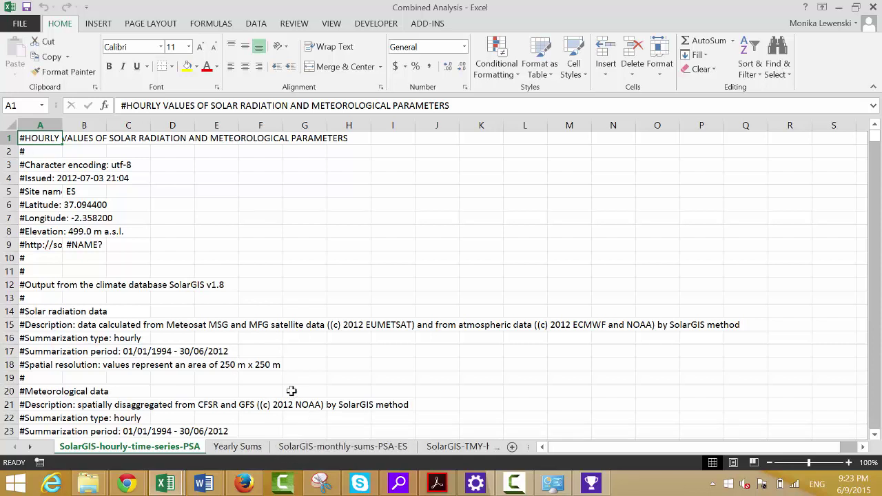
- Examine the hourly records in column A of the SolarGIS-hourly-time-series-PSA sheet, from the file header through the early 1994 data
{"action": "left_click", "coordinate": [243, 225]}
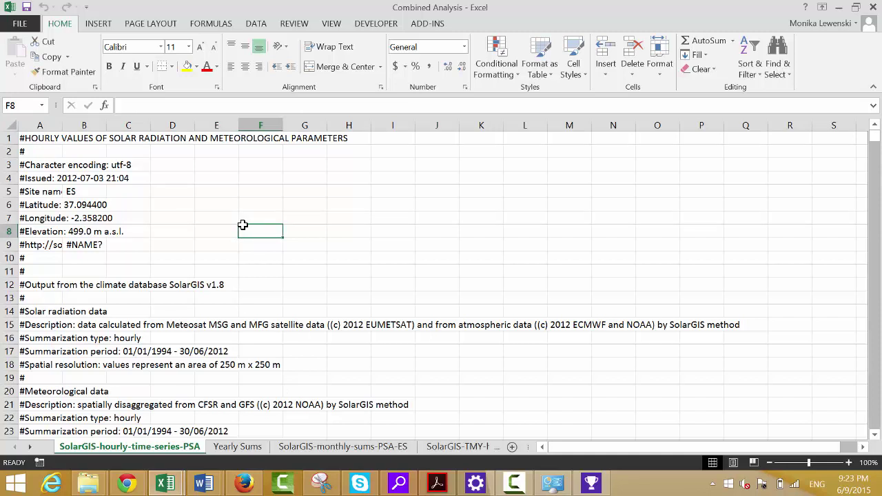
{"action": "key", "text": "Left"}
{"action": "key", "text": "Left"}
{"action": "key", "text": "Left"}
{"action": "key", "text": "Left"}
{"action": "key", "text": "Left"}
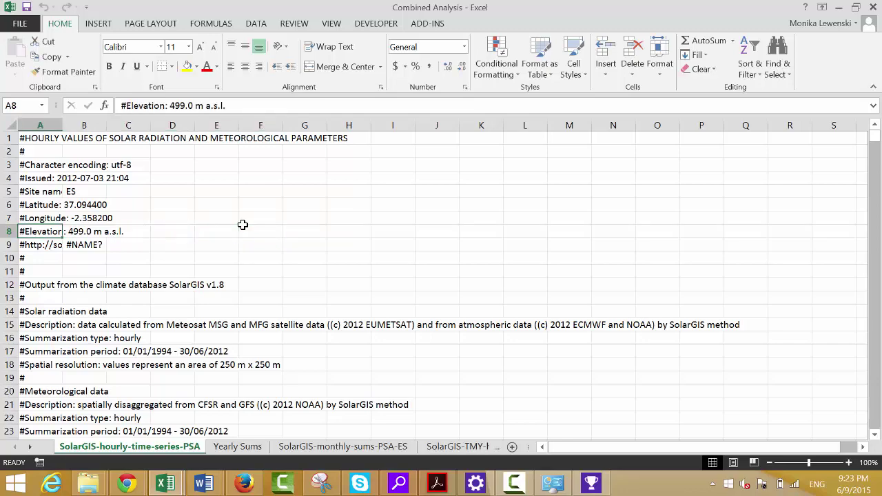
{"action": "key", "text": "Page_Down"}
{"action": "key", "text": "Page_Down"}
{"action": "key", "text": "Page_Down"}
{"action": "key", "text": "Page_Down"}
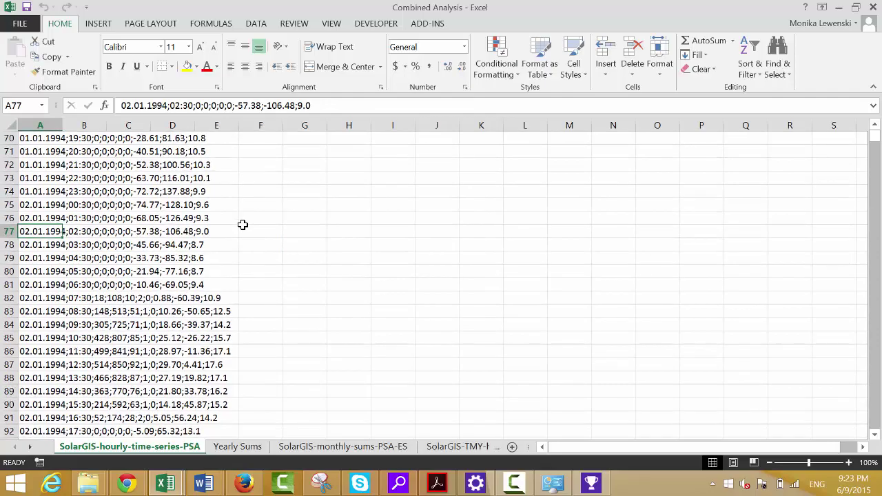
{"action": "key", "text": "Page_Down"}
{"action": "key", "text": "Page_Down"}
{"action": "key", "text": "Page_Down"}
{"action": "key", "text": "Page_Down"}
{"action": "key", "text": "Page_Down"}
{"action": "key", "text": "Page_Down"}
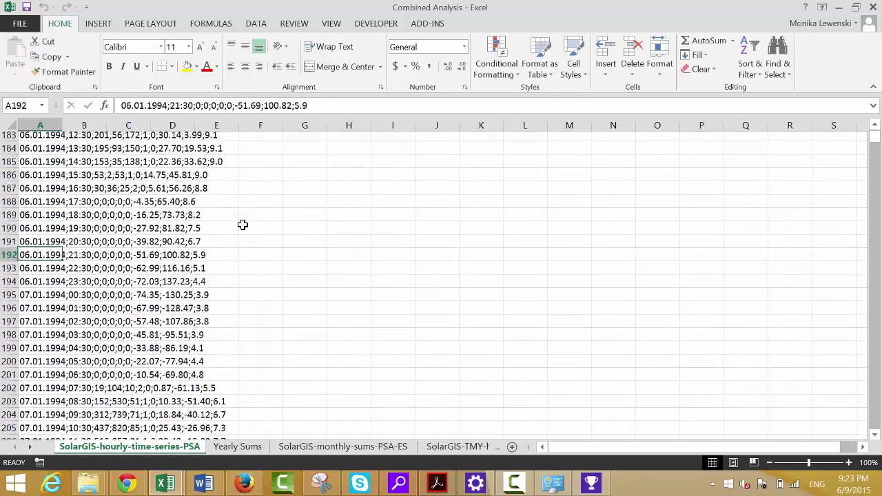
{"action": "key", "text": "Page_Down"}
{"action": "key", "text": "Page_Down"}
{"action": "key", "text": "Page_Down"}
{"action": "key", "text": "Page_Down"}
{"action": "key", "text": "Page_Down"}
{"action": "key", "text": "Page_Down"}
{"action": "key", "text": "Page_Down"}
{"action": "key", "text": "Page_Down"}
{"action": "key", "text": "Page_Down"}
{"action": "key", "text": "Page_Down"}
{"action": "key", "text": "Page_Down"}
{"action": "key", "text": "Page_Down"}
{"action": "key", "text": "Page_Down"}
{"action": "key", "text": "Page_Down"}
{"action": "key", "text": "Page_Down"}
{"action": "key", "text": "Page_Down"}
{"action": "key", "text": "Page_Down"}
{"action": "key", "text": "Page_Down"}
{"action": "key", "text": "Page_Down"}
{"action": "key", "text": "Page_Down"}
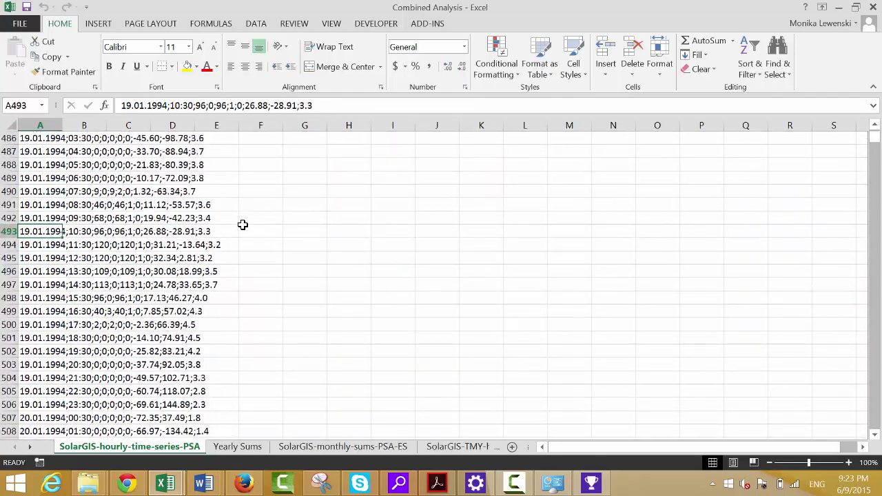
{"action": "key", "text": "Page_Down"}
{"action": "key", "text": "Page_Down"}
{"action": "key", "text": "Page_Down"}
{"action": "key", "text": "Page_Down"}
{"action": "key", "text": "Page_Down"}
{"action": "key", "text": "Page_Down"}
{"action": "key", "text": "Page_Down"}
{"action": "key", "text": "Page_Down"}
{"action": "key", "text": "Page_Down"}
{"action": "key", "text": "Page_Down"}
{"action": "key", "text": "Page_Down"}
{"action": "key", "text": "Page_Down"}
{"action": "key", "text": "Page_Down"}
{"action": "key", "text": "Page_Down"}
{"action": "key", "text": "Page_Down"}
{"action": "key", "text": "Page_Down"}
{"action": "key", "text": "Page_Down"}
{"action": "key", "text": "Page_Down"}
{"action": "key", "text": "Page_Down"}
{"action": "key", "text": "Page_Down"}
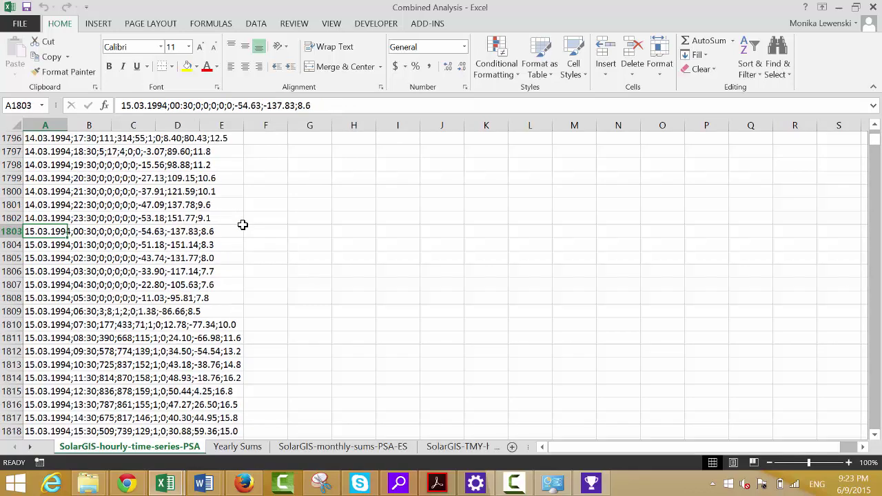
- Return to the start of the hourly sheet and review its header notes and parameter definitions down to the first data rows
{"action": "key", "text": "ctrl+Home"}
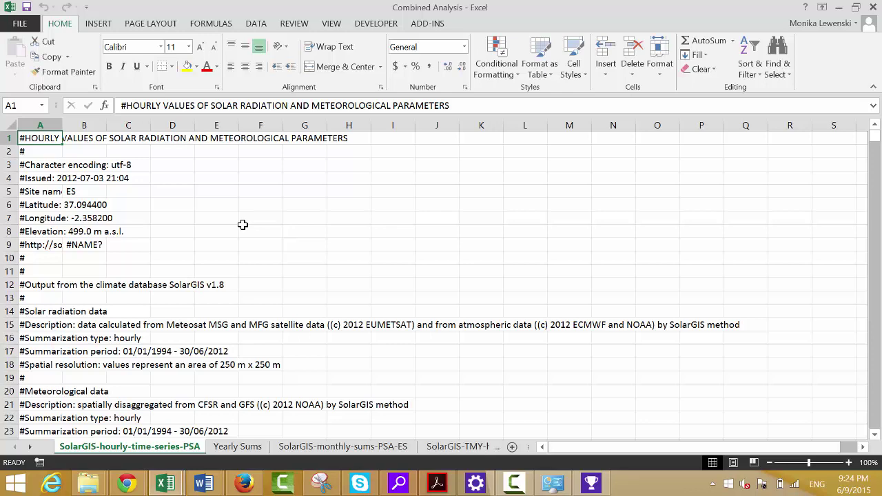
{"action": "key", "text": "Down"}
{"action": "key", "text": "Down"}
{"action": "key", "text": "Down"}
{"action": "key", "text": "Down"}
{"action": "key", "text": "Down"}
{"action": "key", "text": "Down"}
{"action": "key", "text": "Down"}
{"action": "key", "text": "Down"}
{"action": "key", "text": "Down"}
{"action": "key", "text": "Down"}
{"action": "key", "text": "Down"}
{"action": "key", "text": "Down"}
{"action": "key", "text": "Down"}
{"action": "key", "text": "Down"}
{"action": "key", "text": "Down"}
{"action": "key", "text": "Down"}
{"action": "key", "text": "Down"}
{"action": "key", "text": "Down"}
{"action": "key", "text": "Down"}
{"action": "key", "text": "Down"}
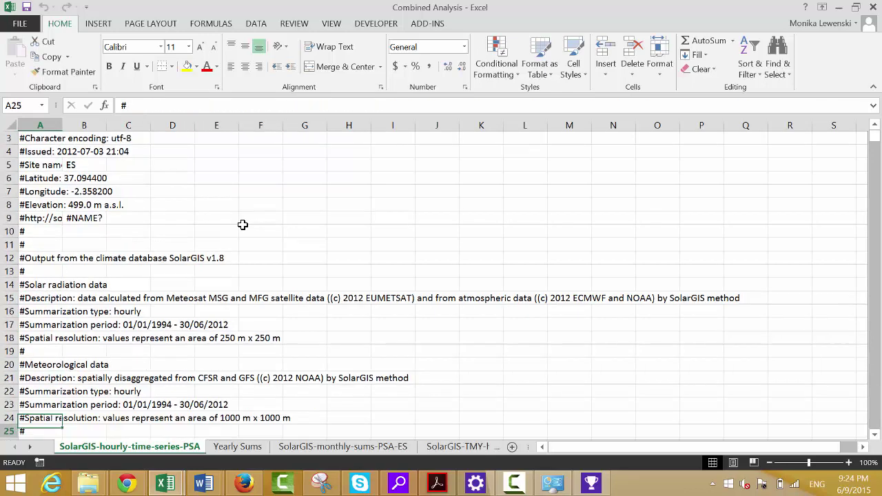
{"action": "key", "text": "Down"}
{"action": "key", "text": "Down"}
{"action": "key", "text": "Down"}
{"action": "key", "text": "Down"}
{"action": "key", "text": "Down"}
{"action": "key", "text": "Down"}
{"action": "key", "text": "Down"}
{"action": "key", "text": "Down"}
{"action": "key", "text": "Down"}
{"action": "key", "text": "Down"}
{"action": "key", "text": "Down"}
{"action": "key", "text": "Down"}
{"action": "key", "text": "Down"}
{"action": "key", "text": "Down"}
{"action": "key", "text": "Down"}
{"action": "key", "text": "Down"}
{"action": "key", "text": "Down"}
{"action": "key", "text": "Down"}
{"action": "key", "text": "Down"}
{"action": "key", "text": "Down"}
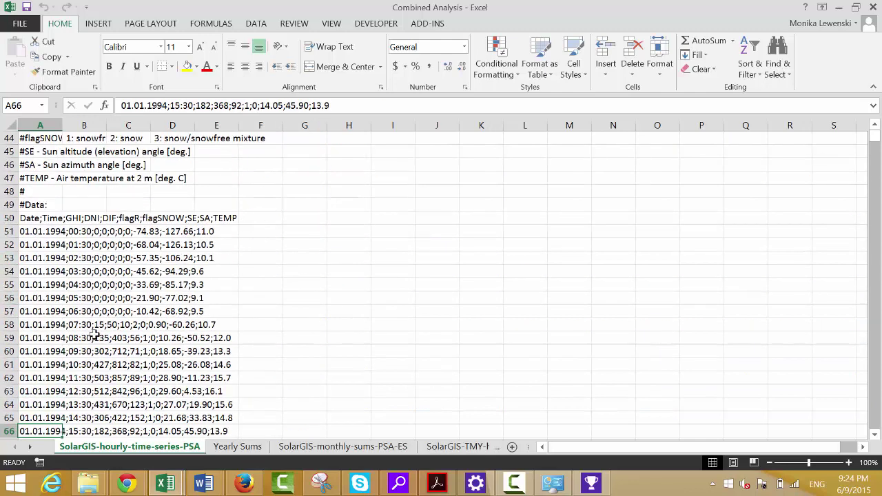
- Examine the header notes and yearly data on the Yearly Sums sheet
{"action": "key", "text": "ctrl+Page_Down"}
{"action": "key", "text": "Down"}
{"action": "key", "text": "Down"}
{"action": "key", "text": "Down"}
{"action": "key", "text": "Down"}
{"action": "key", "text": "Down"}
{"action": "key", "text": "Down"}
{"action": "key", "text": "Down"}
{"action": "key", "text": "Down"}
{"action": "key", "text": "Down"}
{"action": "key", "text": "Down"}
{"action": "key", "text": "Down"}
{"action": "key", "text": "Down"}
{"action": "key", "text": "Down"}
{"action": "key", "text": "Down"}
{"action": "key", "text": "Down"}
{"action": "key", "text": "Down"}
{"action": "key", "text": "Down"}
{"action": "key", "text": "Down"}
{"action": "key", "text": "Down"}
{"action": "key", "text": "Down"}
{"action": "key", "text": "Down"}
{"action": "key", "text": "Down"}
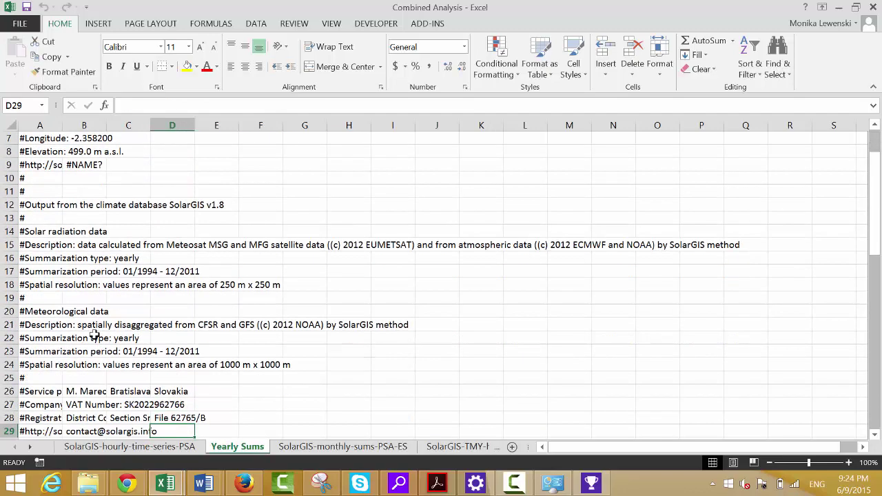
{"action": "key", "text": "Down"}
{"action": "key", "text": "Down"}
{"action": "key", "text": "Down"}
{"action": "key", "text": "Down"}
{"action": "key", "text": "Down"}
{"action": "key", "text": "Down"}
- Look over the monthly sums and TMY hourly P50 sheets, and examine the hourly records on the TMY hourly P90 sheet
{"action": "key", "text": "ctrl+Page_Down"}
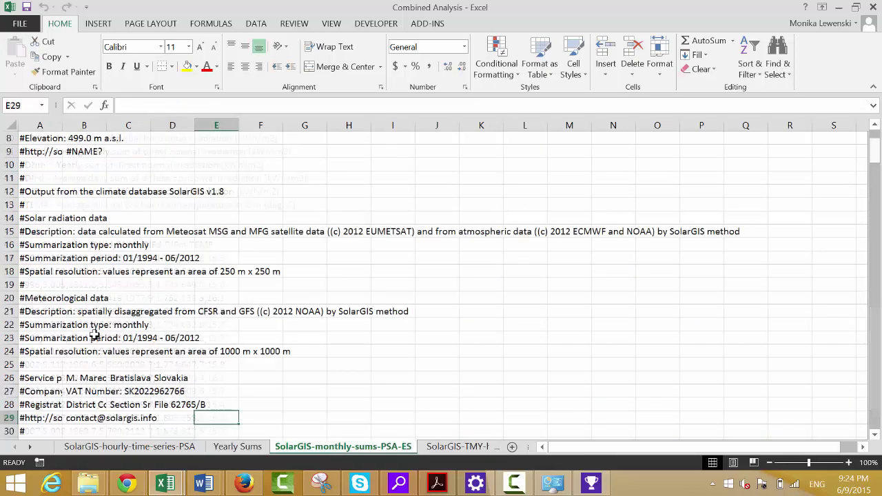
{"action": "key", "text": "ctrl+Page_Down"}
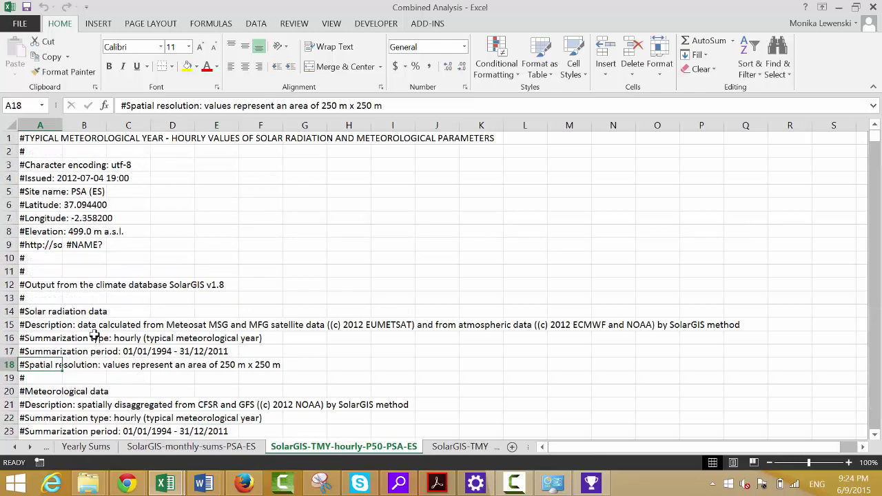
{"action": "key", "text": "ctrl+Page_Down"}
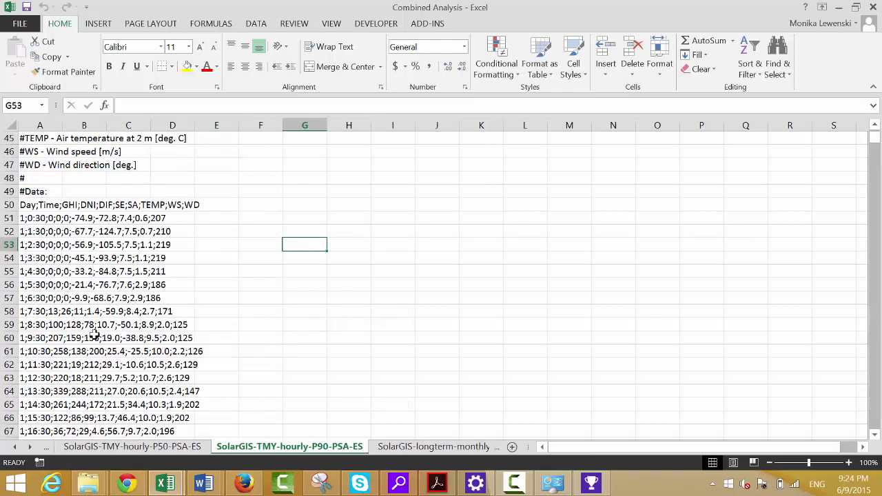
{"action": "key", "text": "Left"}
{"action": "key", "text": "Left"}
{"action": "key", "text": "Left"}
{"action": "key", "text": "Left"}
{"action": "key", "text": "Left"}
{"action": "key", "text": "Left"}
{"action": "key", "text": "Page_Down"}
{"action": "key", "text": "Page_Down"}
{"action": "key", "text": "Page_Down"}
{"action": "key", "text": "Page_Down"}
{"action": "key", "text": "Page_Down"}
{"action": "key", "text": "Page_Down"}
{"action": "key", "text": "Page_Down"}
{"action": "key", "text": "Page_Down"}
{"action": "key", "text": "Page_Down"}
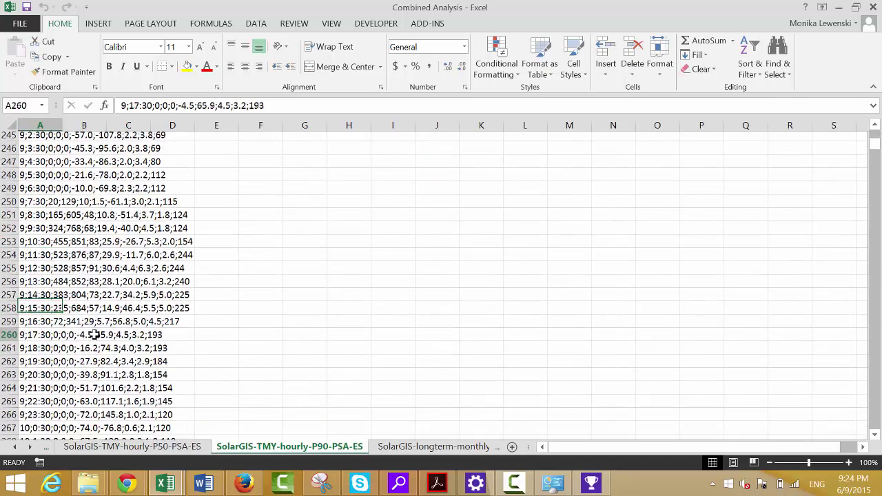
{"action": "key", "text": "Page_Down"}
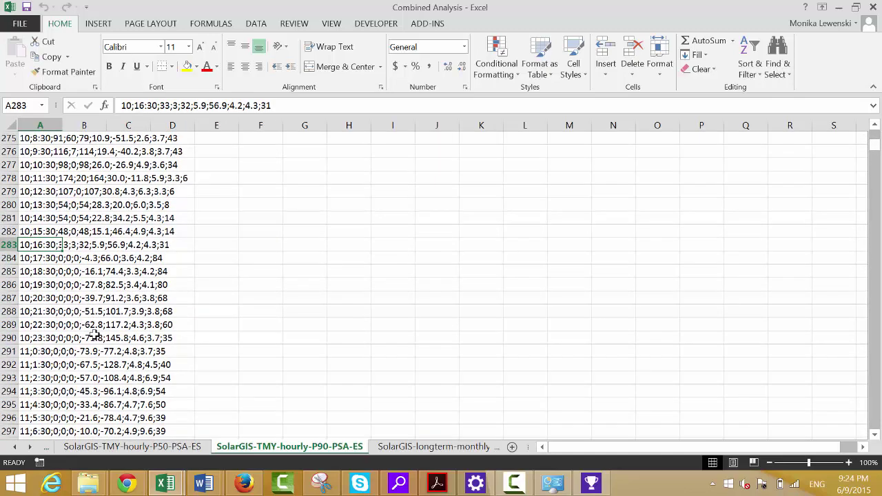
- Start a Text to Columns split of column A on the SolarGIS-hourly-time-series-PSA sheet as delimited data, using the semicolon delimiter
{"action": "key", "text": "ctrl+Page_Up"}
{"action": "key", "text": "ctrl+Page_Up"}
{"action": "key", "text": "ctrl+Page_Up"}
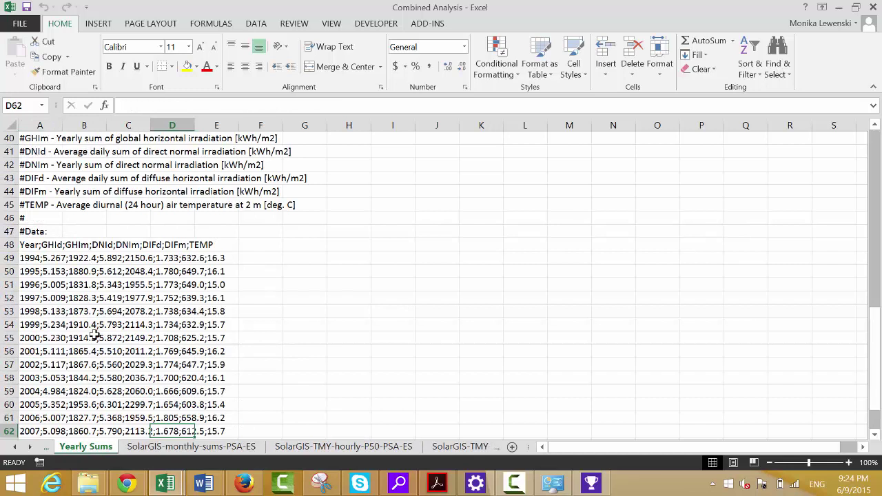
{"action": "key", "text": "ctrl+Page_Up"}
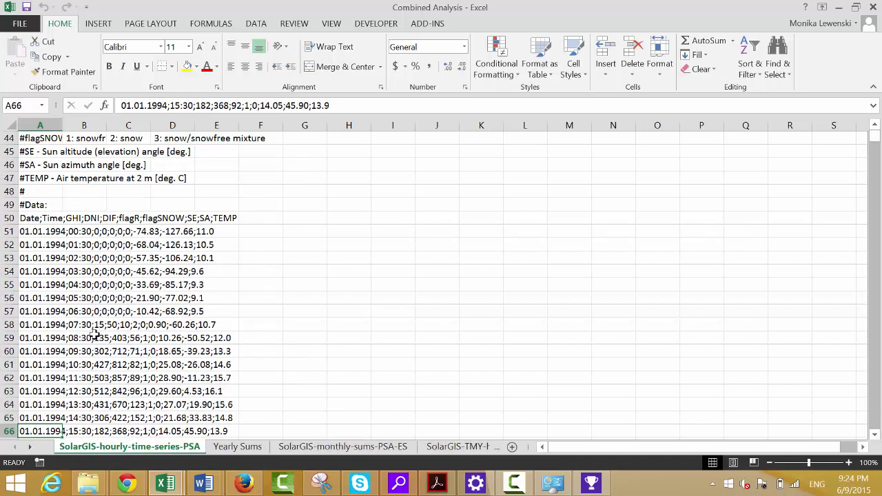
{"action": "key", "text": "Up"}
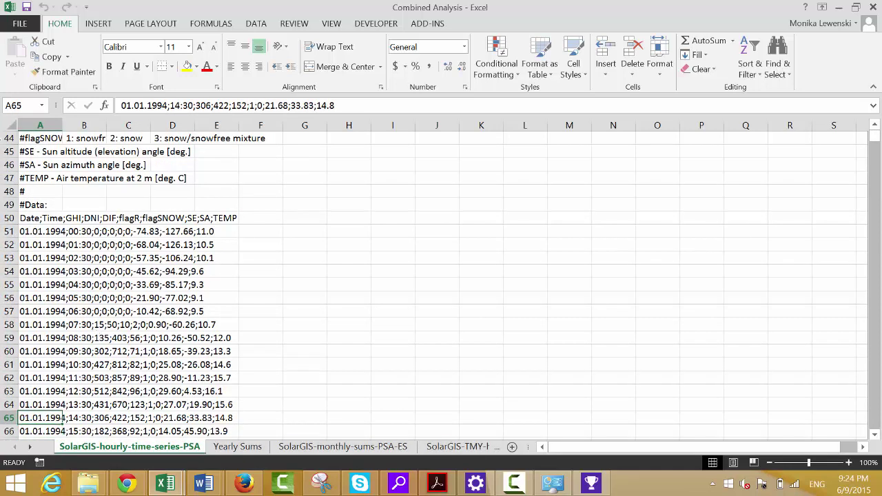
{"action": "left_click", "coordinate": [40, 120]}
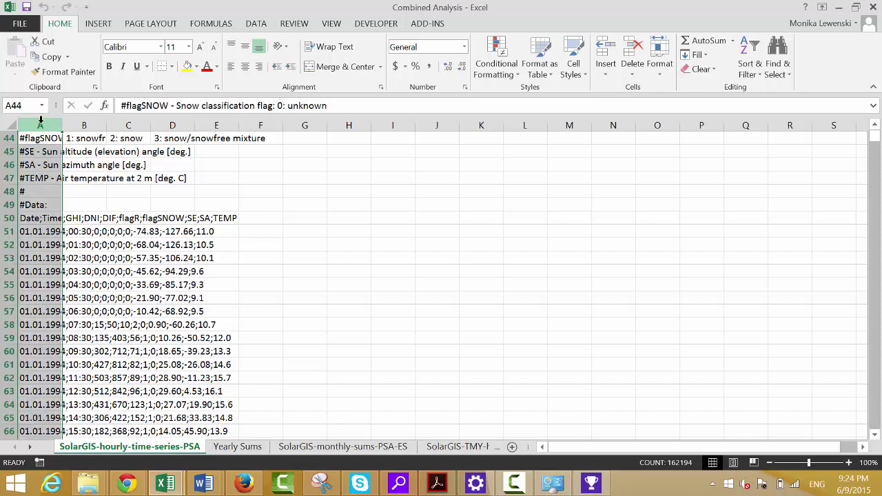
{"action": "left_click", "coordinate": [256, 26]}
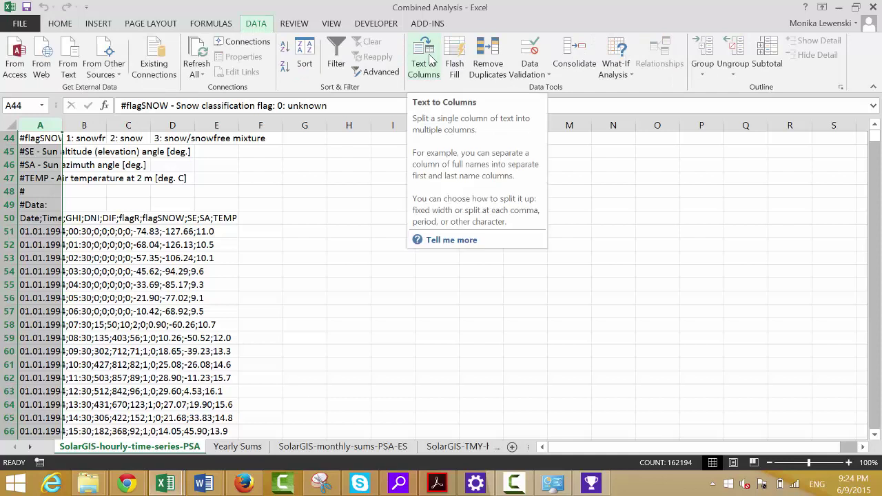
{"action": "left_click", "coordinate": [430, 61]}
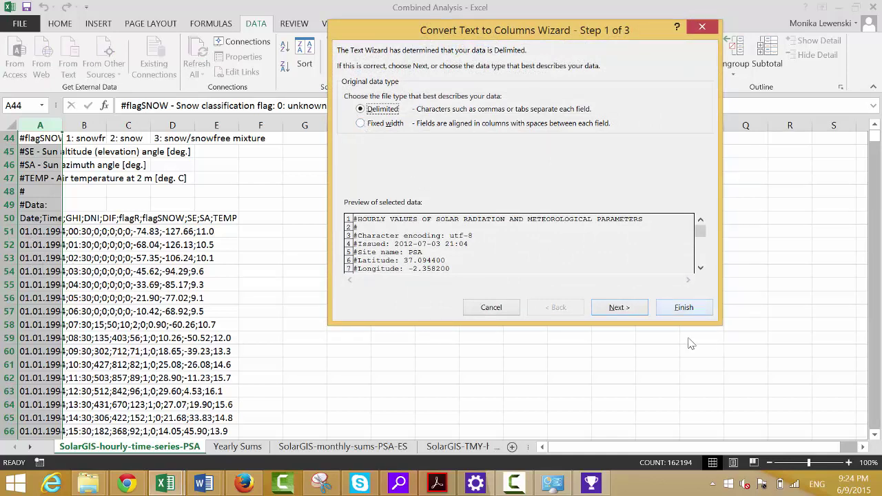
{"action": "left_click", "coordinate": [616, 309]}
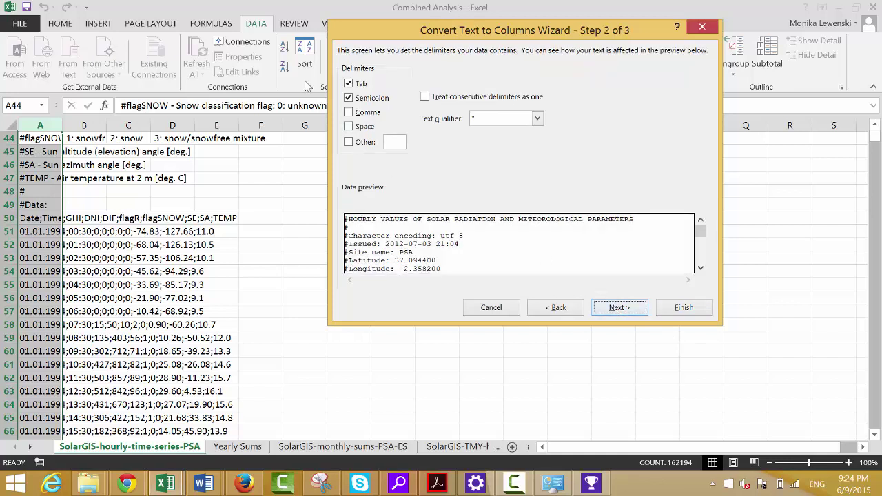
{"action": "left_click", "coordinate": [349, 99]}
{"action": "left_click", "coordinate": [609, 309]}
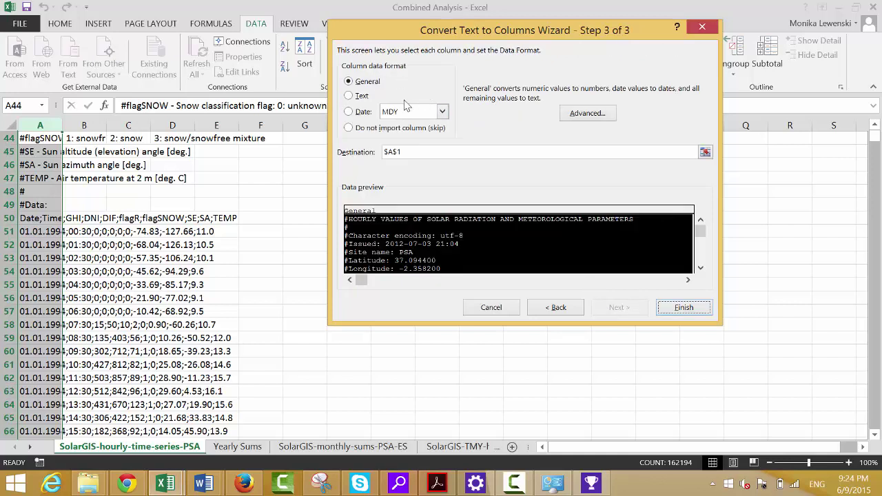
- Set the column data format to DMY date, finish the text split, and allow the existing data to be replaced
{"action": "left_click", "coordinate": [442, 112]}
{"action": "key", "text": "Down"}
{"action": "key", "text": "Return"}
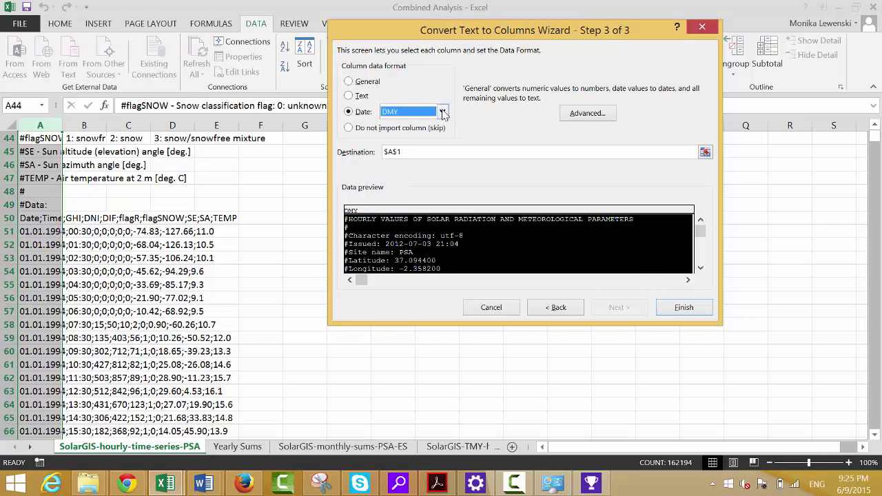
{"action": "left_click", "coordinate": [684, 309]}
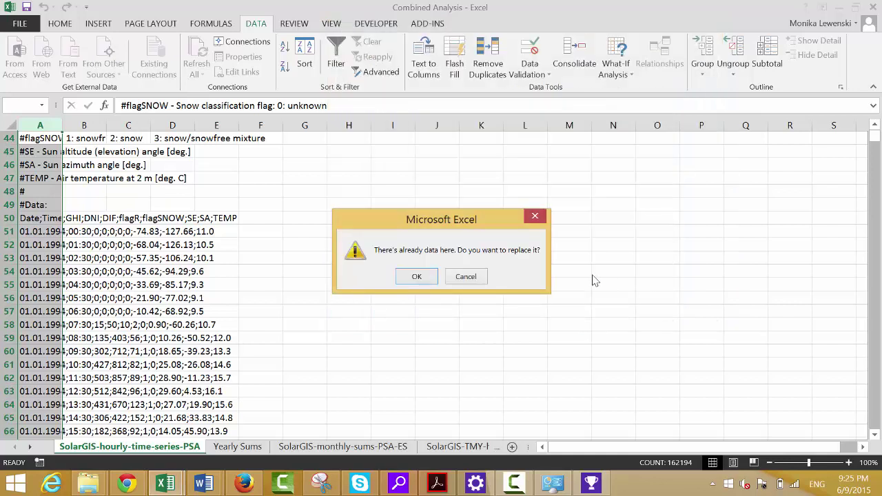
{"action": "left_click", "coordinate": [414, 279]}
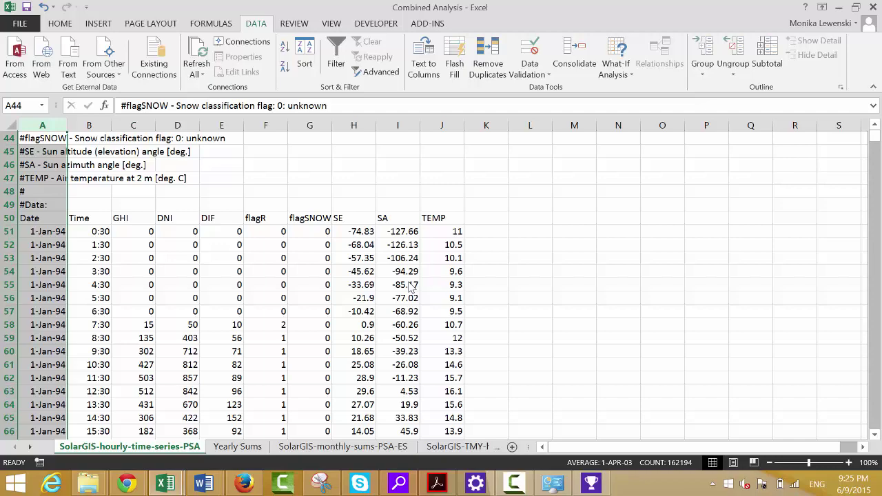
- Group the header note rows 1 to 49 on the hourly sheet and collapse the group
{"action": "key", "text": "Up"}
{"action": "key", "text": "Up"}
{"action": "key", "text": "Up"}
{"action": "key", "text": "Up"}
{"action": "key", "text": "Up"}
{"action": "key", "text": "Up"}
{"action": "key", "text": "Up"}
{"action": "key", "text": "Up"}
{"action": "key", "text": "Up"}
{"action": "key", "text": "Up"}
{"action": "key", "text": "Up"}
{"action": "key", "text": "Up"}
{"action": "key", "text": "Up"}
{"action": "key", "text": "Up"}
{"action": "key", "text": "Up"}
{"action": "key", "text": "Up"}
{"action": "key", "text": "Up"}
{"action": "key", "text": "Up"}
{"action": "key", "text": "Up"}
{"action": "key", "text": "Up"}
{"action": "key", "text": "Up"}
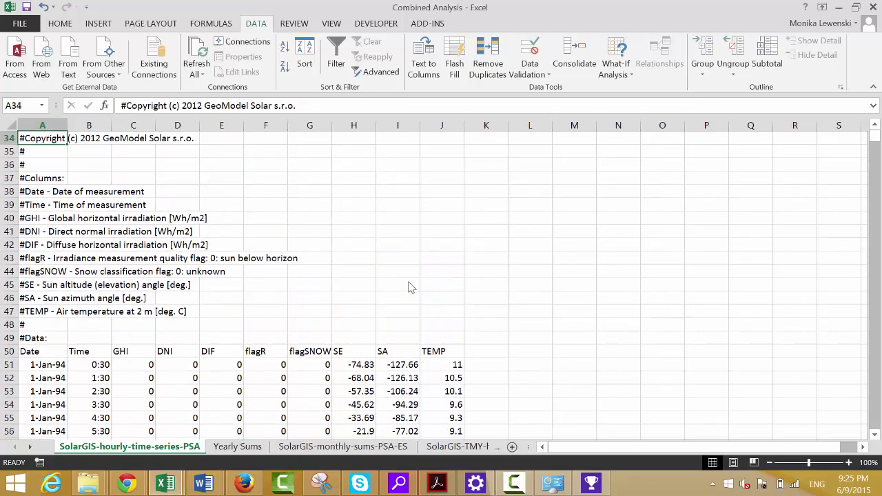
{"action": "key", "text": "Up"}
{"action": "key", "text": "Up"}
{"action": "key", "text": "Up"}
{"action": "key", "text": "Up"}
{"action": "key", "text": "Up"}
{"action": "key", "text": "Up"}
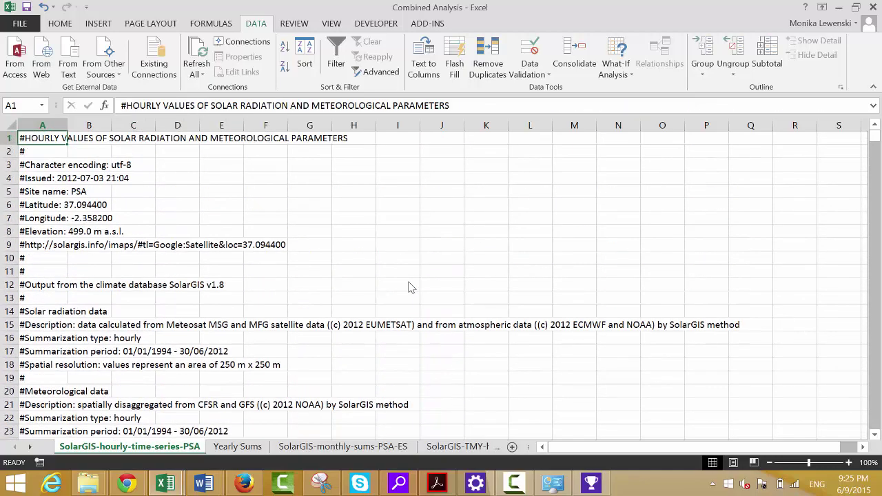
{"action": "key", "text": "shift+space"}
{"action": "key", "text": "shift+Down"}
{"action": "key", "text": "shift+Down"}
{"action": "key", "text": "shift+Down"}
{"action": "key", "text": "shift+Down"}
{"action": "key", "text": "shift+Down"}
{"action": "key", "text": "shift+Down"}
{"action": "key", "text": "shift+Down"}
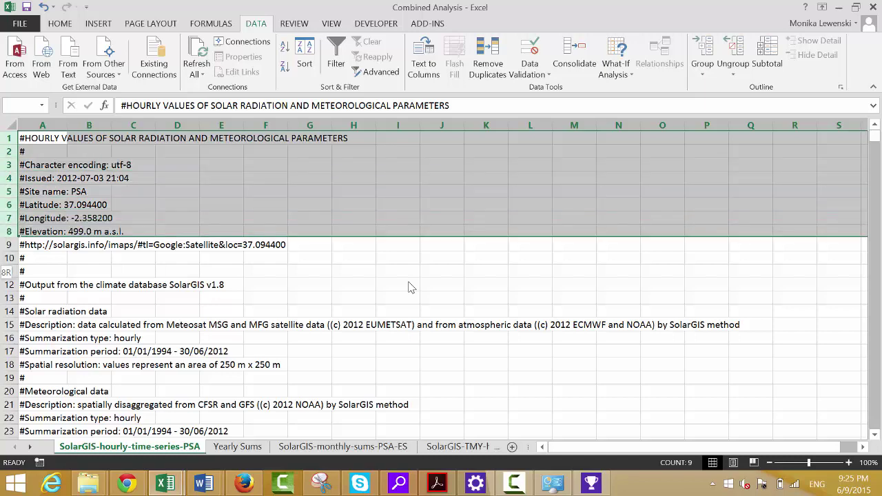
{"action": "key", "text": "shift+Down"}
{"action": "key", "text": "shift+Down"}
{"action": "key", "text": "shift+Down"}
{"action": "key", "text": "shift+Down"}
{"action": "key", "text": "shift+Down"}
{"action": "key", "text": "shift+Down"}
{"action": "key", "text": "shift+Down"}
{"action": "key", "text": "shift+Down"}
{"action": "key", "text": "shift+Down"}
{"action": "key", "text": "shift+Down"}
{"action": "key", "text": "shift+Down"}
{"action": "key", "text": "shift+Down"}
{"action": "key", "text": "shift+Down"}
{"action": "key", "text": "shift+Down"}
{"action": "key", "text": "shift+Down"}
{"action": "key", "text": "shift+Down"}
{"action": "key", "text": "shift+Down"}
{"action": "key", "text": "shift+Down"}
{"action": "key", "text": "shift+Down"}
{"action": "key", "text": "shift+Down"}
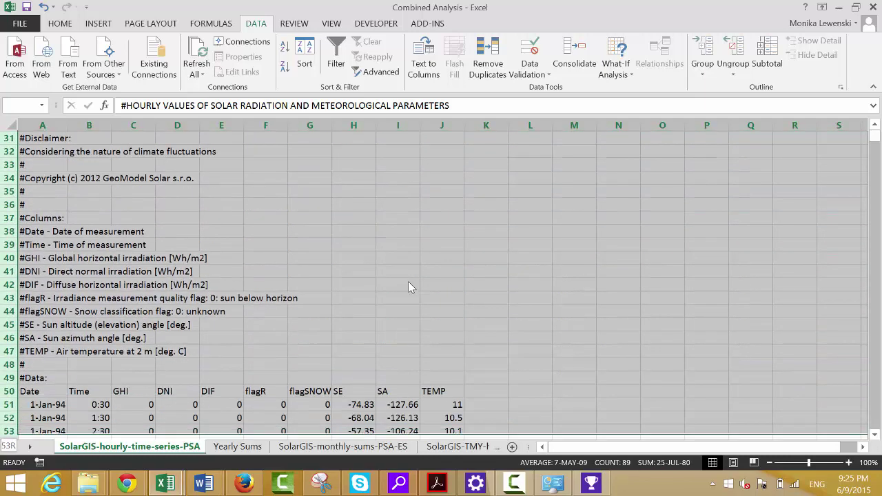
{"action": "key", "text": "shift+Down"}
{"action": "key", "text": "shift+Up"}
{"action": "key", "text": "shift+Up"}
{"action": "key", "text": "shift+Up"}
{"action": "key", "text": "shift+Up"}
{"action": "key", "text": "shift+Up"}
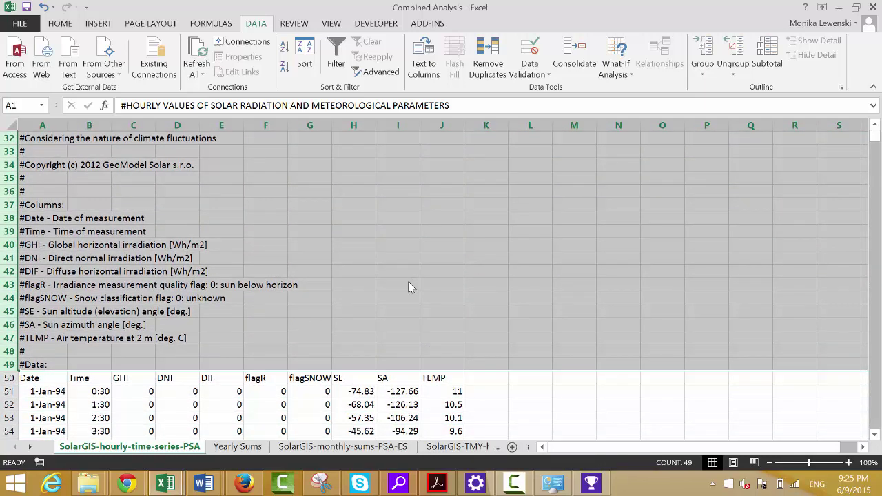
{"action": "key", "text": "shift+alt+Right"}
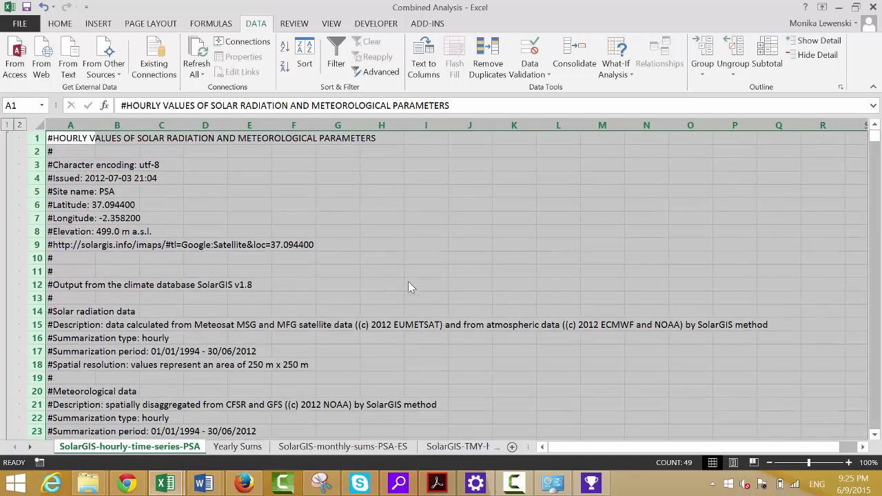
{"action": "left_click", "coordinate": [6, 125]}
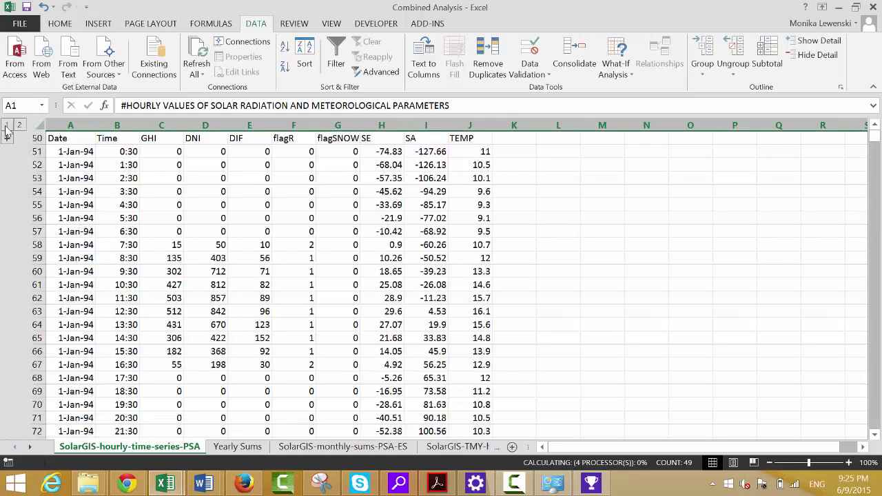
- Inspect the first hourly records in the Date and Time columns below the column headings
{"action": "key", "text": "Down"}
{"action": "key", "text": "Down"}
{"action": "key", "text": "Down"}
{"action": "key", "text": "Down"}
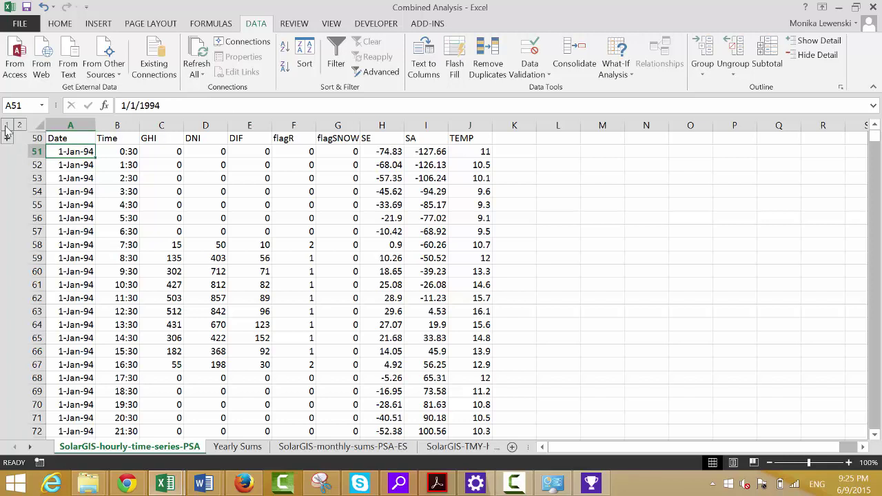
{"action": "key", "text": "Right"}
{"action": "key", "text": "Right"}
{"action": "key", "text": "Left"}
{"action": "key", "text": "Left"}
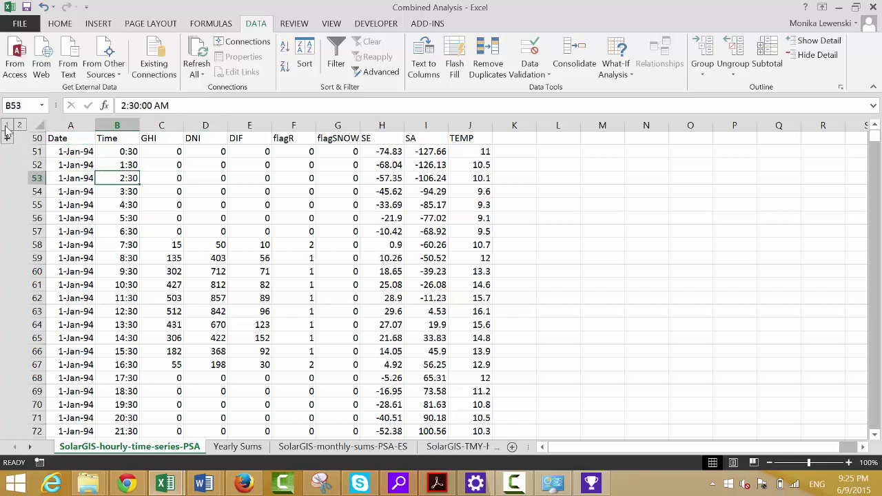
{"action": "key", "text": "Right"}
{"action": "key", "text": "Left"}
{"action": "key", "text": "Right"}
- Split column A of the Yearly Sums sheet into columns as semicolon-delimited data, replacing the existing data
{"action": "key", "text": "ctrl+Page_Down"}
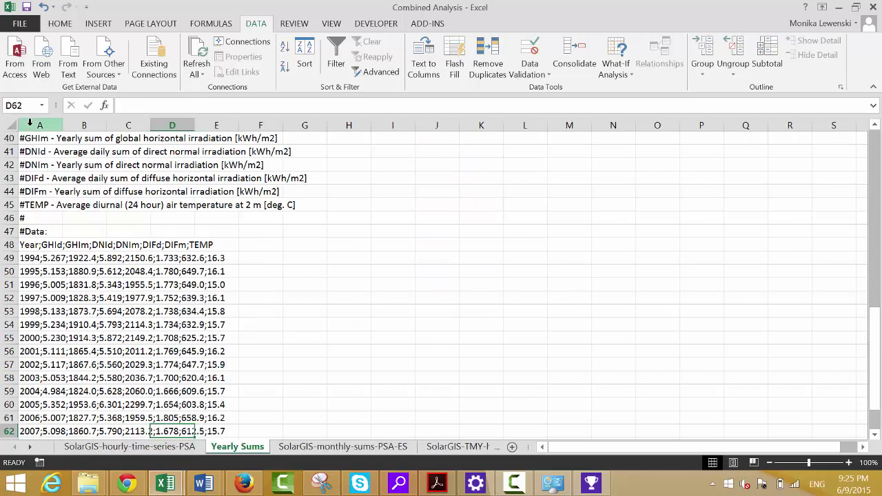
{"action": "left_click", "coordinate": [30, 122]}
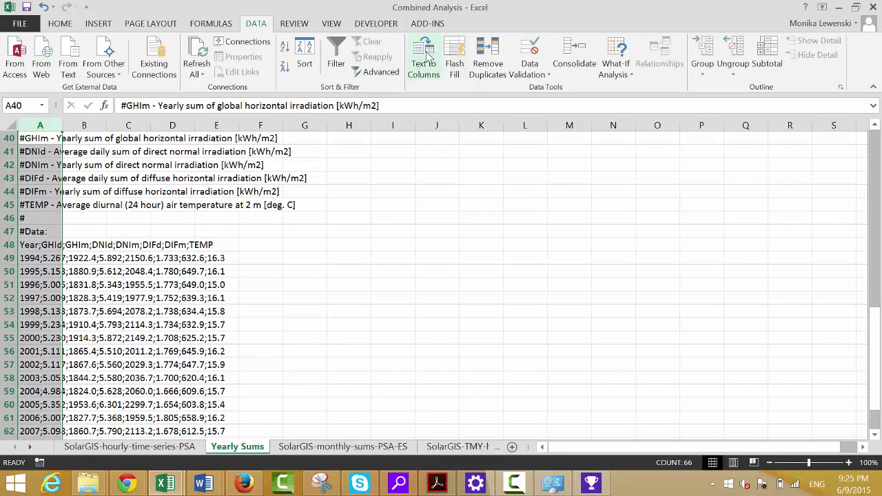
{"action": "left_click", "coordinate": [428, 55]}
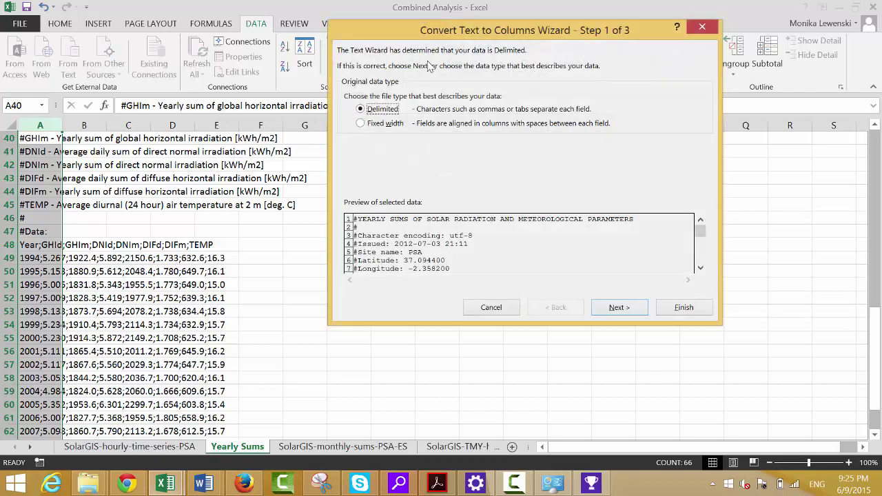
{"action": "left_click", "coordinate": [613, 313]}
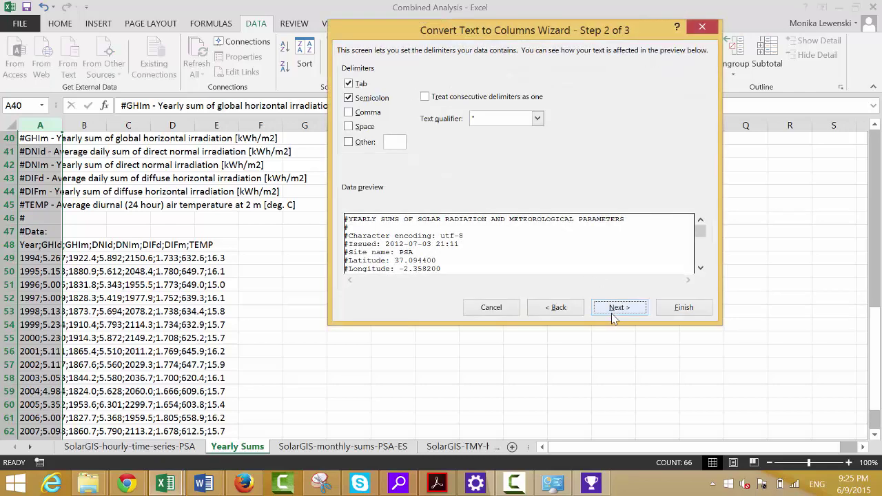
{"action": "left_click", "coordinate": [672, 311]}
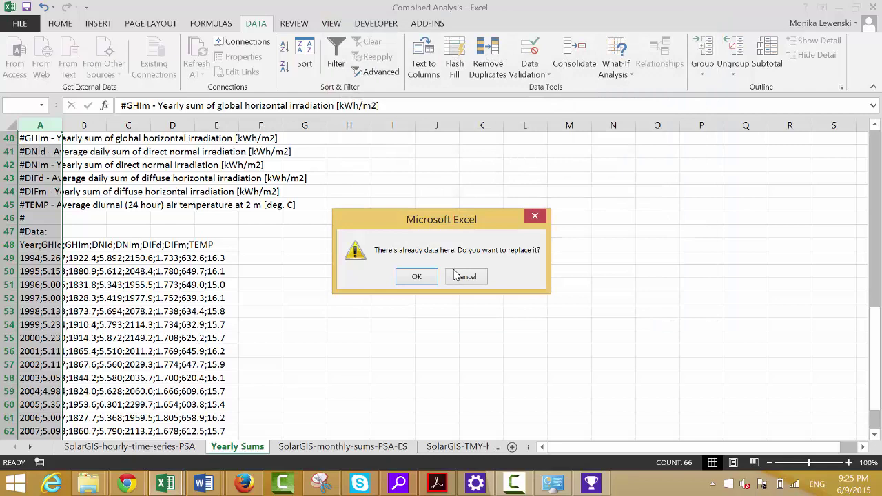
{"action": "left_click", "coordinate": [417, 276]}
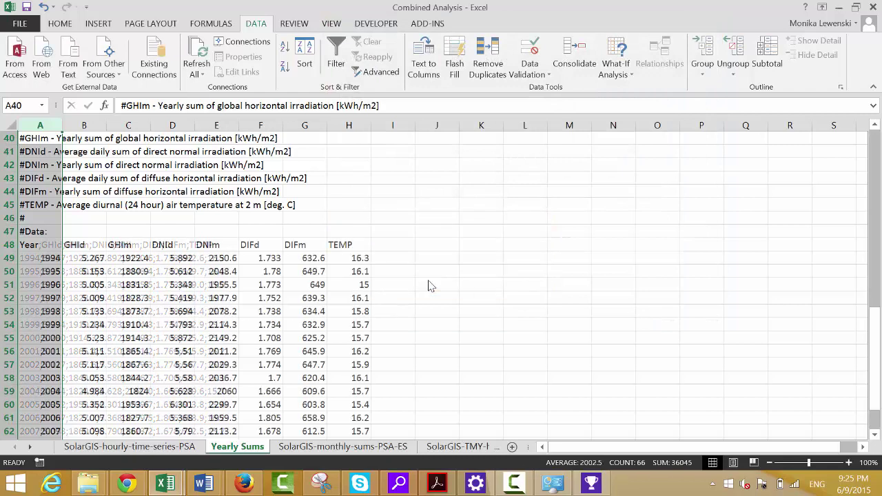
{"action": "left_click", "coordinate": [513, 482]}
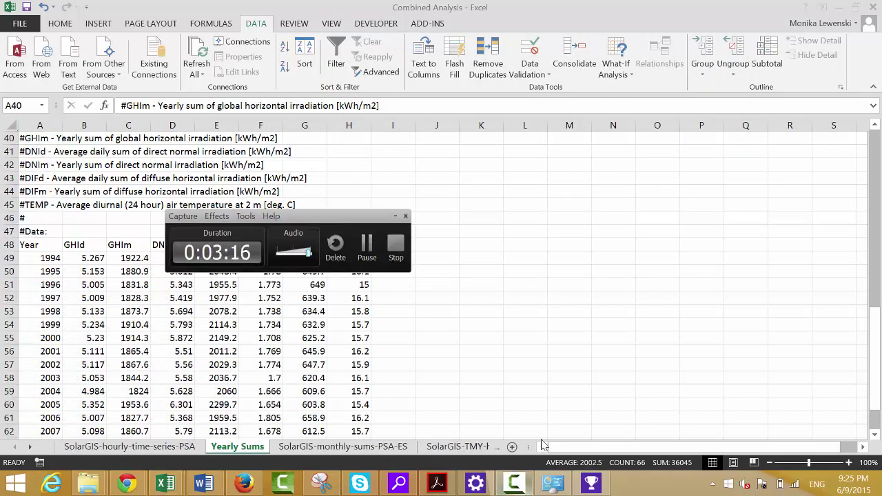
{"action": "left_click", "coordinate": [366, 245]}
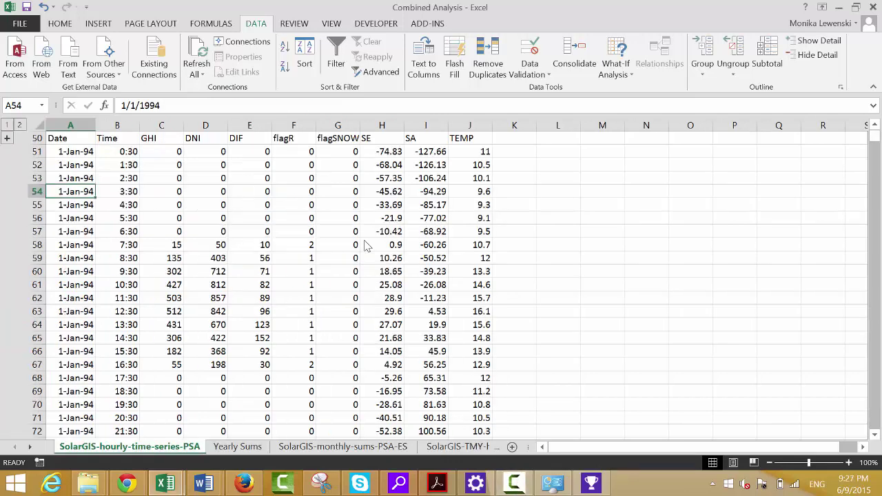
- Review the split yearly data and parameter definitions on the Yearly Sums sheet, ending on the SolarGIS-monthly-sums-PSA-ES sheet
{"action": "key", "text": "Right"}
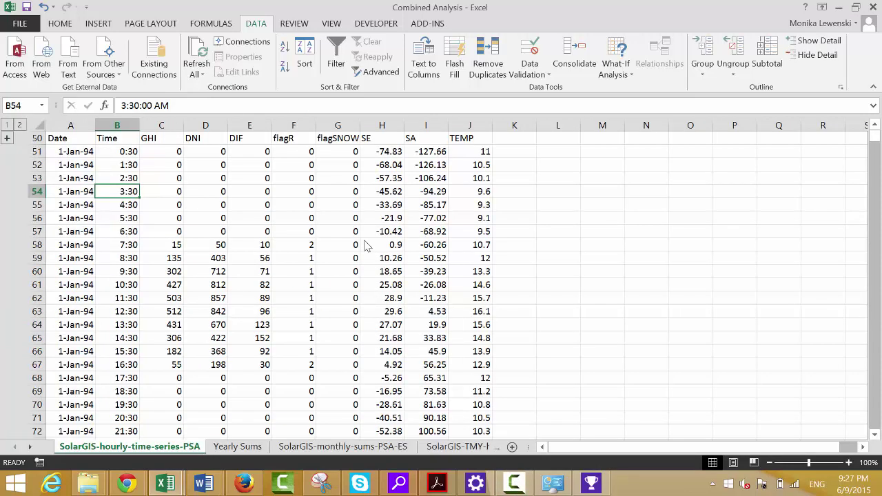
{"action": "key", "text": "ctrl+Page_Down"}
{"action": "key", "text": "Return"}
{"action": "key", "text": "Down"}
{"action": "key", "text": "Down"}
{"action": "key", "text": "Down"}
{"action": "key", "text": "Down"}
{"action": "key", "text": "Down"}
{"action": "key", "text": "Down"}
{"action": "key", "text": "Down"}
{"action": "key", "text": "Down"}
{"action": "key", "text": "Down"}
{"action": "key", "text": "Down"}
{"action": "key", "text": "Down"}
{"action": "key", "text": "Down"}
{"action": "key", "text": "Down"}
{"action": "key", "text": "Down"}
{"action": "key", "text": "Down"}
{"action": "key", "text": "Down"}
{"action": "key", "text": "Down"}
{"action": "key", "text": "Down"}
{"action": "key", "text": "Down"}
{"action": "key", "text": "Down"}
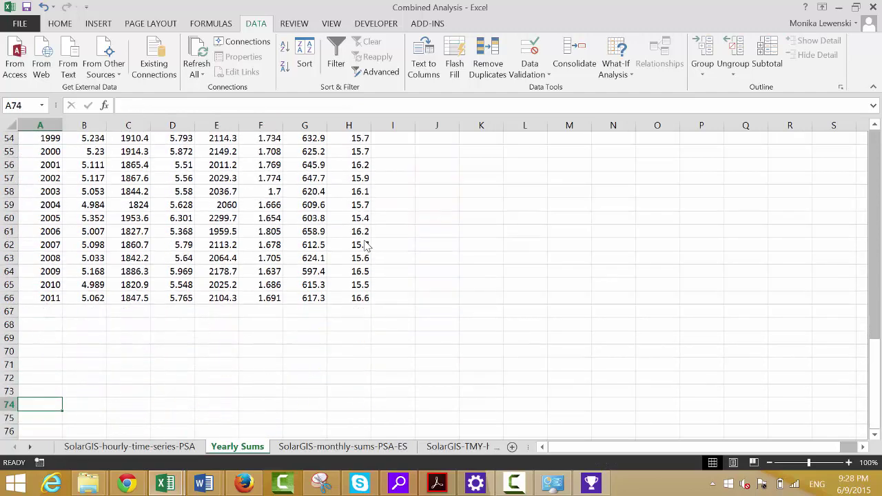
{"action": "key", "text": "Up"}
{"action": "key", "text": "Up"}
{"action": "key", "text": "Up"}
{"action": "key", "text": "Up"}
{"action": "key", "text": "Up"}
{"action": "key", "text": "Up"}
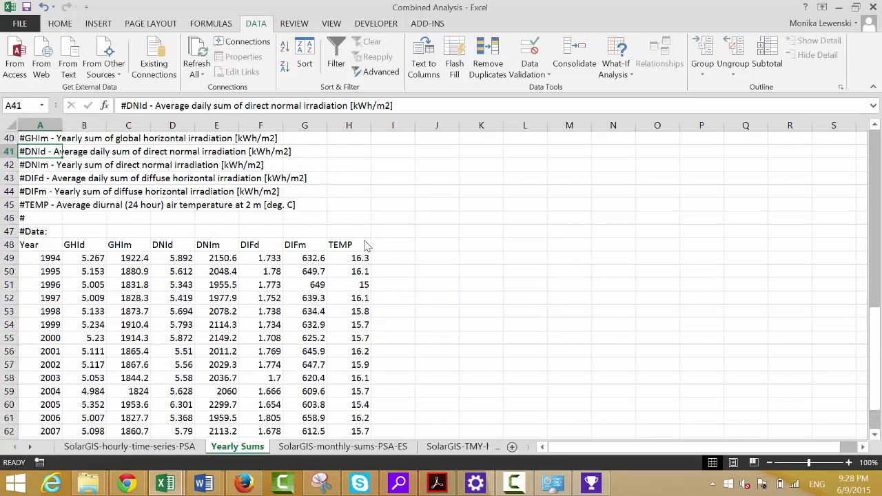
{"action": "key", "text": "ctrl+Page_Down"}
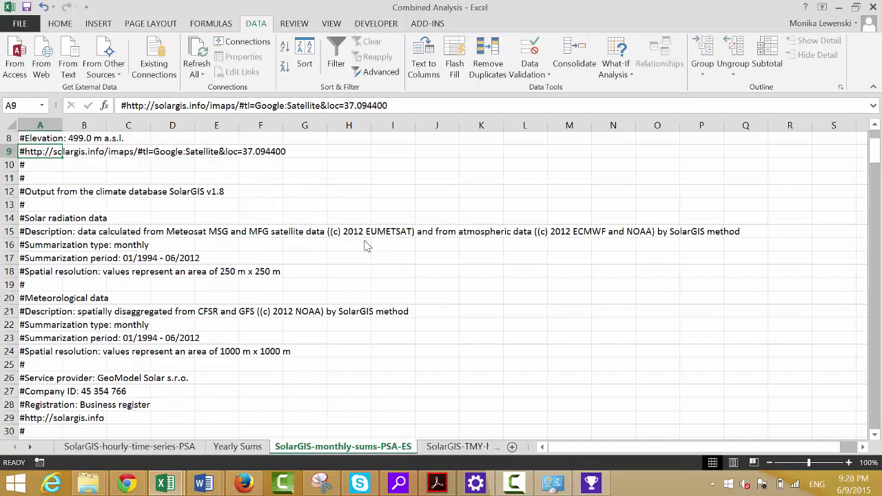
- Examine the header notes and the monthly records by year and month on the SolarGIS-monthly-sums-PSA-ES sheet
{"action": "key", "text": "Down"}
{"action": "key", "text": "Down"}
{"action": "key", "text": "Down"}
{"action": "key", "text": "Down"}
{"action": "key", "text": "Down"}
{"action": "key", "text": "Down"}
{"action": "key", "text": "Down"}
{"action": "key", "text": "Down"}
{"action": "key", "text": "Down"}
{"action": "key", "text": "Down"}
{"action": "key", "text": "Down"}
{"action": "key", "text": "Down"}
{"action": "key", "text": "Down"}
{"action": "key", "text": "Down"}
{"action": "key", "text": "Down"}
{"action": "key", "text": "Down"}
{"action": "key", "text": "Down"}
{"action": "key", "text": "Down"}
{"action": "key", "text": "Down"}
{"action": "key", "text": "Down"}
{"action": "key", "text": "Down"}
{"action": "key", "text": "Down"}
{"action": "key", "text": "Down"}
{"action": "key", "text": "Down"}
{"action": "key", "text": "Down"}
{"action": "key", "text": "Down"}
{"action": "key", "text": "Down"}
{"action": "key", "text": "Down"}
{"action": "key", "text": "Down"}
{"action": "key", "text": "Down"}
{"action": "key", "text": "Down"}
{"action": "key", "text": "Down"}
{"action": "key", "text": "Down"}
{"action": "key", "text": "Down"}
{"action": "key", "text": "Down"}
{"action": "key", "text": "Down"}
{"action": "key", "text": "Down"}
{"action": "key", "text": "Down"}
{"action": "key", "text": "Down"}
{"action": "key", "text": "Down"}
{"action": "key", "text": "Down"}
{"action": "key", "text": "Down"}
{"action": "key", "text": "Down"}
{"action": "key", "text": "Down"}
{"action": "key", "text": "Down"}
{"action": "key", "text": "Down"}
{"action": "key", "text": "Down"}
{"action": "key", "text": "Down"}
{"action": "key", "text": "Down"}
{"action": "key", "text": "Down"}
{"action": "key", "text": "Down"}
{"action": "key", "text": "Down"}
{"action": "key", "text": "Down"}
{"action": "key", "text": "Down"}
{"action": "key", "text": "Down"}
{"action": "key", "text": "Down"}
{"action": "key", "text": "Down"}
{"action": "key", "text": "Down"}
{"action": "key", "text": "Down"}
{"action": "key", "text": "Down"}
{"action": "key", "text": "Up"}
{"action": "key", "text": "Up"}
{"action": "key", "text": "Up"}
{"action": "key", "text": "Up"}
{"action": "key", "text": "Up"}
{"action": "key", "text": "Up"}
{"action": "key", "text": "Up"}
{"action": "key", "text": "Up"}
{"action": "key", "text": "Up"}
{"action": "key", "text": "Up"}
{"action": "key", "text": "Up"}
{"action": "key", "text": "Up"}
{"action": "key", "text": "Up"}
{"action": "key", "text": "Up"}
{"action": "key", "text": "Up"}
{"action": "key", "text": "Up"}
{"action": "key", "text": "Up"}
{"action": "key", "text": "Up"}
{"action": "key", "text": "Up"}
{"action": "key", "text": "Up"}
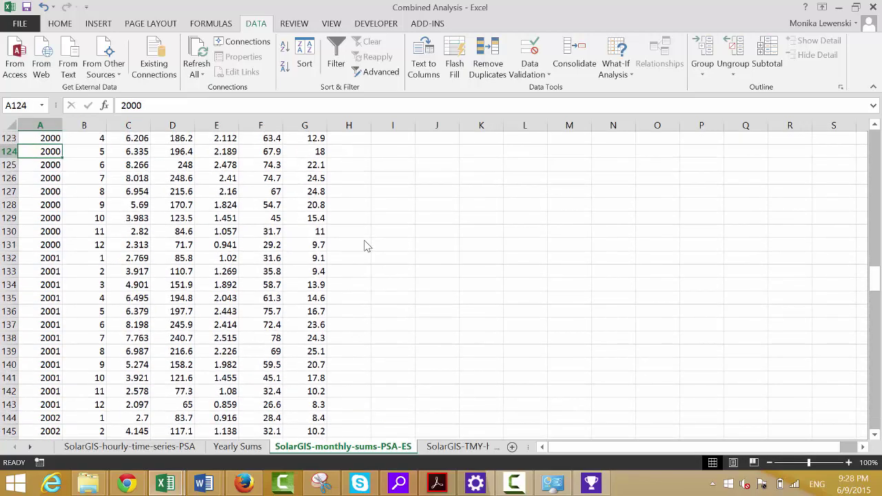
- Review the hourly records by day and time on the SolarGIS-TMY-hourly-P50-PSA-ES sheet, including the first day's GHI values
{"action": "key", "text": "ctrl+Page_Down"}
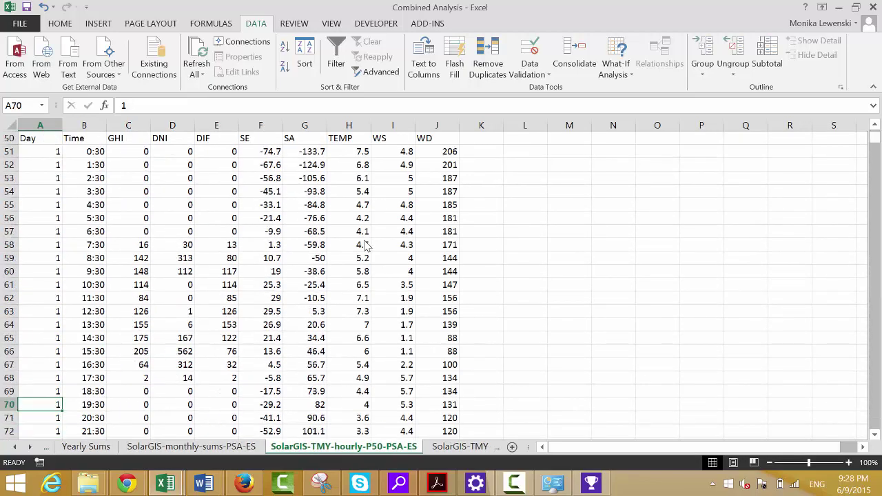
{"action": "key", "text": "Down"}
{"action": "key", "text": "Down"}
{"action": "key", "text": "Down"}
{"action": "key", "text": "Down"}
{"action": "key", "text": "Down"}
{"action": "key", "text": "Down"}
{"action": "key", "text": "Down"}
{"action": "key", "text": "Down"}
{"action": "key", "text": "Down"}
{"action": "key", "text": "Down"}
{"action": "key", "text": "Down"}
{"action": "key", "text": "Down"}
{"action": "key", "text": "Down"}
{"action": "key", "text": "Down"}
{"action": "key", "text": "Down"}
{"action": "key", "text": "Down"}
{"action": "key", "text": "Down"}
{"action": "key", "text": "Down"}
{"action": "key", "text": "Down"}
{"action": "key", "text": "Down"}
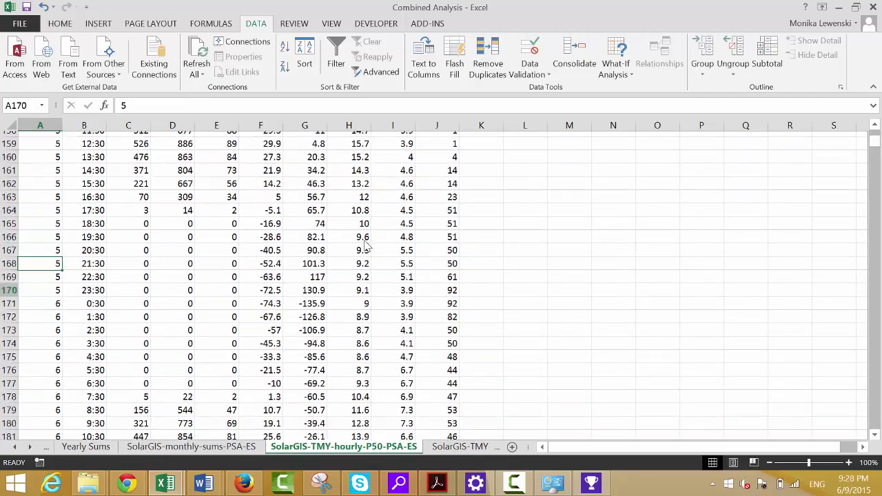
{"action": "key", "text": "Up"}
{"action": "key", "text": "Up"}
{"action": "key", "text": "Up"}
{"action": "key", "text": "Up"}
{"action": "key", "text": "Up"}
{"action": "key", "text": "Up"}
{"action": "key", "text": "Up"}
{"action": "key", "text": "Up"}
{"action": "key", "text": "Up"}
{"action": "key", "text": "Up"}
{"action": "key", "text": "Up"}
{"action": "key", "text": "Up"}
{"action": "key", "text": "Up"}
{"action": "key", "text": "Up"}
{"action": "key", "text": "Up"}
{"action": "key", "text": "Up"}
{"action": "key", "text": "Up"}
{"action": "key", "text": "Up"}
{"action": "key", "text": "Up"}
{"action": "key", "text": "Up"}
{"action": "key", "text": "Down"}
{"action": "key", "text": "Down"}
{"action": "key", "text": "Down"}
{"action": "key", "text": "Down"}
{"action": "key", "text": "Down"}
{"action": "key", "text": "Down"}
{"action": "key", "text": "Down"}
{"action": "key", "text": "Down"}
{"action": "key", "text": "Down"}
{"action": "key", "text": "Down"}
{"action": "key", "text": "Down"}
{"action": "key", "text": "Down"}
{"action": "key", "text": "Down"}
{"action": "key", "text": "Down"}
{"action": "key", "text": "Down"}
{"action": "key", "text": "Down"}
{"action": "key", "text": "Down"}
{"action": "key", "text": "Down"}
{"action": "key", "text": "Down"}
{"action": "key", "text": "Down"}
{"action": "key", "text": "Down"}
{"action": "key", "text": "Down"}
{"action": "key", "text": "Down"}
{"action": "key", "text": "Down"}
{"action": "key", "text": "Down"}
{"action": "key", "text": "Down"}
{"action": "key", "text": "Down"}
{"action": "key", "text": "Down"}
{"action": "key", "text": "Down"}
{"action": "key", "text": "Down"}
{"action": "key", "text": "Down"}
{"action": "key", "text": "Down"}
{"action": "key", "text": "Down"}
{"action": "key", "text": "Down"}
{"action": "key", "text": "Down"}
{"action": "key", "text": "Down"}
{"action": "key", "text": "Down"}
{"action": "key", "text": "Down"}
{"action": "key", "text": "Down"}
{"action": "key", "text": "Down"}
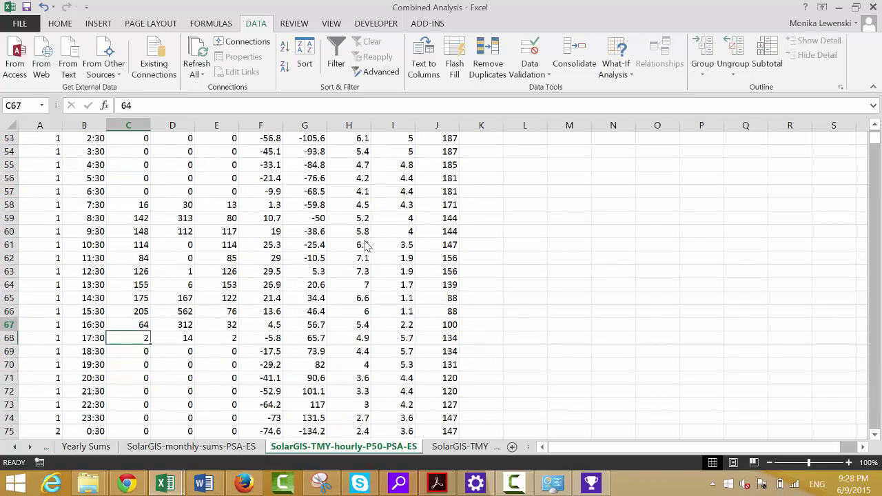
- Examine the parameter definitions and column headings above the P50 hourly data, along with the first day's records
{"action": "key", "text": "Up"}
{"action": "key", "text": "Up"}
{"action": "key", "text": "Up"}
{"action": "key", "text": "Up"}
{"action": "key", "text": "Up"}
{"action": "key", "text": "Up"}
{"action": "key", "text": "Up"}
{"action": "key", "text": "Up"}
{"action": "key", "text": "Up"}
{"action": "key", "text": "Up"}
{"action": "key", "text": "Up"}
{"action": "key", "text": "Up"}
{"action": "key", "text": "Up"}
{"action": "key", "text": "Up"}
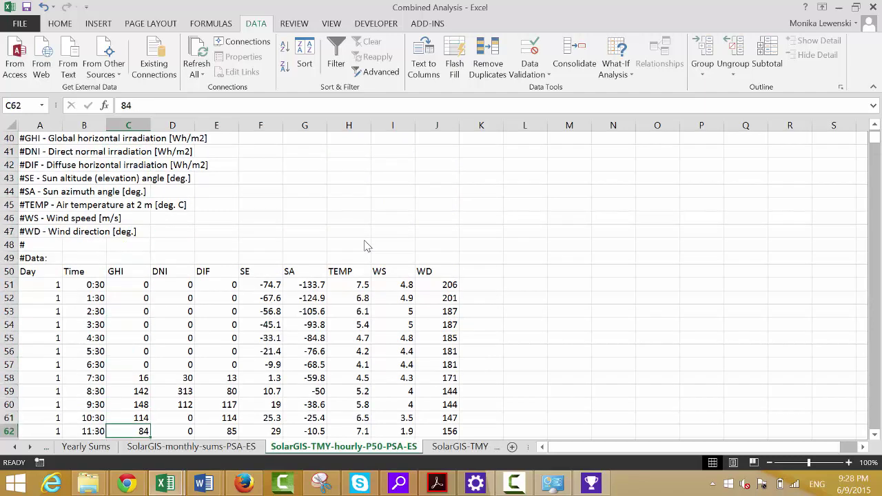
{"action": "key", "text": "Down"}
{"action": "key", "text": "Down"}
{"action": "key", "text": "Down"}
{"action": "key", "text": "Down"}
{"action": "key", "text": "Down"}
{"action": "key", "text": "Down"}
{"action": "key", "text": "Down"}
{"action": "key", "text": "Down"}
{"action": "key", "text": "Down"}
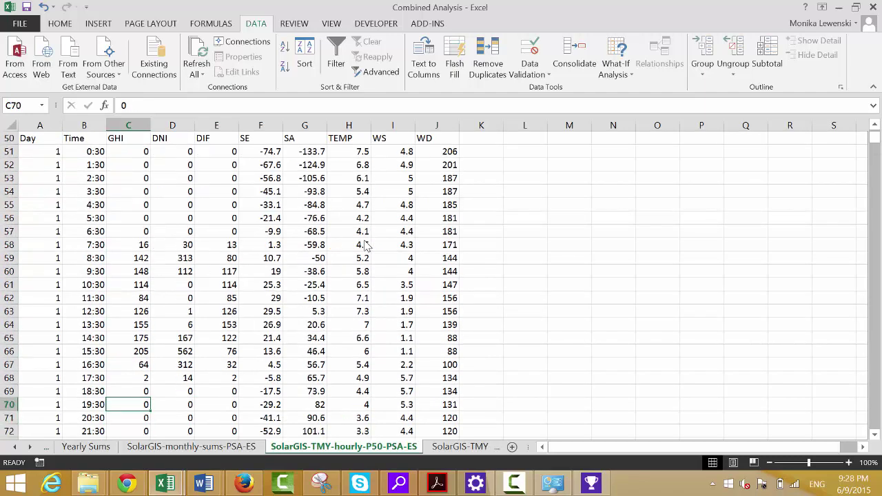
- Review the hourly records through day 365 on the SolarGIS-TMY-hourly-P90-PSA-ES sheet and on the matching P50 sheet
{"action": "key", "text": "ctrl+Page_Down"}
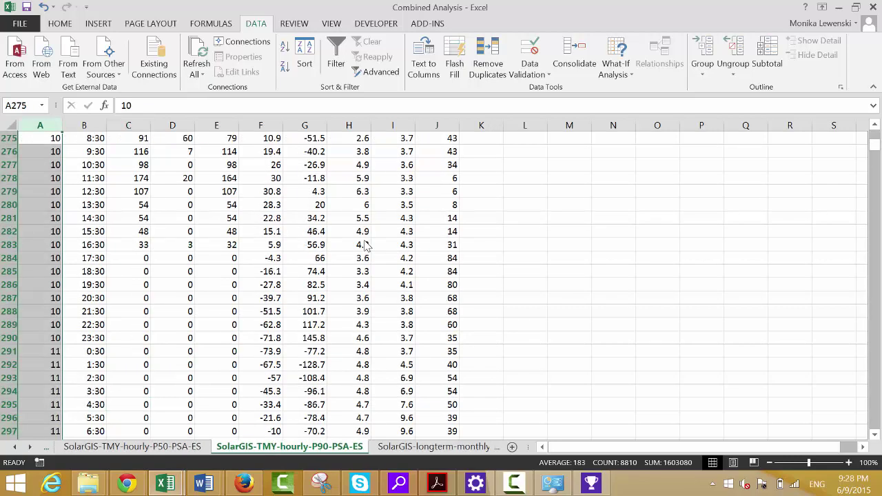
{"action": "key", "text": "Up"}
{"action": "key", "text": "Up"}
{"action": "key", "text": "Up"}
{"action": "key", "text": "Up"}
{"action": "key", "text": "Up"}
{"action": "key", "text": "Up"}
{"action": "key", "text": "Up"}
{"action": "key", "text": "Up"}
{"action": "key", "text": "Up"}
{"action": "key", "text": "Up"}
{"action": "key", "text": "Up"}
{"action": "key", "text": "Up"}
{"action": "key", "text": "Up"}
{"action": "key", "text": "Up"}
{"action": "key", "text": "Up"}
{"action": "key", "text": "Up"}
{"action": "key", "text": "Up"}
{"action": "key", "text": "Up"}
{"action": "key", "text": "Up"}
{"action": "key", "text": "Up"}
{"action": "key", "text": "Up"}
{"action": "key", "text": "Up"}
{"action": "key", "text": "Up"}
{"action": "key", "text": "Up"}
{"action": "key", "text": "Up"}
{"action": "key", "text": "Up"}
{"action": "key", "text": "Up"}
{"action": "key", "text": "Up"}
{"action": "key", "text": "Up"}
{"action": "key", "text": "Up"}
{"action": "key", "text": "Up"}
{"action": "key", "text": "Up"}
{"action": "key", "text": "Up"}
{"action": "key", "text": "Up"}
{"action": "key", "text": "Up"}
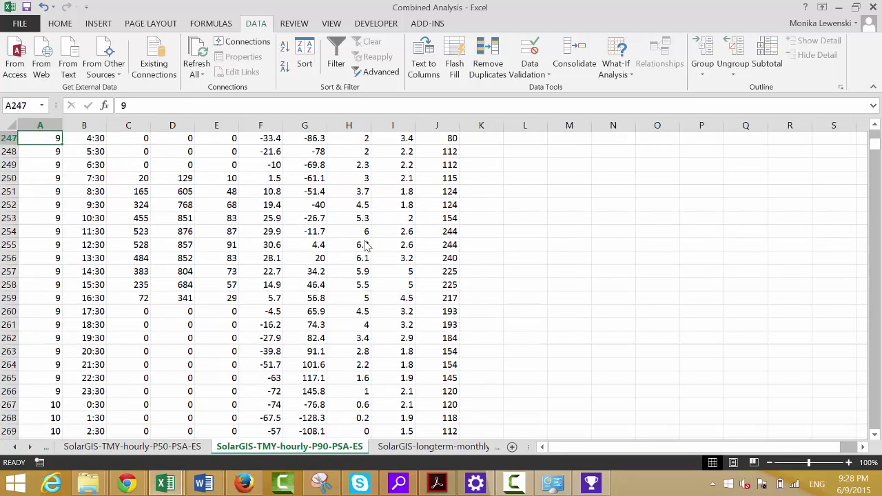
{"action": "key", "text": "Up"}
{"action": "key", "text": "Up"}
{"action": "key", "text": "Up"}
{"action": "key", "text": "Up"}
{"action": "key", "text": "Up"}
{"action": "key", "text": "Up"}
{"action": "key", "text": "Up"}
{"action": "key", "text": "Up"}
{"action": "key", "text": "Up"}
{"action": "key", "text": "Up"}
{"action": "key", "text": "Up"}
{"action": "key", "text": "Up"}
{"action": "key", "text": "Up"}
{"action": "key", "text": "Up"}
{"action": "key", "text": "Up"}
{"action": "key", "text": "Up"}
{"action": "key", "text": "Up"}
{"action": "key", "text": "Up"}
{"action": "key", "text": "Up"}
{"action": "key", "text": "Up"}
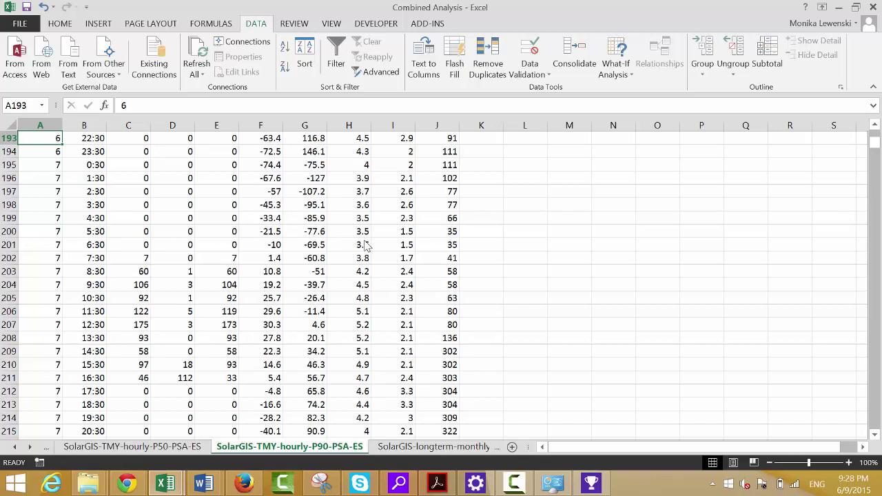
{"action": "key", "text": "Up"}
{"action": "key", "text": "Up"}
{"action": "key", "text": "Up"}
{"action": "key", "text": "Up"}
{"action": "key", "text": "Up"}
{"action": "key", "text": "Up"}
{"action": "key", "text": "Up"}
{"action": "key", "text": "Up"}
{"action": "key", "text": "Up"}
{"action": "key", "text": "Up"}
{"action": "key", "text": "Up"}
{"action": "key", "text": "Up"}
{"action": "key", "text": "Up"}
{"action": "key", "text": "Up"}
{"action": "key", "text": "Up"}
{"action": "key", "text": "Up"}
{"action": "key", "text": "Up"}
{"action": "key", "text": "Up"}
{"action": "key", "text": "Up"}
{"action": "key", "text": "Up"}
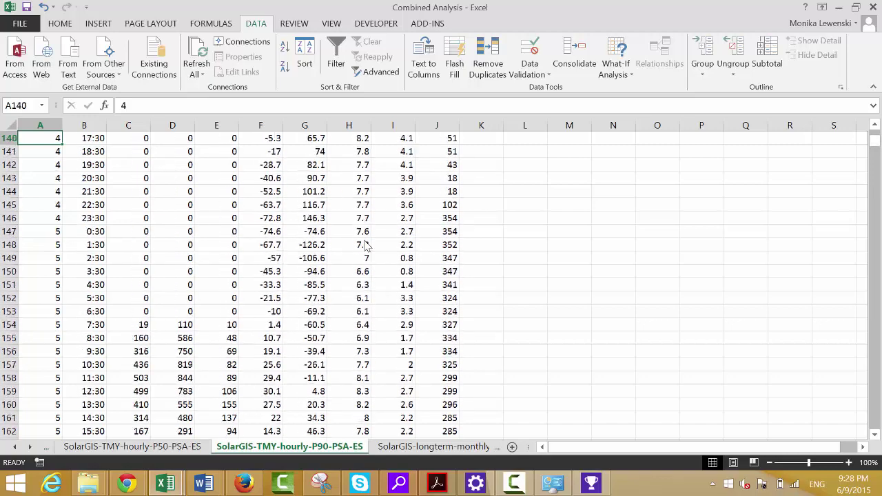
{"action": "key", "text": "Up"}
{"action": "key", "text": "Up"}
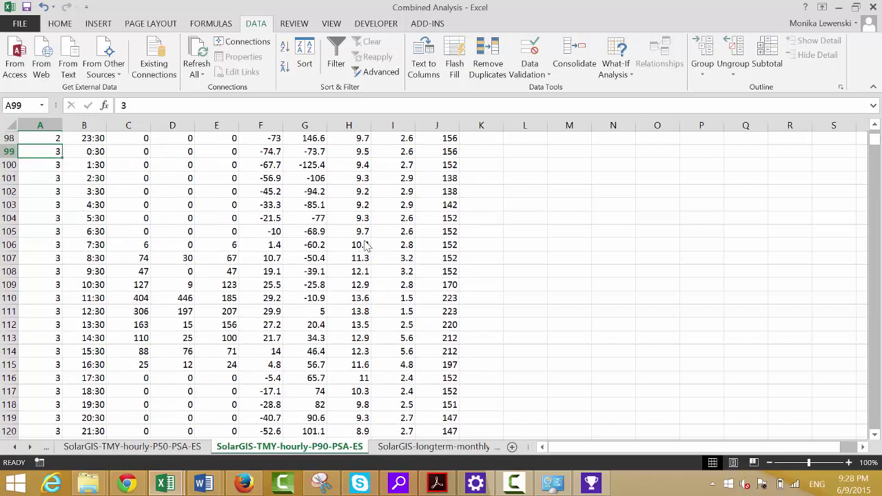
{"action": "key", "text": "Down"}
{"action": "key", "text": "ctrl+Down"}
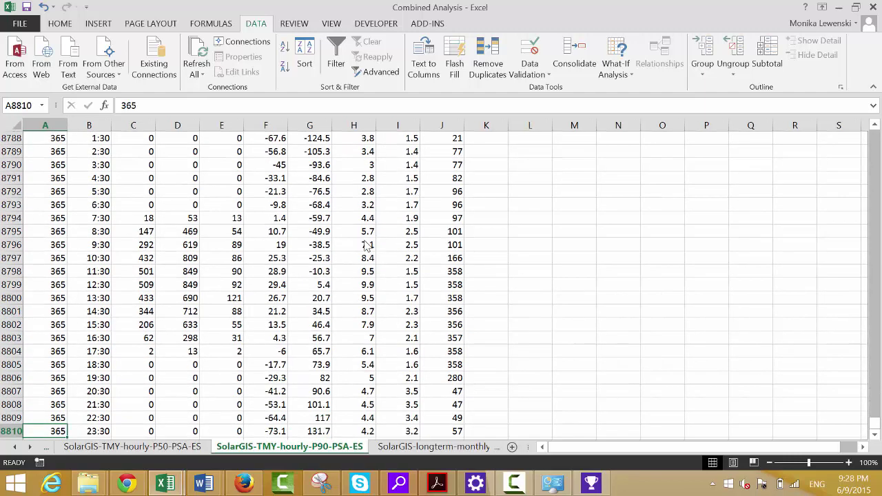
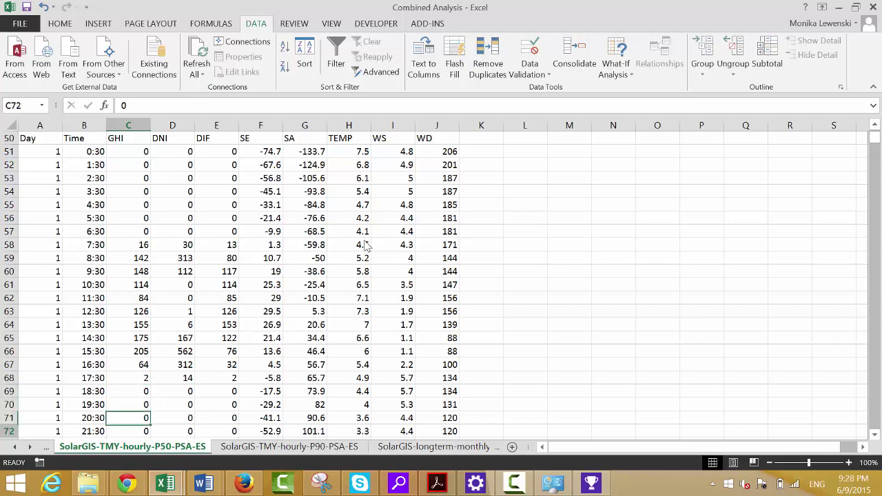
{"action": "key", "text": "Left"}
{"action": "key", "text": "Left"}
{"action": "key", "text": "Down"}
{"action": "key", "text": "Down"}
{"action": "key", "text": "Down"}
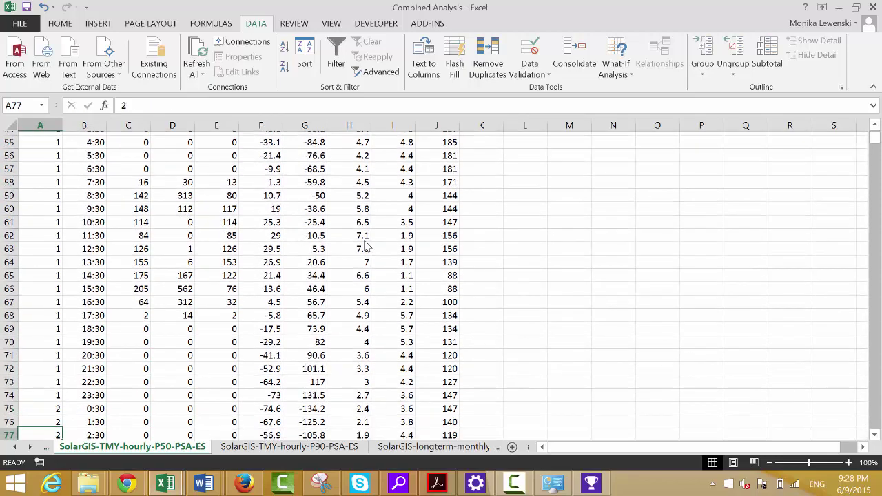
{"action": "key", "text": "ctrl+Down"}
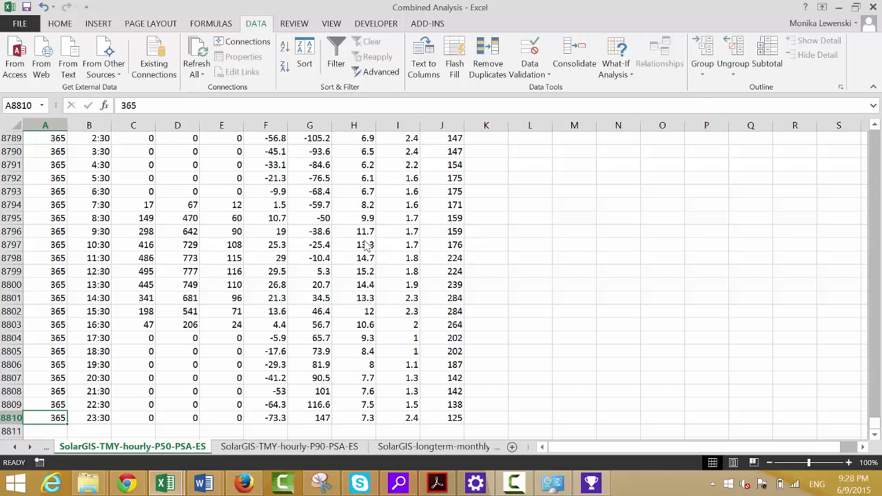
- Insert blank cells between Date and Time from row 50 down on the SolarGIS-hourly-time-series-PSA sheet and head them Year
{"action": "key", "text": "ctrl+Page_Up"}
{"action": "key", "text": "ctrl+Page_Up"}
{"action": "key", "text": "ctrl+Page_Up"}
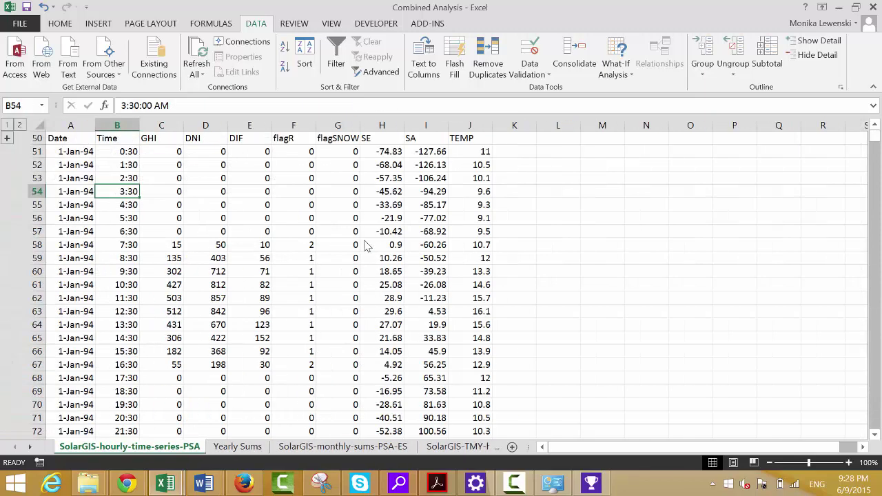
{"action": "key", "text": "Up"}
{"action": "key", "text": "Up"}
{"action": "key", "text": "Up"}
{"action": "key", "text": "Up"}
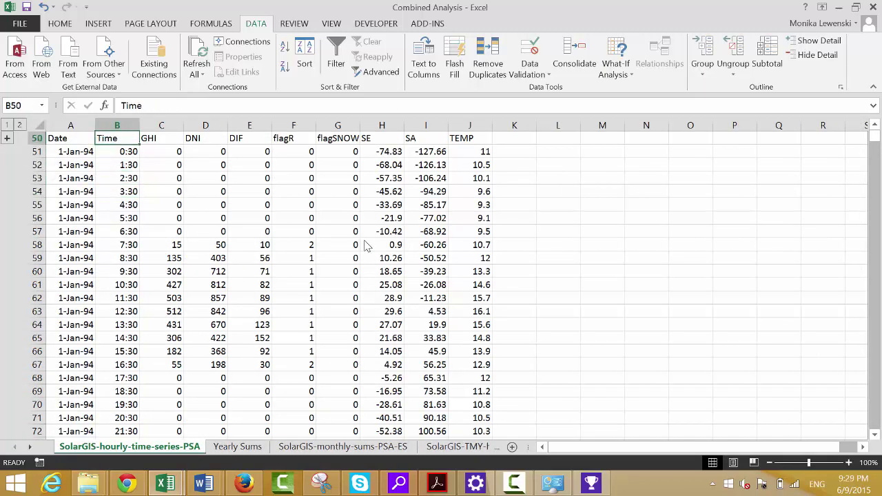
{"action": "key", "text": "Right"}
{"action": "key", "text": "Right"}
{"action": "key", "text": "Left"}
{"action": "key", "text": "Left"}
{"action": "key", "text": "ctrl+shift+Down"}
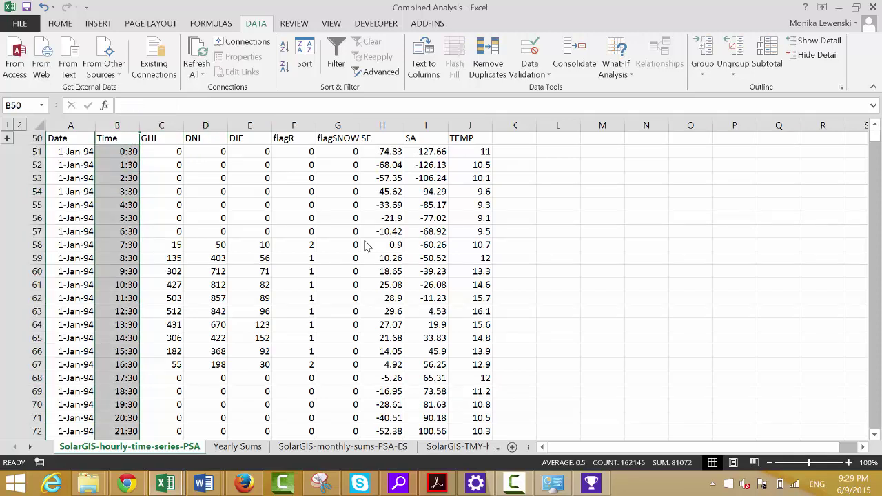
{"action": "key", "text": "ctrl+shift+equal"}
{"action": "key", "text": "Left"}
{"action": "key", "text": "Right"}
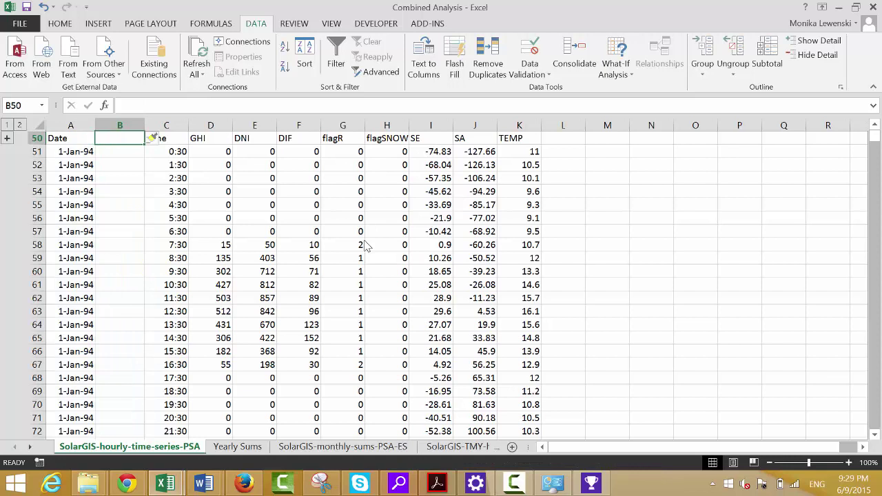
{"action": "type", "text": "Year"}
{"action": "key", "text": "Return"}
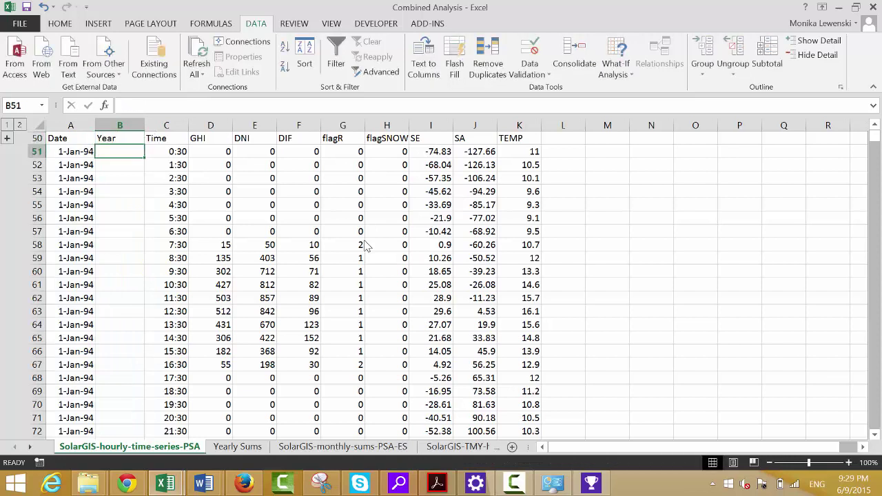
- Extract the year in B51 with =YEAR(A51), formatted as General, and fill the formula down the Year column
{"action": "type", "text": "=yea"}
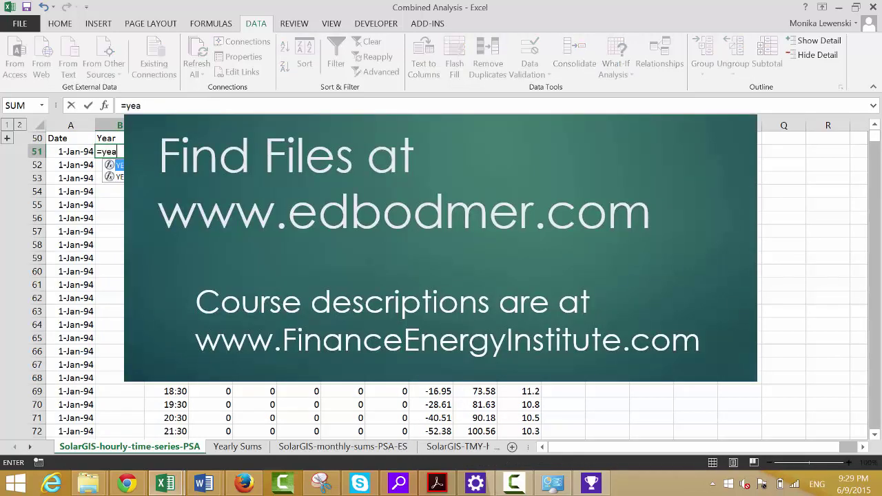
{"action": "key", "text": "Tab"}
{"action": "key", "text": "Left"}
{"action": "type", "text": ")"}
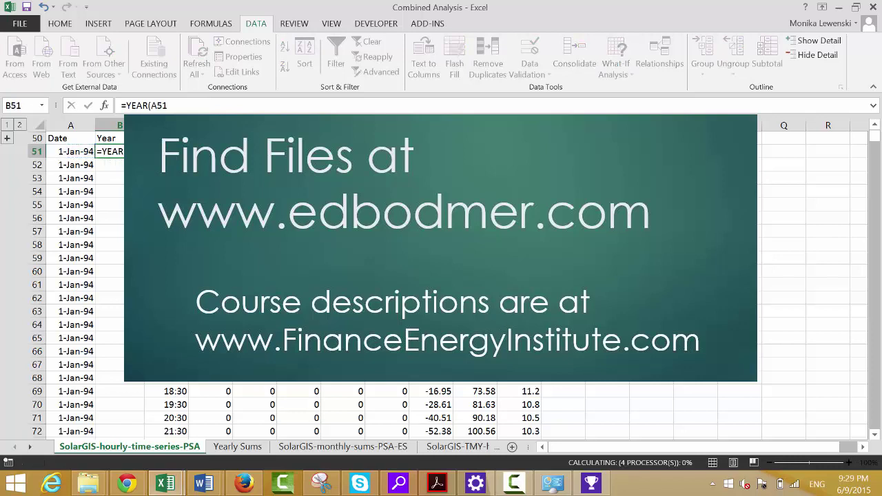
{"action": "key", "text": "Return"}
{"action": "key", "text": "Up"}
{"action": "key", "text": "ctrl+shift+grave"}
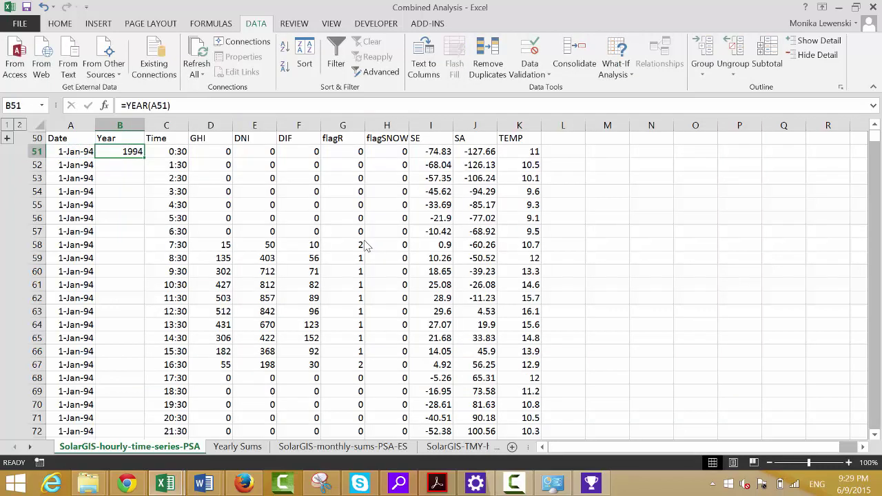
{"action": "double_click", "coordinate": [144, 159]}
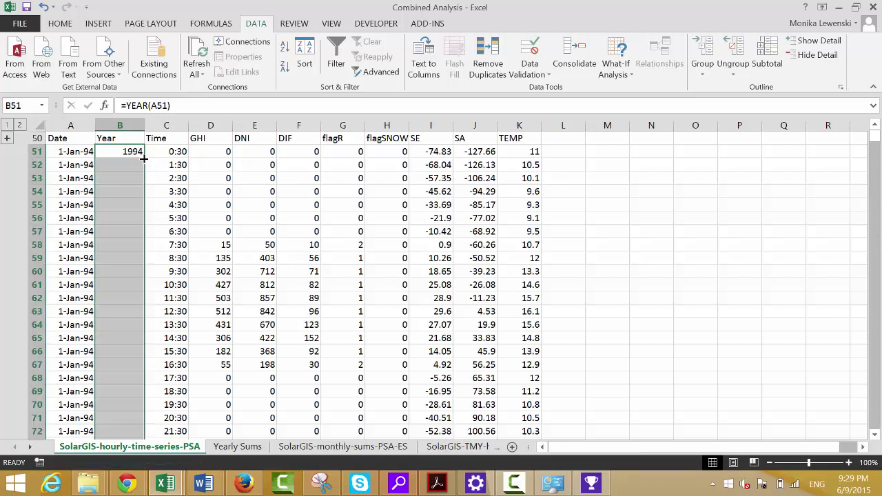
{"action": "key", "text": "Down"}
{"action": "key", "text": "Down"}
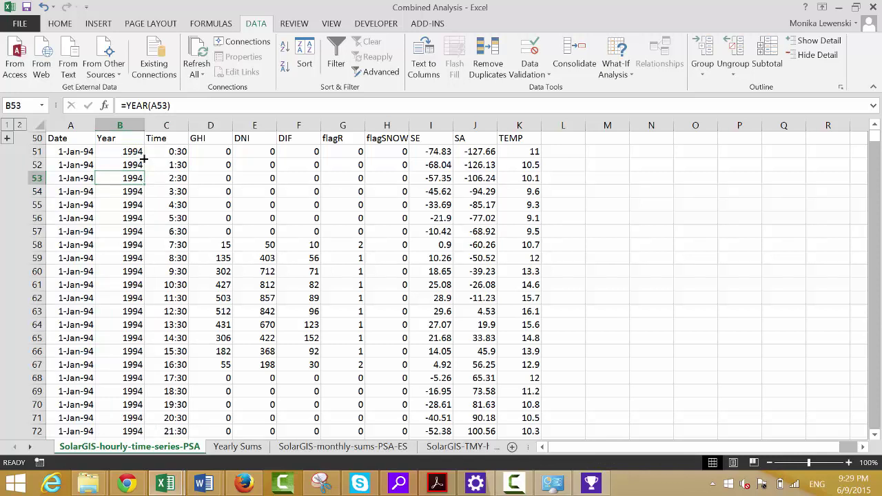
- Add the heading Sum in I48, beside TEMP in the Yearly Sums data table
{"action": "key", "text": "ctrl+Page_Down"}
{"action": "key", "text": "Down"}
{"action": "key", "text": "Down"}
{"action": "key", "text": "Down"}
{"action": "key", "text": "Down"}
{"action": "key", "text": "Down"}
{"action": "key", "text": "Down"}
{"action": "key", "text": "Down"}
{"action": "key", "text": "Down"}
{"action": "key", "text": "Down"}
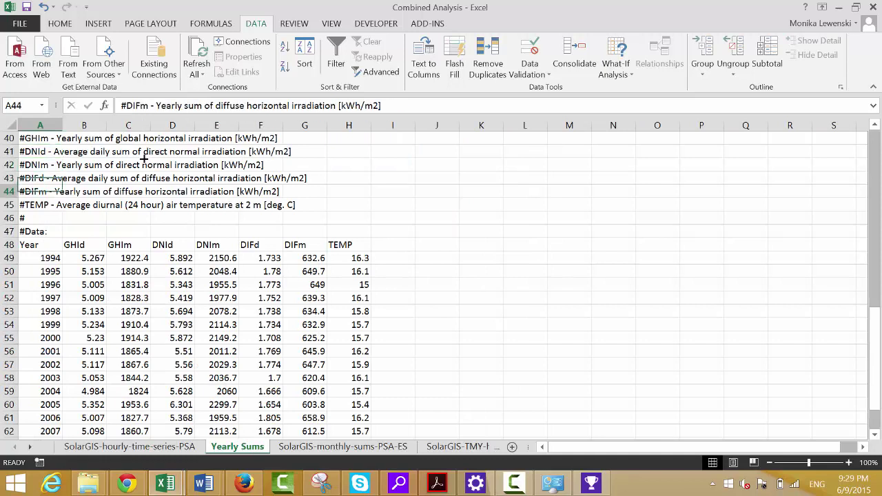
{"action": "key", "text": "Up"}
{"action": "key", "text": "Up"}
{"action": "key", "text": "Right"}
{"action": "key", "text": "Right"}
{"action": "key", "text": "Right"}
{"action": "key", "text": "Right"}
{"action": "key", "text": "Right"}
{"action": "key", "text": "Right"}
{"action": "key", "text": "Right"}
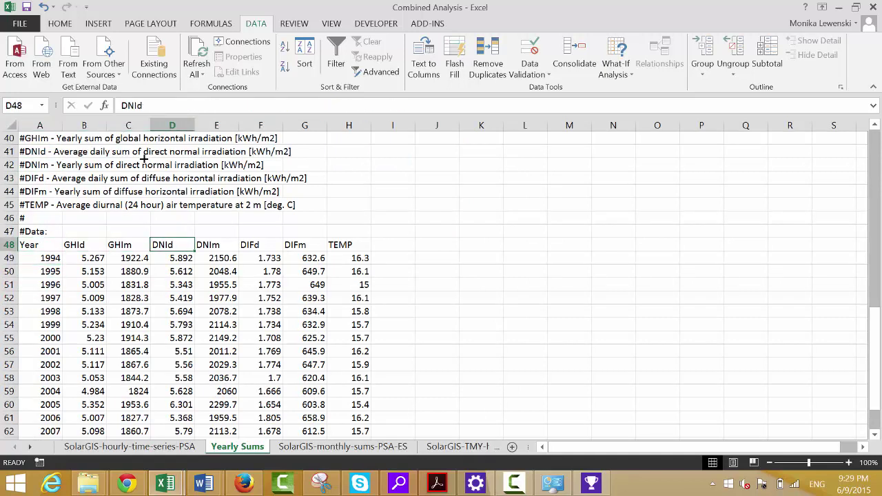
{"action": "key", "text": "Right"}
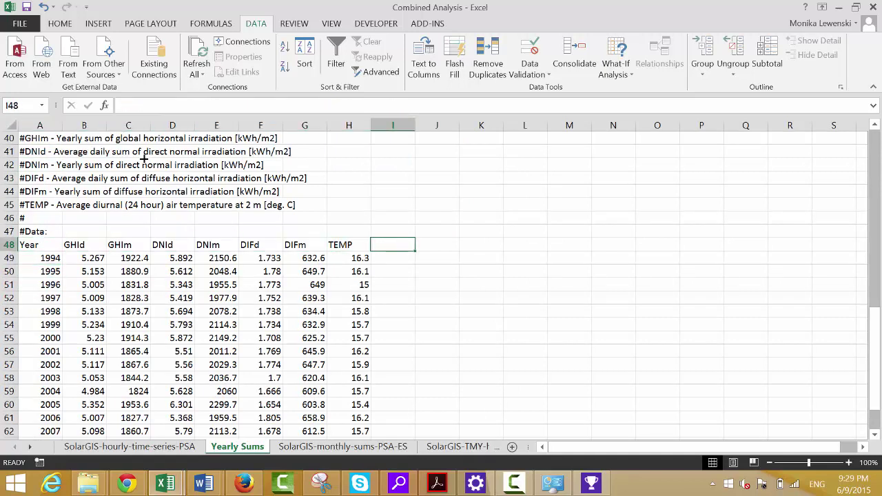
{"action": "type", "text": "Sum"}
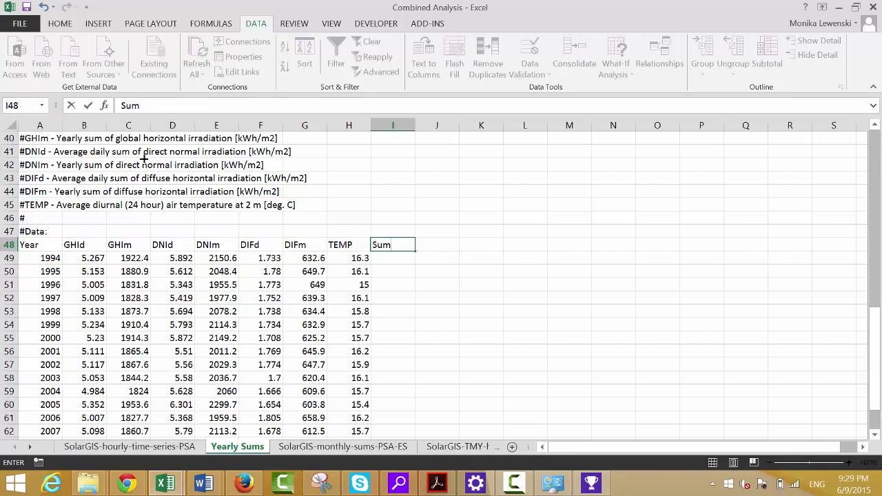
{"action": "key", "text": "Return"}
- Enter a -SUMIF formula in I49 that matches the hourly sheet's column B against year A49 and sums GHI column D
{"action": "type", "text": "-"}
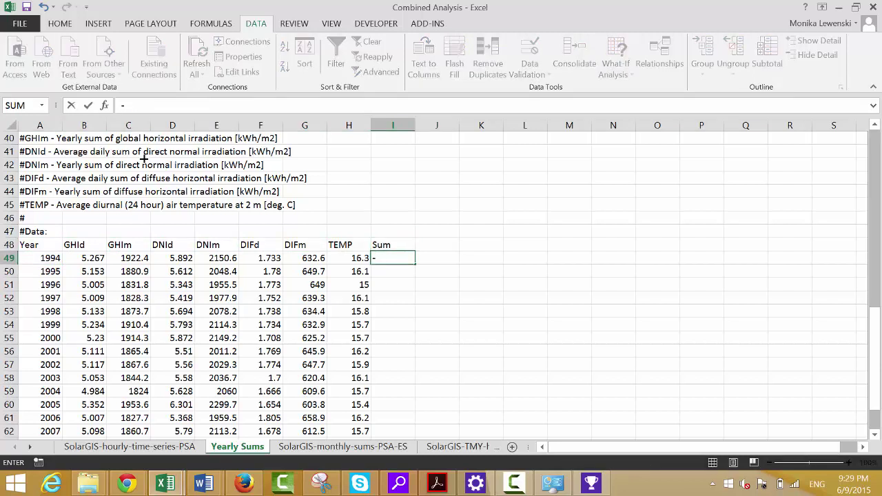
{"action": "type", "text": "sum"}
{"action": "key", "text": "Down"}
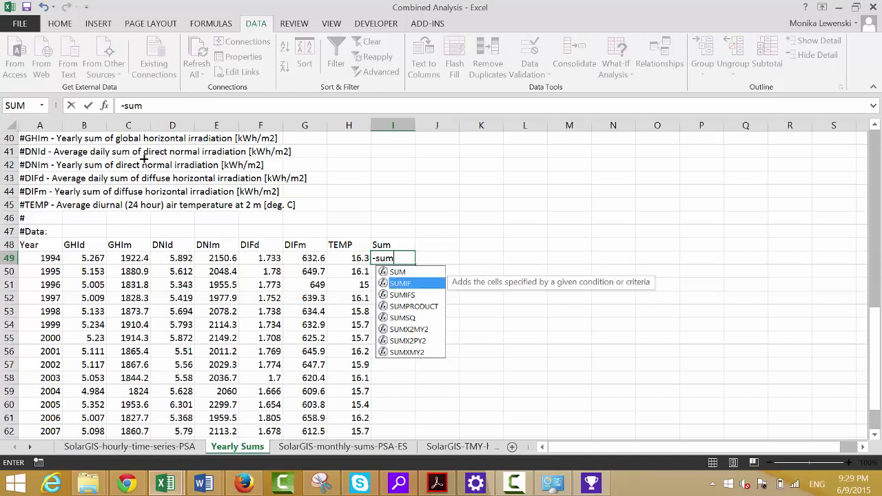
{"action": "key", "text": "Tab"}
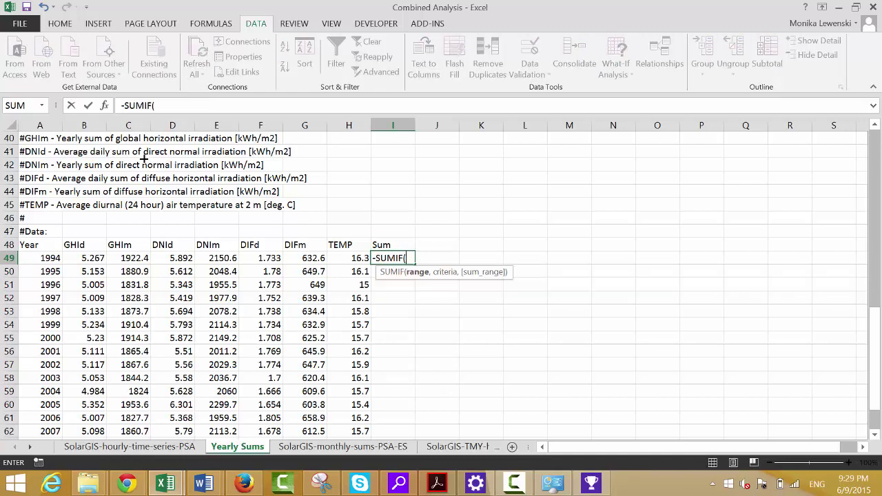
{"action": "key", "text": "ctrl+Page_Up"}
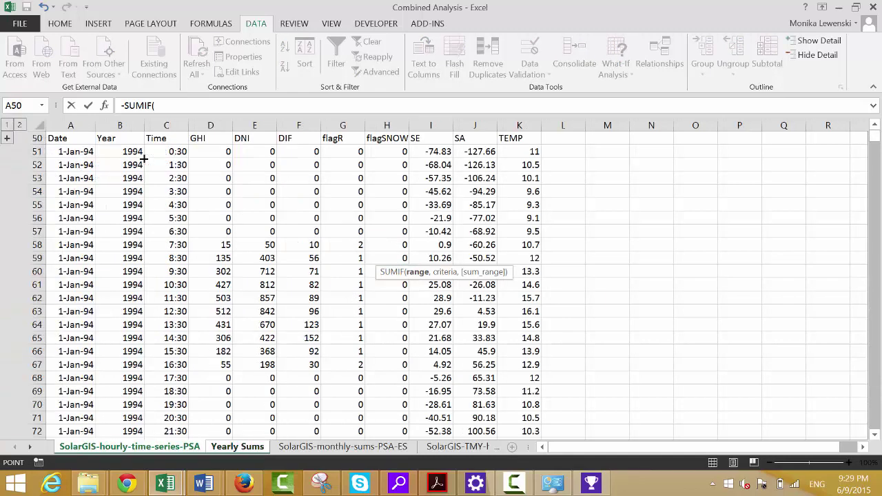
{"action": "left_click", "coordinate": [120, 125]}
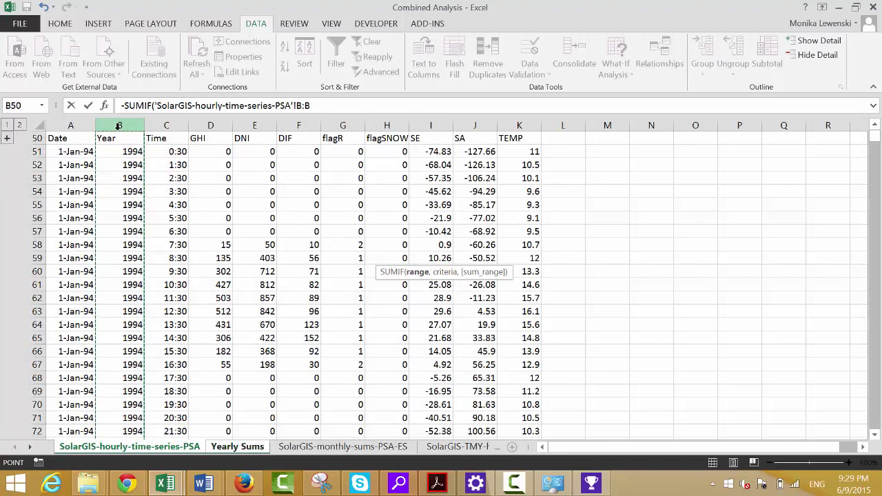
{"action": "type", "text": ","}
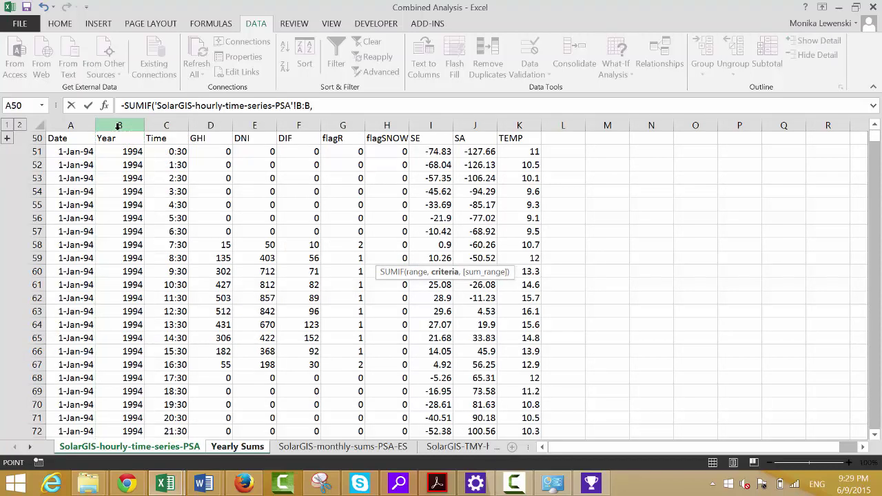
{"action": "key", "text": "ctrl+Page_Down"}
{"action": "key", "text": "Left"}
{"action": "key", "text": "Left"}
{"action": "key", "text": "Left"}
{"action": "key", "text": "Left"}
{"action": "key", "text": "Left"}
{"action": "key", "text": "Left"}
{"action": "key", "text": "Left"}
{"action": "key", "text": "Left"}
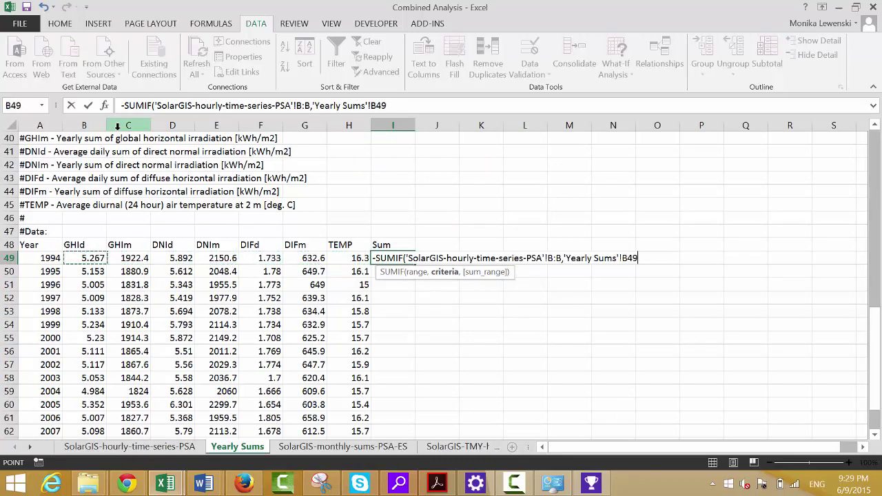
{"action": "type", "text": ","}
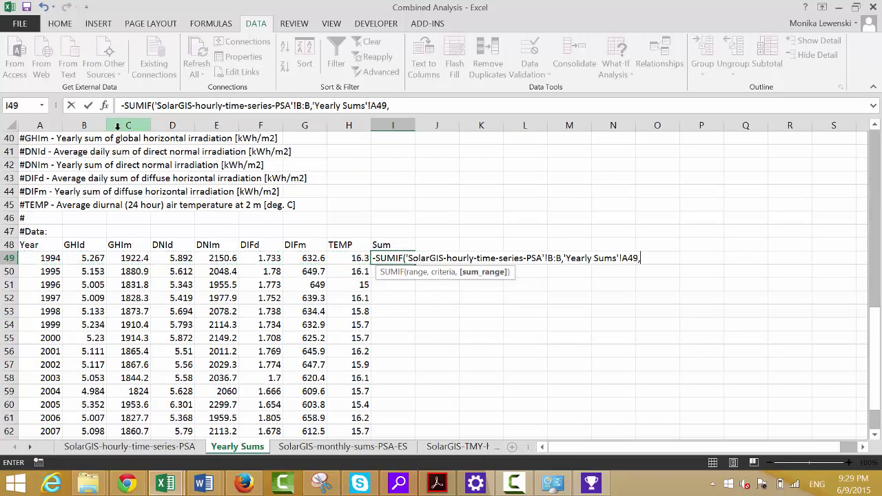
{"action": "key", "text": "ctrl+Page_Up"}
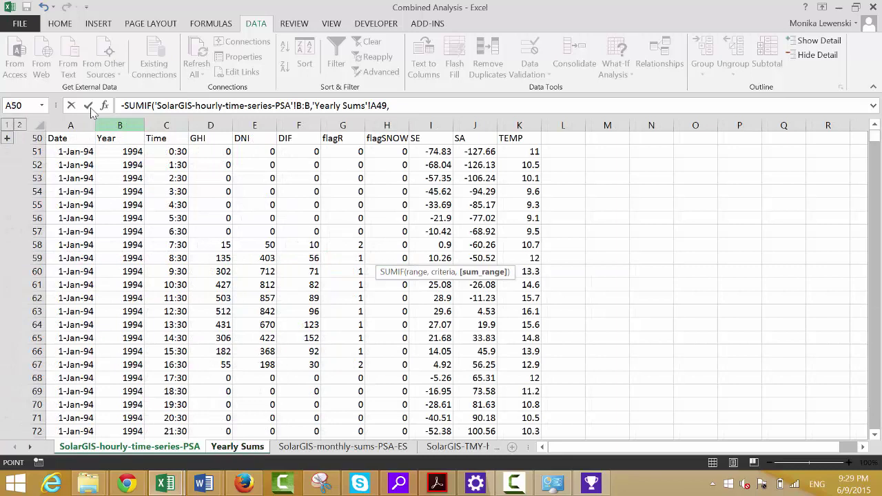
{"action": "left_click", "coordinate": [204, 126]}
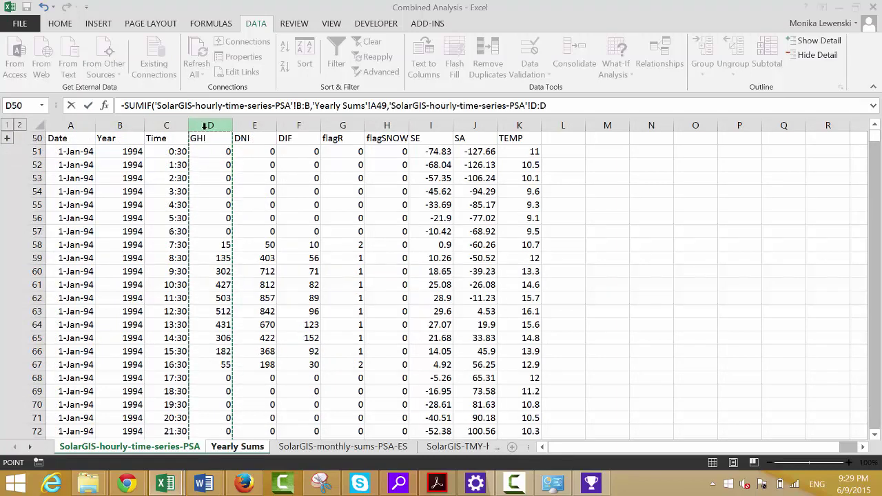
{"action": "key", "text": "Return"}
- Remove the leading minus sign from the SUMIF formula in I49
{"action": "key", "text": "Up"}
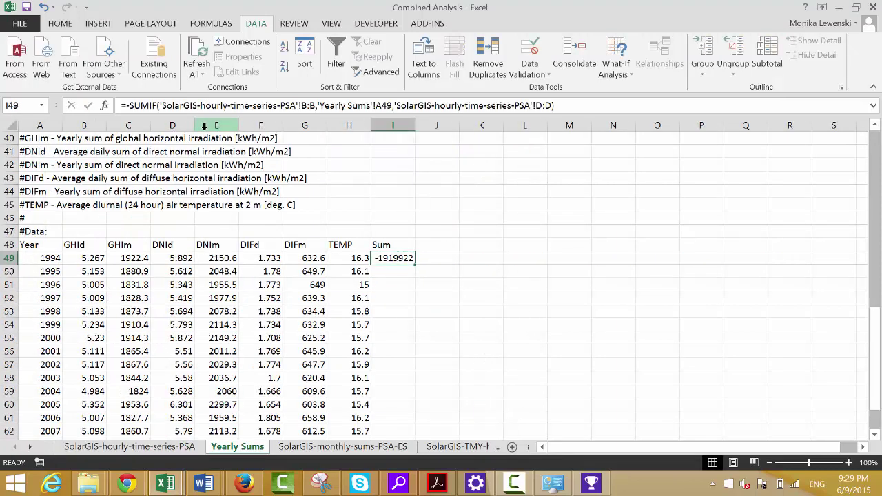
{"action": "left_click", "coordinate": [129, 105]}
{"action": "type", "text": "-"}
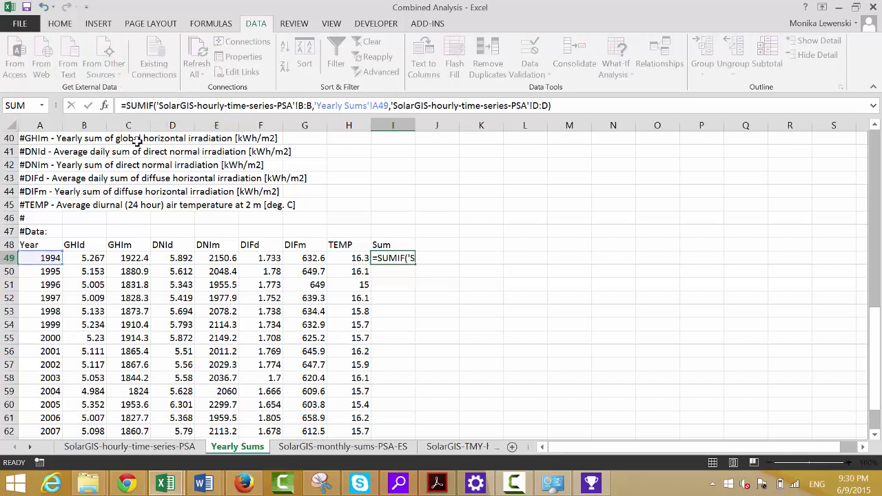
- Format the SUMIF total in I49 with thousands separators and two decimals, and fill it down the Sum column
{"action": "key", "text": "Return"}
{"action": "key", "text": "Up"}
{"action": "key", "text": "ctrl+shift+1"}
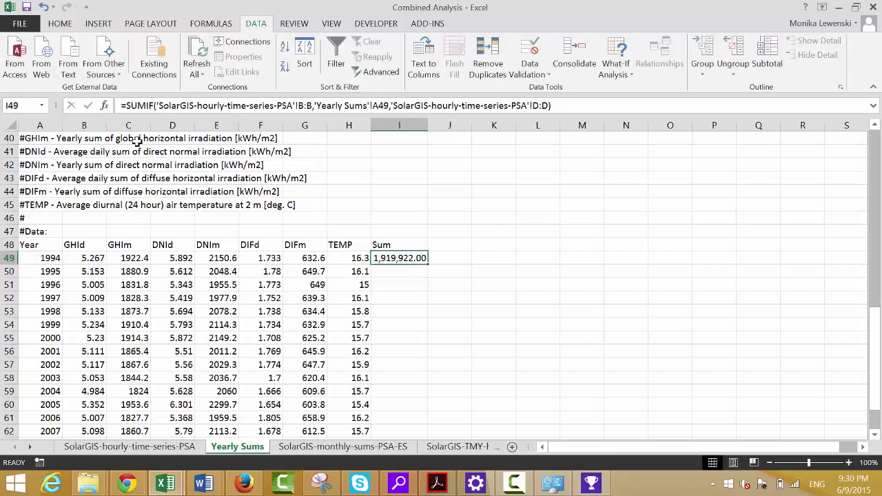
{"action": "double_click", "coordinate": [428, 264]}
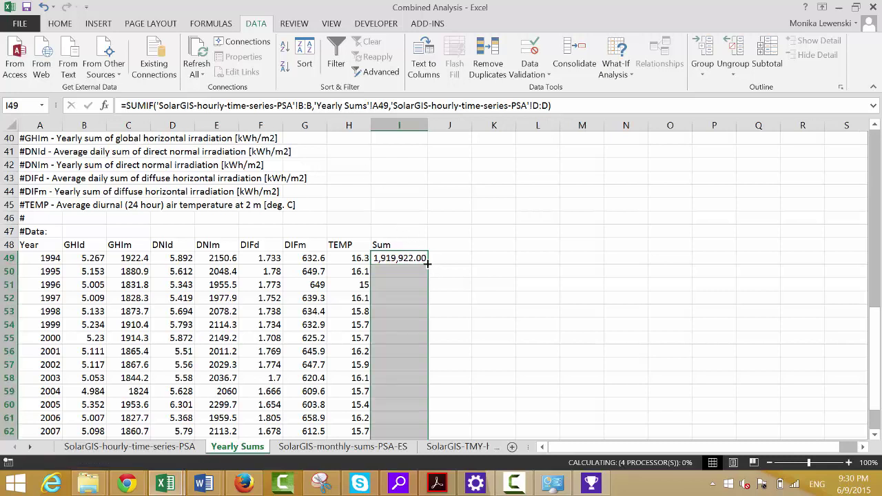
{"action": "left_click", "coordinate": [427, 264]}
- Enter =I49/365 in J49 to get the daily average, and fill the formula down for all years
{"action": "key", "text": "Left"}
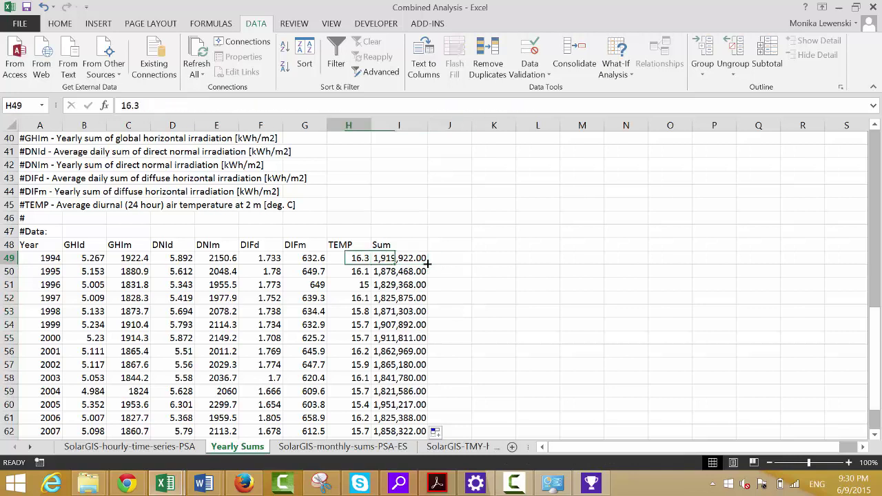
{"action": "key", "text": "Left"}
{"action": "key", "text": "Left"}
{"action": "key", "text": "Right"}
{"action": "key", "text": "Right"}
{"action": "key", "text": "Right"}
{"action": "key", "text": "Right"}
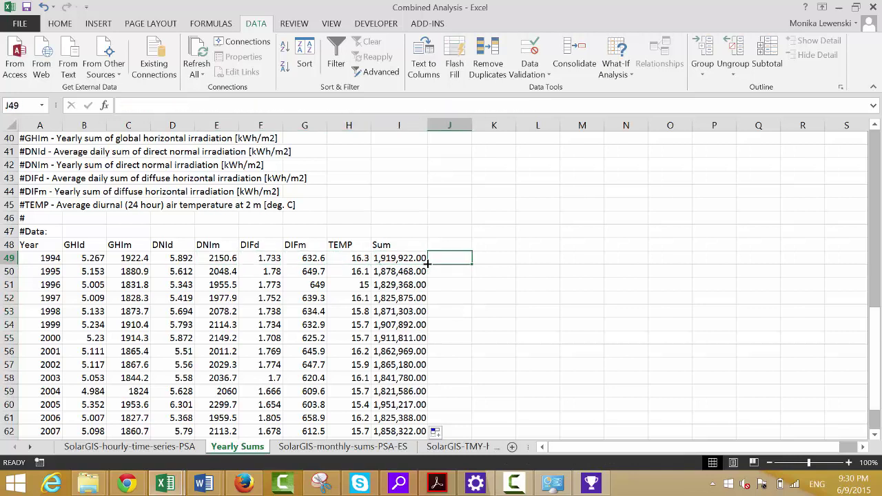
{"action": "type", "text": "="}
{"action": "key", "text": "Left"}
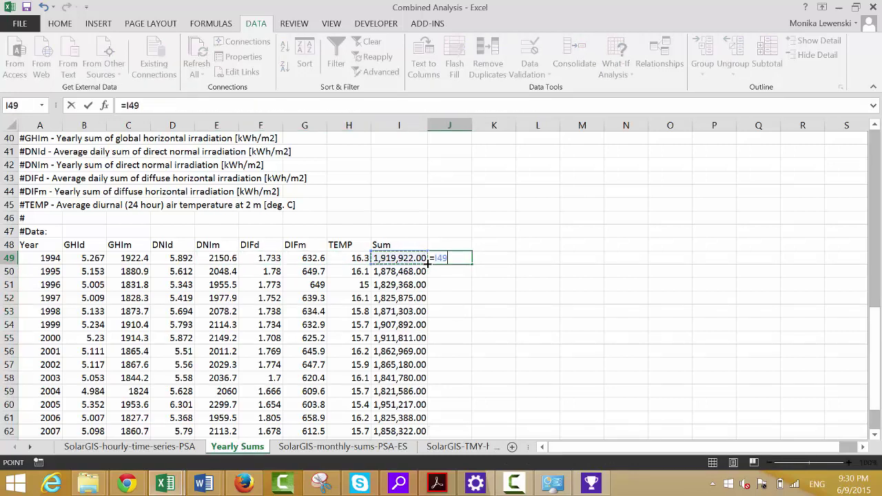
{"action": "type", "text": "/365"}
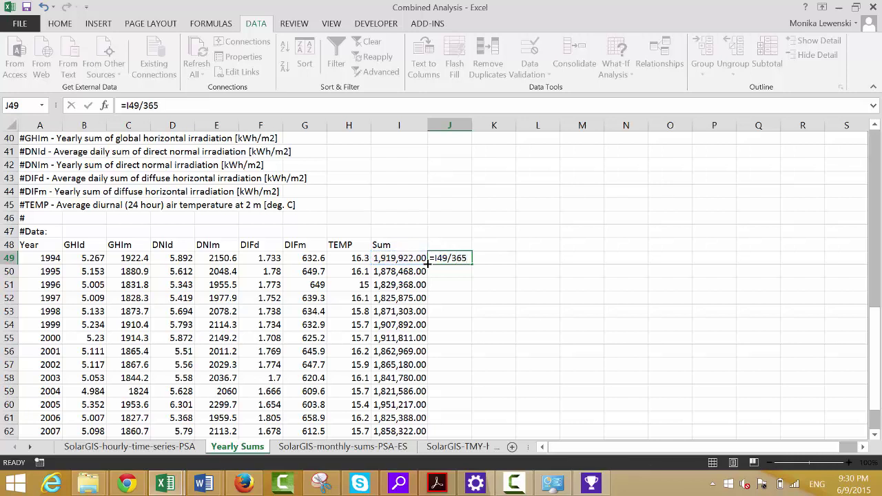
{"action": "key", "text": "Return"}
{"action": "key", "text": "Up"}
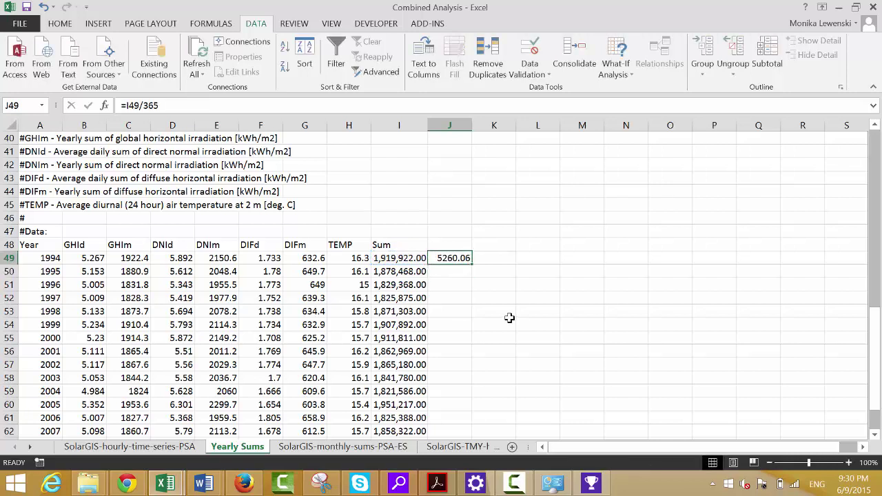
{"action": "double_click", "coordinate": [473, 265]}
- Add the heading Daily W in J48 above the daily averages
{"action": "key", "text": "Down"}
{"action": "key", "text": "Up"}
{"action": "key", "text": "Up"}
{"action": "type", "text": "D"}
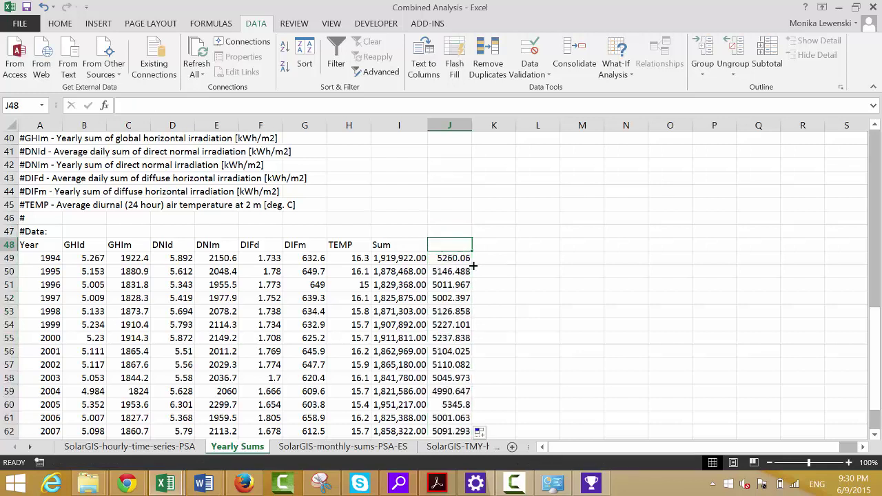
{"action": "type", "text": "aily"}
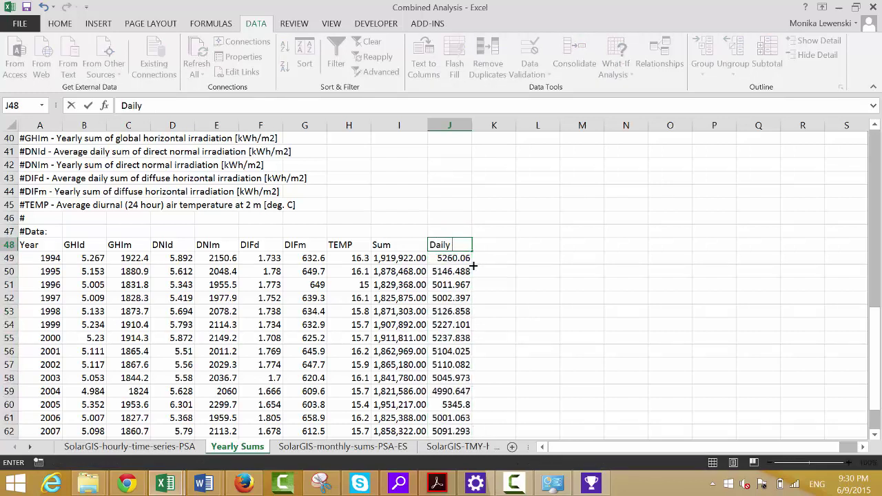
{"action": "type", "text": " W"}
{"action": "key", "text": "Return"}
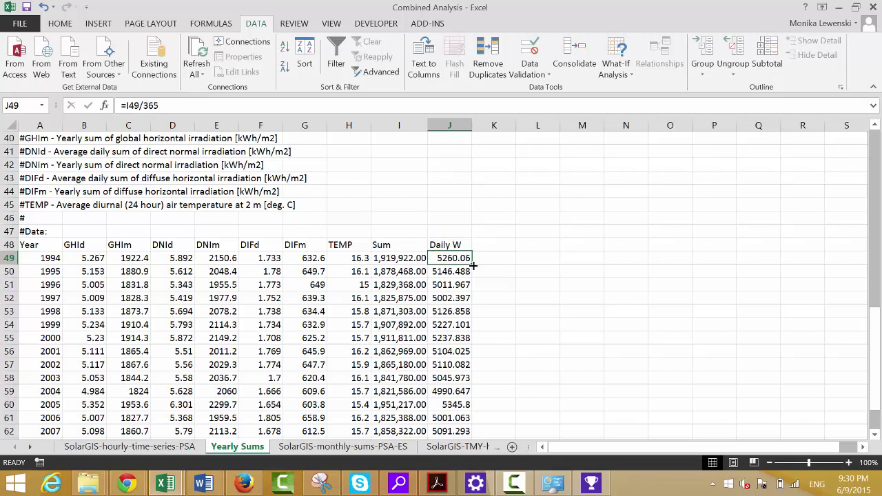
{"action": "left_click", "coordinate": [487, 244]}
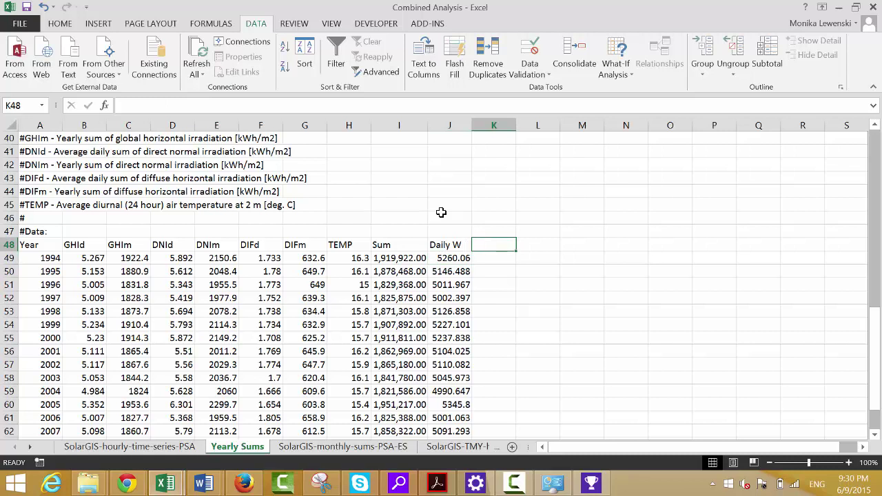
{"action": "left_click", "coordinate": [515, 218]}
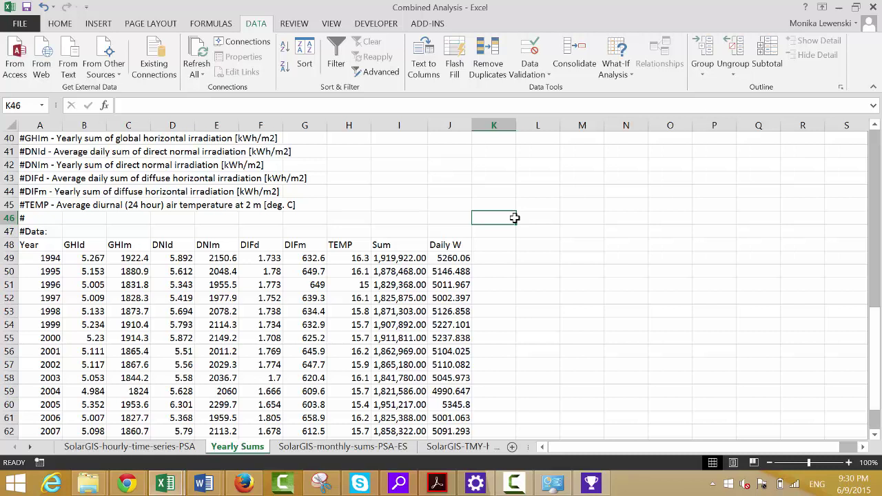
{"action": "left_click", "coordinate": [494, 247]}
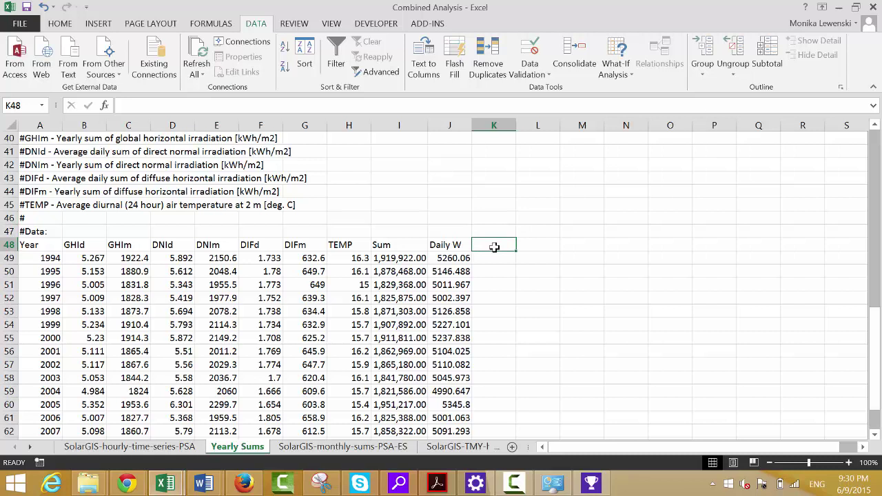
{"action": "left_click", "coordinate": [554, 323]}
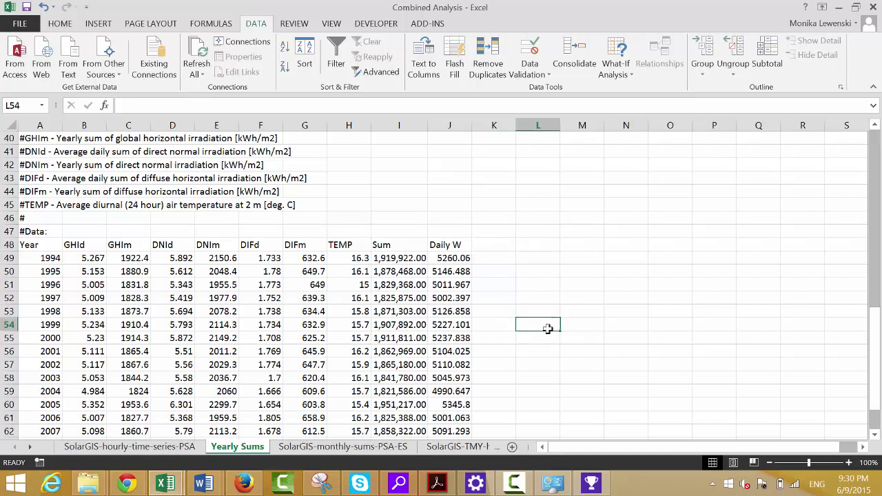
{"action": "left_click", "coordinate": [490, 245]}
{"action": "left_click", "coordinate": [513, 482]}
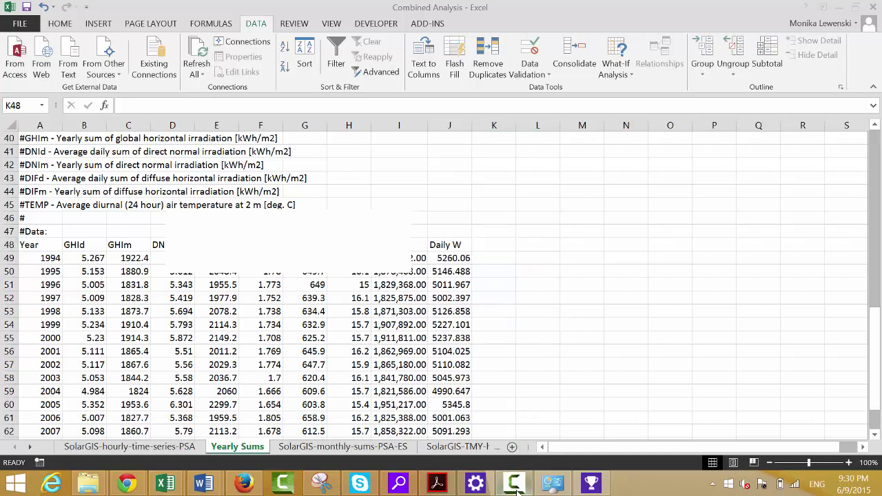
{"action": "left_click", "coordinate": [366, 250]}
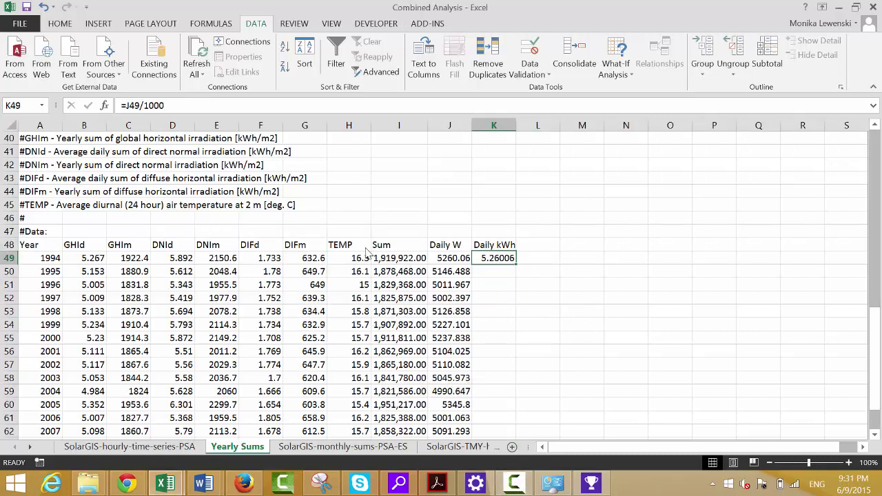
- Keep =J49/1000 in K49, format it to two decimals, and fill it down the Daily kWh column
{"action": "key", "text": "F2"}
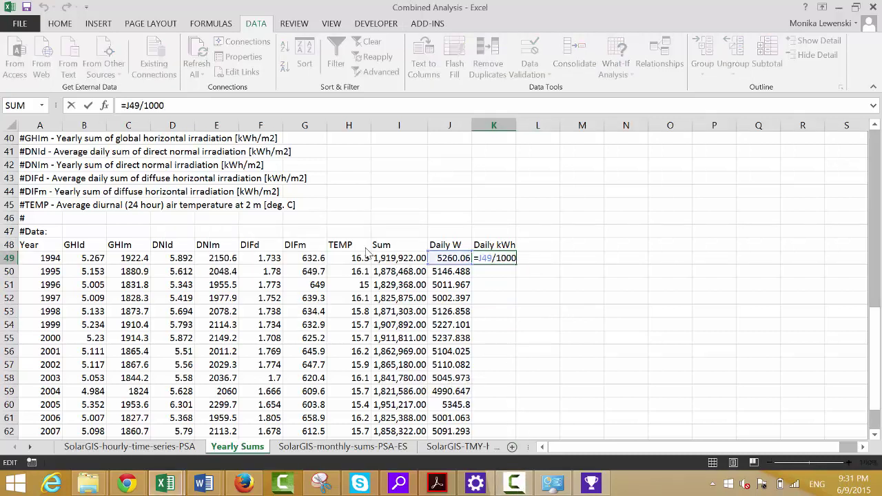
{"action": "key", "text": "Return"}
{"action": "key", "text": "Return"}
{"action": "key", "text": "Up"}
{"action": "key", "text": "Up"}
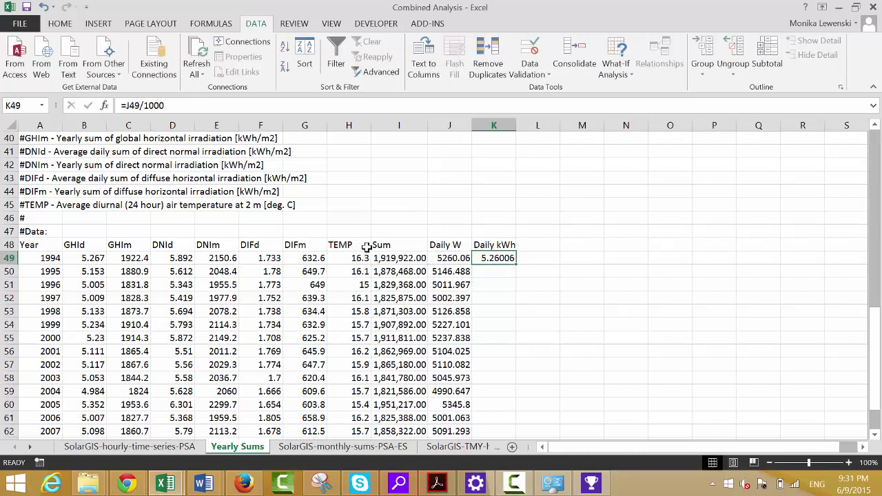
{"action": "key", "text": "ctrl+shift+1"}
{"action": "double_click", "coordinate": [515, 261]}
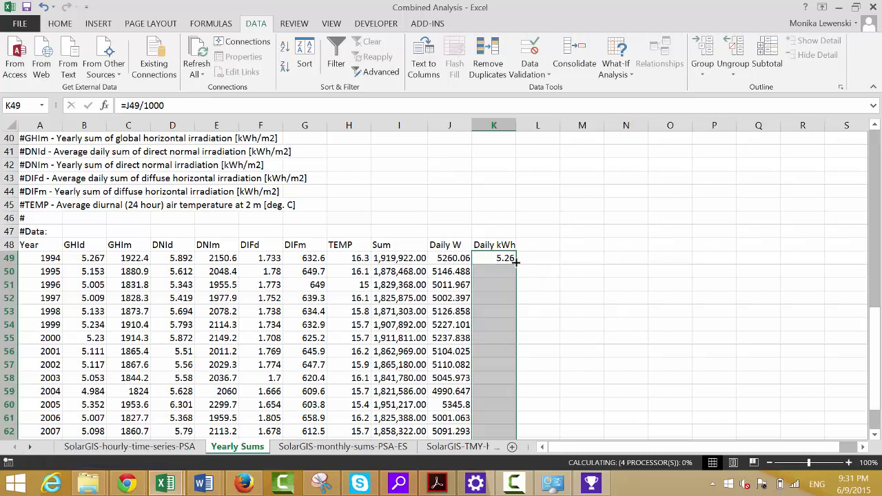
- Compare the GHId values with the calculated Daily kWh values for each year from 1995 through 2011
{"action": "left_click", "coordinate": [79, 270]}
{"action": "key", "text": "Down"}
{"action": "key", "text": "Right"}
{"action": "key", "text": "Down"}
{"action": "key", "text": "Left"}
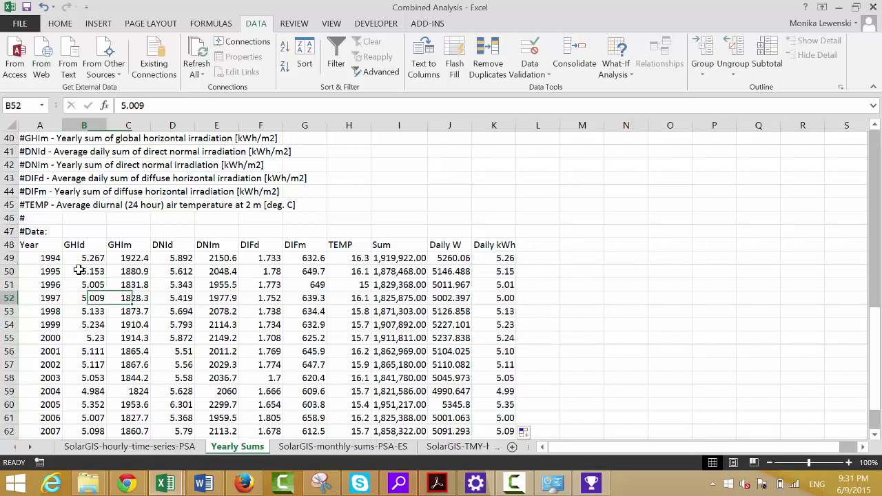
{"action": "key", "text": "Down"}
{"action": "key", "text": "Down"}
{"action": "key", "text": "Down"}
{"action": "key", "text": "Down"}
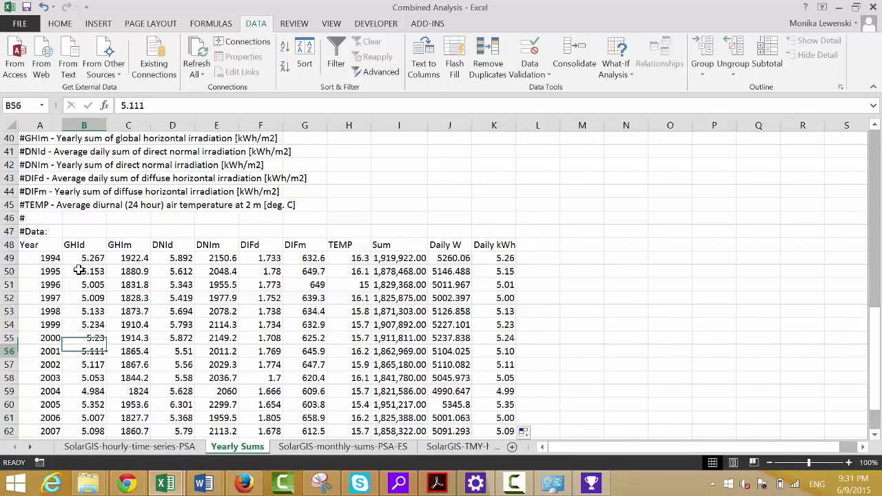
{"action": "key", "text": "Down"}
{"action": "key", "text": "Down"}
{"action": "key", "text": "Down"}
{"action": "key", "text": "Down"}
{"action": "key", "text": "Down"}
{"action": "key", "text": "Down"}
{"action": "key", "text": "Down"}
{"action": "key", "text": "Down"}
{"action": "key", "text": "Down"}
{"action": "key", "text": "Down"}
{"action": "key", "text": "Down"}
{"action": "key", "text": "Down"}
{"action": "key", "text": "Down"}
{"action": "key", "text": "Down"}
{"action": "key", "text": "Down"}
{"action": "key", "text": "Down"}
{"action": "key", "text": "Down"}
{"action": "key", "text": "Down"}
{"action": "key", "text": "Down"}
- Group header rows 1 through 47 above the yearly data table and collapse the group
{"action": "key", "text": "Up"}
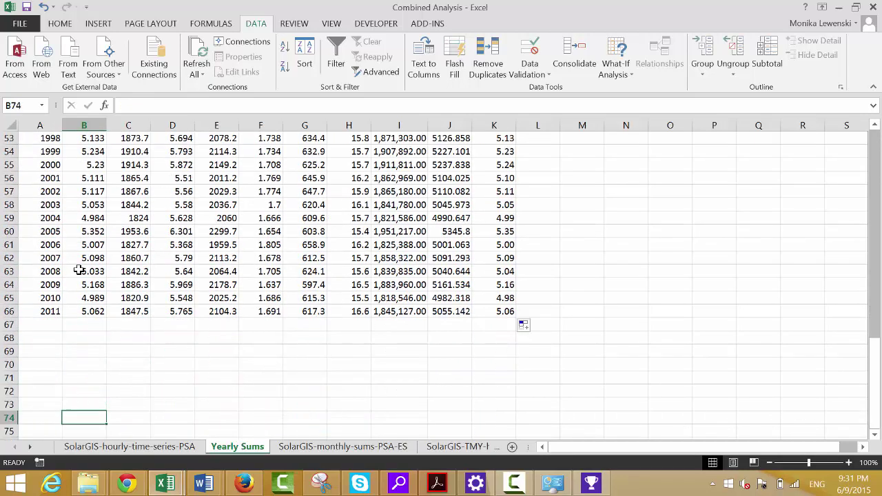
{"action": "key", "text": "Up"}
{"action": "key", "text": "Up"}
{"action": "key", "text": "Up"}
{"action": "key", "text": "Up"}
{"action": "key", "text": "Up"}
{"action": "key", "text": "Up"}
{"action": "key", "text": "Up"}
{"action": "key", "text": "Up"}
{"action": "key", "text": "Up"}
{"action": "key", "text": "Up"}
{"action": "key", "text": "Up"}
{"action": "key", "text": "Up"}
{"action": "key", "text": "Up"}
{"action": "key", "text": "Up"}
{"action": "key", "text": "Up"}
{"action": "key", "text": "Up"}
{"action": "key", "text": "Up"}
{"action": "key", "text": "Up"}
{"action": "key", "text": "Up"}
{"action": "key", "text": "Up"}
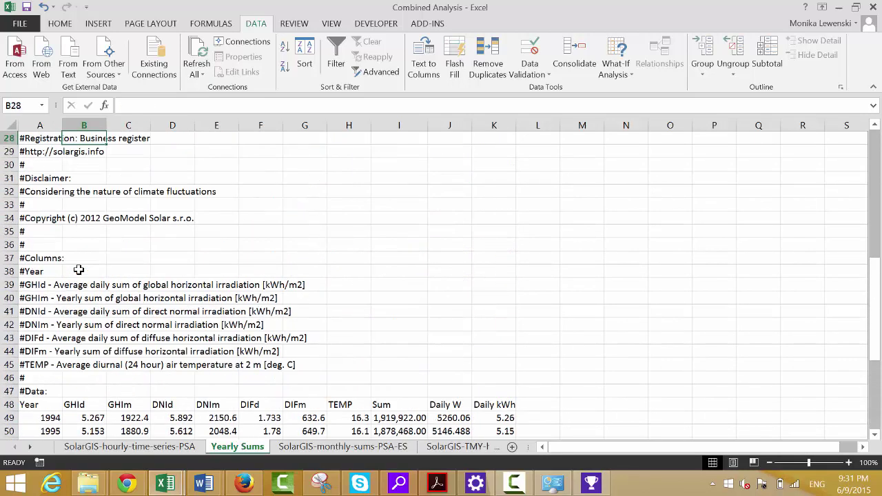
{"action": "key", "text": "Up"}
{"action": "key", "text": "Up"}
{"action": "key", "text": "Up"}
{"action": "key", "text": "Up"}
{"action": "key", "text": "Up"}
{"action": "key", "text": "Up"}
{"action": "key", "text": "Up"}
{"action": "key", "text": "Up"}
{"action": "key", "text": "Up"}
{"action": "key", "text": "Up"}
{"action": "key", "text": "Up"}
{"action": "key", "text": "Up"}
{"action": "key", "text": "Up"}
{"action": "key", "text": "Up"}
{"action": "key", "text": "Up"}
{"action": "key", "text": "Up"}
{"action": "key", "text": "Up"}
{"action": "key", "text": "Up"}
{"action": "key", "text": "Up"}
{"action": "key", "text": "Up"}
{"action": "key", "text": "Left"}
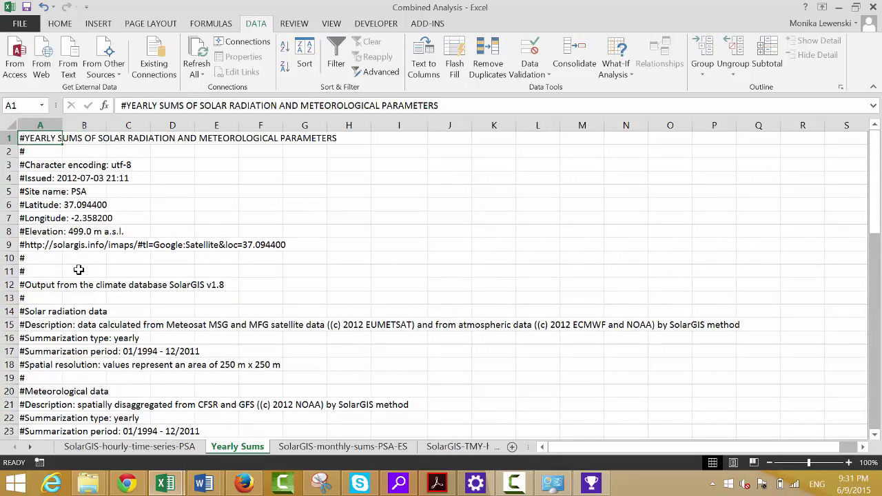
{"action": "key", "text": "shift+space"}
{"action": "key", "text": "shift+Down"}
{"action": "key", "text": "shift+Down"}
{"action": "key", "text": "shift+Down"}
{"action": "key", "text": "shift+Down"}
{"action": "key", "text": "shift+Down"}
{"action": "key", "text": "shift+Down"}
{"action": "key", "text": "shift+Down"}
{"action": "key", "text": "shift+Down"}
{"action": "key", "text": "shift+Down"}
{"action": "key", "text": "shift+Down"}
{"action": "key", "text": "shift+Down"}
{"action": "key", "text": "shift+Down"}
{"action": "key", "text": "shift+Down"}
{"action": "key", "text": "shift+Down"}
{"action": "key", "text": "shift+Down"}
{"action": "key", "text": "shift+Down"}
{"action": "key", "text": "shift+Down"}
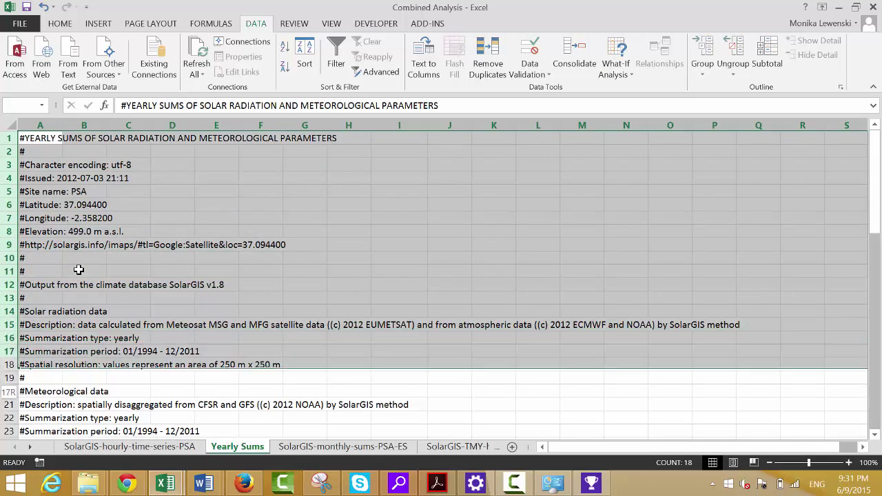
{"action": "key", "text": "shift+Down"}
{"action": "key", "text": "shift+Down"}
{"action": "key", "text": "shift+Down"}
{"action": "key", "text": "shift+Down"}
{"action": "key", "text": "shift+Down"}
{"action": "key", "text": "shift+Down"}
{"action": "key", "text": "shift+Down"}
{"action": "key", "text": "shift+Down"}
{"action": "key", "text": "shift+Down"}
{"action": "key", "text": "shift+Down"}
{"action": "key", "text": "shift+Down"}
{"action": "key", "text": "shift+Down"}
{"action": "key", "text": "shift+Down"}
{"action": "key", "text": "shift+Down"}
{"action": "key", "text": "shift+Down"}
{"action": "key", "text": "shift+Down"}
{"action": "key", "text": "shift+Down"}
{"action": "key", "text": "shift+Down"}
{"action": "key", "text": "shift+Down"}
{"action": "key", "text": "shift+Down"}
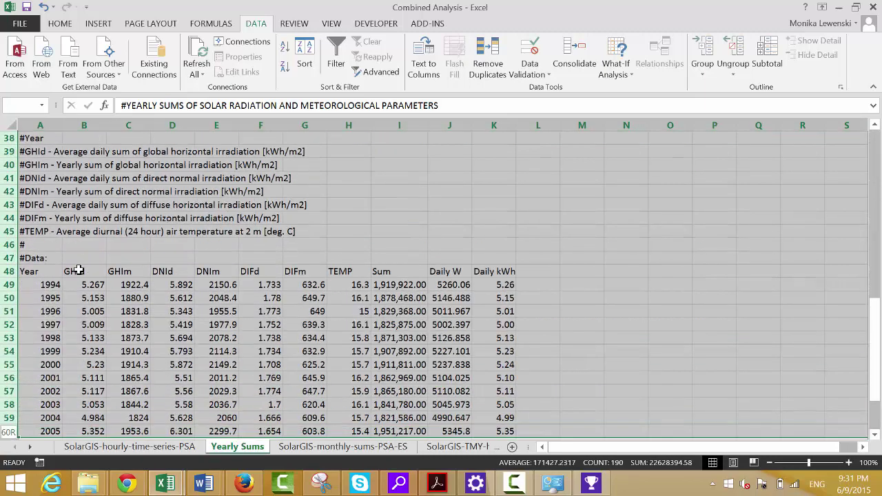
{"action": "key", "text": "shift+Up"}
{"action": "key", "text": "shift+Up"}
{"action": "key", "text": "shift+Up"}
{"action": "key", "text": "shift+Up"}
{"action": "key", "text": "shift+Up"}
{"action": "key", "text": "shift+Up"}
{"action": "key", "text": "shift+Up"}
{"action": "key", "text": "shift+Up"}
{"action": "key", "text": "shift+Up"}
{"action": "key", "text": "shift+Up"}
{"action": "key", "text": "shift+Up"}
{"action": "key", "text": "shift+Up"}
{"action": "key", "text": "shift+Up"}
{"action": "key", "text": "shift+Up"}
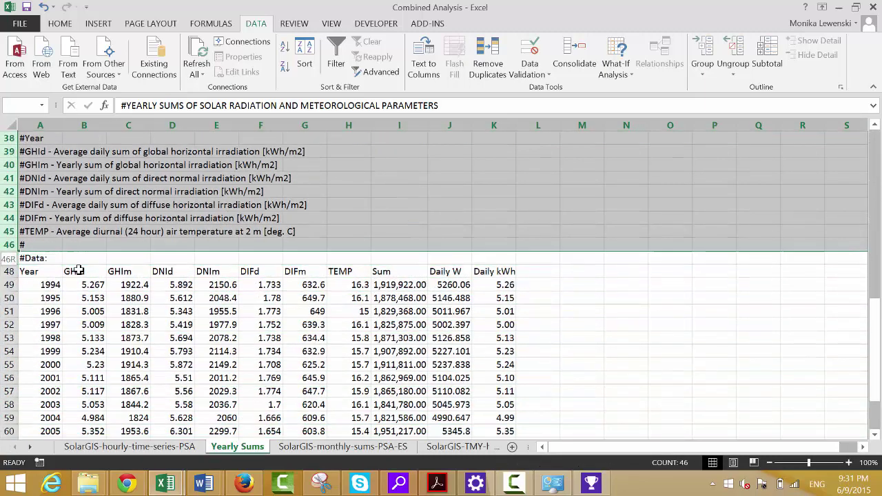
{"action": "key", "text": "shift+Down"}
{"action": "key", "text": "shift+alt+Right"}
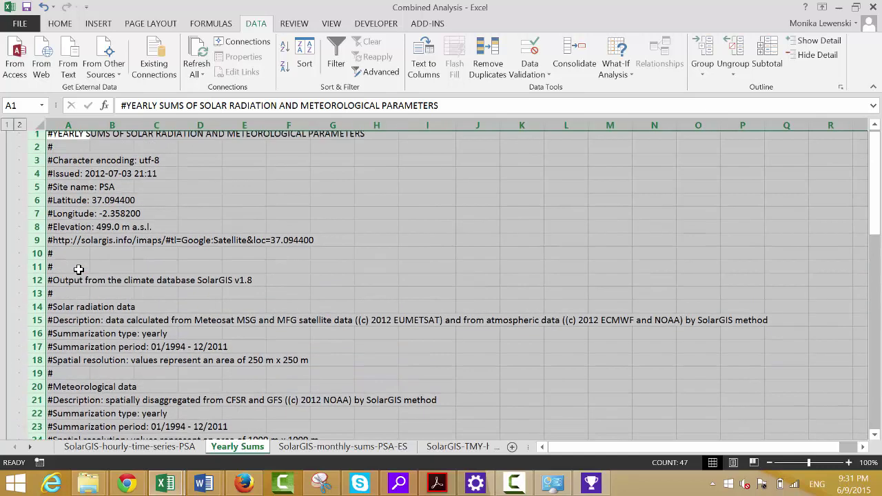
{"action": "left_click", "coordinate": [5, 125]}
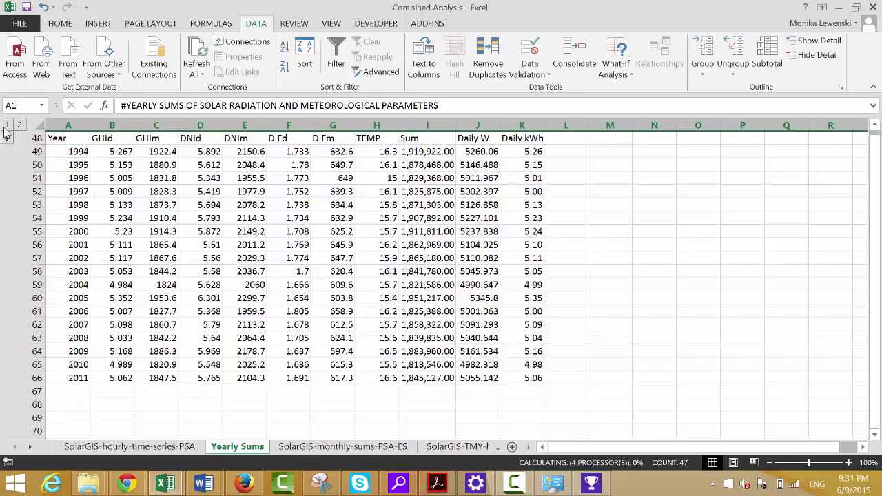
- Insert a default column chart from the Daily kWh column, K48 through K66, including its heading
{"action": "left_click", "coordinate": [314, 362]}
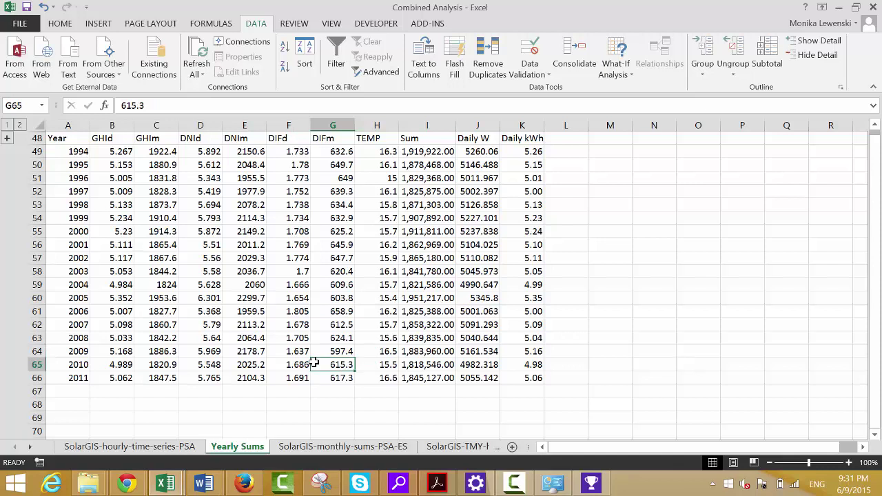
{"action": "key", "text": "Down"}
{"action": "key", "text": "Down"}
{"action": "key", "text": "Down"}
{"action": "key", "text": "Right"}
{"action": "key", "text": "Right"}
{"action": "key", "text": "Right"}
{"action": "key", "text": "Right"}
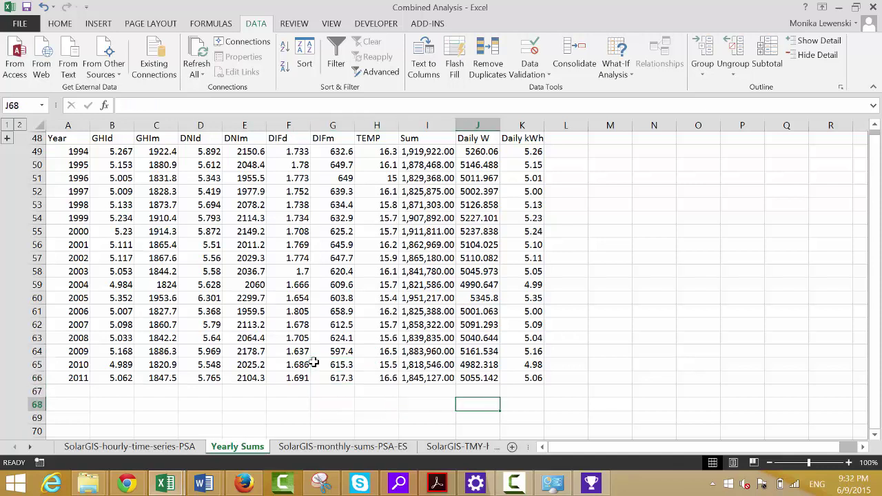
{"action": "key", "text": "Up"}
{"action": "key", "text": "Up"}
{"action": "key", "text": "Up"}
{"action": "key", "text": "Up"}
{"action": "key", "text": "Up"}
{"action": "key", "text": "Up"}
{"action": "key", "text": "Up"}
{"action": "key", "text": "Up"}
{"action": "key", "text": "Up"}
{"action": "key", "text": "Up"}
{"action": "key", "text": "Up"}
{"action": "key", "text": "Up"}
{"action": "key", "text": "Up"}
{"action": "key", "text": "Up"}
{"action": "key", "text": "Up"}
{"action": "key", "text": "Up"}
{"action": "key", "text": "Up"}
{"action": "key", "text": "Up"}
{"action": "key", "text": "Up"}
{"action": "key", "text": "Up"}
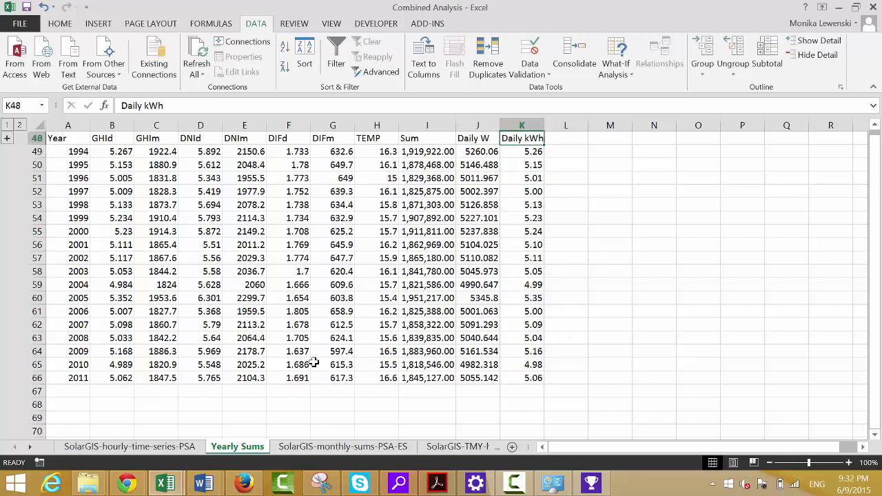
{"action": "key", "text": "ctrl+shift+Down"}
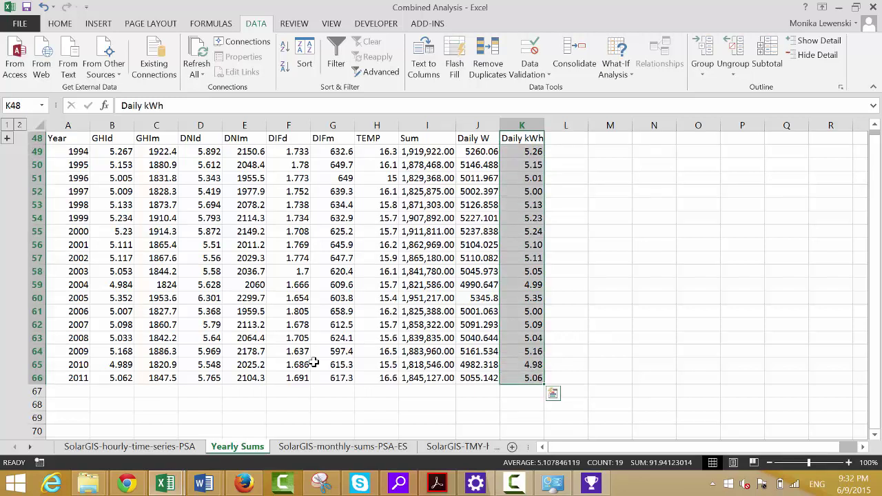
{"action": "key", "text": "alt+F1"}
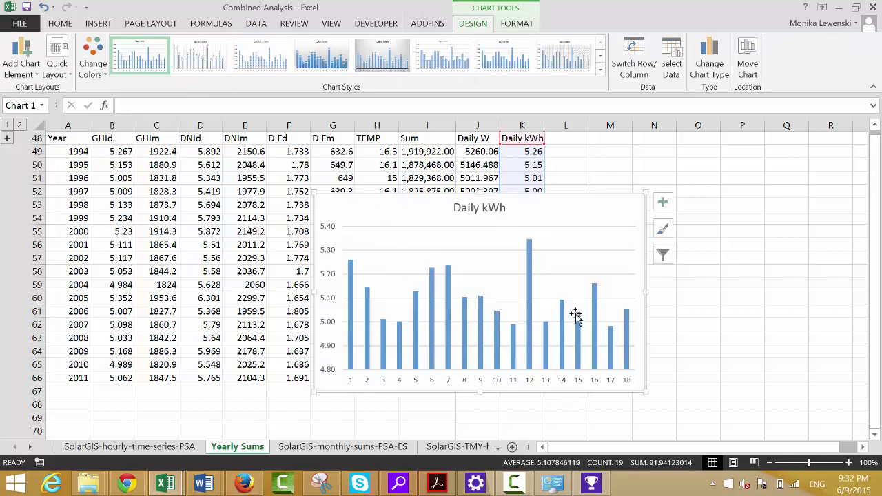
- Set the minimum bound of the Daily kWh chart's vertical axis to 0
{"action": "left_click", "coordinate": [334, 348]}
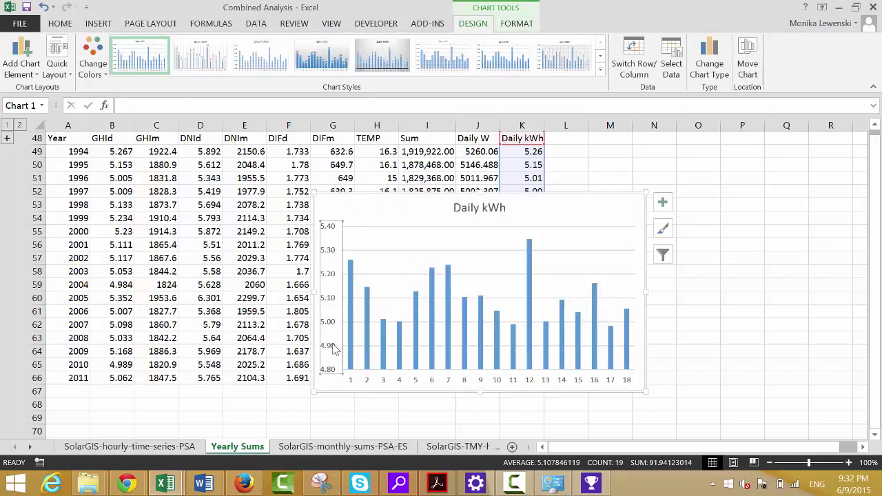
{"action": "right_click", "coordinate": [334, 348]}
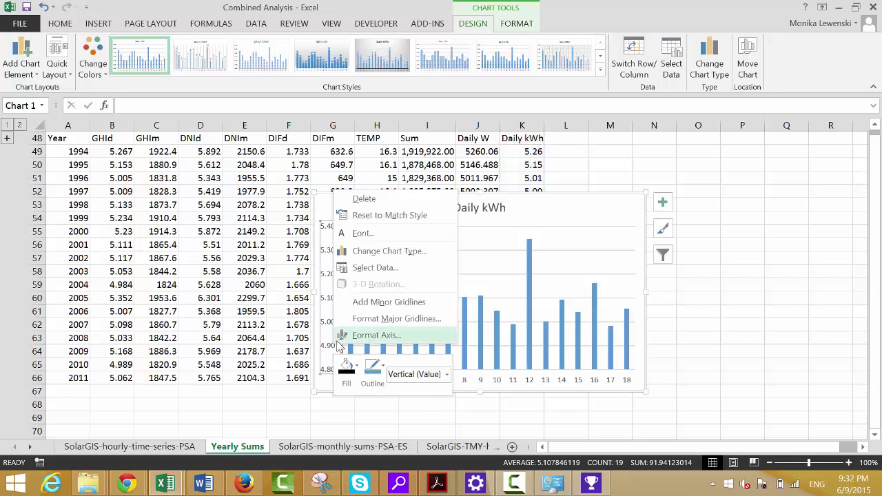
{"action": "left_click", "coordinate": [376, 336]}
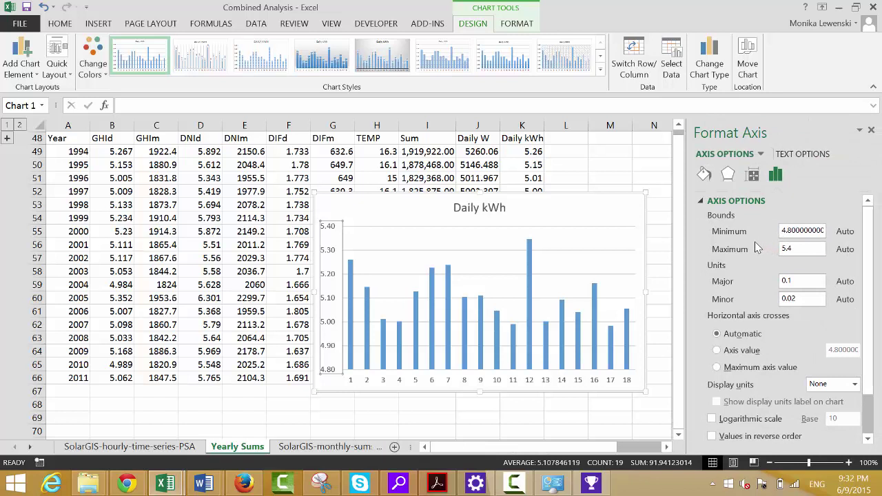
{"action": "left_click", "coordinate": [812, 232]}
{"action": "type", "text": "0"}
{"action": "key", "text": "Return"}
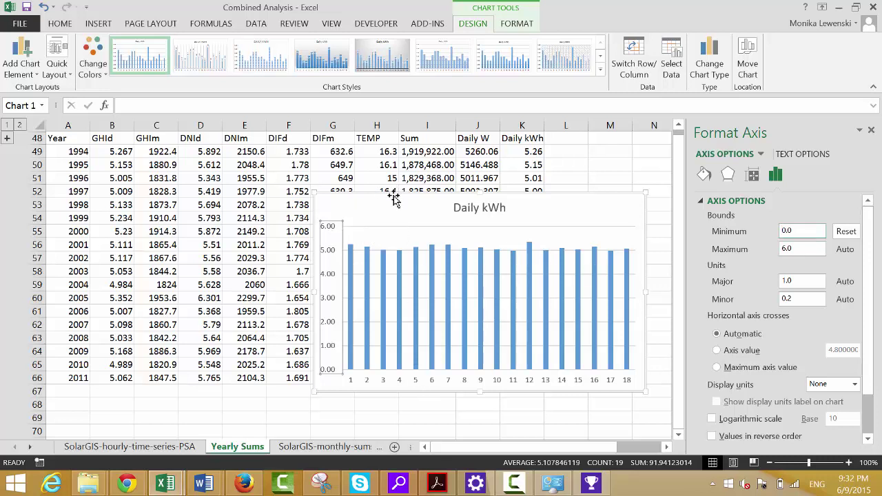
- Move the Daily kWh chart below the yearly data table, starting at about row 70, and deselect it
{"action": "left_click_drag", "start_coordinate": [376, 194], "coordinate": [364, 418]}
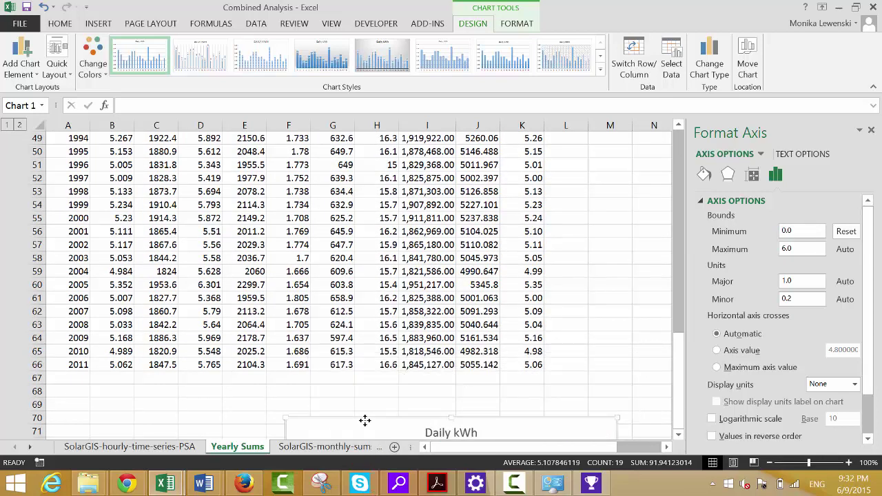
{"action": "left_click", "coordinate": [393, 392]}
{"action": "key", "text": "Down"}
{"action": "key", "text": "Down"}
{"action": "key", "text": "Down"}
{"action": "key", "text": "Down"}
{"action": "key", "text": "Down"}
{"action": "key", "text": "Down"}
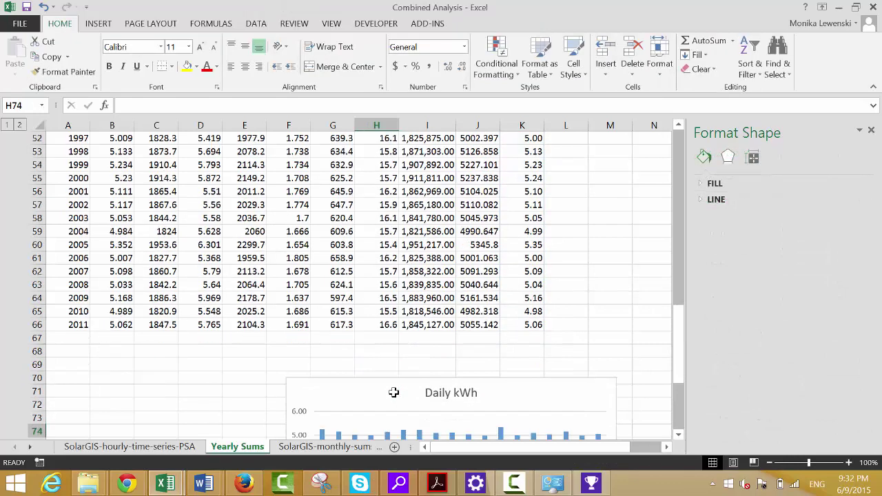
- Examine the Daily kWh column chart below the yearly data table, including its bars and axis
{"action": "key", "text": "Down"}
{"action": "key", "text": "Down"}
{"action": "key", "text": "Down"}
{"action": "key", "text": "Down"}
{"action": "key", "text": "Down"}
{"action": "key", "text": "Down"}
{"action": "key", "text": "Down"}
{"action": "key", "text": "Down"}
{"action": "key", "text": "Down"}
{"action": "key", "text": "Down"}
{"action": "key", "text": "Down"}
{"action": "key", "text": "Up"}
{"action": "key", "text": "Up"}
{"action": "key", "text": "Up"}
{"action": "key", "text": "Up"}
{"action": "key", "text": "Up"}
{"action": "key", "text": "Up"}
{"action": "key", "text": "Up"}
{"action": "key", "text": "Up"}
{"action": "key", "text": "Up"}
{"action": "key", "text": "Up"}
{"action": "key", "text": "Up"}
{"action": "key", "text": "Up"}
{"action": "key", "text": "Up"}
{"action": "key", "text": "Up"}
{"action": "key", "text": "Up"}
{"action": "key", "text": "Up"}
{"action": "key", "text": "Up"}
{"action": "key", "text": "Up"}
{"action": "key", "text": "Up"}
{"action": "key", "text": "Up"}
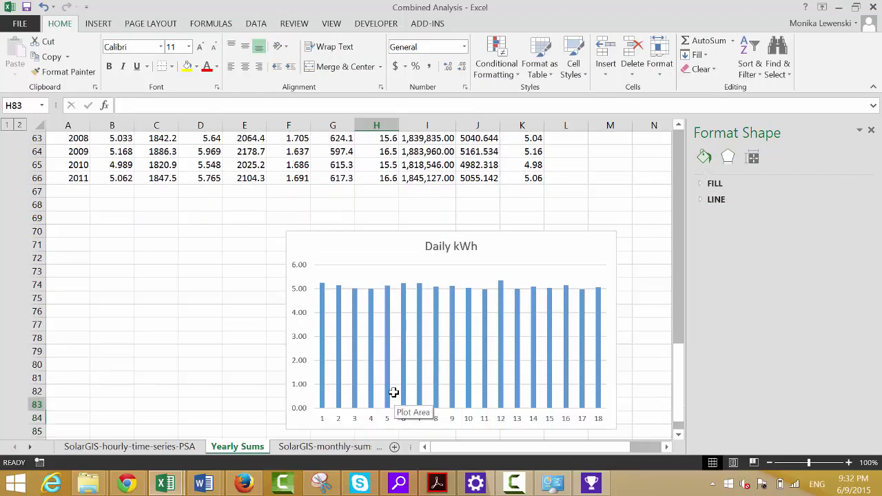
{"action": "key", "text": "Up"}
{"action": "key", "text": "Up"}
{"action": "key", "text": "Up"}
{"action": "key", "text": "Up"}
{"action": "key", "text": "Up"}
{"action": "key", "text": "Down"}
{"action": "key", "text": "Down"}
{"action": "key", "text": "Down"}
{"action": "key", "text": "Down"}
{"action": "key", "text": "Down"}
{"action": "key", "text": "Down"}
{"action": "key", "text": "Down"}
{"action": "key", "text": "Down"}
{"action": "key", "text": "Down"}
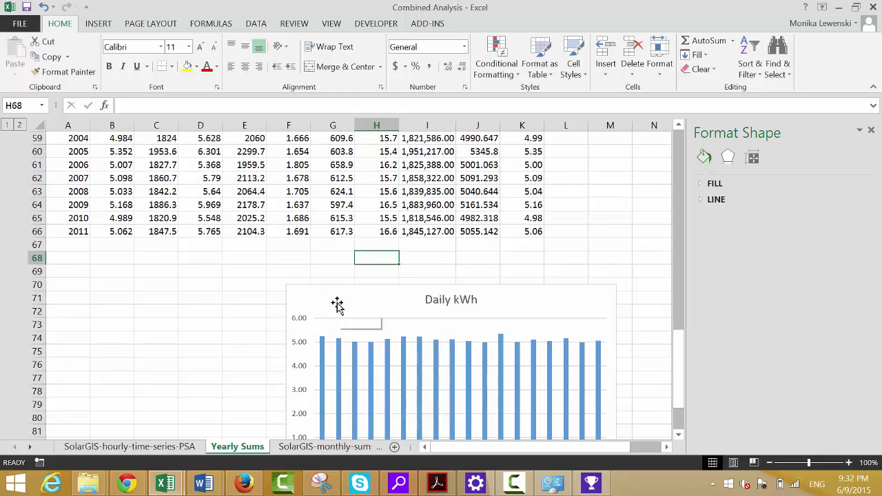
- Move the Daily kWh chart down to start at about row 77 beneath columns A to H, and deselect it
{"action": "left_click_drag", "start_coordinate": [337, 301], "coordinate": [110, 395]}
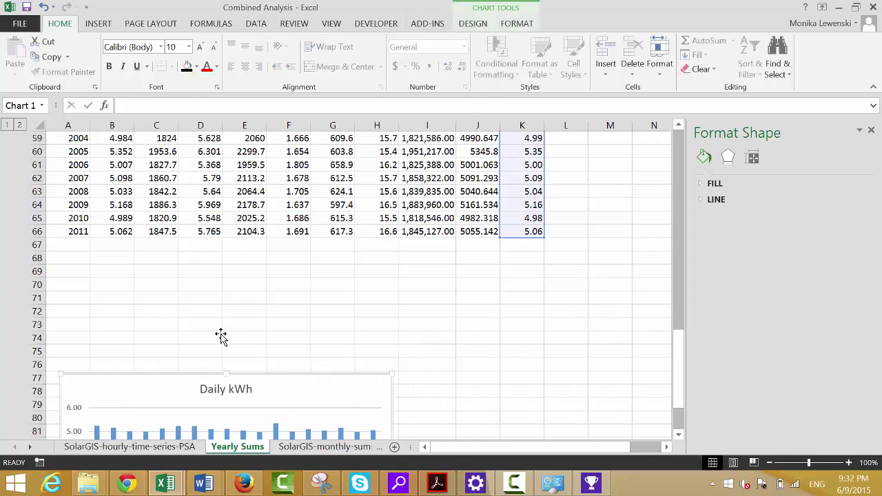
{"action": "left_click", "coordinate": [433, 271]}
{"action": "key", "text": "Right"}
{"action": "key", "text": "Up"}
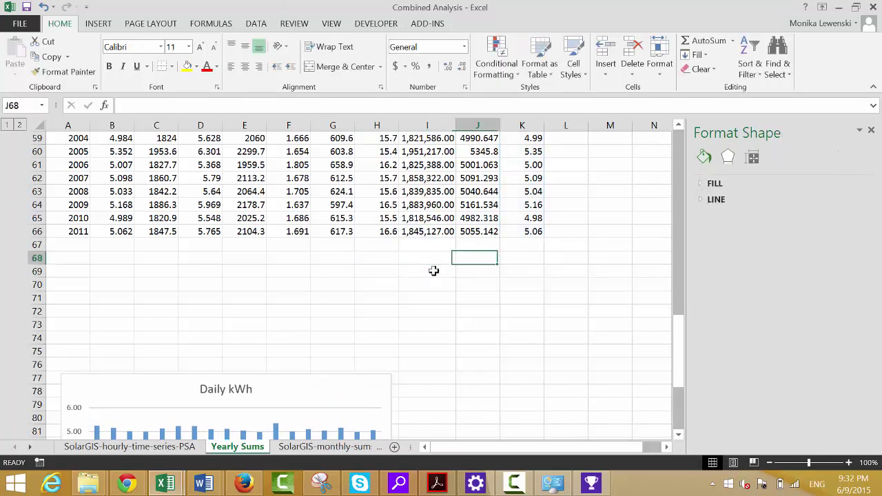
{"action": "key", "text": "Up"}
{"action": "key", "text": "Right"}
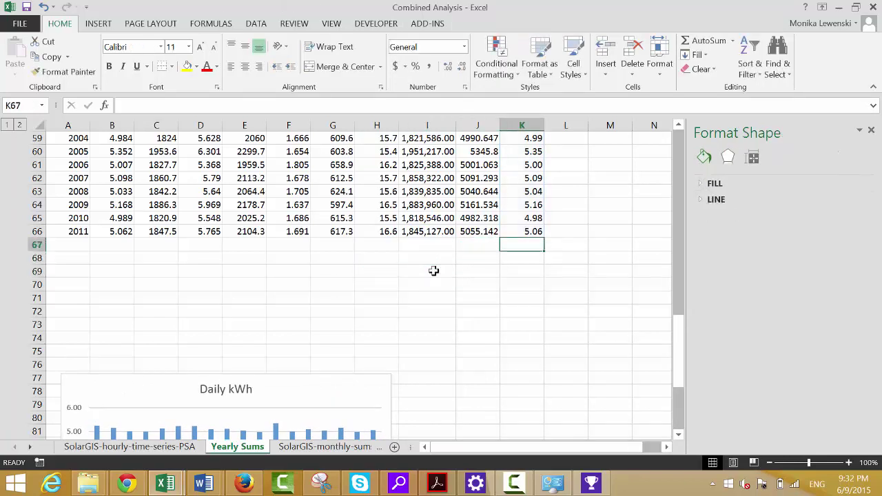
{"action": "key", "text": "Down"}
{"action": "type", "text": "="}
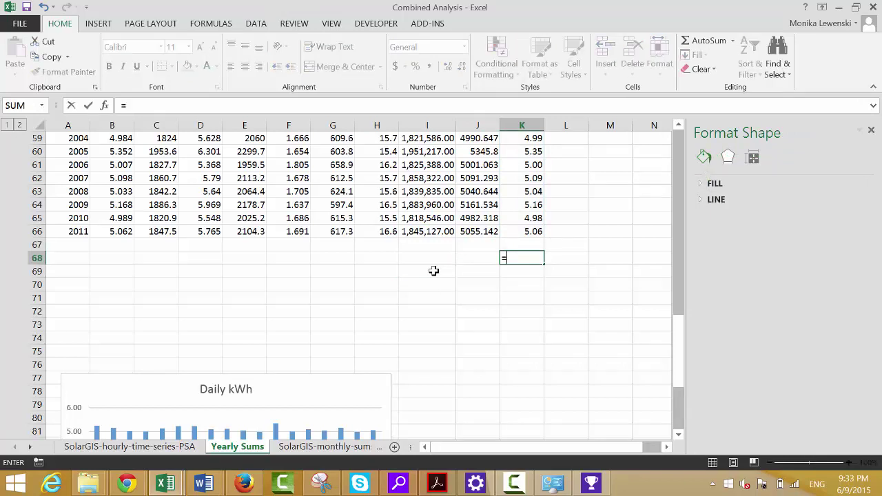
{"action": "key", "text": "Escape"}
- Label the summary rows below the yearly table with Avg in A68 and Std Dev in A69
{"action": "key", "text": "Up"}
{"action": "key", "text": "Up"}
{"action": "key", "text": "Up"}
{"action": "key", "text": "Up"}
{"action": "key", "text": "Up"}
{"action": "key", "text": "Up"}
{"action": "key", "text": "Up"}
{"action": "key", "text": "Up"}
{"action": "key", "text": "Up"}
{"action": "key", "text": "Up"}
{"action": "key", "text": "Up"}
{"action": "key", "text": "Up"}
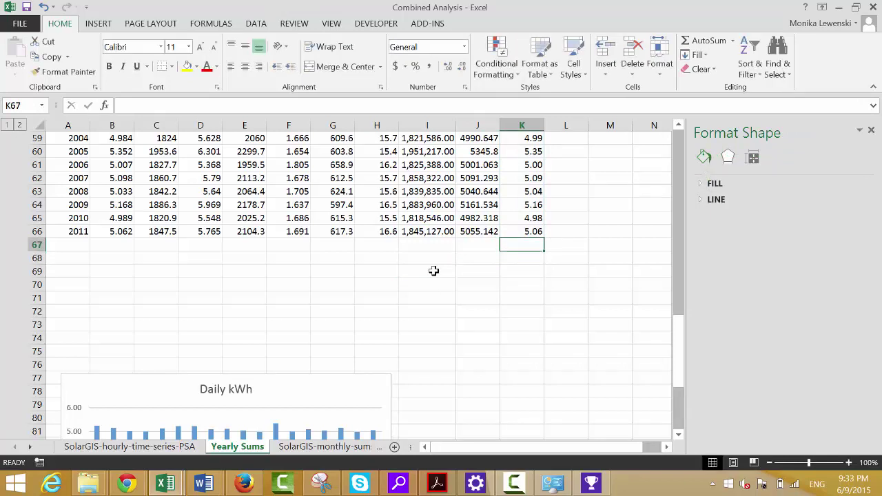
{"action": "key", "text": "Up"}
{"action": "key", "text": "Up"}
{"action": "key", "text": "Up"}
{"action": "key", "text": "Up"}
{"action": "key", "text": "Up"}
{"action": "key", "text": "Up"}
{"action": "key", "text": "Up"}
{"action": "key", "text": "Up"}
{"action": "key", "text": "Down"}
{"action": "key", "text": "Down"}
{"action": "key", "text": "Left"}
{"action": "key", "text": "Left"}
{"action": "key", "text": "Left"}
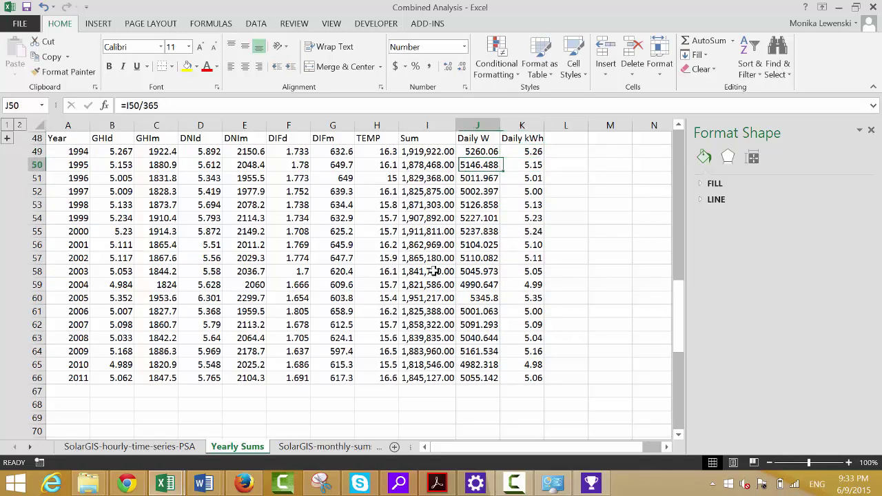
{"action": "key", "text": "Left"}
{"action": "key", "text": "Left"}
{"action": "key", "text": "Left"}
{"action": "key", "text": "Left"}
{"action": "key", "text": "Left"}
{"action": "key", "text": "Left"}
{"action": "key", "text": "Left"}
{"action": "key", "text": "Down"}
{"action": "key", "text": "Down"}
{"action": "key", "text": "Down"}
{"action": "key", "text": "Down"}
{"action": "key", "text": "Down"}
{"action": "key", "text": "Down"}
{"action": "key", "text": "Down"}
{"action": "key", "text": "Down"}
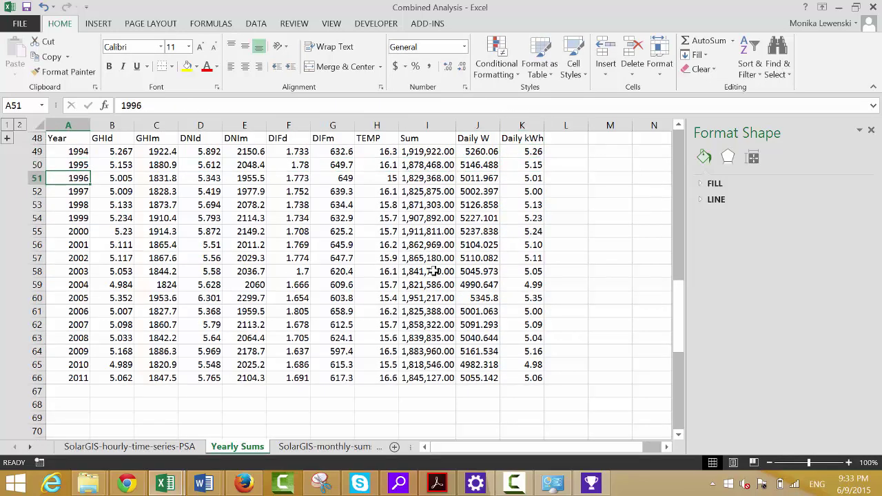
{"action": "key", "text": "Down"}
{"action": "key", "text": "Down"}
{"action": "key", "text": "Down"}
{"action": "key", "text": "Down"}
{"action": "key", "text": "Down"}
{"action": "key", "text": "Down"}
{"action": "key", "text": "Down"}
{"action": "key", "text": "Down"}
{"action": "key", "text": "Down"}
{"action": "key", "text": "Down"}
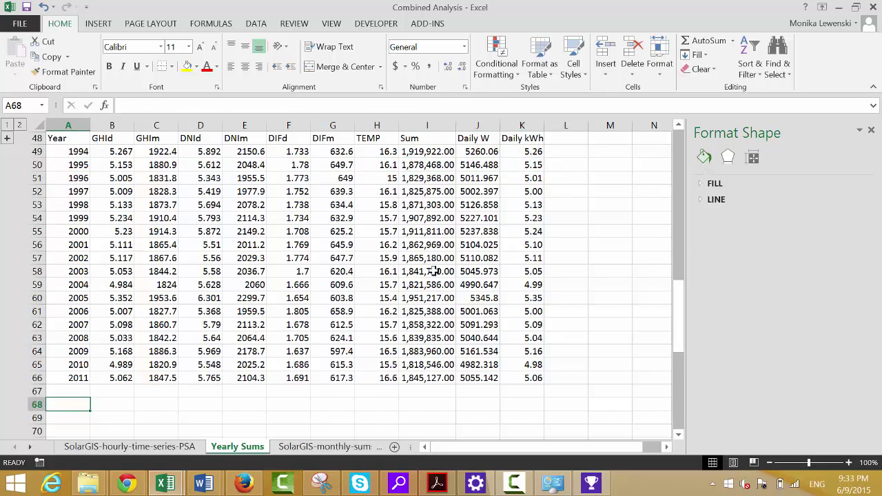
{"action": "type", "text": "A"}
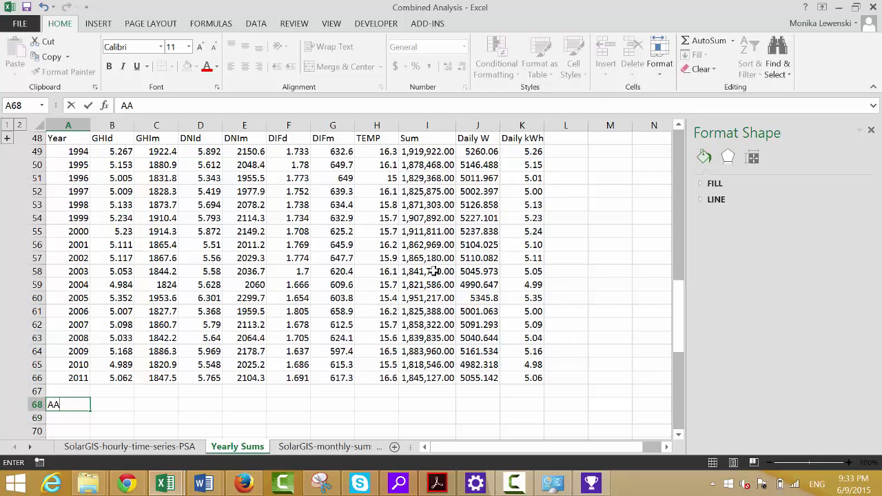
{"action": "type", "text": "vg"}
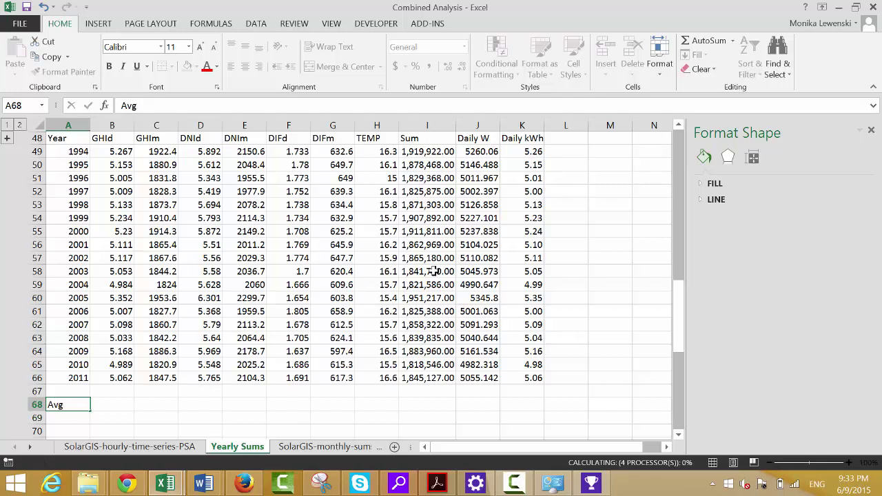
{"action": "key", "text": "Return"}
{"action": "type", "text": "St"}
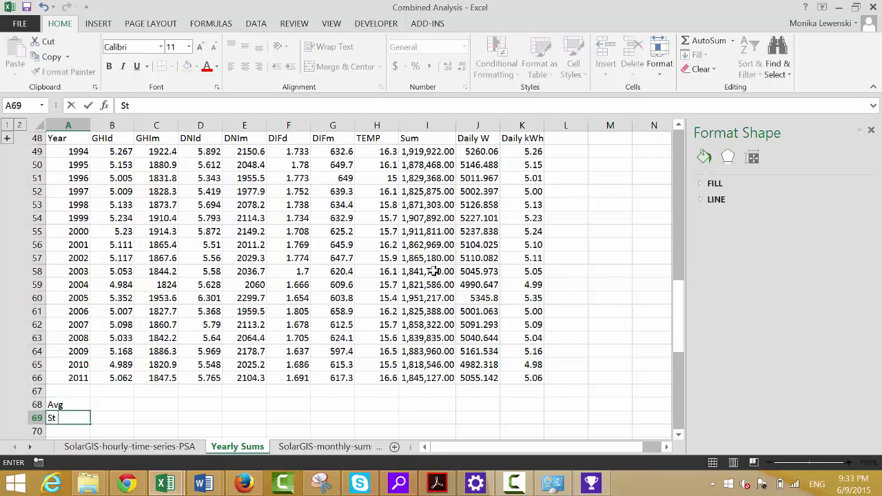
{"action": "type", "text": "d Dev"}
{"action": "key", "text": "Return"}
{"action": "key", "text": "Return"}
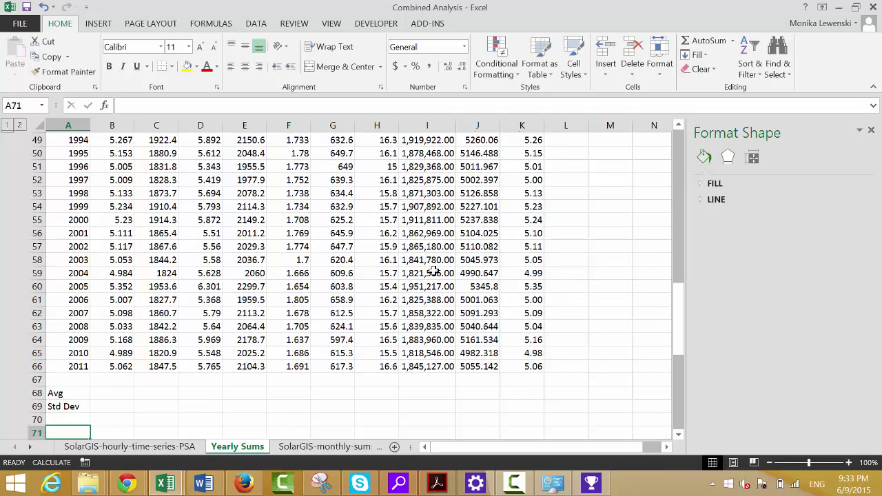
- Enter =AVERAGE(B48:B66) in B68 to average the GHId column
{"action": "key", "text": "Up"}
{"action": "key", "text": "Up"}
{"action": "key", "text": "Up"}
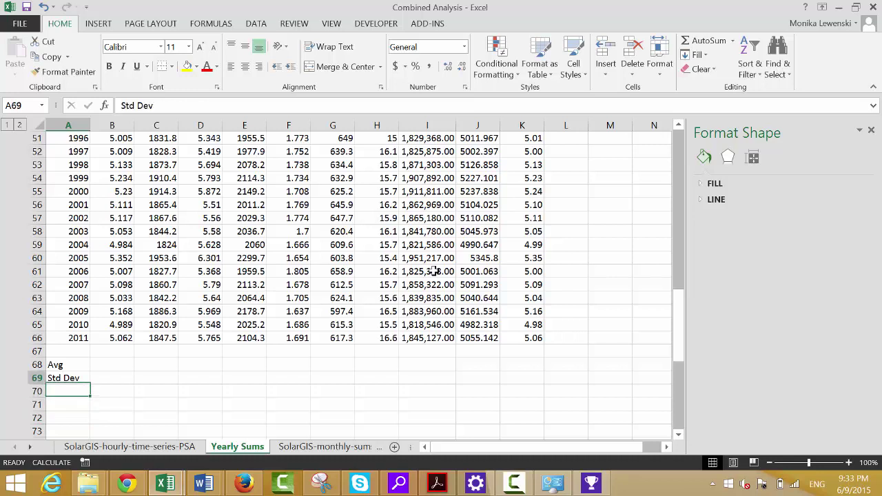
{"action": "key", "text": "Right"}
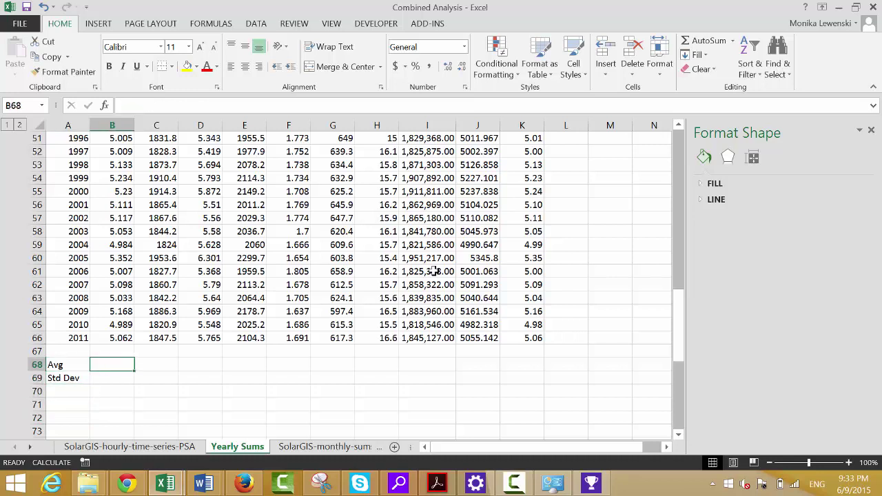
{"action": "type", "text": "="}
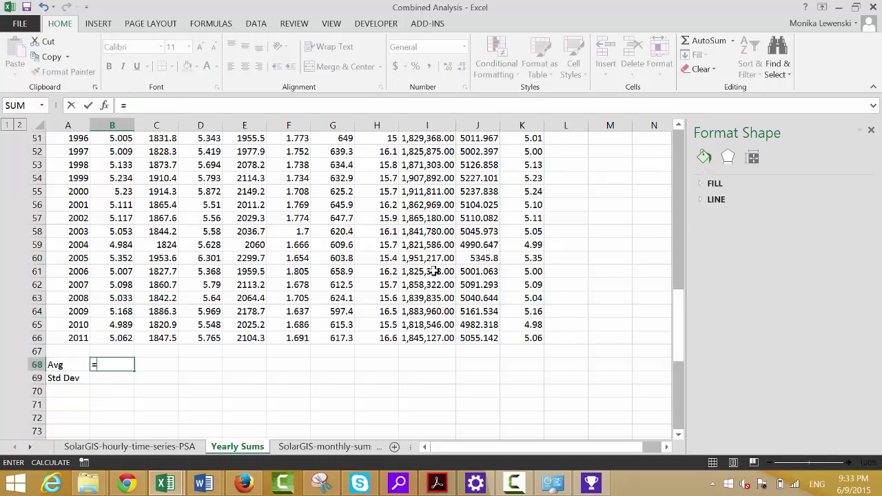
{"action": "type", "text": "an"}
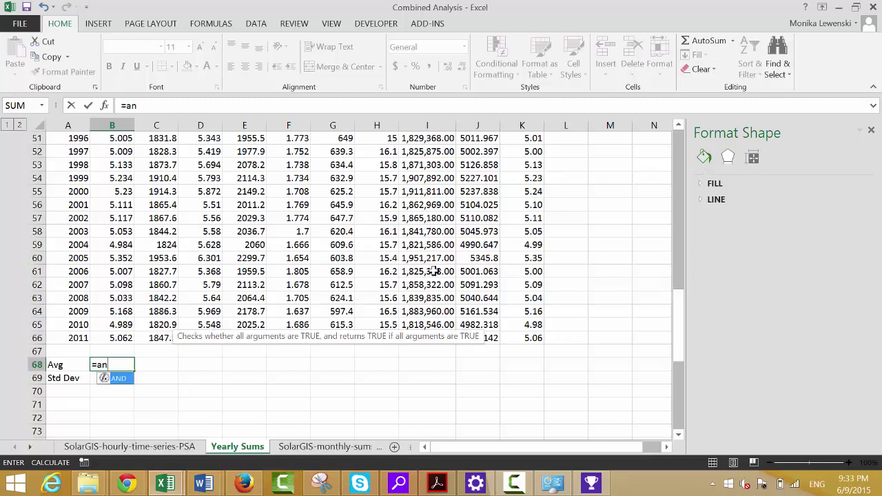
{"action": "key", "text": "BackSpace"}
{"action": "type", "text": "ver"}
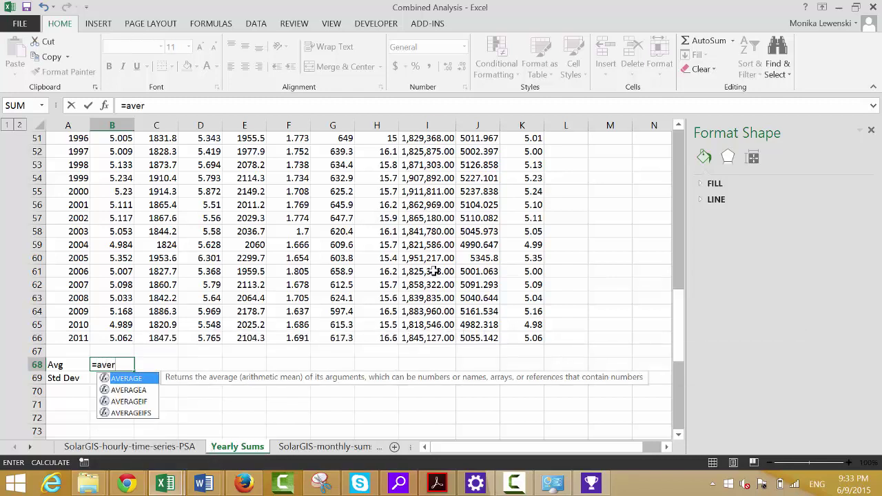
{"action": "key", "text": "Tab"}
{"action": "key", "text": "Up"}
{"action": "key", "text": "Up"}
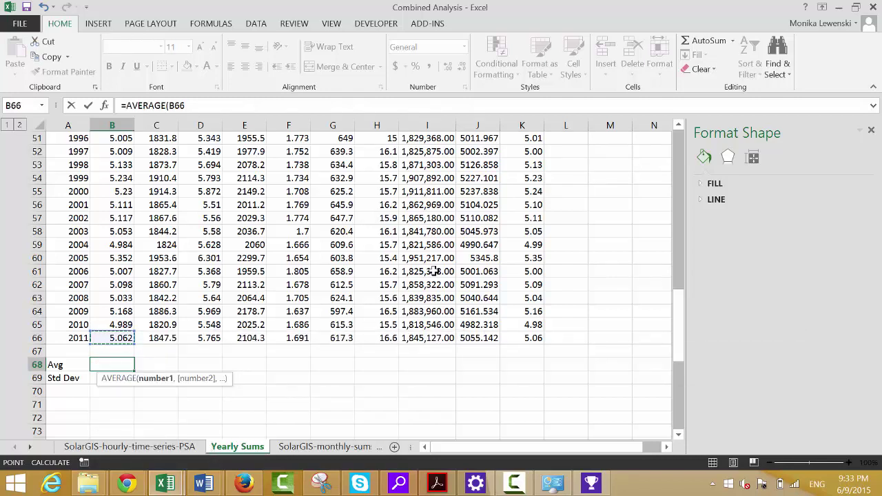
{"action": "key", "text": "ctrl+shift+Up"}
{"action": "key", "text": "Return"}
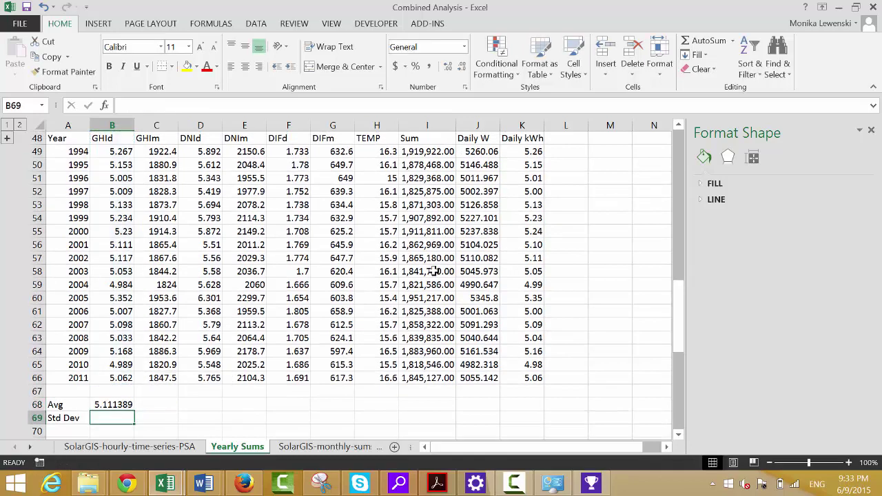
- Try to extend the GHId average across B68:K68 by entering it as an array formula
{"action": "key", "text": "Up"}
{"action": "key", "text": "shift+Right"}
{"action": "key", "text": "shift+Right"}
{"action": "key", "text": "shift+Right"}
{"action": "key", "text": "shift+Right"}
{"action": "key", "text": "shift+Right"}
{"action": "key", "text": "shift+Right"}
{"action": "key", "text": "shift+Right"}
{"action": "key", "text": "shift+Right"}
{"action": "key", "text": "shift+Right"}
{"action": "key", "text": "shift+Right"}
{"action": "key", "text": "shift+Right"}
{"action": "key", "text": "shift+Left"}
{"action": "key", "text": "shift+Left"}
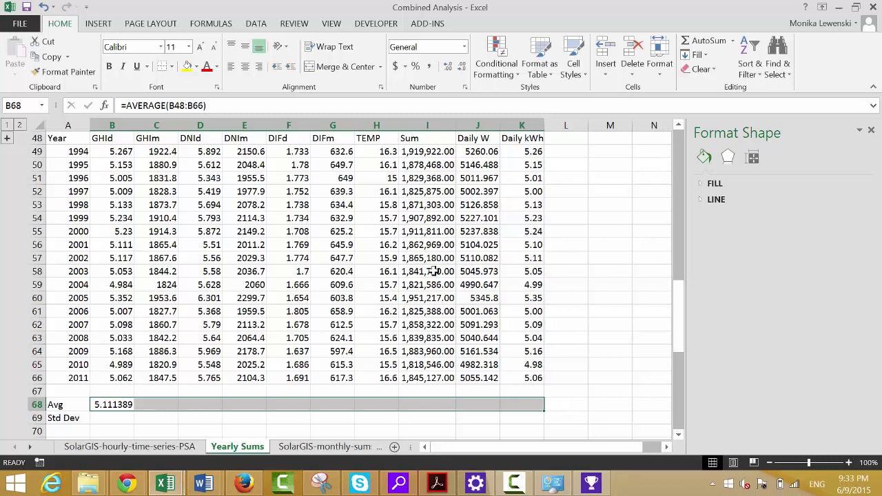
{"action": "key", "text": "F2"}
{"action": "key", "text": "ctrl+shift+Return"}
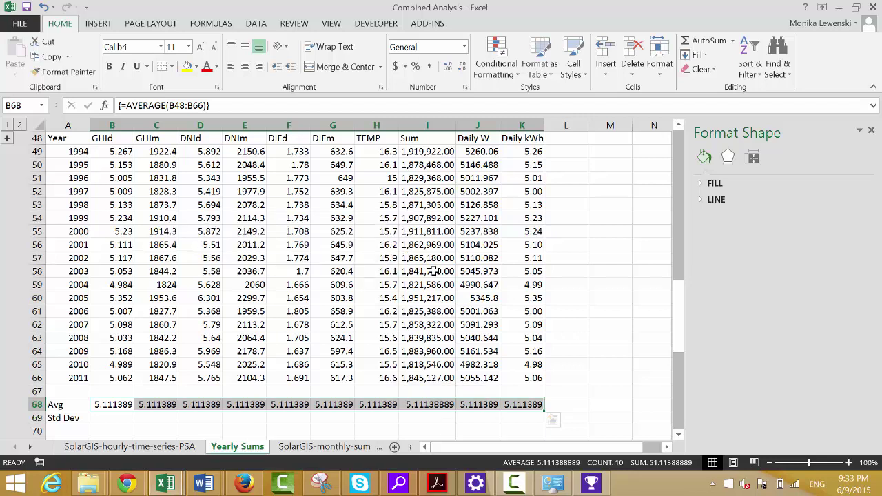
- Set the workbook's calculation option to Automatic Except for Data Tables
{"action": "left_click", "coordinate": [513, 484]}
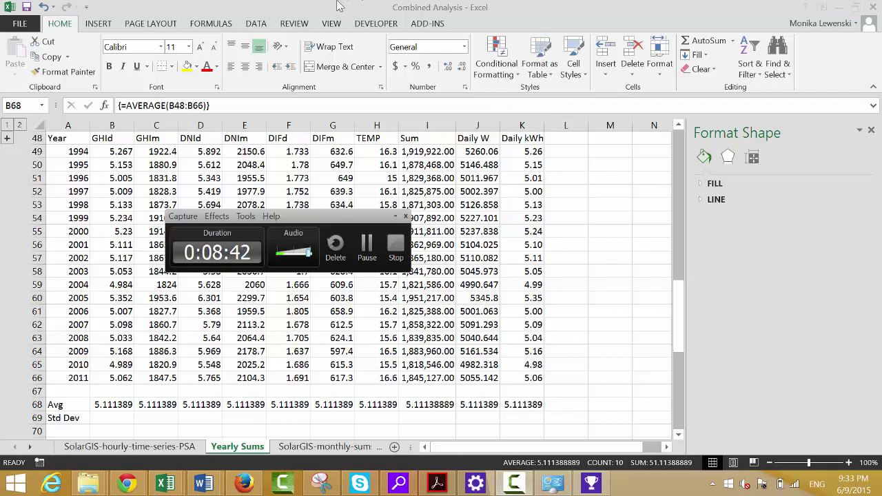
{"action": "left_click", "coordinate": [211, 26]}
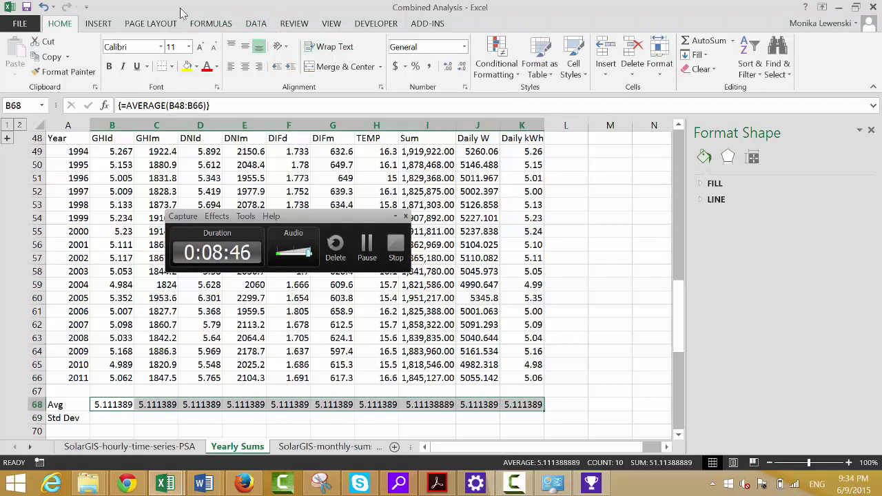
{"action": "left_click", "coordinate": [214, 24]}
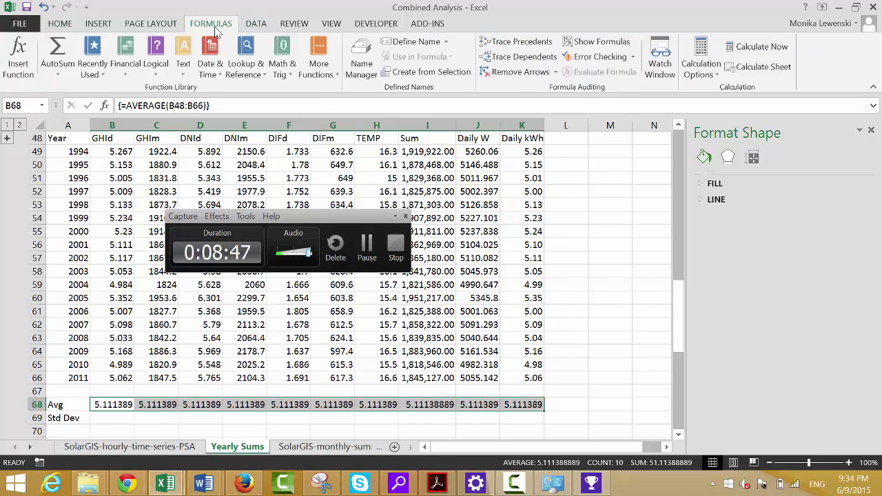
{"action": "left_click", "coordinate": [703, 51]}
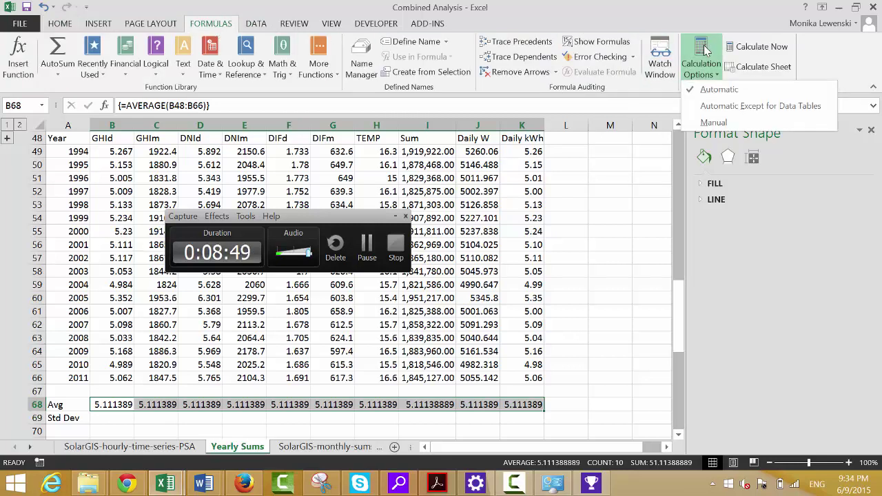
{"action": "left_click", "coordinate": [700, 108]}
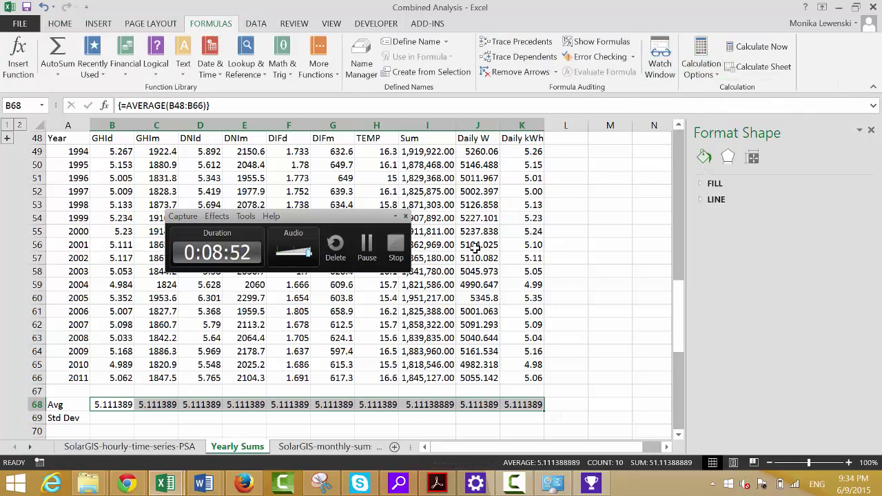
- Try to copy the average formula from B68 into C68:K68
{"action": "key", "text": "ctrl+c"}
{"action": "key", "text": "Right"}
{"action": "key", "text": "ctrl+shift+Right"}
{"action": "key", "text": "ctrl+v"}
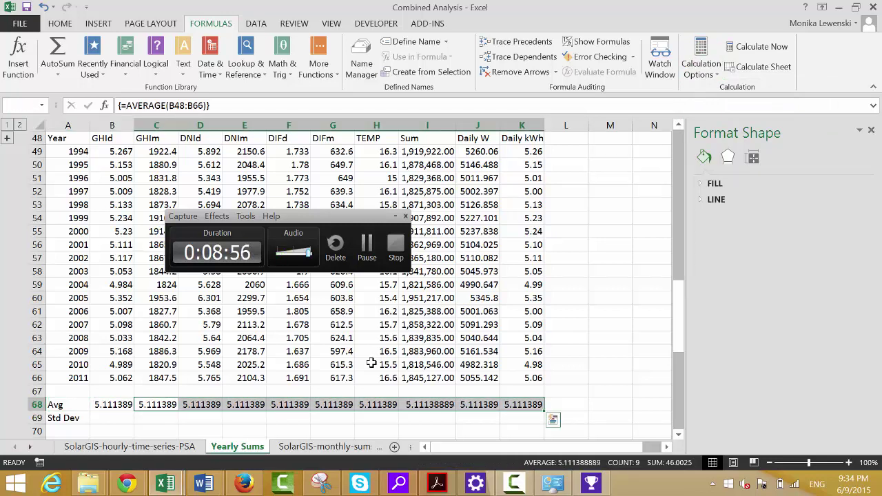
- Clear the whole array formula from B68:K68 in the Avg row
{"action": "key", "text": "Delete"}
{"action": "key", "text": "Return"}
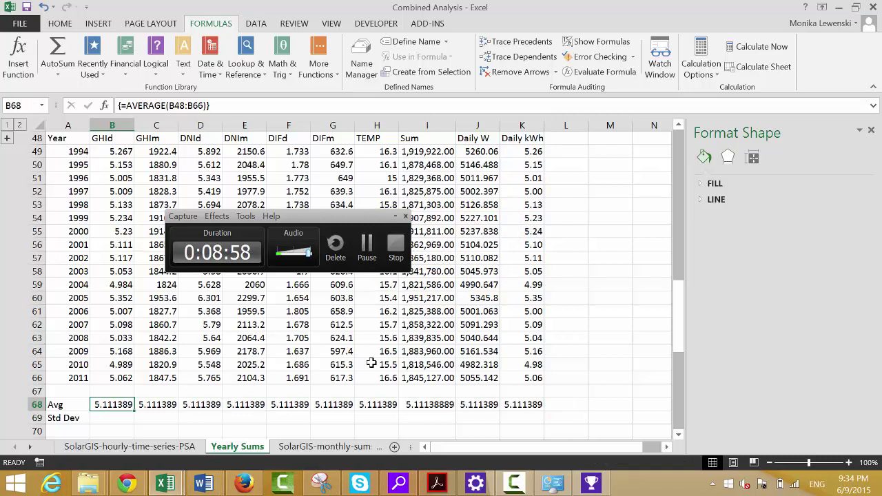
{"action": "key", "text": "ctrl+shift+Right"}
{"action": "key", "text": "ctrl+v"}
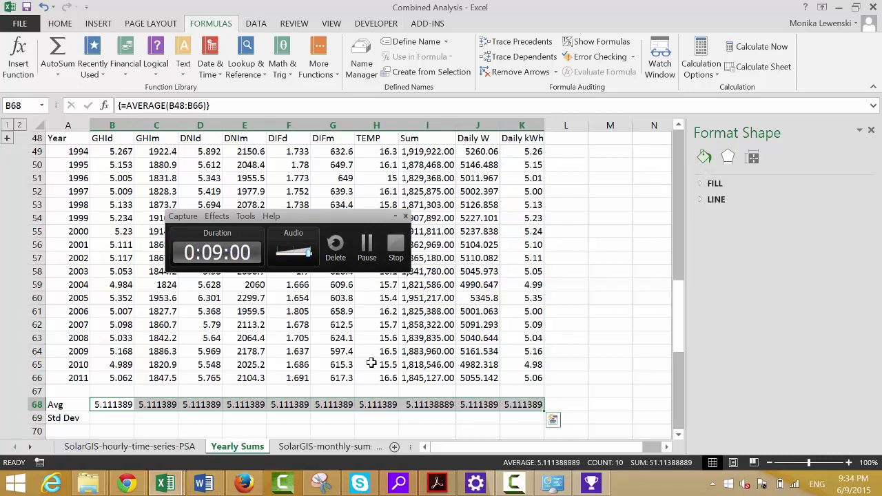
{"action": "key", "text": "Delete"}
{"action": "key", "text": "Left"}
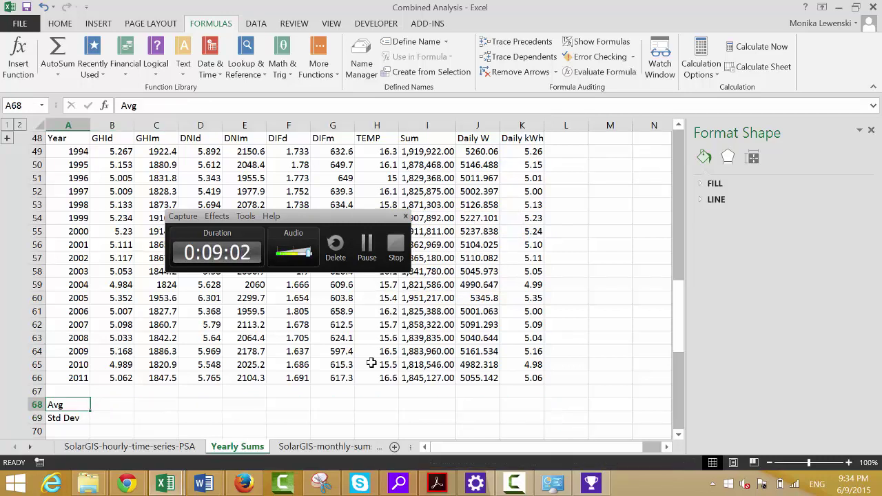
- Enter =AVERAGE(B48:B66) in B68 as the GHId average
{"action": "key", "text": "Right"}
{"action": "type", "text": "=av"}
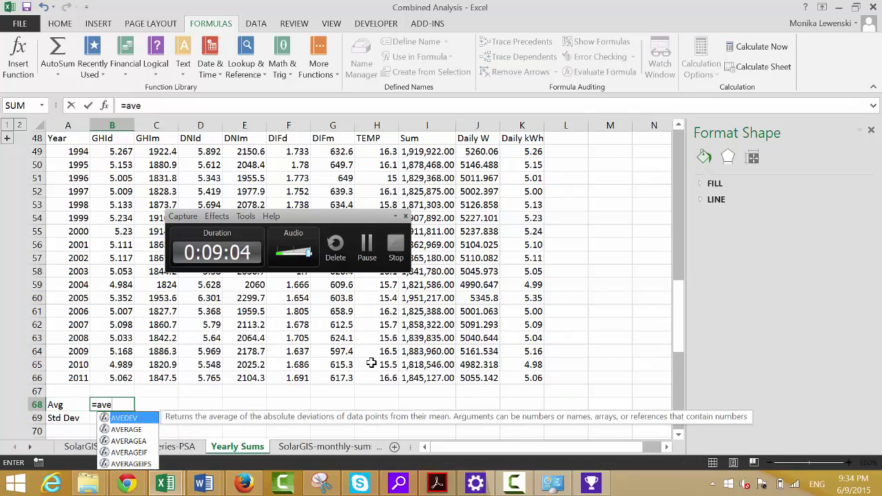
{"action": "key", "text": "Down"}
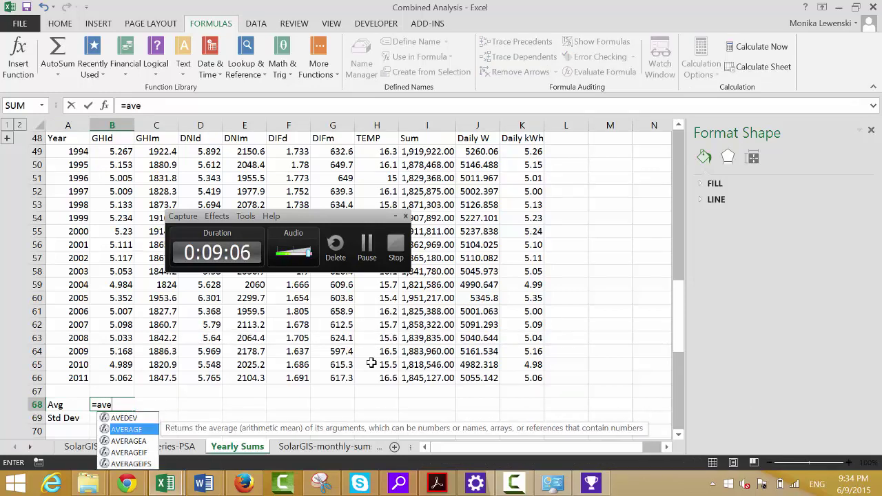
{"action": "type", "text": "e"}
{"action": "key", "text": "Tab"}
{"action": "key", "text": "Up"}
{"action": "key", "text": "Up"}
{"action": "key", "text": "ctrl+shift+Up"}
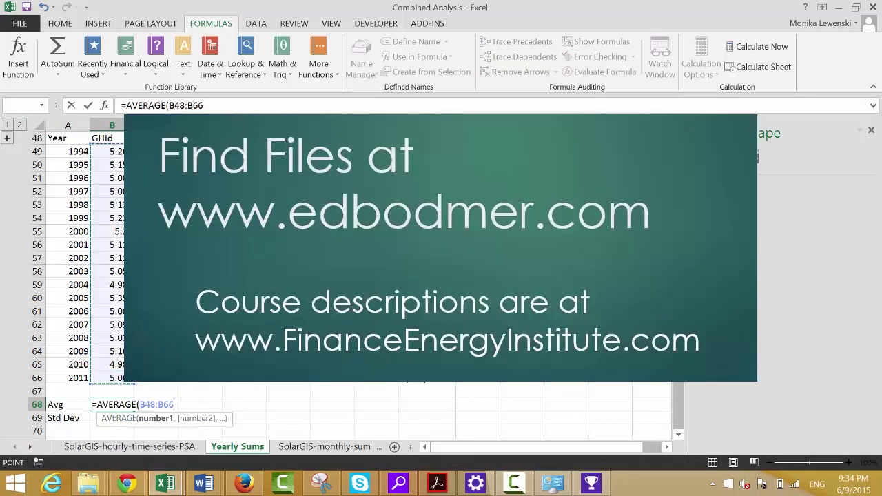
{"action": "key", "text": "Return"}
- Copy the average formula from B68 across C68:K68 and format the row with thousands separators and two decimals
{"action": "left_click_drag", "start_coordinate": [111, 405], "coordinate": [541, 405]}
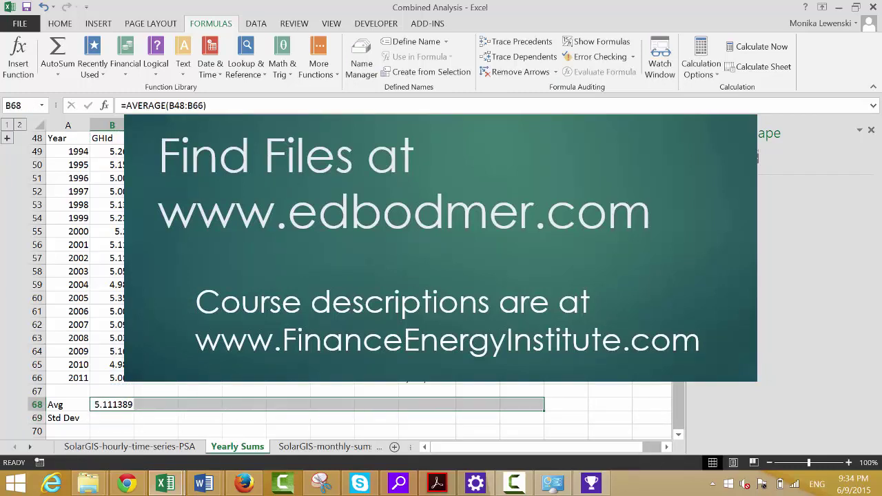
{"action": "key", "text": "ctrl+r"}
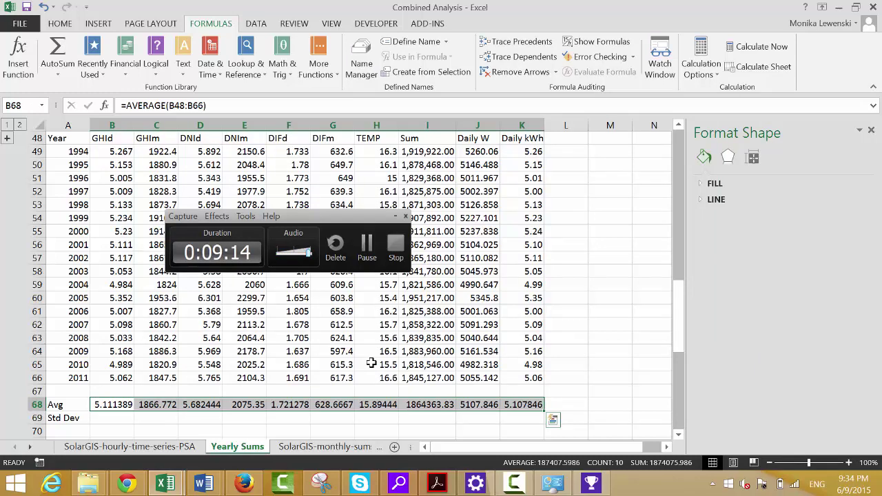
{"action": "key", "text": "ctrl+shift+1"}
- Enter =STDEV(B48:B66) in B69 as the GHId standard deviation
{"action": "key", "text": "Down"}
{"action": "key", "text": "Left"}
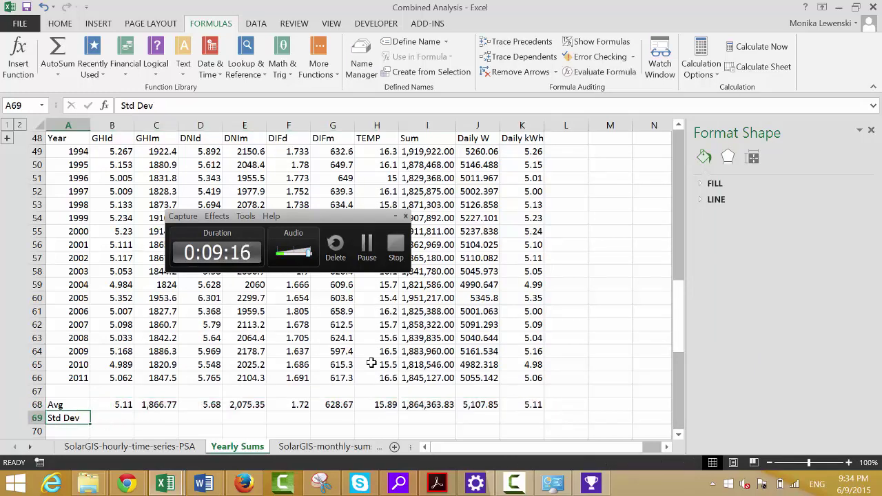
{"action": "key", "text": "Right"}
{"action": "type", "text": "=std"}
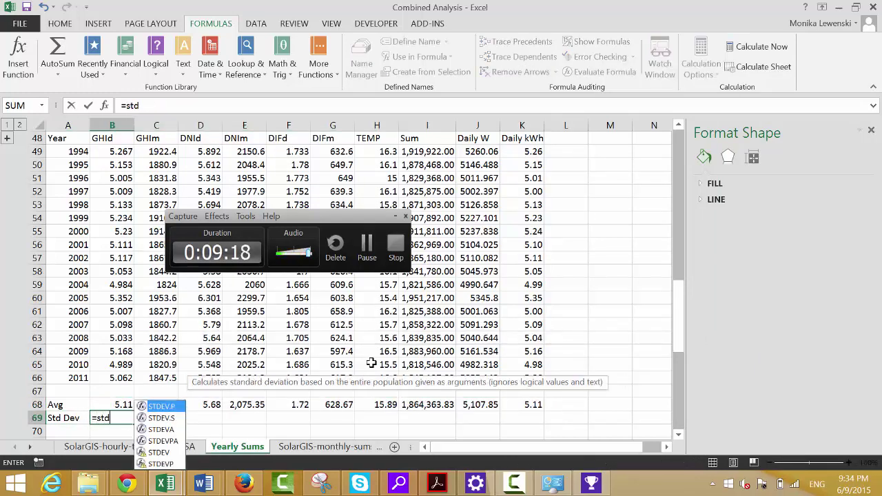
{"action": "key", "text": "Down"}
{"action": "key", "text": "Down"}
{"action": "key", "text": "Down"}
{"action": "key", "text": "Down"}
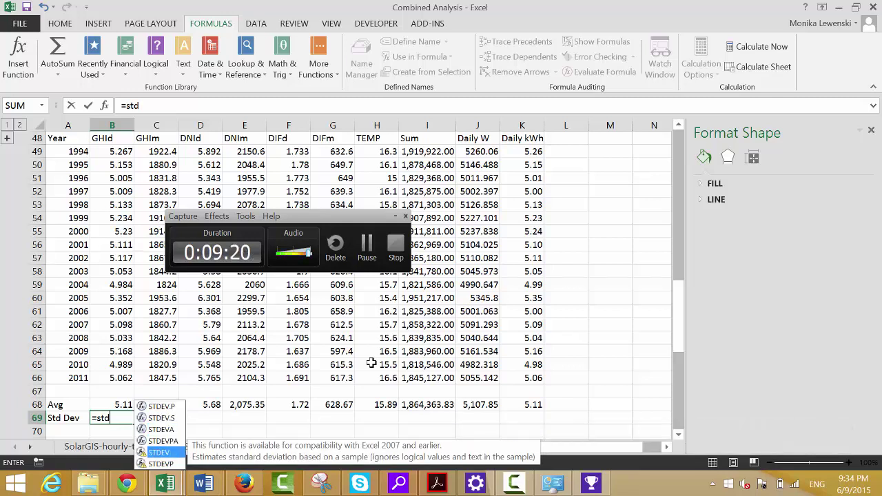
{"action": "key", "text": "Tab"}
{"action": "key", "text": "Up"}
{"action": "key", "text": "Up"}
{"action": "key", "text": "Up"}
{"action": "key", "text": "ctrl+shift+Up"}
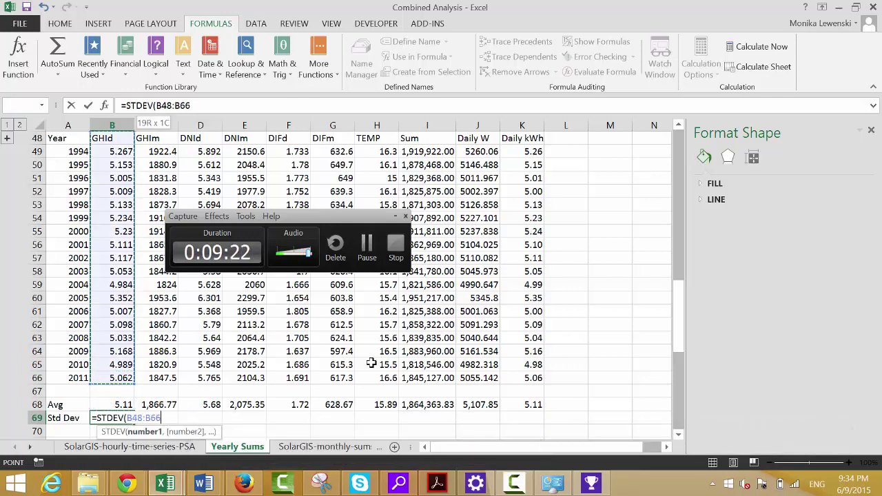
{"action": "key", "text": "ctrl+Return"}
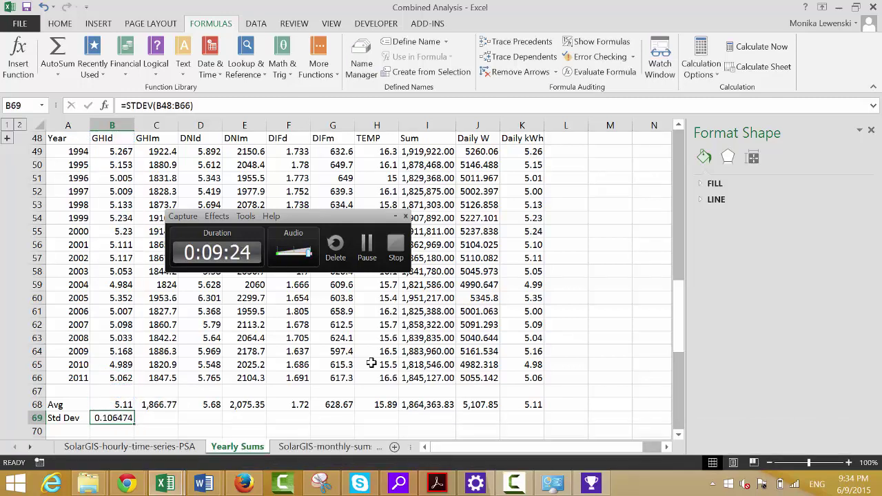
- Copy the standard deviation formula from B69 across C69:K69
{"action": "key", "text": "ctrl+Right"}
{"action": "key", "text": "Home"}
{"action": "key", "text": "Right"}
{"action": "key", "text": "shift+Right"}
{"action": "key", "text": "shift+Right"}
{"action": "key", "text": "shift+Right"}
{"action": "key", "text": "shift+Right"}
{"action": "key", "text": "shift+Right"}
{"action": "key", "text": "shift+Right"}
{"action": "key", "text": "shift+Right"}
{"action": "key", "text": "shift+Right"}
{"action": "key", "text": "shift+Right"}
{"action": "key", "text": "shift+Right"}
{"action": "key", "text": "shift+Right"}
{"action": "key", "text": "shift+Left"}
{"action": "key", "text": "shift+Left"}
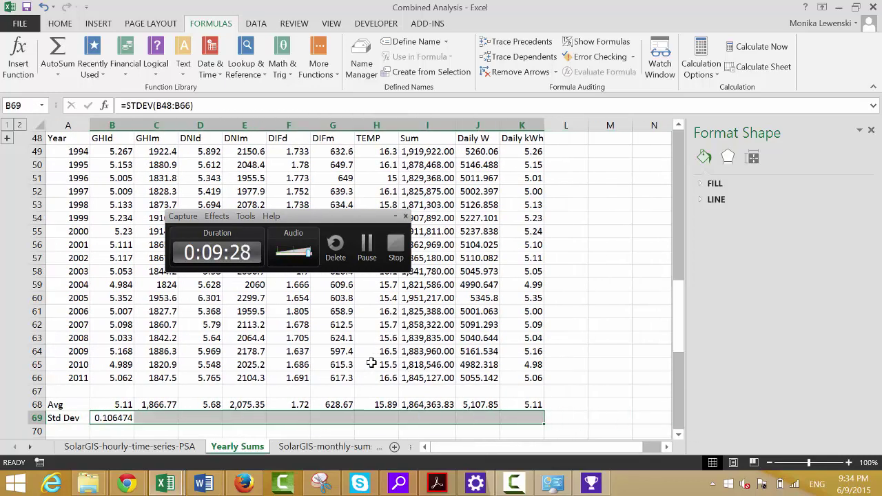
{"action": "key", "text": "ctrl+r"}
{"action": "key", "text": "Down"}
{"action": "key", "text": "Up"}
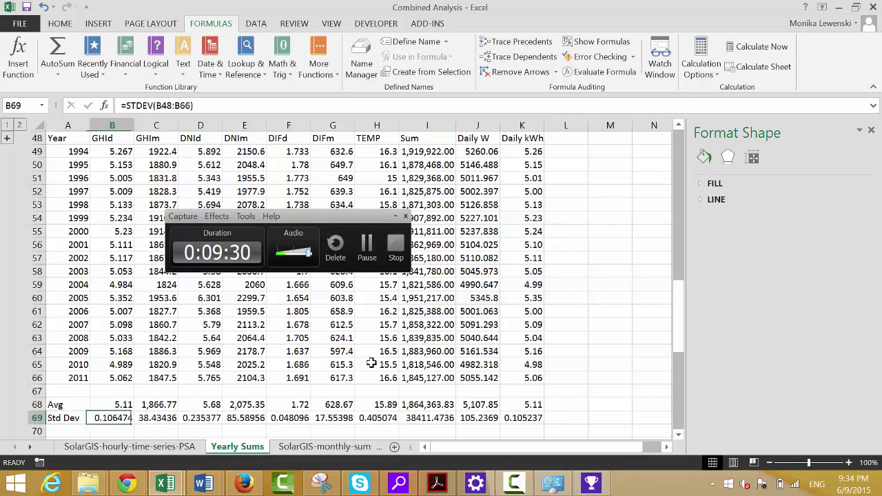
- Format the standard deviations in B69:K69 as numbers with thousands separators and two decimals
{"action": "key", "text": "ctrl+shift+Right"}
{"action": "key", "text": "ctrl+shift+1"}
{"action": "key", "text": "Down"}
{"action": "key", "text": "Home"}
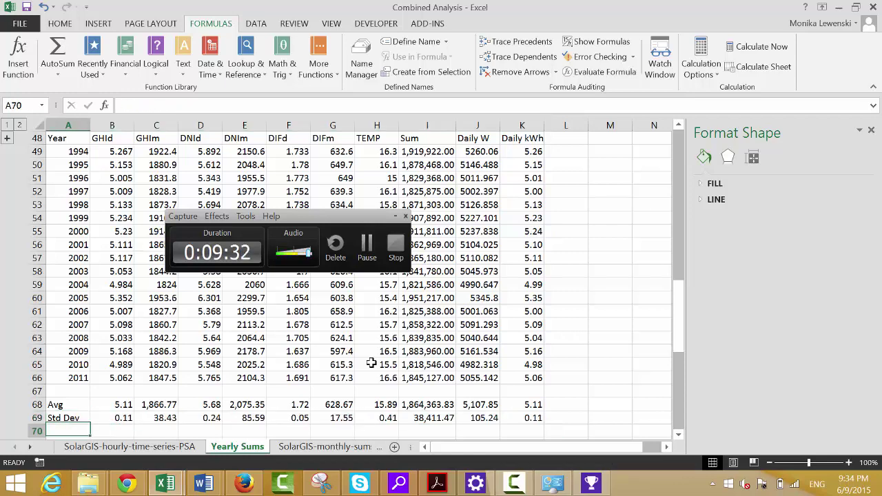
- Label A71 "Std Dev/Ave" and widen column A so the label fits
{"action": "key", "text": "Down"}
{"action": "key", "text": "Down"}
{"action": "key", "text": "Up"}
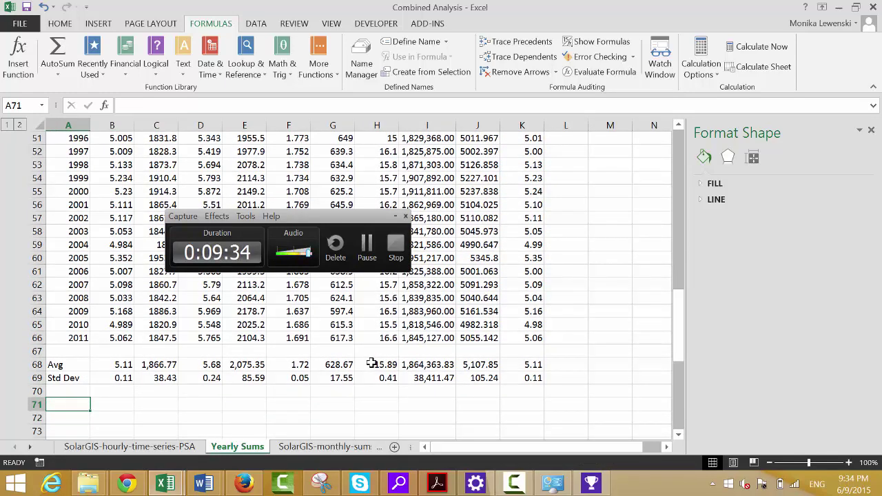
{"action": "type", "text": "Std"}
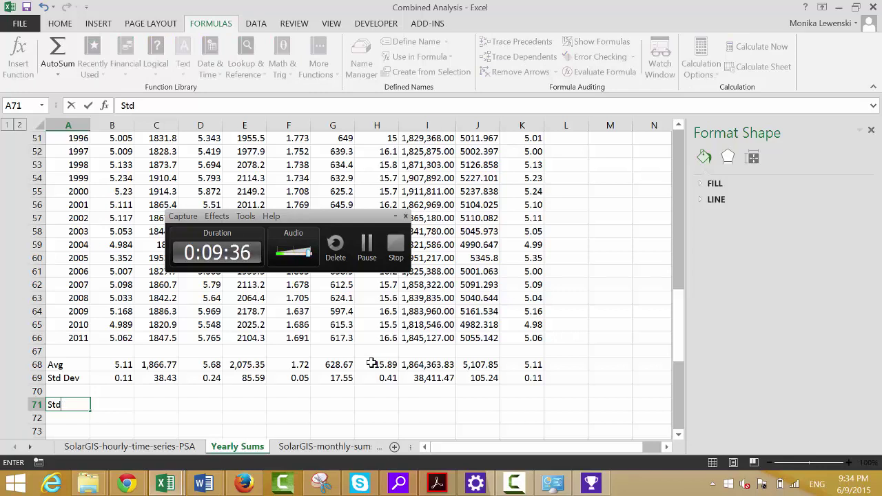
{"action": "type", "text": "/ Dv"}
{"action": "key", "text": "BackSpace"}
{"action": "type", "text": "ev/Ab"}
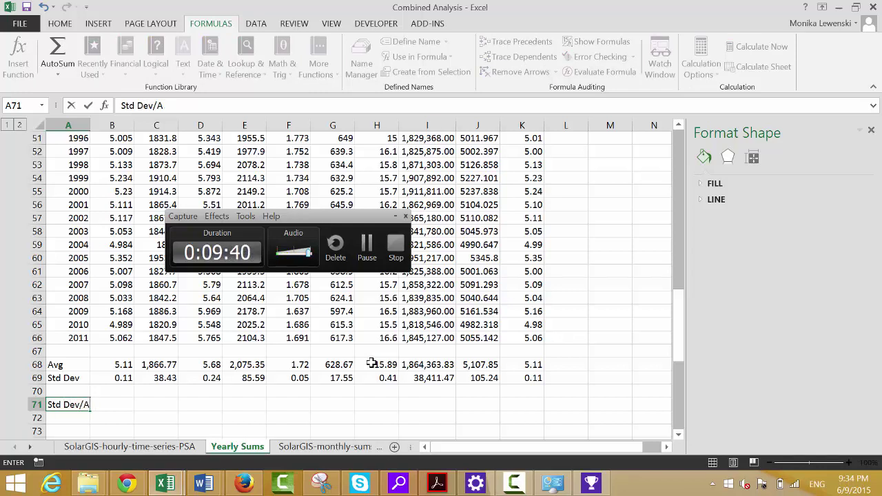
{"action": "type", "text": "ve"}
{"action": "key", "text": "Return"}
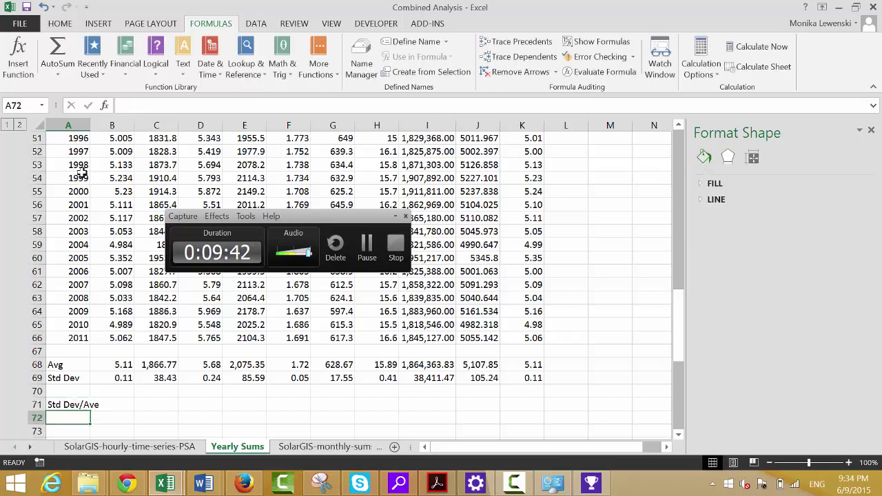
{"action": "left_click_drag", "start_coordinate": [91, 122], "coordinate": [131, 127]}
- Enter =B69/B68 in B71 to divide the GHId standard deviation by its average
{"action": "key", "text": "Up"}
{"action": "key", "text": "Right"}
{"action": "type", "text": "="}
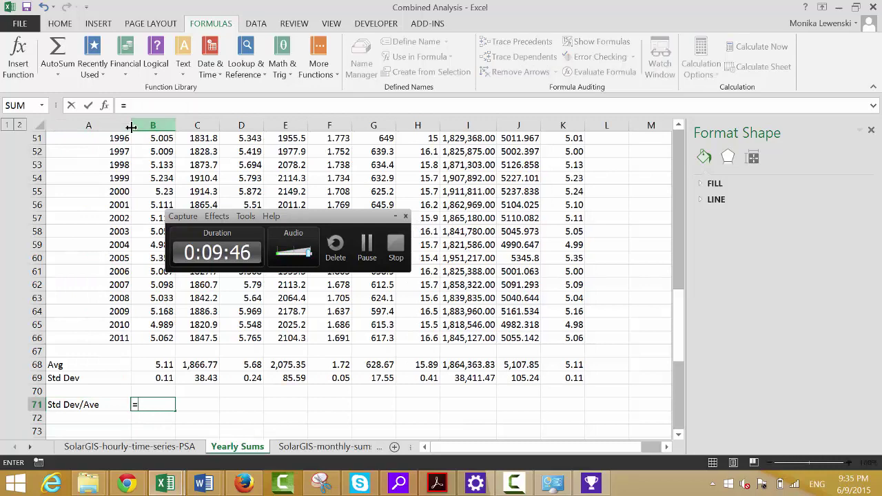
{"action": "key", "text": "Up"}
{"action": "key", "text": "Up"}
{"action": "type", "text": "/"}
{"action": "key", "text": "Up"}
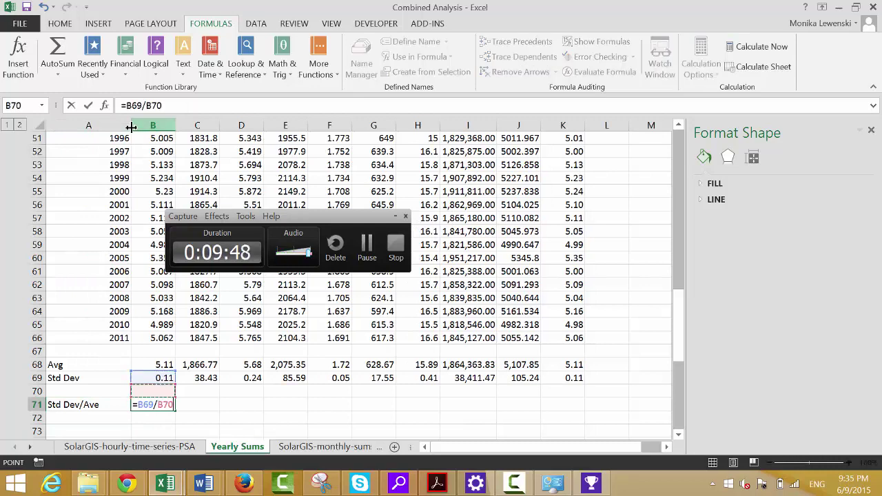
{"action": "key", "text": "Up"}
{"action": "key", "text": "Up"}
{"action": "key", "text": "Return"}
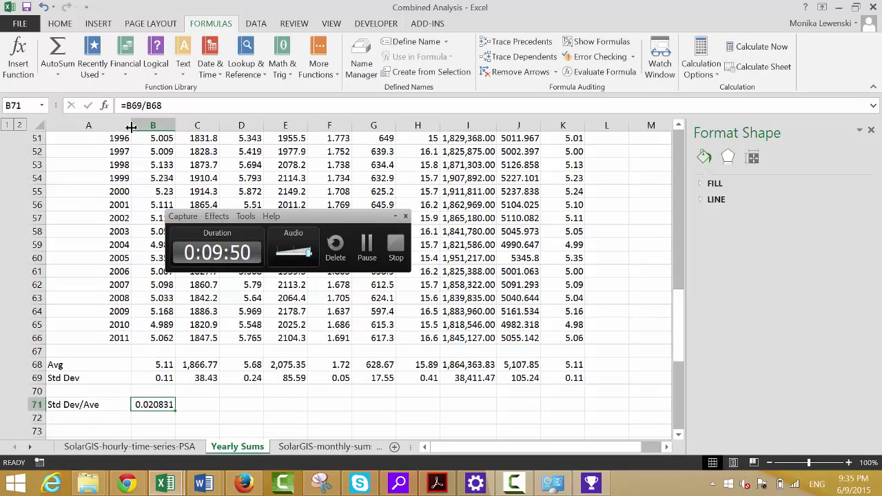
- Format the ratio in B71 as a percentage with two decimals
{"action": "key", "text": "ctrl+shift+5"}
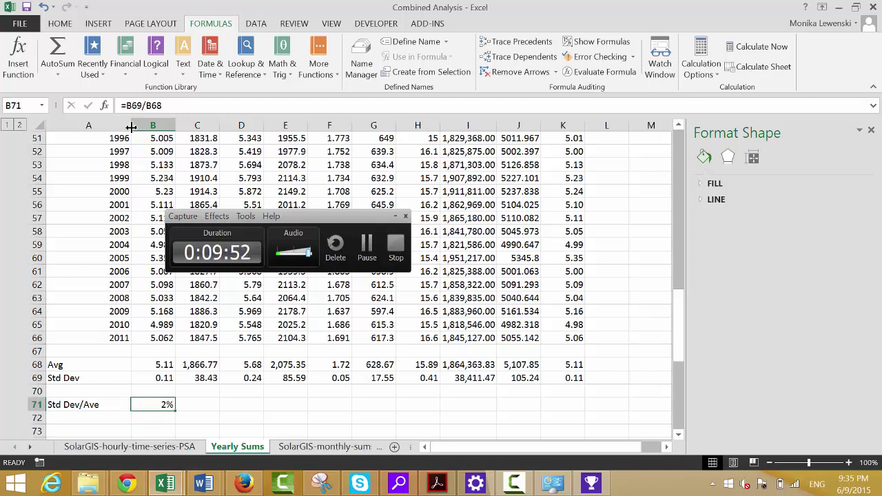
{"action": "left_click", "coordinate": [69, 22]}
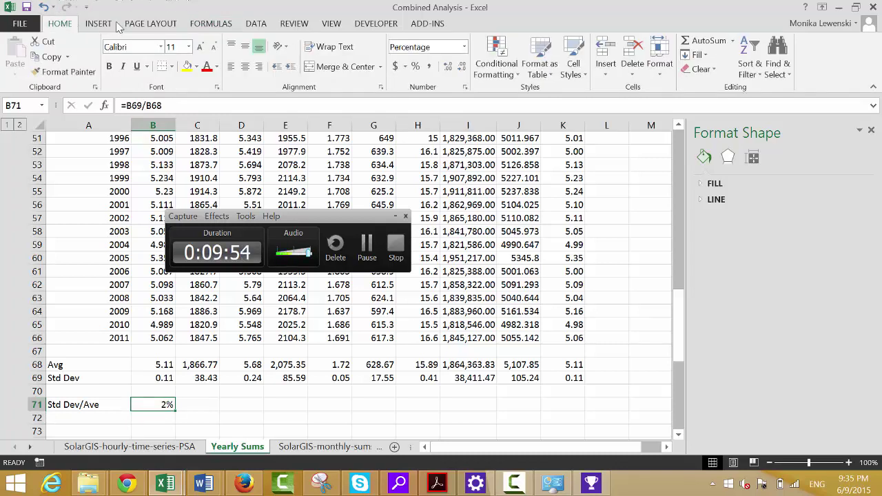
{"action": "left_click", "coordinate": [448, 67]}
- Copy the Std Dev/Ave formula and its percentage format from B71 across C71:K71
{"action": "key", "text": "shift+Right"}
{"action": "key", "text": "shift+Right"}
{"action": "key", "text": "shift+Right"}
{"action": "key", "text": "shift+Right"}
{"action": "key", "text": "shift+Right"}
{"action": "key", "text": "shift+Right"}
{"action": "key", "text": "shift+Right"}
{"action": "key", "text": "shift+Right"}
{"action": "key", "text": "shift+Right"}
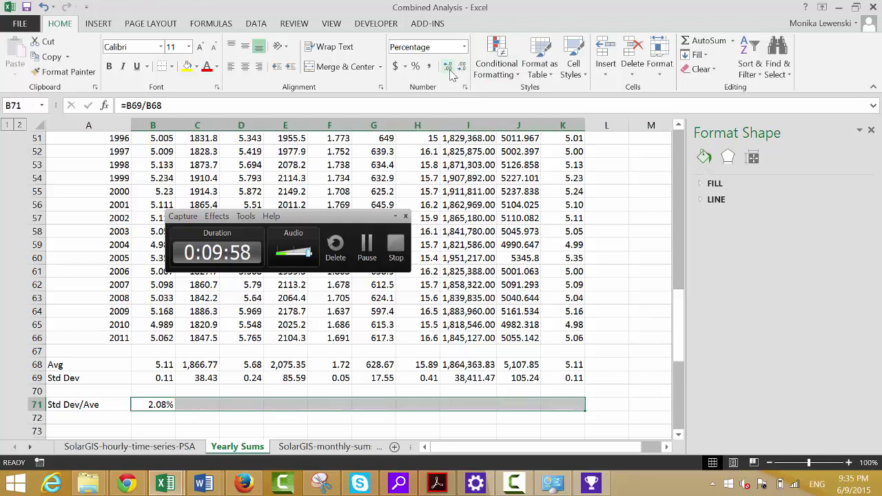
{"action": "key", "text": "ctrl+r"}
{"action": "key", "text": "Left"}
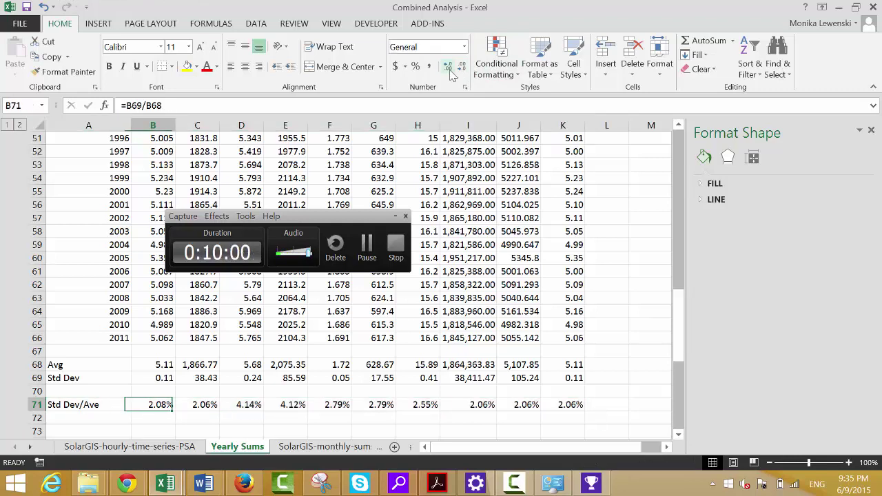
- Examine the Std Dev/Ave ratios in row 71 against the column headers, from DNId through DIFm
{"action": "key", "text": "Right"}
{"action": "key", "text": "Right"}
{"action": "key", "text": "Right"}
{"action": "key", "text": "Up"}
{"action": "key", "text": "Up"}
{"action": "key", "text": "Up"}
{"action": "key", "text": "Up"}
{"action": "key", "text": "Up"}
{"action": "key", "text": "Up"}
{"action": "key", "text": "Up"}
{"action": "key", "text": "Up"}
{"action": "key", "text": "Up"}
{"action": "key", "text": "Up"}
{"action": "key", "text": "Up"}
{"action": "key", "text": "Up"}
{"action": "key", "text": "Up"}
{"action": "key", "text": "Up"}
{"action": "key", "text": "Up"}
{"action": "key", "text": "Up"}
{"action": "key", "text": "Up"}
{"action": "key", "text": "Up"}
{"action": "key", "text": "Up"}
{"action": "key", "text": "Up"}
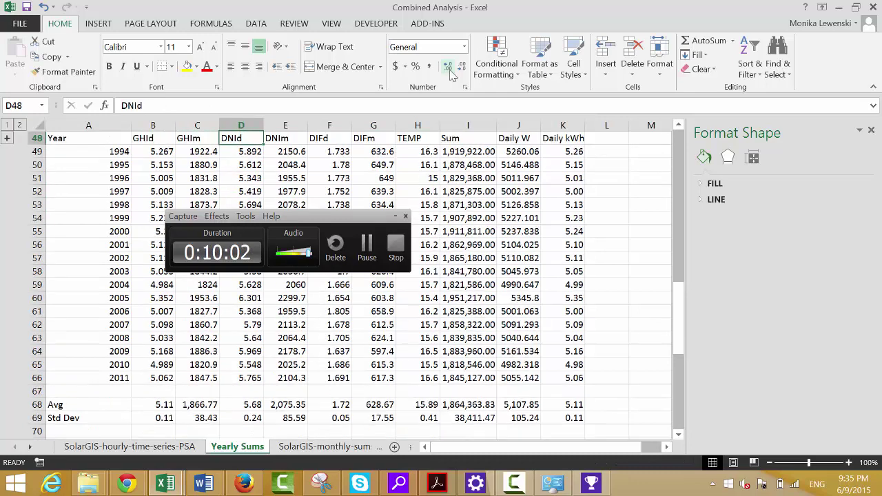
{"action": "key", "text": "Down"}
{"action": "key", "text": "Down"}
{"action": "key", "text": "Down"}
{"action": "key", "text": "Down"}
{"action": "key", "text": "Down"}
{"action": "key", "text": "Down"}
{"action": "key", "text": "Down"}
{"action": "key", "text": "Down"}
{"action": "key", "text": "Down"}
{"action": "key", "text": "Down"}
{"action": "key", "text": "Down"}
{"action": "key", "text": "Down"}
{"action": "key", "text": "Down"}
{"action": "key", "text": "Down"}
{"action": "key", "text": "Down"}
{"action": "key", "text": "Down"}
{"action": "key", "text": "Down"}
{"action": "key", "text": "Down"}
{"action": "key", "text": "Down"}
{"action": "key", "text": "Down"}
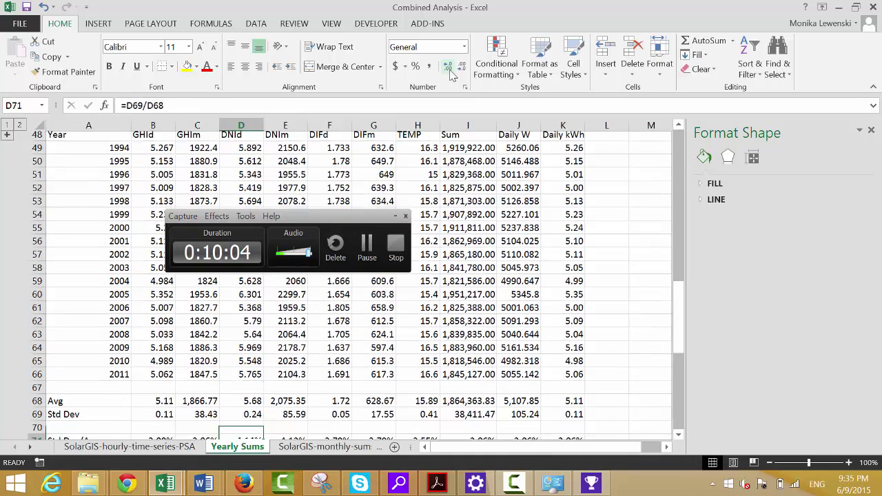
{"action": "key", "text": "Up"}
{"action": "key", "text": "Up"}
{"action": "key", "text": "Up"}
{"action": "key", "text": "Right"}
{"action": "key", "text": "Right"}
{"action": "key", "text": "Right"}
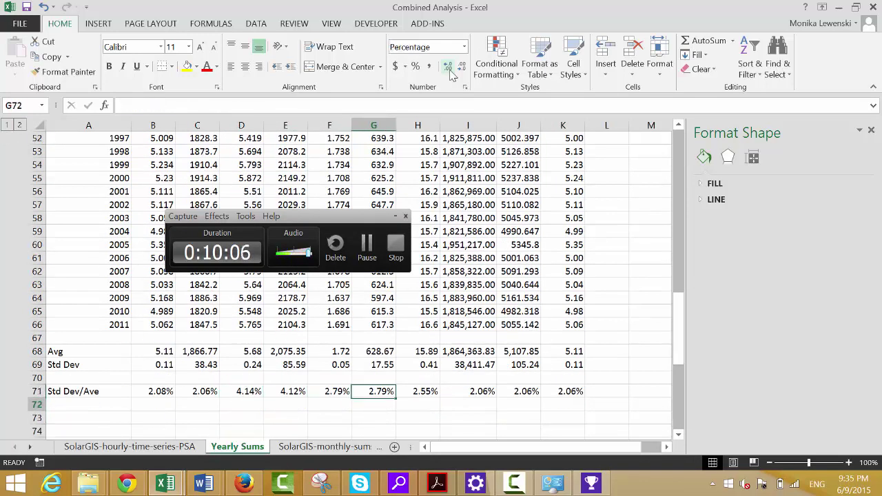
- Label A73 "Avg - Std Dev"
{"action": "key", "text": "Down"}
{"action": "key", "text": "Left"}
{"action": "key", "text": "Left"}
{"action": "key", "text": "Left"}
{"action": "key", "text": "Left"}
{"action": "key", "text": "Left"}
{"action": "key", "text": "Left"}
{"action": "key", "text": "Down"}
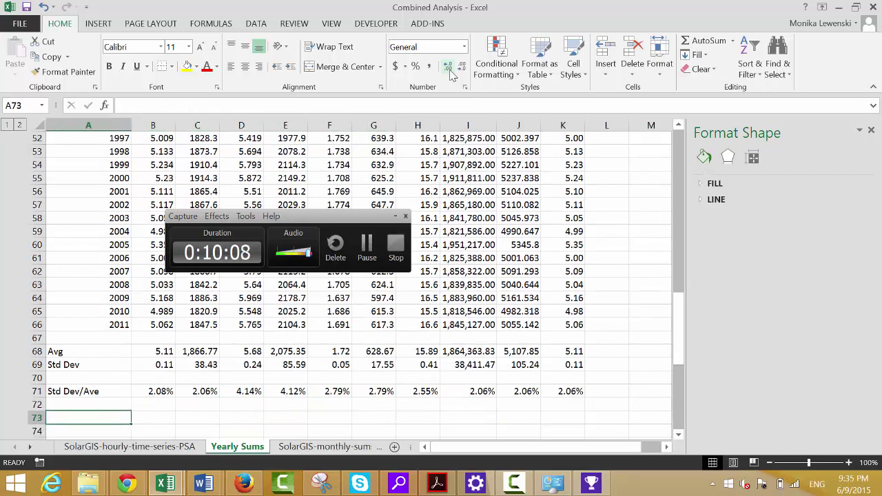
{"action": "type", "text": "Avg - Std Dev"}
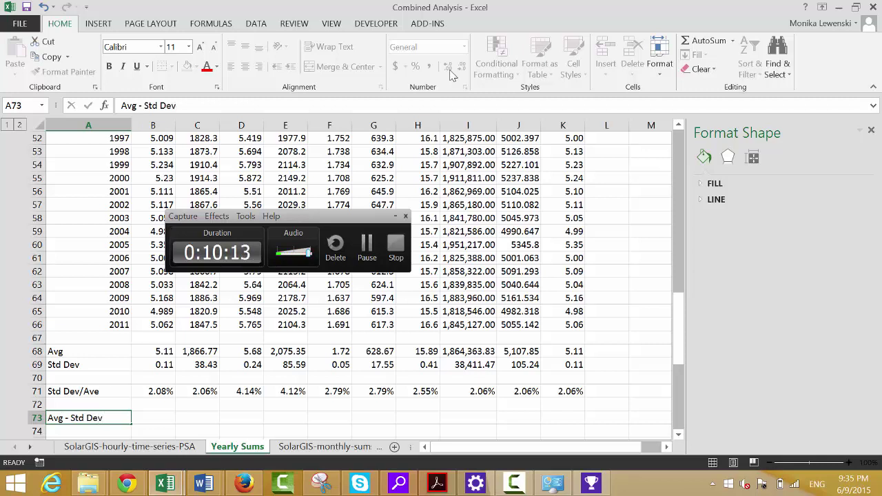
{"action": "key", "text": "Return"}
- Label A74 "Avg + Std Dev", reusing the text of the label above
{"action": "key", "text": "ctrl+apostrophe"}
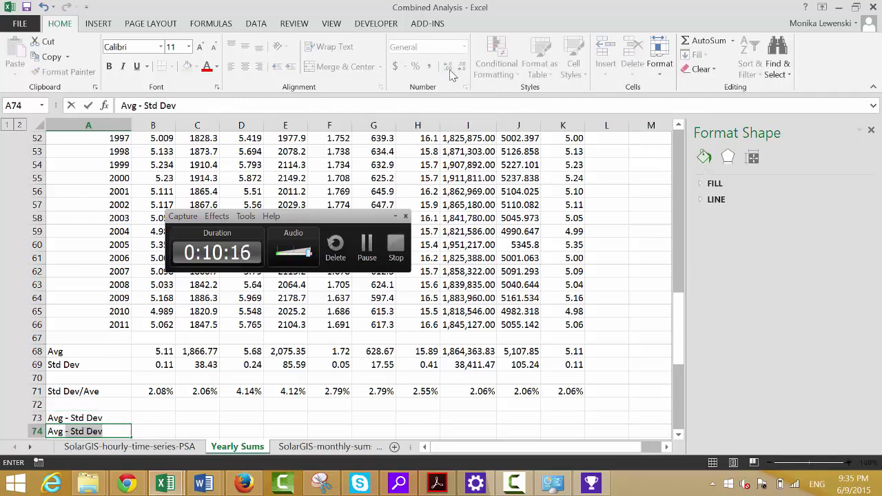
{"action": "type", "text": "+ St"}
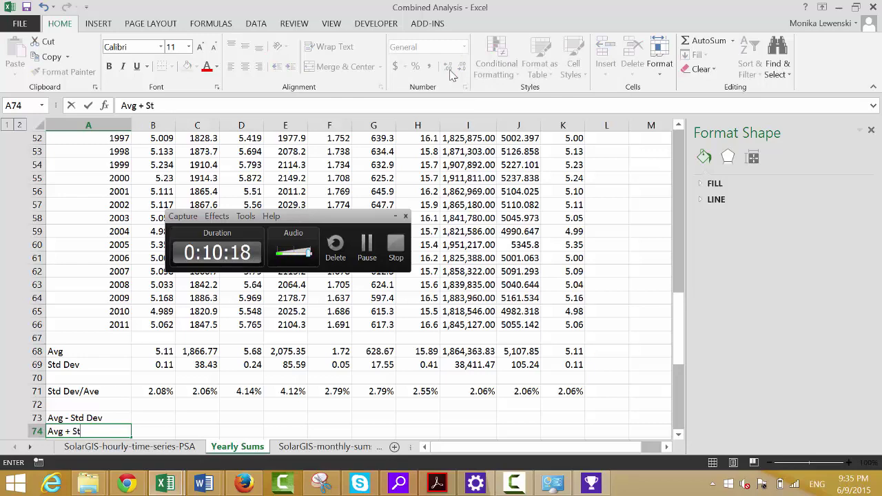
{"action": "type", "text": "d Debt"}
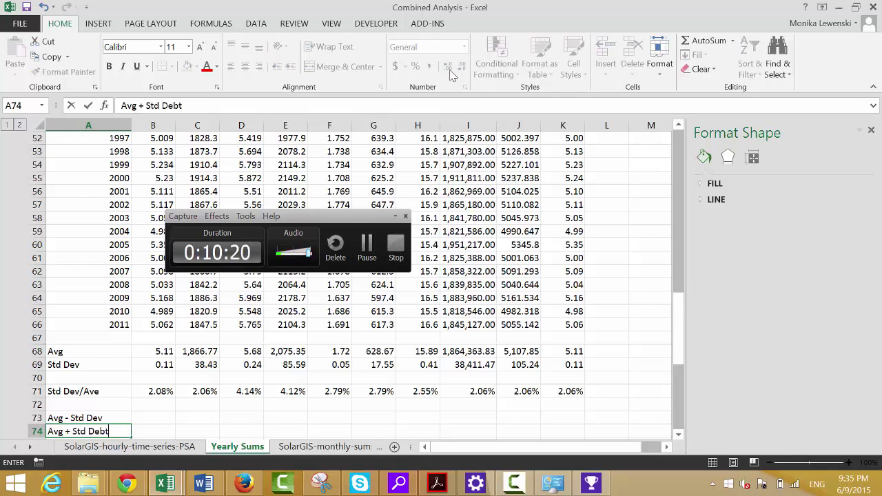
{"action": "key", "text": "BackSpace"}
{"action": "key", "text": "BackSpace"}
{"action": "type", "text": "v"}
{"action": "key", "text": "BackSpace"}
{"action": "key", "text": "Return"}
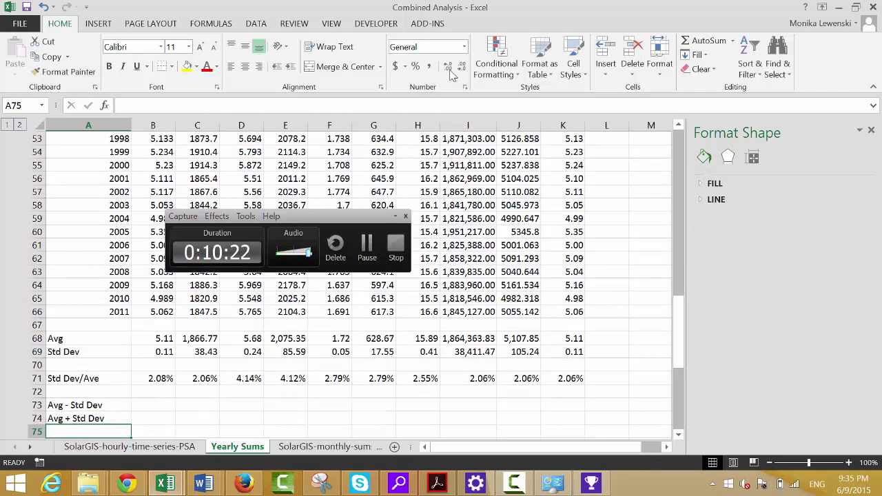
- Calculate Avg - Std Dev in B73 with the formula =B68-B69
{"action": "key", "text": "Up"}
{"action": "key", "text": "Up"}
{"action": "key", "text": "Right"}
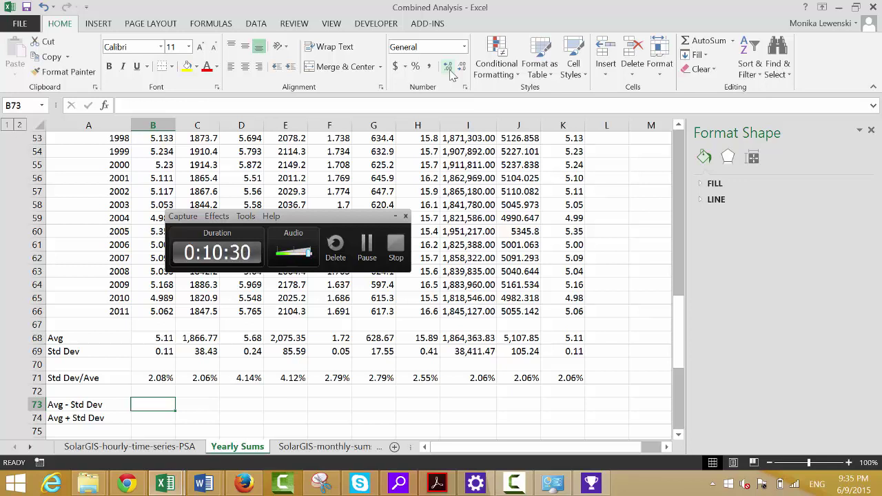
{"action": "type", "text": "="}
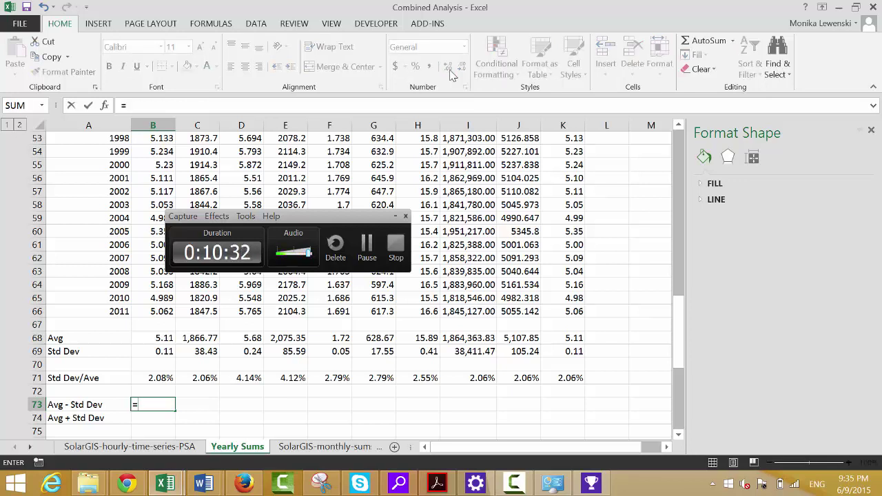
{"action": "key", "text": "Up"}
{"action": "key", "text": "Up"}
{"action": "key", "text": "Up"}
{"action": "key", "text": "Up"}
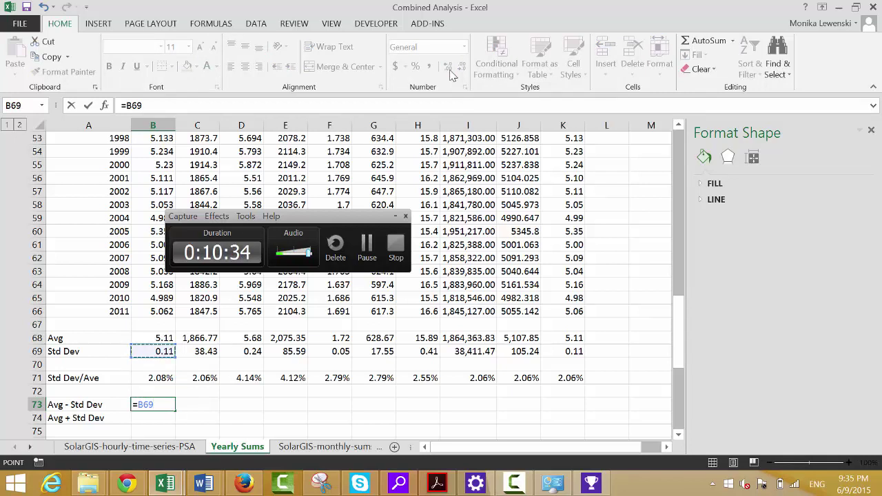
{"action": "key", "text": "Up"}
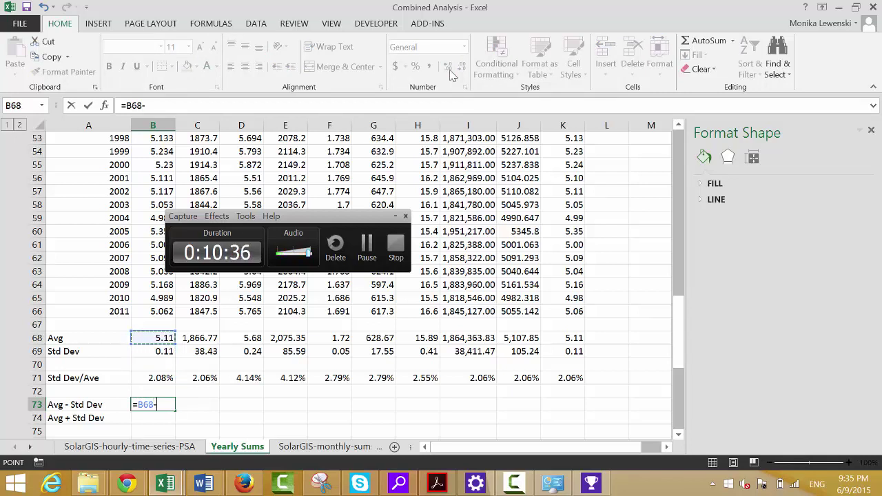
{"action": "type", "text": "-"}
{"action": "key", "text": "Up"}
{"action": "key", "text": "Up"}
{"action": "key", "text": "Up"}
{"action": "key", "text": "Up"}
{"action": "key", "text": "Return"}
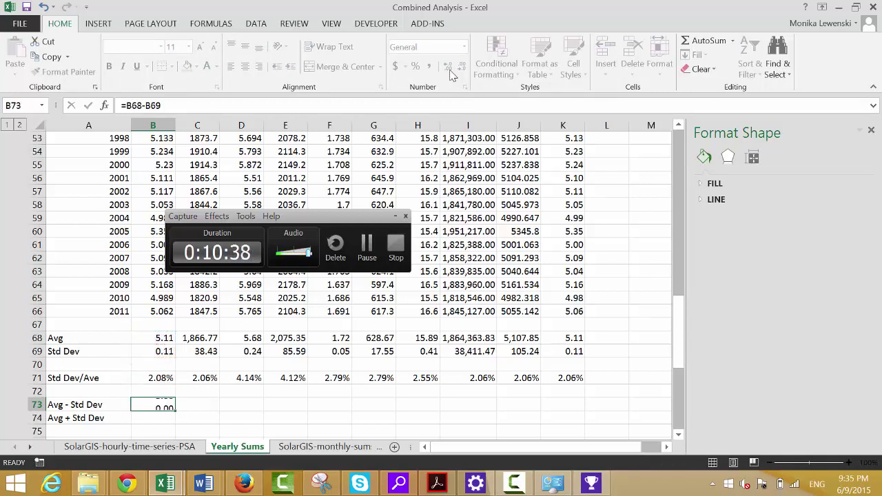
- Calculate Avg + Std Dev in B74 with the formula =B68+B69
{"action": "type", "text": "="}
{"action": "key", "text": "Up"}
{"action": "key", "text": "Up"}
{"action": "key", "text": "Up"}
{"action": "key", "text": "Up"}
{"action": "key", "text": "Up"}
{"action": "key", "text": "Up"}
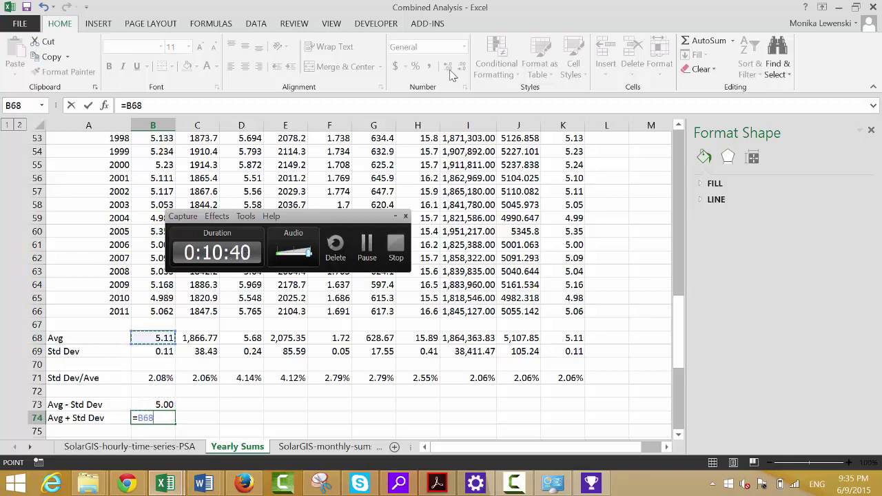
{"action": "type", "text": "+"}
{"action": "key", "text": "Up"}
{"action": "key", "text": "Up"}
{"action": "key", "text": "Up"}
{"action": "key", "text": "Up"}
{"action": "key", "text": "Up"}
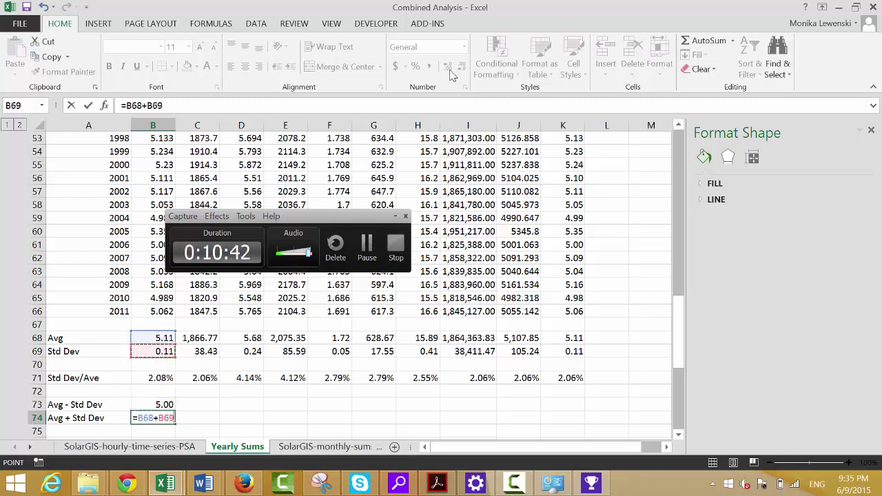
{"action": "key", "text": "Return"}
- Fill the Avg - Std Dev and Avg + Std Dev formulas from B73:B74 across to column K
{"action": "key", "text": "Up"}
{"action": "key", "text": "Up"}
{"action": "key", "text": "shift+Down"}
{"action": "key", "text": "shift+Right"}
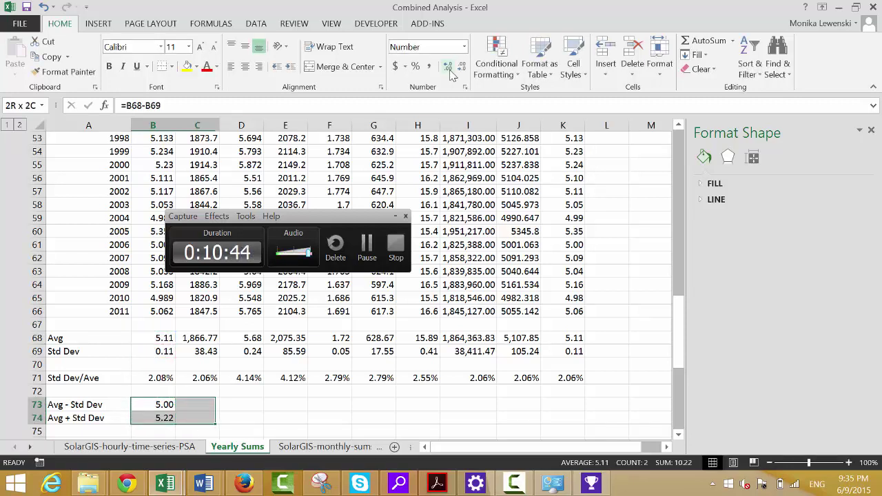
{"action": "key", "text": "shift+Right"}
{"action": "key", "text": "shift+Right"}
{"action": "key", "text": "shift+Right"}
{"action": "key", "text": "shift+Right"}
{"action": "key", "text": "shift+Right"}
{"action": "key", "text": "shift+Right"}
{"action": "key", "text": "shift+Right"}
{"action": "key", "text": "shift+Right"}
{"action": "key", "text": "shift+Right"}
{"action": "key", "text": "shift+Left"}
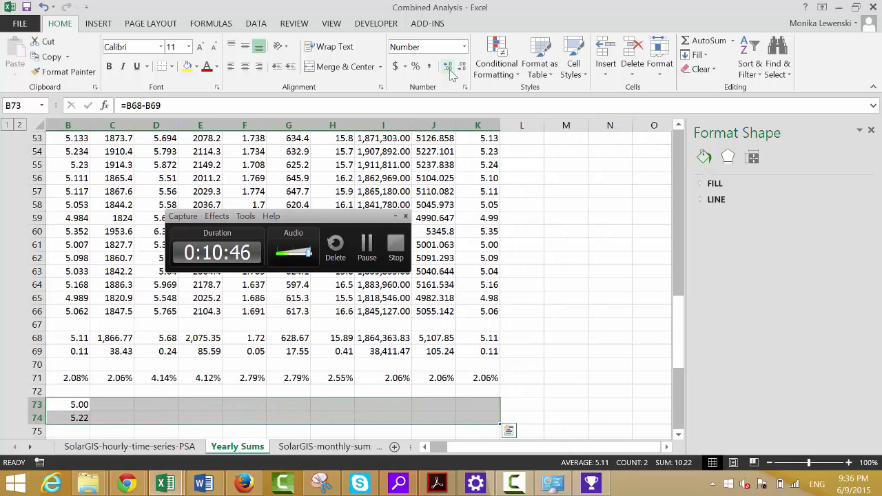
{"action": "key", "text": "ctrl+r"}
- Insert six blank rows at row 76 to make room above the Daily kWh chart
{"action": "key", "text": "Home"}
{"action": "key", "text": "Down"}
{"action": "key", "text": "Down"}
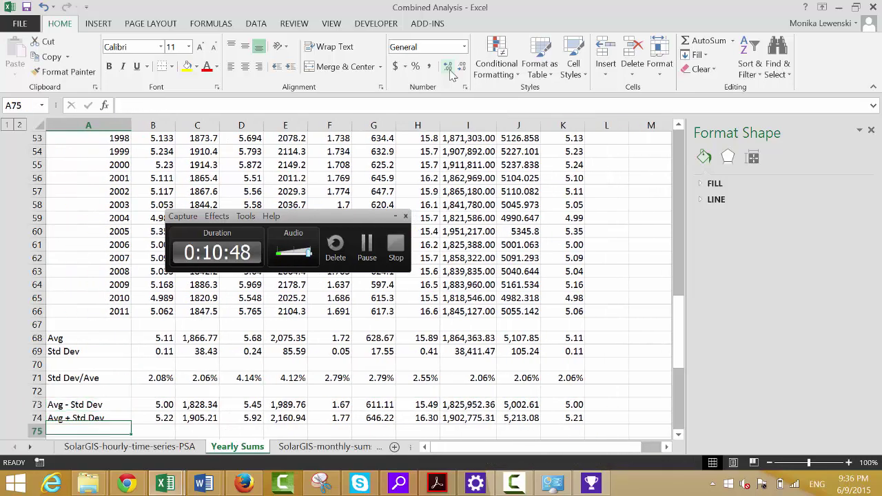
{"action": "key", "text": "Down"}
{"action": "key", "text": "Down"}
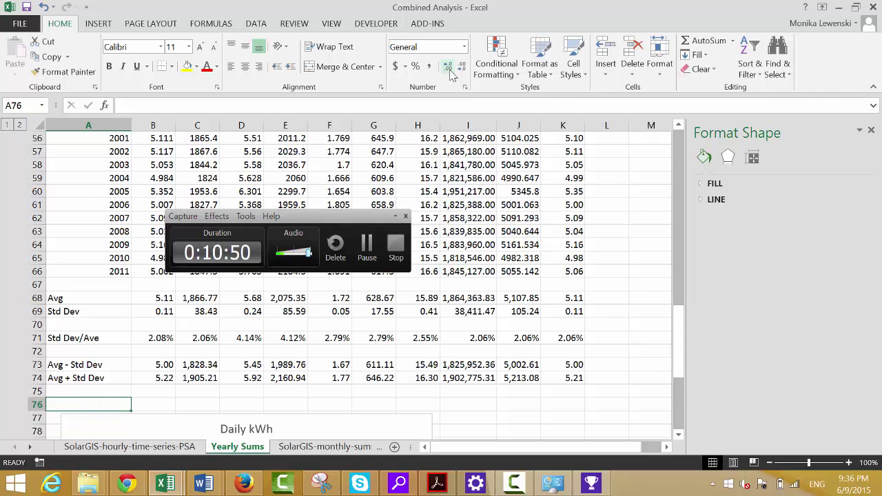
{"action": "key", "text": "shift+space"}
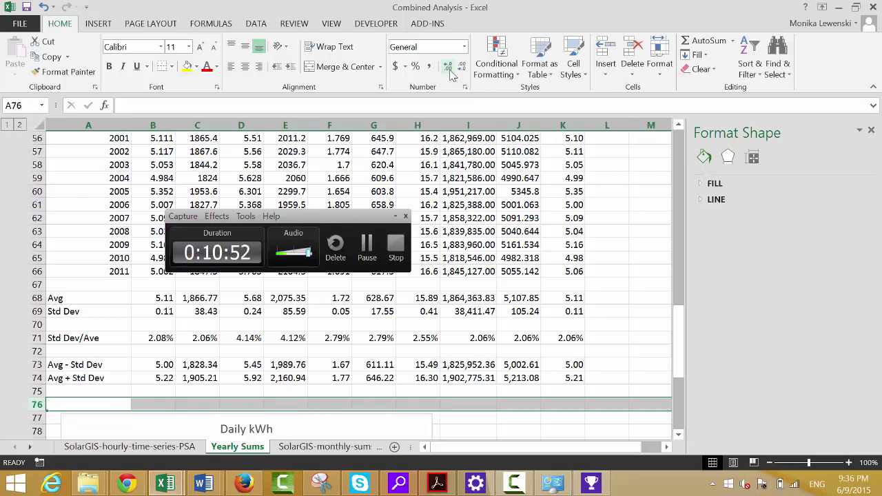
{"action": "key", "text": "shift+Down"}
{"action": "key", "text": "shift+Down"}
{"action": "key", "text": "shift+Down"}
{"action": "key", "text": "shift+Down"}
{"action": "key", "text": "shift+Down"}
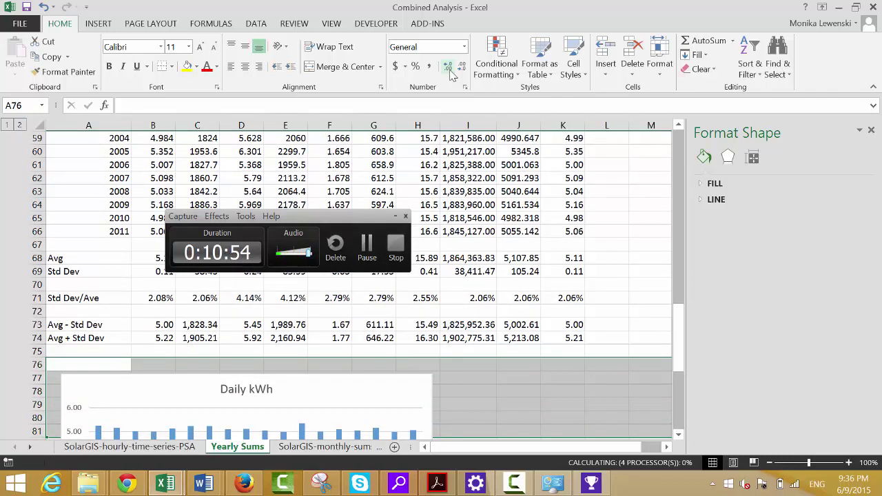
{"action": "key", "text": "ctrl+minus"}
{"action": "key", "text": "Up"}
{"action": "key", "text": "Down"}
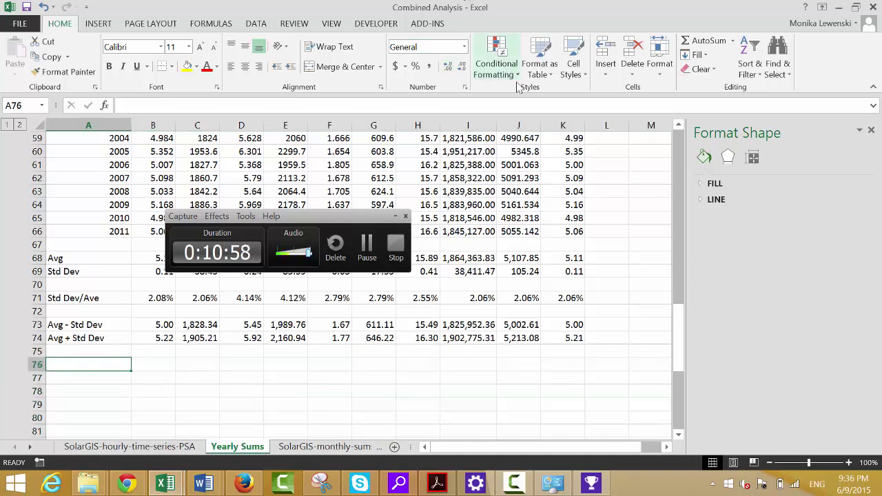
{"action": "left_click", "coordinate": [395, 218]}
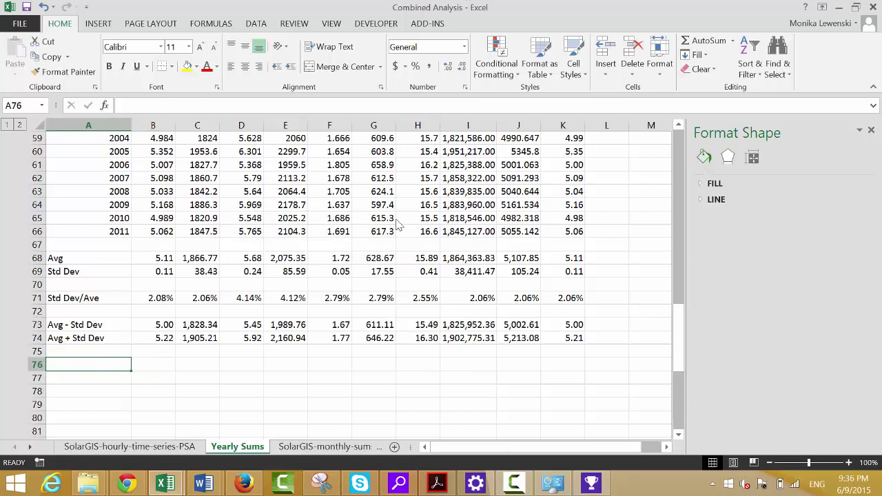
- Label A76 "Prob low"
{"action": "type", "text": "N"}
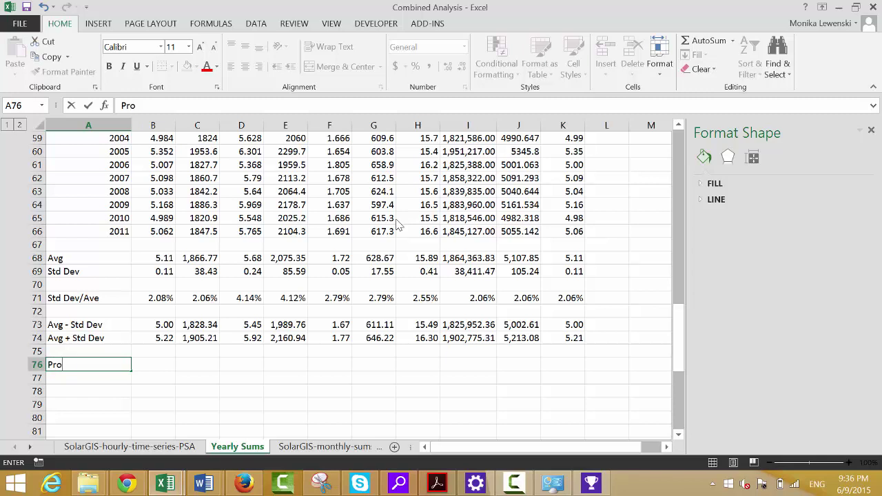
{"action": "type", "text": "rob low"}
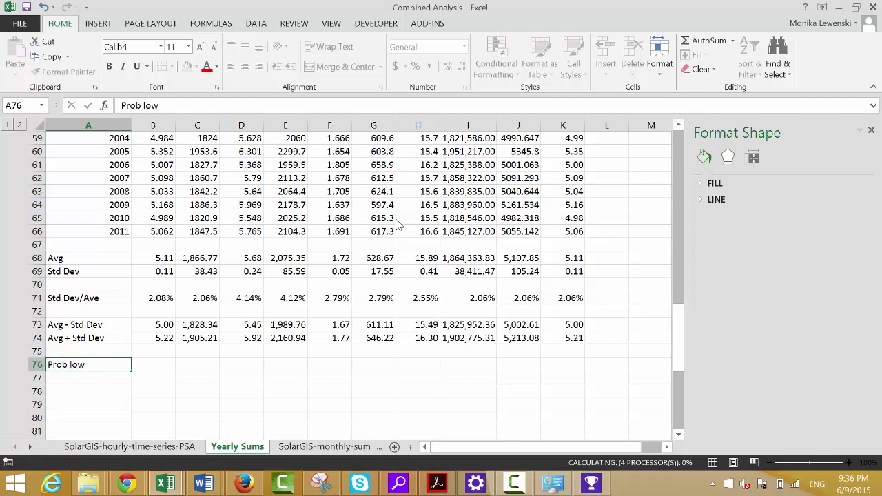
{"action": "key", "text": "Return"}
- Label A77 "Prob high", reusing the beginning of the label above
{"action": "type", "text": "Prob low"}
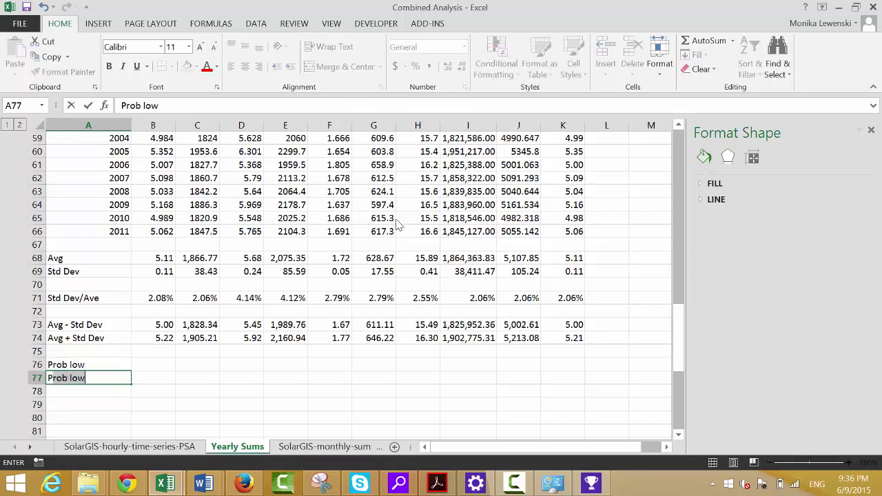
{"action": "key", "text": "BackSpace"}
{"action": "key", "text": "BackSpace"}
{"action": "key", "text": "BackSpace"}
{"action": "key", "text": "BackSpace"}
{"action": "key", "text": "BackSpace"}
{"action": "key", "text": "BackSpace"}
{"action": "type", "text": "ob low"}
{"action": "type", "text": "h"}
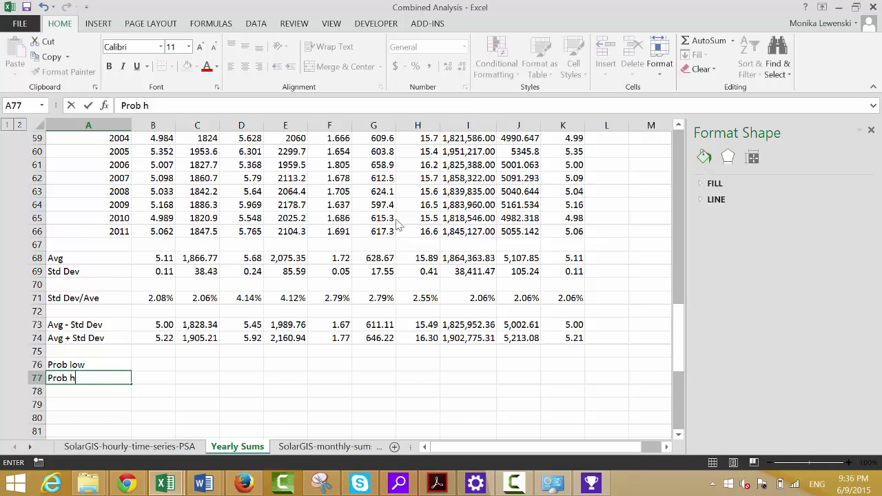
{"action": "type", "text": "igh"}
{"action": "key", "text": "ctrl+Return"}
- Calculate the Prob low value in B76 with the cumulative normal distribution formula =NORM.DIST(B73,B68,B69,1)
{"action": "key", "text": "Up"}
{"action": "key", "text": "Right"}
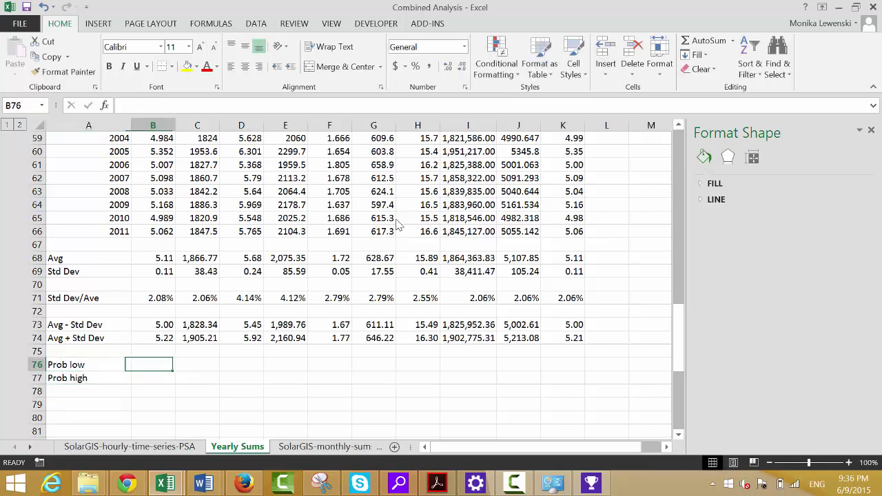
{"action": "type", "text": "=nom"}
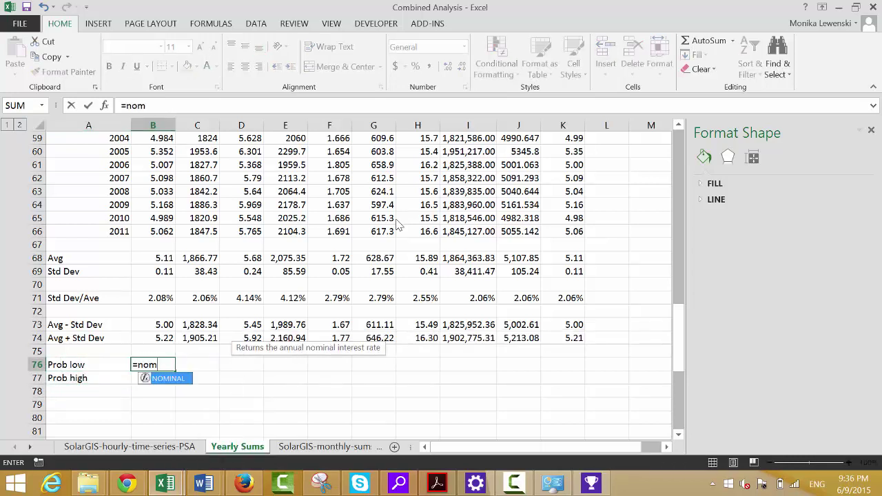
{"action": "key", "text": "BackSpace"}
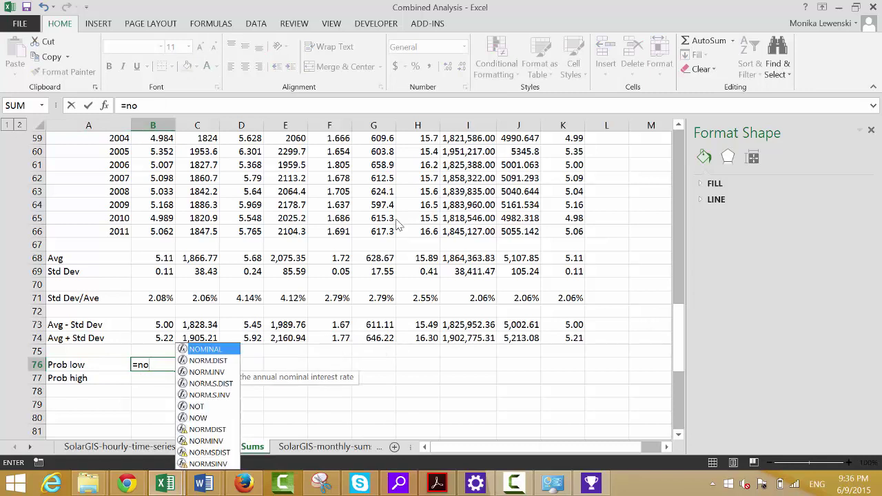
{"action": "type", "text": "r"}
{"action": "key", "text": "Tab"}
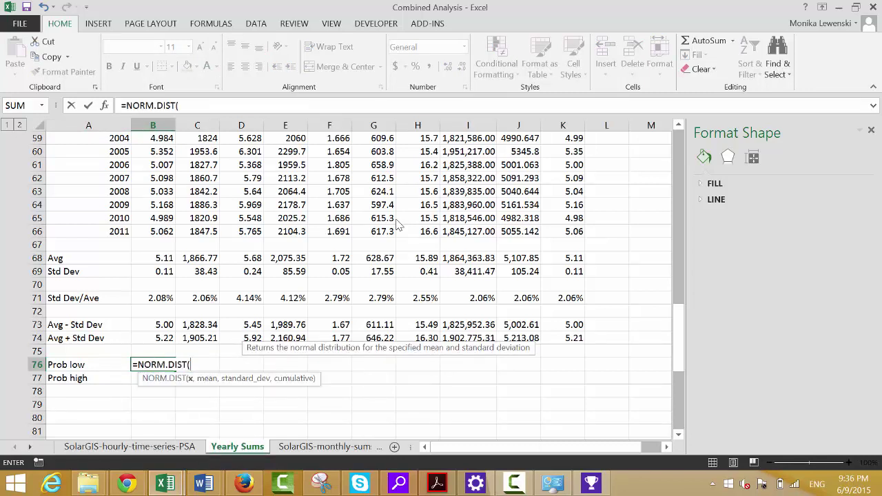
{"action": "key", "text": "Up"}
{"action": "key", "text": "Up"}
{"action": "key", "text": "Up"}
{"action": "key", "text": "Up"}
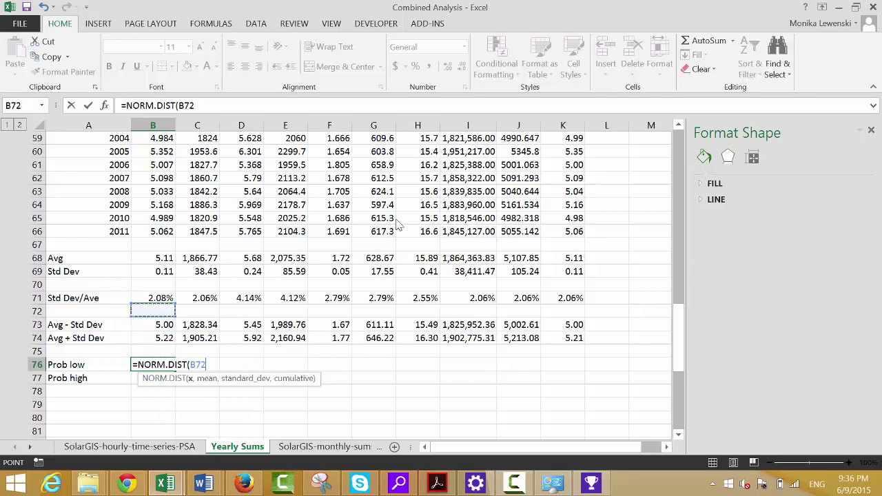
{"action": "key", "text": "Down"}
{"action": "type", "text": ","}
{"action": "key", "text": "Up"}
{"action": "key", "text": "Up"}
{"action": "key", "text": "Up"}
{"action": "key", "text": "Up"}
{"action": "key", "text": "Up"}
{"action": "key", "text": "Up"}
{"action": "key", "text": "Up"}
{"action": "key", "text": "Up"}
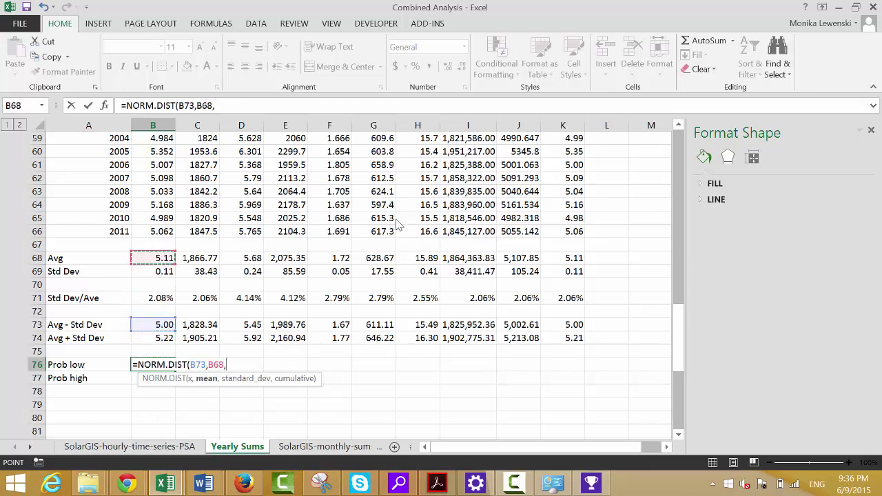
{"action": "type", "text": ","}
{"action": "key", "text": "Up"}
{"action": "key", "text": "Up"}
{"action": "key", "text": "Up"}
{"action": "key", "text": "Up"}
{"action": "key", "text": "Up"}
{"action": "key", "text": "Up"}
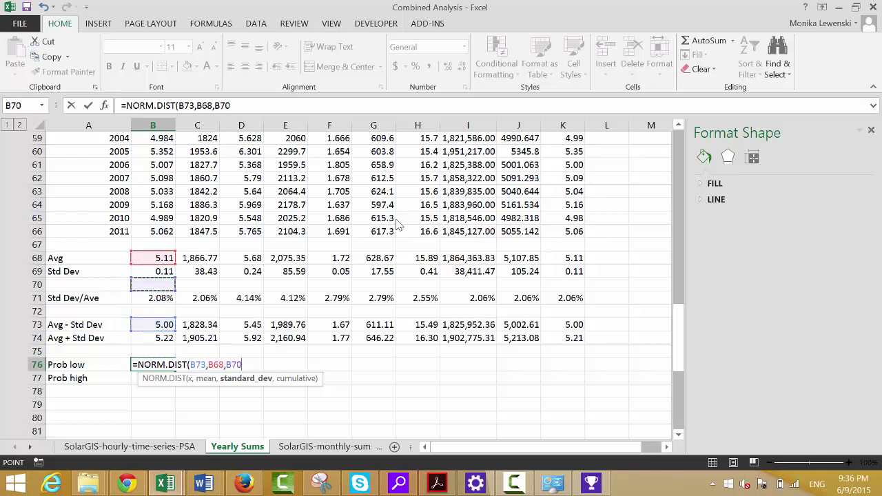
{"action": "key", "text": "Up"}
{"action": "type", "text": ","}
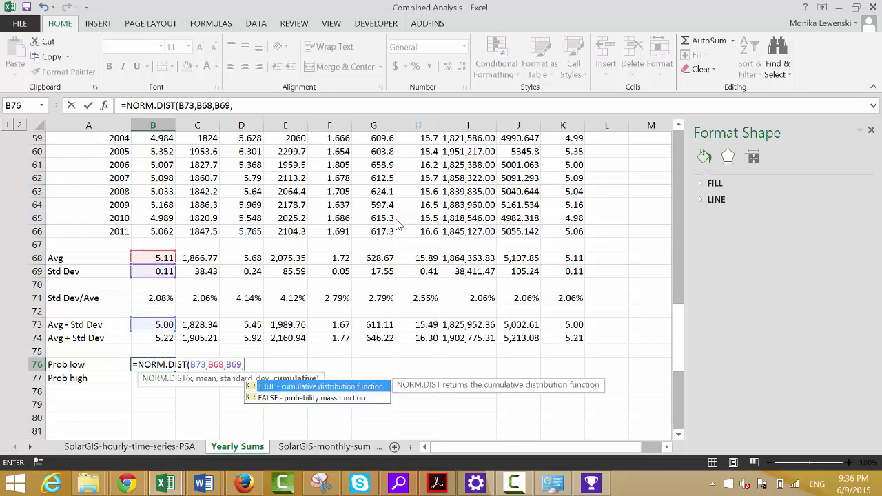
{"action": "type", "text": "1"}
{"action": "key", "text": "Return"}
{"action": "key", "text": "Up"}
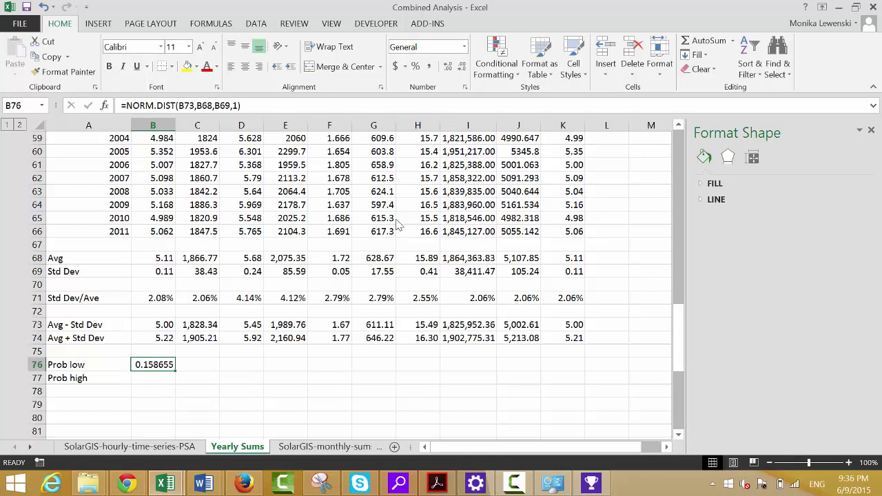
- Calculate the Prob high value in B77 with the cumulative normal distribution formula =NORM.DIST(B74,B68,B69,1)
{"action": "key", "text": "Up"}
{"action": "key", "text": "Up"}
{"action": "key", "text": "Up"}
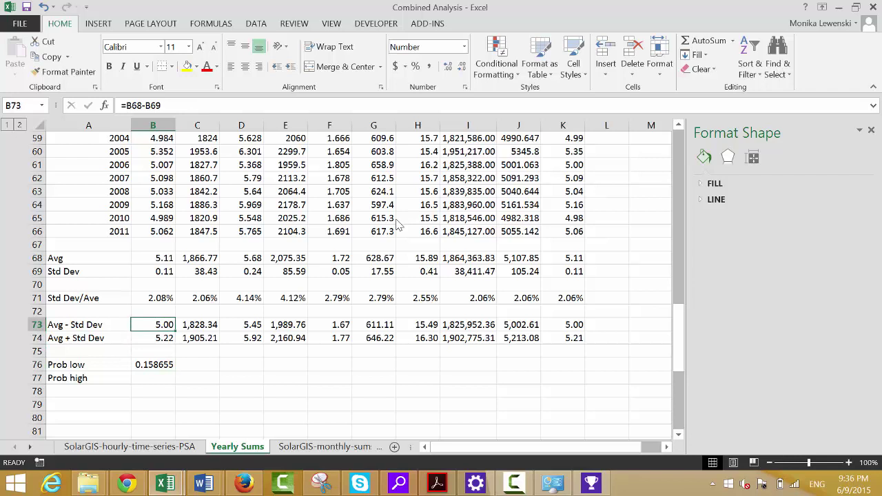
{"action": "key", "text": "Down"}
{"action": "key", "text": "Down"}
{"action": "key", "text": "Down"}
{"action": "key", "text": "Down"}
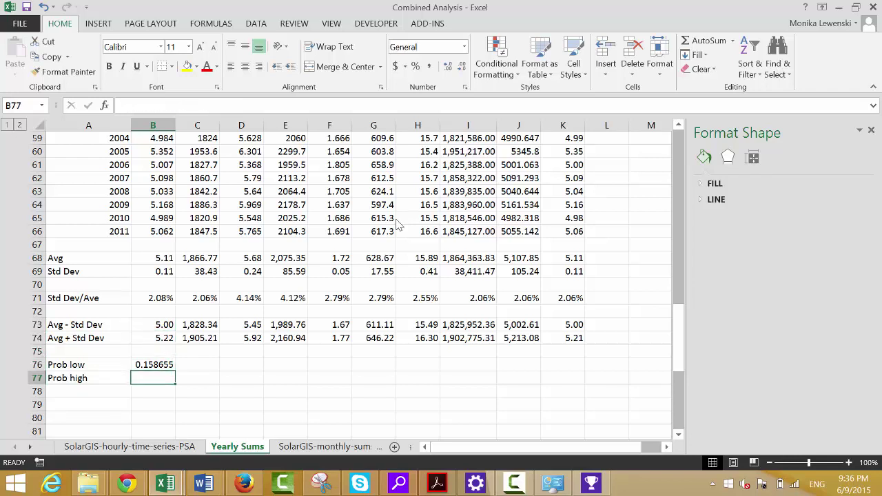
{"action": "type", "text": "="}
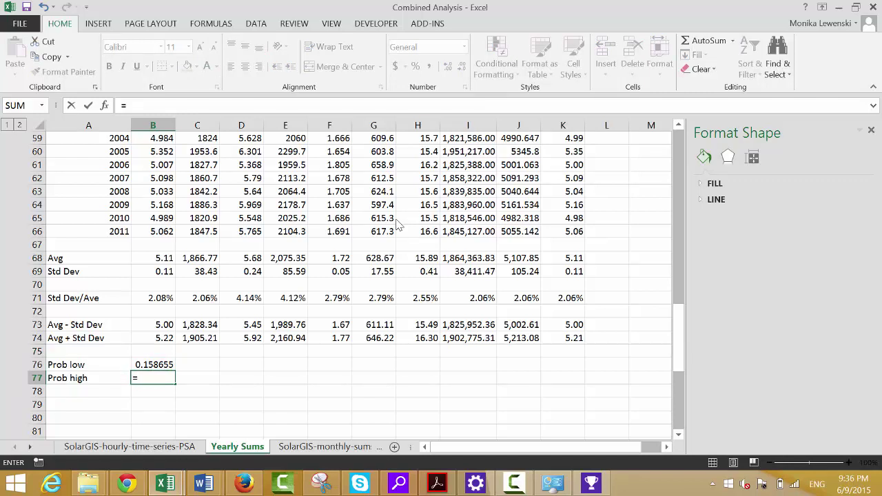
{"action": "type", "text": "no"}
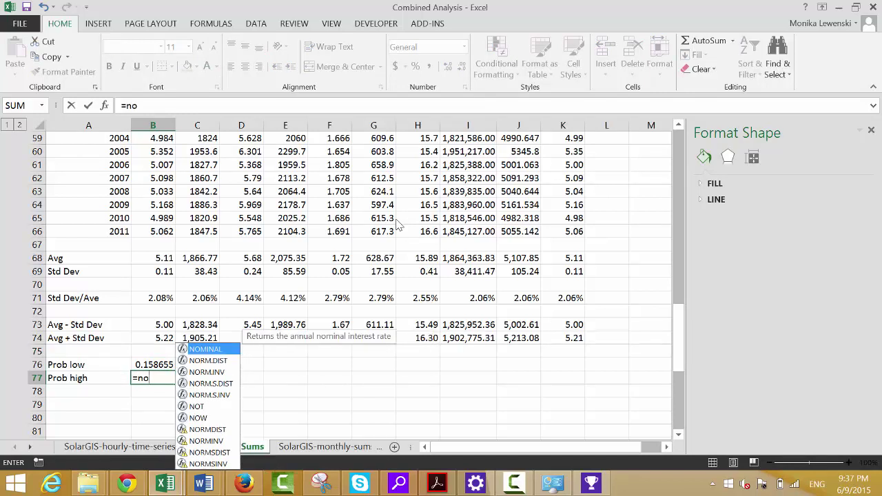
{"action": "type", "text": "r"}
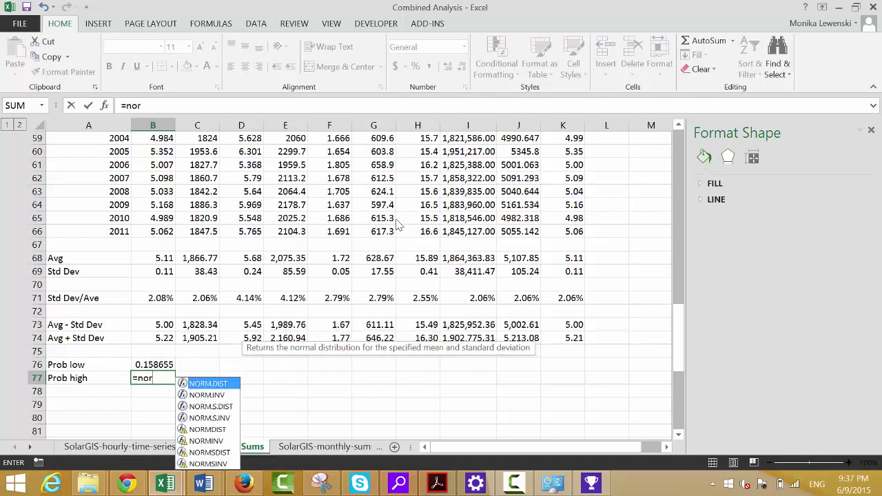
{"action": "key", "text": "Tab"}
{"action": "key", "text": "Up"}
{"action": "key", "text": "Up"}
{"action": "key", "text": "Up"}
{"action": "key", "text": "Up"}
{"action": "key", "text": "Down"}
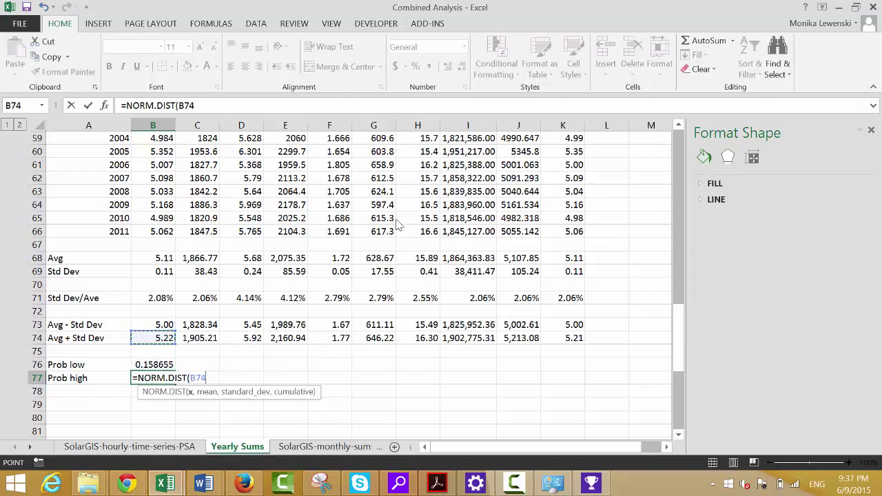
{"action": "type", "text": ","}
{"action": "key", "text": "Up"}
{"action": "key", "text": "Up"}
{"action": "key", "text": "Up"}
{"action": "key", "text": "Up"}
{"action": "key", "text": "Up"}
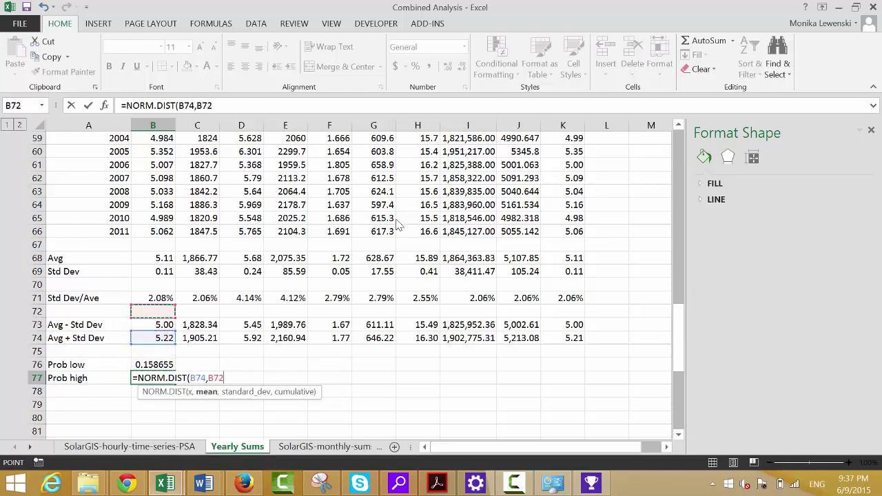
{"action": "key", "text": "Up"}
{"action": "key", "text": "Up"}
{"action": "key", "text": "Up"}
{"action": "key", "text": "Up"}
{"action": "type", "text": ","}
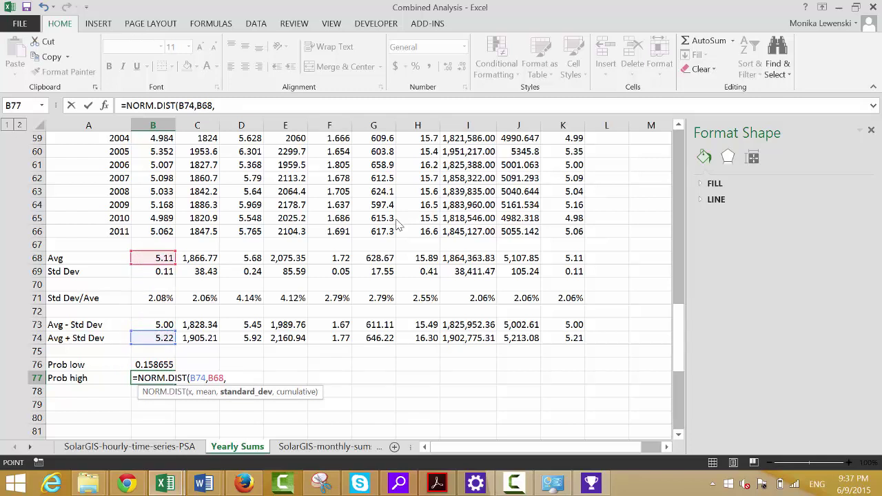
{"action": "key", "text": "Up"}
{"action": "key", "text": "Up"}
{"action": "key", "text": "Up"}
{"action": "key", "text": "Up"}
{"action": "key", "text": "Up"}
{"action": "key", "text": "Up"}
{"action": "key", "text": "Up"}
{"action": "key", "text": "Up"}
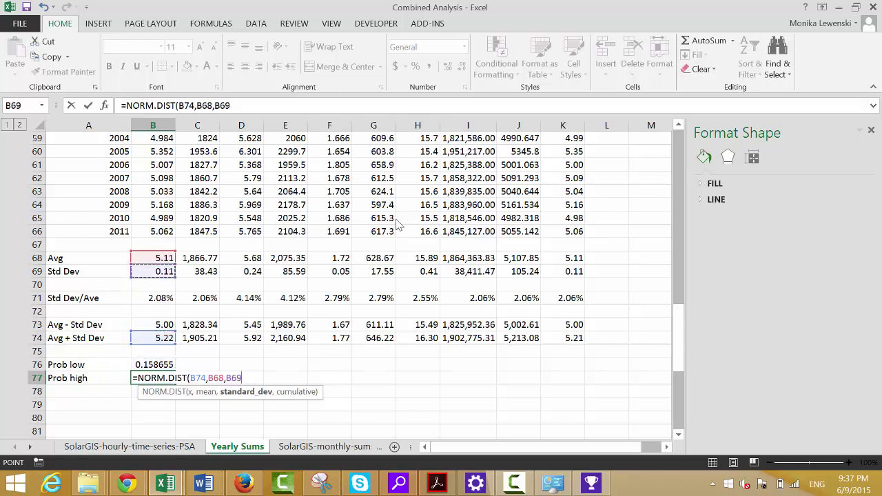
{"action": "type", "text": ",1"}
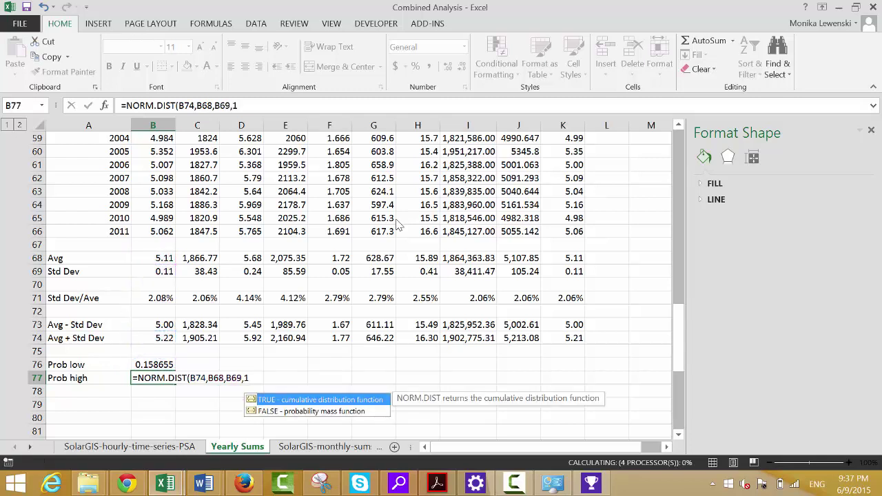
{"action": "key", "text": "Return"}
- Fill the Prob low and Prob high formulas from column B across through column K
{"action": "key", "text": "Up"}
{"action": "key", "text": "Up"}
{"action": "key", "text": "shift+Down"}
{"action": "key", "text": "shift+Right"}
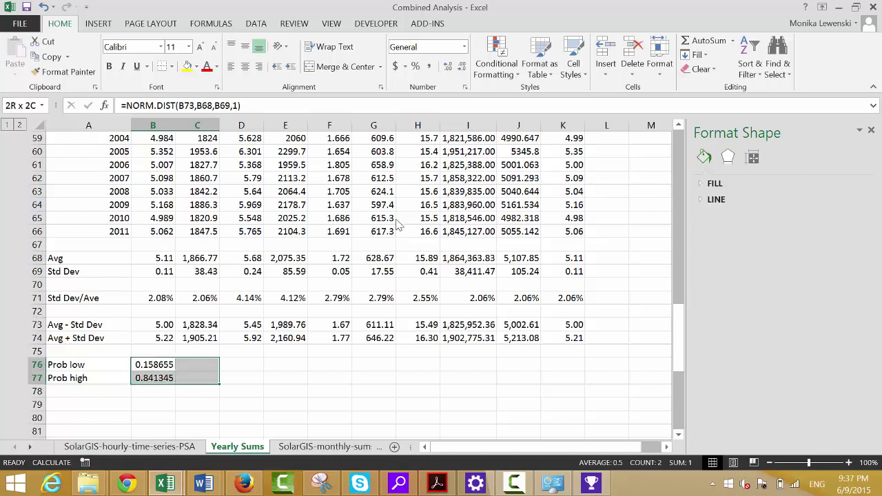
{"action": "key", "text": "shift+Right"}
{"action": "key", "text": "shift+Right"}
{"action": "key", "text": "shift+Right"}
{"action": "key", "text": "shift+Right"}
{"action": "key", "text": "shift+Right"}
{"action": "key", "text": "shift+Right"}
{"action": "key", "text": "shift+Right"}
{"action": "key", "text": "shift+Right"}
{"action": "key", "text": "shift+Right"}
{"action": "key", "text": "shift+Left"}
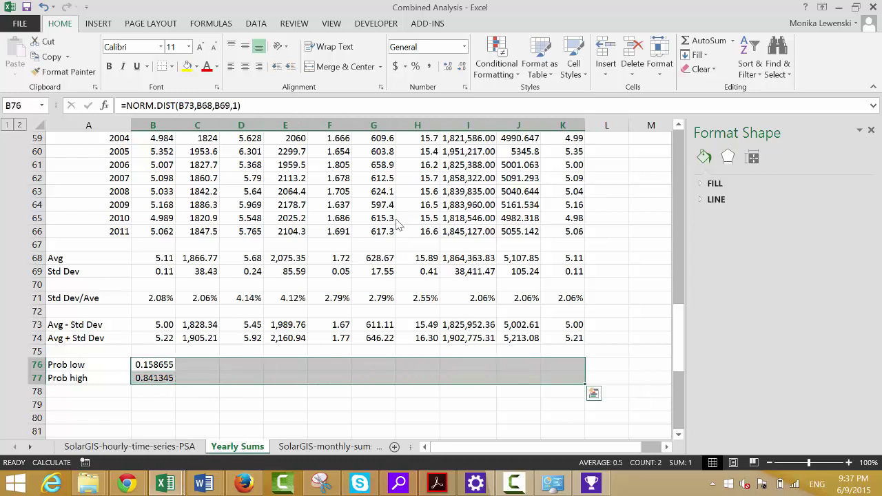
{"action": "key", "text": "ctrl+r"}
- Format the probabilities in B76:K77 as percentages with two decimal places
{"action": "key", "text": "Left"}
{"action": "key", "text": "Down"}
{"action": "key", "text": "Up"}
{"action": "key", "text": "Right"}
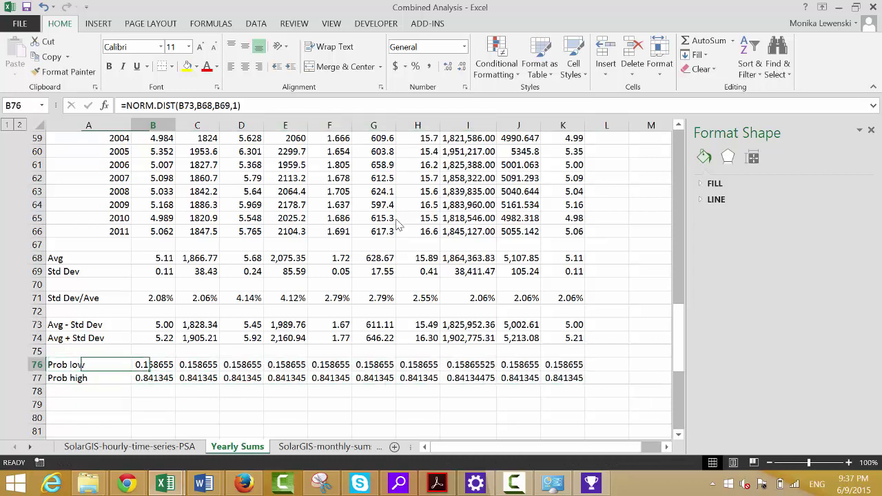
{"action": "key", "text": "shift+Down"}
{"action": "key", "text": "shift+Right"}
{"action": "key", "text": "shift+Right"}
{"action": "key", "text": "shift+Right"}
{"action": "key", "text": "shift+Right"}
{"action": "key", "text": "shift+Right"}
{"action": "key", "text": "shift+Right"}
{"action": "key", "text": "shift+Right"}
{"action": "key", "text": "shift+Right"}
{"action": "key", "text": "shift+Right"}
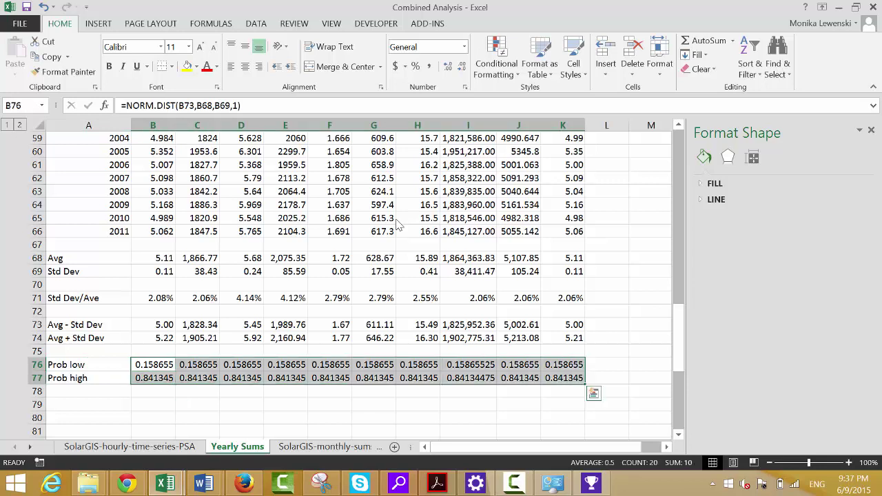
{"action": "key", "text": "ctrl+shift+5"}
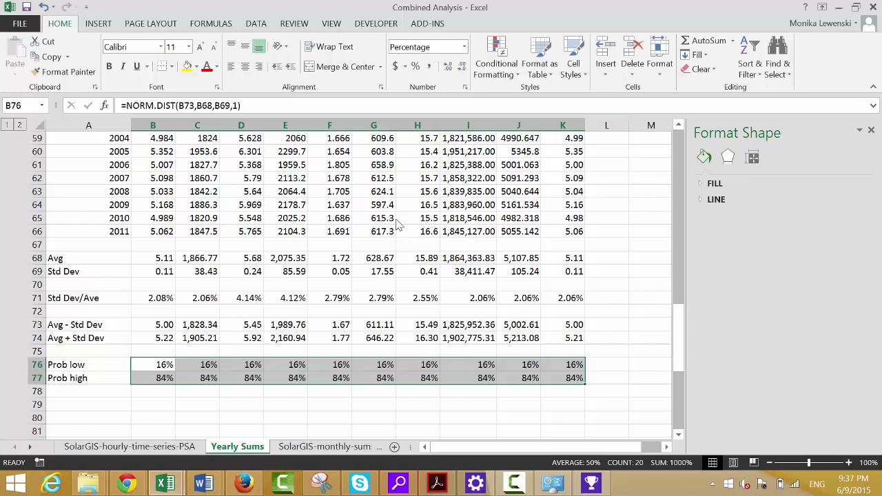
{"action": "key", "text": "alt"}
{"action": "key", "text": "alt"}
{"action": "key", "text": "alt+h"}
{"action": "key", "text": "0"}
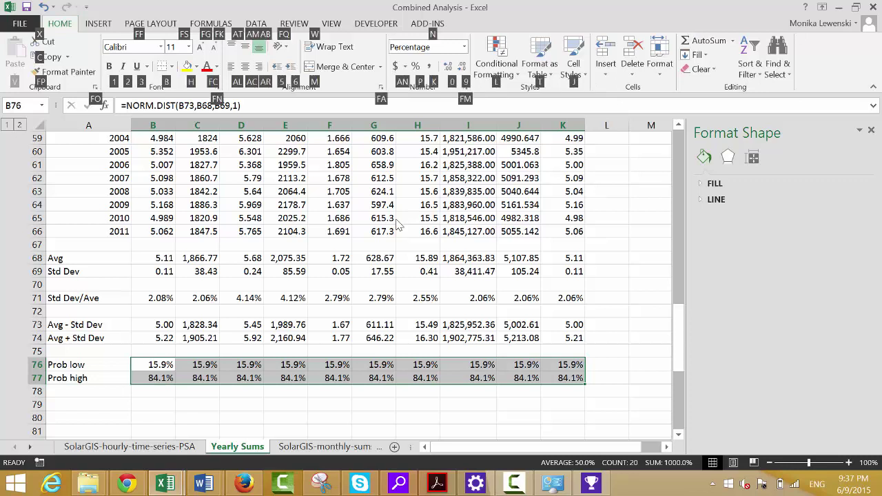
{"action": "key", "text": "0"}
- Label A79 "Total", leaving a blank row beneath the probability rows
{"action": "key", "text": "Down"}
{"action": "key", "text": "Left"}
{"action": "key", "text": "Down"}
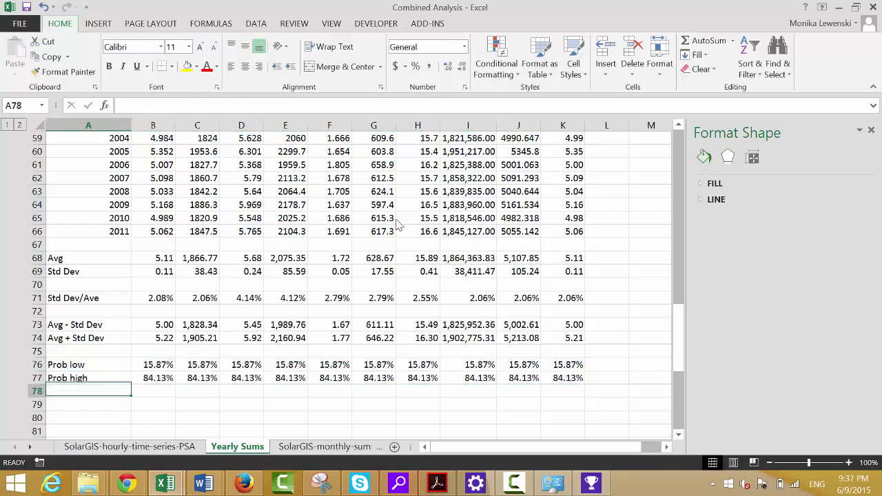
{"action": "key", "text": "Down"}
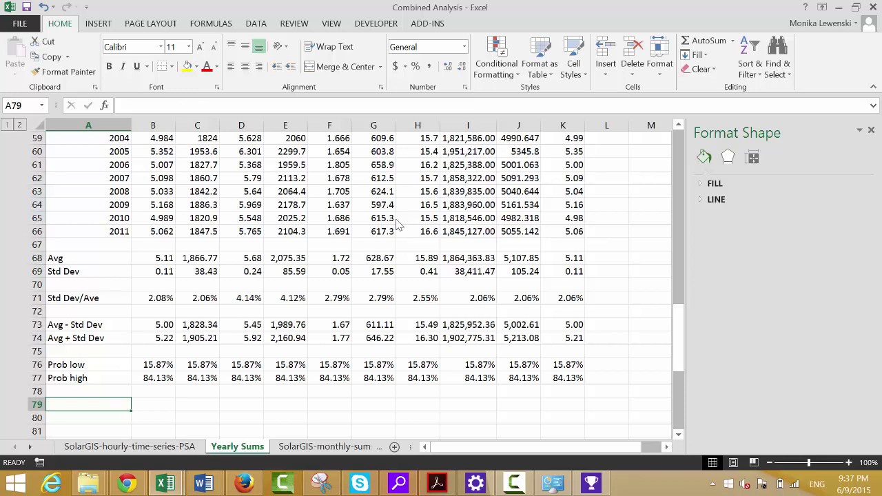
{"action": "type", "text": "Total"}
{"action": "key", "text": "Return"}
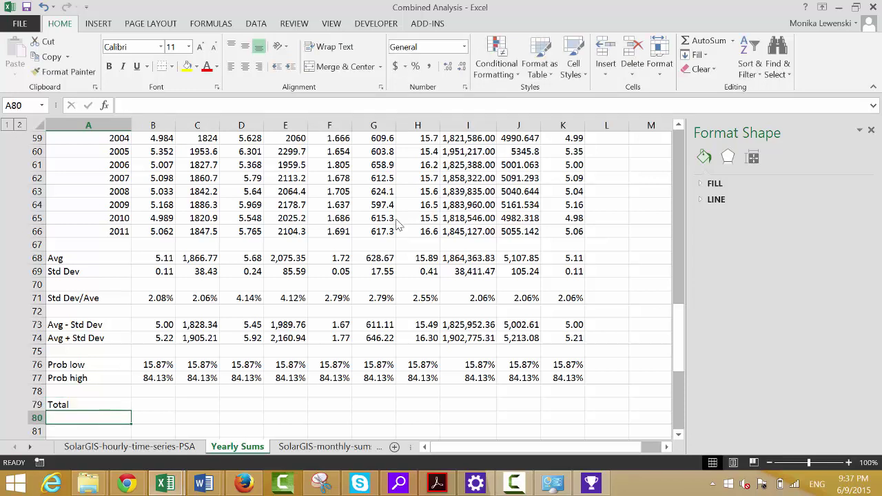
- Calculate the Total in B79 as Prob high minus Prob low with =B77-B76
{"action": "key", "text": "Up"}
{"action": "key", "text": "Right"}
{"action": "type", "text": "="}
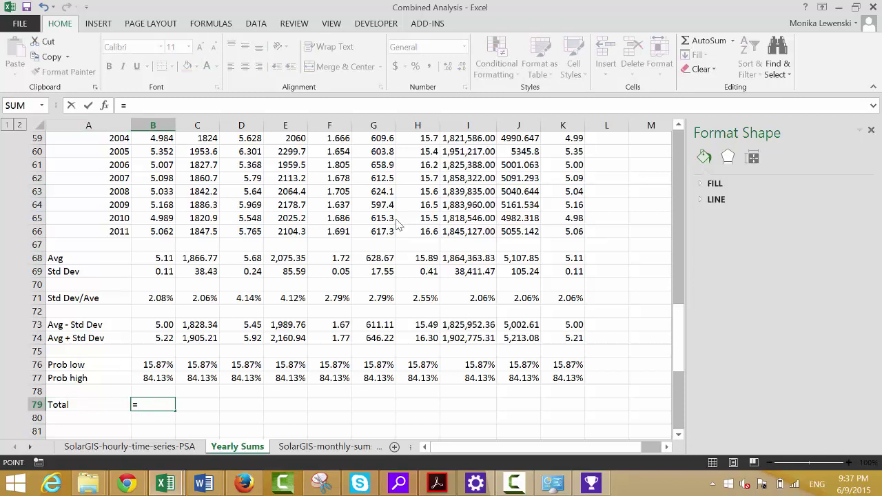
{"action": "key", "text": "Up"}
{"action": "key", "text": "Up"}
{"action": "type", "text": "-"}
{"action": "key", "text": "Up"}
{"action": "key", "text": "Up"}
{"action": "key", "text": "Up"}
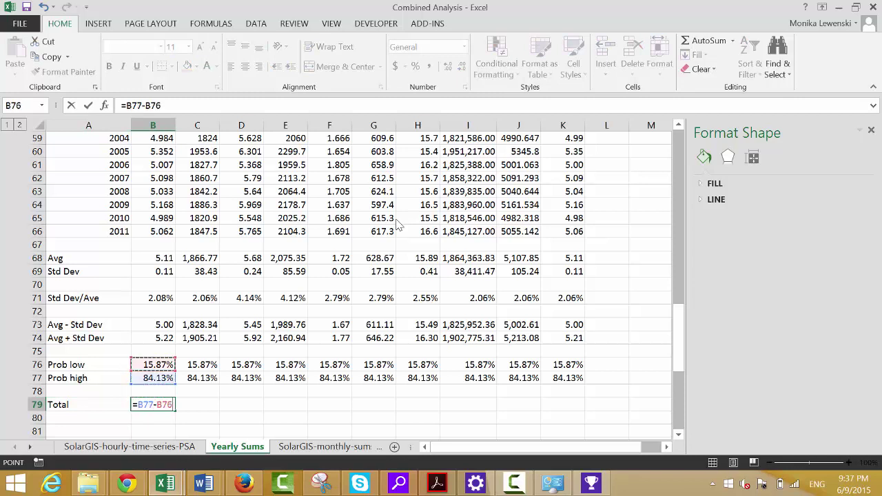
{"action": "key", "text": "Return"}
- Fill the Total formula from B79 across row 79 through column K
{"action": "key", "text": "Up"}
{"action": "key", "text": "shift+Right"}
{"action": "key", "text": "shift+Right"}
{"action": "key", "text": "shift+Right"}
{"action": "key", "text": "shift+Right"}
{"action": "key", "text": "shift+Right"}
{"action": "key", "text": "shift+Right"}
{"action": "key", "text": "shift+Right"}
{"action": "key", "text": "shift+Right"}
{"action": "key", "text": "shift+Right"}
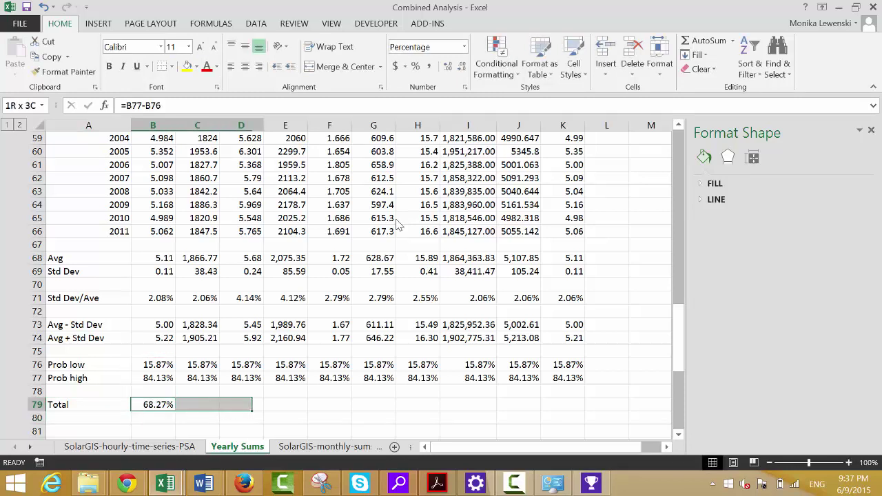
{"action": "key", "text": "ctrl+r"}
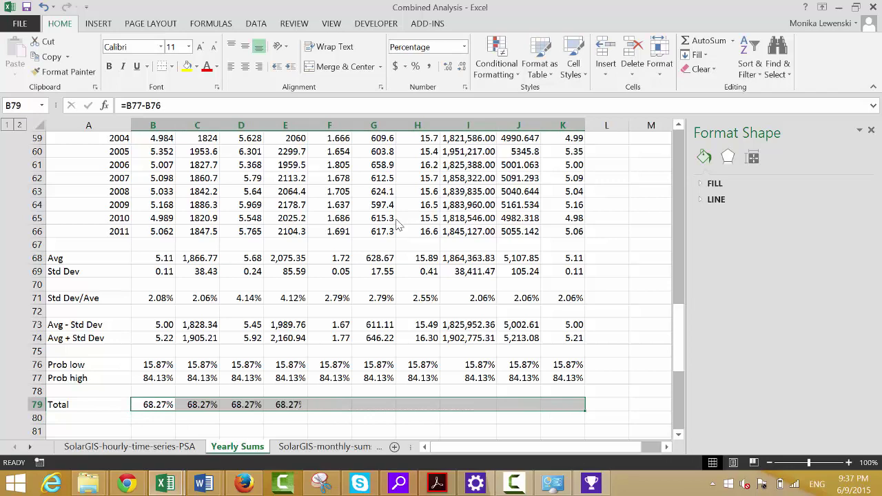
- Insert a blank column before the label column and return to A81
{"action": "key", "text": "Down"}
{"action": "key", "text": "Down"}
{"action": "key", "text": "Left"}
{"action": "scroll", "coordinate": [396, 224], "scroll_direction": "down", "scroll_amount": 1}
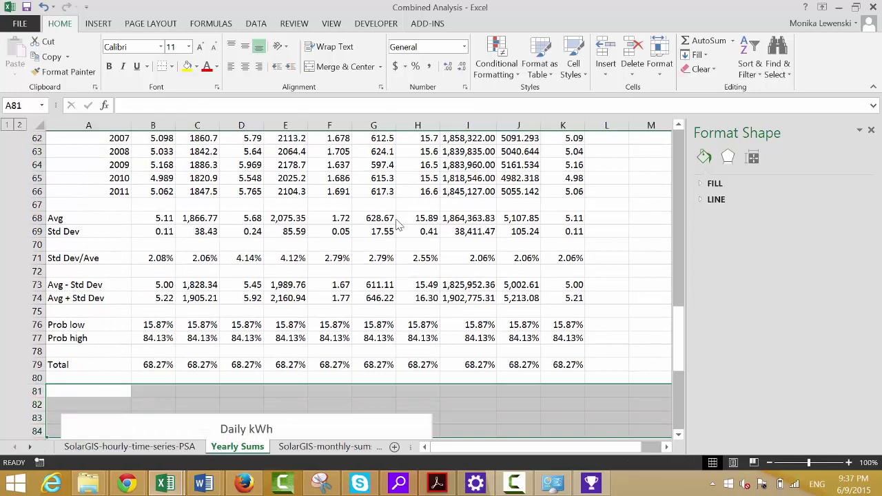
{"action": "key", "text": "Right"}
{"action": "key", "text": "Left"}
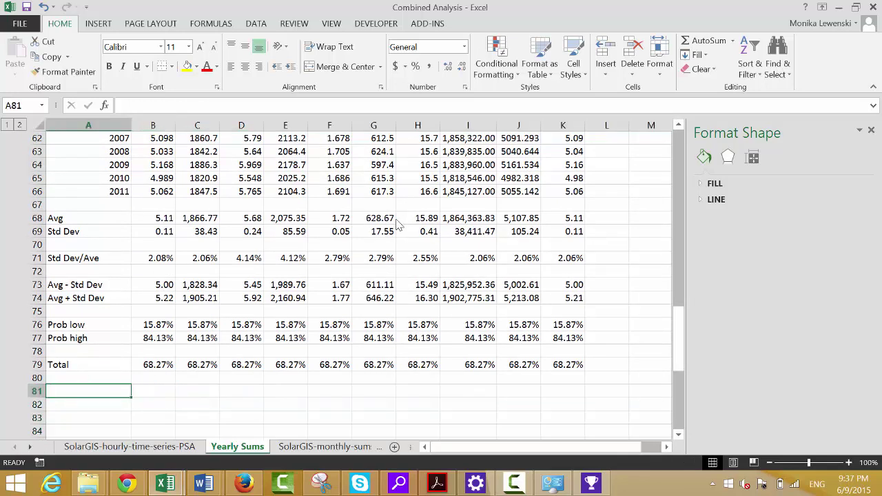
{"action": "key", "text": "ctrl+space"}
{"action": "key", "text": "ctrl+shift+plus"}
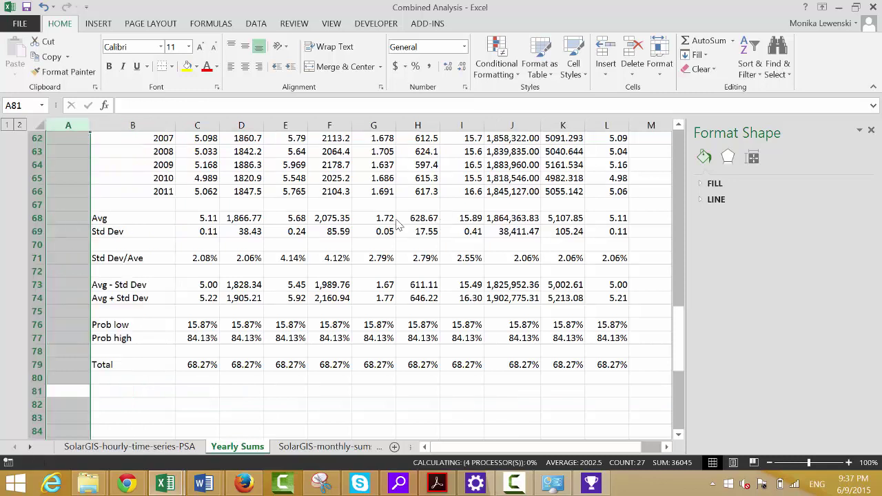
{"action": "key", "text": "Left"}
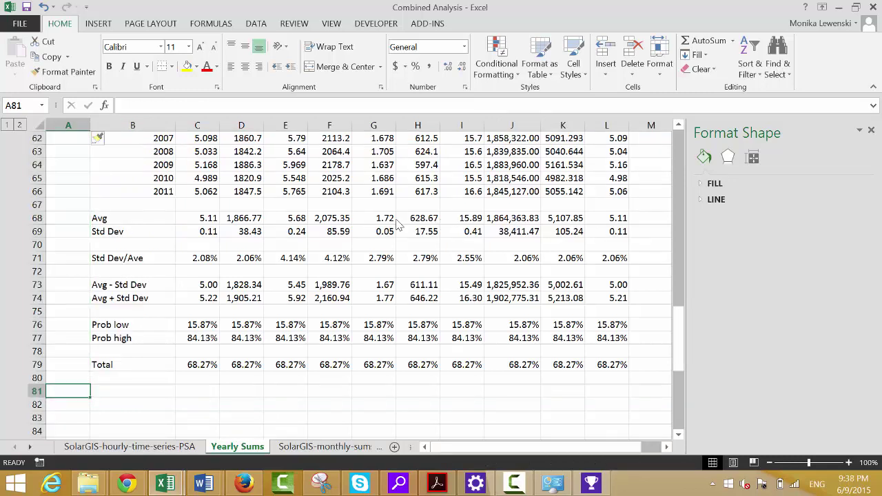
- Enter the probability levels 1%, 5% and 10% in cells A81 to A83
{"action": "type", "text": "1"}
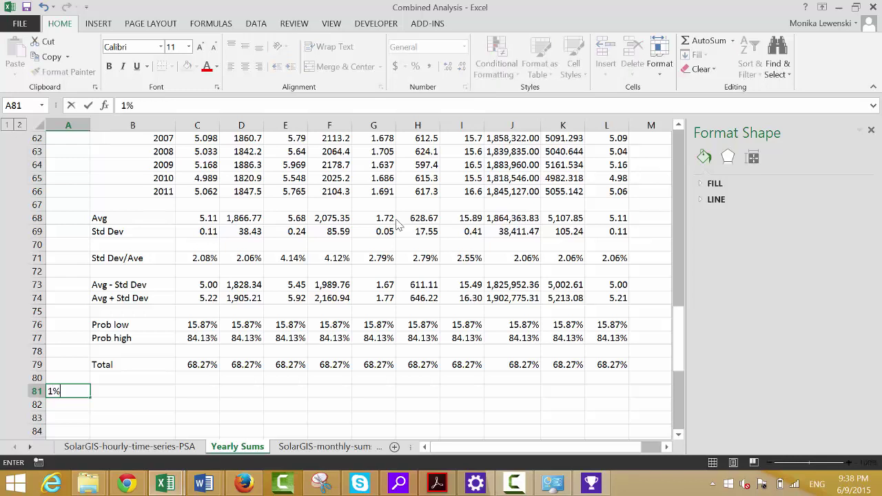
{"action": "key", "text": "Return"}
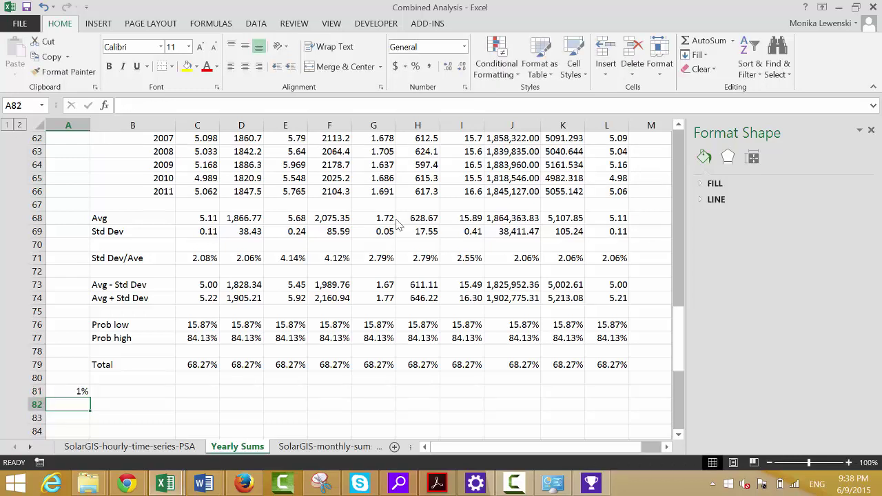
{"action": "type", "text": "5%"}
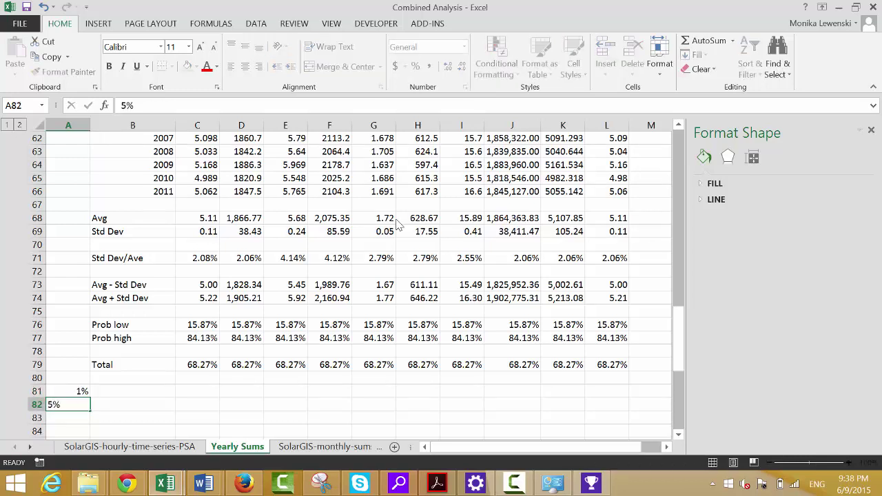
{"action": "key", "text": "Return"}
{"action": "type", "text": "10%"}
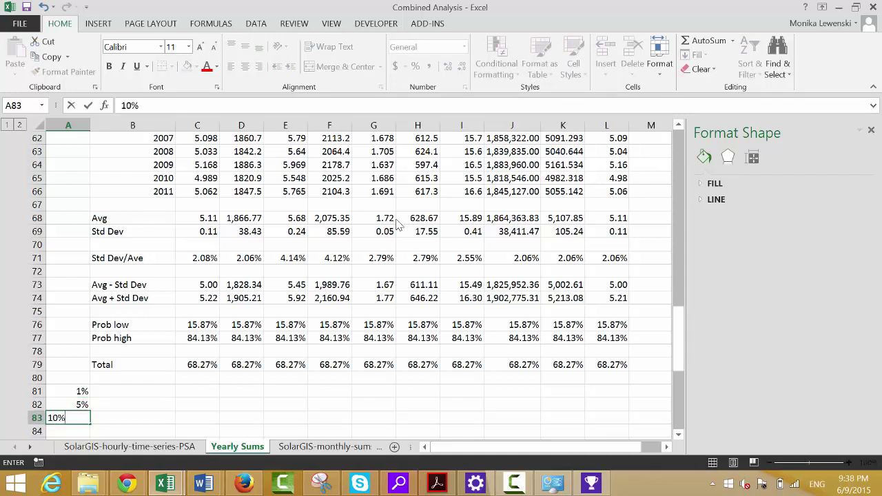
{"action": "key", "text": "Return"}
- Enter 5% in A84 and change the entry to 75%
{"action": "type", "text": "5%"}
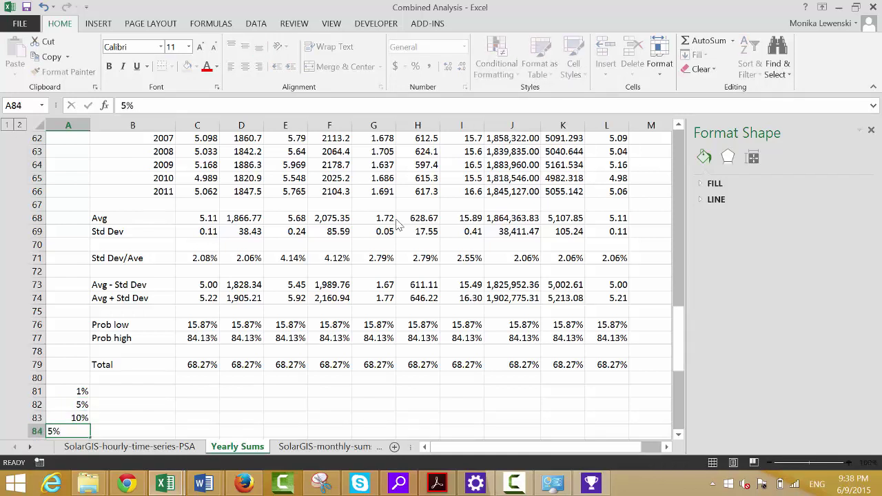
{"action": "key", "text": "Return"}
{"action": "key", "text": "Up"}
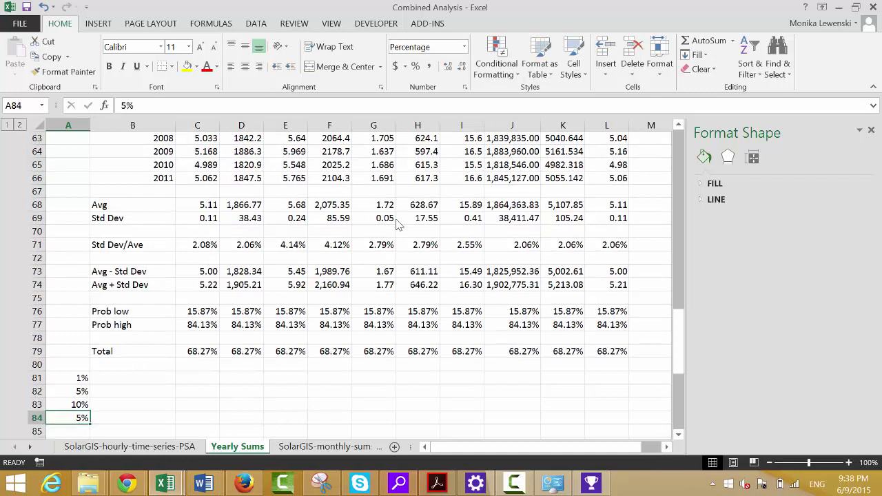
{"action": "type", "text": "7"}
{"action": "key", "text": "Return"}
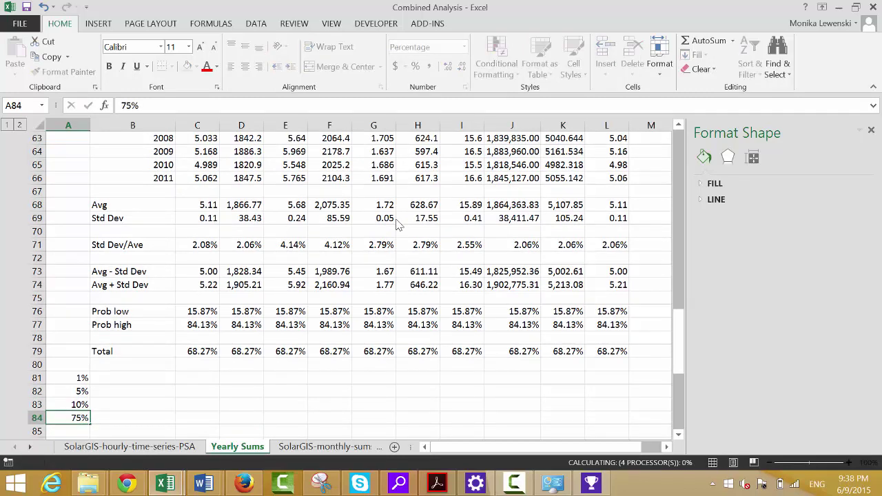
- Change the probability level in A84 to 25% and enter 50% in A85
{"action": "key", "text": "Up"}
{"action": "type", "text": "25"}
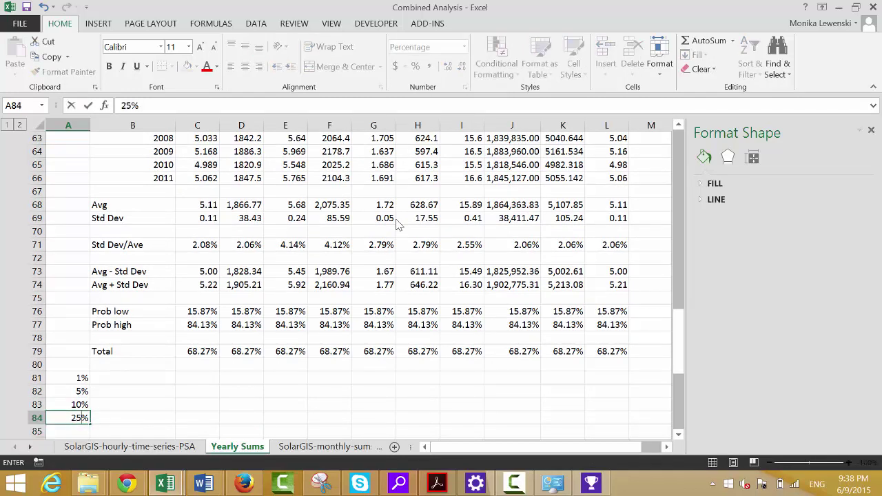
{"action": "key", "text": "Return"}
{"action": "type", "text": "50"}
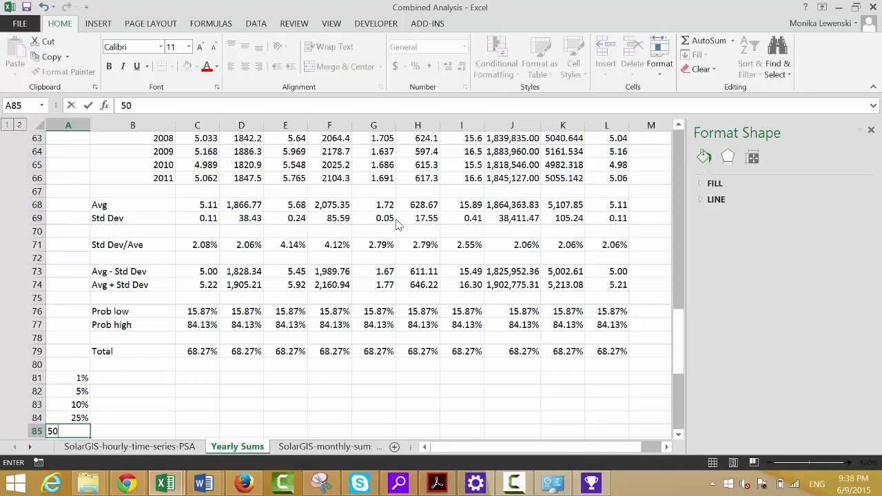
{"action": "key", "text": "Return"}
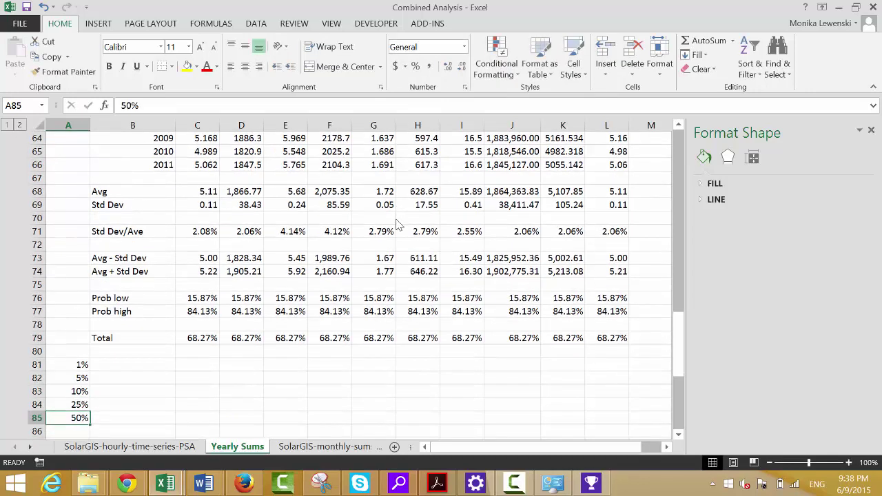
- Label the 1% probability level as P99 in B81
{"action": "key", "text": "Up"}
{"action": "key", "text": "Up"}
{"action": "key", "text": "Up"}
{"action": "key", "text": "Up"}
{"action": "key", "text": "Up"}
{"action": "key", "text": "Right"}
{"action": "type", "text": "P99"}
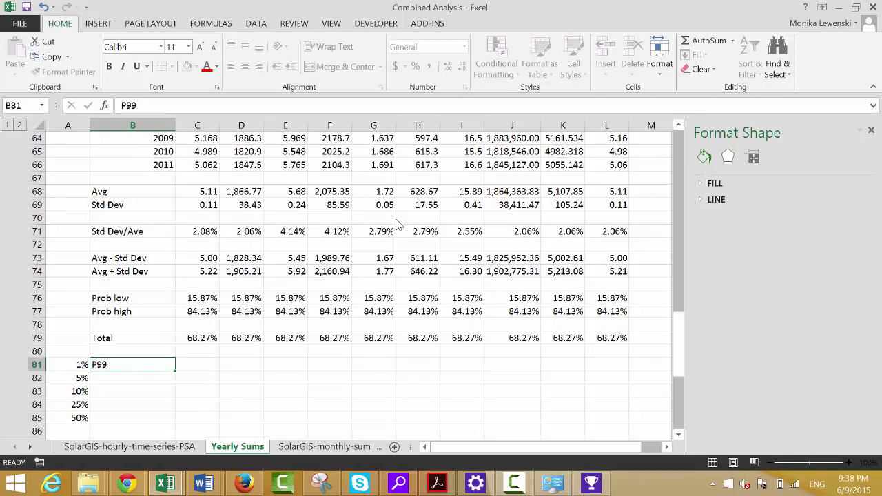
{"action": "key", "text": "Return"}
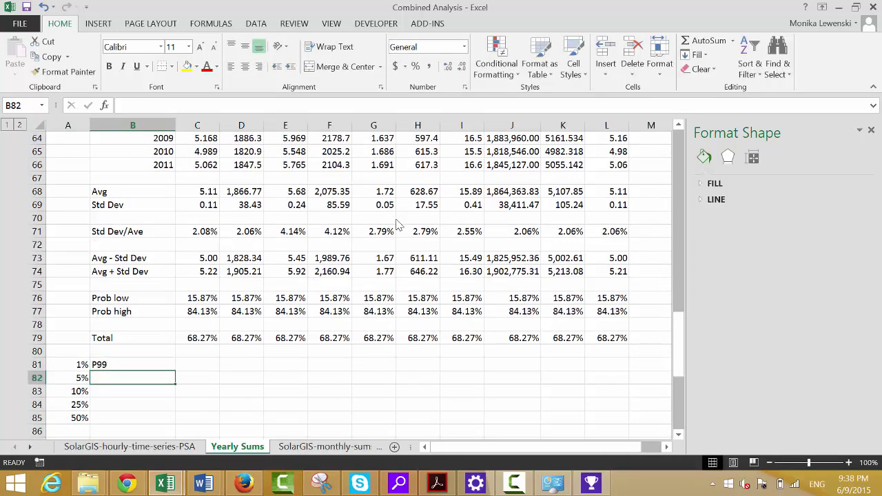
{"action": "key", "text": "alt+Tab"}
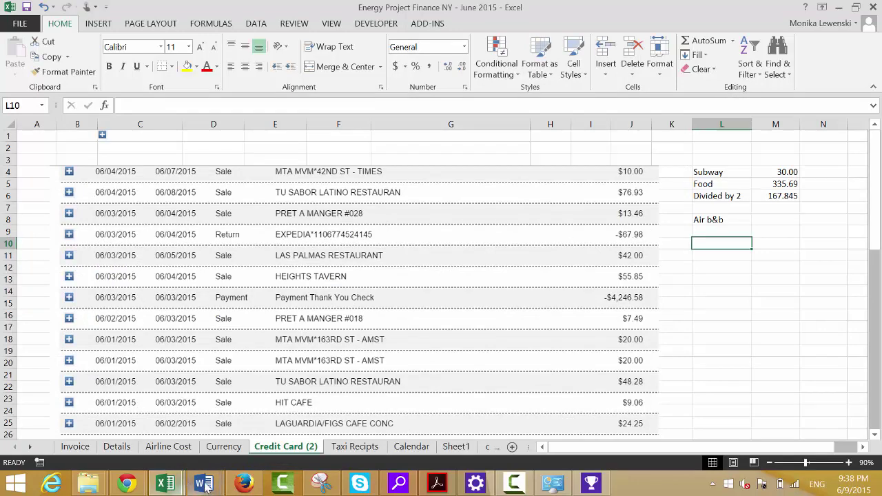
{"action": "mouse_move", "coordinate": [166, 484]}
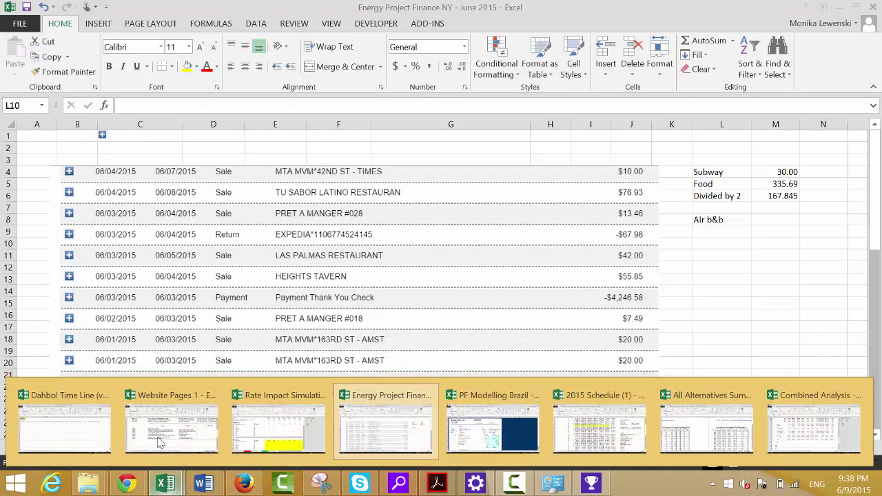
{"action": "left_click", "coordinate": [780, 430]}
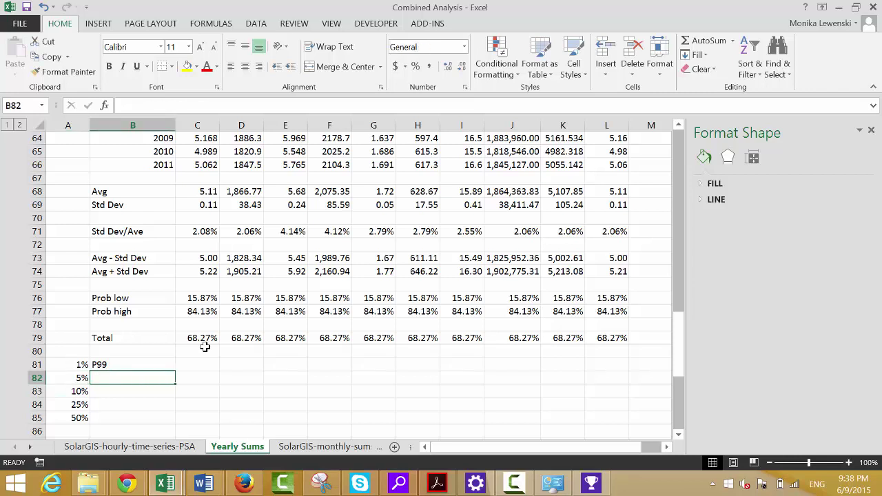
- Label the remaining probability levels P95, P90, P75 and P50 in cells B82 to B85
{"action": "type", "text": "P99"}
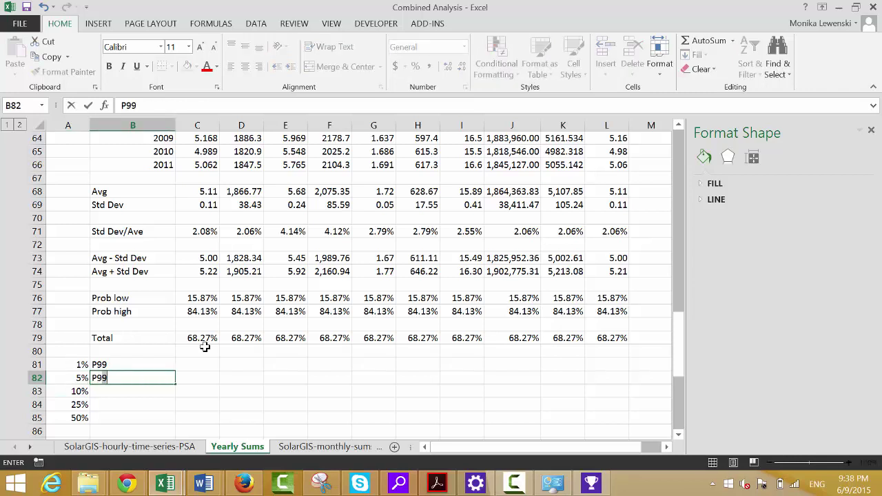
{"action": "key", "text": "Return"}
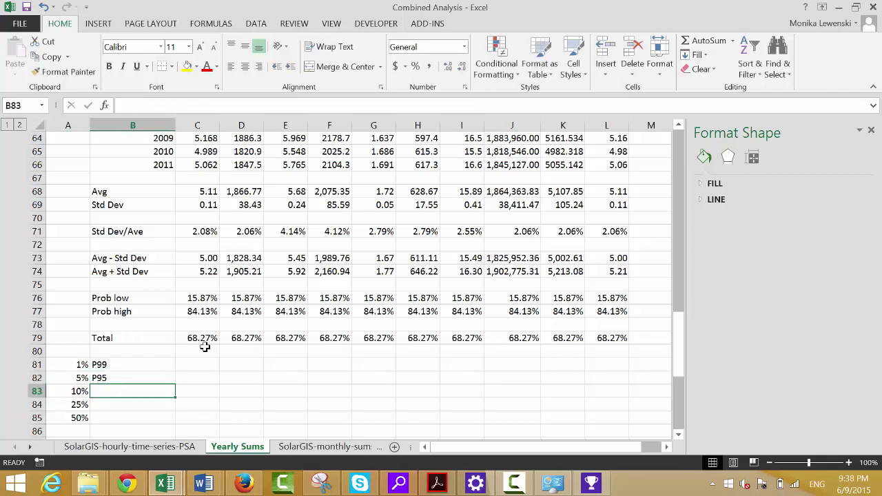
{"action": "type", "text": "P90"}
{"action": "key", "text": "Return"}
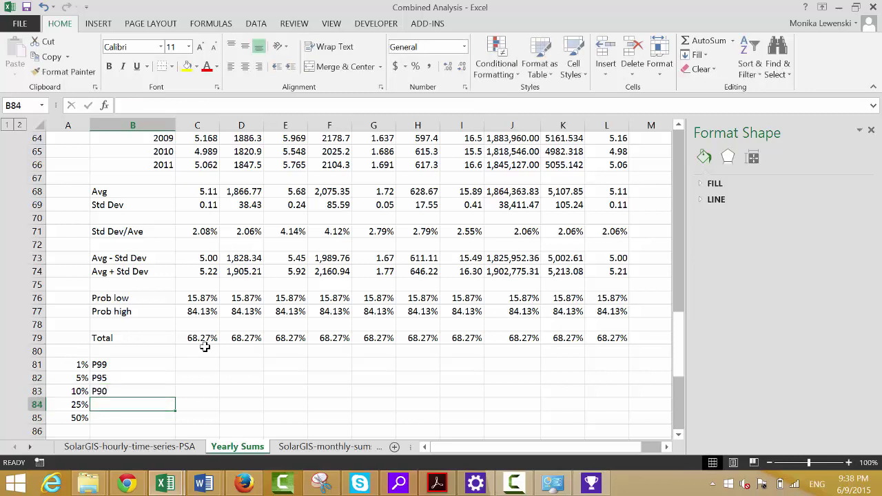
{"action": "type", "text": "P"}
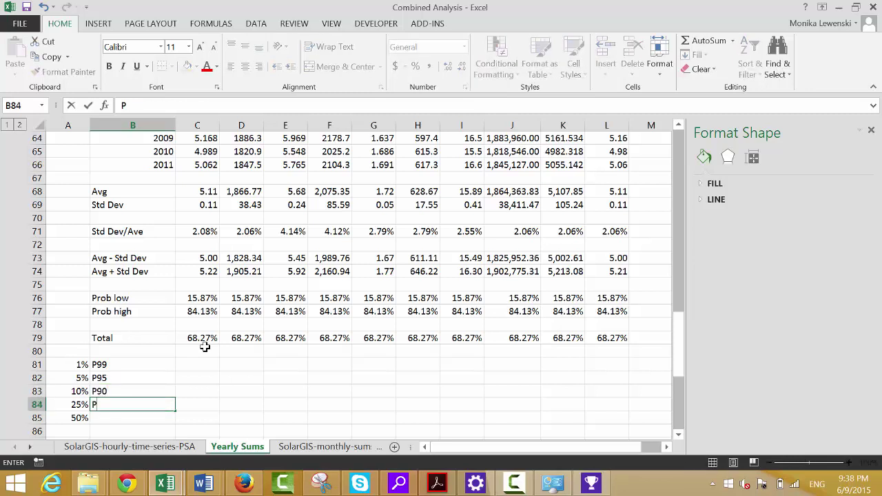
{"action": "type", "text": "75"}
{"action": "key", "text": "Return"}
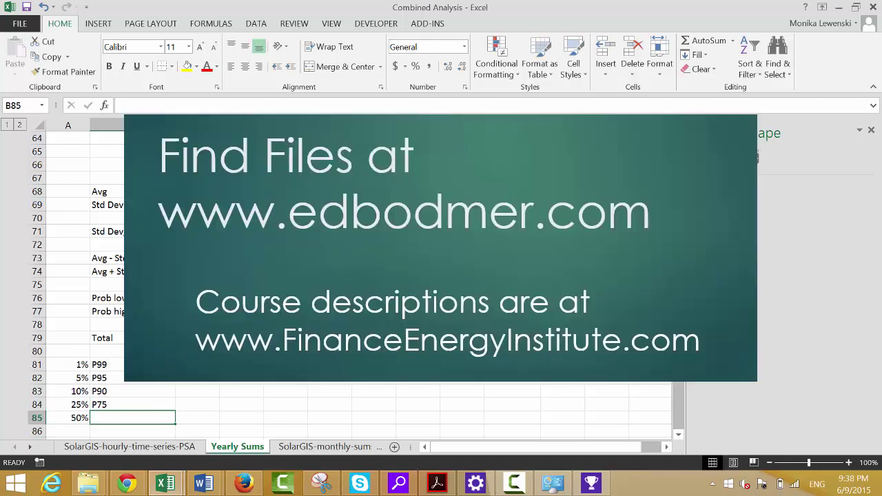
{"action": "type", "text": "P"}
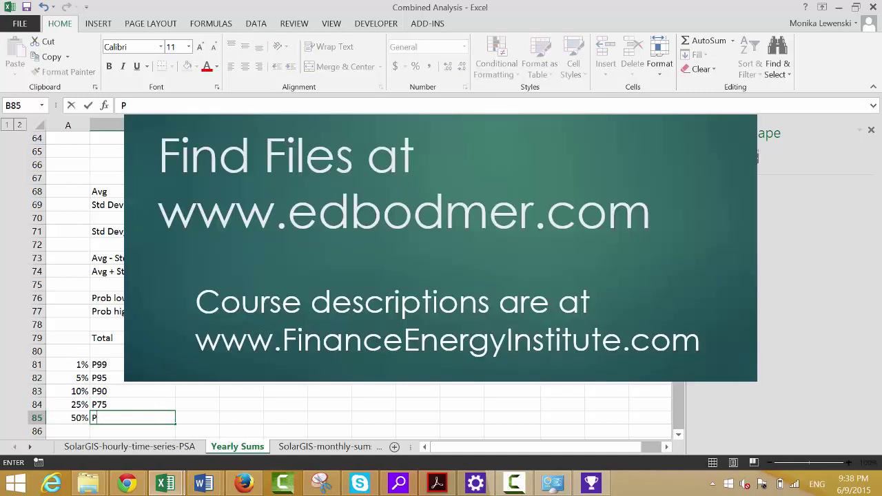
{"action": "type", "text": "50"}
- Start a NORM.INV formula in C81, beside the P99 label
{"action": "key", "text": "Up"}
{"action": "key", "text": "Up"}
{"action": "key", "text": "Up"}
{"action": "key", "text": "Up"}
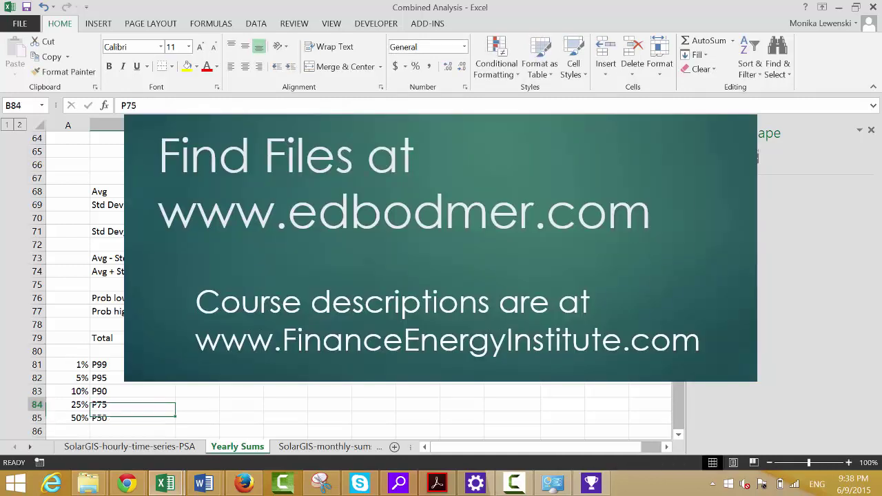
{"action": "key", "text": "Right"}
{"action": "type", "text": "=no"}
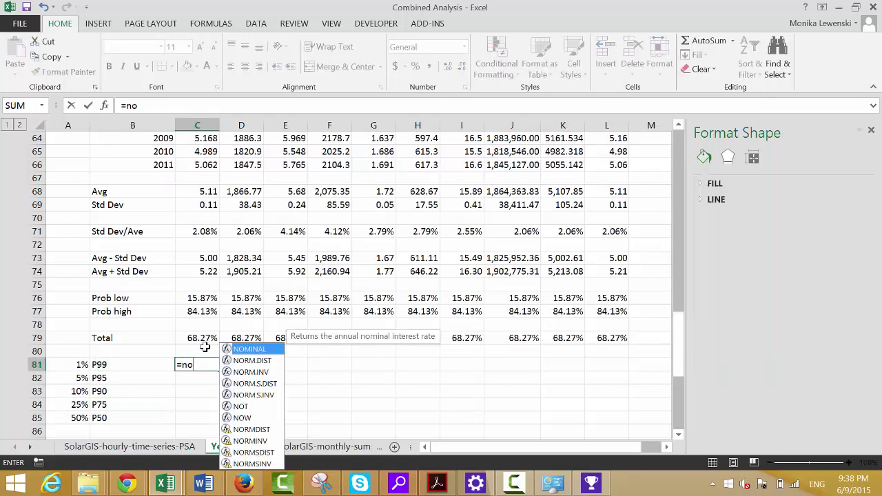
{"action": "key", "text": "Down"}
{"action": "key", "text": "Down"}
{"action": "key", "text": "Down"}
{"action": "key", "text": "Down"}
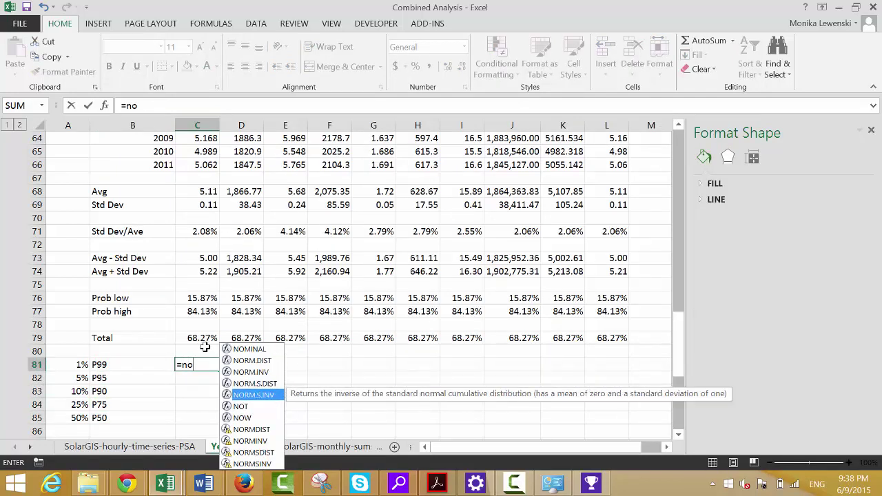
{"action": "key", "text": "Tab"}
{"action": "key", "text": "BackSpace"}
{"action": "key", "text": "BackSpace"}
{"action": "key", "text": "BackSpace"}
{"action": "key", "text": "BackSpace"}
{"action": "key", "text": "BackSpace"}
{"action": "key", "text": "BackSpace"}
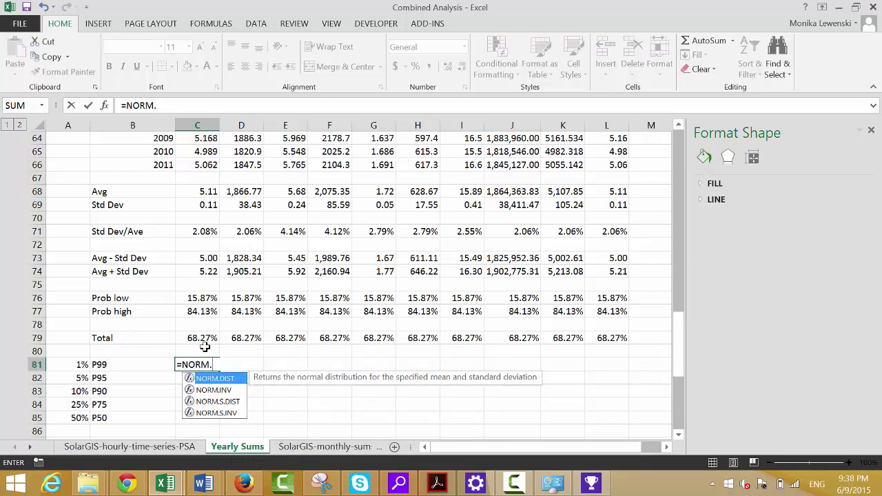
{"action": "key", "text": "Down"}
{"action": "key", "text": "Tab"}
- Use the 1% level in A81 as the NORM.INV probability, with its column locked as $A81
{"action": "key", "text": "Up"}
{"action": "key", "text": "Left"}
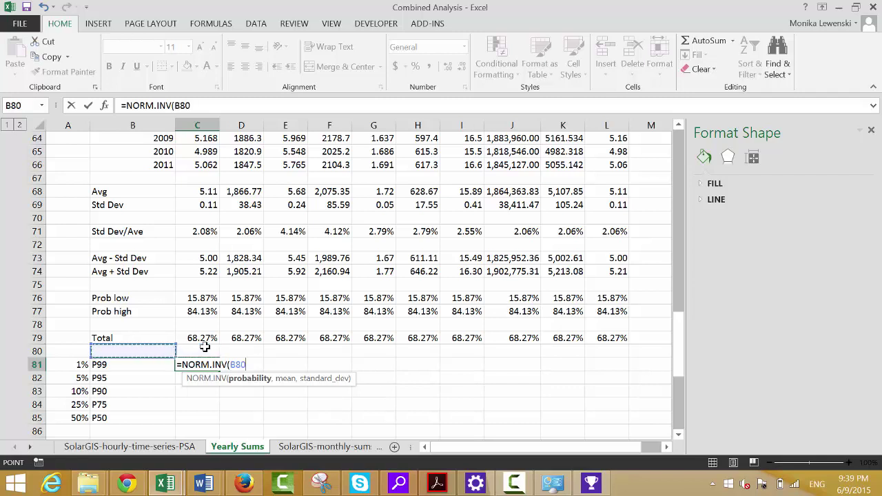
{"action": "key", "text": "Down"}
{"action": "key", "text": "Left"}
{"action": "key", "text": "F4"}
{"action": "key", "text": "F4"}
{"action": "key", "text": "F4"}
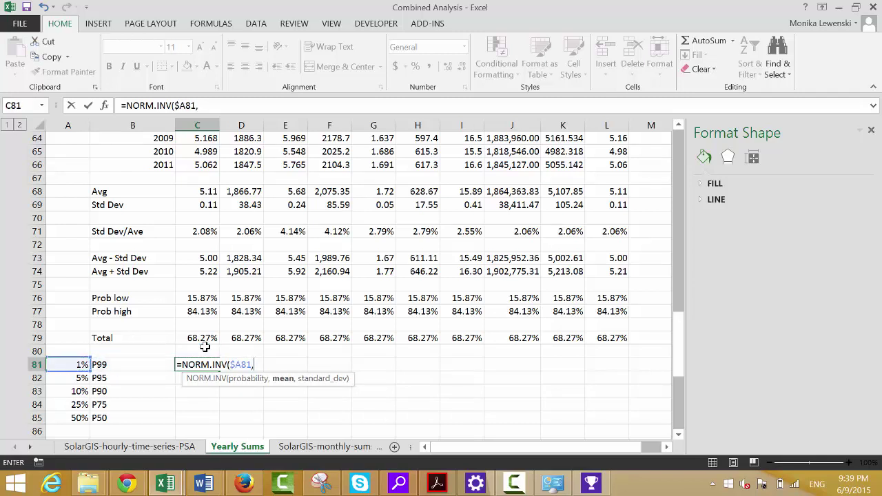
{"action": "type", "text": ","}
- Use the average in C68 as the NORM.INV mean, with its row locked as C$68
{"action": "key", "text": "Up"}
{"action": "key", "text": "Up"}
{"action": "key", "text": "Up"}
{"action": "key", "text": "Up"}
{"action": "key", "text": "Up"}
{"action": "key", "text": "Up"}
{"action": "key", "text": "Up"}
{"action": "key", "text": "Up"}
{"action": "key", "text": "Up"}
{"action": "key", "text": "Up"}
{"action": "key", "text": "Up"}
{"action": "key", "text": "Up"}
{"action": "key", "text": "Up"}
{"action": "key", "text": "Up"}
{"action": "key", "text": "Down"}
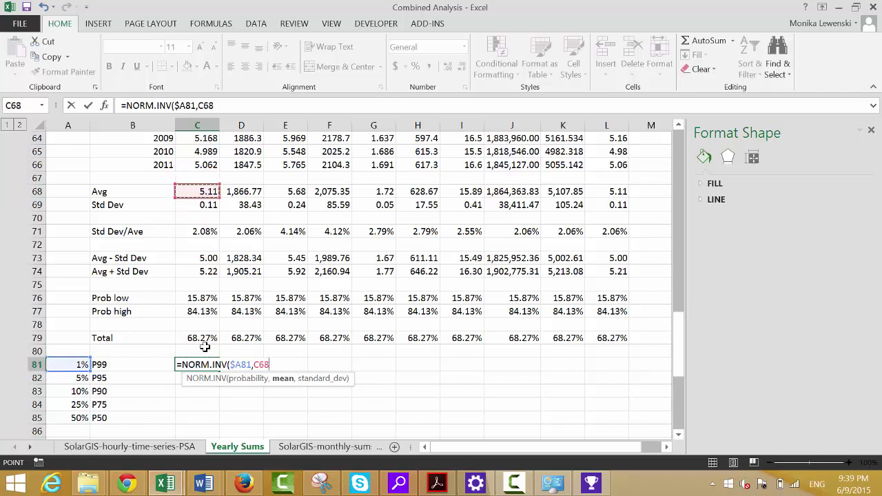
{"action": "key", "text": "F4"}
{"action": "key", "text": "F4"}
{"action": "type", "text": ","}
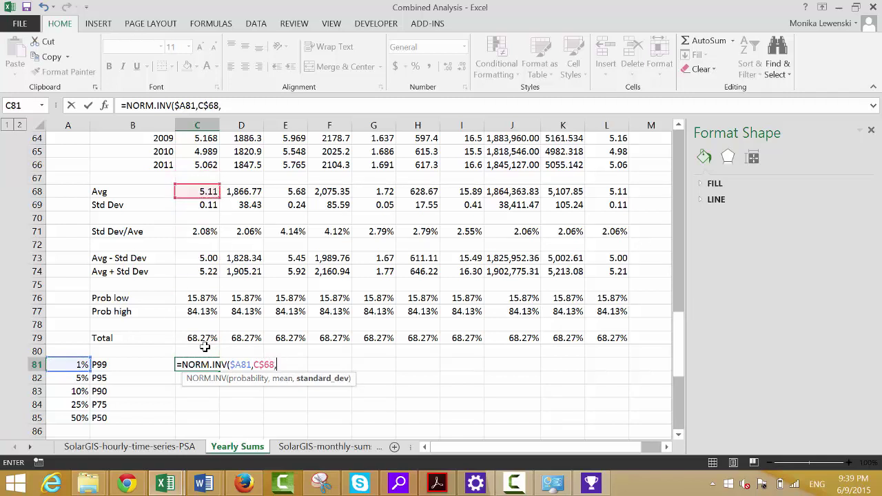
- Complete the formula with the row-locked standard deviation C$69 and format C81 as a number with two decimals
{"action": "key", "text": "Up"}
{"action": "key", "text": "Up"}
{"action": "key", "text": "Up"}
{"action": "key", "text": "Up"}
{"action": "key", "text": "Up"}
{"action": "key", "text": "Up"}
{"action": "key", "text": "Up"}
{"action": "key", "text": "Up"}
{"action": "key", "text": "Up"}
{"action": "key", "text": "Up"}
{"action": "key", "text": "Up"}
{"action": "key", "text": "Up"}
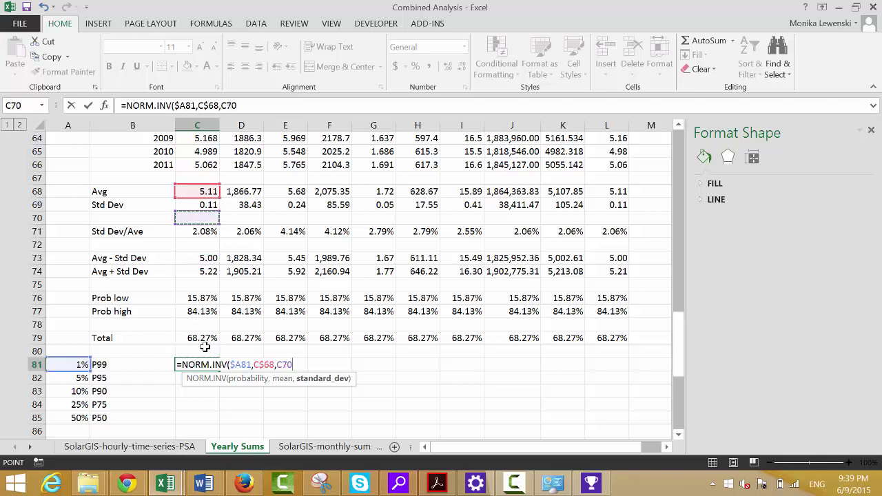
{"action": "key", "text": "F4"}
{"action": "key", "text": "F4"}
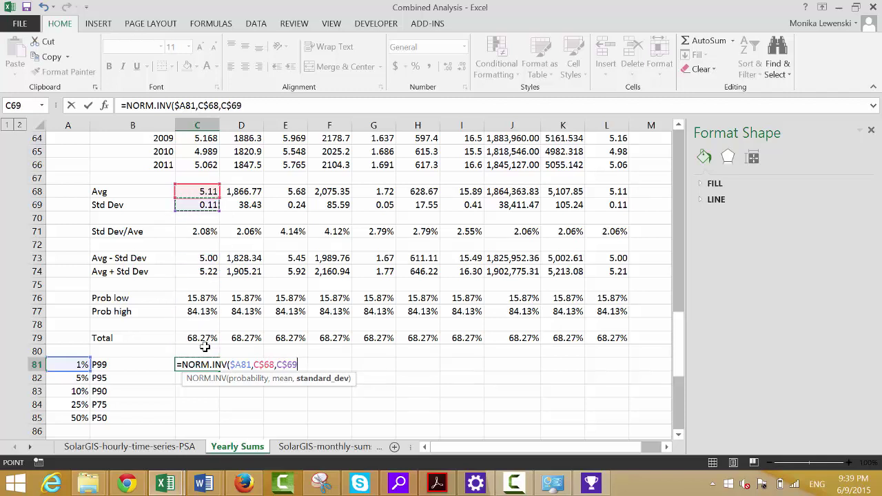
{"action": "key", "text": "Return"}
{"action": "key", "text": "Up"}
{"action": "key", "text": "ctrl+shift+1"}
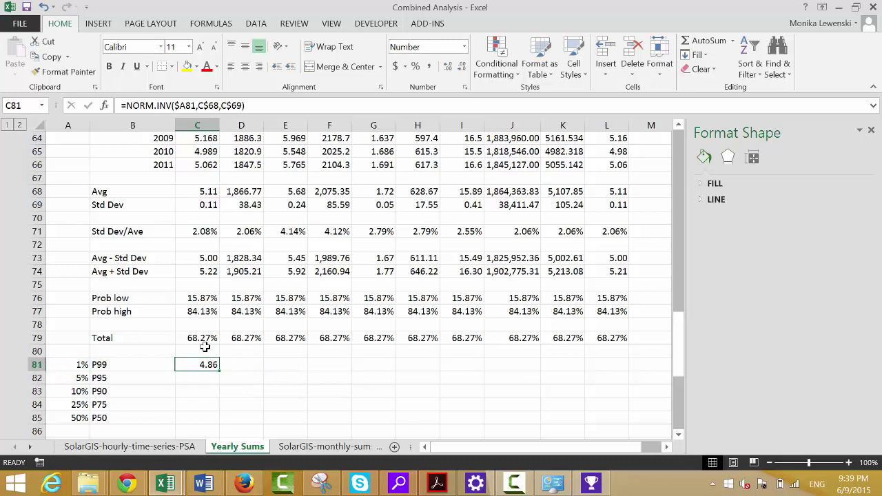
- Fill the NORM.INV formula from C81 down to C85
{"action": "key", "text": "shift+Down"}
{"action": "key", "text": "shift+Down"}
{"action": "key", "text": "shift+Down"}
{"action": "key", "text": "shift+Down"}
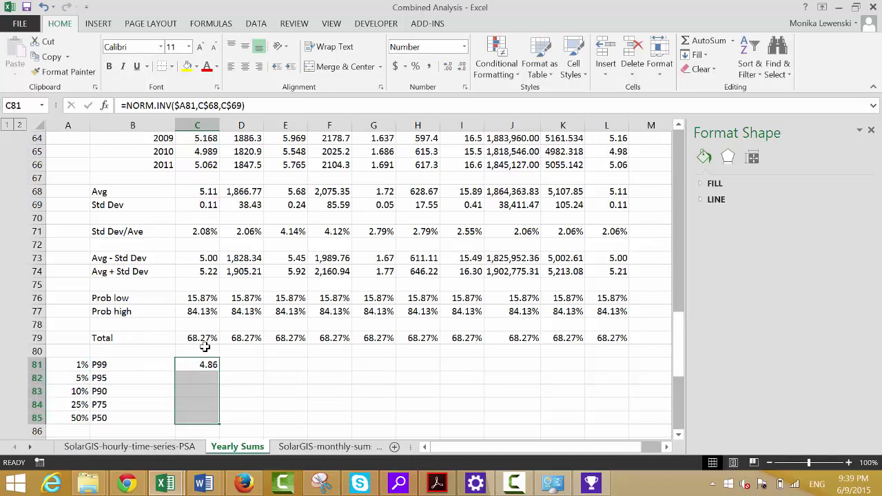
{"action": "key", "text": "ctrl+d"}
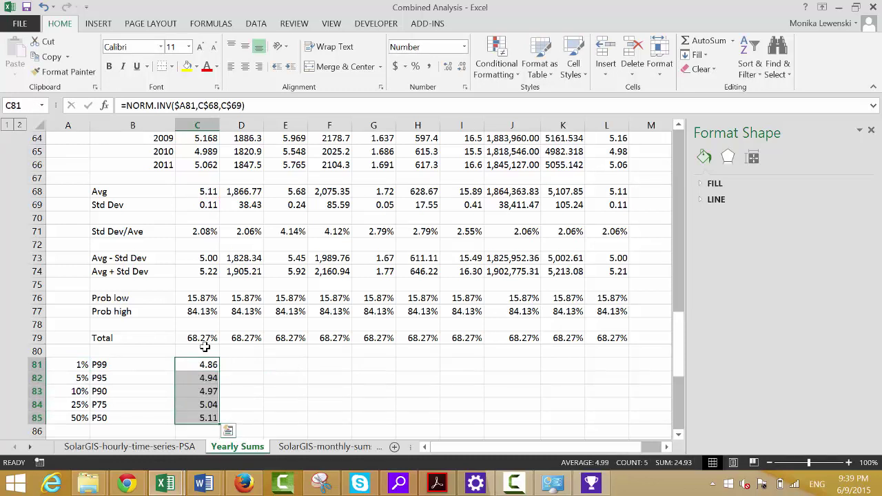
- Fill the NORM.INV formulas in C81:C85 across through column L
{"action": "key", "text": "shift+Right"}
{"action": "key", "text": "shift+Right"}
{"action": "key", "text": "shift+Right"}
{"action": "key", "text": "shift+Right"}
{"action": "key", "text": "shift+Right"}
{"action": "key", "text": "shift+Right"}
{"action": "key", "text": "shift+Right"}
{"action": "key", "text": "shift+Right"}
{"action": "key", "text": "shift+Right"}
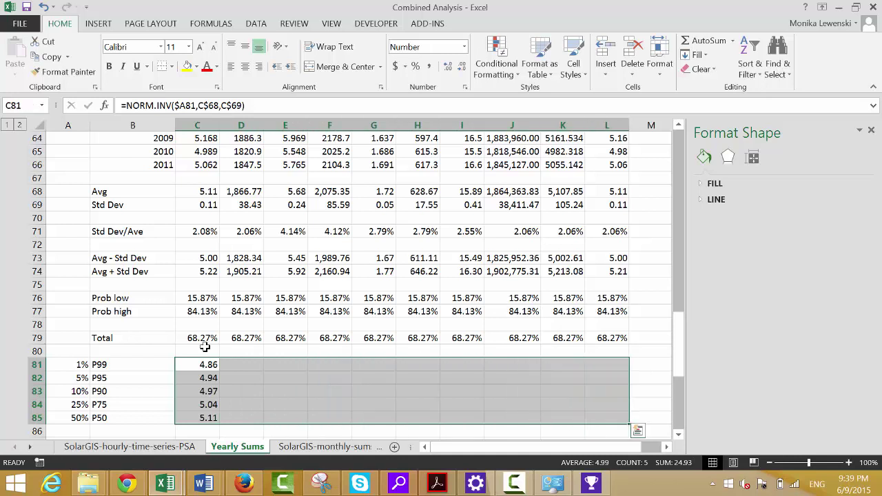
{"action": "key", "text": "ctrl+r"}
- Examine the P50 results across row 85 for all irradiation columns
{"action": "key", "text": "Home"}
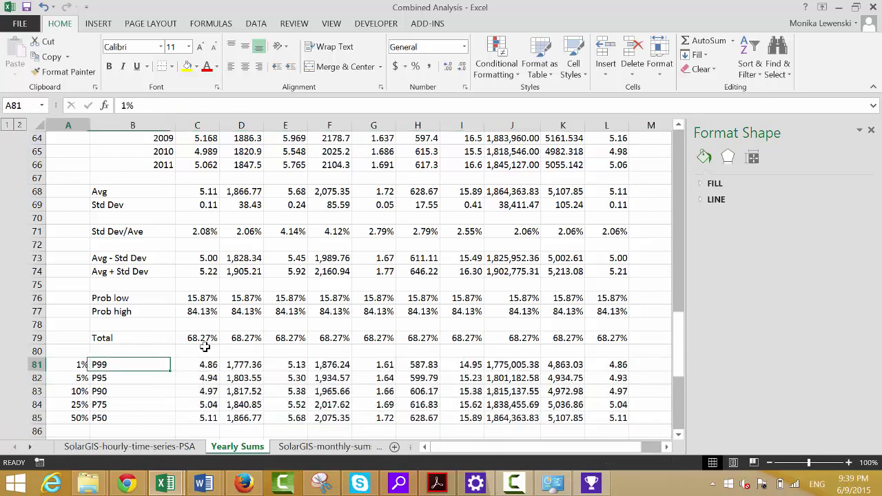
{"action": "key", "text": "Down"}
{"action": "key", "text": "Down"}
{"action": "key", "text": "Down"}
{"action": "key", "text": "Down"}
{"action": "key", "text": "Right"}
{"action": "key", "text": "Right"}
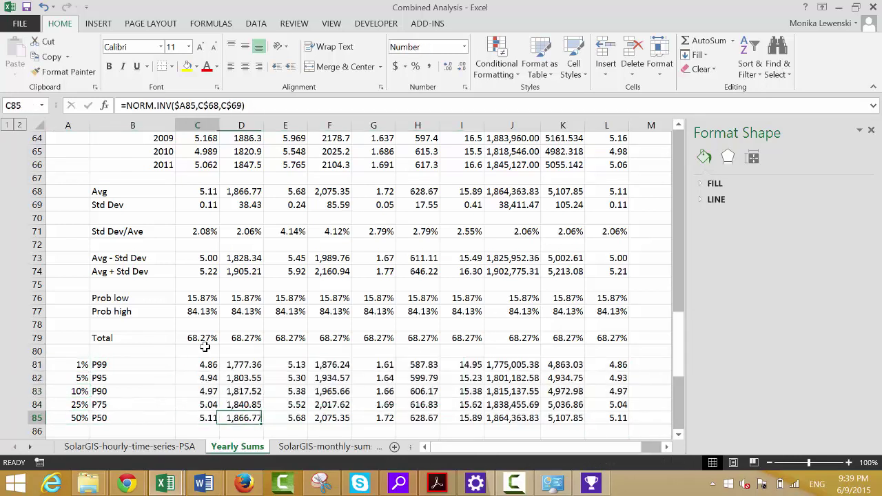
{"action": "key", "text": "Right"}
{"action": "key", "text": "Right"}
{"action": "key", "text": "Right"}
{"action": "key", "text": "Right"}
{"action": "key", "text": "Right"}
{"action": "key", "text": "Right"}
{"action": "key", "text": "Right"}
{"action": "key", "text": "Right"}
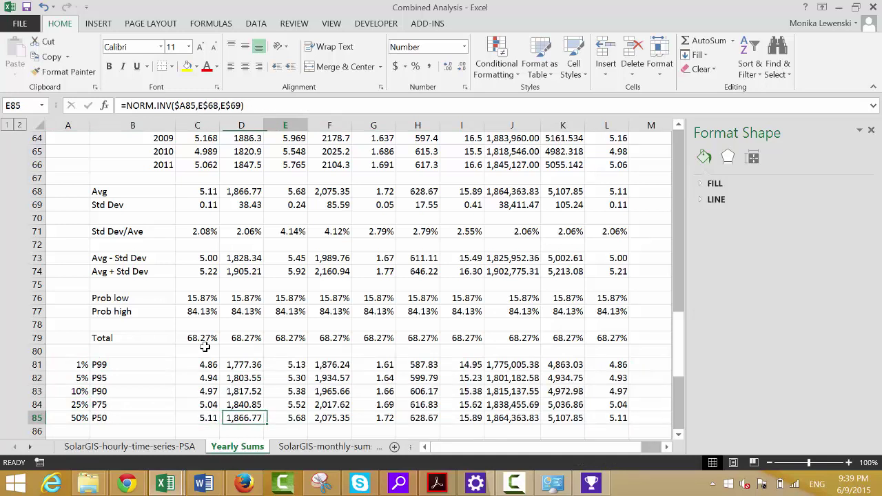
{"action": "key", "text": "Left"}
{"action": "key", "text": "Left"}
{"action": "key", "text": "Left"}
{"action": "key", "text": "Left"}
{"action": "key", "text": "Left"}
{"action": "key", "text": "Left"}
{"action": "key", "text": "Left"}
{"action": "key", "text": "Left"}
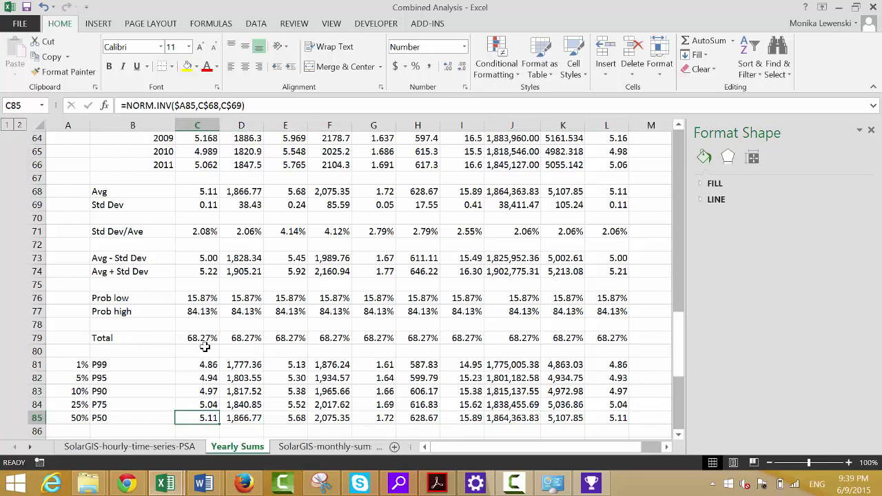
- Review the P99 to P50 values and their formulas in C81 to C85
{"action": "key", "text": "Up"}
{"action": "key", "text": "Up"}
{"action": "key", "text": "Up"}
{"action": "key", "text": "Up"}
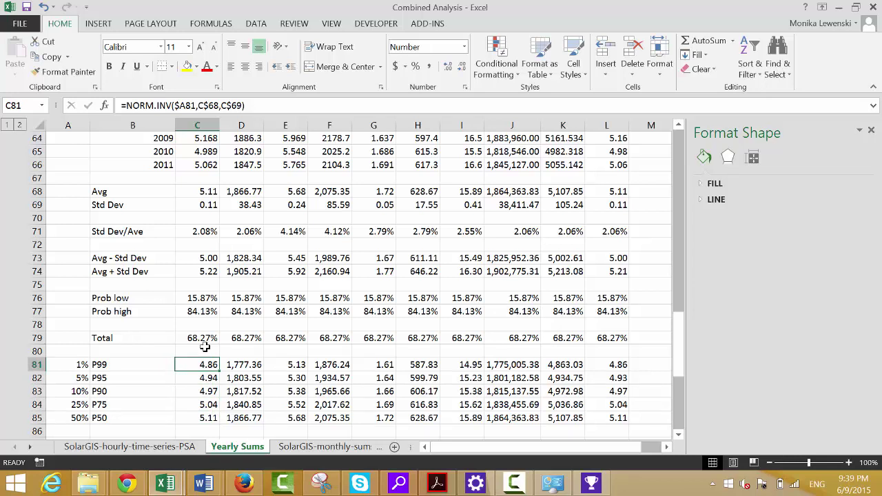
{"action": "key", "text": "Down"}
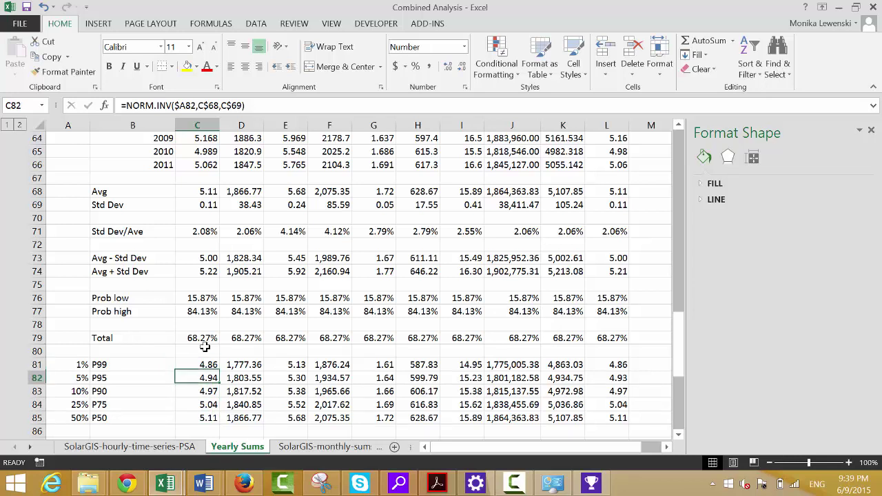
{"action": "key", "text": "Down"}
{"action": "key", "text": "Up"}
{"action": "key", "text": "Down"}
{"action": "key", "text": "Down"}
{"action": "key", "text": "Down"}
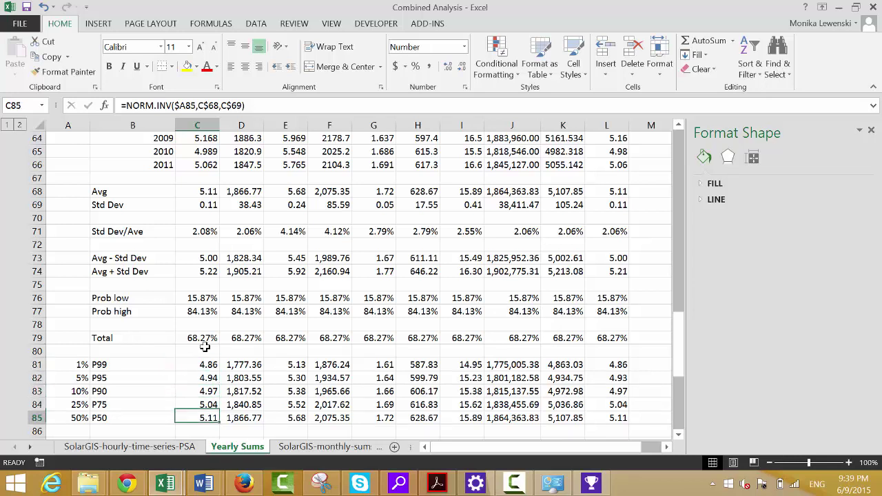
- Review the P50 values across row 85 of the yearly table, out past column L and back to column A
{"action": "key", "text": "Right"}
{"action": "key", "text": "Right"}
{"action": "key", "text": "Right"}
{"action": "key", "text": "Right"}
{"action": "key", "text": "Right"}
{"action": "key", "text": "Right"}
{"action": "key", "text": "Right"}
{"action": "key", "text": "Right"}
{"action": "key", "text": "Right"}
{"action": "key", "text": "Right"}
{"action": "key", "text": "Right"}
{"action": "key", "text": "Right"}
{"action": "key", "text": "Left"}
{"action": "key", "text": "Left"}
{"action": "key", "text": "Left"}
{"action": "key", "text": "Left"}
{"action": "key", "text": "Left"}
{"action": "key", "text": "Left"}
{"action": "key", "text": "Left"}
{"action": "key", "text": "Left"}
{"action": "key", "text": "Left"}
{"action": "key", "text": "Left"}
{"action": "key", "text": "Left"}
{"action": "key", "text": "Left"}
{"action": "key", "text": "Left"}
{"action": "key", "text": "Left"}
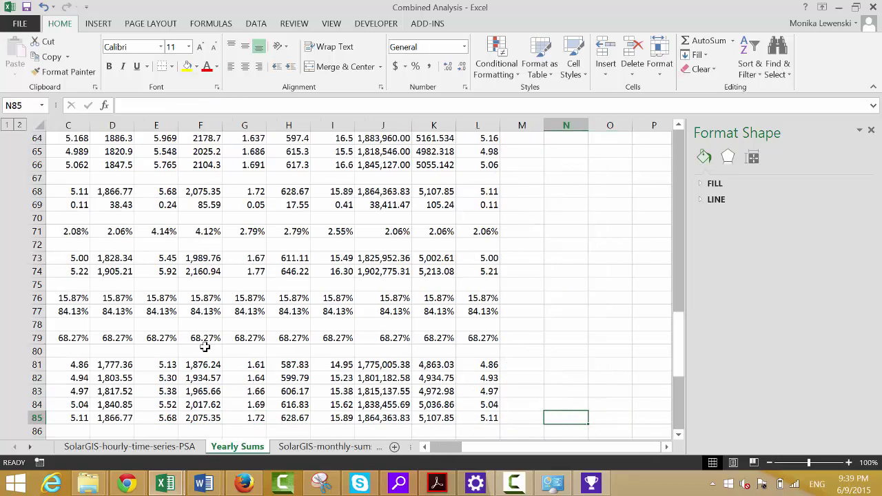
- Look back over the yearly statistics and the 1994 to 2011 data, up to the header in row 48
{"action": "key", "text": "Up"}
{"action": "key", "text": "Up"}
{"action": "key", "text": "Up"}
{"action": "key", "text": "Up"}
{"action": "key", "text": "Up"}
{"action": "key", "text": "Up"}
{"action": "key", "text": "Up"}
{"action": "key", "text": "Up"}
{"action": "key", "text": "Up"}
{"action": "key", "text": "Up"}
{"action": "key", "text": "Up"}
{"action": "key", "text": "Up"}
{"action": "key", "text": "Up"}
{"action": "key", "text": "Up"}
{"action": "key", "text": "Up"}
{"action": "key", "text": "Up"}
{"action": "key", "text": "Up"}
{"action": "key", "text": "Up"}
{"action": "key", "text": "Up"}
{"action": "key", "text": "Up"}
{"action": "key", "text": "Up"}
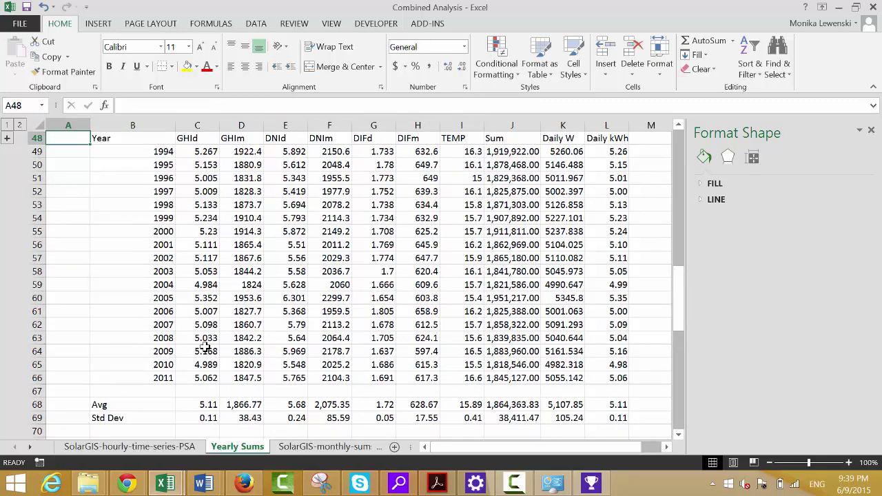
- Open the SolarGIS-monthly-sums-PSA-ES sheet and go to the start of its metadata in cell A1
{"action": "left_click", "coordinate": [334, 449]}
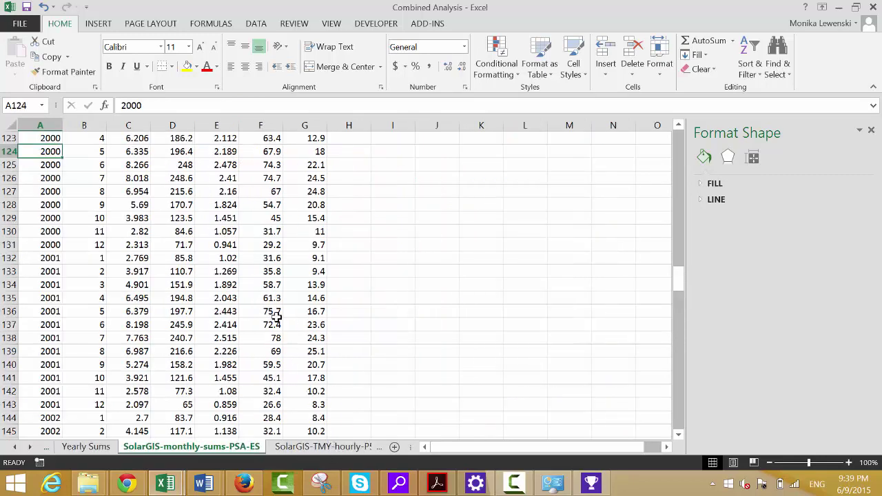
{"action": "key", "text": "Up"}
{"action": "key", "text": "Up"}
{"action": "key", "text": "Up"}
{"action": "key", "text": "Up"}
{"action": "key", "text": "Up"}
{"action": "key", "text": "Up"}
{"action": "key", "text": "Up"}
{"action": "key", "text": "Up"}
{"action": "key", "text": "Up"}
{"action": "key", "text": "Up"}
{"action": "key", "text": "Up"}
{"action": "key", "text": "Up"}
{"action": "key", "text": "Up"}
{"action": "key", "text": "Up"}
{"action": "key", "text": "Up"}
{"action": "key", "text": "Up"}
{"action": "key", "text": "Up"}
{"action": "key", "text": "Up"}
{"action": "key", "text": "Up"}
{"action": "key", "text": "Up"}
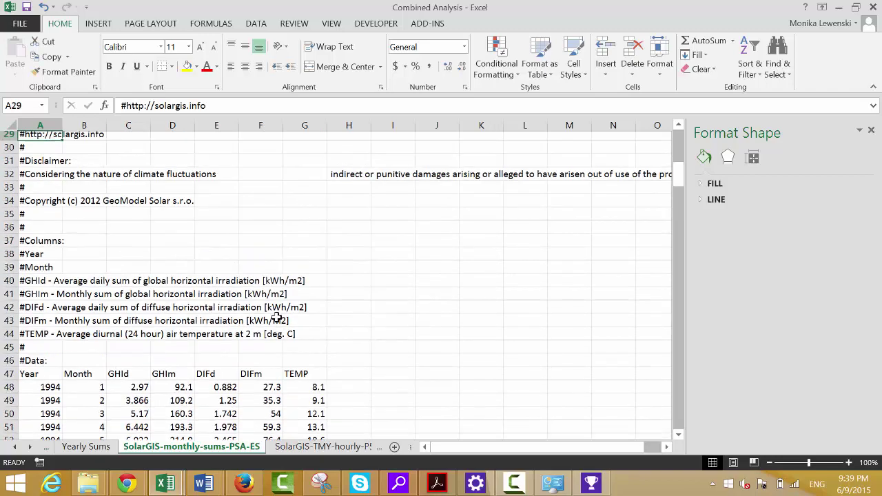
{"action": "key", "text": "Up"}
{"action": "key", "text": "Up"}
{"action": "key", "text": "Up"}
{"action": "key", "text": "Up"}
{"action": "key", "text": "Up"}
{"action": "key", "text": "Up"}
{"action": "key", "text": "Up"}
{"action": "key", "text": "Up"}
{"action": "key", "text": "Up"}
{"action": "key", "text": "Up"}
{"action": "key", "text": "Up"}
{"action": "key", "text": "Up"}
{"action": "key", "text": "Up"}
{"action": "key", "text": "Up"}
{"action": "key", "text": "Up"}
{"action": "key", "text": "Up"}
{"action": "key", "text": "Up"}
{"action": "key", "text": "Up"}
{"action": "key", "text": "Up"}
{"action": "key", "text": "Up"}
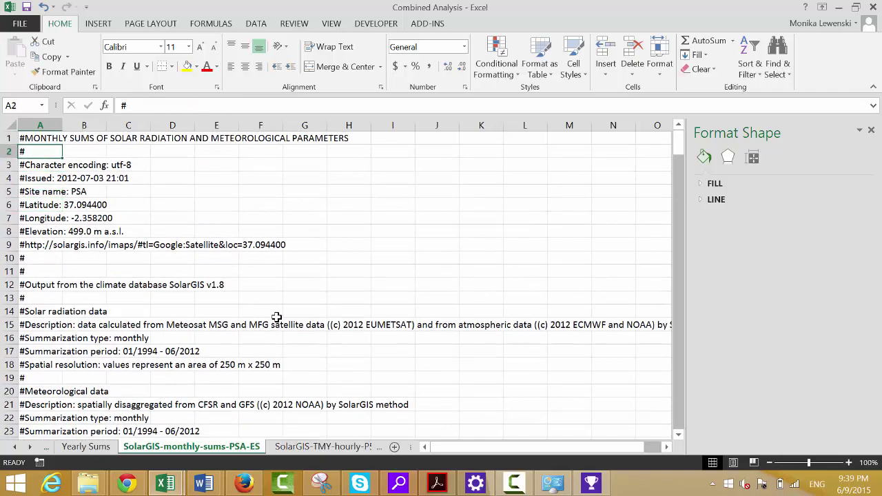
{"action": "key", "text": "Up"}
- Group metadata rows 2 to 46 of the monthly sums sheet and collapse the group
{"action": "key", "text": "Down"}
{"action": "key", "text": "shift+space"}
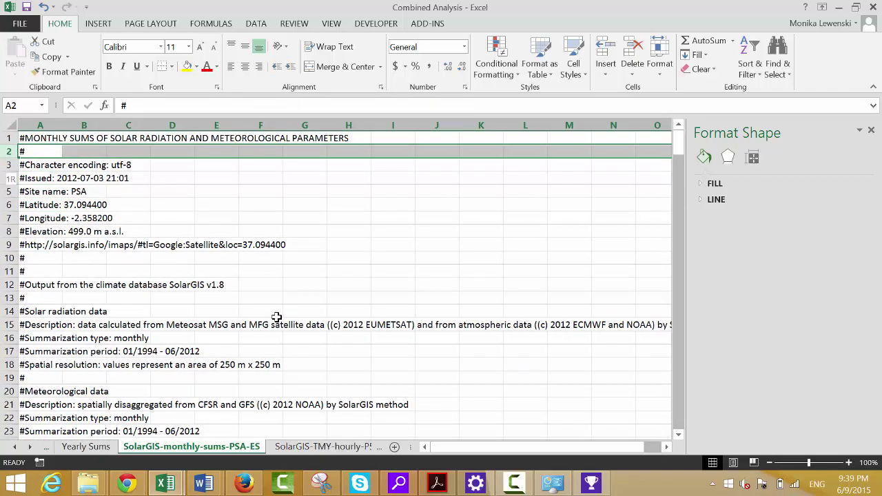
{"action": "key", "text": "shift+Down"}
{"action": "key", "text": "shift+Down"}
{"action": "key", "text": "shift+Down"}
{"action": "key", "text": "shift+Down"}
{"action": "key", "text": "shift+Down"}
{"action": "key", "text": "shift+Down"}
{"action": "key", "text": "shift+Down"}
{"action": "key", "text": "shift+Down"}
{"action": "key", "text": "shift+Down"}
{"action": "key", "text": "shift+Down"}
{"action": "key", "text": "shift+Down"}
{"action": "key", "text": "shift+Down"}
{"action": "key", "text": "shift+Down"}
{"action": "key", "text": "shift+Down"}
{"action": "key", "text": "shift+Down"}
{"action": "key", "text": "shift+Down"}
{"action": "key", "text": "shift+Down"}
{"action": "key", "text": "shift+Down"}
{"action": "key", "text": "shift+Down"}
{"action": "key", "text": "shift+Down"}
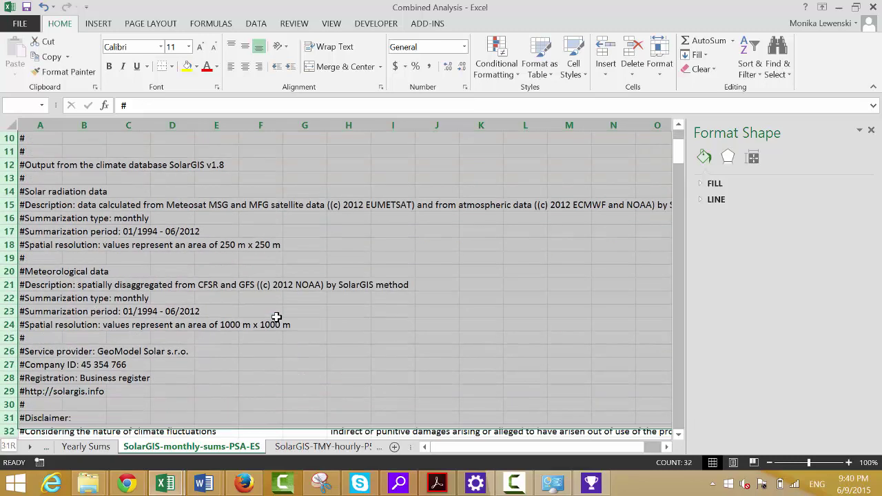
{"action": "key", "text": "shift+Down"}
{"action": "key", "text": "shift+Down"}
{"action": "key", "text": "shift+Down"}
{"action": "key", "text": "shift+Down"}
{"action": "key", "text": "shift+Down"}
{"action": "key", "text": "shift+Down"}
{"action": "key", "text": "shift+Down"}
{"action": "key", "text": "shift+Down"}
{"action": "key", "text": "shift+Down"}
{"action": "key", "text": "shift+Down"}
{"action": "key", "text": "shift+Down"}
{"action": "key", "text": "shift+Down"}
{"action": "key", "text": "shift+Down"}
{"action": "key", "text": "shift+Down"}
{"action": "key", "text": "shift+Down"}
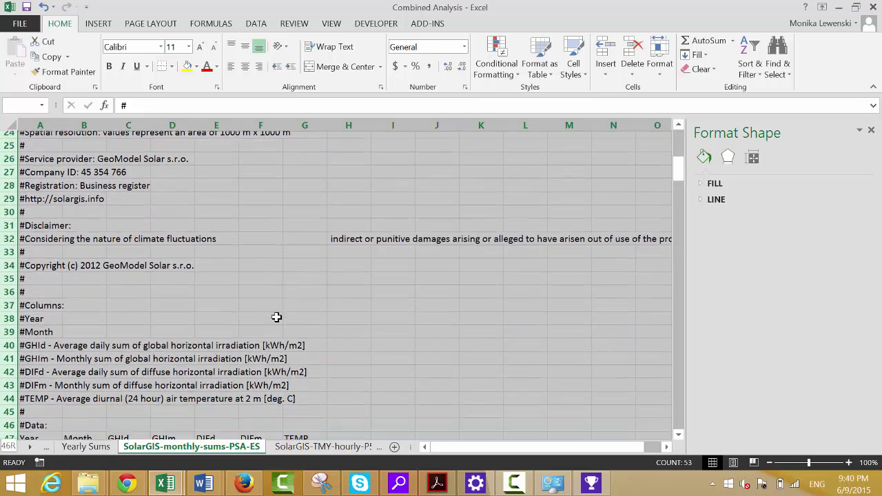
{"action": "scroll", "coordinate": [276, 317], "scroll_direction": "down", "scroll_amount": 4}
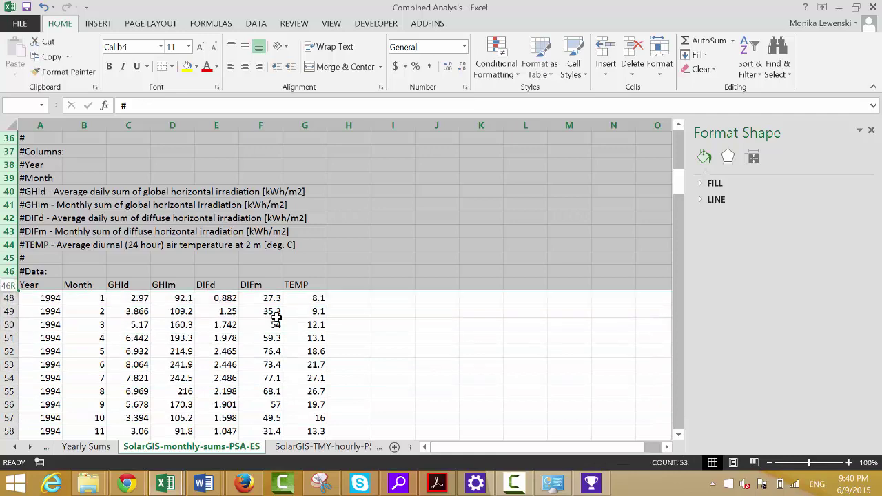
{"action": "key", "text": "shift+alt+Right"}
{"action": "scroll", "coordinate": [276, 317], "scroll_direction": "up", "scroll_amount": 12}
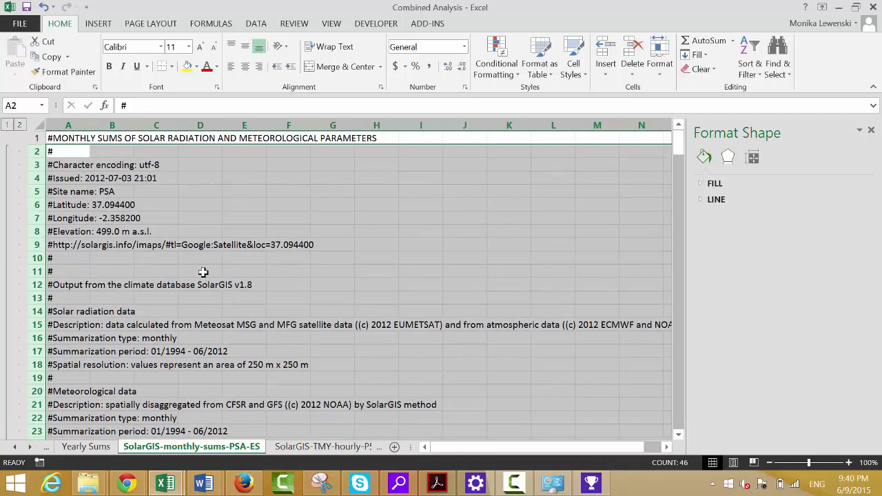
{"action": "left_click", "coordinate": [9, 126]}
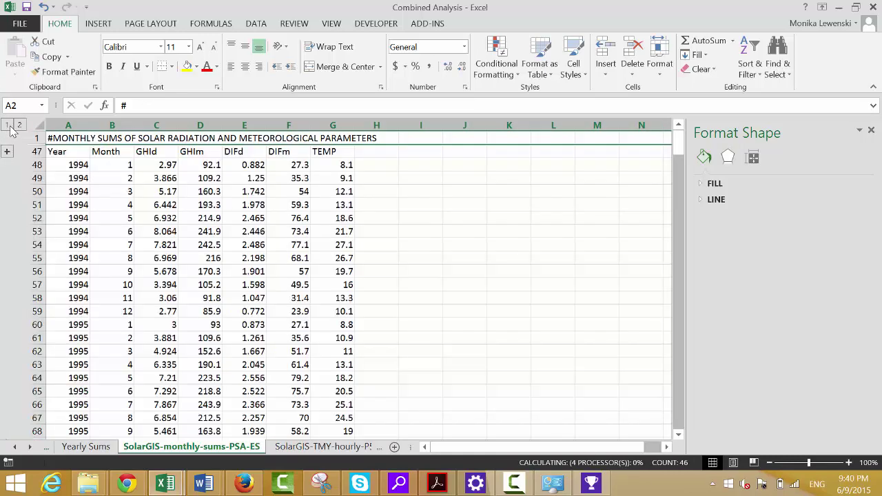
- Select the twelve monthly GHId values of 1994 in C48:C59
{"action": "key", "text": "Down"}
{"action": "key", "text": "Down"}
{"action": "key", "text": "Down"}
{"action": "key", "text": "Right"}
{"action": "key", "text": "Right"}
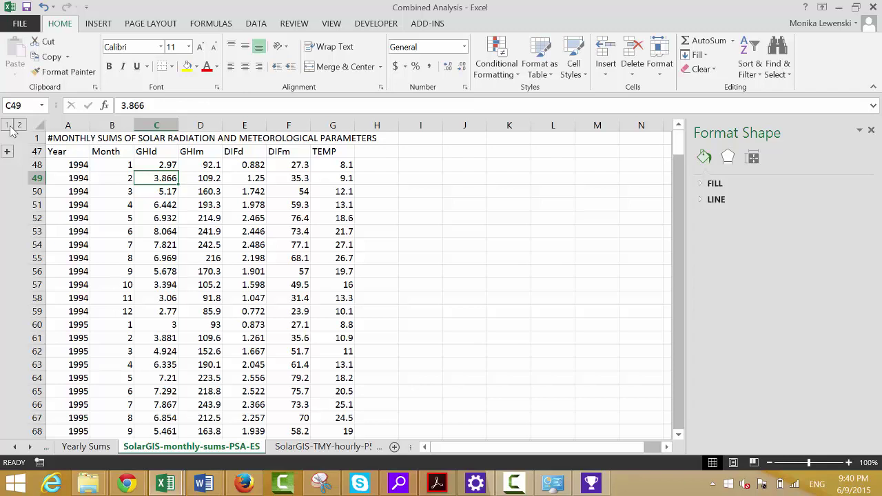
{"action": "key", "text": "Up"}
{"action": "key", "text": "shift+Down"}
{"action": "key", "text": "shift+Down"}
{"action": "key", "text": "shift+Down"}
{"action": "key", "text": "shift+Down"}
{"action": "key", "text": "shift+Down"}
{"action": "key", "text": "shift+Down"}
{"action": "key", "text": "shift+Down"}
{"action": "key", "text": "shift+Down"}
{"action": "key", "text": "shift+Down"}
{"action": "key", "text": "shift+Down"}
{"action": "key", "text": "shift+Down"}
{"action": "key", "text": "shift+Down"}
{"action": "key", "text": "shift+Down"}
{"action": "key", "text": "shift+Down"}
{"action": "key", "text": "shift+Down"}
{"action": "key", "text": "shift+Down"}
{"action": "key", "text": "shift+Down"}
{"action": "key", "text": "shift+Down"}
{"action": "key", "text": "shift+Down"}
{"action": "key", "text": "shift+Down"}
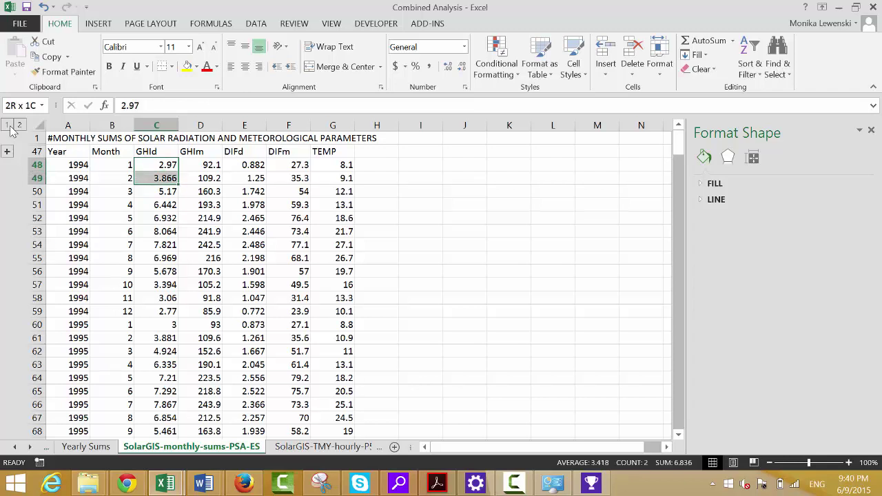
{"action": "key", "text": "shift+Up"}
{"action": "key", "text": "shift+Up"}
{"action": "key", "text": "shift+Up"}
{"action": "key", "text": "shift+Up"}
{"action": "key", "text": "shift+Up"}
{"action": "key", "text": "shift+Up"}
{"action": "key", "text": "shift+Up"}
{"action": "key", "text": "shift+Up"}
{"action": "key", "text": "shift+Up"}
{"action": "key", "text": "shift+Up"}
{"action": "key", "text": "shift+Up"}
{"action": "key", "text": "shift+Up"}
{"action": "key", "text": "shift+Up"}
{"action": "key", "text": "shift+Up"}
{"action": "key", "text": "shift+Up"}
{"action": "key", "text": "shift+Up"}
{"action": "key", "text": "shift+Up"}
{"action": "key", "text": "shift+Up"}
{"action": "key", "text": "shift+Up"}
{"action": "key", "text": "shift+Up"}
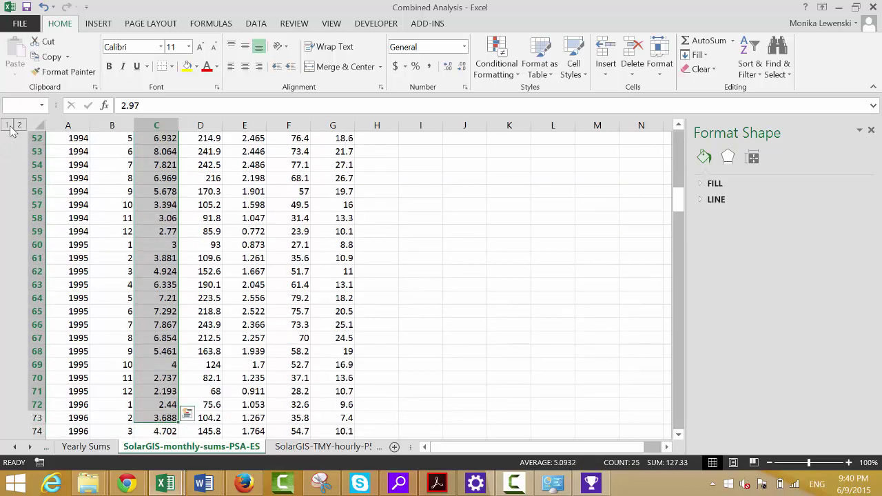
{"action": "key", "text": "shift+Down"}
{"action": "key", "text": "shift+Down"}
{"action": "key", "text": "shift+Down"}
{"action": "key", "text": "shift+Down"}
{"action": "key", "text": "shift+Down"}
{"action": "key", "text": "shift+Down"}
{"action": "key", "text": "shift+Down"}
{"action": "key", "text": "shift+Down"}
{"action": "key", "text": "shift+Down"}
{"action": "key", "text": "shift+Down"}
{"action": "key", "text": "shift+Down"}
{"action": "key", "text": "shift+Down"}
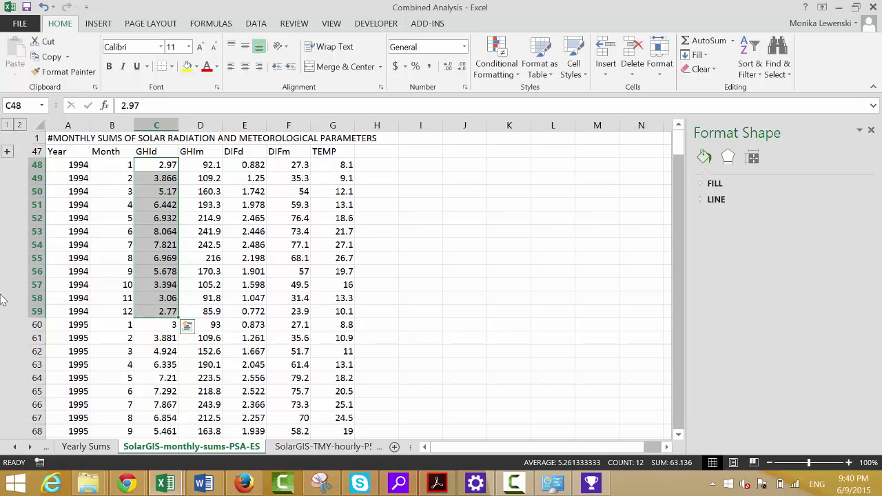
- Add the 1995 GHId values in C60:C71 to the selection, plot both years as a column chart and delete the chart
{"action": "mouse_move", "coordinate": [148, 324]}
{"action": "left_mouse_down"}
{"action": "mouse_move", "coordinate": [158, 435]}
{"action": "mouse_move", "coordinate": [157, 321]}
{"action": "left_mouse_up"}
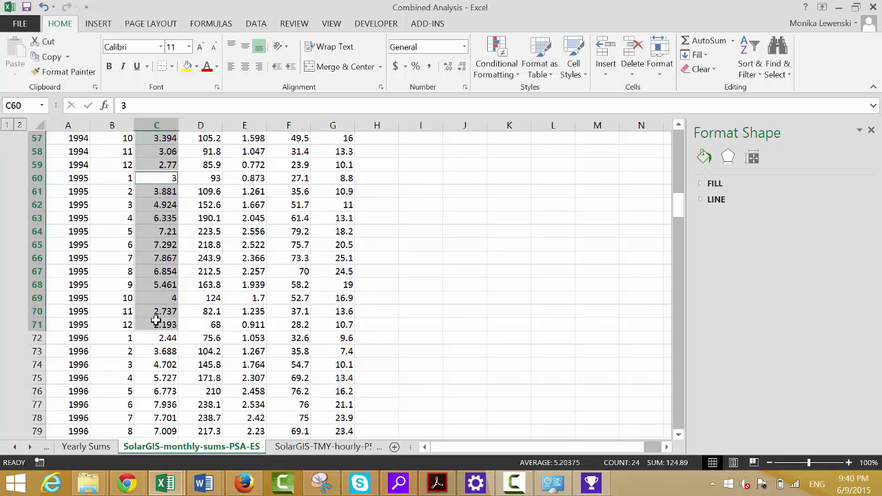
{"action": "key", "text": "alt+F1"}
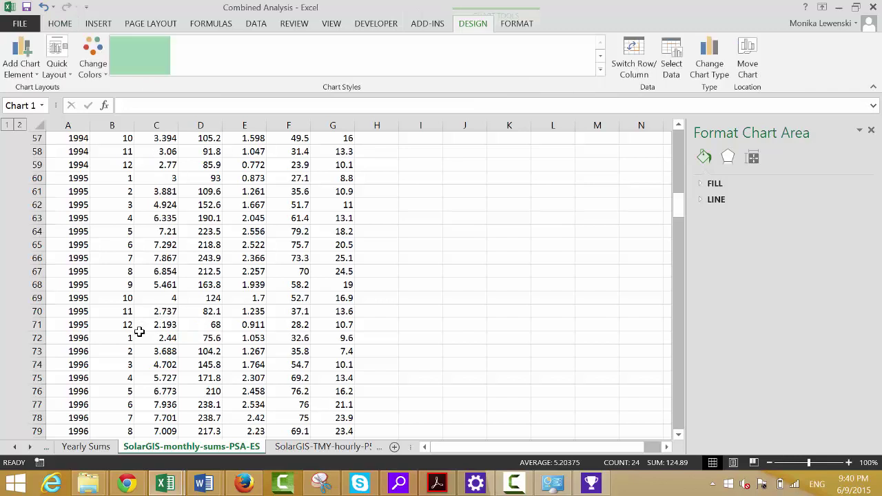
{"action": "left_click", "coordinate": [240, 275]}
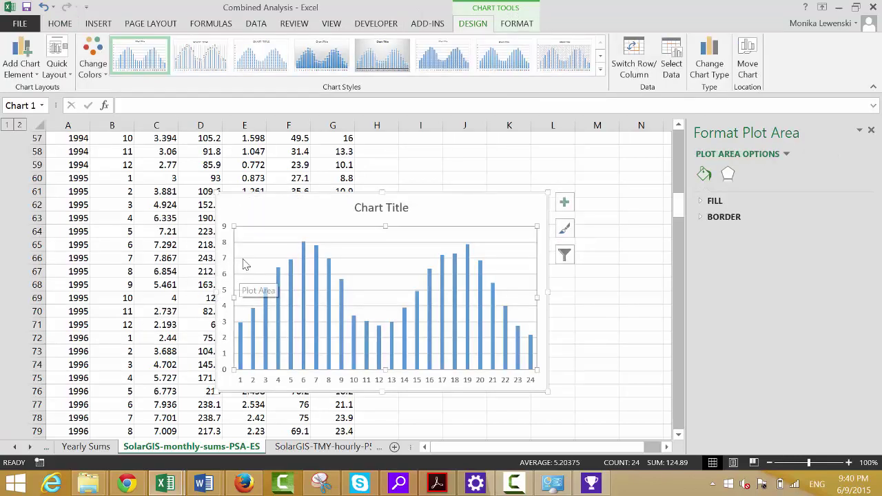
{"action": "left_click", "coordinate": [236, 203]}
{"action": "key", "text": "Delete"}
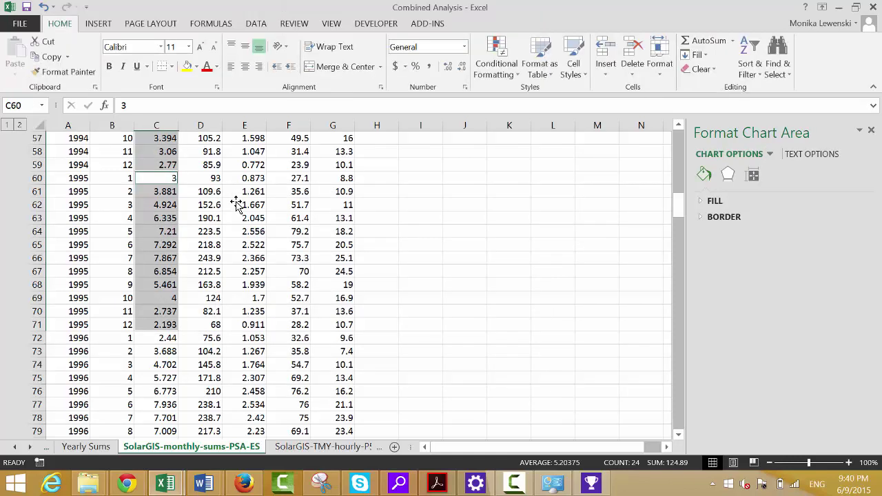
- Plot only the 1994 GHId values in C48:C59 as a column chart and delete the chart
{"action": "key", "text": "Up"}
{"action": "key", "text": "Up"}
{"action": "key", "text": "Up"}
{"action": "key", "text": "Up"}
{"action": "key", "text": "Up"}
{"action": "key", "text": "Up"}
{"action": "key", "text": "Up"}
{"action": "key", "text": "Up"}
{"action": "key", "text": "Up"}
{"action": "key", "text": "Up"}
{"action": "key", "text": "Up"}
{"action": "key", "text": "Up"}
{"action": "key", "text": "Up"}
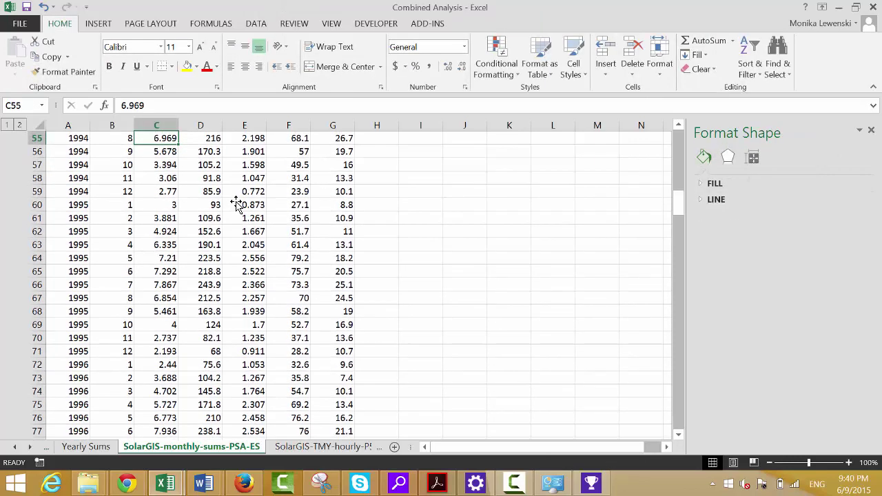
{"action": "key", "text": "Down"}
{"action": "key", "text": "Down"}
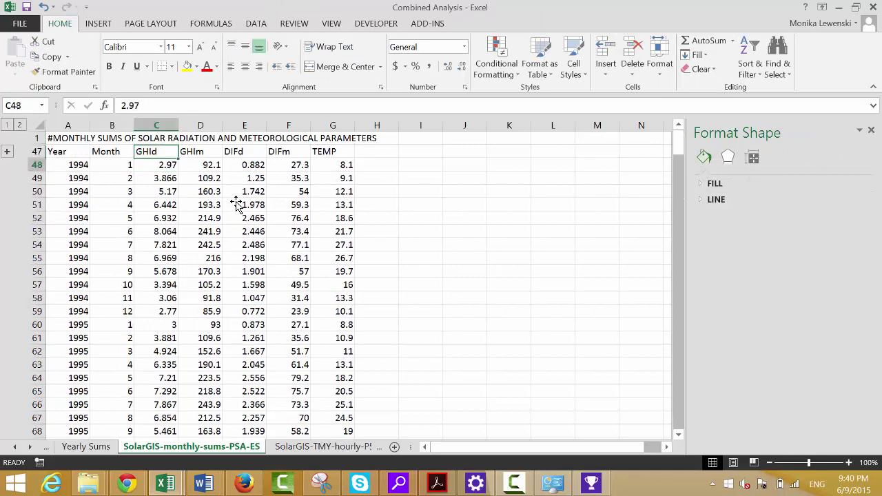
{"action": "key", "text": "shift+Down"}
{"action": "key", "text": "shift+Down"}
{"action": "key", "text": "shift+Down"}
{"action": "key", "text": "shift+Down"}
{"action": "key", "text": "shift+Down"}
{"action": "key", "text": "shift+Down"}
{"action": "key", "text": "shift+Down"}
{"action": "key", "text": "shift+Down"}
{"action": "key", "text": "shift+Down"}
{"action": "key", "text": "shift+Down"}
{"action": "key", "text": "shift+Down"}
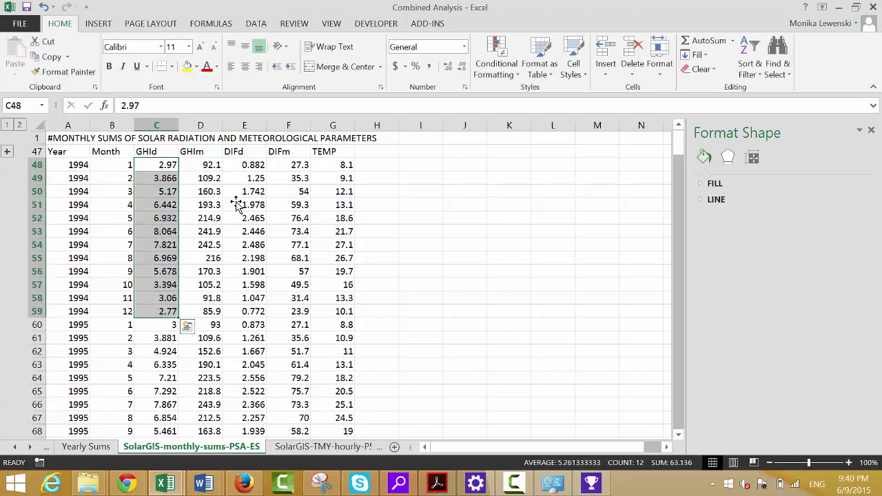
{"action": "key", "text": "alt+F1"}
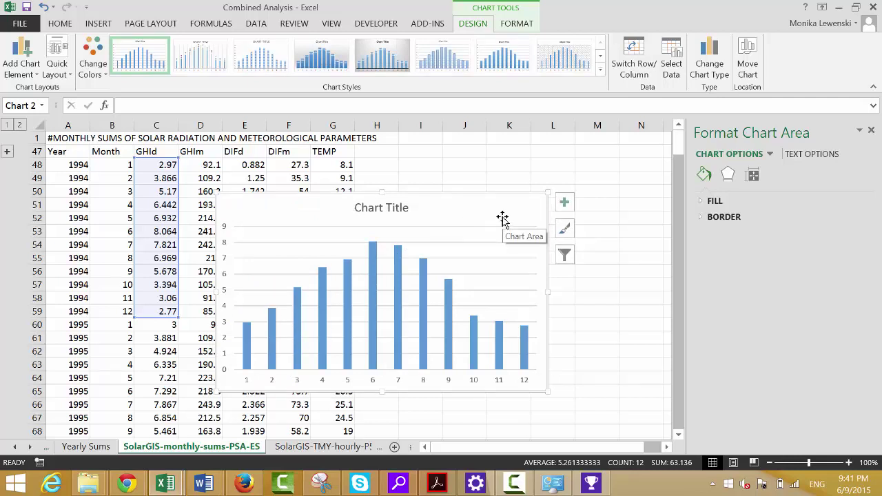
{"action": "key", "text": "Delete"}
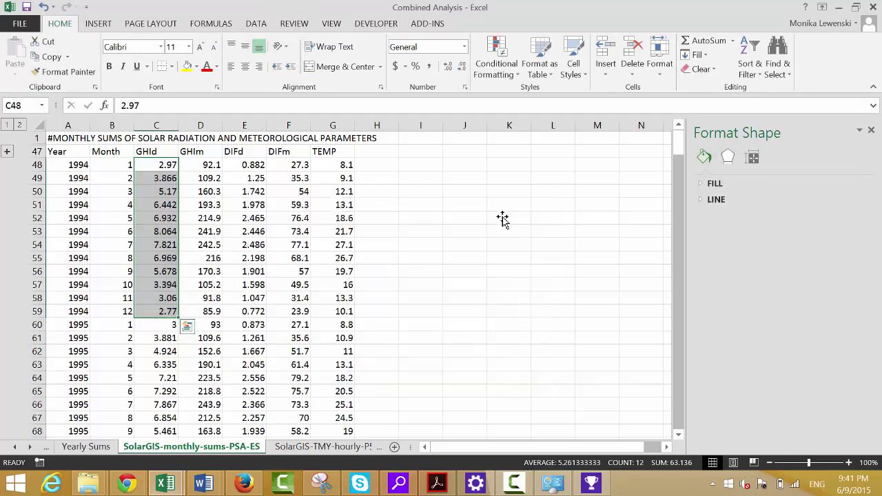
- Format all GHId values from C48 to the end of the data as numbers with two decimals
{"action": "key", "text": "Home"}
{"action": "key", "text": "Up"}
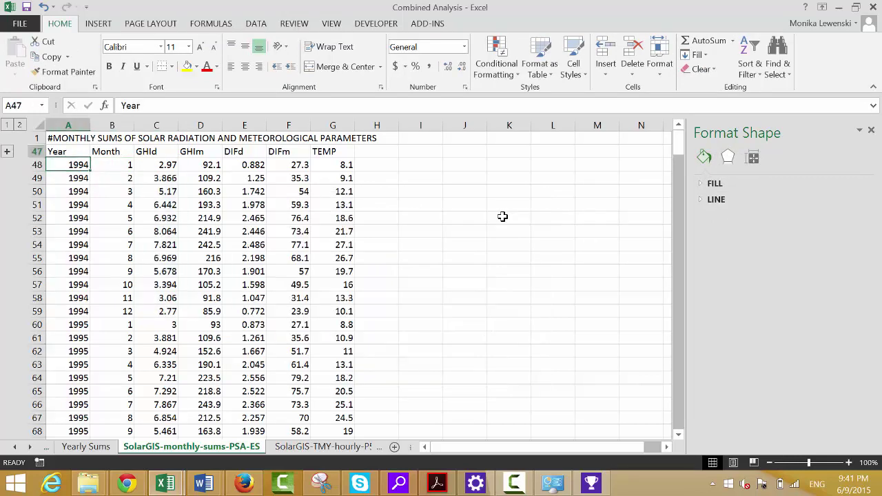
{"action": "key", "text": "Up"}
{"action": "key", "text": "Down"}
{"action": "key", "text": "Down"}
{"action": "key", "text": "Down"}
{"action": "key", "text": "Right"}
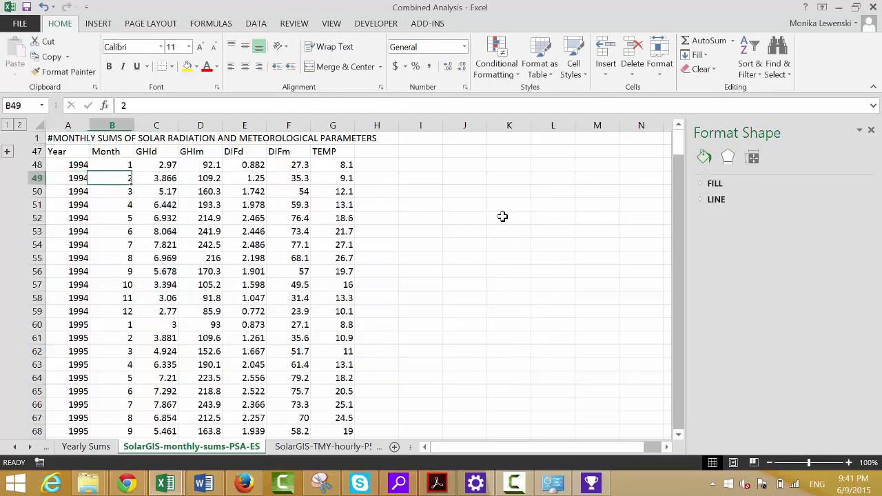
{"action": "key", "text": "Right"}
{"action": "key", "text": "Up"}
{"action": "key", "text": "ctrl+shift+Down"}
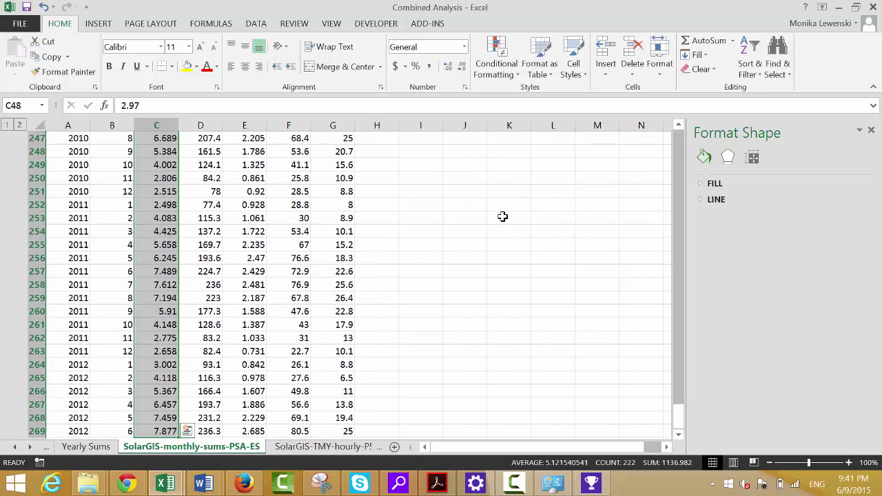
{"action": "key", "text": "ctrl+shift+1"}
{"action": "key", "text": "ctrl+BackSpace"}
{"action": "key", "text": "Up"}
{"action": "key", "text": "Up"}
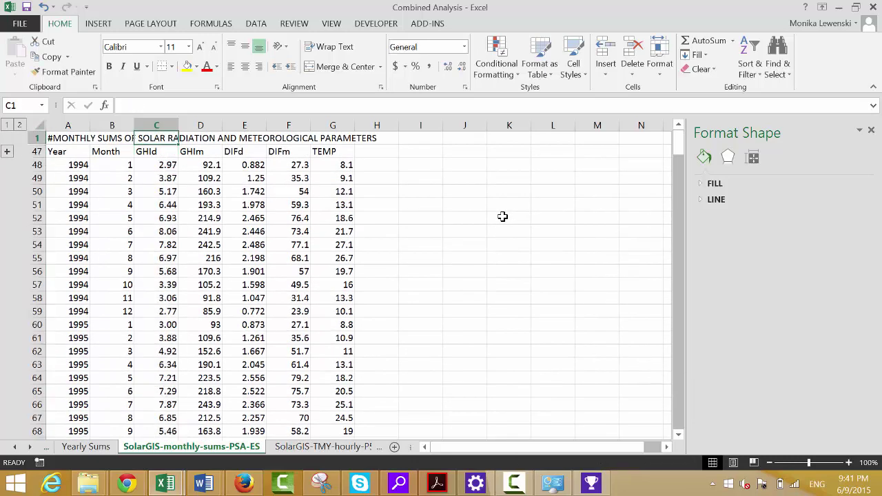
- Open the SolarGIS-hourly-time-series-PSA sheet and go to the first date in cell A51
{"action": "key", "text": "Down"}
{"action": "key", "text": "Down"}
{"action": "key", "text": "Left"}
{"action": "key", "text": "Left"}
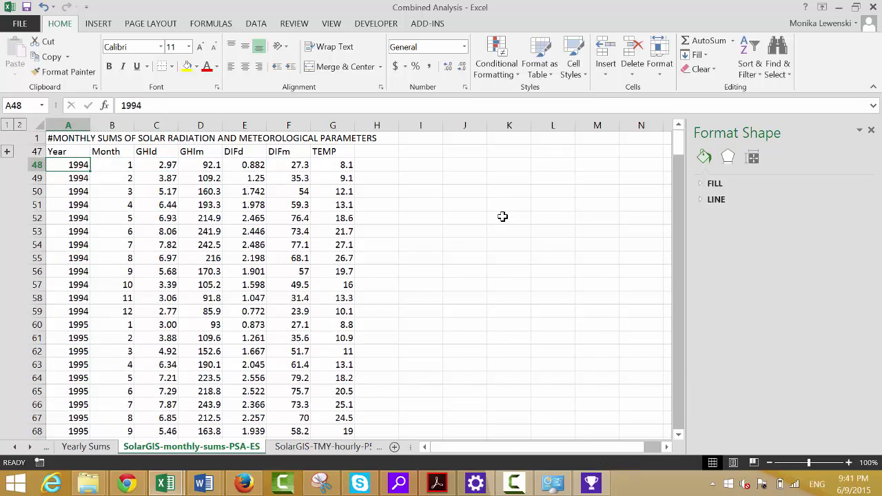
{"action": "key", "text": "ctrl+Page_Up"}
{"action": "key", "text": "ctrl+Page_Up"}
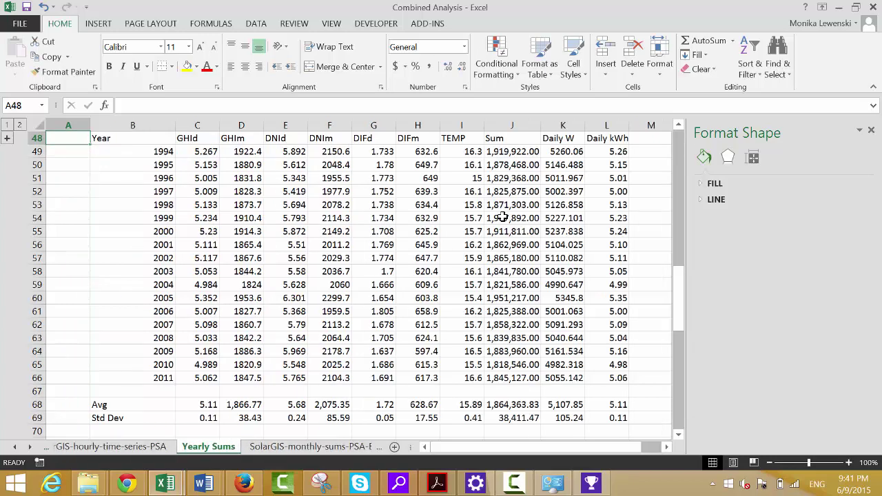
{"action": "key", "text": "Left"}
{"action": "key", "text": "Left"}
{"action": "key", "text": "Left"}
{"action": "key", "text": "Left"}
{"action": "key", "text": "Left"}
{"action": "key", "text": "Left"}
{"action": "key", "text": "Left"}
{"action": "key", "text": "Left"}
{"action": "key", "text": "Left"}
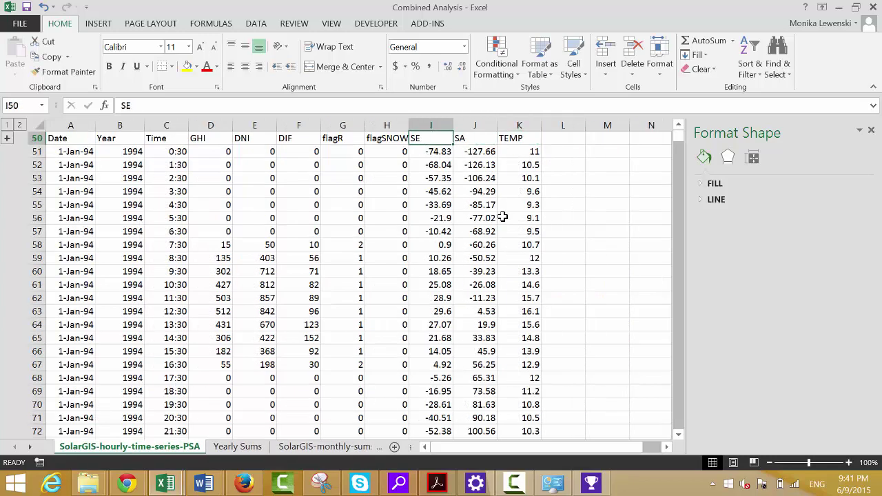
{"action": "key", "text": "Left"}
{"action": "key", "text": "Left"}
{"action": "key", "text": "Down"}
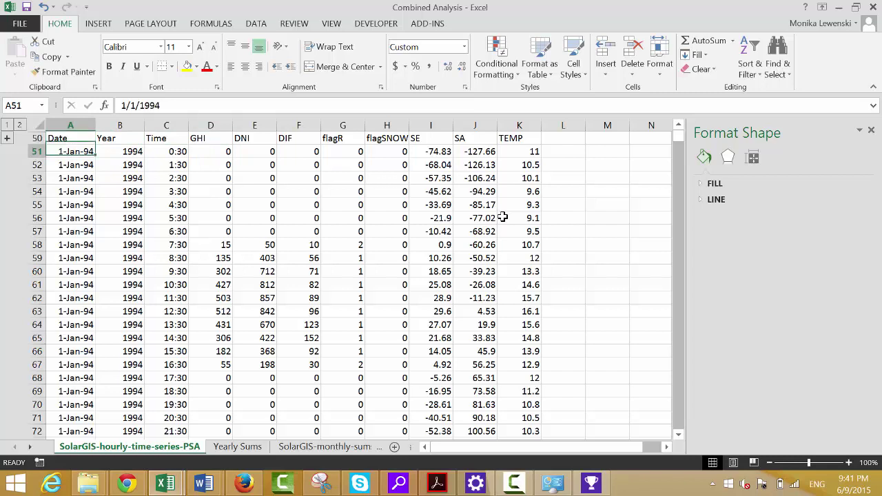
- Insert two empty columns between the Year and Time columns of the hourly time series
{"action": "key", "text": "Right"}
{"action": "key", "text": "Right"}
{"action": "key", "text": "ctrl+shift+Down"}
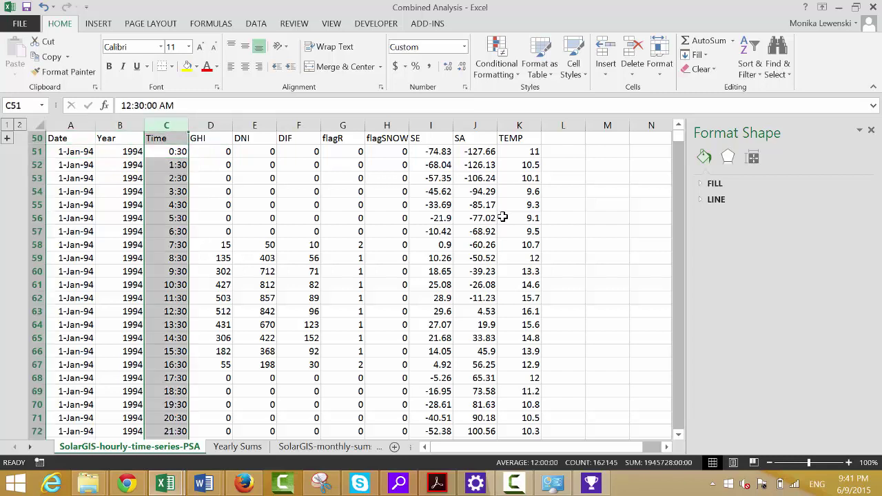
{"action": "key", "text": "ctrl+space"}
{"action": "key", "text": "ctrl+shift+plus"}
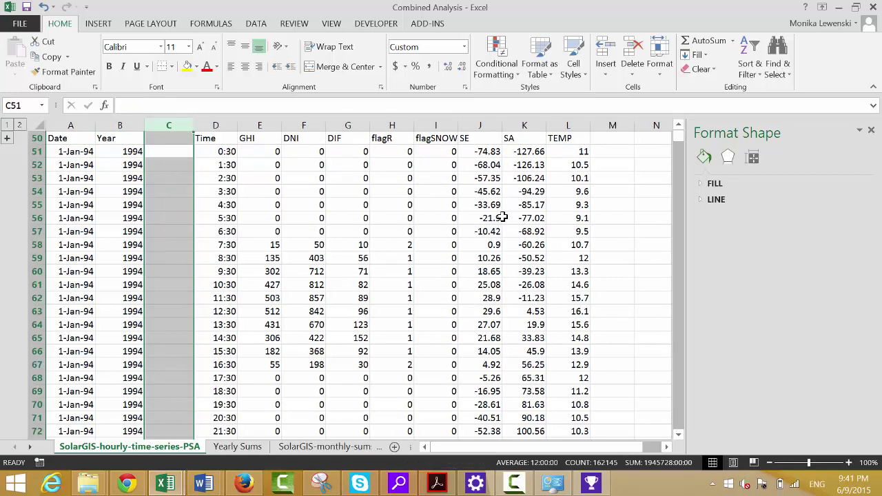
{"action": "key", "text": "ctrl+space"}
{"action": "key", "text": "ctrl+shift+plus"}
- Head the two new columns "Month" in C50 and "Month Yr" in D50
{"action": "key", "text": "Left"}
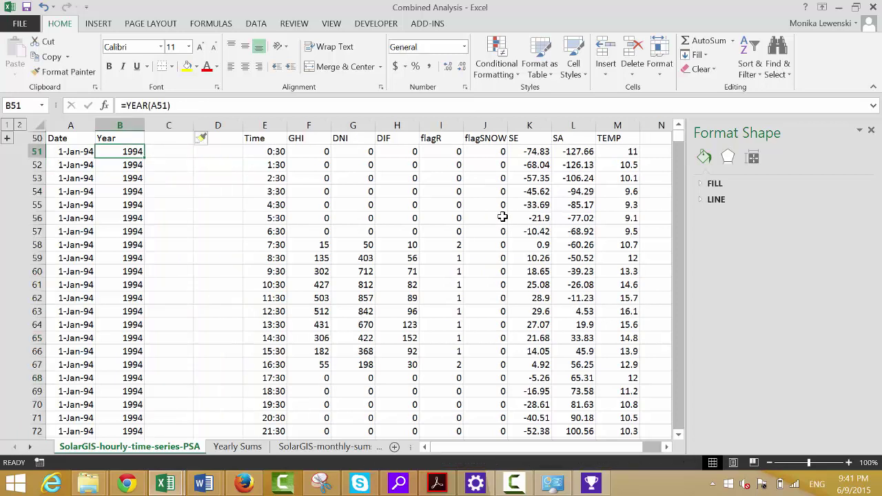
{"action": "key", "text": "Up"}
{"action": "key", "text": "Right"}
{"action": "type", "text": "Mont"}
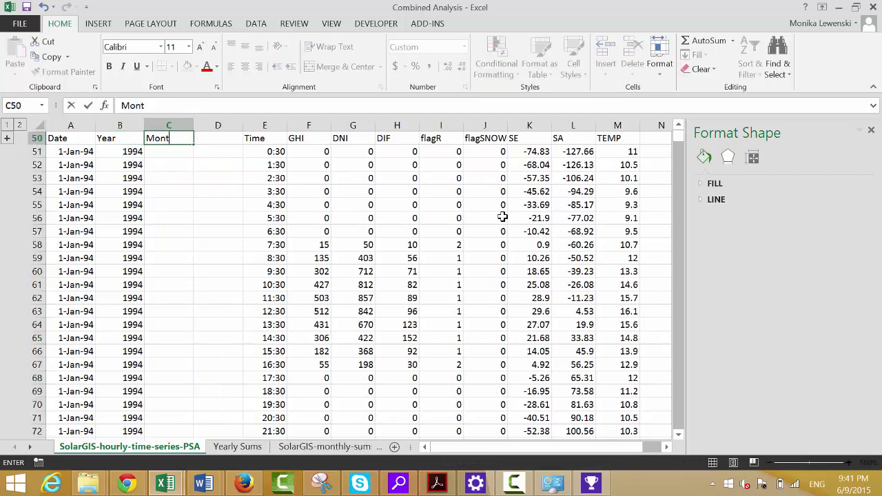
{"action": "type", "text": "h"}
{"action": "key", "text": "Return"}
{"action": "key", "text": "Up"}
{"action": "key", "text": "Right"}
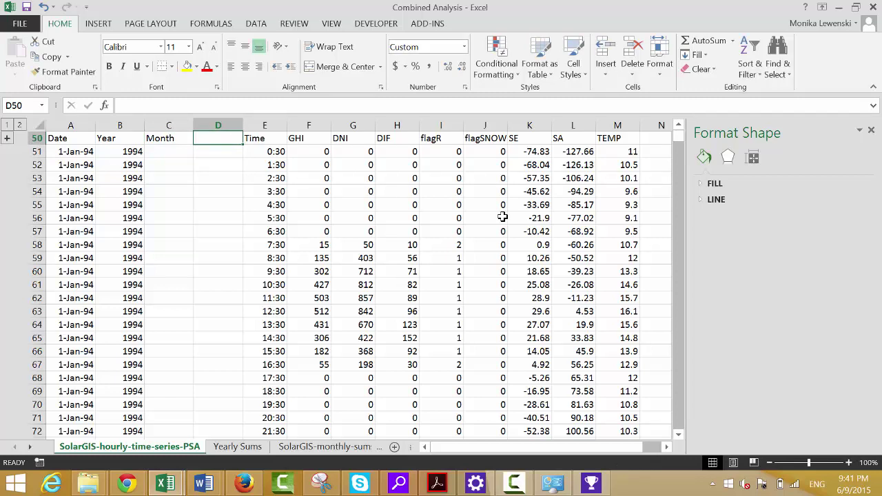
{"action": "type", "text": "Month"}
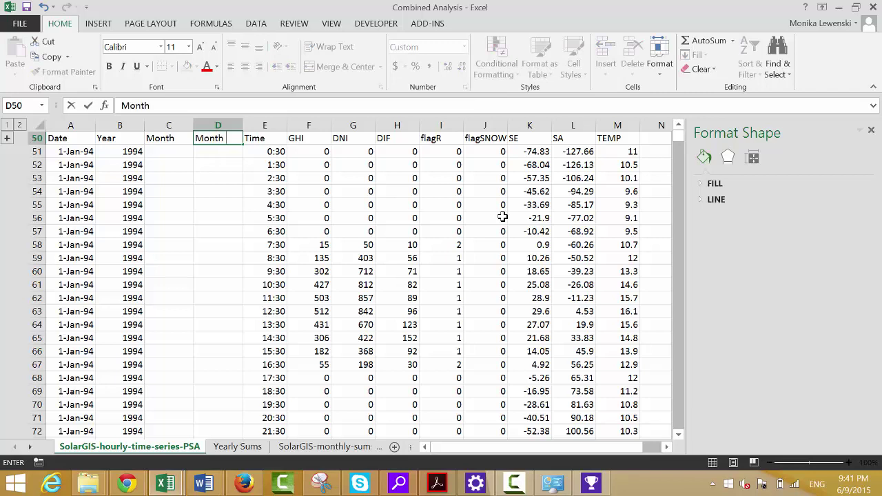
{"action": "type", "text": " Yr"}
{"action": "key", "text": "Return"}
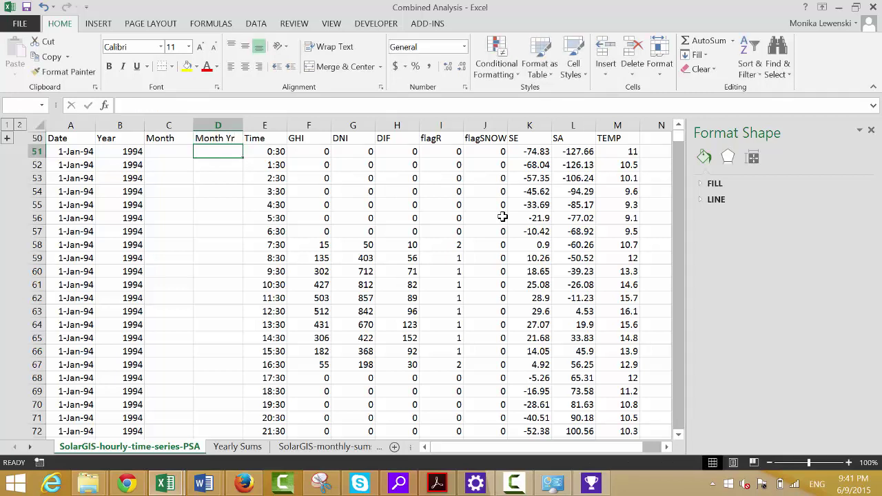
- Return to the SolarGIS-monthly-sums-PSA-ES sheet and insert an empty column between Month and GHId
{"action": "key", "text": "Left"}
{"action": "key", "text": "ctrl+Page_Down"}
{"action": "key", "text": "ctrl+Page_Down"}
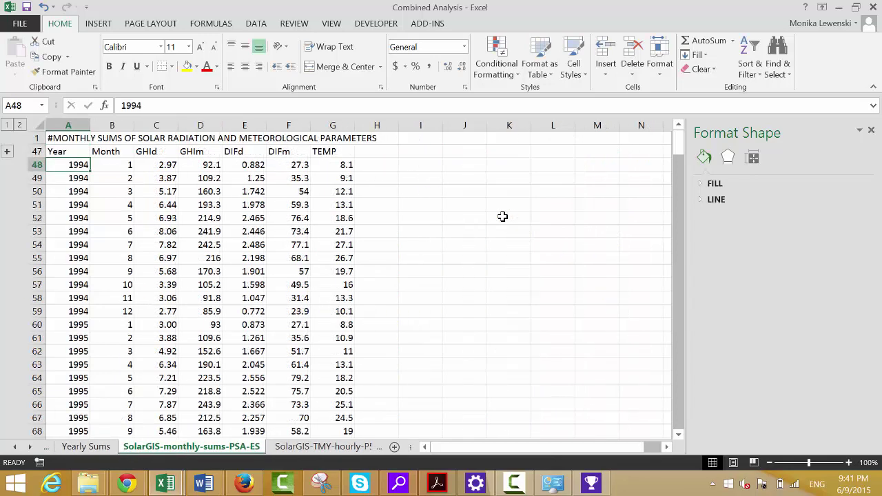
{"action": "key", "text": "Right"}
{"action": "key", "text": "Right"}
{"action": "key", "text": "ctrl+shift+Down"}
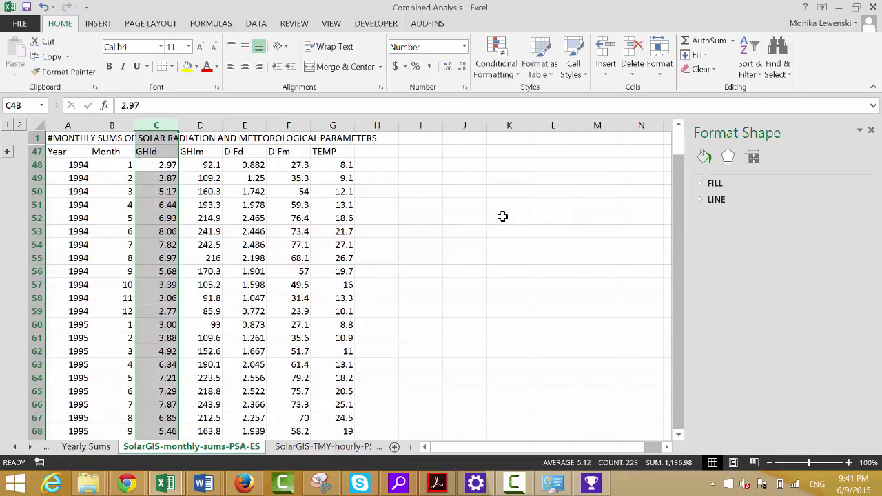
{"action": "key", "text": "ctrl+space"}
{"action": "key", "text": "ctrl+shift+plus"}
{"action": "key", "text": "Left"}
{"action": "key", "text": "Right"}
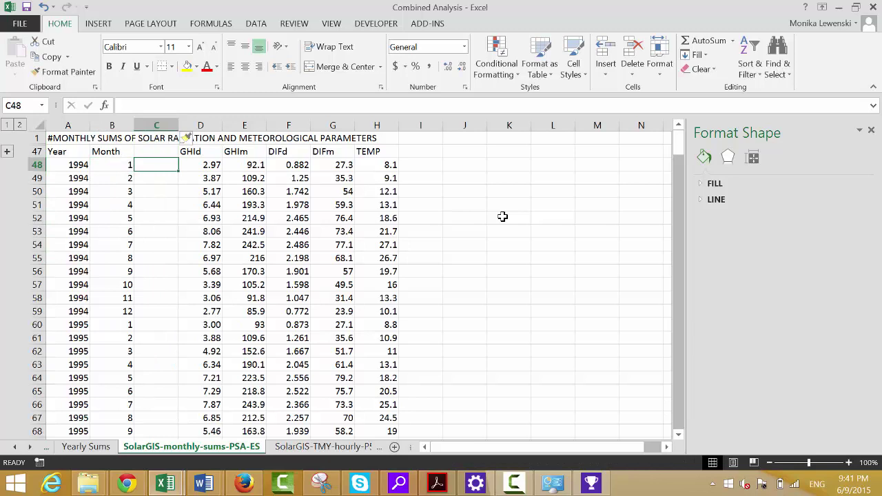
- Enter the formula =A48&" "&B48 in C48 to join the year and month with a space
{"action": "type", "text": "="}
{"action": "key", "text": "Left"}
{"action": "key", "text": "Left"}
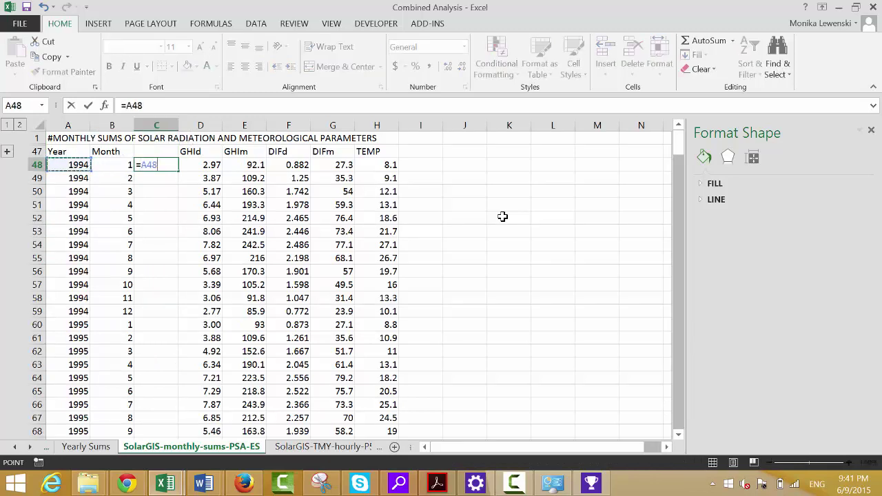
{"action": "type", "text": "&\" \"&"}
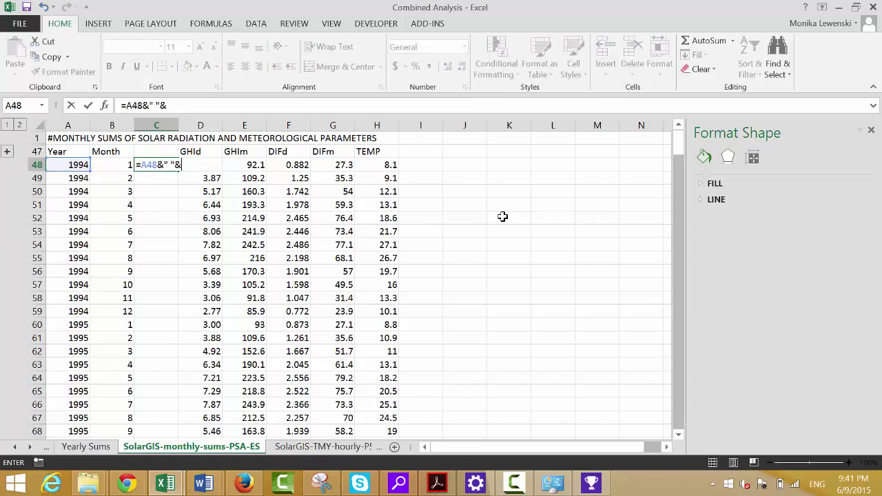
{"action": "key", "text": "Left"}
{"action": "key", "text": "Return"}
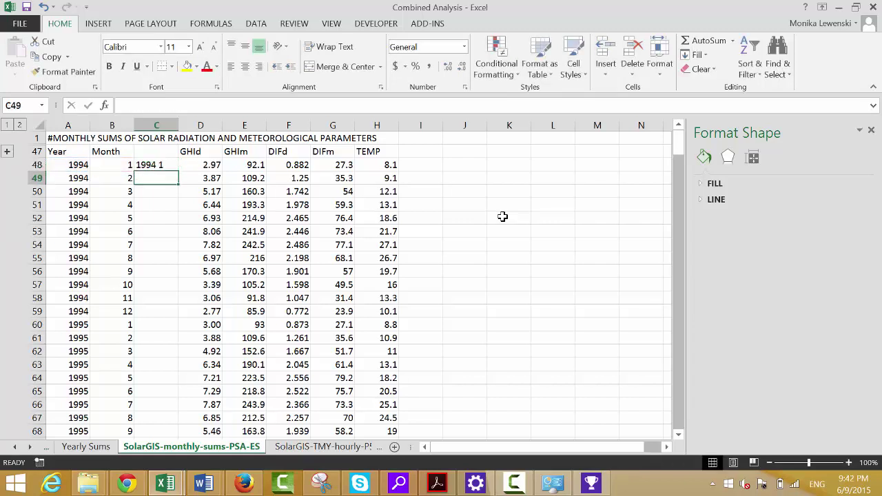
{"action": "key", "text": "Up"}
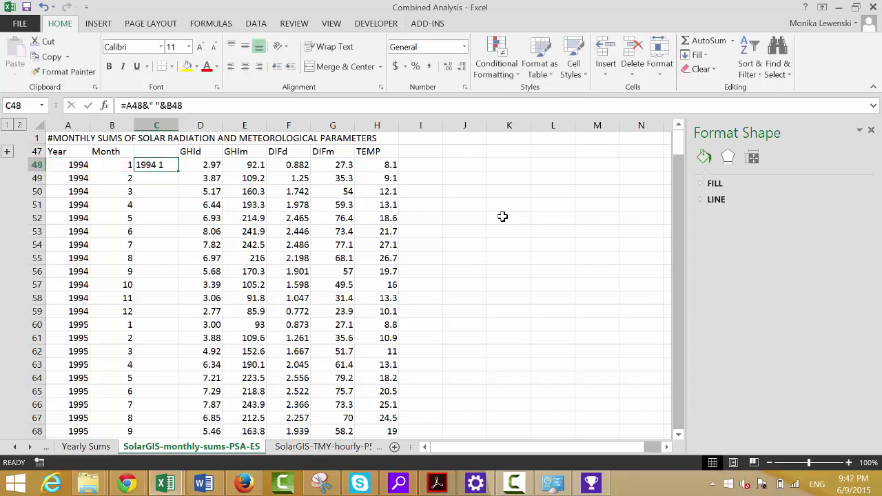
- Fill the year-month formula in C48 down the whole column and go to cell C51 of the SolarGIS-hourly-time-series-PSA sheet
{"action": "double_click", "coordinate": [178, 173]}
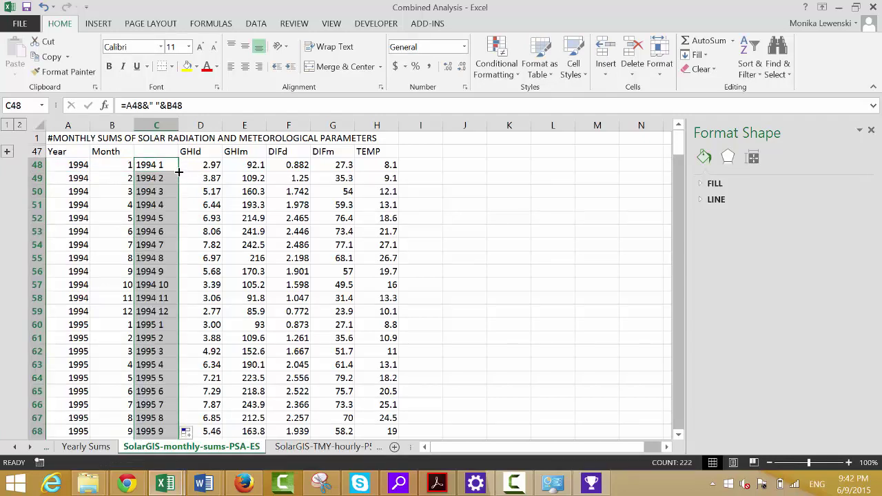
{"action": "key", "text": "ctrl+Page_Up"}
{"action": "key", "text": "ctrl+Page_Up"}
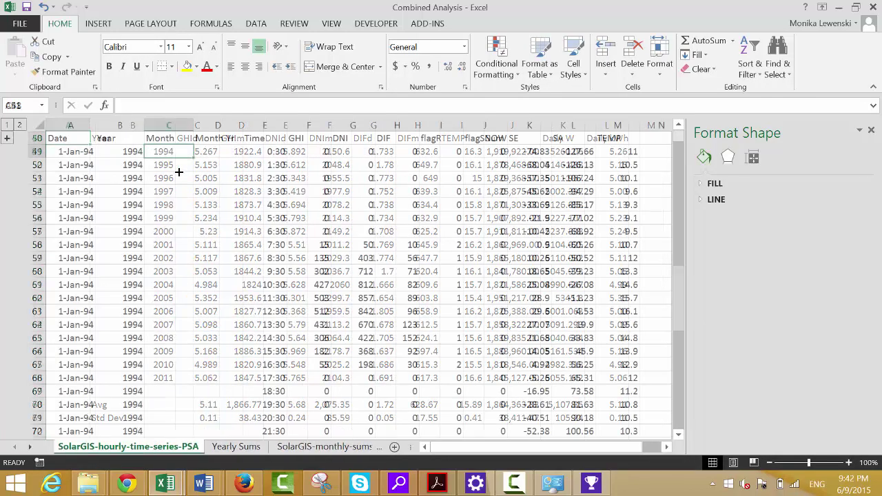
{"action": "key", "text": "Right"}
{"action": "key", "text": "Right"}
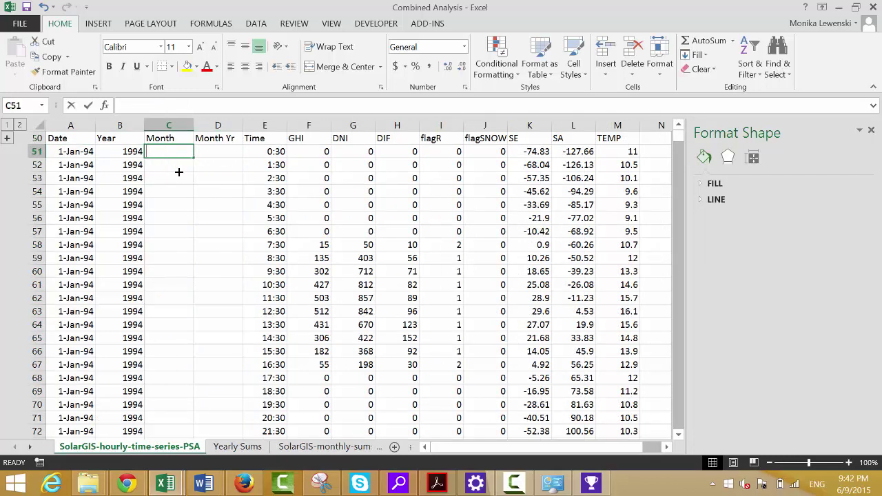
- Enter =MONTH(A51) in C51 and fill it down the Month column of the hourly time series
{"action": "type", "text": "=month("}
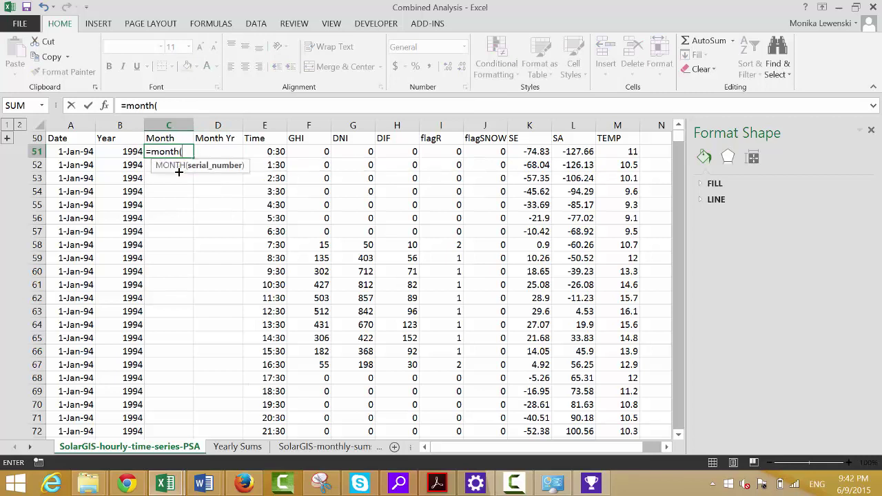
{"action": "key", "text": "Left"}
{"action": "key", "text": "Left"}
{"action": "type", "text": ")"}
{"action": "key", "text": "Return"}
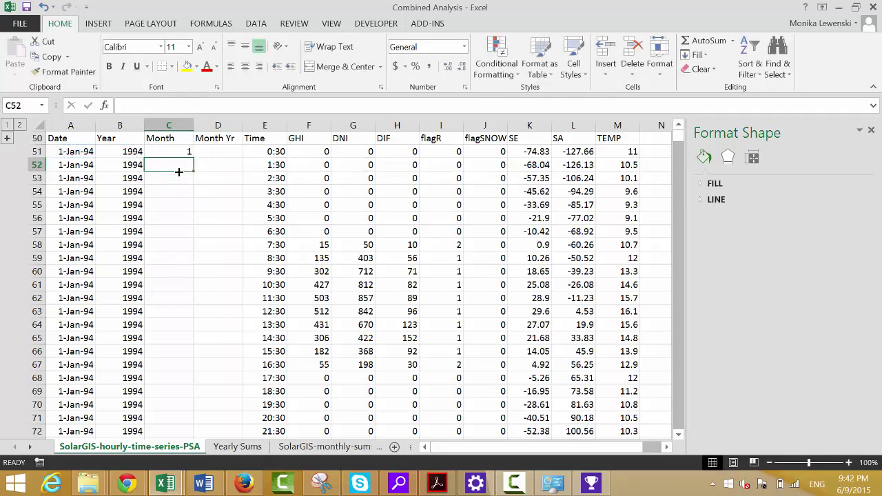
{"action": "key", "text": "Up"}
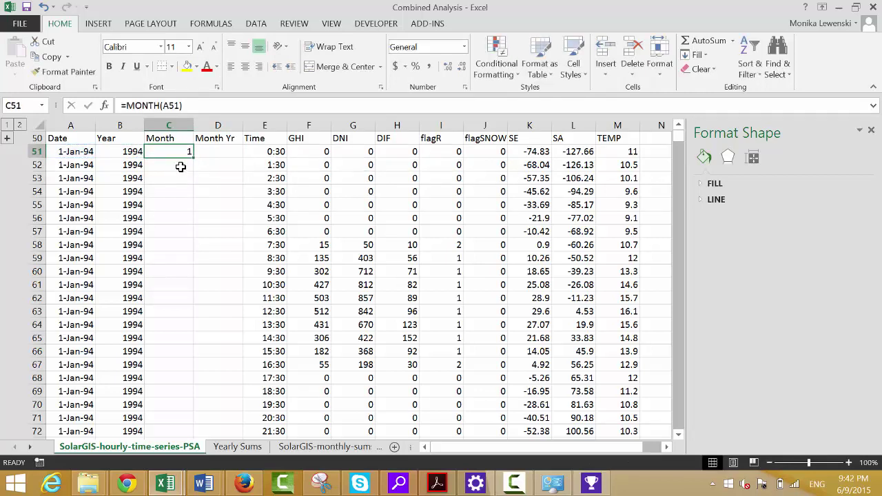
{"action": "double_click", "coordinate": [194, 158]}
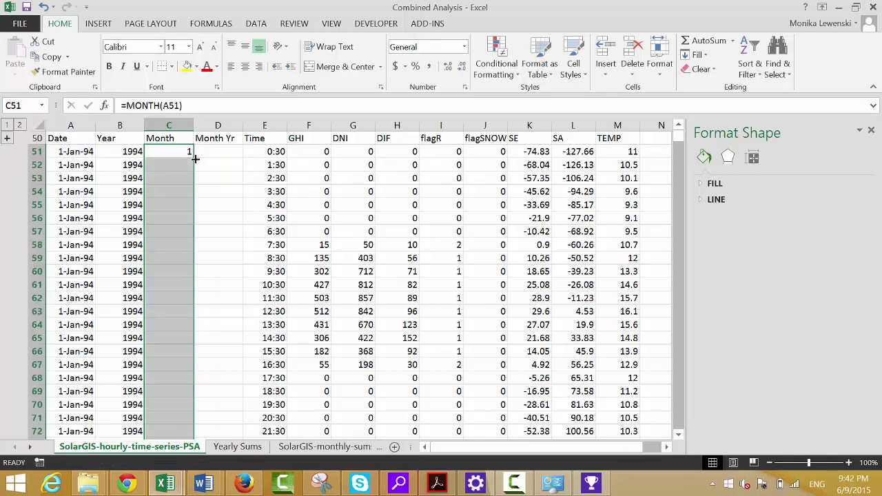
- Enter =B51&" "&C51 in D51 and fill it down the Month Yr column
{"action": "key", "text": "Right"}
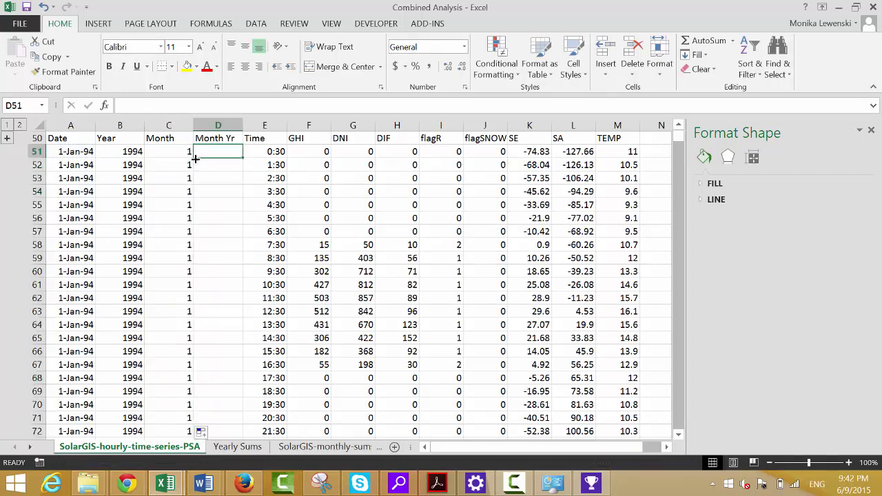
{"action": "type", "text": "="}
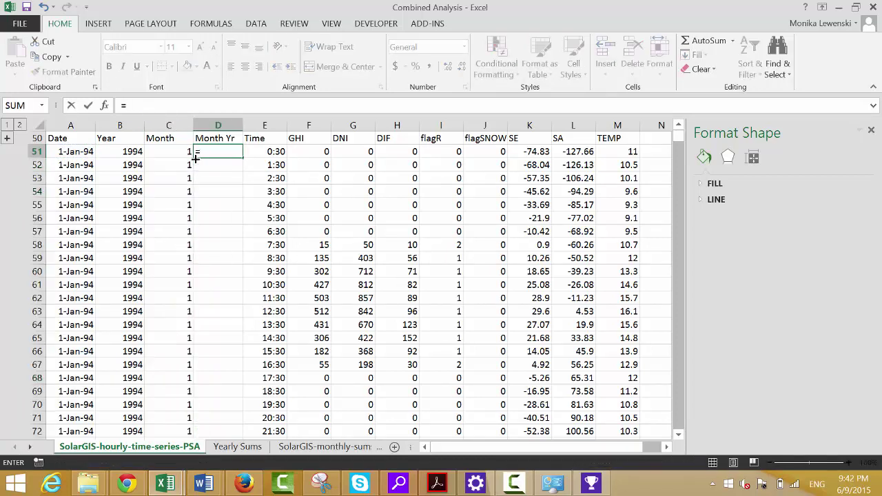
{"action": "key", "text": "Left"}
{"action": "key", "text": "Left"}
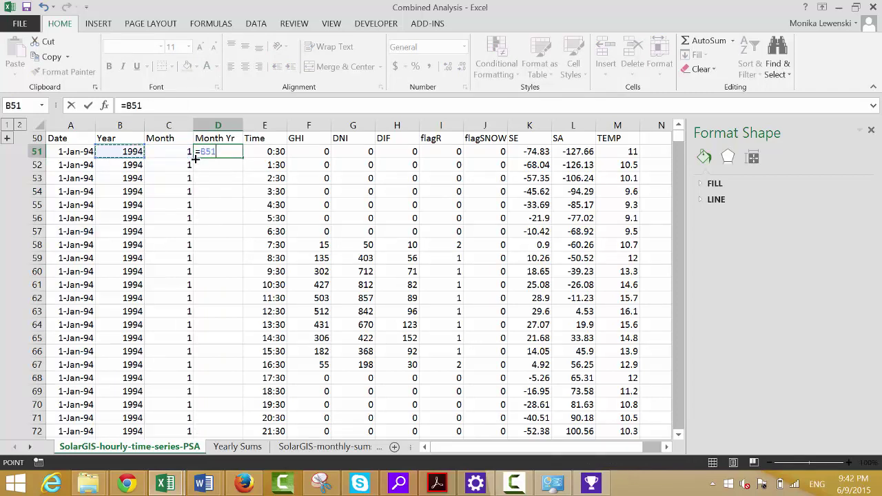
{"action": "type", "text": "&\" \"&"}
{"action": "key", "text": "Left"}
{"action": "key", "text": "Return"}
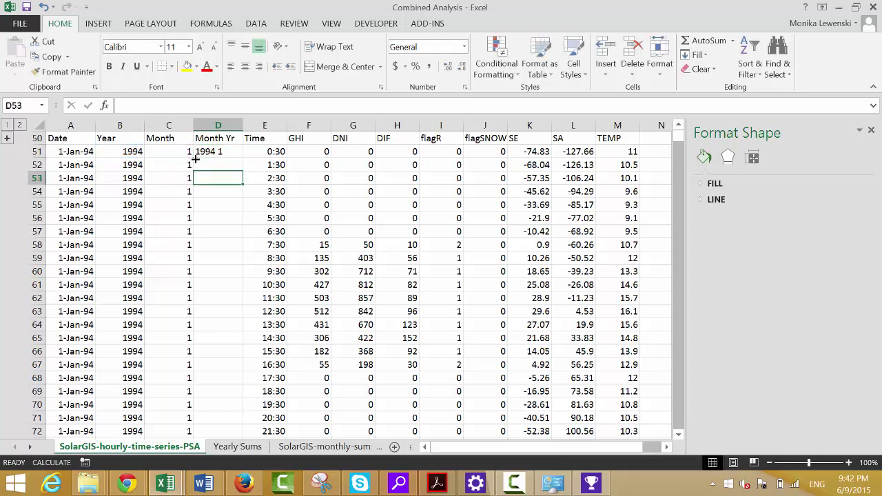
{"action": "key", "text": "Up"}
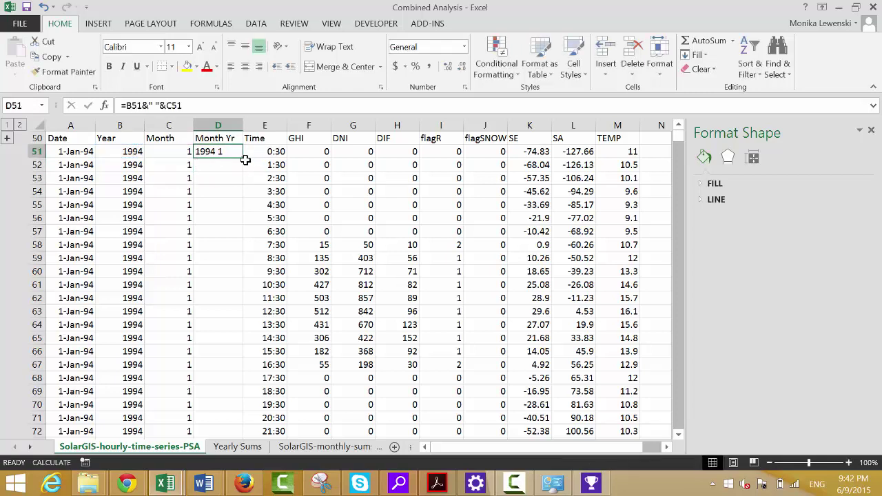
{"action": "double_click", "coordinate": [241, 157]}
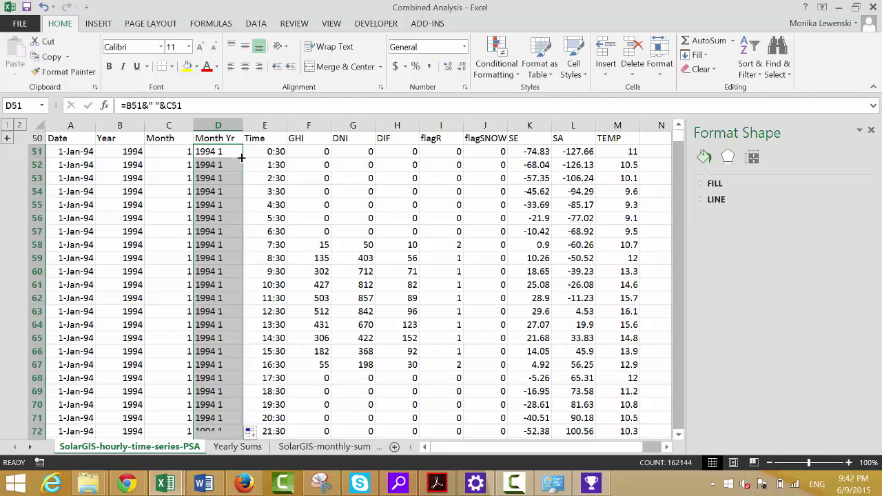
- Check the last rows of the filled Month Yr column and compare its keys with those in the monthly sums sheet
{"action": "key", "text": "Down"}
{"action": "key", "text": "ctrl+Down"}
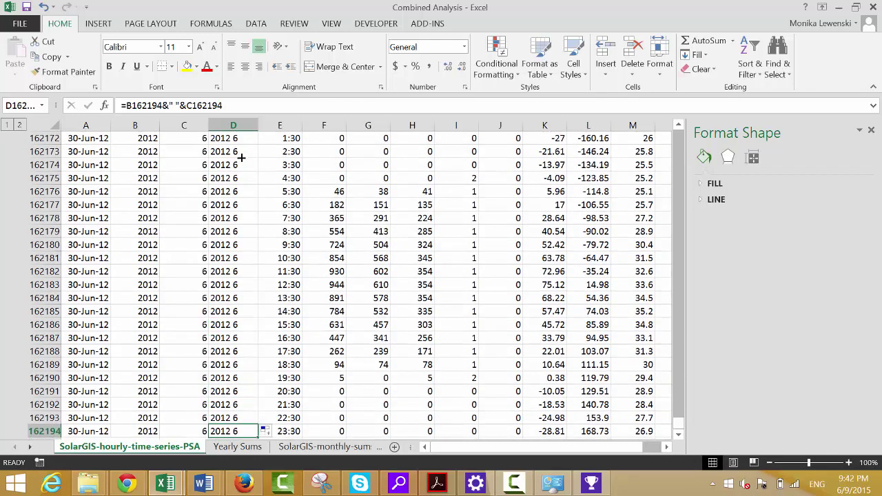
{"action": "key", "text": "Down"}
{"action": "key", "text": "Down"}
{"action": "key", "text": "ctrl+Page_Down"}
{"action": "key", "text": "ctrl+Page_Down"}
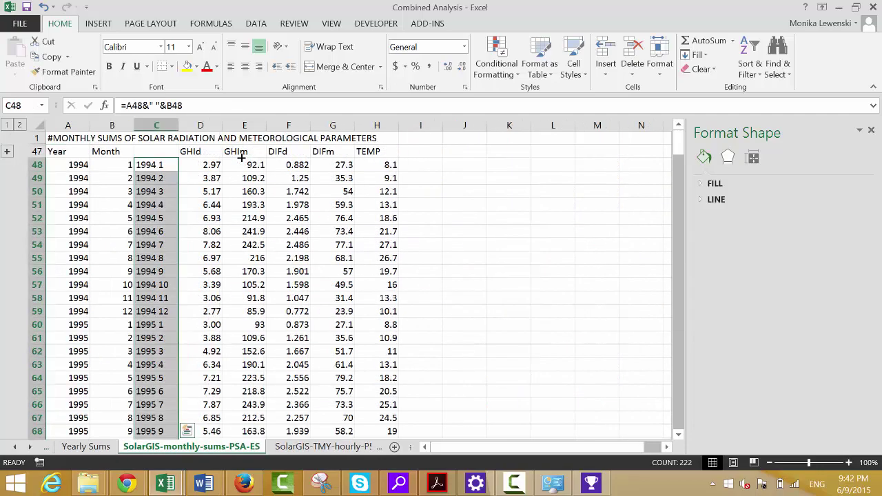
{"action": "key", "text": "ctrl+Page_Up"}
{"action": "key", "text": "ctrl+Page_Up"}
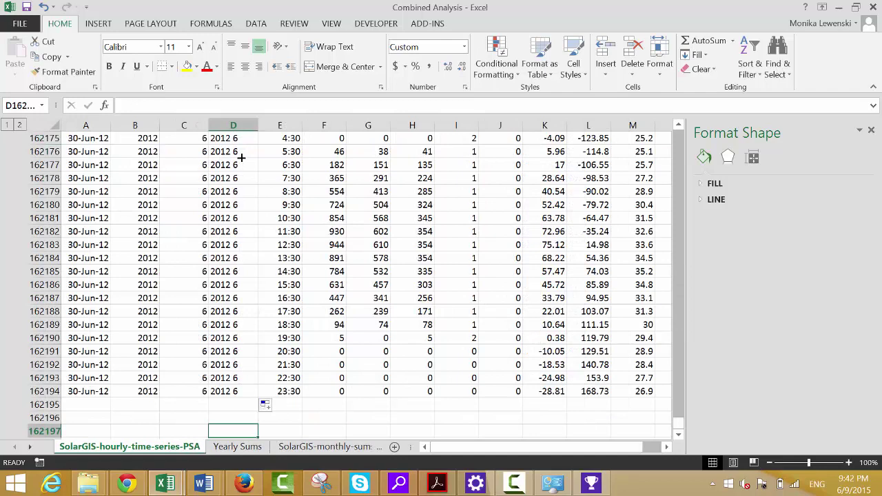
{"action": "key", "text": "Up"}
{"action": "key", "text": "Up"}
{"action": "key", "text": "Up"}
{"action": "key", "text": "ctrl+Up"}
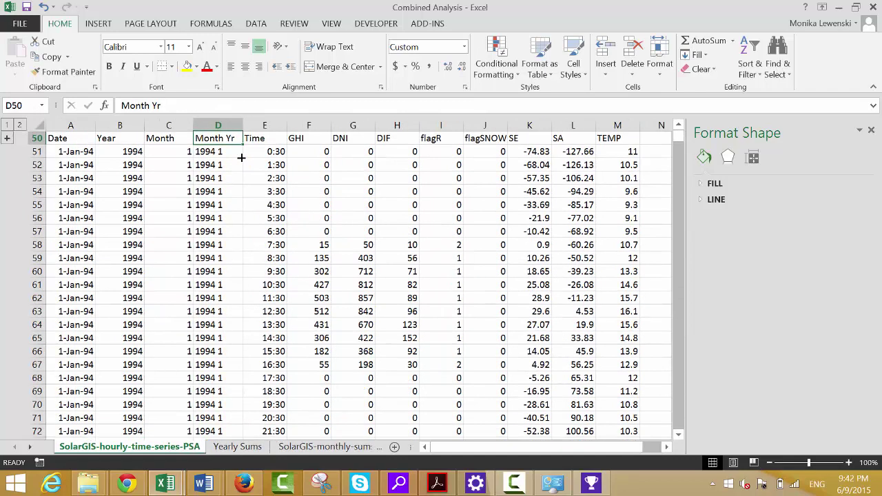
- Return to the SolarGIS-monthly-sums-PSA-ES sheet and head the empty column after TEMP "Sum" in I47
{"action": "key", "text": "ctrl+Page_Down"}
{"action": "key", "text": "ctrl+Page_Down"}
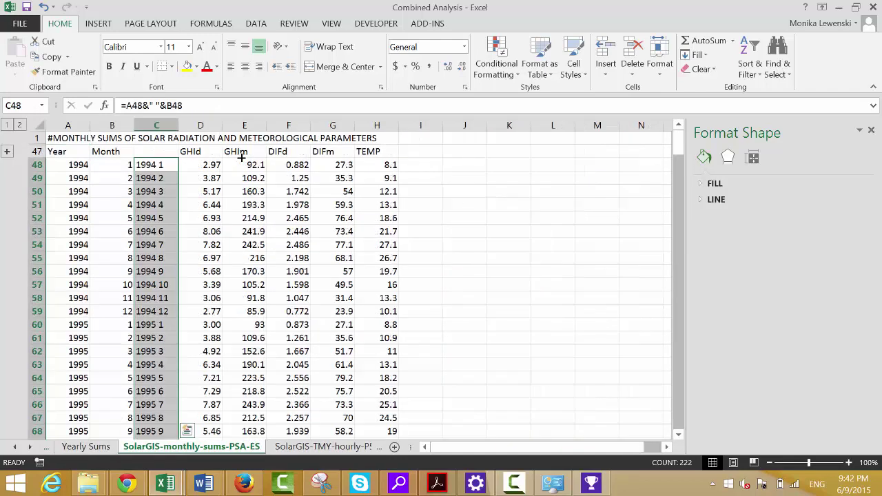
{"action": "key", "text": "Right"}
{"action": "key", "text": "Right"}
{"action": "key", "text": "Right"}
{"action": "key", "text": "Right"}
{"action": "key", "text": "Right"}
{"action": "key", "text": "Right"}
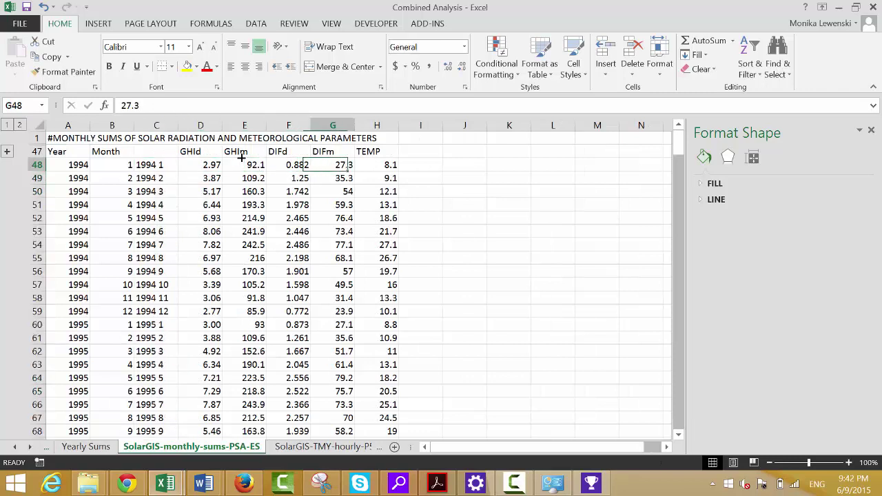
{"action": "key", "text": "Up"}
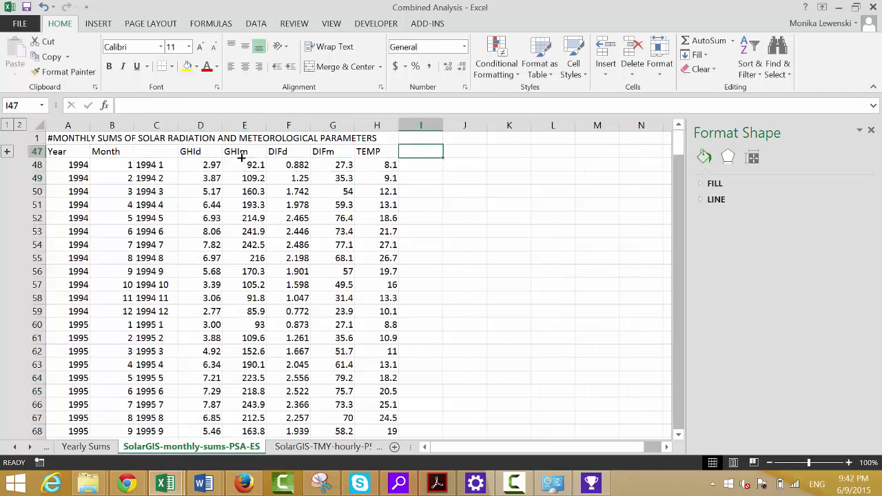
{"action": "type", "text": "Sum"}
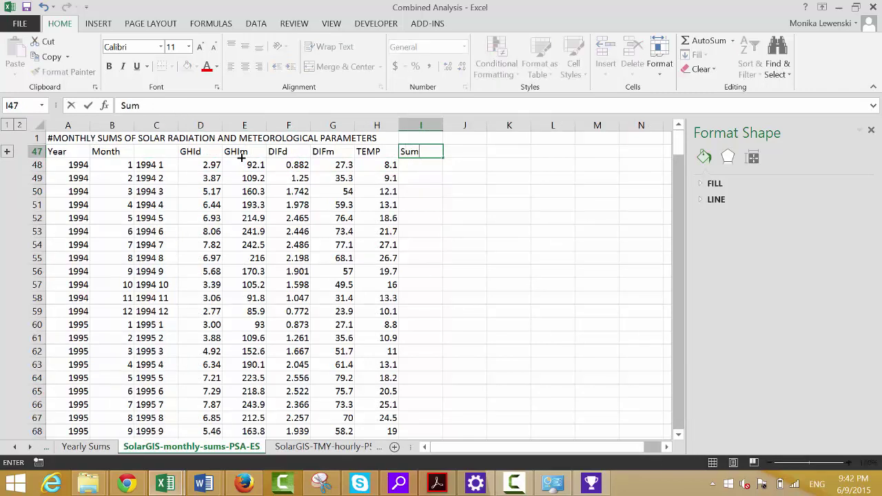
{"action": "key", "text": "Return"}
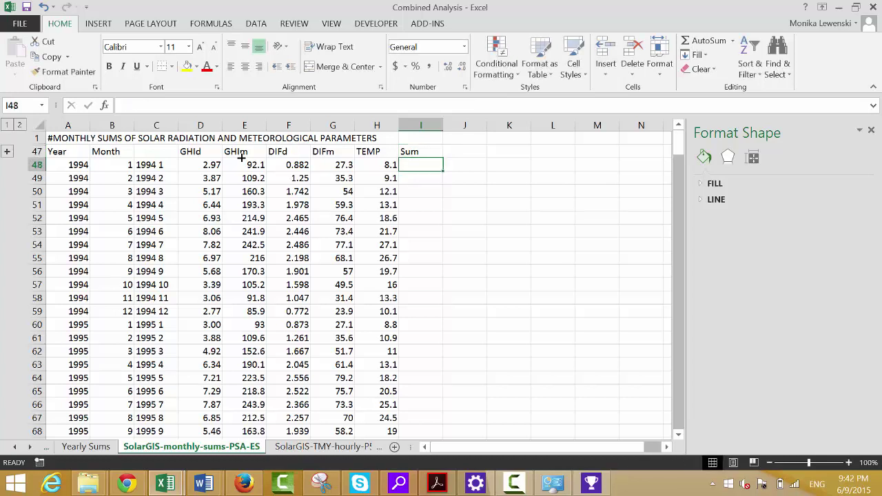
- Begin a SUMIFS formula in I48 with the hourly sheet's GHI column F:F as sum range and Month Yr column D:D as criteria range
{"action": "type", "text": "=s"}
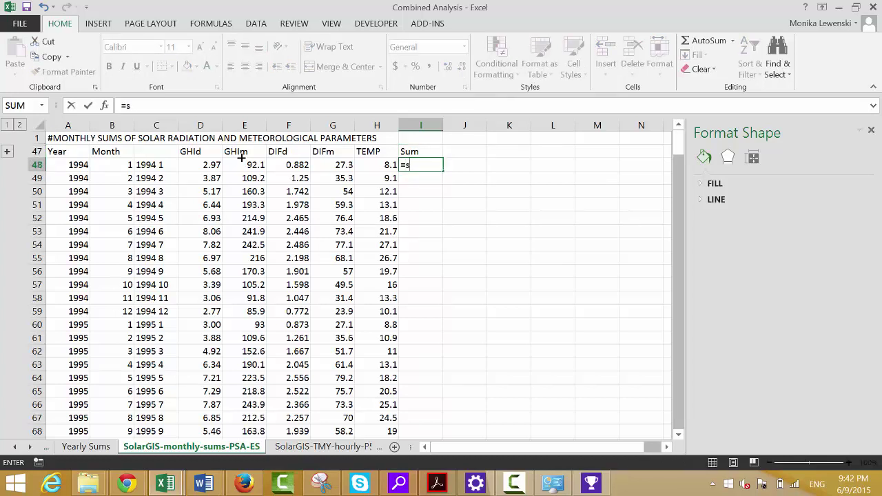
{"action": "type", "text": "um"}
{"action": "key", "text": "Down"}
{"action": "key", "text": "Down"}
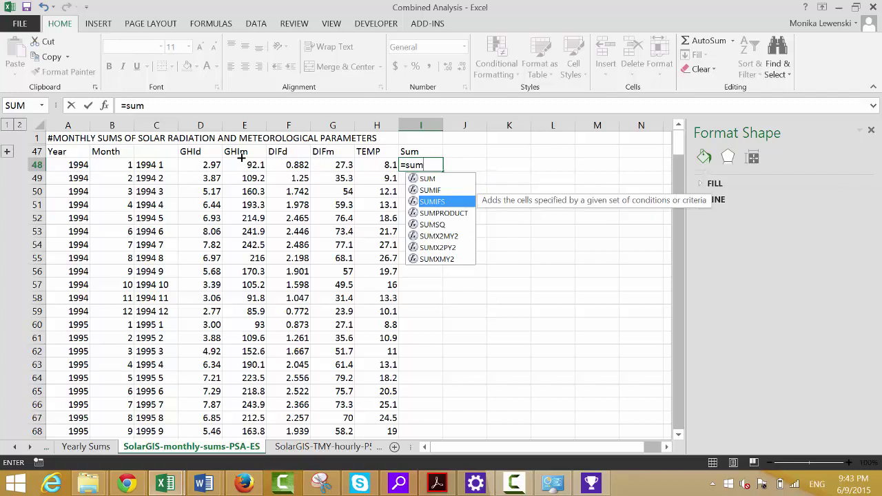
{"action": "key", "text": "Tab"}
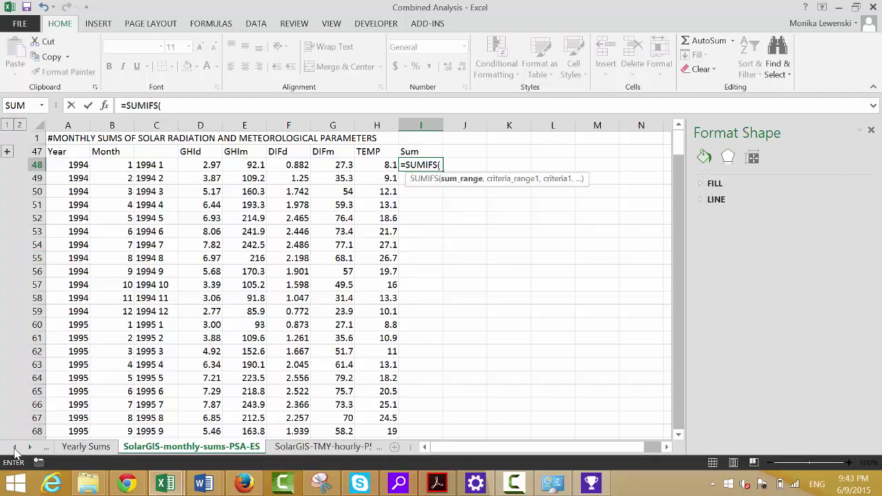
{"action": "left_click", "coordinate": [14, 447]}
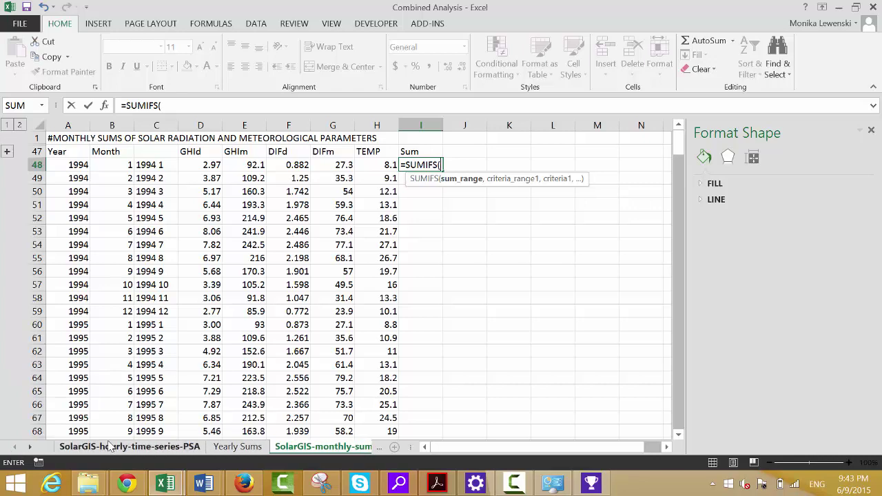
{"action": "left_click", "coordinate": [110, 446]}
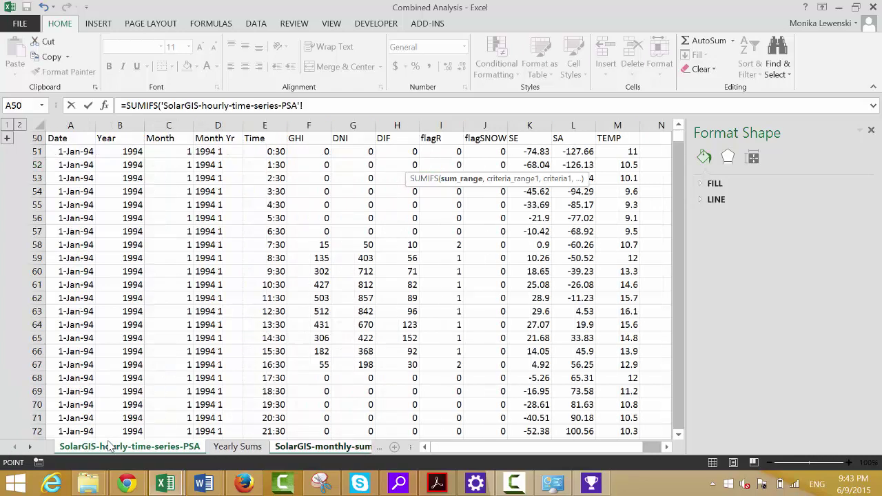
{"action": "left_click", "coordinate": [297, 122]}
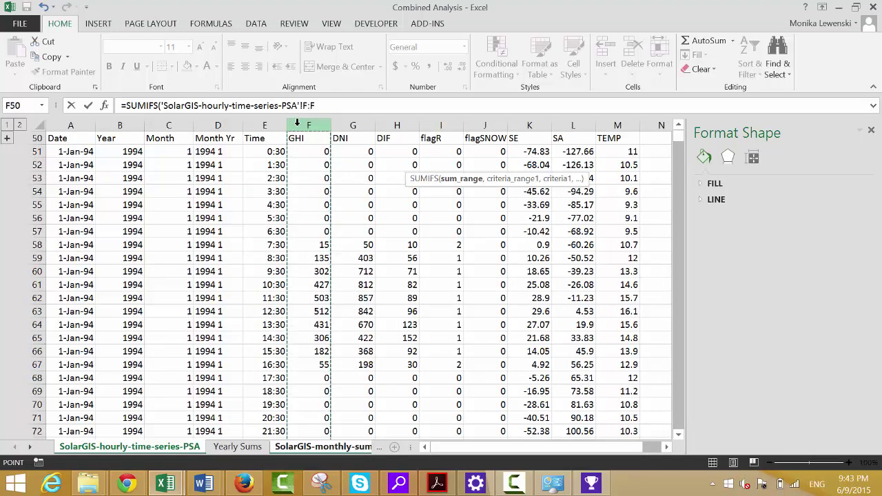
{"action": "type", "text": ","}
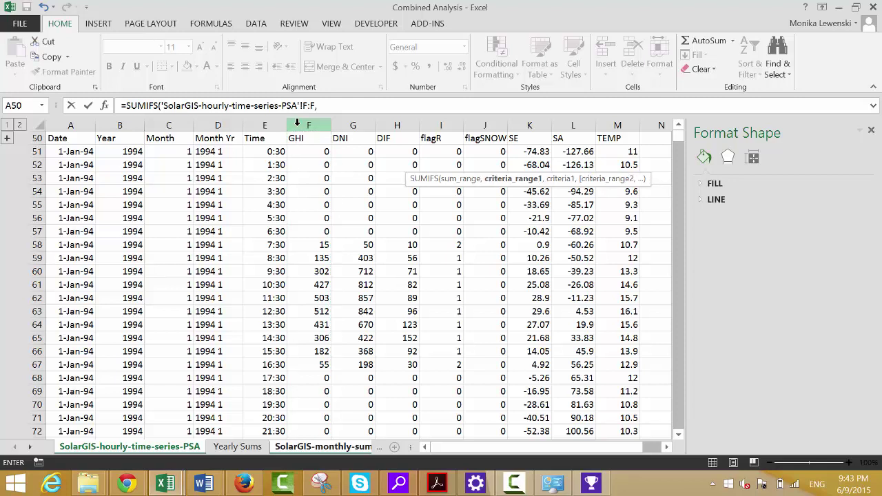
{"action": "left_click", "coordinate": [211, 122]}
{"action": "type", "text": ","}
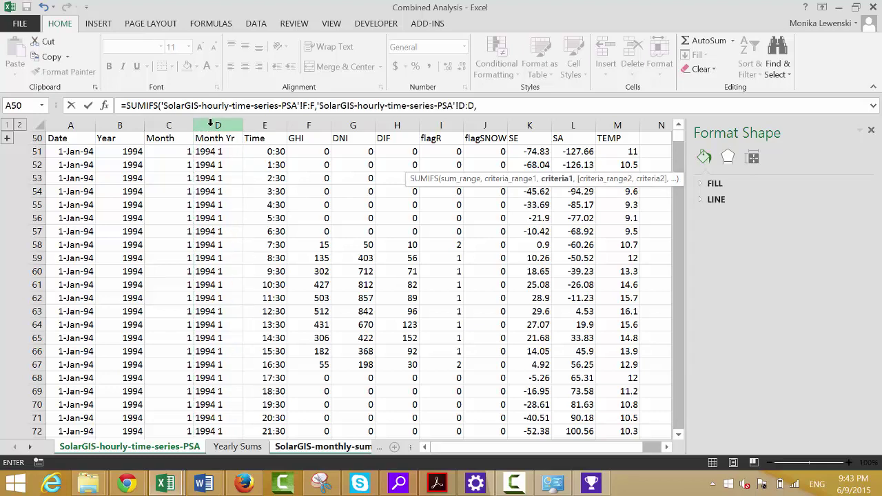
- Complete the SUMIFS formula with the monthly sheet's C48 as criterion and format I48 as a number with thousands separators and two decimals
{"action": "key", "text": "ctrl+Page_Down"}
{"action": "key", "text": "ctrl+Page_Down"}
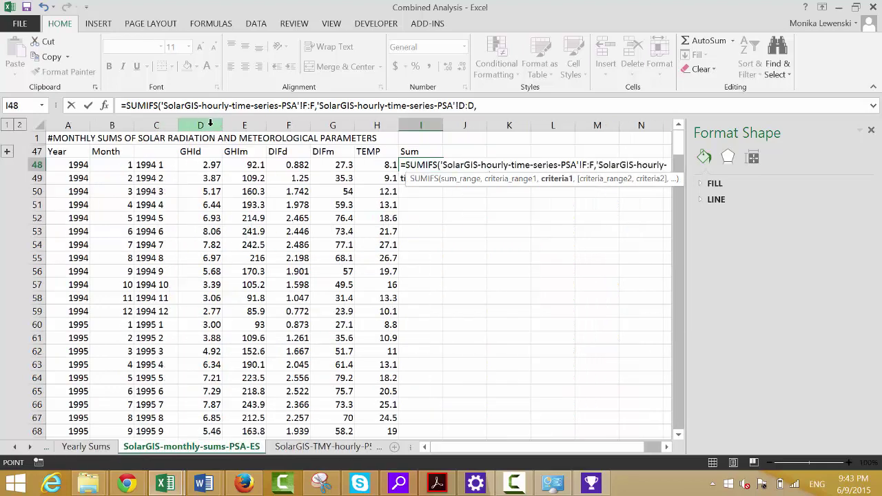
{"action": "key", "text": "Left"}
{"action": "key", "text": "Left"}
{"action": "key", "text": "Left"}
{"action": "key", "text": "Left"}
{"action": "key", "text": "Left"}
{"action": "key", "text": "Left"}
{"action": "type", "text": ")"}
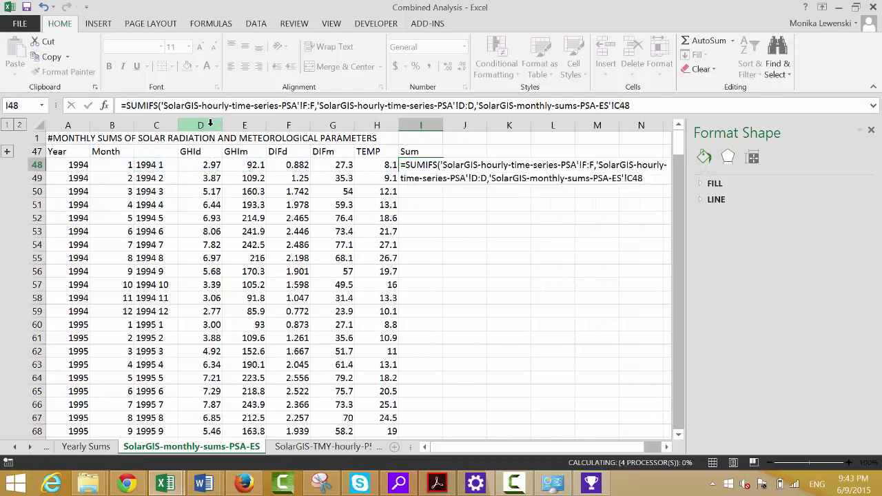
{"action": "key", "text": "Return"}
{"action": "key", "text": "ctrl+shift+1"}
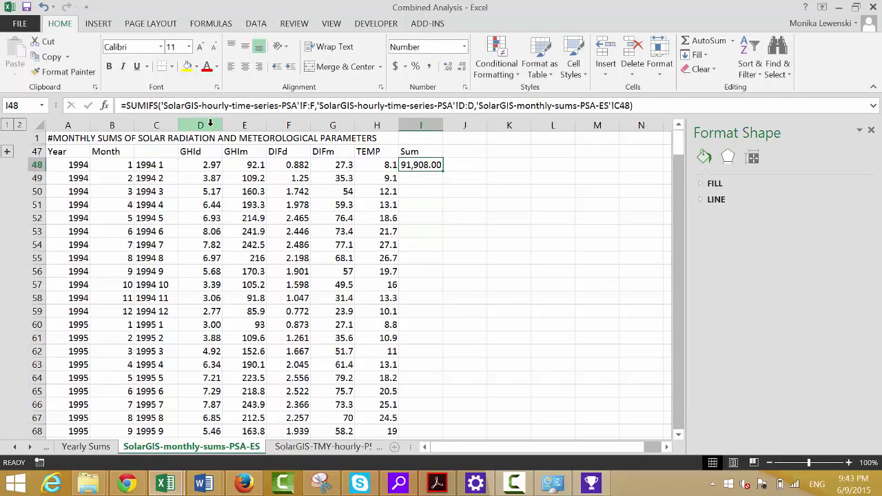
- Fill the SUMIFS formula down the Sum column and widen column I to fit the values
{"action": "double_click", "coordinate": [443, 172]}
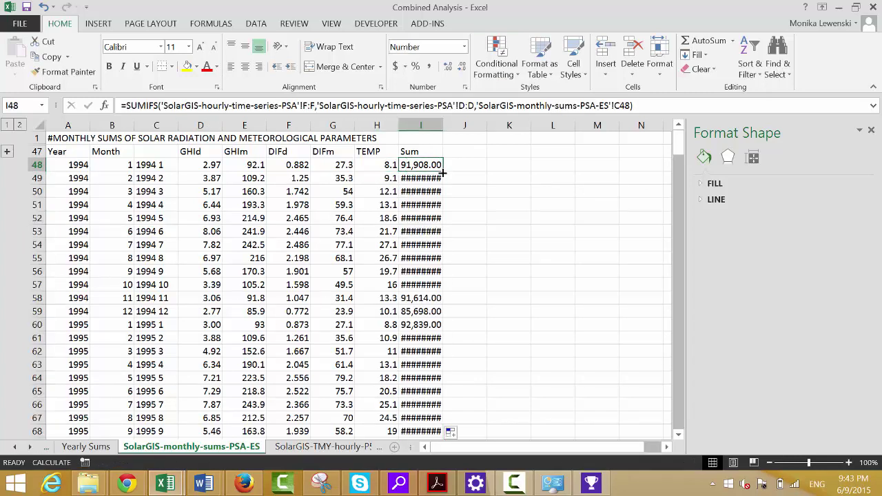
{"action": "left_click_drag", "start_coordinate": [444, 125], "coordinate": [454, 128]}
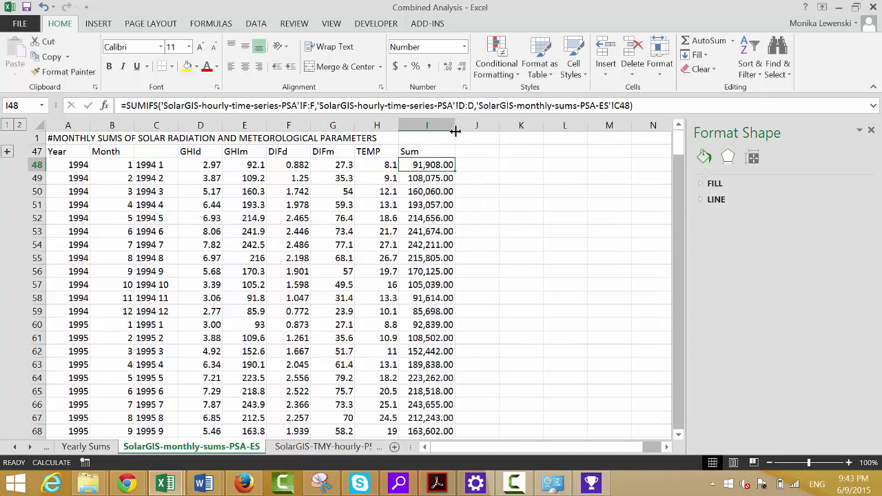
- Enter the days per month beside the sums in column J, with 31 in J48 and 28.2 in J49
{"action": "key", "text": "Right"}
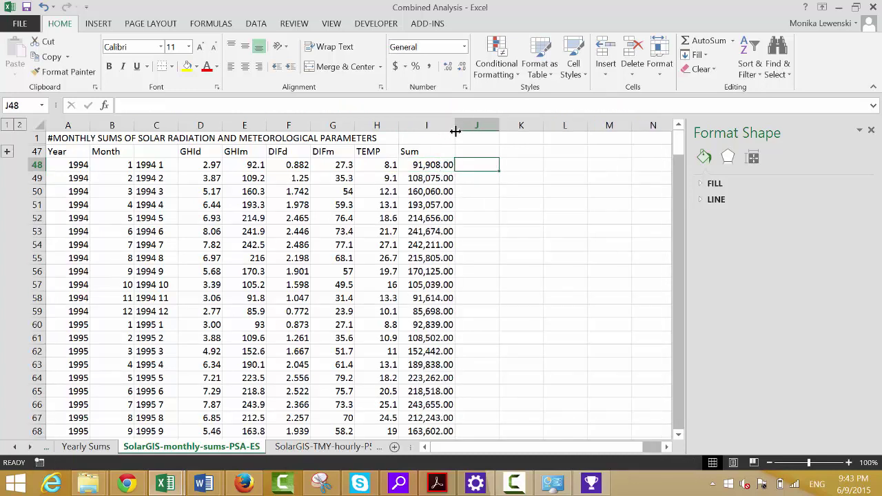
{"action": "type", "text": "31"}
{"action": "key", "text": "Return"}
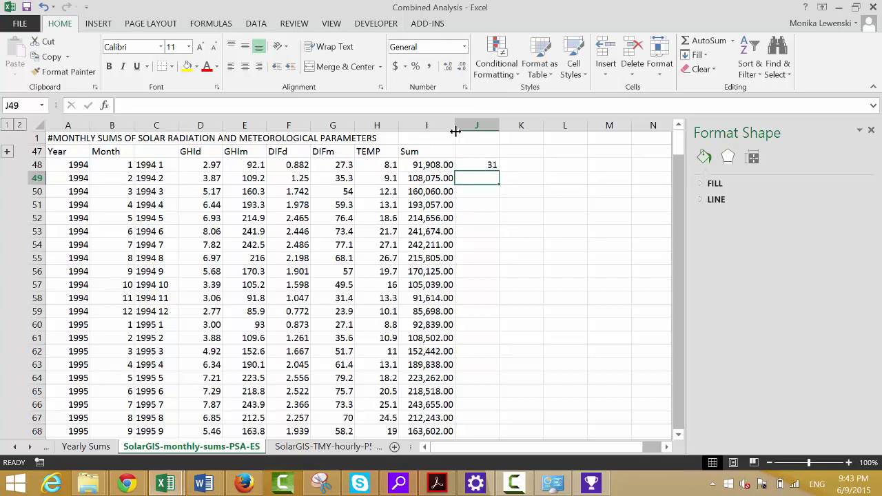
{"action": "type", "text": "28.2"}
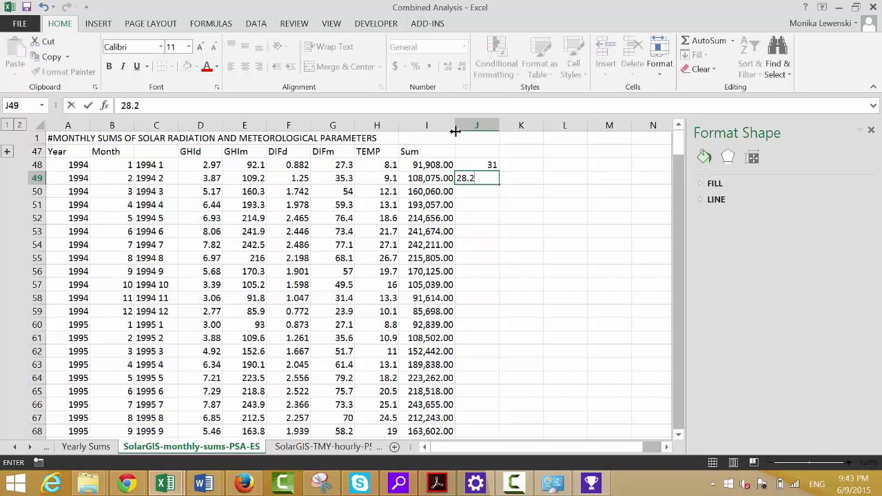
- Enter the days per month for February to April 1994 in J49:J51 as 28.25, 31 and 30
{"action": "type", "text": "5"}
{"action": "key", "text": "Return"}
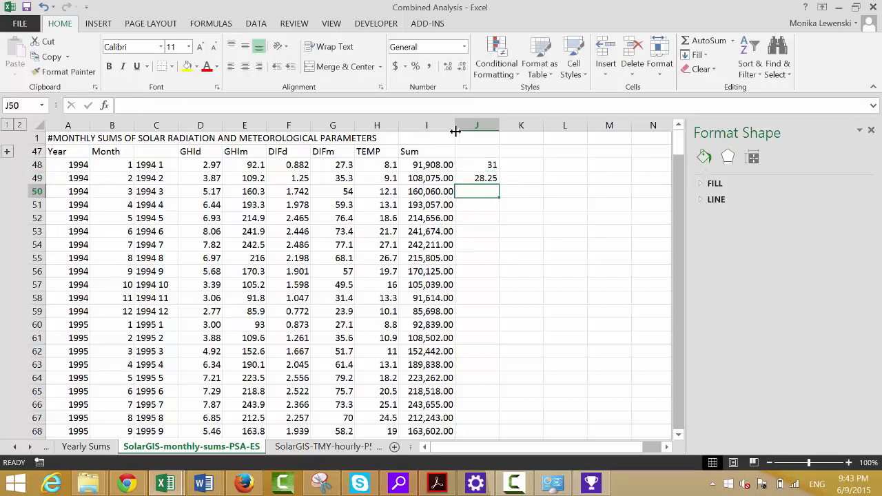
{"action": "type", "text": "31"}
{"action": "key", "text": "Return"}
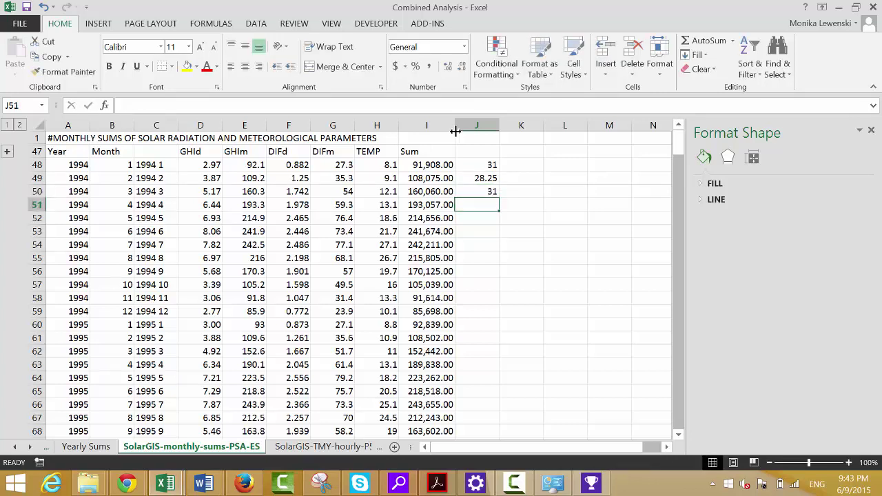
{"action": "type", "text": "30"}
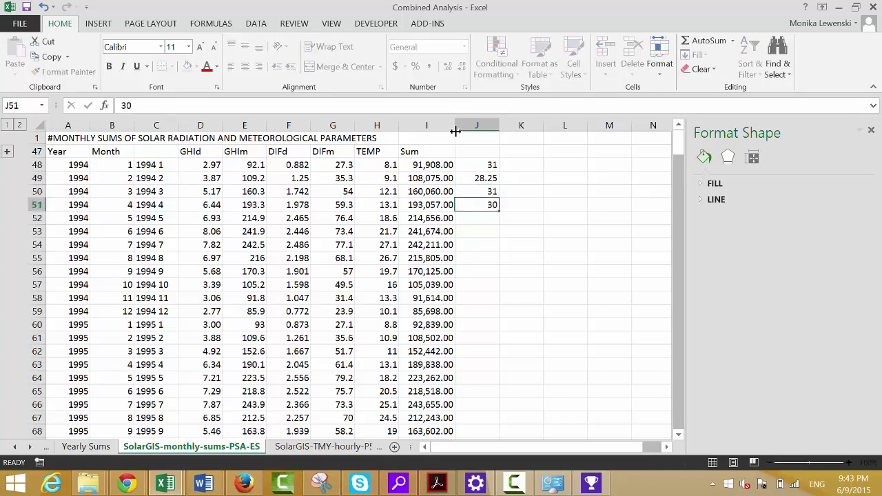
{"action": "key", "text": "Return"}
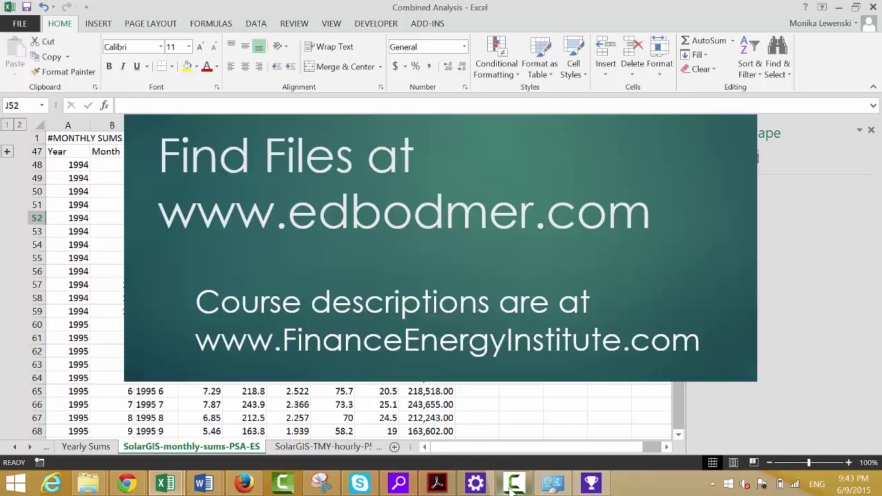
{"action": "left_click", "coordinate": [511, 486]}
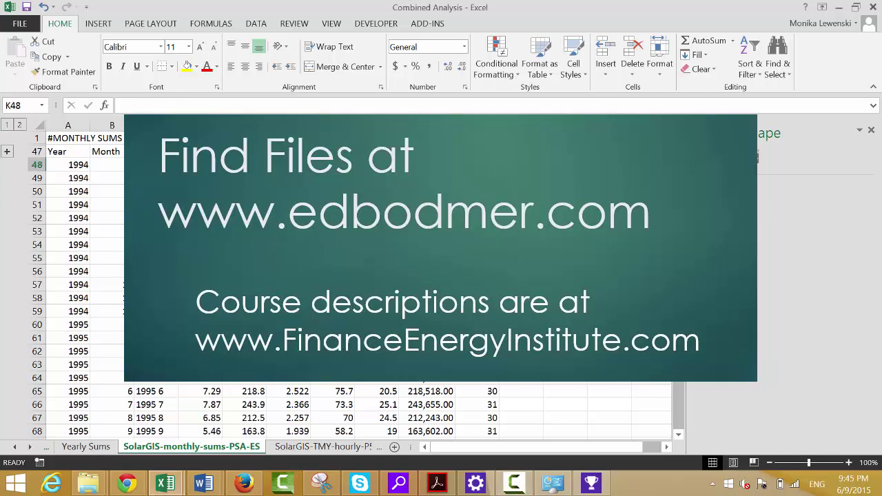
{"action": "key", "text": "Up"}
{"action": "key", "text": "Left"}
{"action": "key", "text": "Down"}
{"action": "key", "text": "Right"}
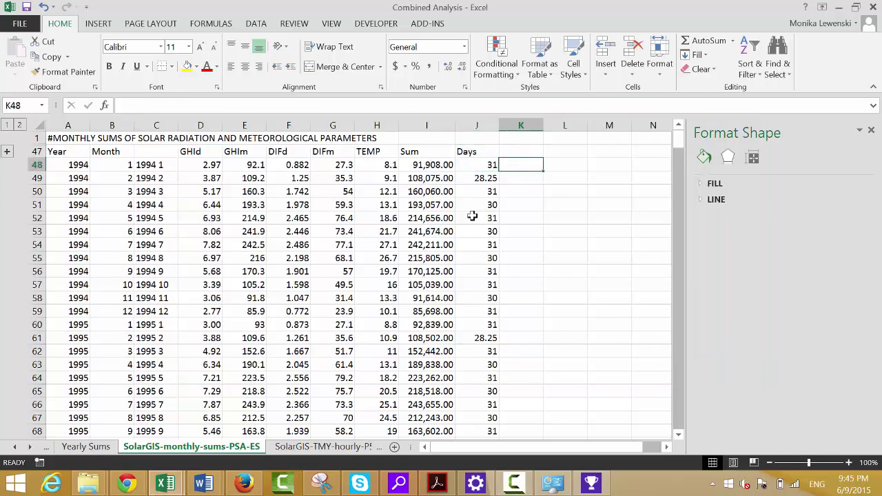
- Calculate the daily average for January 1994 in K48 with the formula =I48/J48
{"action": "type", "text": "="}
{"action": "key", "text": "Left"}
{"action": "key", "text": "Left"}
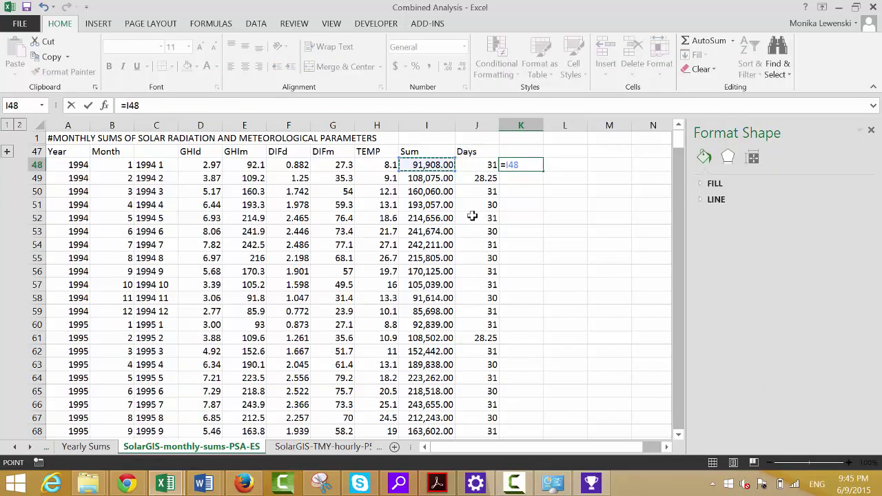
{"action": "type", "text": "/"}
{"action": "key", "text": "Left"}
{"action": "key", "text": "ctrl+Return"}
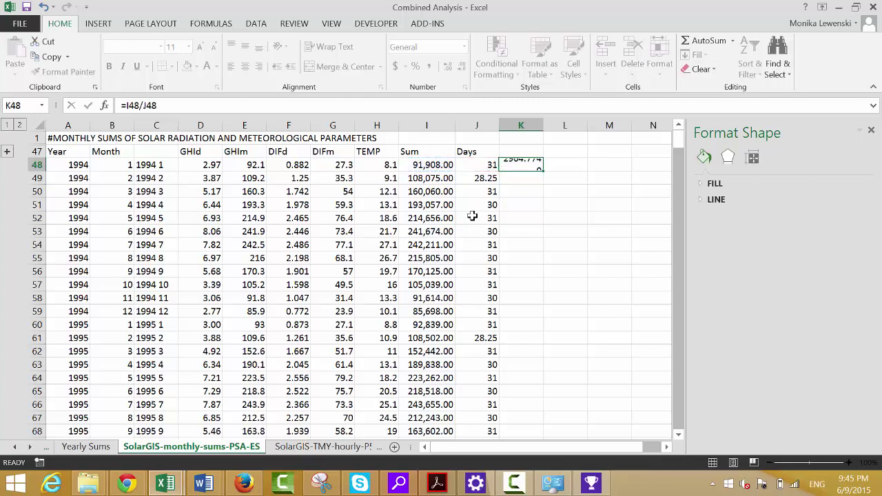
- Compare the calculated daily average in row 48 with the GHId value in the same row
{"action": "key", "text": "Left"}
{"action": "key", "text": "Left"}
{"action": "key", "text": "Left"}
{"action": "key", "text": "Left"}
{"action": "key", "text": "Left"}
{"action": "key", "text": "Left"}
{"action": "key", "text": "Left"}
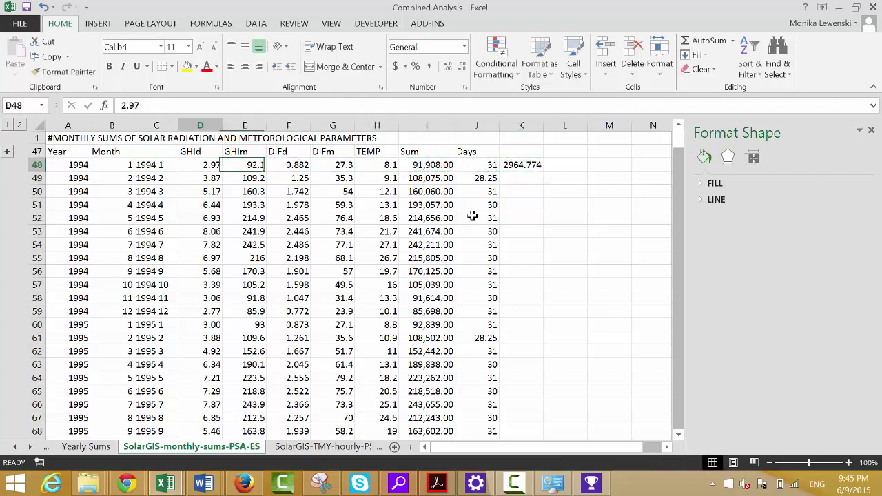
{"action": "key", "text": "Right"}
{"action": "key", "text": "Right"}
{"action": "key", "text": "Right"}
{"action": "key", "text": "Right"}
{"action": "key", "text": "Right"}
{"action": "key", "text": "Right"}
{"action": "key", "text": "Right"}
- Label the header cells K47 and L47 as Watts and kWh
{"action": "key", "text": "Up"}
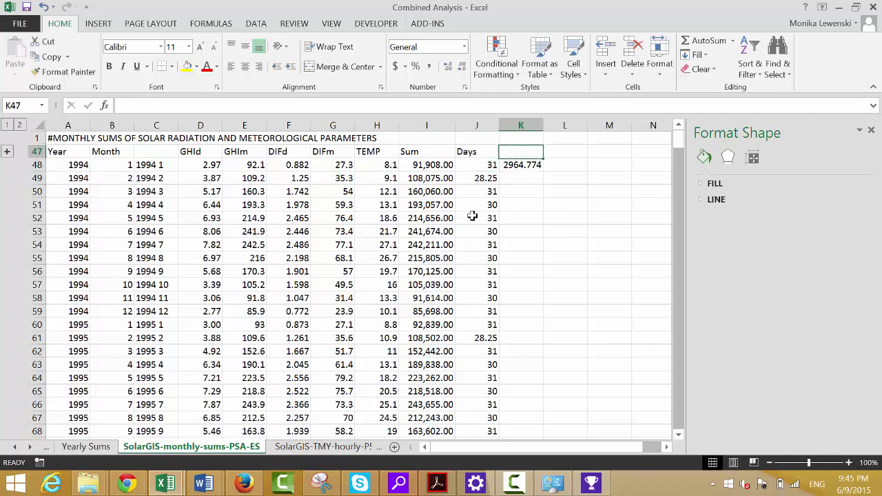
{"action": "type", "text": "Watts"}
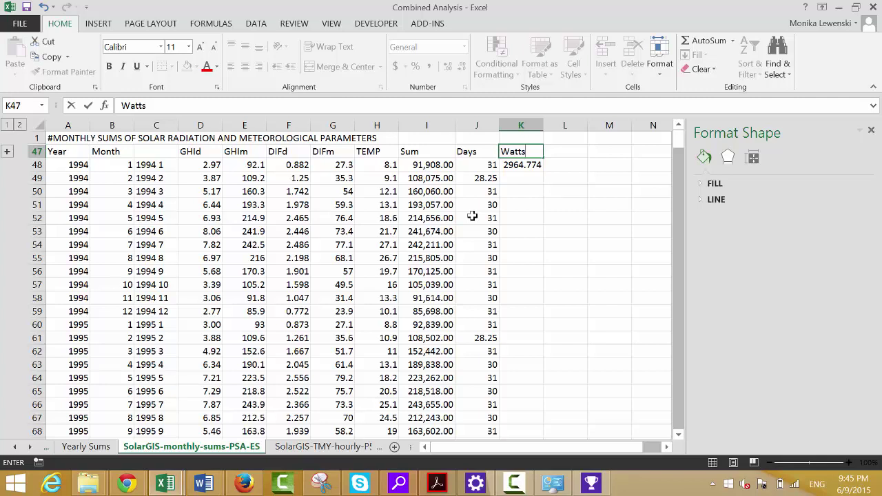
{"action": "key", "text": "Return"}
{"action": "key", "text": "Up"}
{"action": "key", "text": "Up"}
{"action": "key", "text": "Down"}
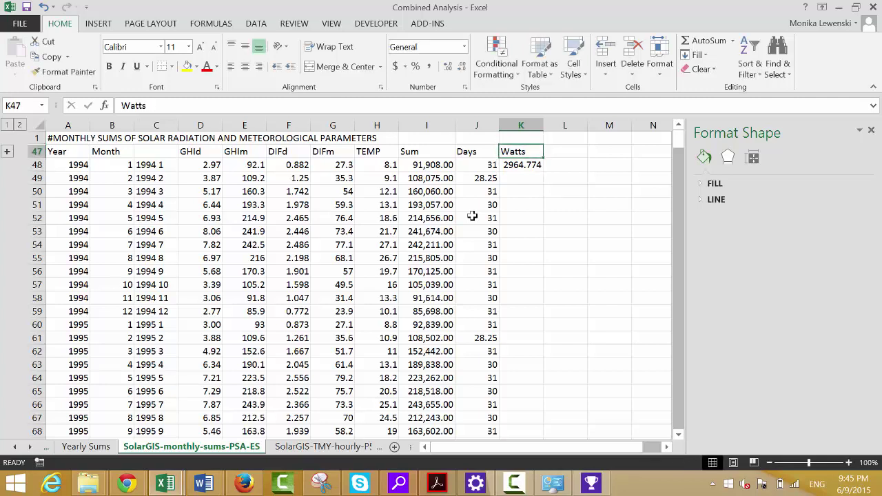
{"action": "key", "text": "Right"}
{"action": "type", "text": "kWh"}
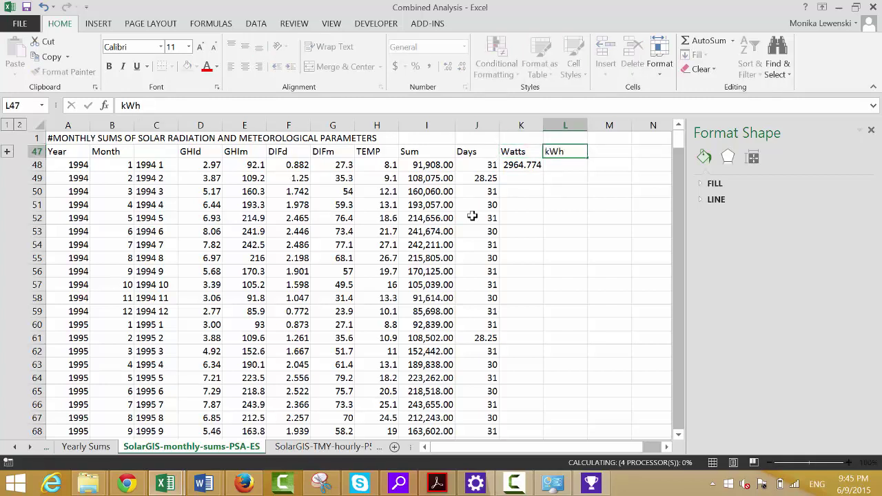
{"action": "key", "text": "Return"}
- Convert the January 1994 watts to kWh in L48 with the formula =K48/1000
{"action": "type", "text": "="}
{"action": "key", "text": "Left"}
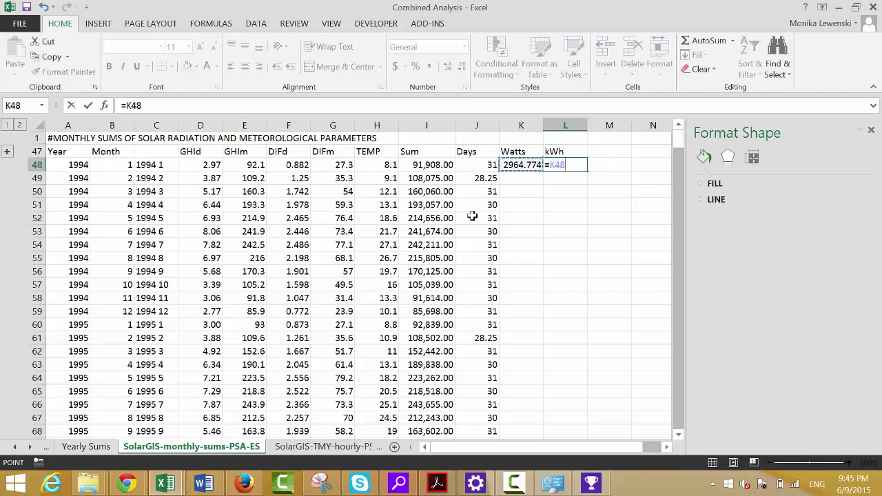
{"action": "type", "text": "/1000"}
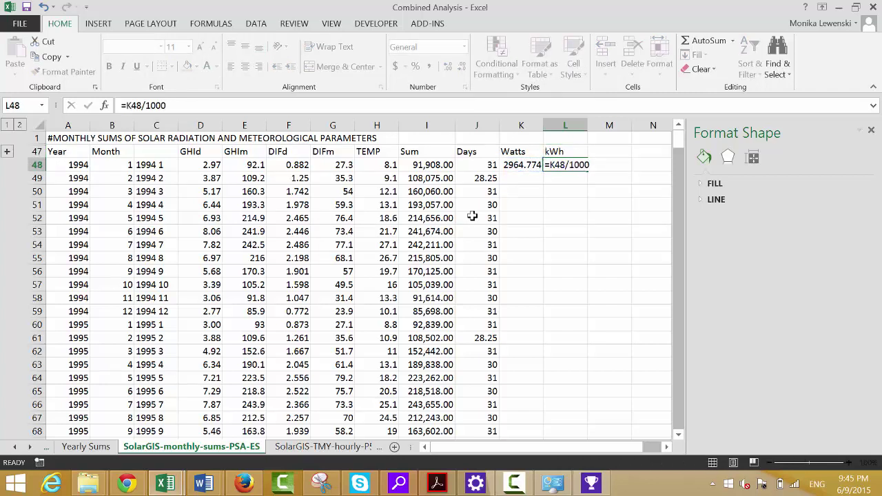
{"action": "key", "text": "ctrl+Return"}
- Fill the Watts and kWh formulas from K48:L48 down through all the monthly rows
{"action": "key", "text": "Left"}
{"action": "key", "text": "shift+Right"}
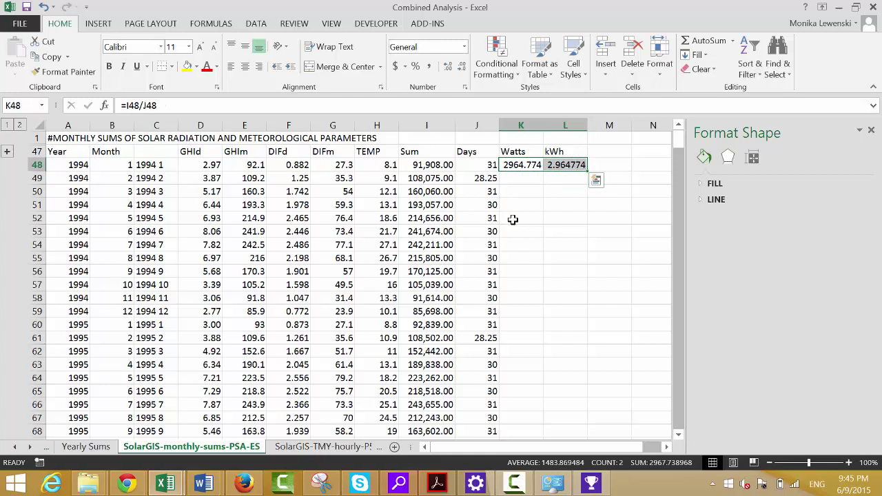
{"action": "double_click", "coordinate": [588, 170]}
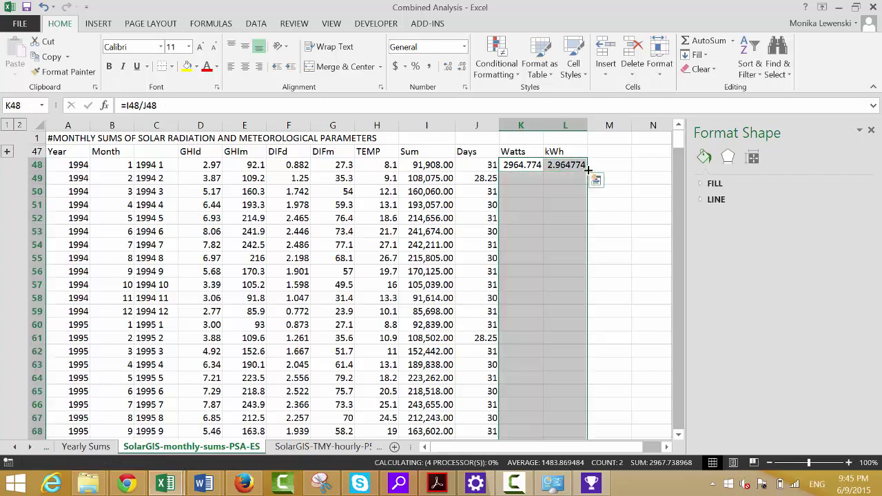
- Check the filled kWh values for the 1994 months against the GHId column
{"action": "key", "text": "Down"}
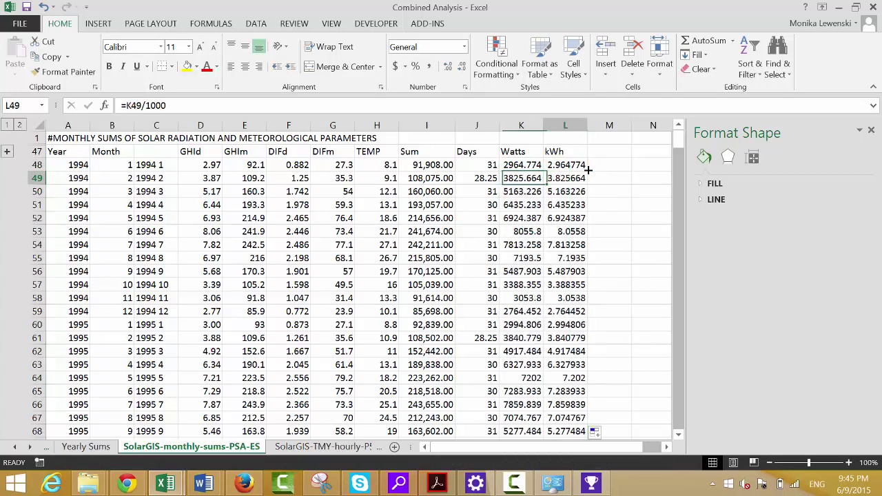
{"action": "key", "text": "Right"}
{"action": "key", "text": "Down"}
{"action": "key", "text": "Down"}
{"action": "key", "text": "Down"}
{"action": "key", "text": "Down"}
{"action": "key", "text": "Down"}
{"action": "key", "text": "Down"}
{"action": "key", "text": "Down"}
{"action": "key", "text": "Down"}
{"action": "key", "text": "Up"}
{"action": "key", "text": "Up"}
{"action": "key", "text": "Up"}
{"action": "key", "text": "Up"}
{"action": "key", "text": "Up"}
{"action": "key", "text": "Up"}
{"action": "key", "text": "Up"}
{"action": "key", "text": "Up"}
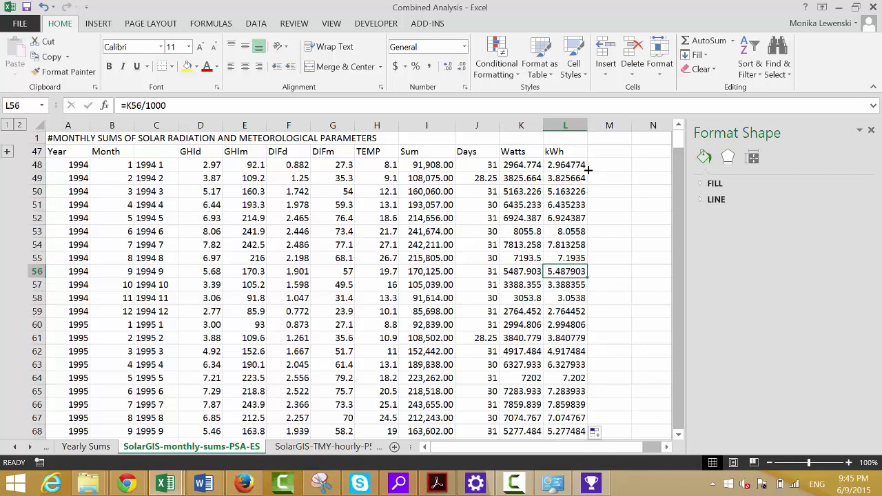
- Format all Watts and kWh values from K48:L48 downward as numbers with thousands separators and two decimals
{"action": "key", "text": "Left"}
{"action": "key", "text": "Up"}
{"action": "key", "text": "shift+Right"}
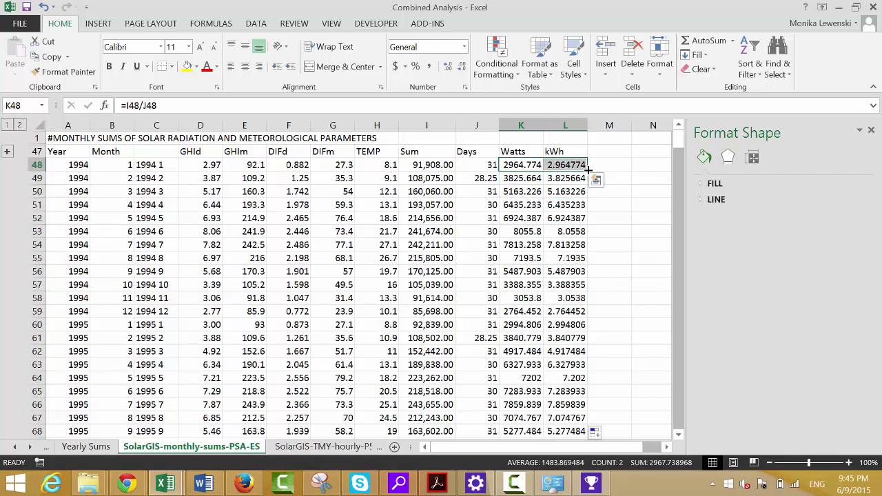
{"action": "key", "text": "ctrl+shift+Down"}
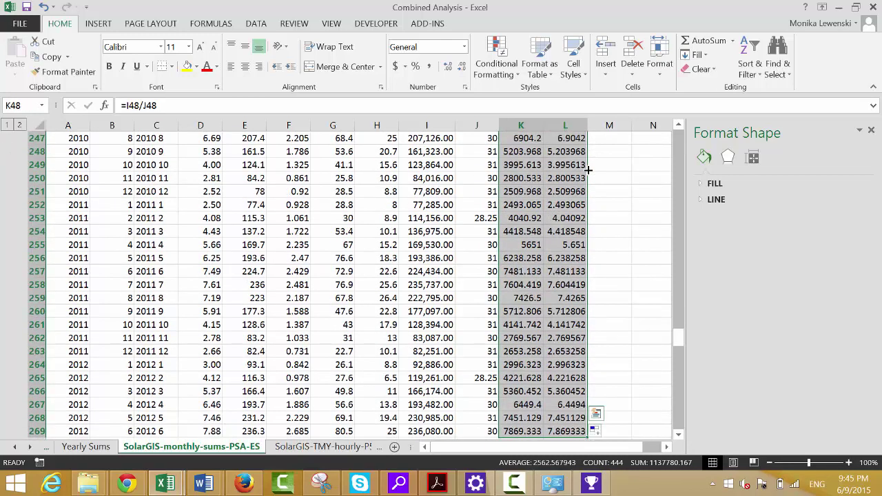
{"action": "key", "text": "ctrl+shift+1"}
{"action": "key", "text": "ctrl+BackSpace"}
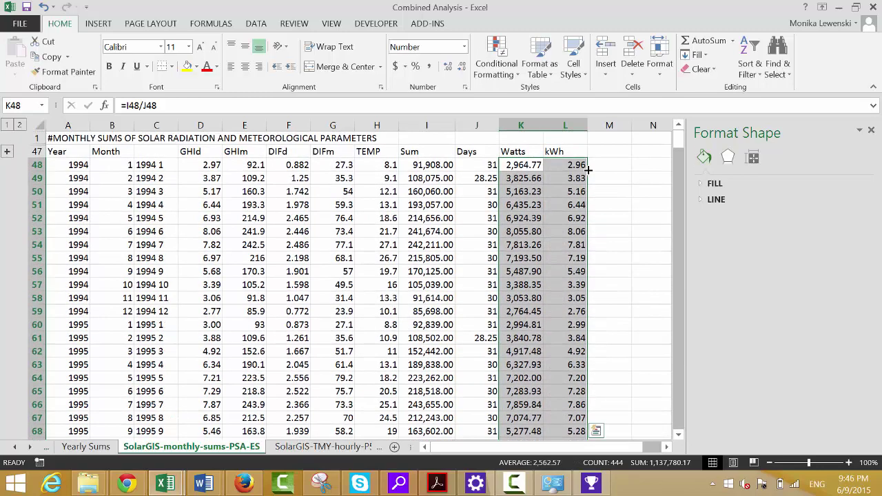
{"action": "key", "text": "ctrl+shift+Up"}
- Review the first kWh results and the Days column down through the 1998 rows, ending back at the sheet's first row
{"action": "key", "text": "Right"}
{"action": "key", "text": "Down"}
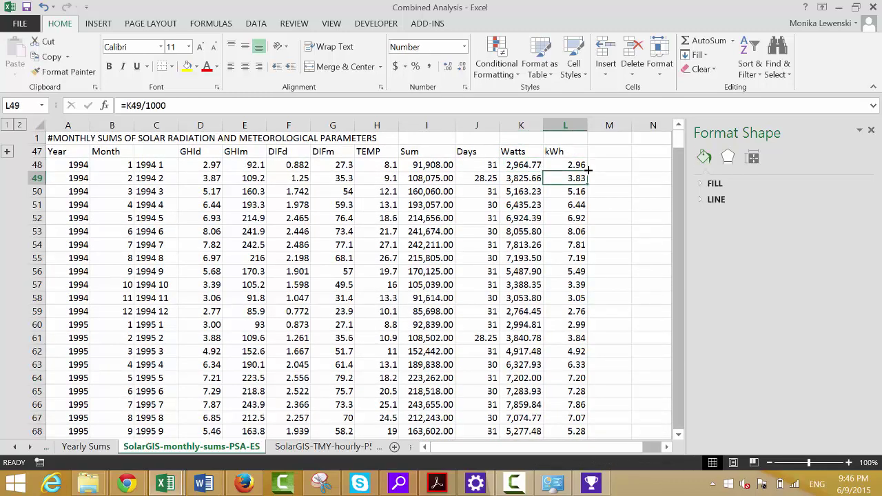
{"action": "key", "text": "Down"}
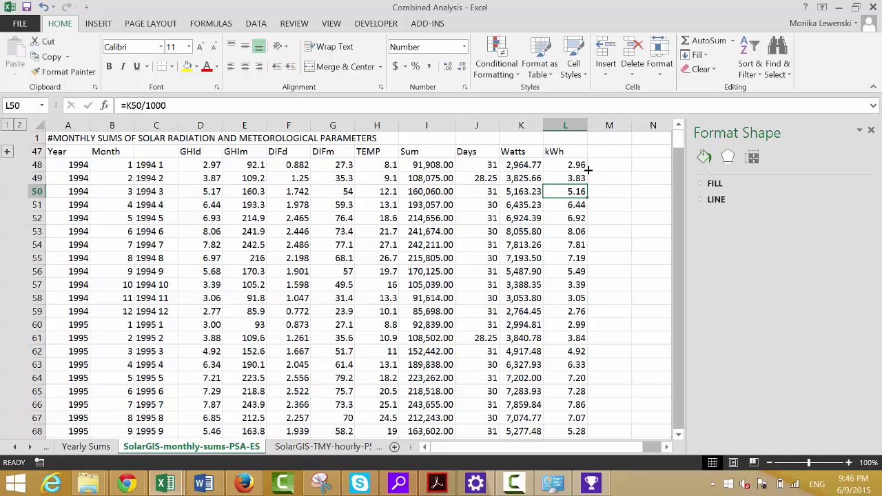
{"action": "key", "text": "Down"}
{"action": "key", "text": "Down"}
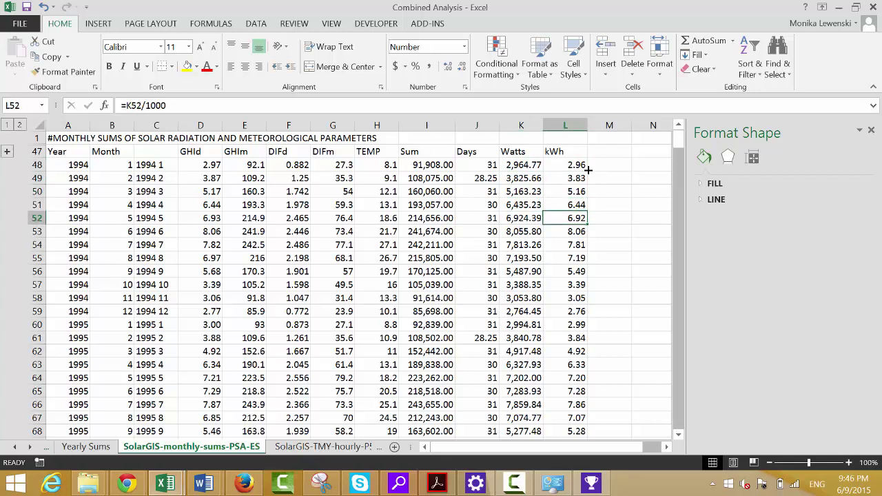
{"action": "key", "text": "Left"}
{"action": "key", "text": "Left"}
{"action": "key", "text": "Down"}
{"action": "key", "text": "Down"}
{"action": "key", "text": "Down"}
{"action": "key", "text": "Down"}
{"action": "key", "text": "Down"}
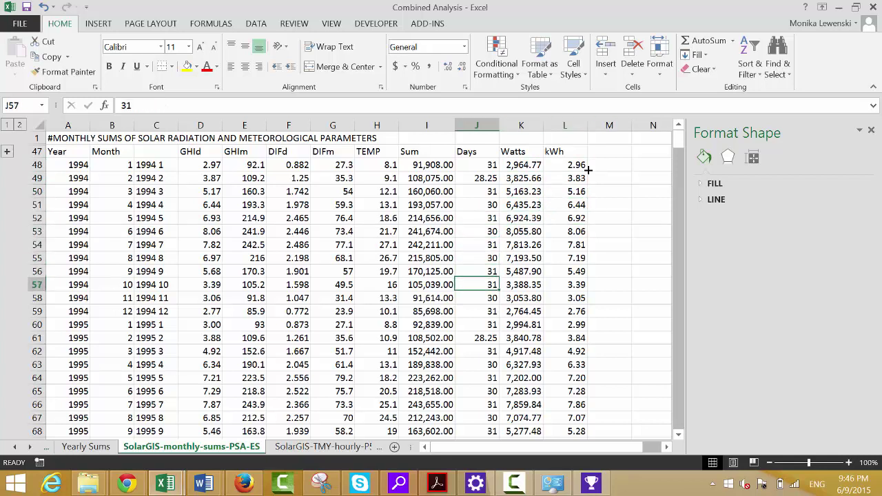
{"action": "key", "text": "Down"}
{"action": "key", "text": "Down"}
{"action": "key", "text": "Down"}
{"action": "key", "text": "Down"}
{"action": "key", "text": "Down"}
{"action": "key", "text": "Down"}
{"action": "key", "text": "Down"}
{"action": "key", "text": "Down"}
{"action": "key", "text": "Down"}
{"action": "key", "text": "Down"}
{"action": "key", "text": "Down"}
{"action": "key", "text": "Down"}
{"action": "key", "text": "Down"}
{"action": "key", "text": "Down"}
{"action": "key", "text": "Down"}
{"action": "key", "text": "Down"}
{"action": "key", "text": "Down"}
{"action": "key", "text": "Down"}
{"action": "key", "text": "Down"}
{"action": "key", "text": "Down"}
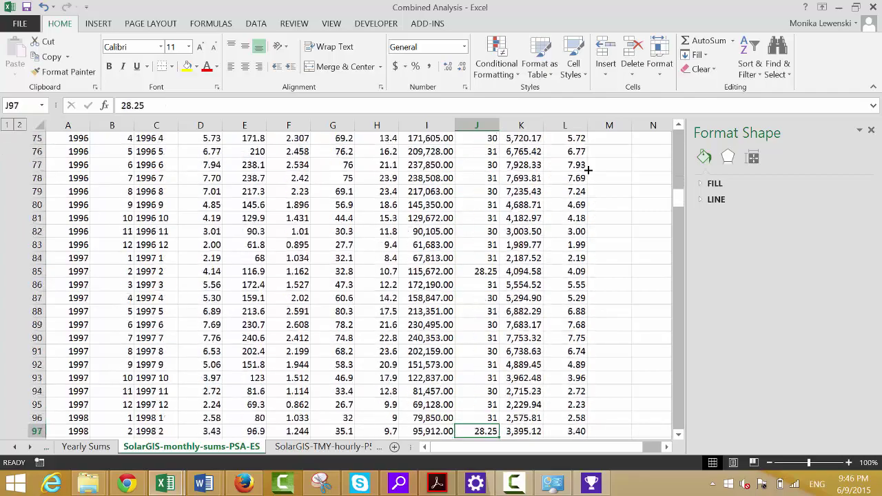
{"action": "key", "text": "Down"}
{"action": "key", "text": "Down"}
{"action": "key", "text": "Down"}
{"action": "key", "text": "Down"}
{"action": "key", "text": "Down"}
{"action": "key", "text": "Down"}
{"action": "key", "text": "Down"}
{"action": "key", "text": "Down"}
{"action": "key", "text": "Down"}
{"action": "key", "text": "Up"}
{"action": "key", "text": "Up"}
{"action": "key", "text": "Up"}
{"action": "key", "text": "Up"}
{"action": "key", "text": "Up"}
{"action": "key", "text": "Up"}
{"action": "key", "text": "Up"}
{"action": "key", "text": "Up"}
{"action": "key", "text": "Up"}
{"action": "key", "text": "Up"}
{"action": "key", "text": "Up"}
{"action": "key", "text": "Up"}
{"action": "key", "text": "Up"}
{"action": "key", "text": "Up"}
{"action": "key", "text": "Up"}
{"action": "key", "text": "Up"}
{"action": "key", "text": "Up"}
{"action": "key", "text": "Up"}
{"action": "key", "text": "Up"}
{"action": "key", "text": "Up"}
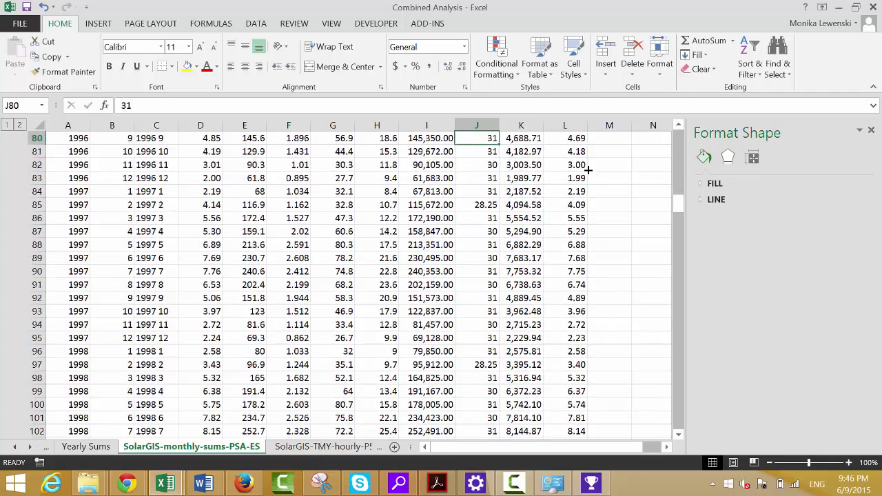
{"action": "key", "text": "Up"}
{"action": "key", "text": "Up"}
{"action": "key", "text": "Up"}
{"action": "key", "text": "Up"}
{"action": "key", "text": "Up"}
{"action": "key", "text": "Up"}
{"action": "key", "text": "Up"}
{"action": "key", "text": "Up"}
{"action": "key", "text": "Up"}
{"action": "key", "text": "Up"}
{"action": "key", "text": "Up"}
{"action": "key", "text": "Up"}
{"action": "key", "text": "Up"}
{"action": "key", "text": "Up"}
{"action": "key", "text": "Up"}
{"action": "key", "text": "Up"}
{"action": "key", "text": "Up"}
{"action": "key", "text": "Up"}
{"action": "key", "text": "Up"}
{"action": "key", "text": "Up"}
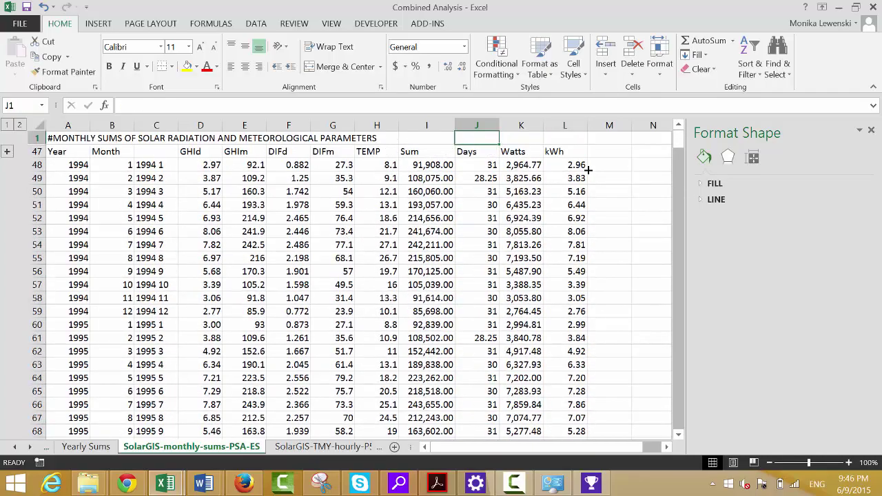
- Switch to the SolarGIS-TMY-hourly-P50-PSA-ES sheet
{"action": "left_click", "coordinate": [344, 448]}
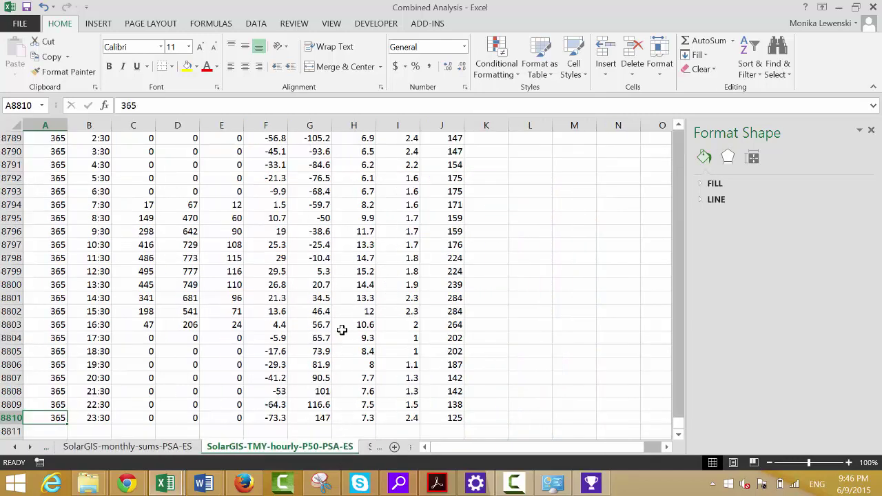
- Review the hourly TMY P50 values upward from the end of day 365 to the day 361 rows
{"action": "left_click", "coordinate": [342, 327]}
{"action": "key", "text": "Up"}
{"action": "key", "text": "Up"}
{"action": "key", "text": "Up"}
{"action": "key", "text": "Up"}
{"action": "key", "text": "Up"}
{"action": "key", "text": "Up"}
{"action": "key", "text": "Up"}
{"action": "key", "text": "Up"}
{"action": "key", "text": "Up"}
{"action": "key", "text": "Up"}
{"action": "key", "text": "Up"}
{"action": "key", "text": "Up"}
{"action": "key", "text": "Up"}
{"action": "key", "text": "Up"}
{"action": "key", "text": "Up"}
{"action": "key", "text": "Up"}
{"action": "key", "text": "Up"}
{"action": "key", "text": "Up"}
{"action": "key", "text": "Up"}
{"action": "key", "text": "Up"}
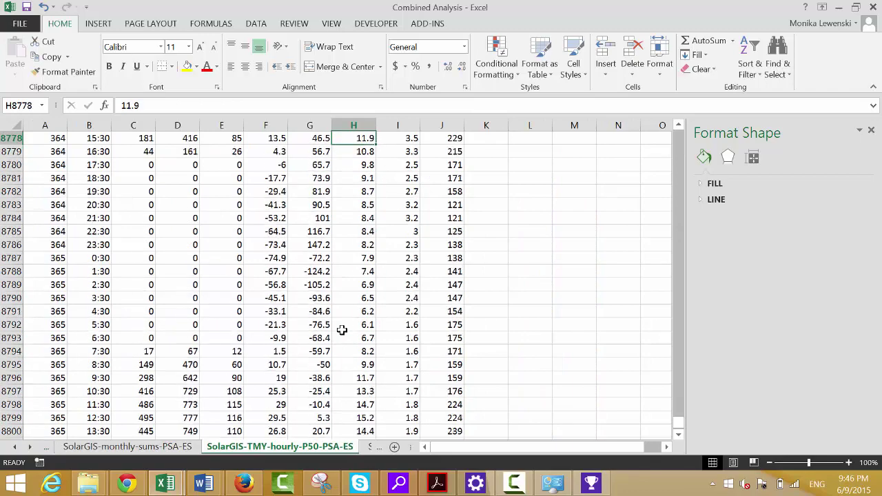
{"action": "key", "text": "Up"}
{"action": "key", "text": "Up"}
{"action": "key", "text": "Up"}
{"action": "key", "text": "Up"}
{"action": "key", "text": "Up"}
{"action": "key", "text": "Up"}
{"action": "key", "text": "Up"}
{"action": "key", "text": "Up"}
{"action": "key", "text": "Up"}
{"action": "key", "text": "Up"}
{"action": "key", "text": "Up"}
{"action": "key", "text": "Up"}
{"action": "key", "text": "Up"}
{"action": "key", "text": "Up"}
{"action": "key", "text": "Up"}
{"action": "key", "text": "Up"}
{"action": "key", "text": "Up"}
{"action": "key", "text": "Up"}
{"action": "key", "text": "Up"}
{"action": "key", "text": "Up"}
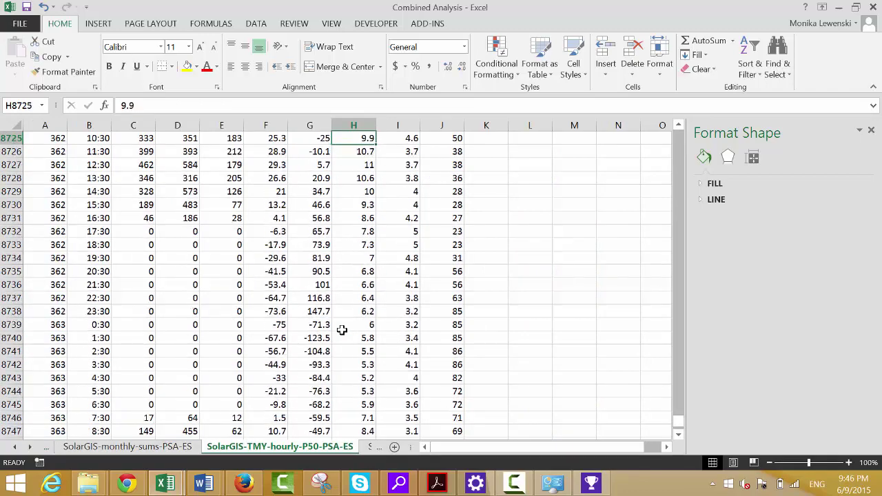
{"action": "key", "text": "Up"}
{"action": "key", "text": "Up"}
{"action": "key", "text": "Up"}
{"action": "key", "text": "Up"}
{"action": "key", "text": "Up"}
{"action": "key", "text": "Up"}
{"action": "key", "text": "Up"}
{"action": "key", "text": "Up"}
{"action": "key", "text": "Up"}
{"action": "key", "text": "Up"}
{"action": "key", "text": "Up"}
{"action": "key", "text": "Up"}
{"action": "key", "text": "Up"}
{"action": "key", "text": "Up"}
{"action": "key", "text": "Up"}
{"action": "key", "text": "Up"}
{"action": "key", "text": "Up"}
{"action": "key", "text": "Up"}
{"action": "key", "text": "Up"}
{"action": "key", "text": "Up"}
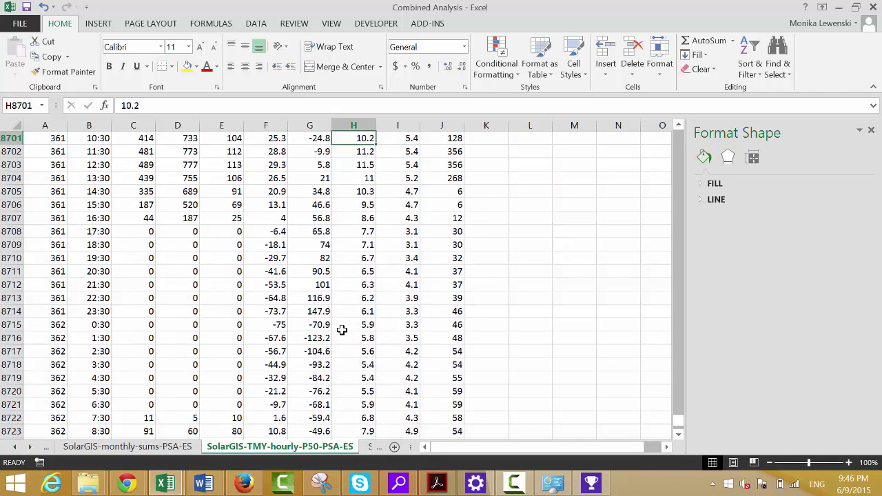
- Return to the column headers in row 50 and examine the first hourly Time entries of day 1 in B51:B52
{"action": "key", "text": "ctrl+Up"}
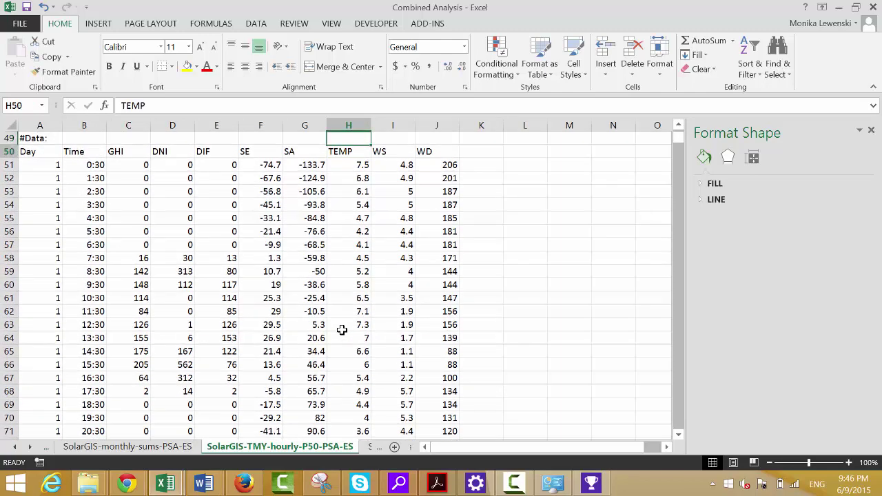
{"action": "key", "text": "Down"}
{"action": "key", "text": "Left"}
{"action": "key", "text": "Left"}
{"action": "key", "text": "Left"}
{"action": "key", "text": "Left"}
{"action": "key", "text": "Left"}
{"action": "key", "text": "Left"}
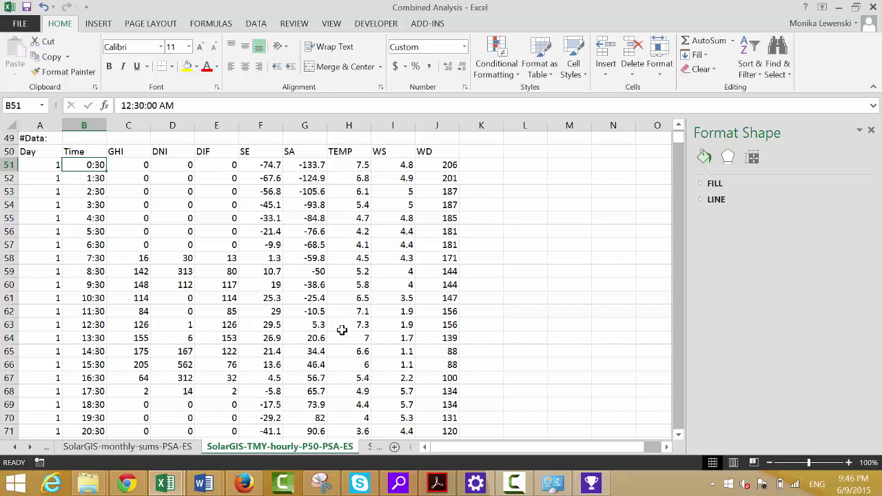
{"action": "key", "text": "Down"}
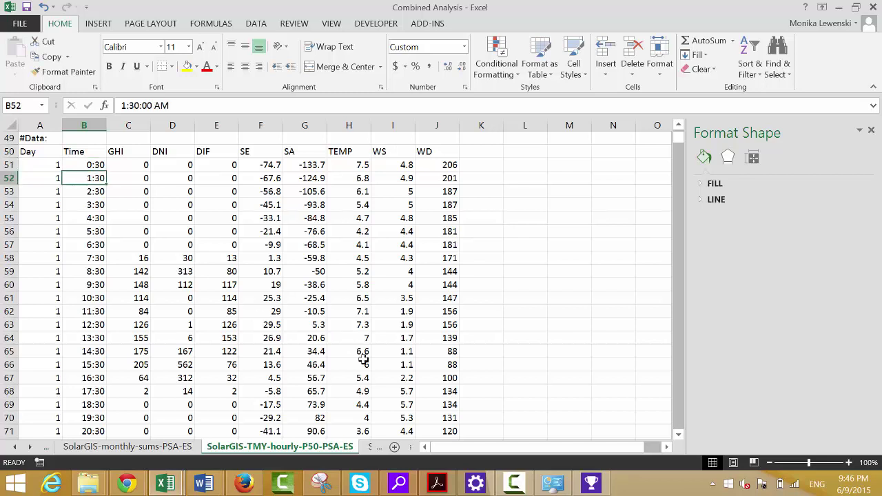
- Switch to the SolarGIS-TMY-hourly-P90-PSA-ES sheet and review its hourly rows upward from day 365 to day 357
{"action": "left_click", "coordinate": [367, 447]}
{"action": "key", "text": "Up"}
{"action": "key", "text": "Up"}
{"action": "key", "text": "Up"}
{"action": "key", "text": "Up"}
{"action": "key", "text": "Up"}
{"action": "key", "text": "Up"}
{"action": "key", "text": "Up"}
{"action": "key", "text": "Up"}
{"action": "key", "text": "Up"}
{"action": "key", "text": "Up"}
{"action": "key", "text": "Up"}
{"action": "key", "text": "Up"}
{"action": "key", "text": "Up"}
{"action": "key", "text": "Up"}
{"action": "key", "text": "Up"}
{"action": "key", "text": "Up"}
{"action": "key", "text": "Up"}
{"action": "key", "text": "Up"}
{"action": "key", "text": "Up"}
{"action": "key", "text": "Up"}
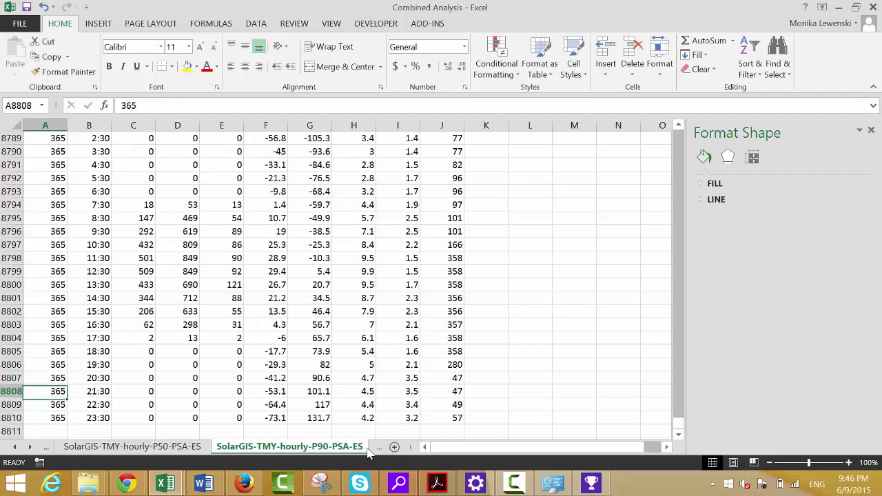
{"action": "key", "text": "Up"}
{"action": "key", "text": "Up"}
{"action": "key", "text": "Up"}
{"action": "key", "text": "Up"}
{"action": "key", "text": "Up"}
{"action": "key", "text": "Up"}
{"action": "key", "text": "Up"}
{"action": "key", "text": "Up"}
{"action": "key", "text": "Up"}
{"action": "key", "text": "Up"}
{"action": "key", "text": "Up"}
{"action": "key", "text": "Up"}
{"action": "key", "text": "Up"}
{"action": "key", "text": "Up"}
{"action": "key", "text": "Up"}
{"action": "key", "text": "Up"}
{"action": "key", "text": "Up"}
{"action": "key", "text": "Up"}
{"action": "key", "text": "Up"}
{"action": "key", "text": "Up"}
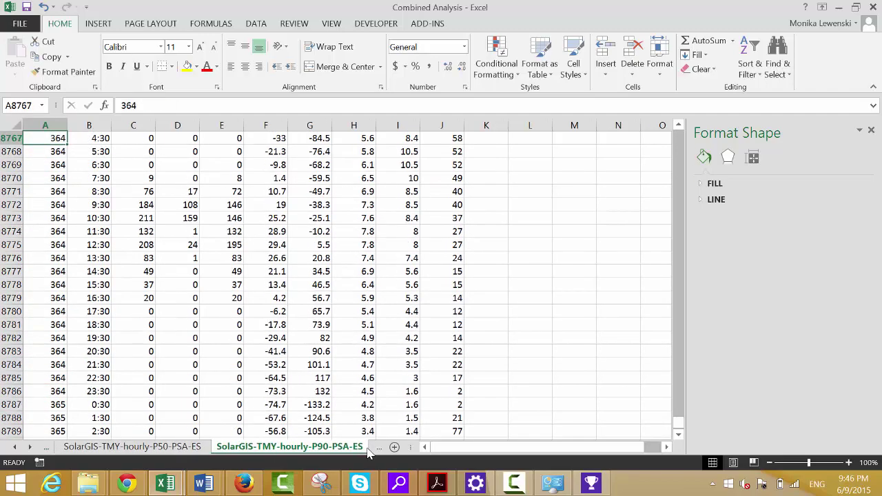
{"action": "key", "text": "Up"}
{"action": "key", "text": "Up"}
{"action": "key", "text": "Up"}
{"action": "key", "text": "Up"}
{"action": "key", "text": "Up"}
{"action": "key", "text": "Up"}
{"action": "key", "text": "Up"}
{"action": "key", "text": "Up"}
{"action": "key", "text": "Up"}
{"action": "key", "text": "Up"}
{"action": "key", "text": "Up"}
{"action": "key", "text": "Up"}
{"action": "key", "text": "Up"}
{"action": "key", "text": "Up"}
{"action": "key", "text": "Up"}
{"action": "key", "text": "Up"}
{"action": "key", "text": "Up"}
{"action": "key", "text": "Up"}
{"action": "key", "text": "Up"}
{"action": "key", "text": "Up"}
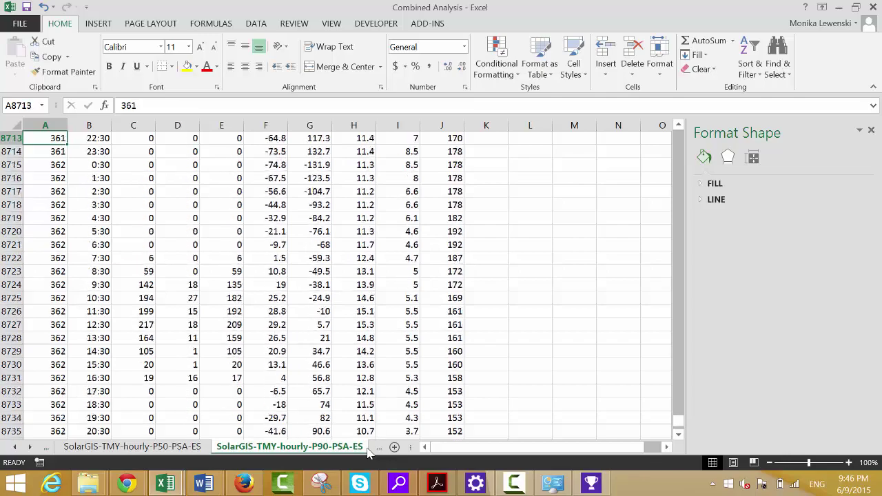
{"action": "key", "text": "Up"}
{"action": "key", "text": "Up"}
{"action": "key", "text": "Up"}
{"action": "key", "text": "Up"}
{"action": "key", "text": "Up"}
{"action": "key", "text": "Up"}
{"action": "key", "text": "Up"}
{"action": "key", "text": "Up"}
{"action": "key", "text": "Up"}
{"action": "key", "text": "Up"}
{"action": "key", "text": "Up"}
{"action": "key", "text": "Up"}
{"action": "key", "text": "Up"}
{"action": "key", "text": "Up"}
{"action": "key", "text": "Up"}
{"action": "key", "text": "Up"}
{"action": "key", "text": "Up"}
{"action": "key", "text": "Up"}
{"action": "key", "text": "Up"}
{"action": "key", "text": "Up"}
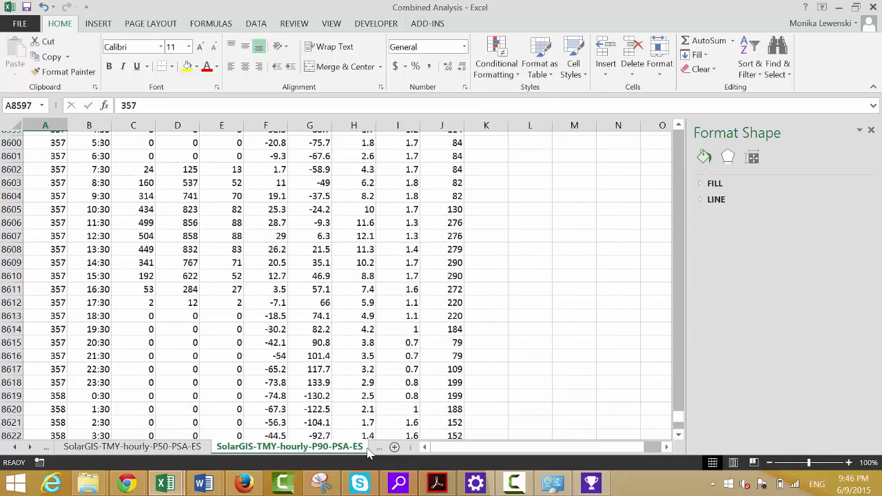
- Go back to the beginning of the P90 sheet and examine its introductory site and data description lines
{"action": "key", "text": "ctrl+Home"}
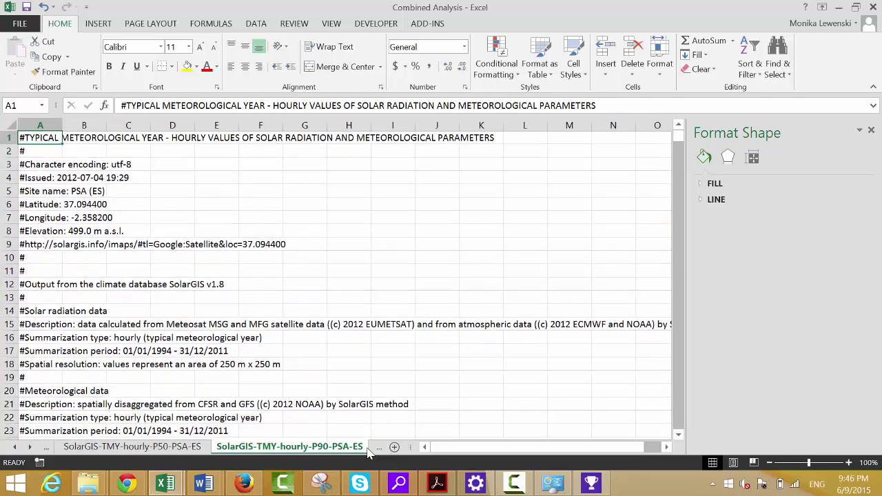
{"action": "key", "text": "Down"}
{"action": "key", "text": "Up"}
{"action": "key", "text": "Down"}
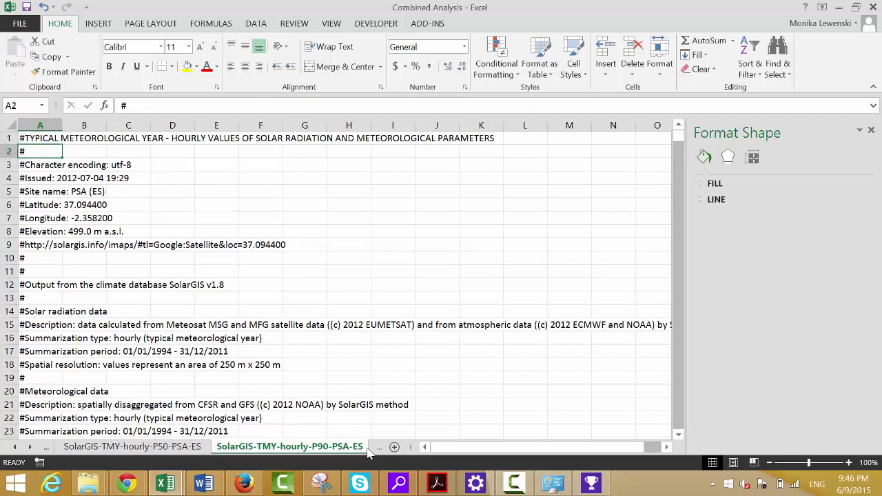
- Group the introductory rows 2 to 49 of the P90 sheet and collapse the group
{"action": "key", "text": "shift+space"}
{"action": "key", "text": "shift+Down"}
{"action": "key", "text": "shift+Down"}
{"action": "key", "text": "shift+Down"}
{"action": "key", "text": "shift+Down"}
{"action": "key", "text": "shift+Down"}
{"action": "key", "text": "shift+Down"}
{"action": "key", "text": "shift+Down"}
{"action": "key", "text": "shift+Down"}
{"action": "key", "text": "shift+Down"}
{"action": "key", "text": "shift+Down"}
{"action": "key", "text": "shift+Down"}
{"action": "key", "text": "shift+Down"}
{"action": "key", "text": "shift+Down"}
{"action": "key", "text": "shift+Down"}
{"action": "key", "text": "shift+Down"}
{"action": "key", "text": "shift+Down"}
{"action": "key", "text": "shift+Down"}
{"action": "key", "text": "shift+Down"}
{"action": "key", "text": "shift+Down"}
{"action": "key", "text": "shift+Down"}
{"action": "key", "text": "shift+Down"}
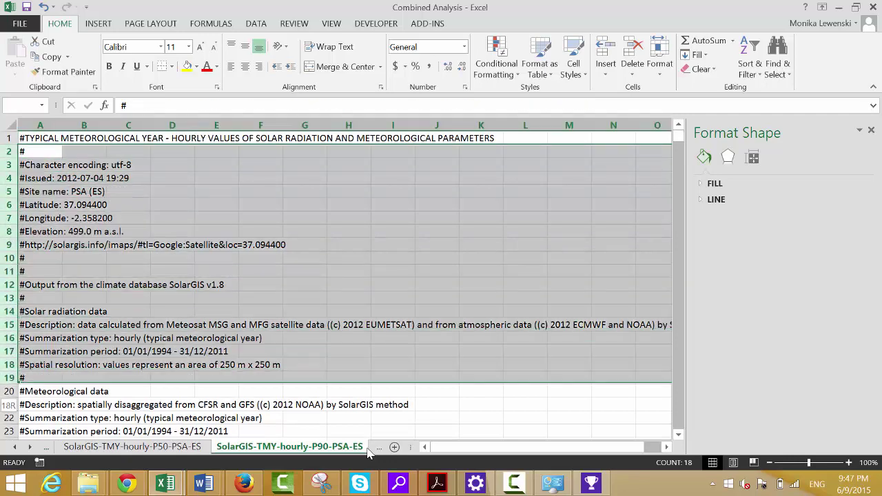
{"action": "key", "text": "shift+Down"}
{"action": "key", "text": "shift+Down"}
{"action": "key", "text": "shift+Down"}
{"action": "key", "text": "shift+Down"}
{"action": "key", "text": "shift+Down"}
{"action": "key", "text": "shift+Down"}
{"action": "key", "text": "shift+Down"}
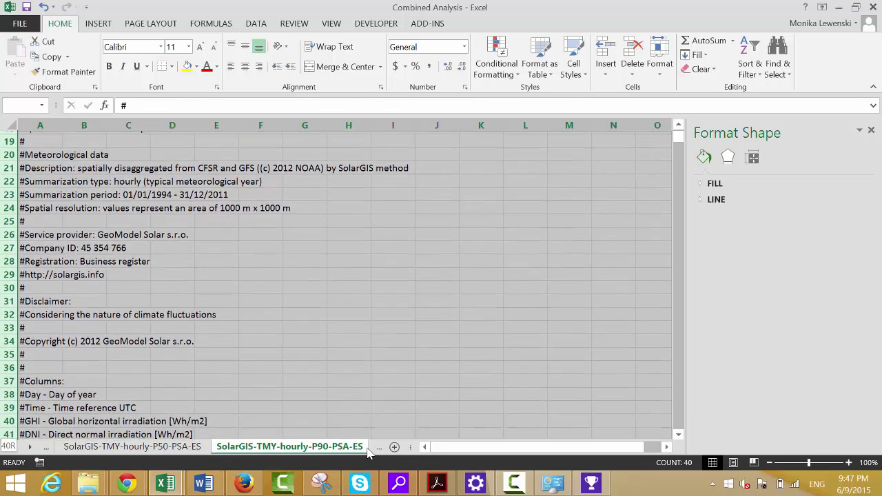
{"action": "key", "text": "shift+Down"}
{"action": "key", "text": "shift+Down"}
{"action": "key", "text": "shift+Down"}
{"action": "key", "text": "shift+Down"}
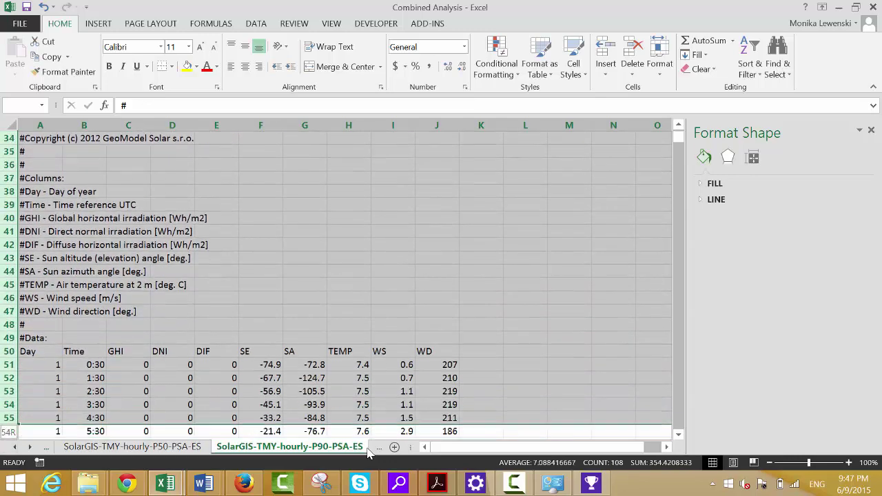
{"action": "scroll", "coordinate": [367, 452], "scroll_direction": "up", "scroll_amount": 11}
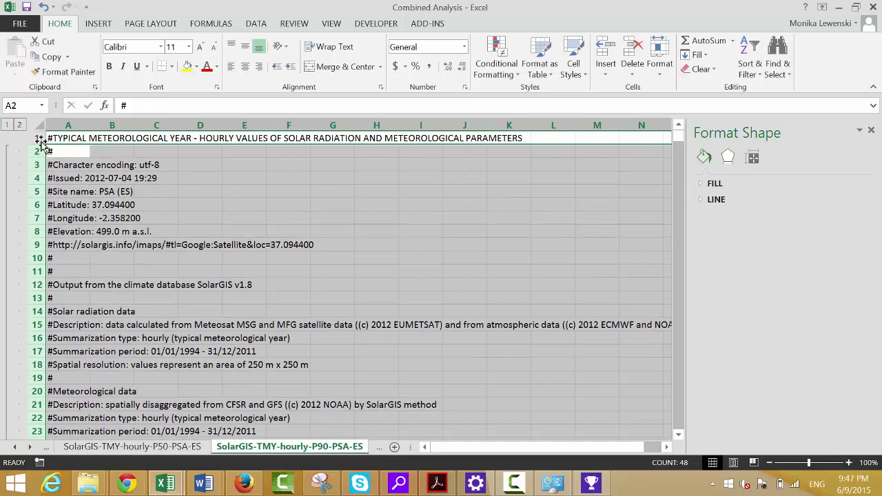
{"action": "left_click", "coordinate": [6, 125]}
{"action": "key", "text": "Down"}
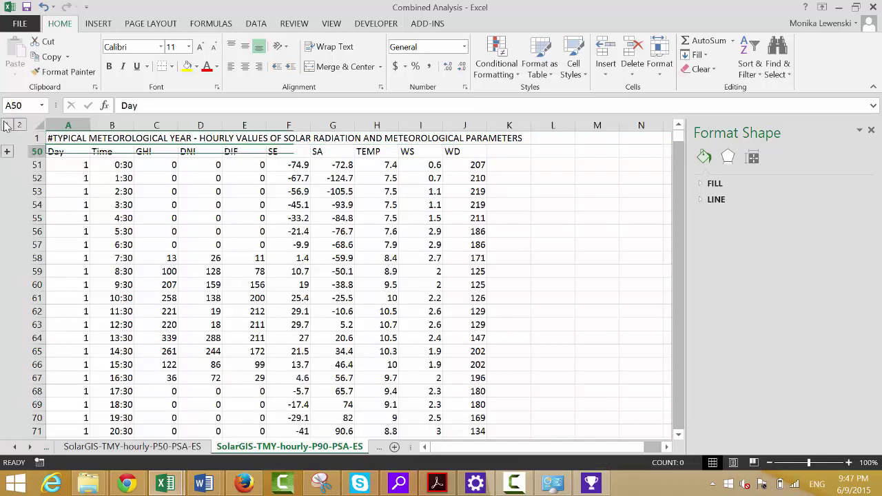
{"action": "key", "text": "Down"}
- Switch to the SolarGIS-TMY-hourly-P50-PSA-ES sheet, group rows 1 to 49 and collapse the group
{"action": "key", "text": "ctrl+Page_Up"}
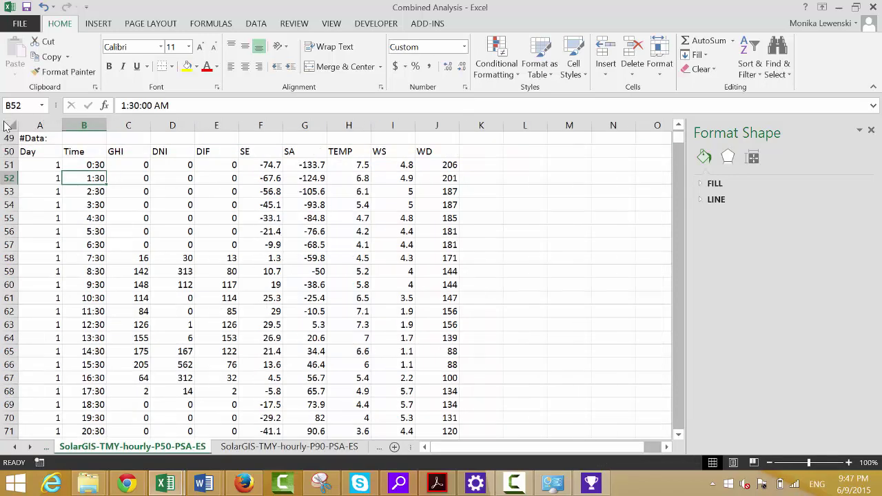
{"action": "key", "text": "ctrl+Page_Down"}
{"action": "key", "text": "ctrl+Page_Down"}
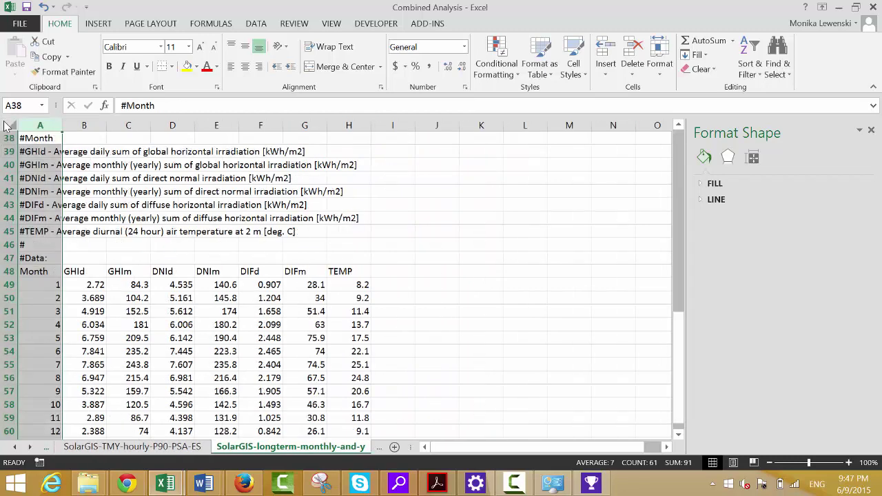
{"action": "key", "text": "ctrl+Page_Up"}
{"action": "key", "text": "ctrl+Page_Up"}
{"action": "key", "text": "Up"}
{"action": "key", "text": "Up"}
{"action": "key", "text": "Up"}
{"action": "key", "text": "Up"}
{"action": "key", "text": "Up"}
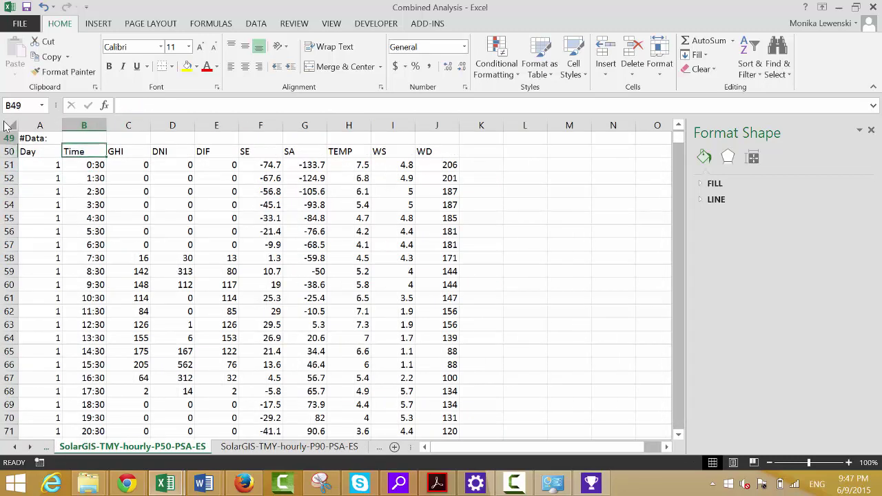
{"action": "key", "text": "Down"}
{"action": "key", "text": "Down"}
{"action": "key", "text": "Left"}
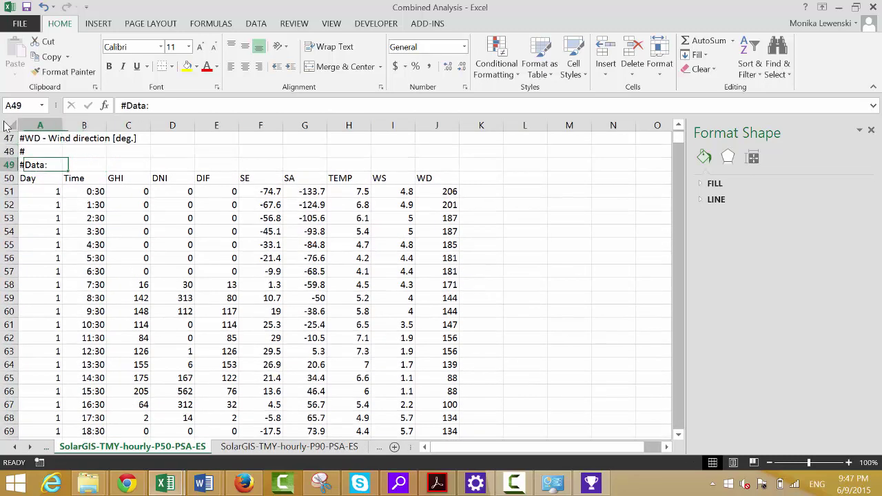
{"action": "key", "text": "shift+space"}
{"action": "key", "text": "ctrl+Home"}
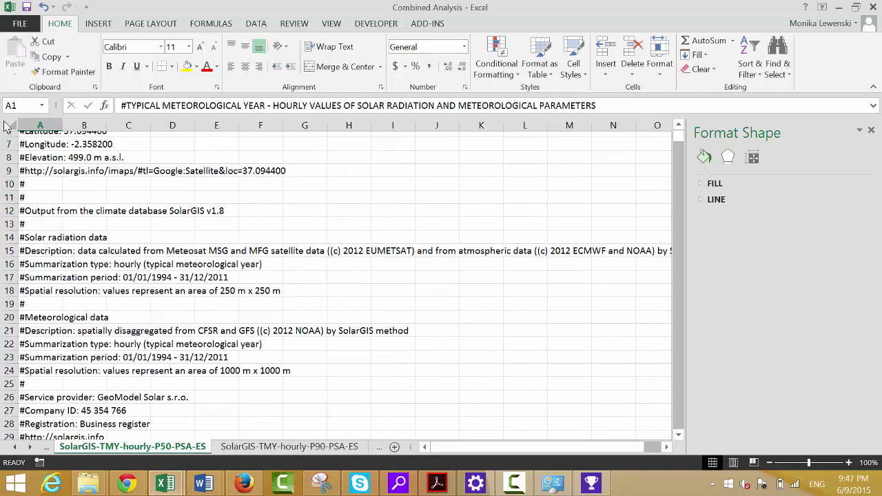
{"action": "mouse_move", "coordinate": [9, 137]}
{"action": "left_mouse_down"}
{"action": "mouse_move", "coordinate": [9, 437]}
{"action": "mouse_move", "coordinate": [9, 246]}
{"action": "left_mouse_up"}
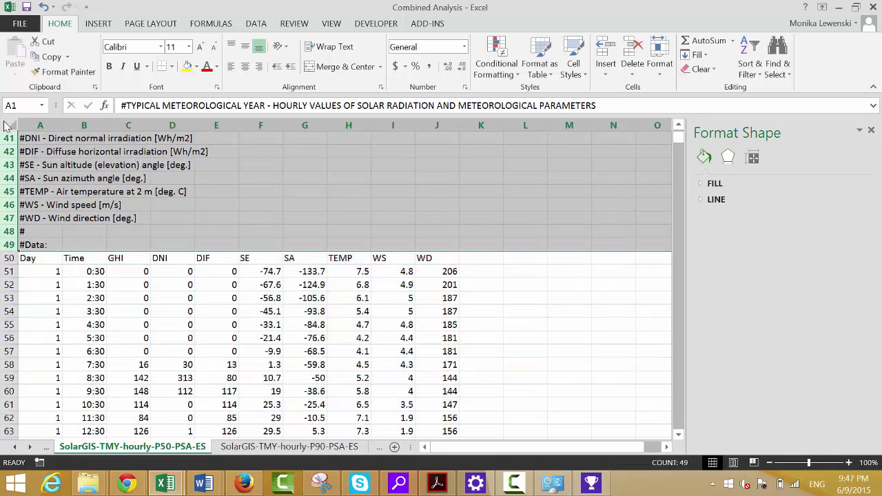
{"action": "key", "text": "shift+alt+Right"}
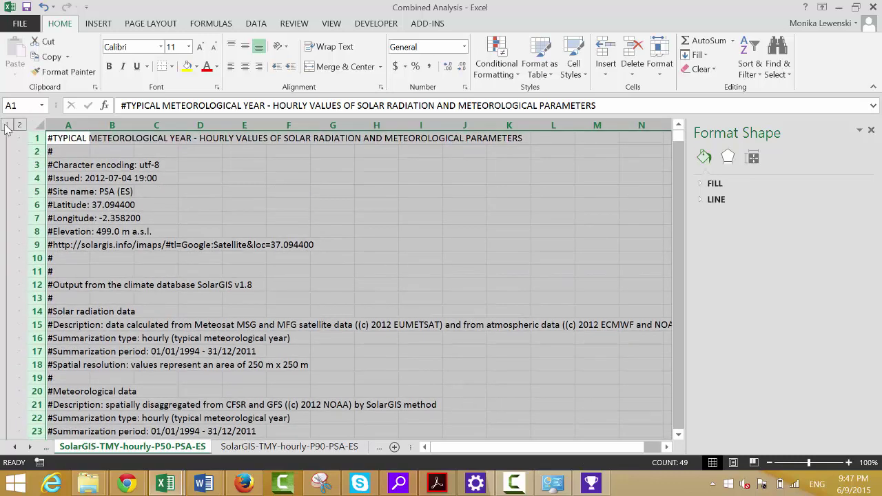
{"action": "left_click", "coordinate": [7, 126]}
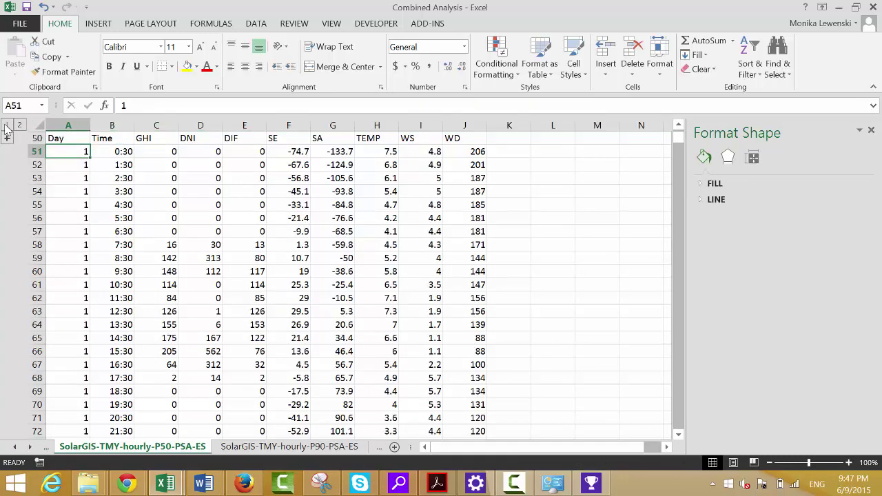
- Copy the P50 sheet's whole GHI column from header C50 down to the last hourly row
{"action": "key", "text": "Up"}
{"action": "key", "text": "Right"}
{"action": "key", "text": "Right"}
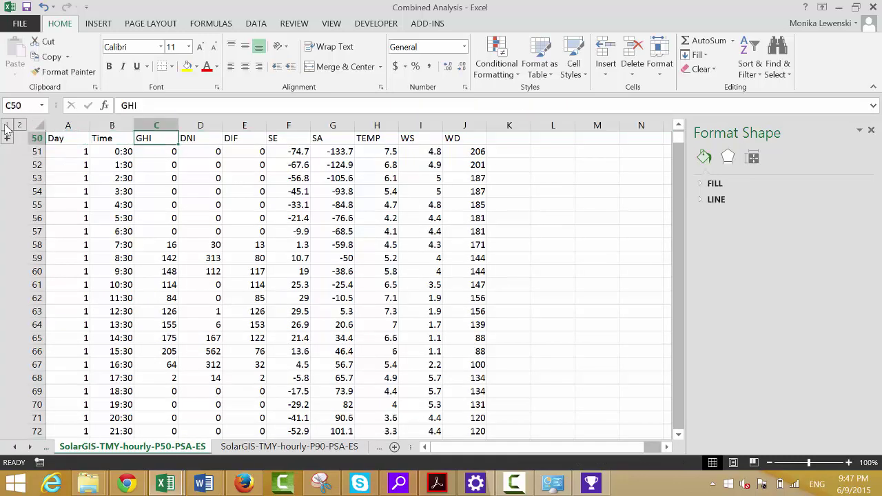
{"action": "key", "text": "ctrl+shift+Down"}
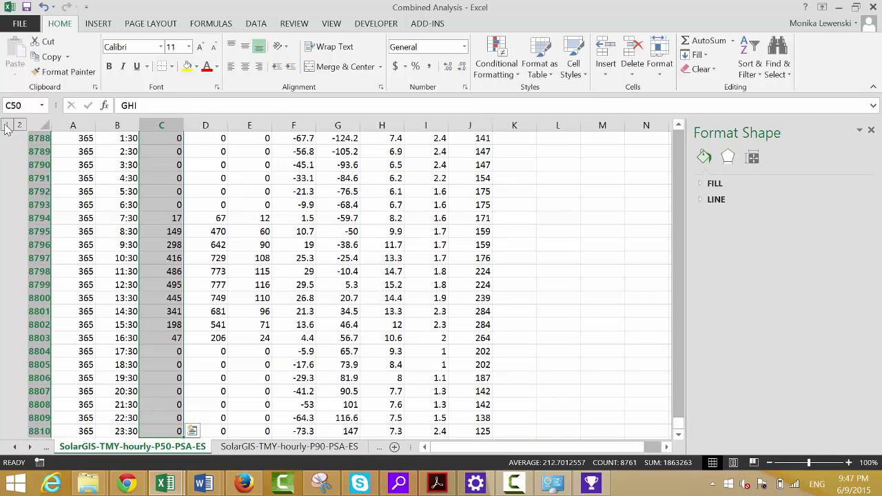
{"action": "key", "text": "ctrl+c"}
- Paste the copied GHI column into the P90 sheet starting at K50, beside the WD column
{"action": "key", "text": "ctrl+Page_Down"}
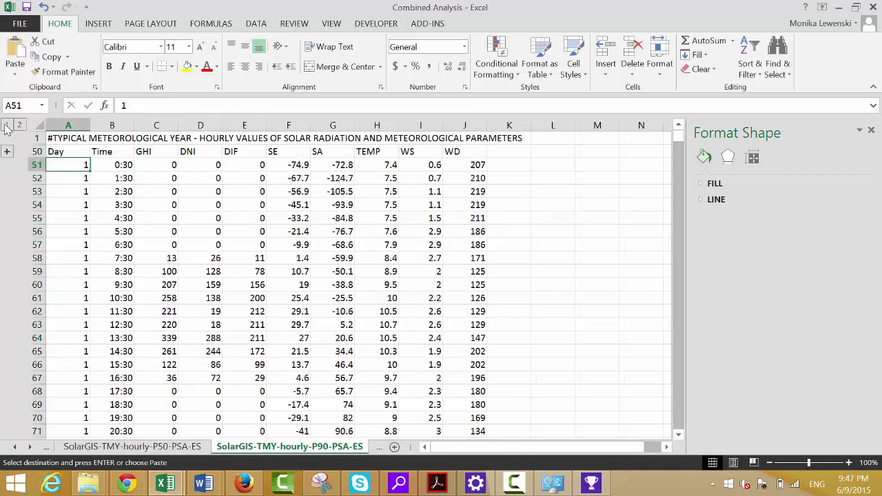
{"action": "key", "text": "Up"}
{"action": "key", "text": "Right"}
{"action": "key", "text": "Right"}
{"action": "key", "text": "Right"}
{"action": "key", "text": "Right"}
{"action": "key", "text": "Right"}
{"action": "key", "text": "Right"}
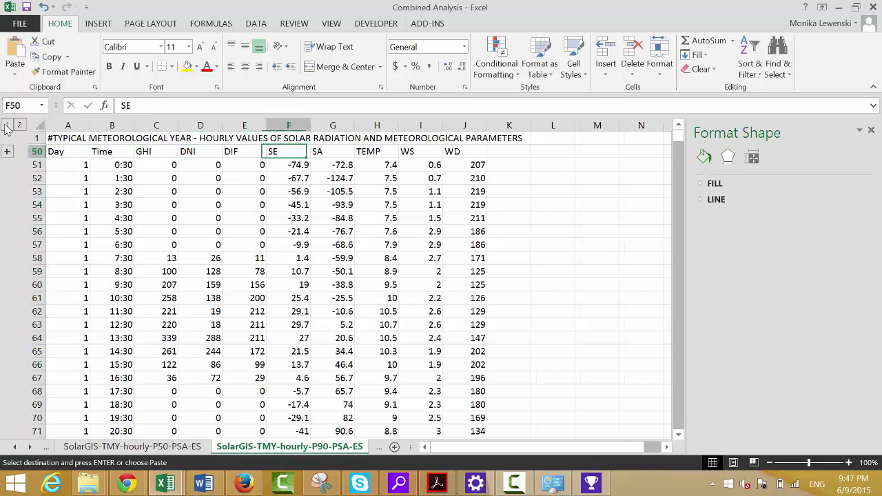
{"action": "key", "text": "Right"}
{"action": "key", "text": "Right"}
{"action": "key", "text": "Right"}
{"action": "key", "text": "Right"}
{"action": "key", "text": "ctrl+v"}
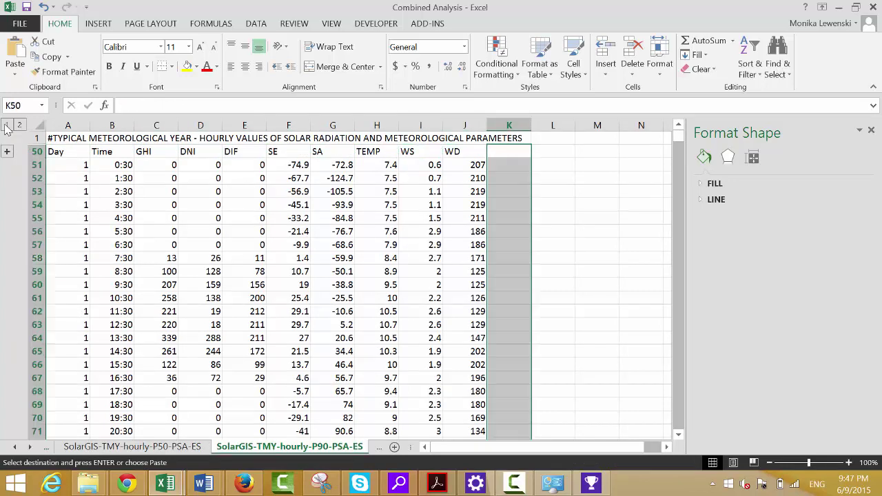
- Rename the pasted column's header in K50 as P50
{"action": "key", "text": "Left"}
{"action": "key", "text": "Right"}
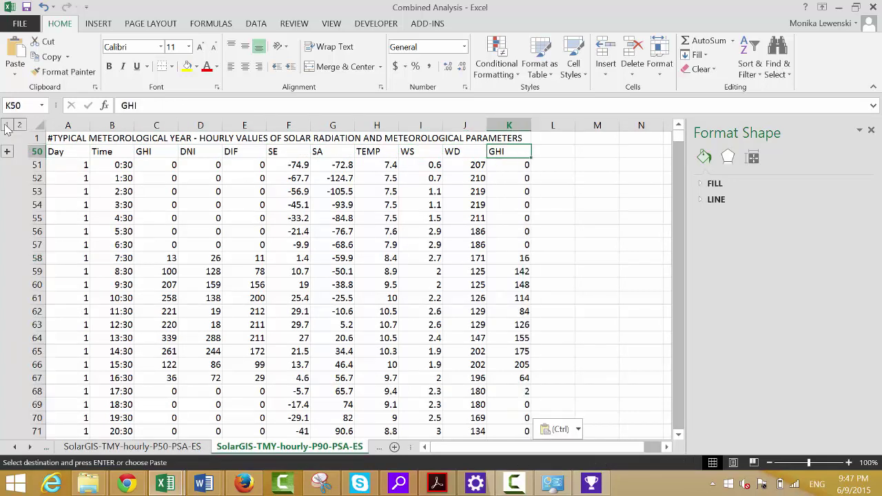
{"action": "type", "text": "P50"}
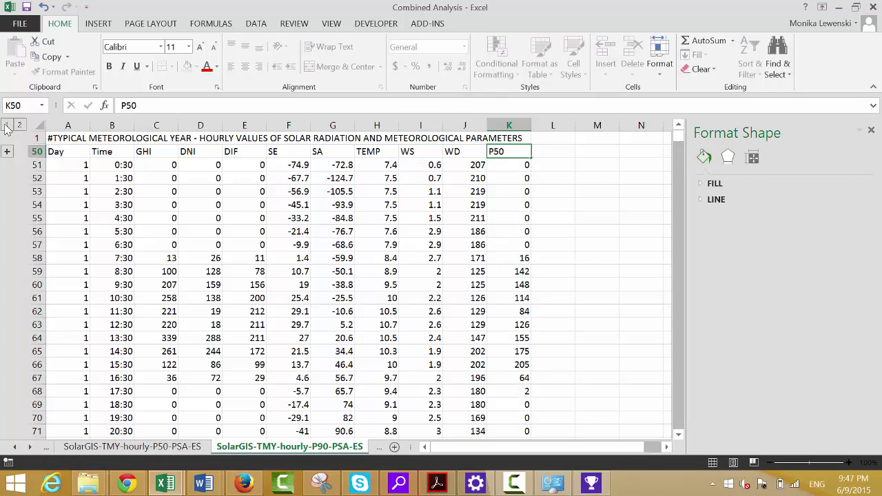
{"action": "key", "text": "Return"}
- Rename the original GHI header in C50 of the P90 sheet as P90
{"action": "key", "text": "Left"}
{"action": "key", "text": "Left"}
{"action": "key", "text": "Left"}
{"action": "key", "text": "Left"}
{"action": "key", "text": "Left"}
{"action": "key", "text": "Left"}
{"action": "key", "text": "Left"}
{"action": "key", "text": "Left"}
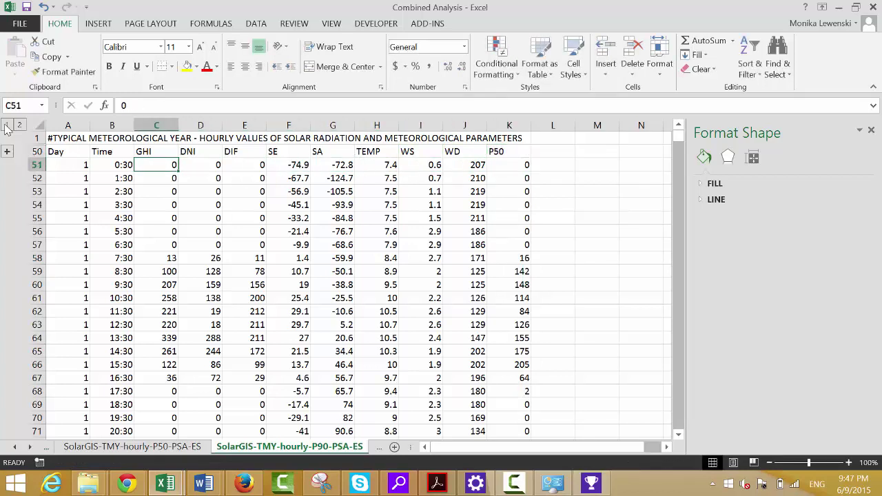
{"action": "key", "text": "Up"}
{"action": "key", "text": "Left"}
{"action": "key", "text": "Right"}
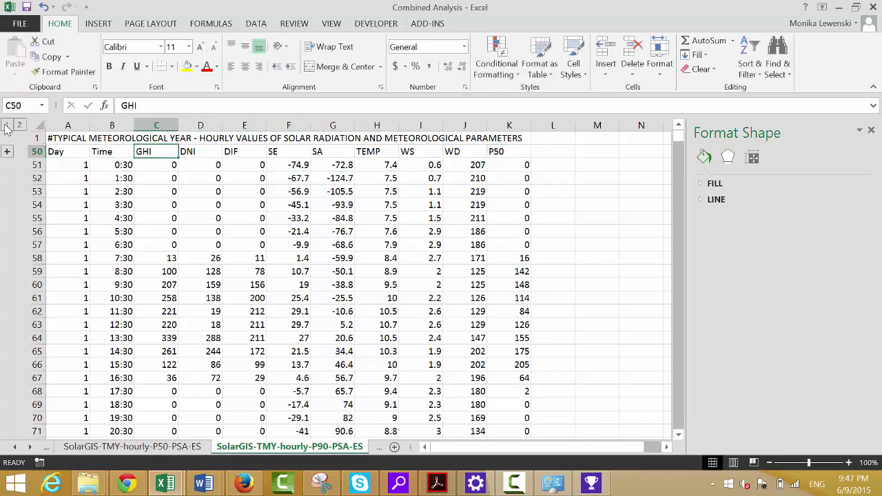
{"action": "type", "text": "P90"}
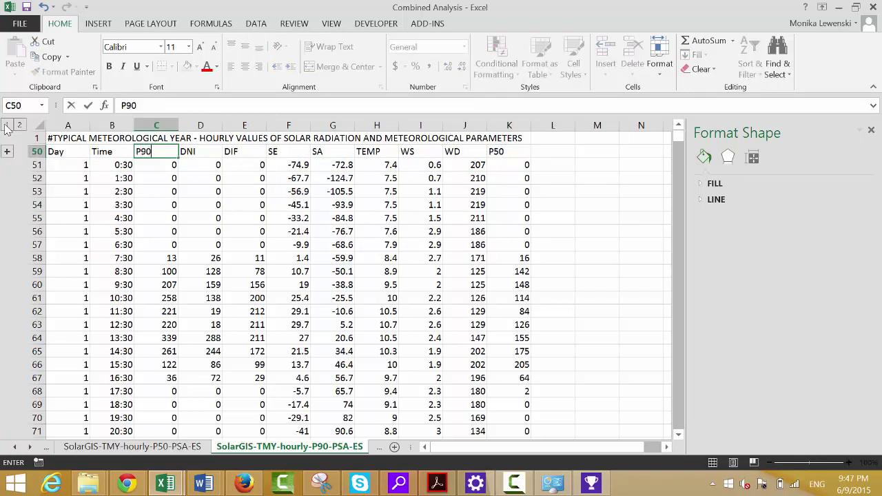
{"action": "key", "text": "Return"}
- Add the column header P90/P50 in L50
{"action": "key", "text": "Right"}
{"action": "key", "text": "Right"}
{"action": "key", "text": "Right"}
{"action": "key", "text": "Right"}
{"action": "key", "text": "Right"}
{"action": "key", "text": "Right"}
{"action": "key", "text": "Right"}
{"action": "key", "text": "Right"}
{"action": "key", "text": "Right"}
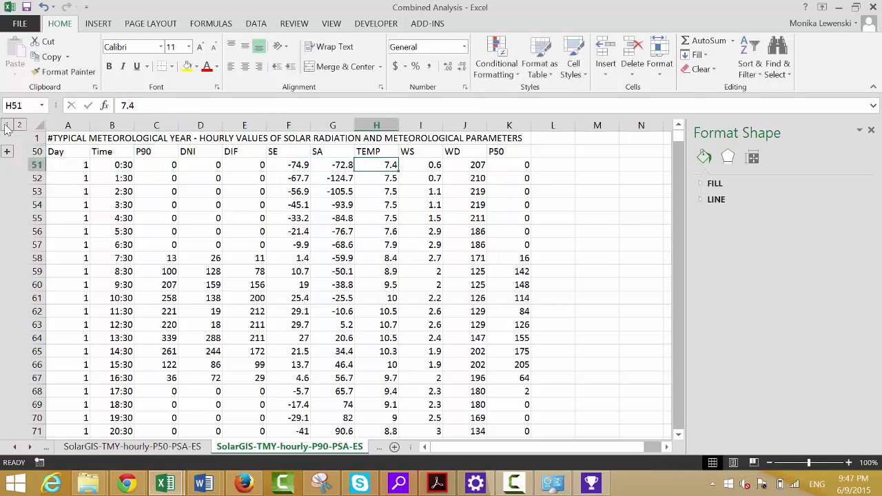
{"action": "key", "text": "Up"}
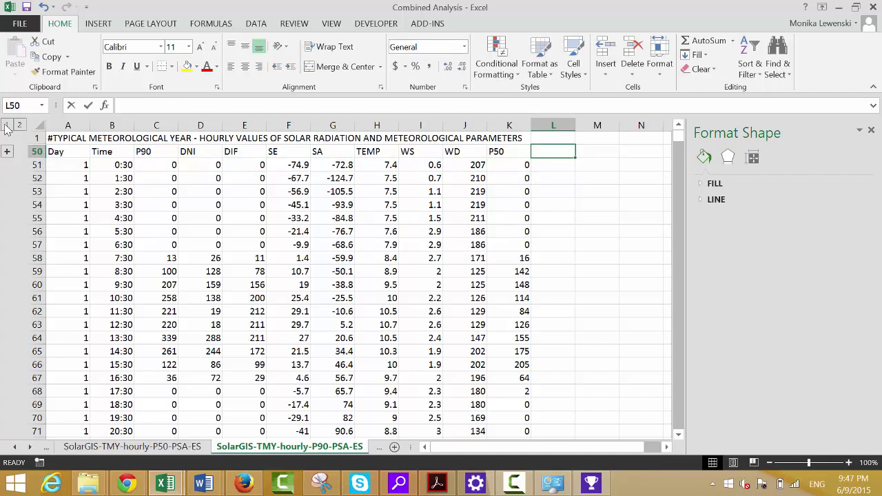
{"action": "type", "text": "P50"}
{"action": "key", "text": "BackSpace"}
{"action": "key", "text": "BackSpace"}
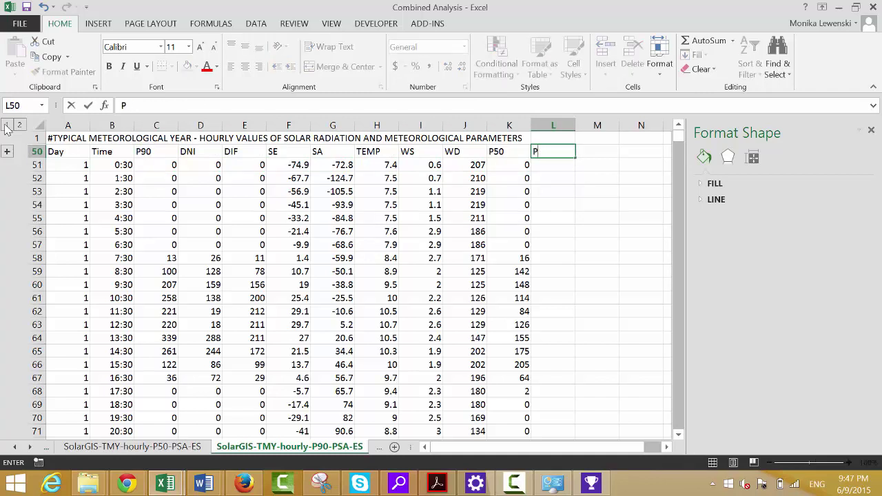
{"action": "type", "text": "90/P50"}
{"action": "key", "text": "Return"}
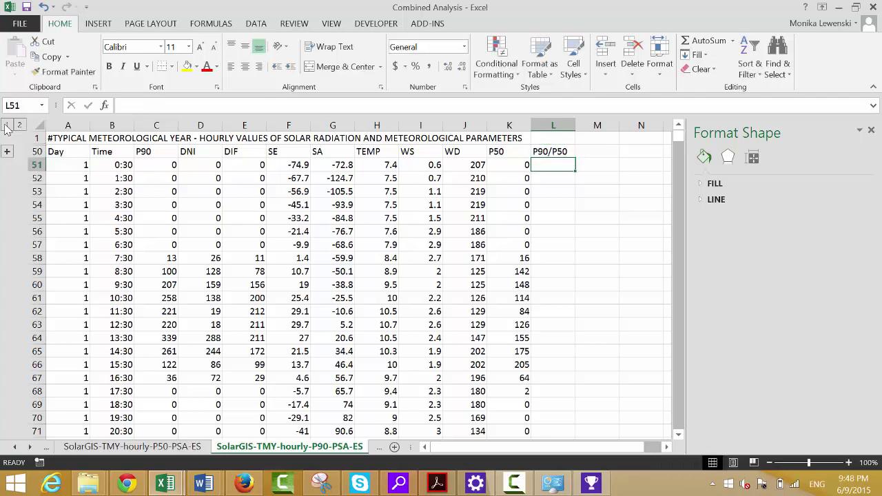
- Enter the ratio formula =C51/K51 in L51 to divide the P90 value by the P50 value
{"action": "type", "text": "="}
{"action": "key", "text": "Left"}
{"action": "key", "text": "Left"}
{"action": "key", "text": "Left"}
{"action": "key", "text": "Left"}
{"action": "key", "text": "Left"}
{"action": "key", "text": "Left"}
{"action": "key", "text": "Left"}
{"action": "key", "text": "Left"}
{"action": "key", "text": "Left"}
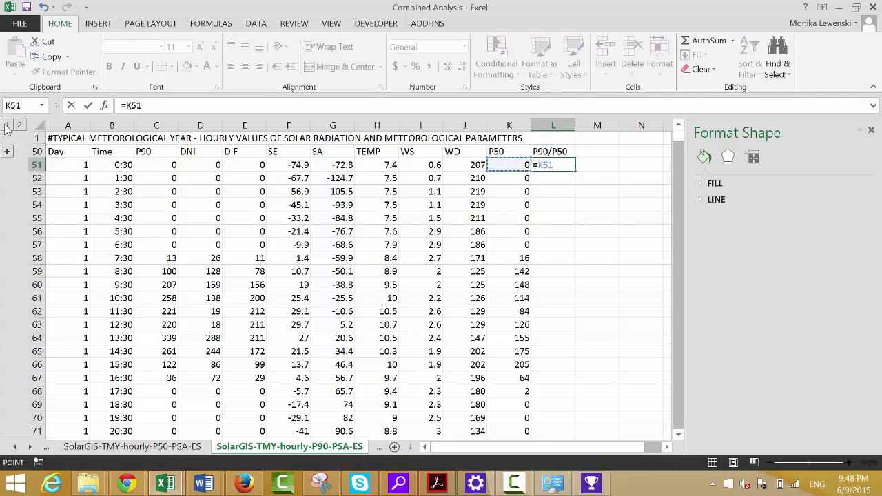
{"action": "type", "text": "/"}
{"action": "key", "text": "Left"}
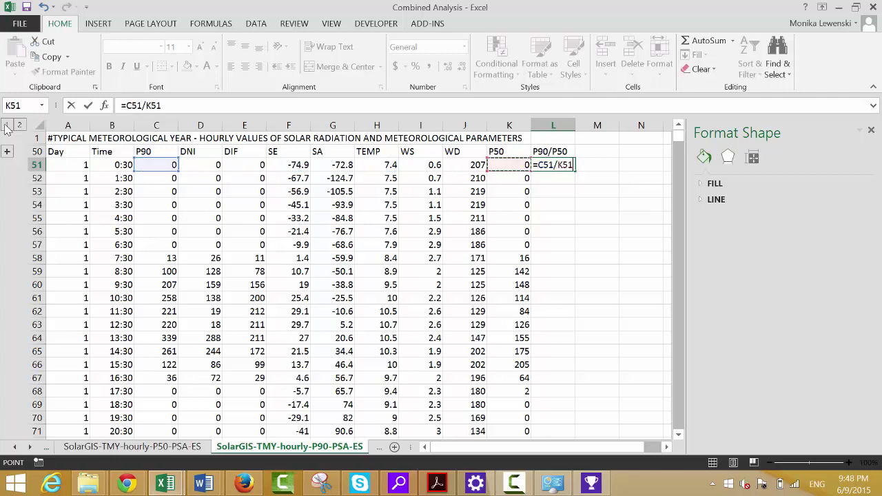
{"action": "key", "text": "Return"}
- Wrap the ratio in L51 in an IF test on the P50 value, making it =IF(K51,C51/K51)
{"action": "key", "text": "Up"}
{"action": "key", "text": "F2"}
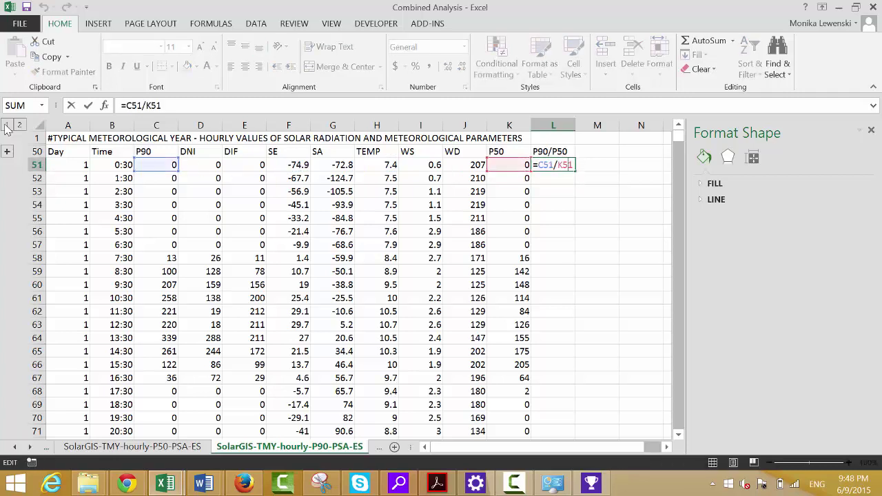
{"action": "key", "text": "Home"}
{"action": "key", "text": "Right"}
{"action": "type", "text": "if("}
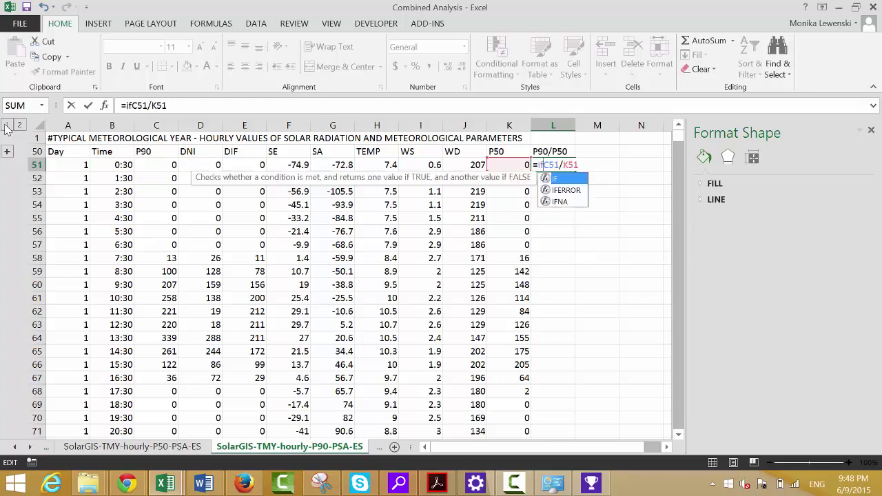
{"action": "type", "text": "isna("}
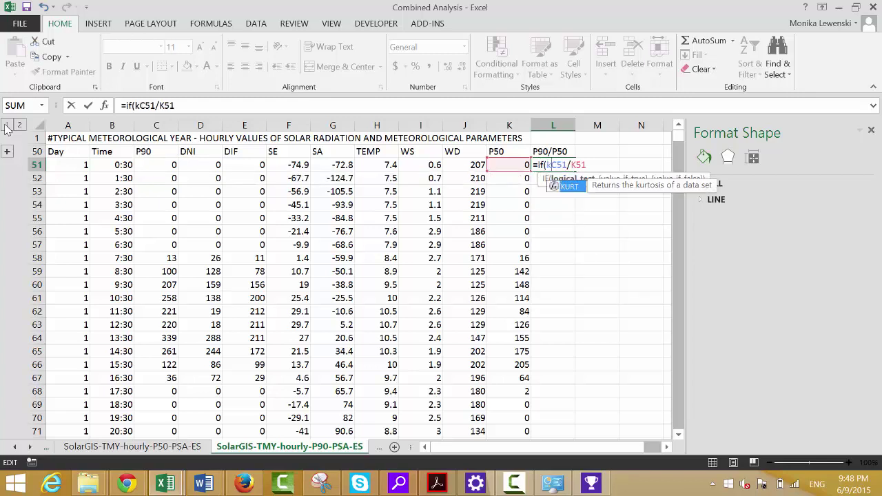
{"action": "key", "text": "Return"}
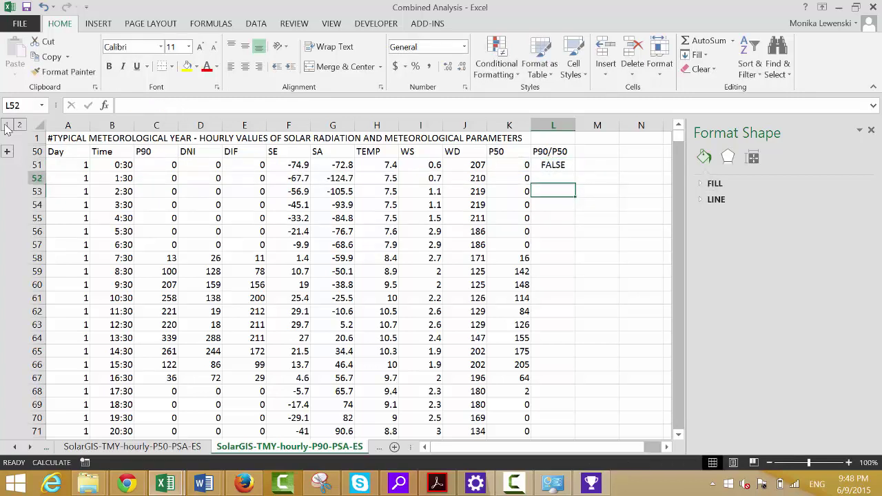
{"action": "key", "text": "Up"}
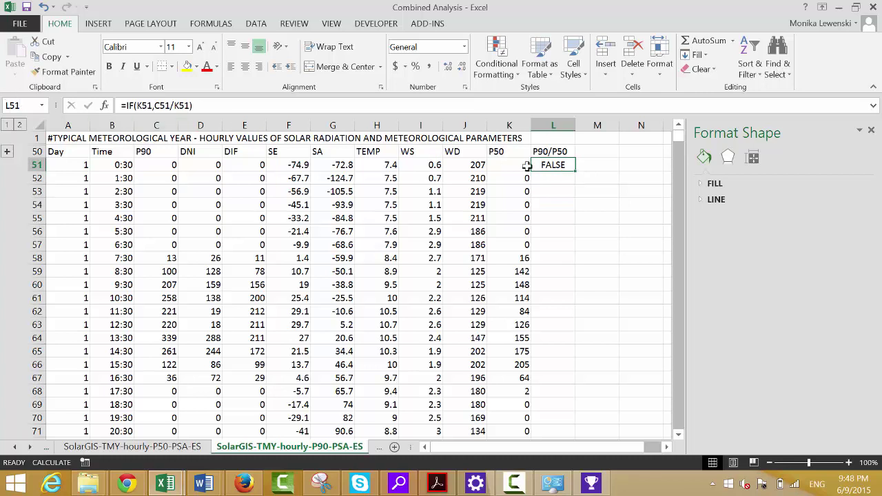
{"action": "left_click", "coordinate": [578, 170]}
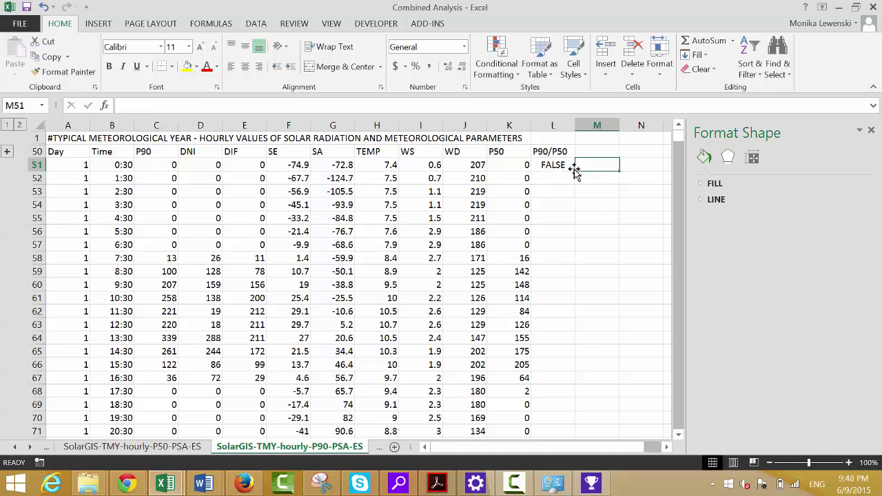
- Fill the P90/P50 ratio formula in L51 down to the end of the hourly data
{"action": "left_click", "coordinate": [559, 162]}
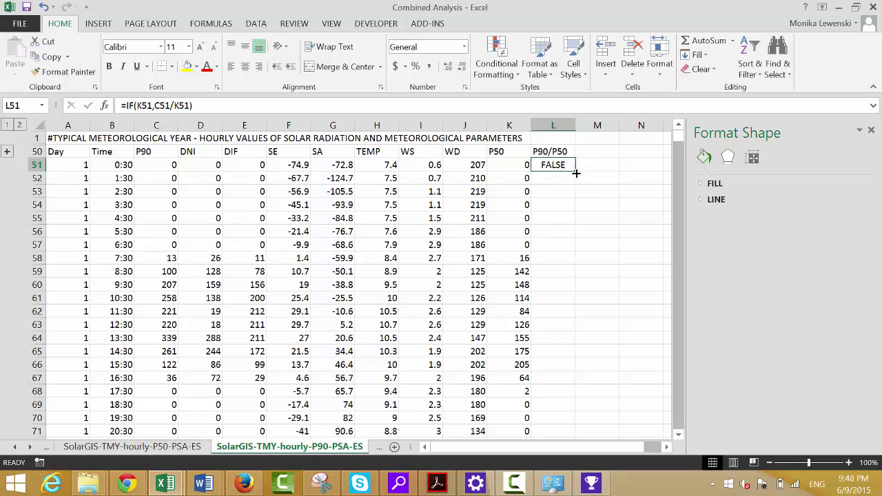
{"action": "double_click", "coordinate": [576, 173]}
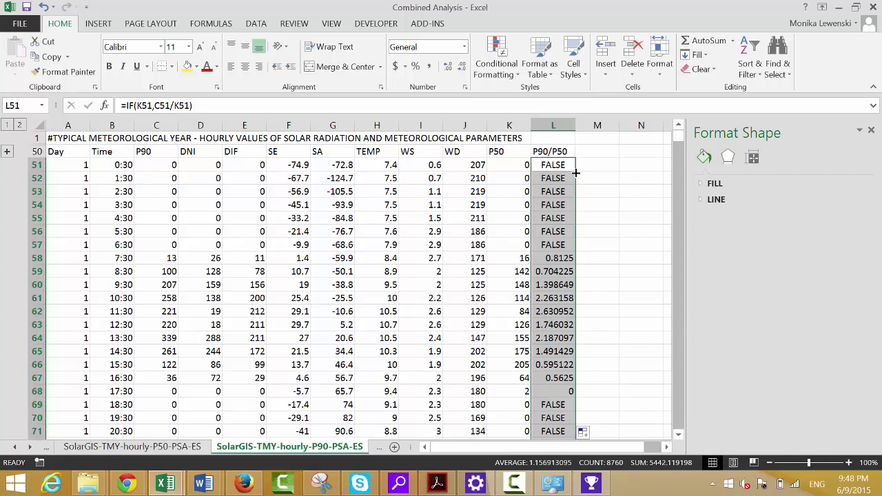
- Compare the P90 value in C58 with the P50 value in K58 and their ratio in L58 for day 1 at 7:30
{"action": "key", "text": "Down"}
{"action": "key", "text": "Down"}
{"action": "key", "text": "Down"}
{"action": "key", "text": "Down"}
{"action": "key", "text": "Down"}
{"action": "key", "text": "Down"}
{"action": "key", "text": "Down"}
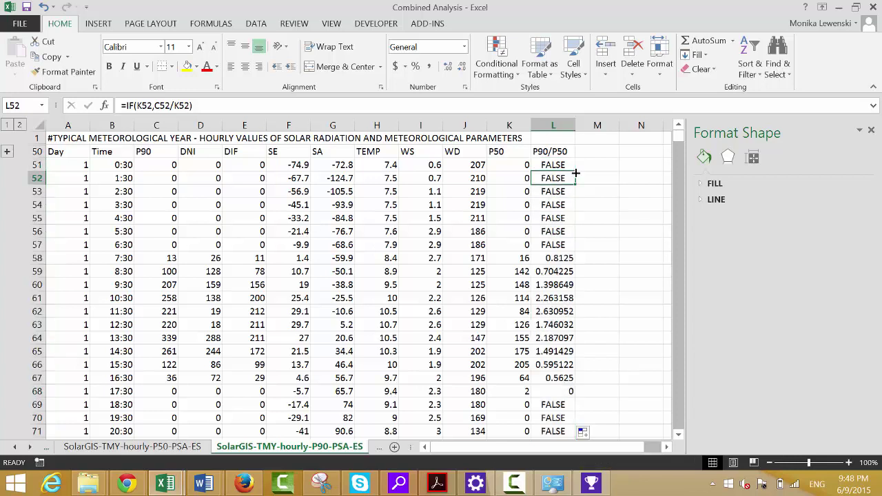
{"action": "key", "text": "Left"}
{"action": "key", "text": "Left"}
{"action": "key", "text": "Left"}
{"action": "key", "text": "Left"}
{"action": "key", "text": "Left"}
{"action": "key", "text": "Left"}
{"action": "key", "text": "Left"}
{"action": "key", "text": "Left"}
{"action": "key", "text": "Left"}
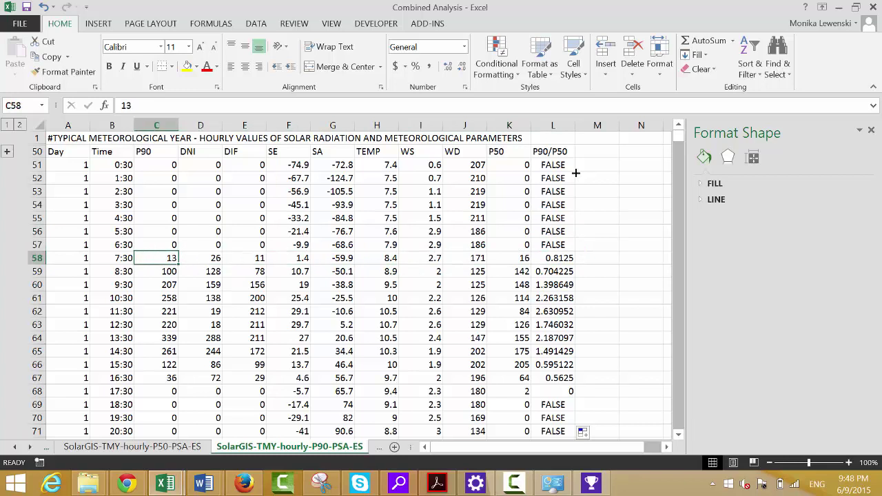
{"action": "key", "text": "Right"}
{"action": "key", "text": "Right"}
{"action": "key", "text": "Right"}
{"action": "key", "text": "Right"}
{"action": "key", "text": "Right"}
{"action": "key", "text": "Right"}
{"action": "key", "text": "Right"}
{"action": "key", "text": "Right"}
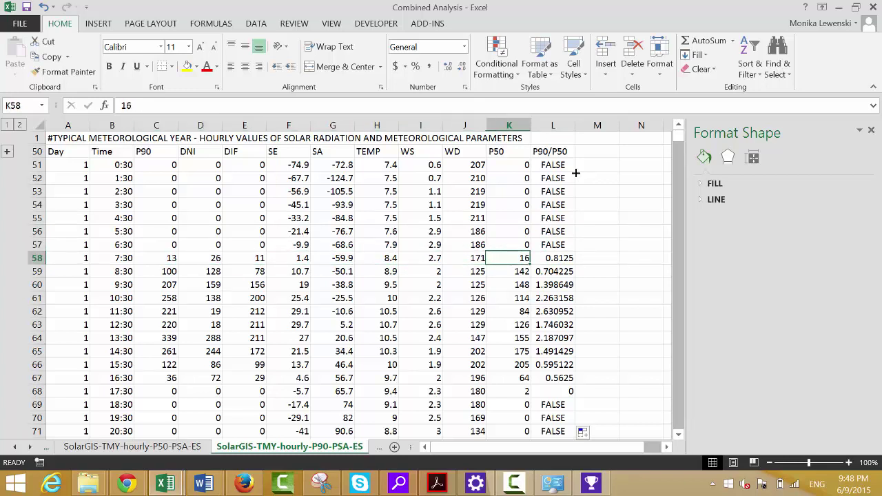
{"action": "key", "text": "Right"}
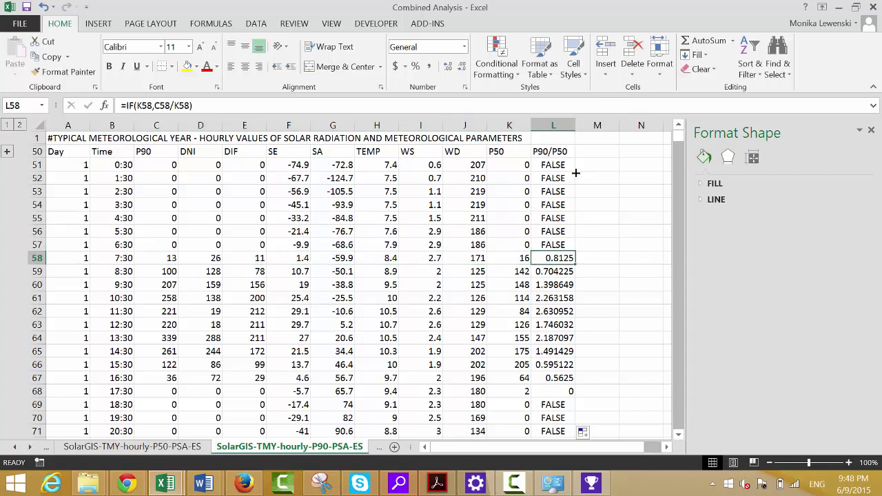
- Examine the P90 values and P90/P50 ratios for the remaining daylight hours of day 1, rows 59 to 69
{"action": "key", "text": "Down"}
{"action": "key", "text": "Up"}
{"action": "key", "text": "Down"}
{"action": "key", "text": "Down"}
{"action": "key", "text": "Left"}
{"action": "key", "text": "Left"}
{"action": "key", "text": "Left"}
{"action": "key", "text": "Left"}
{"action": "key", "text": "Left"}
{"action": "key", "text": "Left"}
{"action": "key", "text": "Left"}
{"action": "key", "text": "Left"}
{"action": "key", "text": "Left"}
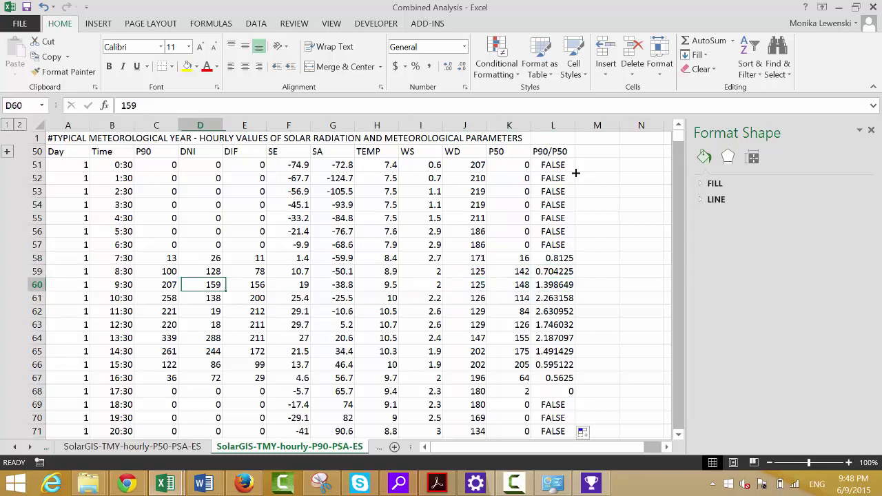
{"action": "key", "text": "Right"}
{"action": "key", "text": "Left"}
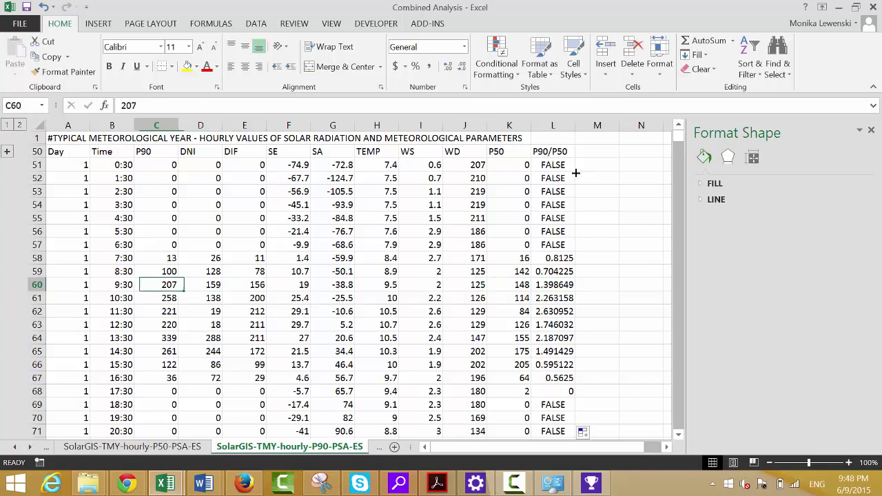
{"action": "key", "text": "Down"}
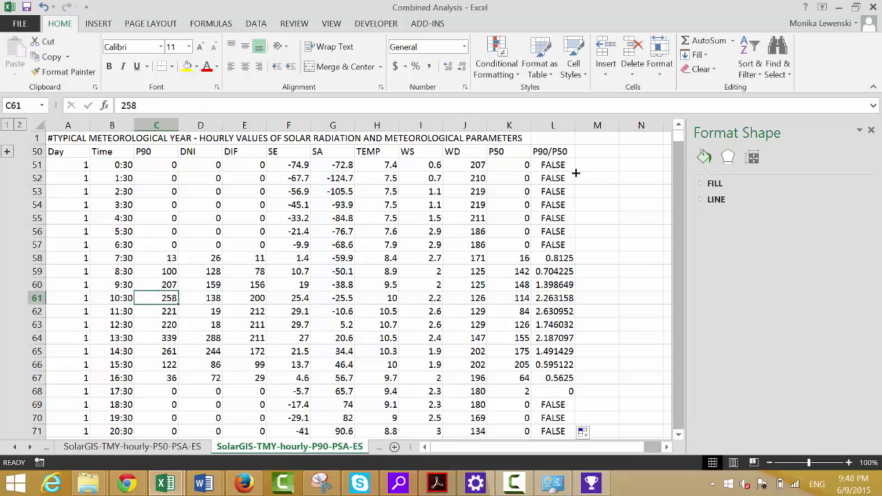
{"action": "key", "text": "Down"}
{"action": "key", "text": "Down"}
{"action": "key", "text": "Down"}
{"action": "key", "text": "Down"}
{"action": "key", "text": "Down"}
{"action": "key", "text": "Down"}
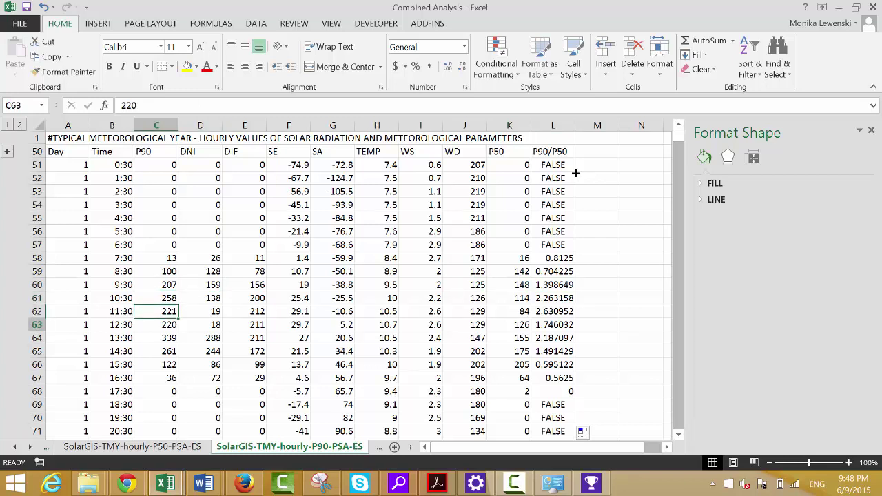
{"action": "key", "text": "Down"}
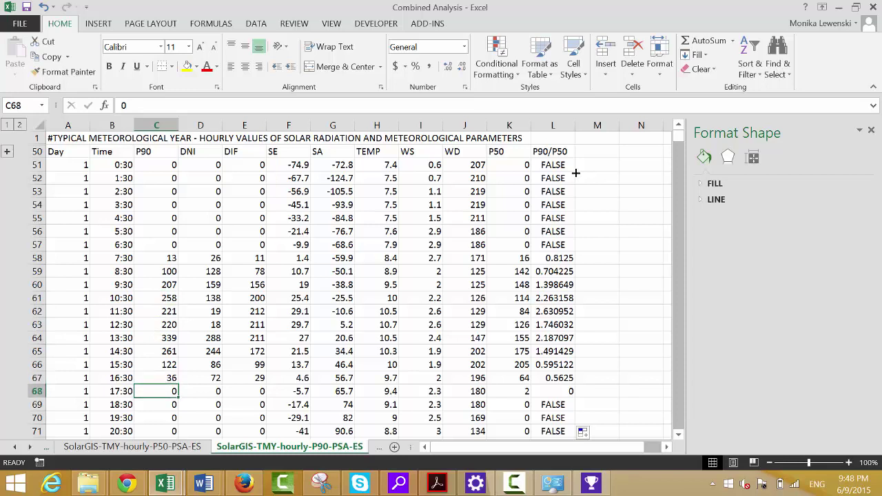
{"action": "key", "text": "Down"}
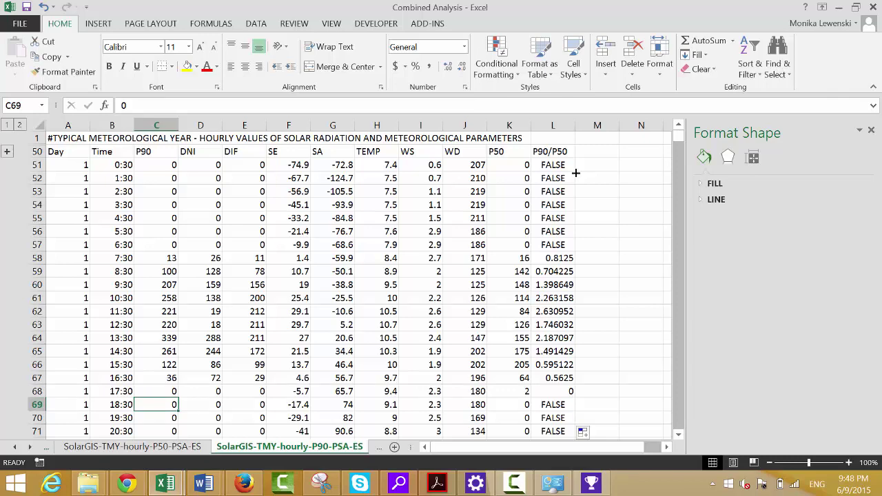
- Examine the hourly P90 and P50 values and their ratios for the daylight hours of day 2, rows 82 to 92
{"action": "key", "text": "Down"}
{"action": "key", "text": "Down"}
{"action": "key", "text": "Down"}
{"action": "key", "text": "Down"}
{"action": "key", "text": "Down"}
{"action": "key", "text": "Down"}
{"action": "key", "text": "Down"}
{"action": "key", "text": "Down"}
{"action": "key", "text": "Down"}
{"action": "key", "text": "Down"}
{"action": "key", "text": "Down"}
{"action": "key", "text": "Down"}
{"action": "key", "text": "Down"}
{"action": "key", "text": "Down"}
{"action": "key", "text": "Down"}
{"action": "key", "text": "Down"}
{"action": "key", "text": "Down"}
{"action": "key", "text": "Down"}
{"action": "key", "text": "Down"}
{"action": "key", "text": "Down"}
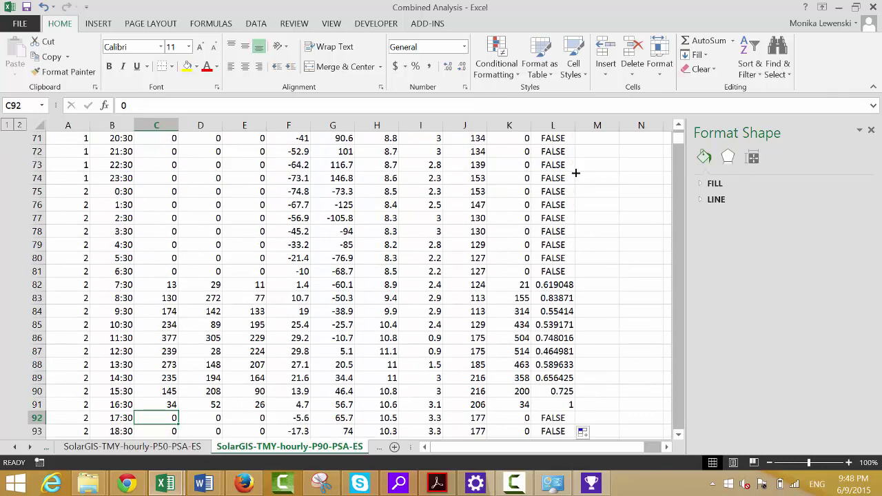
{"action": "key", "text": "Up"}
{"action": "key", "text": "Up"}
{"action": "key", "text": "Up"}
{"action": "key", "text": "Up"}
{"action": "key", "text": "Up"}
{"action": "key", "text": "Up"}
{"action": "key", "text": "Up"}
{"action": "key", "text": "Up"}
{"action": "key", "text": "Up"}
{"action": "key", "text": "Up"}
{"action": "key", "text": "Up"}
{"action": "key", "text": "Up"}
{"action": "key", "text": "Up"}
{"action": "key", "text": "Up"}
{"action": "key", "text": "Down"}
{"action": "key", "text": "Down"}
{"action": "key", "text": "Down"}
{"action": "key", "text": "Down"}
{"action": "key", "text": "Down"}
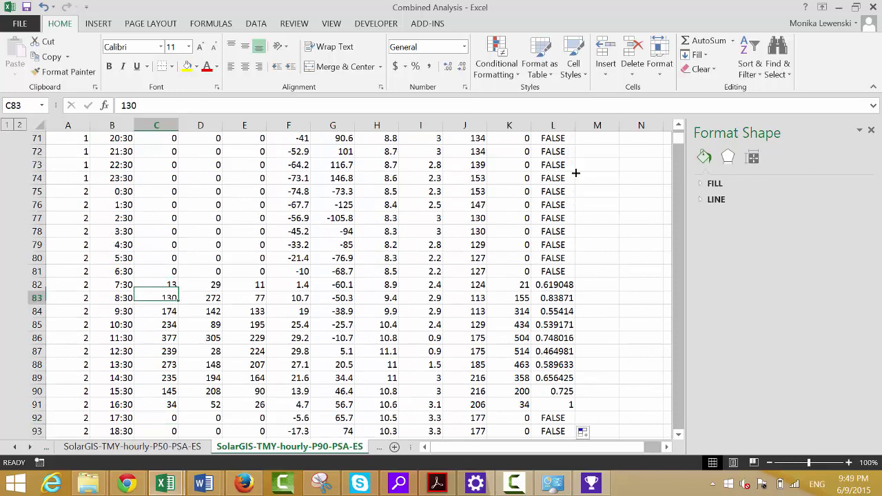
{"action": "key", "text": "Up"}
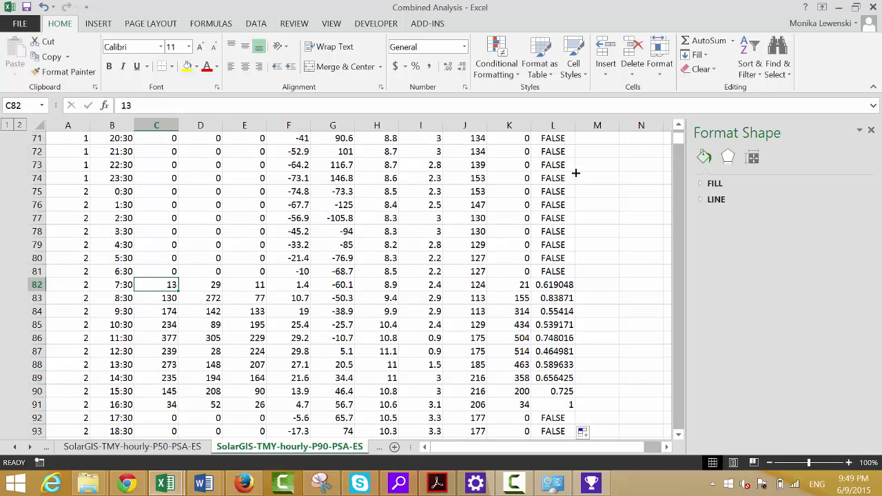
{"action": "key", "text": "Down"}
{"action": "key", "text": "Down"}
{"action": "key", "text": "Down"}
{"action": "key", "text": "Down"}
{"action": "key", "text": "Down"}
{"action": "key", "text": "Down"}
{"action": "key", "text": "Down"}
{"action": "key", "text": "Down"}
{"action": "key", "text": "Down"}
{"action": "key", "text": "Down"}
{"action": "key", "text": "Down"}
{"action": "key", "text": "Down"}
{"action": "key", "text": "Down"}
{"action": "key", "text": "Down"}
{"action": "key", "text": "Down"}
{"action": "key", "text": "Down"}
{"action": "key", "text": "Down"}
{"action": "key", "text": "Down"}
{"action": "key", "text": "Down"}
{"action": "key", "text": "Down"}
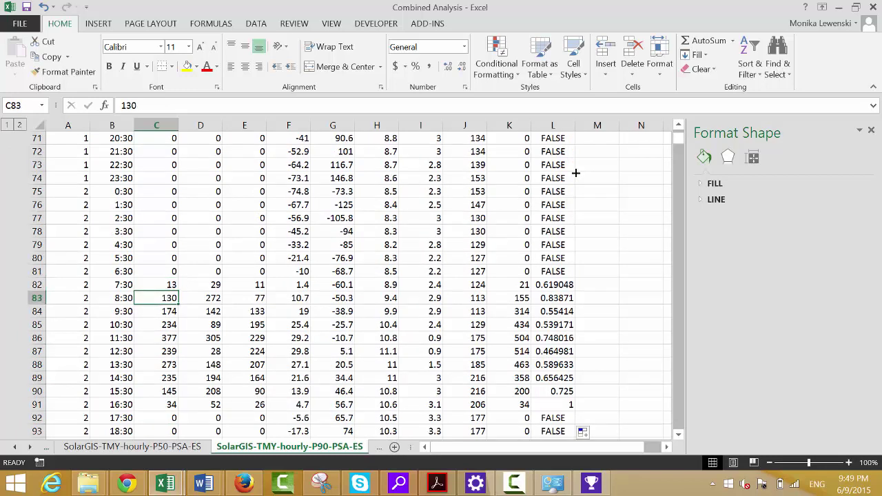
- Review the hourly P90 and P50 values and their ratios for days 3 to 5, down to row 169
{"action": "key", "text": "Down"}
{"action": "key", "text": "Down"}
{"action": "key", "text": "Down"}
{"action": "key", "text": "Down"}
{"action": "key", "text": "Down"}
{"action": "key", "text": "Down"}
{"action": "key", "text": "Down"}
{"action": "key", "text": "Down"}
{"action": "key", "text": "Down"}
{"action": "key", "text": "Down"}
{"action": "key", "text": "Down"}
{"action": "key", "text": "Down"}
{"action": "key", "text": "Down"}
{"action": "key", "text": "Down"}
{"action": "key", "text": "Down"}
{"action": "key", "text": "Down"}
{"action": "key", "text": "Down"}
{"action": "key", "text": "Down"}
{"action": "key", "text": "Down"}
{"action": "key", "text": "Down"}
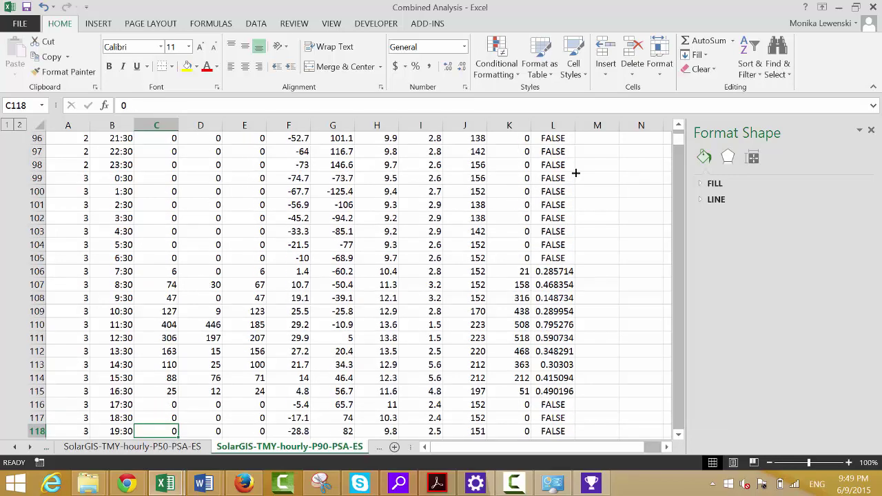
{"action": "key", "text": "Down"}
{"action": "key", "text": "Down"}
{"action": "key", "text": "Down"}
{"action": "key", "text": "Down"}
{"action": "key", "text": "Down"}
{"action": "key", "text": "Down"}
{"action": "key", "text": "Down"}
{"action": "key", "text": "Down"}
{"action": "key", "text": "Down"}
{"action": "key", "text": "Down"}
{"action": "key", "text": "Down"}
{"action": "key", "text": "Down"}
{"action": "key", "text": "Down"}
{"action": "key", "text": "Down"}
{"action": "key", "text": "Down"}
{"action": "key", "text": "Down"}
{"action": "key", "text": "Down"}
{"action": "key", "text": "Down"}
{"action": "key", "text": "Down"}
{"action": "key", "text": "Down"}
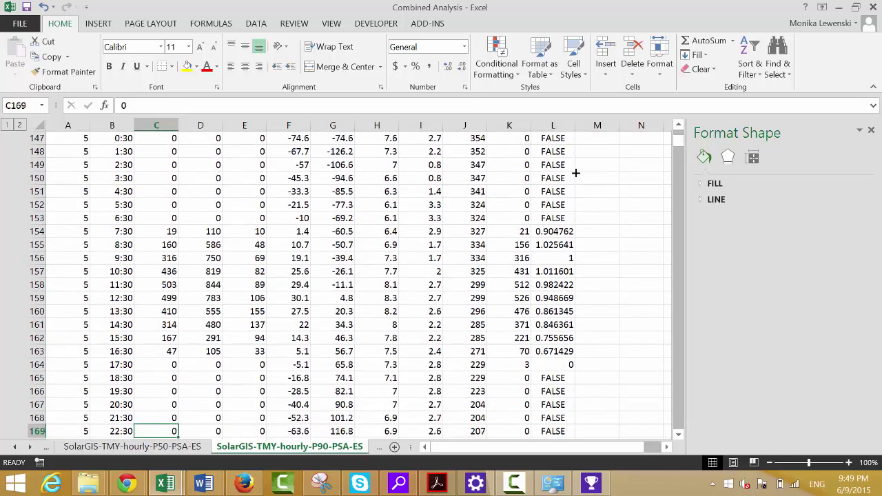
- Review the hourly P90 and P50 values and their ratios for days 6 and 7, down to row 221
{"action": "key", "text": "Down"}
{"action": "key", "text": "Down"}
{"action": "key", "text": "Down"}
{"action": "key", "text": "Down"}
{"action": "key", "text": "Down"}
{"action": "key", "text": "Down"}
{"action": "key", "text": "Down"}
{"action": "key", "text": "Down"}
{"action": "key", "text": "Down"}
{"action": "key", "text": "Down"}
{"action": "key", "text": "Down"}
{"action": "key", "text": "Down"}
{"action": "key", "text": "Down"}
{"action": "key", "text": "Down"}
{"action": "key", "text": "Down"}
{"action": "key", "text": "Down"}
{"action": "key", "text": "Down"}
{"action": "key", "text": "Down"}
{"action": "key", "text": "Down"}
{"action": "key", "text": "Down"}
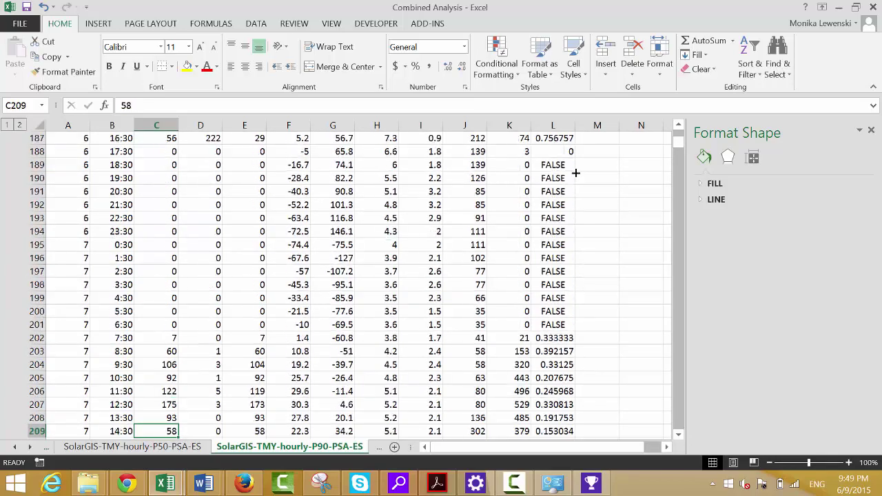
{"action": "key", "text": "Down"}
{"action": "key", "text": "Down"}
{"action": "key", "text": "Down"}
{"action": "key", "text": "Down"}
{"action": "key", "text": "Down"}
{"action": "key", "text": "Down"}
{"action": "key", "text": "Down"}
{"action": "key", "text": "Down"}
{"action": "key", "text": "Down"}
{"action": "key", "text": "Down"}
{"action": "key", "text": "Down"}
{"action": "key", "text": "Down"}
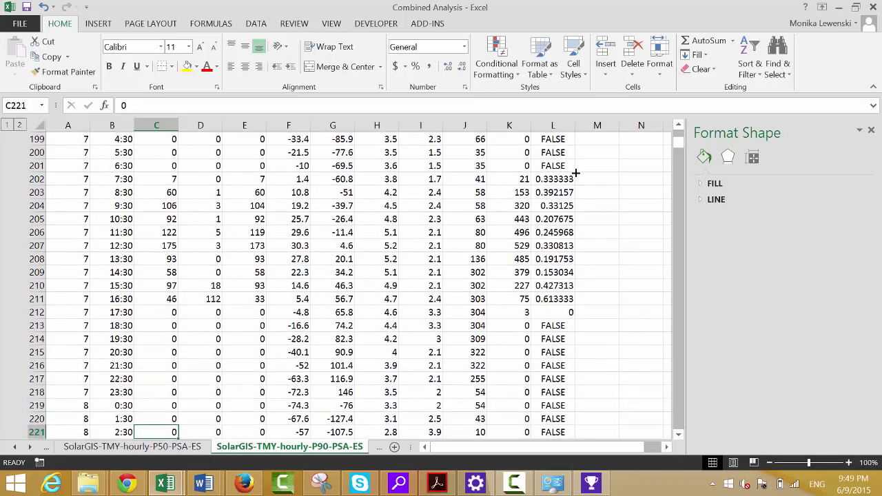
- Calculate the average of the whole P90/P50 ratio column L in cell M50
{"action": "key", "text": "Up"}
{"action": "key", "text": "Up"}
{"action": "key", "text": "Up"}
{"action": "key", "text": "Up"}
{"action": "key", "text": "Up"}
{"action": "key", "text": "Up"}
{"action": "key", "text": "Up"}
{"action": "key", "text": "Up"}
{"action": "key", "text": "Up"}
{"action": "key", "text": "Up"}
{"action": "key", "text": "Up"}
{"action": "key", "text": "Up"}
{"action": "key", "text": "Up"}
{"action": "key", "text": "Up"}
{"action": "key", "text": "Up"}
{"action": "key", "text": "Up"}
{"action": "key", "text": "Up"}
{"action": "key", "text": "Up"}
{"action": "key", "text": "Up"}
{"action": "key", "text": "Up"}
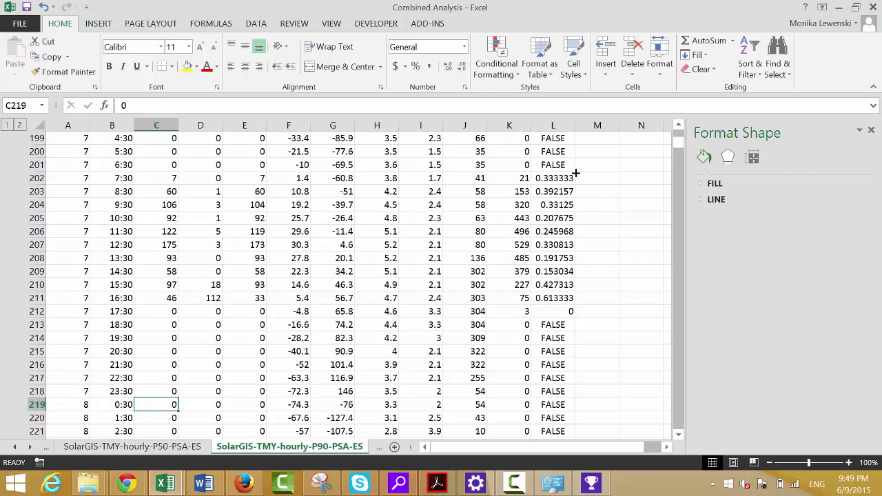
{"action": "key", "text": "Up"}
{"action": "key", "text": "Up"}
{"action": "key", "text": "Up"}
{"action": "key", "text": "Up"}
{"action": "key", "text": "Up"}
{"action": "key", "text": "Up"}
{"action": "key", "text": "Up"}
{"action": "key", "text": "Up"}
{"action": "key", "text": "Up"}
{"action": "key", "text": "Up"}
{"action": "key", "text": "Up"}
{"action": "key", "text": "Up"}
{"action": "key", "text": "Up"}
{"action": "key", "text": "Up"}
{"action": "key", "text": "Up"}
{"action": "key", "text": "Up"}
{"action": "key", "text": "Up"}
{"action": "key", "text": "Up"}
{"action": "key", "text": "Up"}
{"action": "key", "text": "Up"}
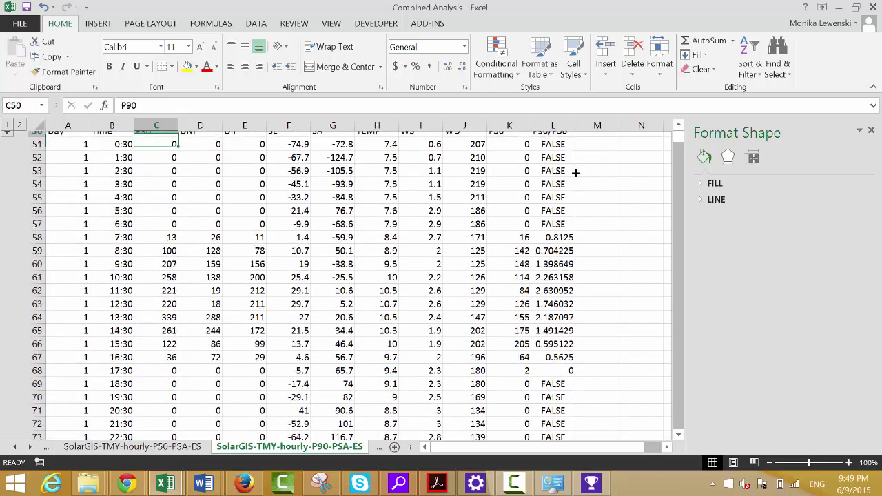
{"action": "key", "text": "Right"}
{"action": "key", "text": "Right"}
{"action": "key", "text": "Right"}
{"action": "key", "text": "Right"}
{"action": "key", "text": "Right"}
{"action": "key", "text": "Right"}
{"action": "key", "text": "Right"}
{"action": "key", "text": "Right"}
{"action": "key", "text": "Right"}
{"action": "key", "text": "Right"}
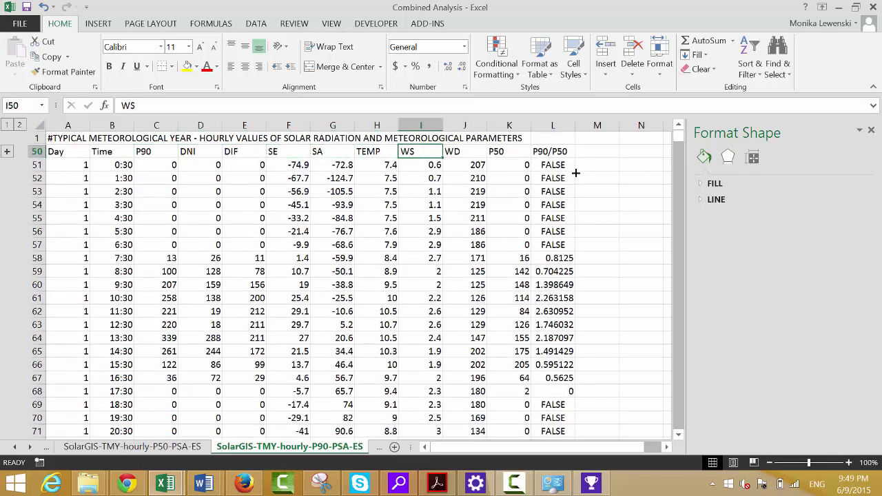
{"action": "type", "text": "=aver"}
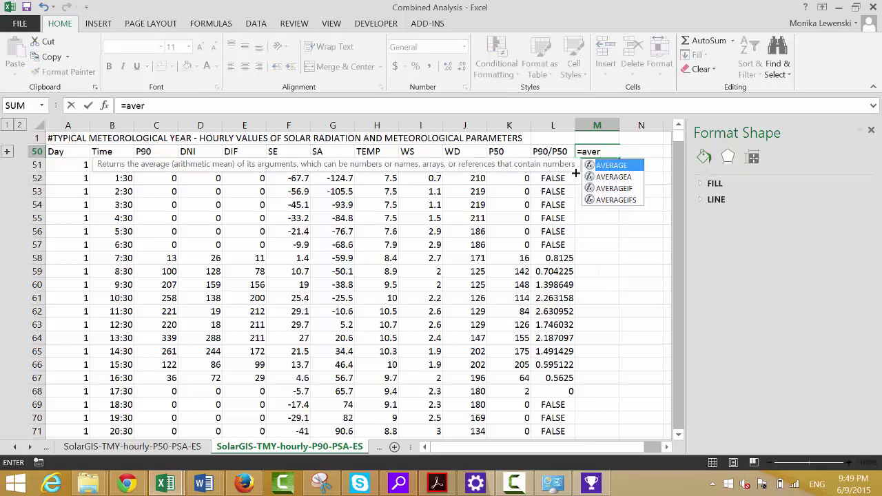
{"action": "key", "text": "Tab"}
{"action": "key", "text": "Left"}
{"action": "key", "text": "ctrl+space"}
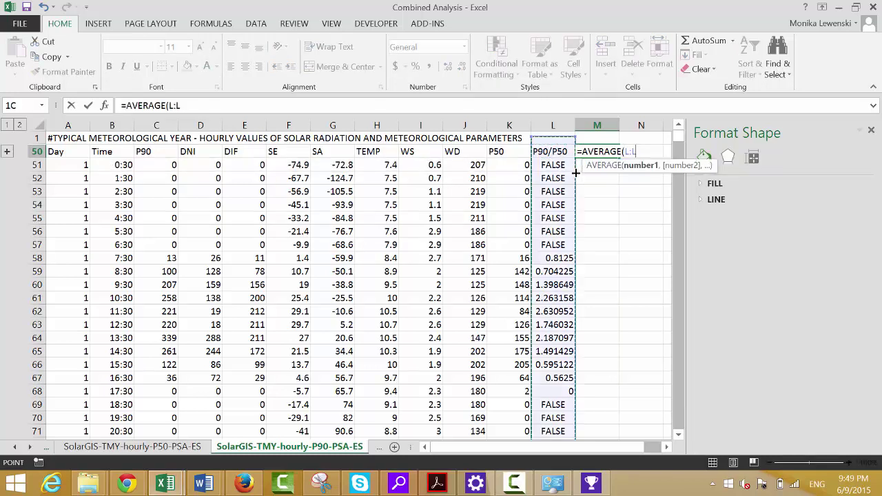
{"action": "type", "text": ")"}
{"action": "key", "text": "Return"}
{"action": "key", "text": "Up"}
{"action": "key", "text": "Left"}
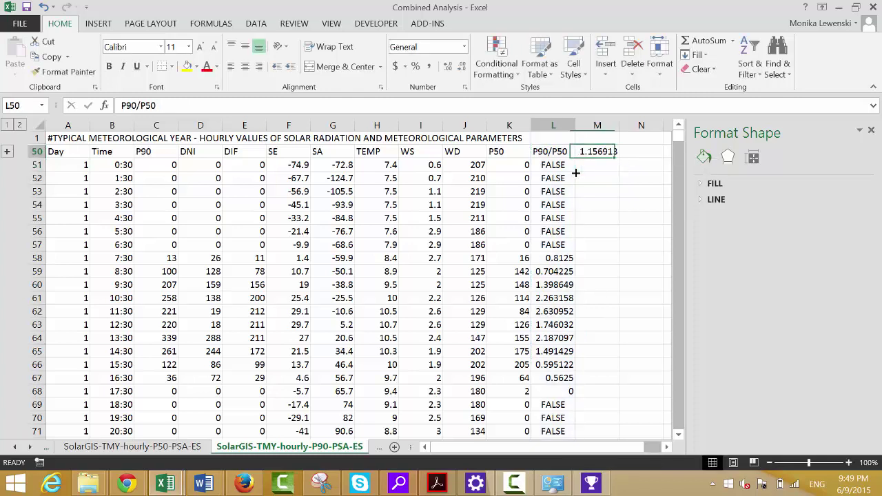
{"action": "key", "text": "Left"}
{"action": "key", "text": "Right"}
{"action": "key", "text": "Right"}
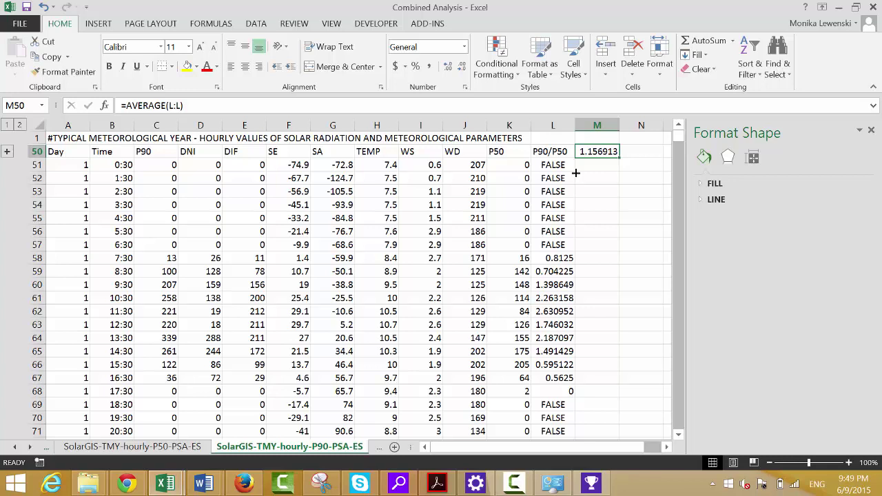
- Sum the whole P50 column K in cell M51
{"action": "key", "text": "Return"}
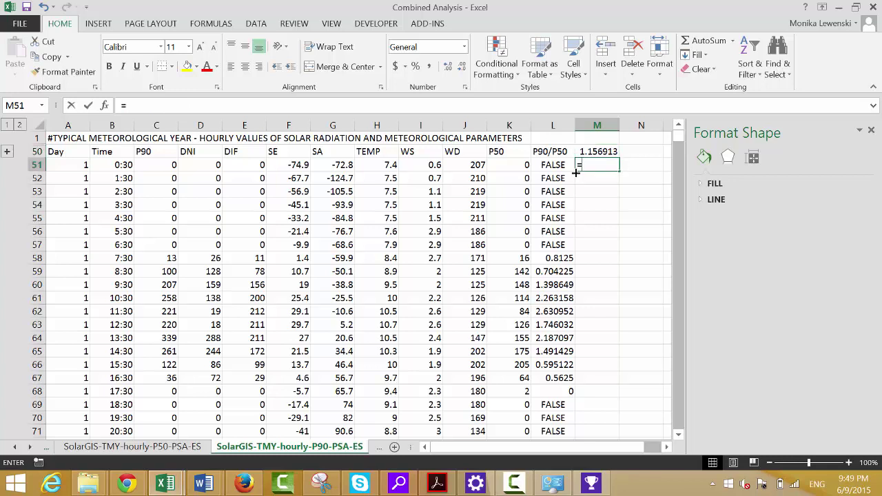
{"action": "type", "text": "=sum("}
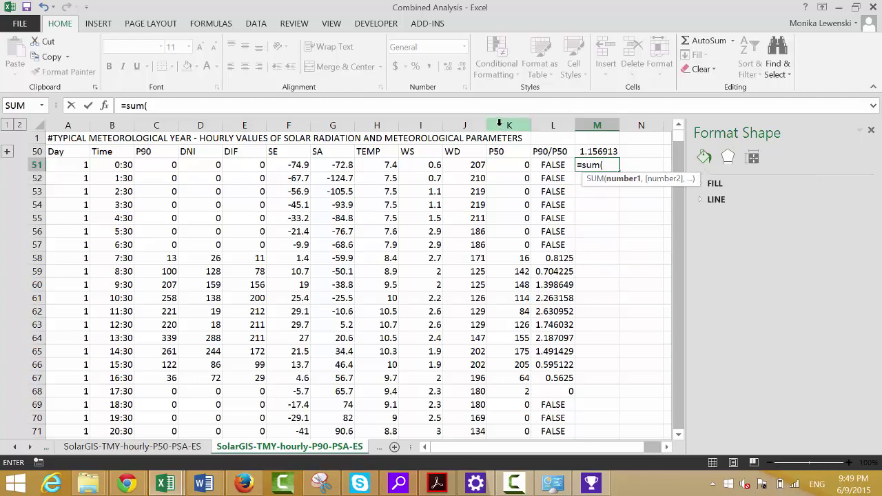
{"action": "left_click", "coordinate": [499, 122]}
{"action": "type", "text": ")"}
{"action": "key", "text": "Return"}
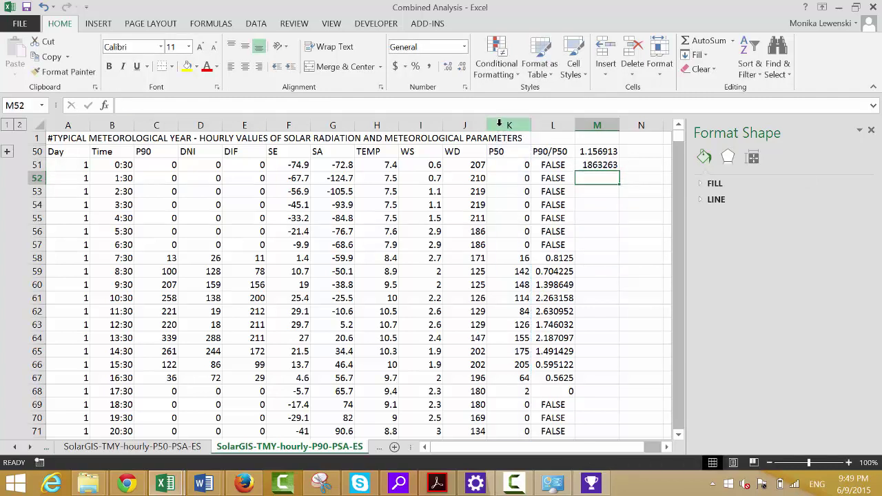
- Sum the whole P90 column C in cell M52
{"action": "type", "text": "=su"}
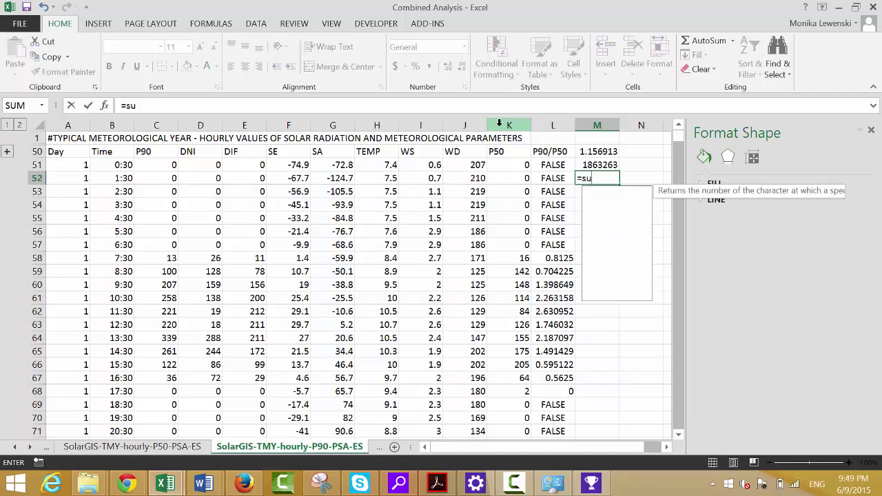
{"action": "type", "text": "m)"}
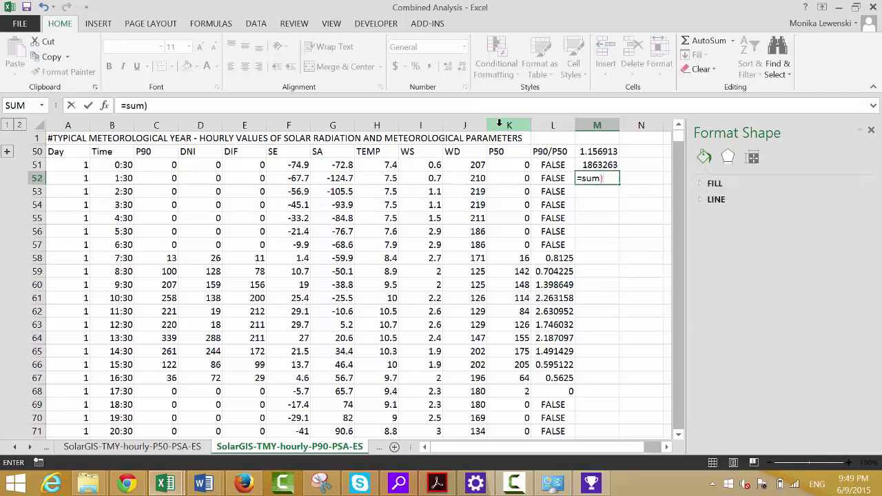
{"action": "key", "text": "BackSpace"}
{"action": "type", "text": ")"}
{"action": "key", "text": "BackSpace"}
{"action": "type", "text": "("}
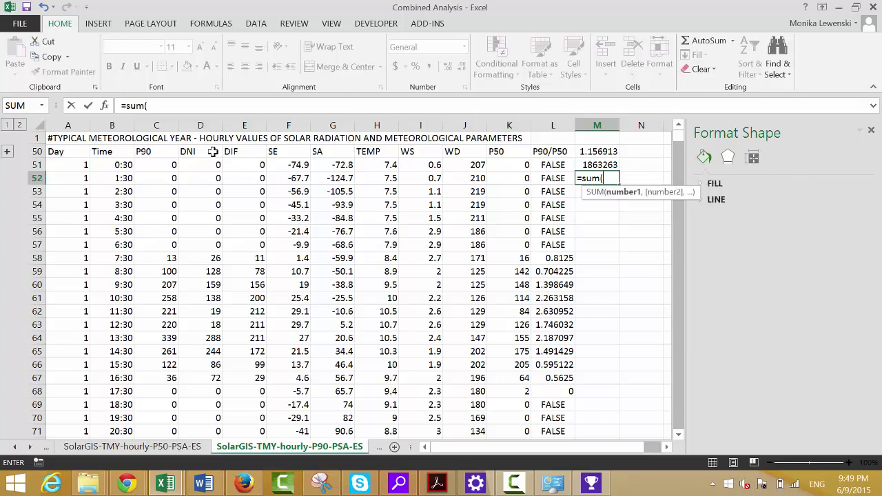
{"action": "left_click", "coordinate": [155, 124]}
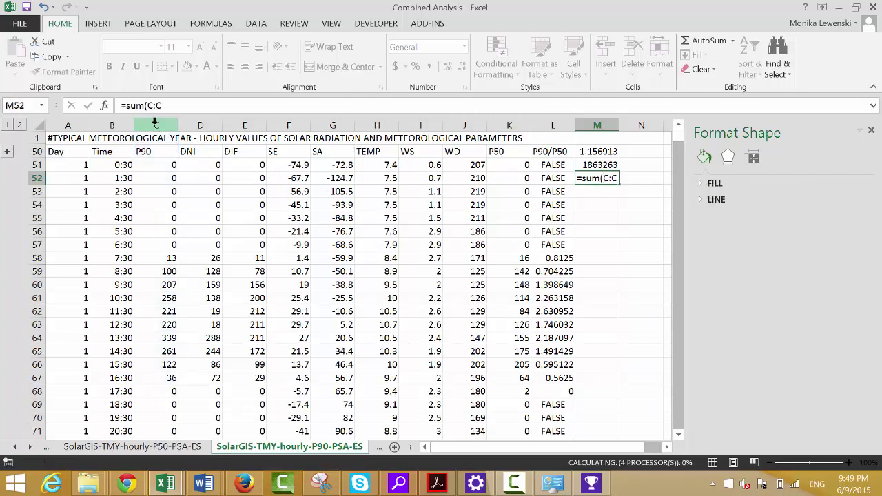
{"action": "key", "text": "Return"}
- Calculate the ratio of the P90 total to the P50 total in M53 with =M52/M51
{"action": "type", "text": "="}
{"action": "key", "text": "Up"}
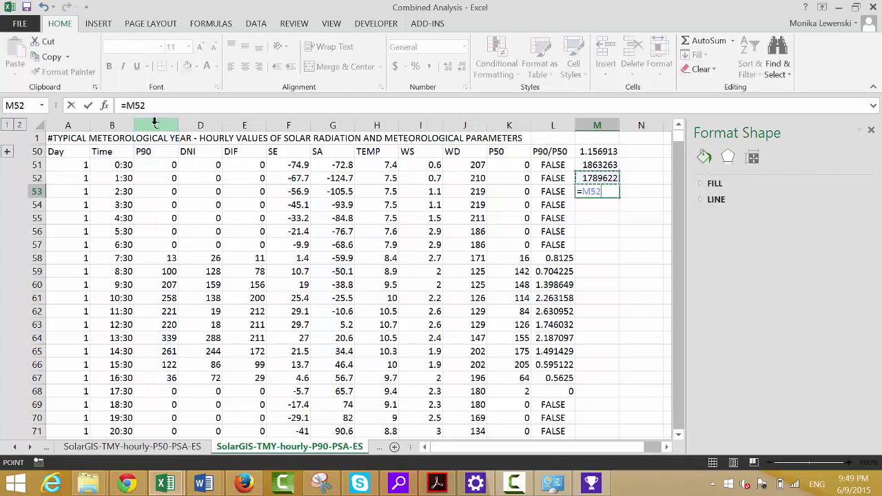
{"action": "type", "text": "/"}
{"action": "key", "text": "Up"}
{"action": "key", "text": "Return"}
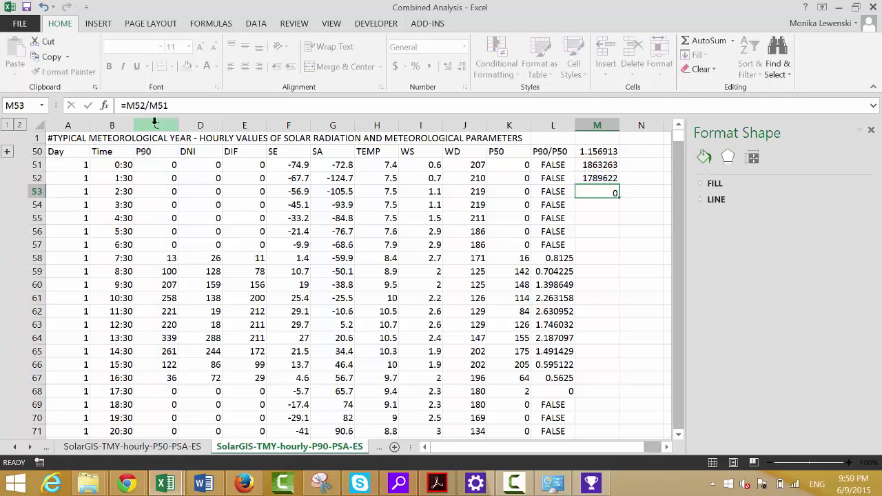
{"action": "key", "text": "Up"}
{"action": "key", "text": "Left"}
{"action": "key", "text": "Right"}
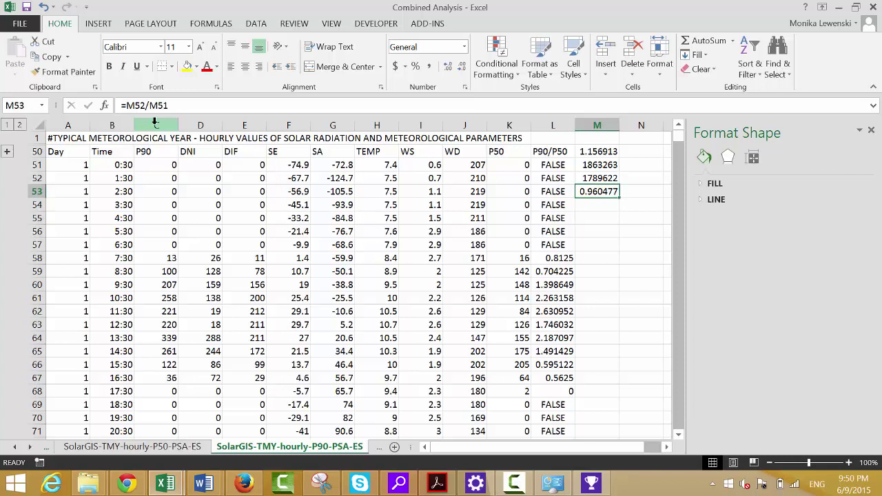
- Delete the average of the hourly ratios from M50 and return to the ratio of totals in M53
{"action": "key", "text": "Up"}
{"action": "key", "text": "Up"}
{"action": "key", "text": "Up"}
{"action": "key", "text": "Delete"}
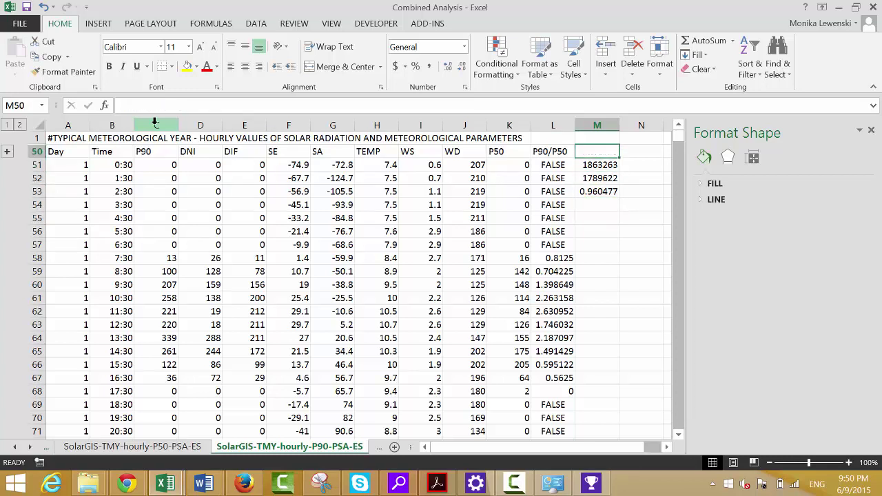
{"action": "key", "text": "Down"}
{"action": "key", "text": "Down"}
{"action": "key", "text": "Down"}
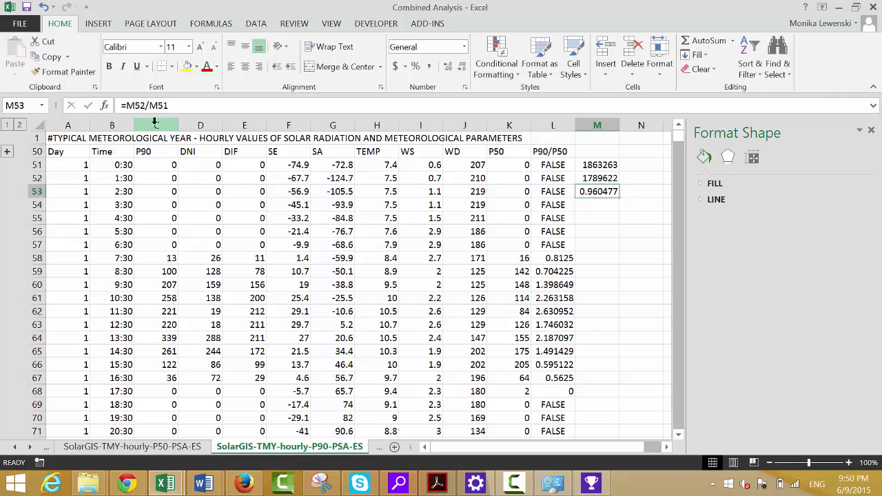
- On the Yearly Sums sheet, insert blank rows at row 87, between the P99 to P50 table and the Daily kWh chart
{"action": "key", "text": "ctrl+Page_Up"}
{"action": "key", "text": "ctrl+Page_Up"}
{"action": "key", "text": "ctrl+Page_Up"}
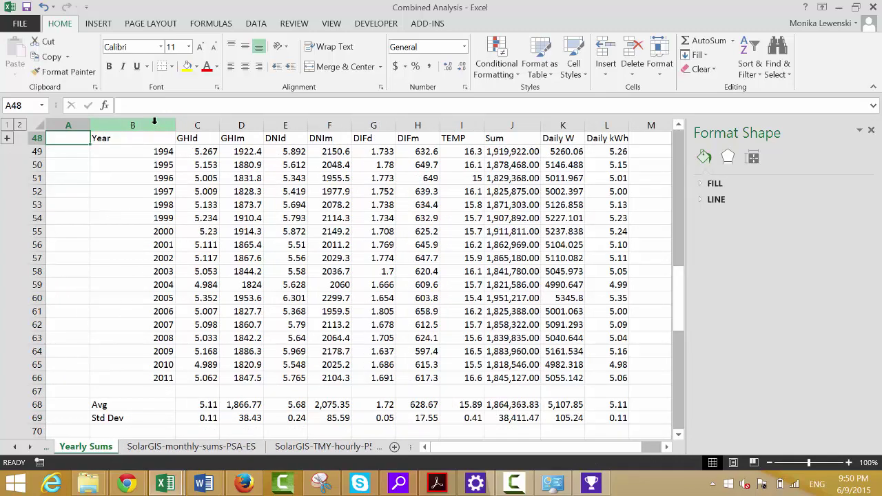
{"action": "key", "text": "Down"}
{"action": "key", "text": "Down"}
{"action": "key", "text": "Down"}
{"action": "key", "text": "Down"}
{"action": "key", "text": "Down"}
{"action": "key", "text": "Down"}
{"action": "key", "text": "Down"}
{"action": "key", "text": "Down"}
{"action": "key", "text": "Down"}
{"action": "key", "text": "Down"}
{"action": "key", "text": "Down"}
{"action": "key", "text": "Down"}
{"action": "key", "text": "Down"}
{"action": "key", "text": "Down"}
{"action": "key", "text": "Down"}
{"action": "key", "text": "Down"}
{"action": "key", "text": "Down"}
{"action": "key", "text": "Down"}
{"action": "key", "text": "Down"}
{"action": "key", "text": "Down"}
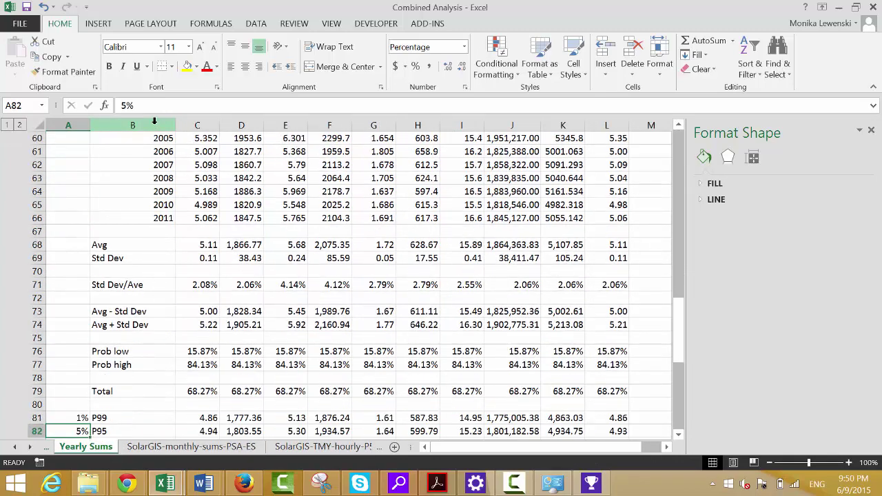
{"action": "key", "text": "Down"}
{"action": "key", "text": "Down"}
{"action": "key", "text": "Down"}
{"action": "key", "text": "Down"}
{"action": "key", "text": "Down"}
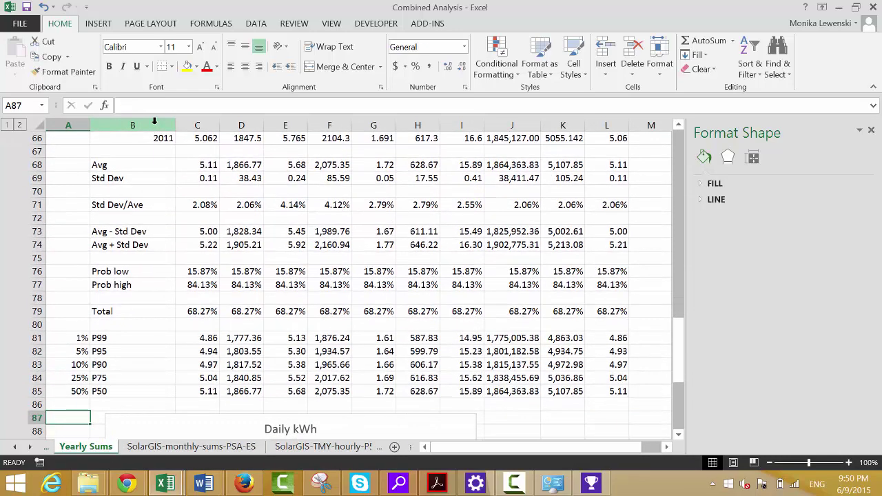
{"action": "key", "text": "shift+space"}
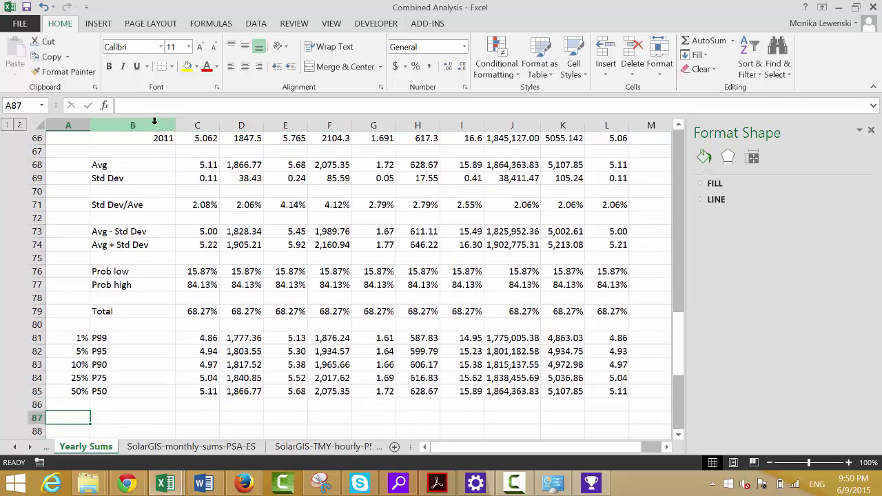
- Label cell B87 as P90/P50
{"action": "key", "text": "Right"}
{"action": "type", "text": "P"}
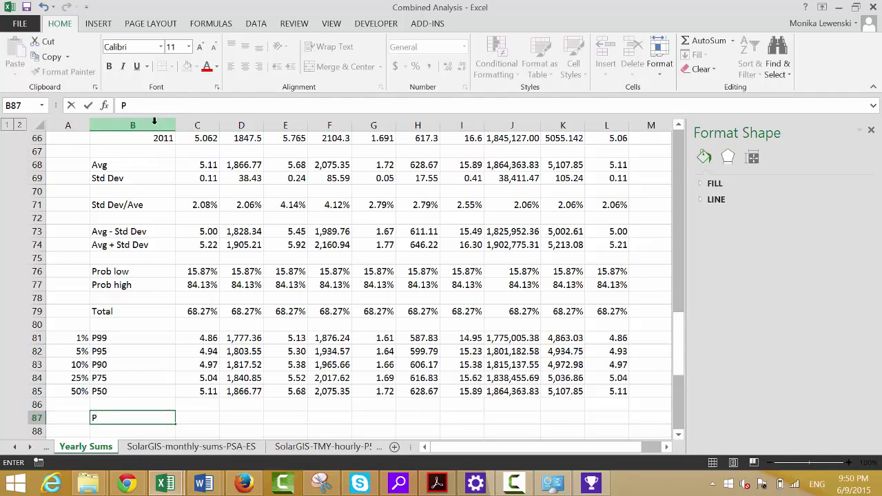
{"action": "type", "text": "90/P50"}
{"action": "key", "text": "Return"}
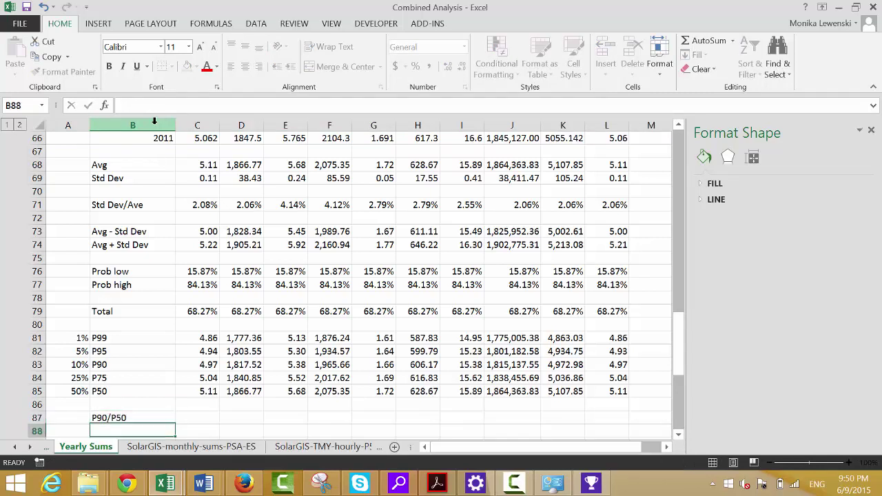
- Calculate the P90/P50 ratio of the GHId column in C87 with =C83/C85
{"action": "key", "text": "Up"}
{"action": "key", "text": "Right"}
{"action": "type", "text": "="}
{"action": "key", "text": "Up"}
{"action": "key", "text": "Up"}
{"action": "key", "text": "Up"}
{"action": "key", "text": "Up"}
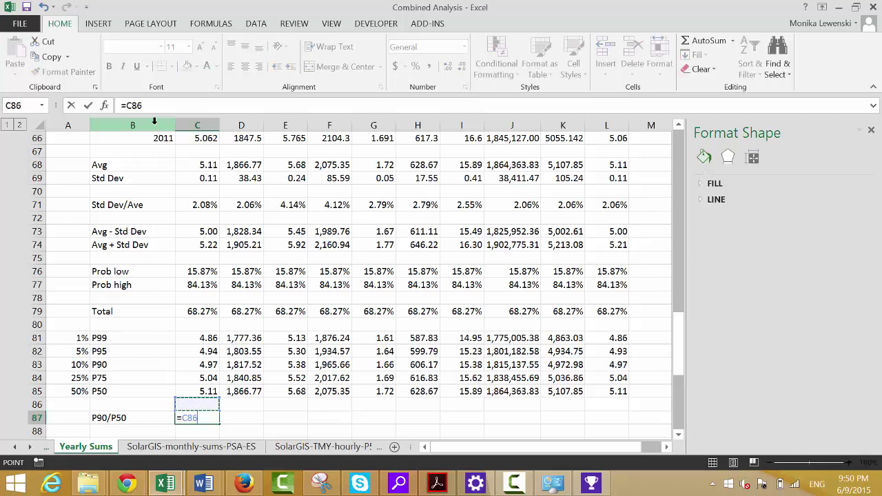
{"action": "type", "text": "/"}
{"action": "key", "text": "Up"}
{"action": "key", "text": "Up"}
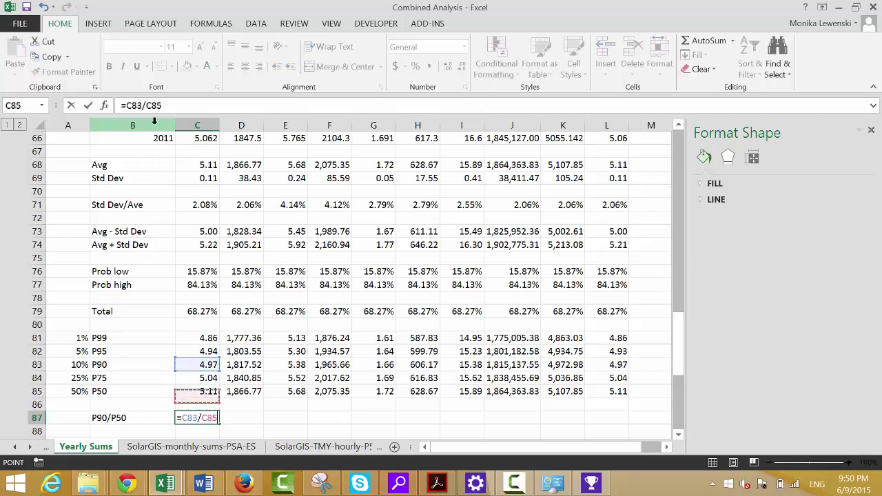
{"action": "key", "text": "Return"}
{"action": "key", "text": "Up"}
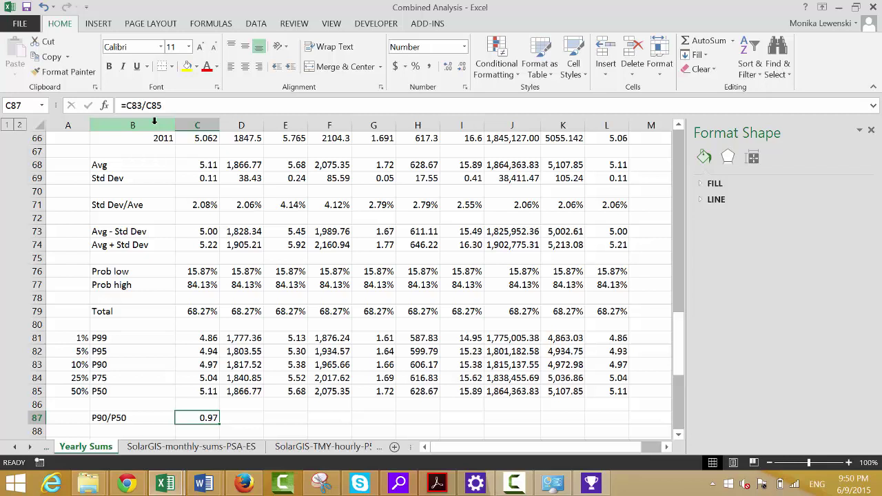
- Format the ratio in C87 as a percentage with two decimals
{"action": "key", "text": "ctrl+shift+5"}
{"action": "left_click", "coordinate": [451, 72]}
{"action": "left_click", "coordinate": [451, 72]}
- Fill the P90/P50 ratio formula from C87 across the row to L87
{"action": "key", "text": "shift+Right"}
{"action": "key", "text": "shift+Right"}
{"action": "key", "text": "shift+Right"}
{"action": "key", "text": "shift+Right"}
{"action": "key", "text": "shift+Right"}
{"action": "key", "text": "shift+Right"}
{"action": "key", "text": "shift+Right"}
{"action": "key", "text": "shift+Right"}
{"action": "key", "text": "shift+Right"}
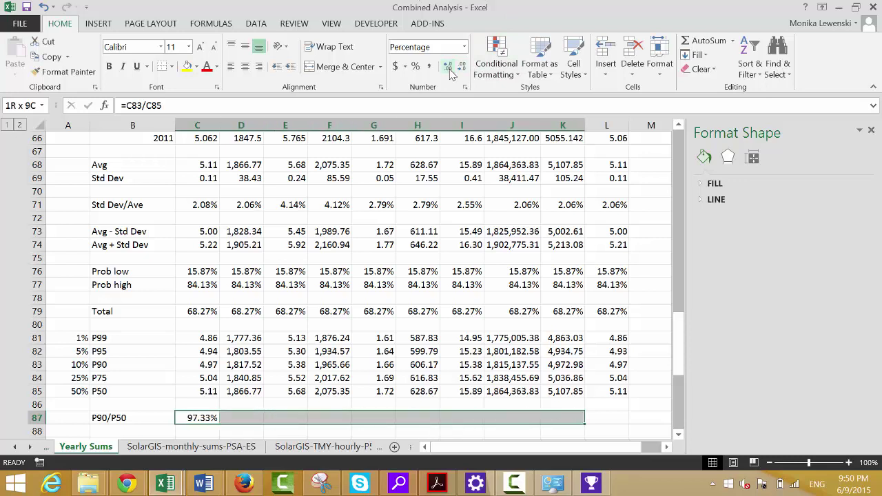
{"action": "key", "text": "ctrl+r"}
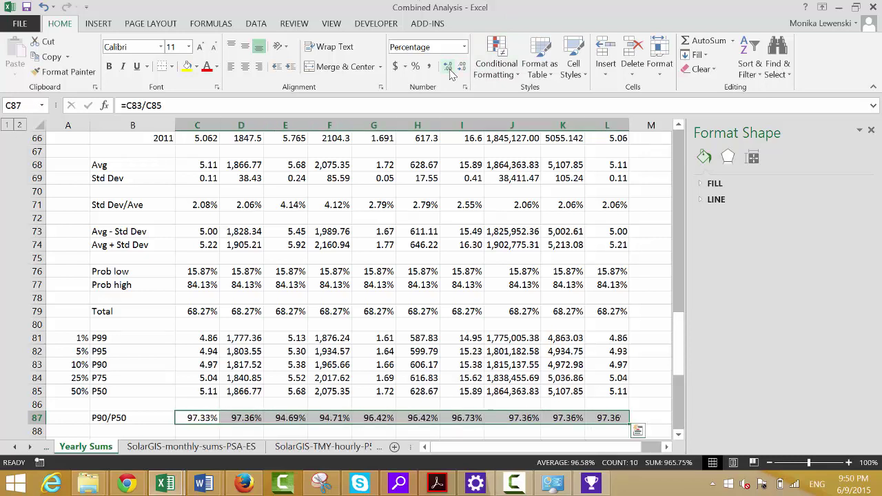
- Review the statistics rows and the 1994 to 2011 yearly values on the Yearly Sums sheet, up to the header row
{"action": "key", "text": "Up"}
{"action": "key", "text": "Up"}
{"action": "key", "text": "Up"}
{"action": "key", "text": "Up"}
{"action": "key", "text": "Up"}
{"action": "key", "text": "Up"}
{"action": "key", "text": "Up"}
{"action": "key", "text": "Up"}
{"action": "key", "text": "Up"}
{"action": "key", "text": "Up"}
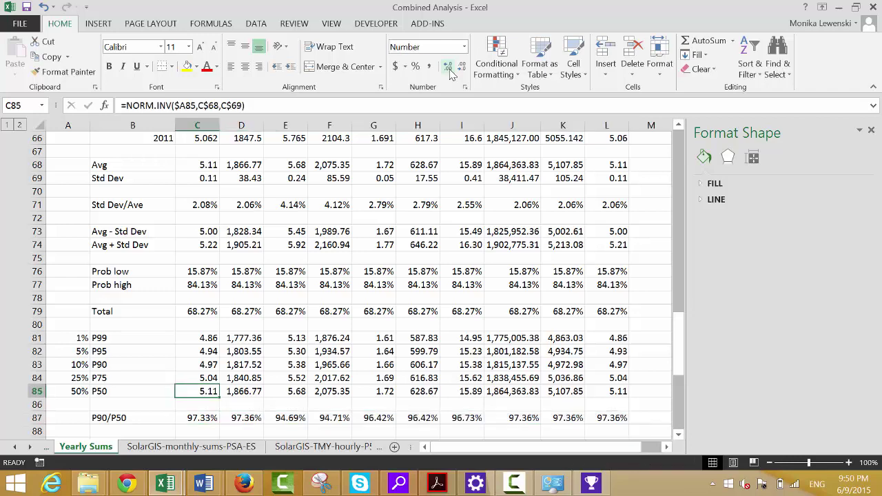
{"action": "key", "text": "Up"}
{"action": "key", "text": "Up"}
{"action": "key", "text": "Up"}
{"action": "key", "text": "Up"}
{"action": "key", "text": "Up"}
{"action": "key", "text": "Up"}
{"action": "key", "text": "Up"}
{"action": "key", "text": "Up"}
{"action": "key", "text": "Up"}
{"action": "key", "text": "Up"}
{"action": "key", "text": "Up"}
{"action": "key", "text": "Up"}
{"action": "key", "text": "Up"}
{"action": "key", "text": "Up"}
{"action": "key", "text": "Up"}
{"action": "key", "text": "Up"}
{"action": "key", "text": "Up"}
{"action": "key", "text": "Up"}
{"action": "key", "text": "Up"}
{"action": "key", "text": "Up"}
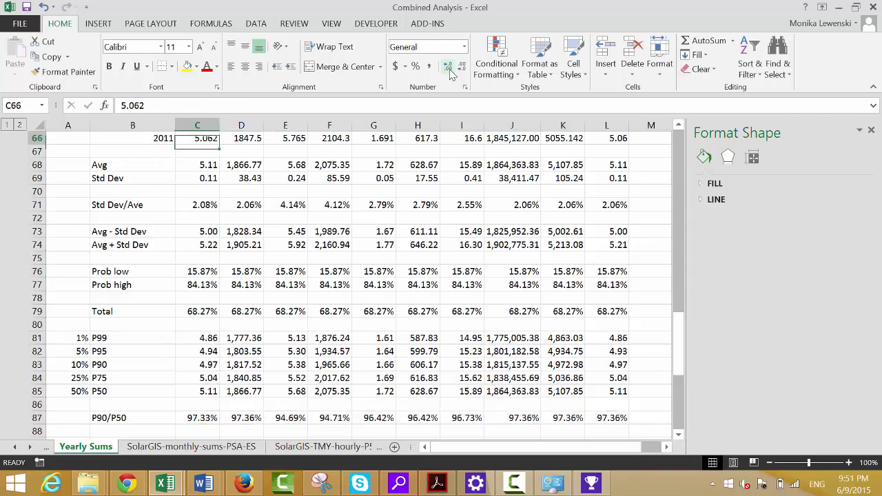
{"action": "key", "text": "Left"}
{"action": "key", "text": "Left"}
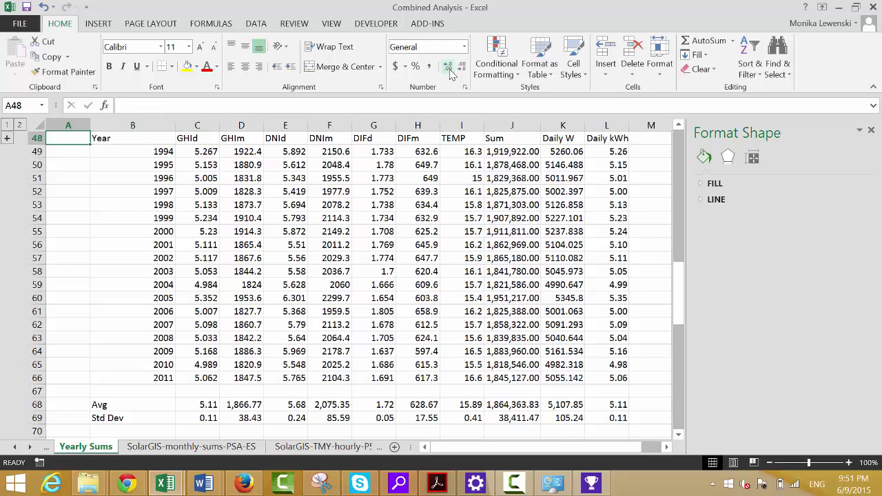
- Examine the Day, Time and GHI columns for the first day on the SolarGIS-TMY-hourly-P50-PSA-ES sheet
{"action": "key", "text": "ctrl+Page_Up"}
{"action": "key", "text": "ctrl+Page_Down"}
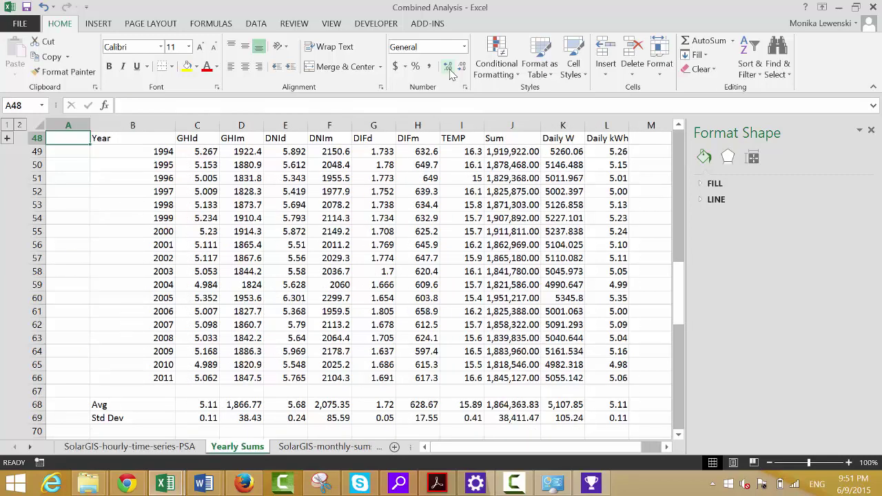
{"action": "key", "text": "ctrl+Page_Down"}
{"action": "key", "text": "ctrl+Page_Down"}
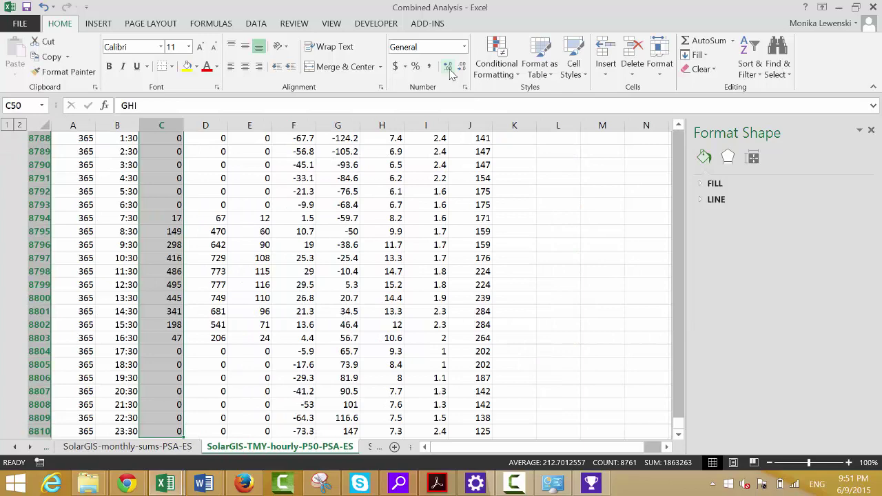
{"action": "key", "text": "ctrl+BackSpace"}
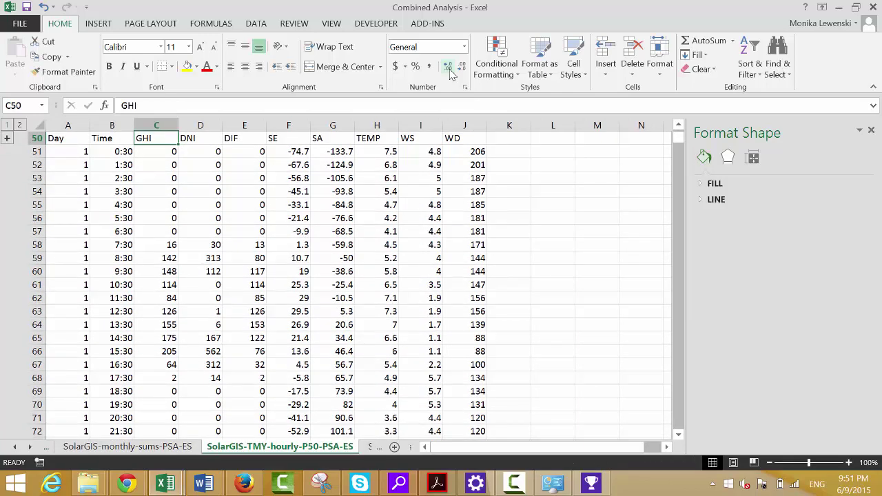
{"action": "key", "text": "Down"}
{"action": "key", "text": "Left"}
{"action": "key", "text": "Left"}
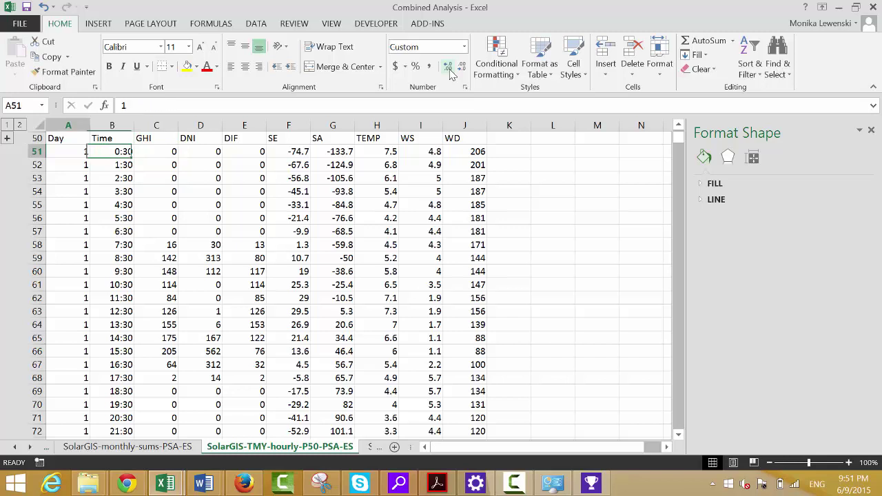
{"action": "key", "text": "Right"}
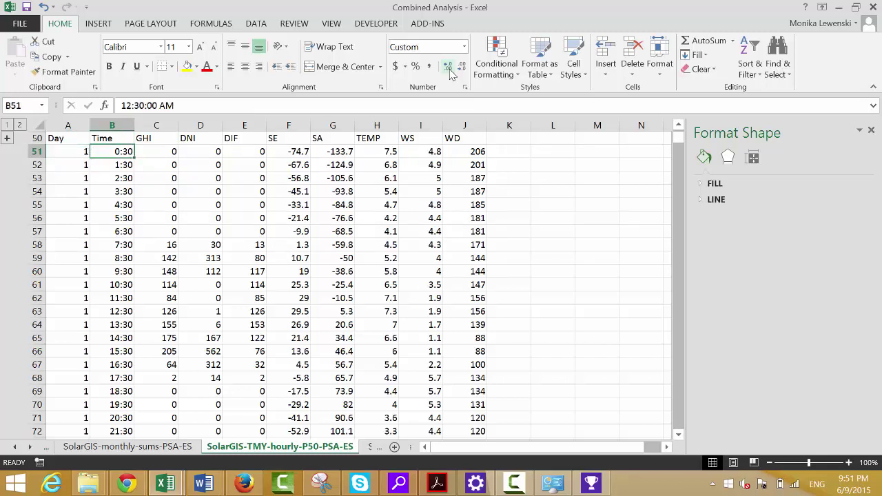
{"action": "key", "text": "Right"}
{"action": "key", "text": "Down"}
{"action": "key", "text": "Down"}
{"action": "key", "text": "Down"}
{"action": "key", "text": "Down"}
{"action": "key", "text": "Down"}
{"action": "key", "text": "Down"}
{"action": "key", "text": "Down"}
{"action": "key", "text": "Down"}
{"action": "key", "text": "Down"}
{"action": "key", "text": "Down"}
{"action": "key", "text": "Down"}
{"action": "key", "text": "Down"}
{"action": "key", "text": "Down"}
{"action": "key", "text": "Down"}
{"action": "key", "text": "Down"}
{"action": "key", "text": "Down"}
{"action": "key", "text": "Down"}
{"action": "key", "text": "Down"}
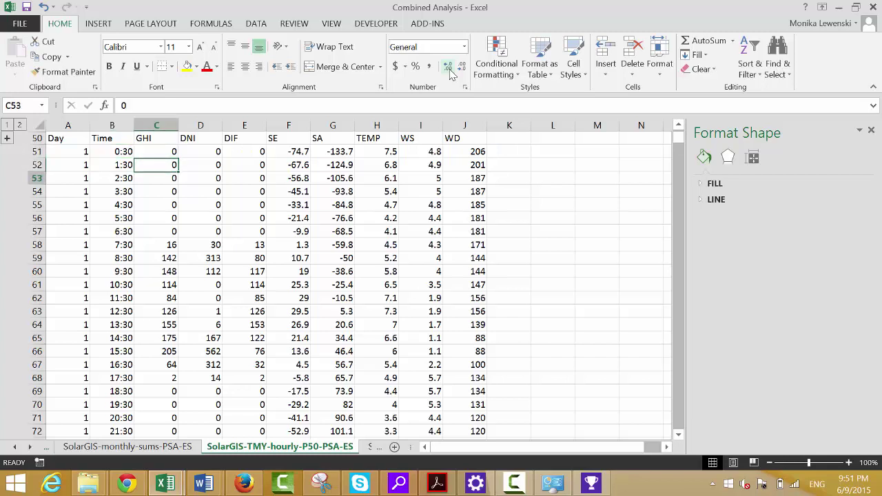
{"action": "key", "text": "Up"}
{"action": "key", "text": "Up"}
{"action": "key", "text": "Up"}
{"action": "key", "text": "Up"}
{"action": "key", "text": "Up"}
{"action": "key", "text": "Up"}
{"action": "key", "text": "Up"}
{"action": "key", "text": "Up"}
{"action": "key", "text": "Up"}
{"action": "key", "text": "Up"}
{"action": "key", "text": "Up"}
{"action": "key", "text": "Up"}
{"action": "key", "text": "Up"}
{"action": "key", "text": "Up"}
{"action": "key", "text": "Up"}
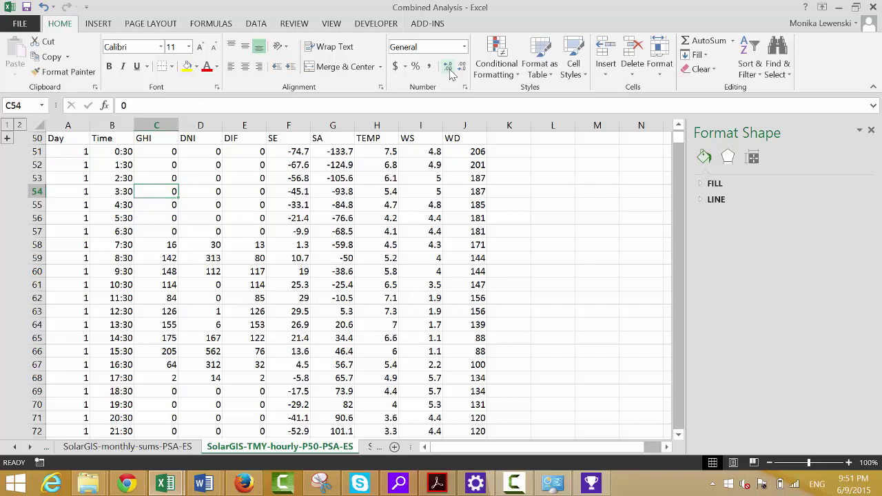
- Examine the Year, Month, Month Yr and Time cells in row 51 of the SolarGIS-hourly-time-series-PSA sheet
{"action": "key", "text": "ctrl+Page_Up"}
{"action": "key", "text": "ctrl+Page_Up"}
{"action": "key", "text": "ctrl+Page_Up"}
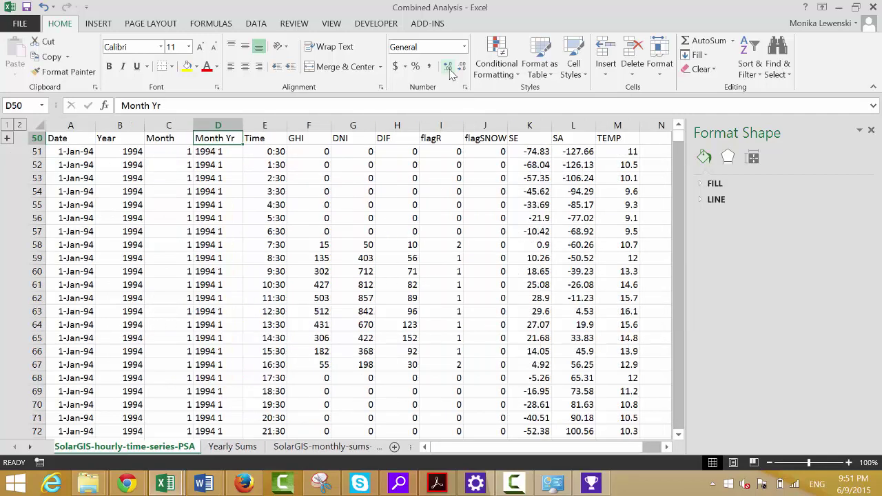
{"action": "key", "text": "Down"}
{"action": "key", "text": "Left"}
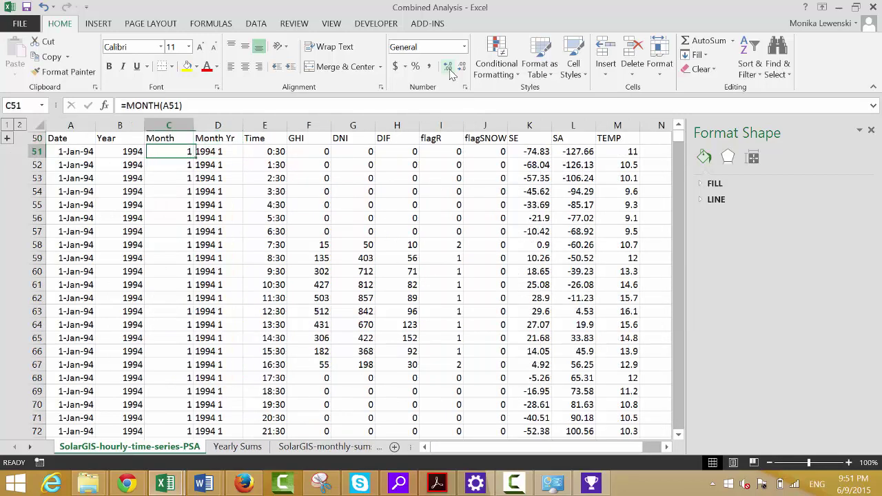
{"action": "key", "text": "Left"}
{"action": "key", "text": "Right"}
{"action": "key", "text": "Right"}
{"action": "key", "text": "Right"}
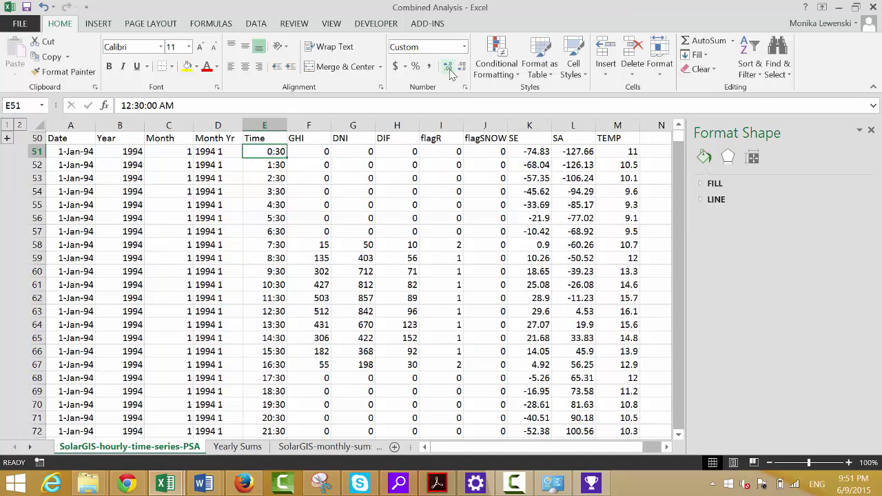
{"action": "key", "text": "Left"}
{"action": "key", "text": "Left"}
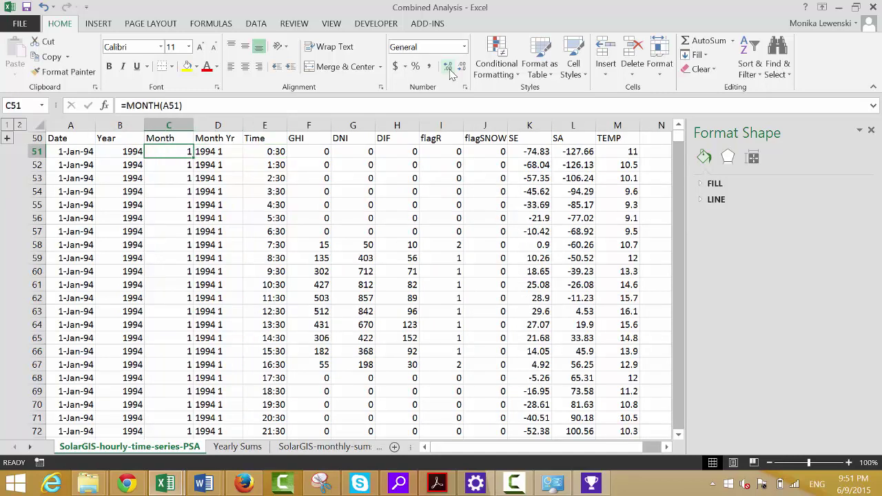
{"action": "key", "text": "Right"}
{"action": "key", "text": "Right"}
{"action": "key", "text": "Left"}
{"action": "key", "text": "Left"}
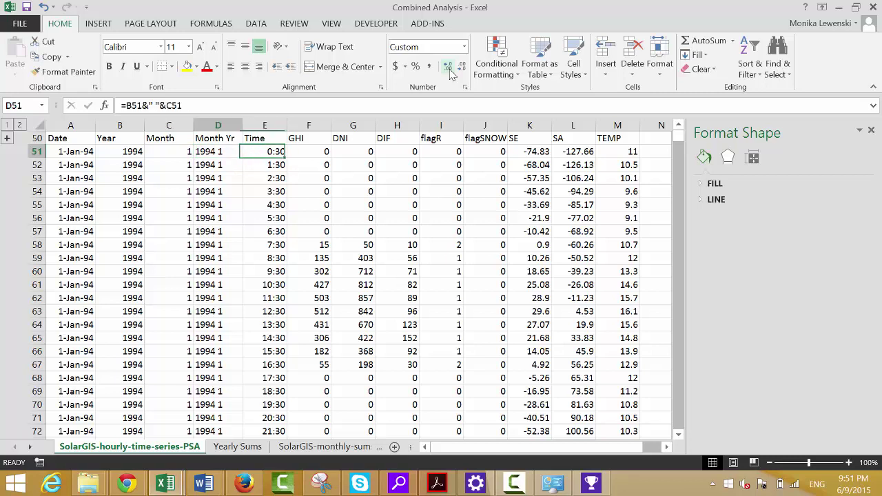
{"action": "key", "text": "Left"}
{"action": "key", "text": "Right"}
{"action": "key", "text": "Right"}
{"action": "key", "text": "Right"}
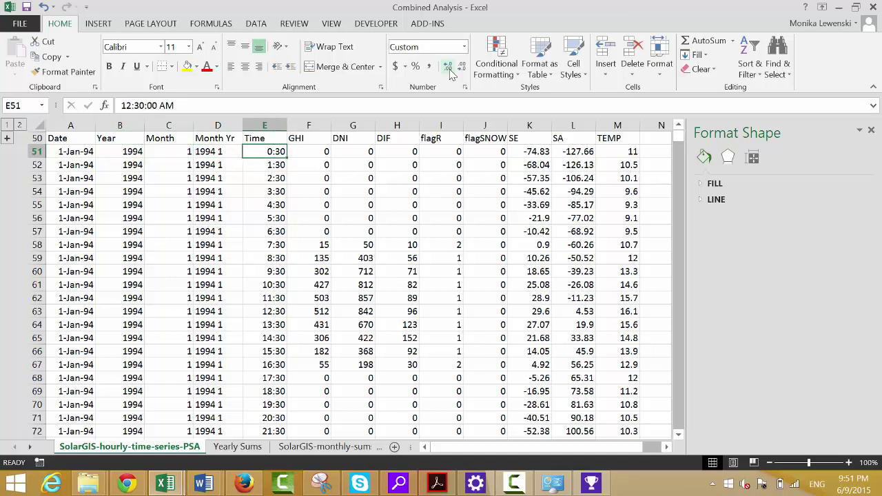
- Insert a blank column E between the Month Yr and Time columns
{"action": "key", "text": "ctrl+shift+Down"}
{"action": "key", "text": "ctrl+space"}
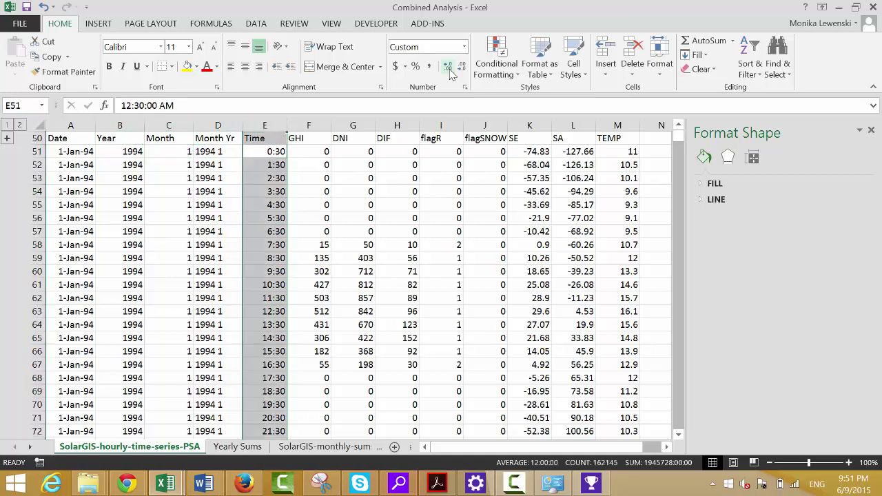
{"action": "key", "text": "ctrl+shift+plus"}
{"action": "key", "text": "ctrl+shift+Up"}
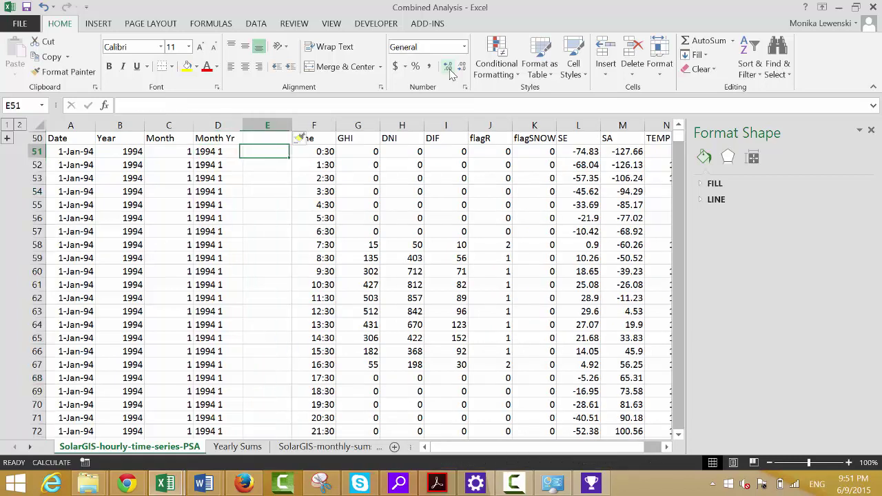
- Enter the header Day of Month in cell E50 of the new column
{"action": "key", "text": "Up"}
{"action": "type", "text": "Da"}
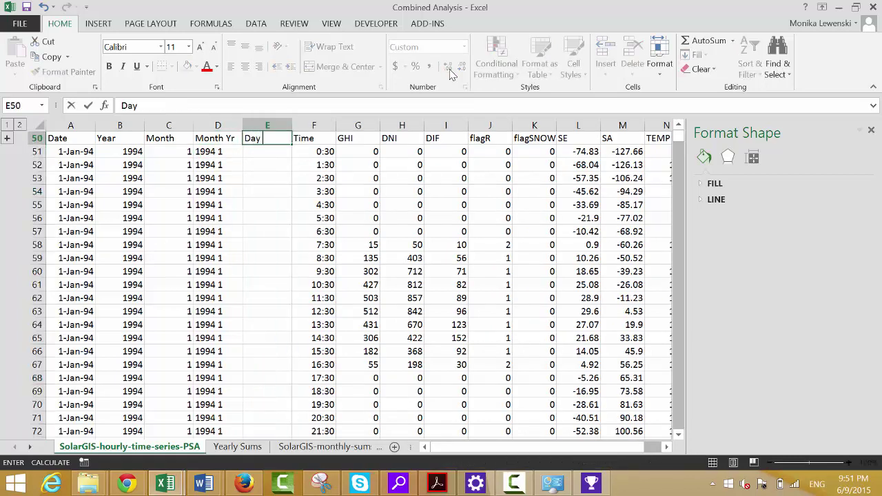
{"action": "type", "text": "y of Month"}
{"action": "key", "text": "ctrl+Return"}
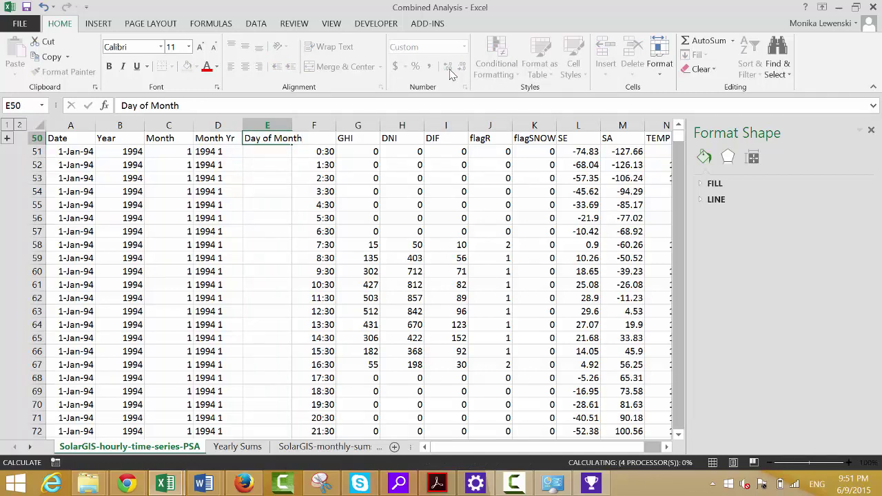
- Extract the day from the date into E51 with =DAY(A51)
{"action": "key", "text": "Down"}
{"action": "key", "text": "Down"}
{"action": "key", "text": "Up"}
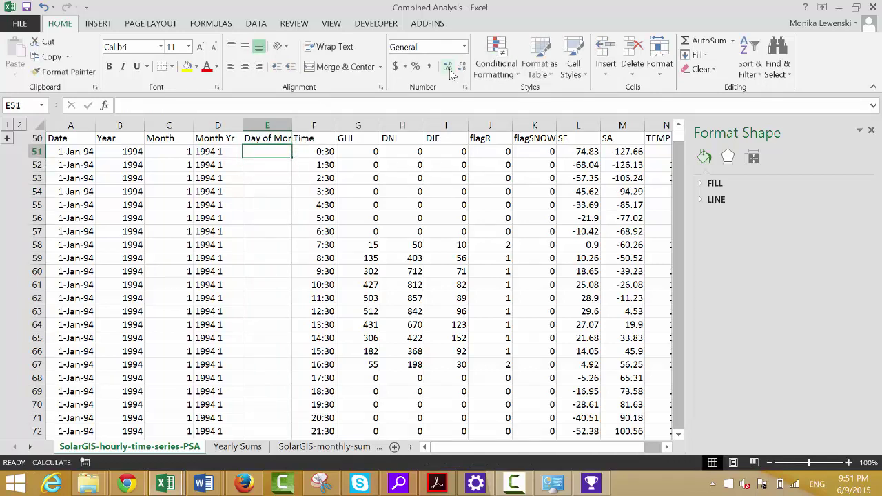
{"action": "type", "text": "=day("}
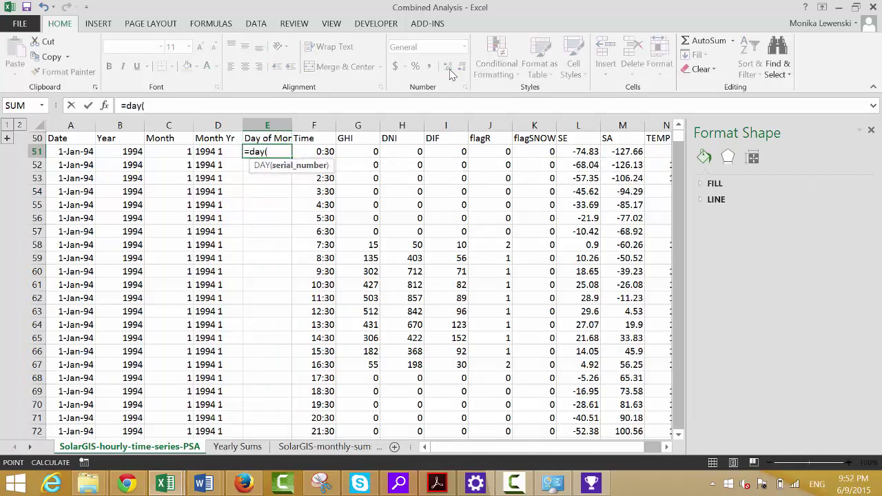
{"action": "key", "text": "Left"}
{"action": "key", "text": "Left"}
{"action": "key", "text": "Left"}
{"action": "key", "text": "Left"}
{"action": "key", "text": "Return"}
{"action": "key", "text": "Down"}
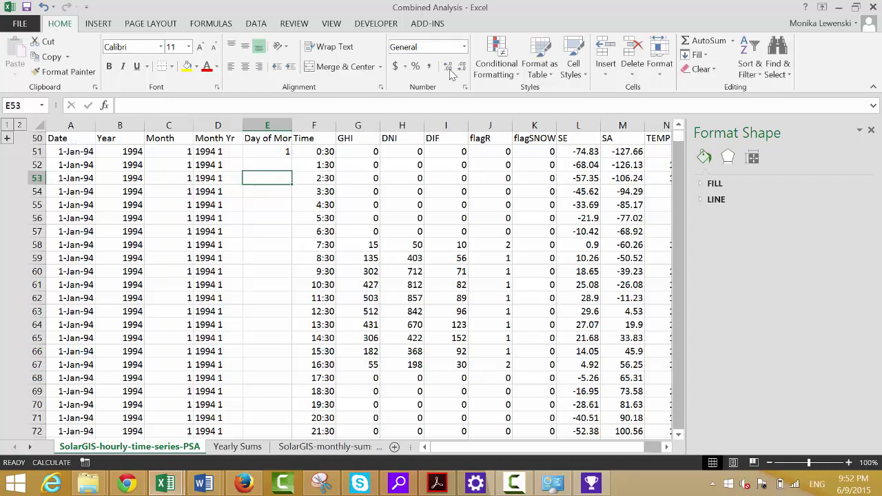
- Fill the day formula in E51 down the Day of Month column to the end of the hourly data
{"action": "key", "text": "Up"}
{"action": "key", "text": "Up"}
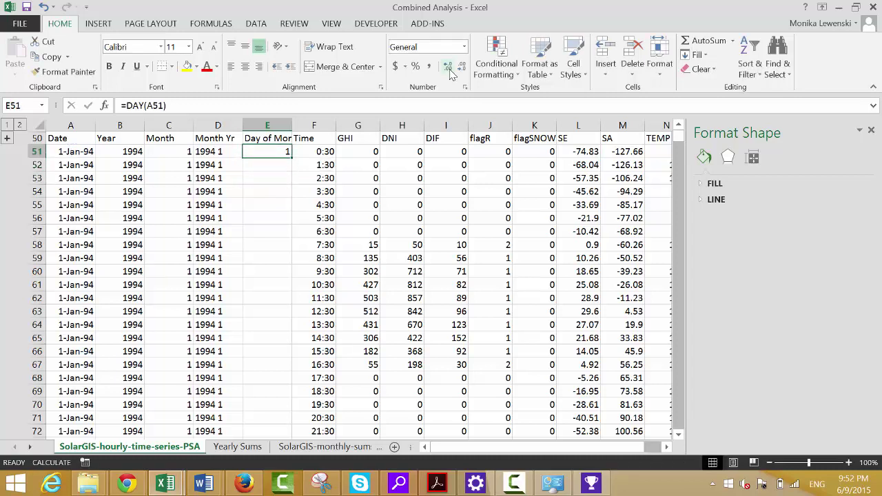
{"action": "double_click", "coordinate": [293, 158]}
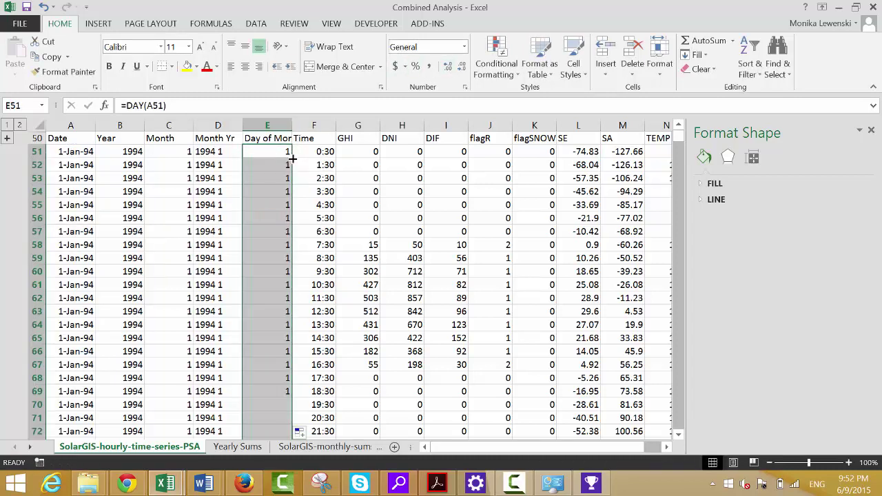
- Examine the Month, Month Yr and Day of Month formulas in row 51
{"action": "key", "text": "Right"}
{"action": "key", "text": "Left"}
{"action": "key", "text": "Left"}
{"action": "key", "text": "Left"}
{"action": "key", "text": "Left"}
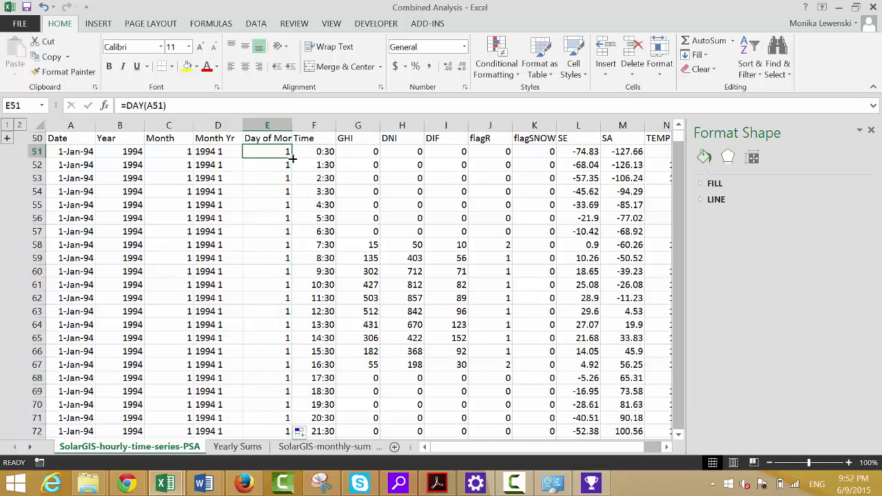
{"action": "key", "text": "Right"}
{"action": "key", "text": "Right"}
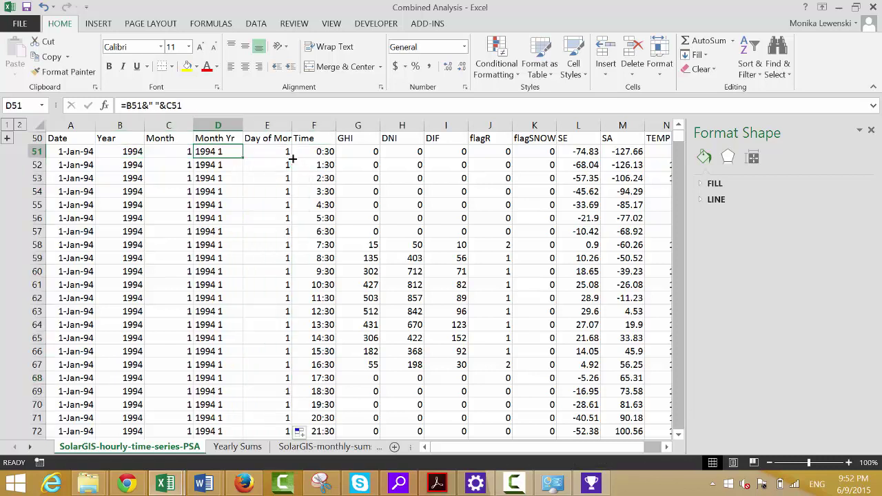
{"action": "key", "text": "Right"}
{"action": "key", "text": "Left"}
{"action": "key", "text": "Left"}
{"action": "key", "text": "Right"}
{"action": "key", "text": "Right"}
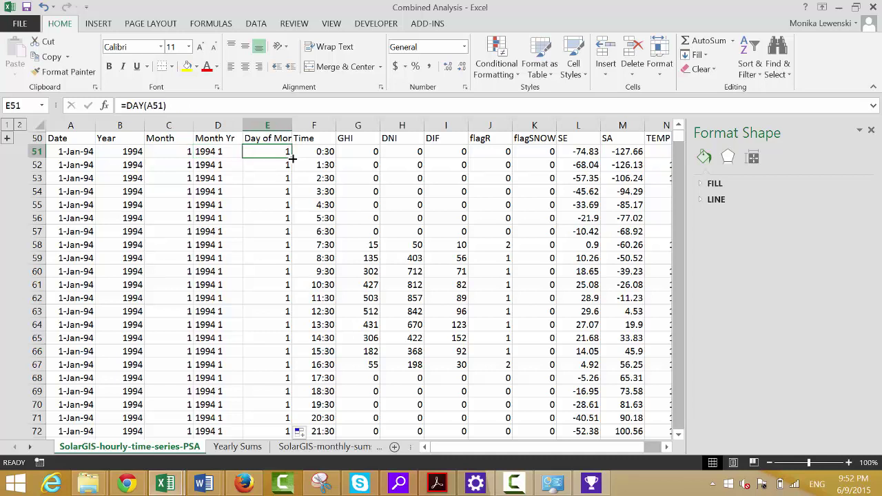
{"action": "key", "text": "Left"}
{"action": "key", "text": "Left"}
- Insert a blank column F between Day of Month and Time in the hourly time series
{"action": "key", "text": "Right"}
{"action": "key", "text": "Right"}
{"action": "key", "text": "Right"}
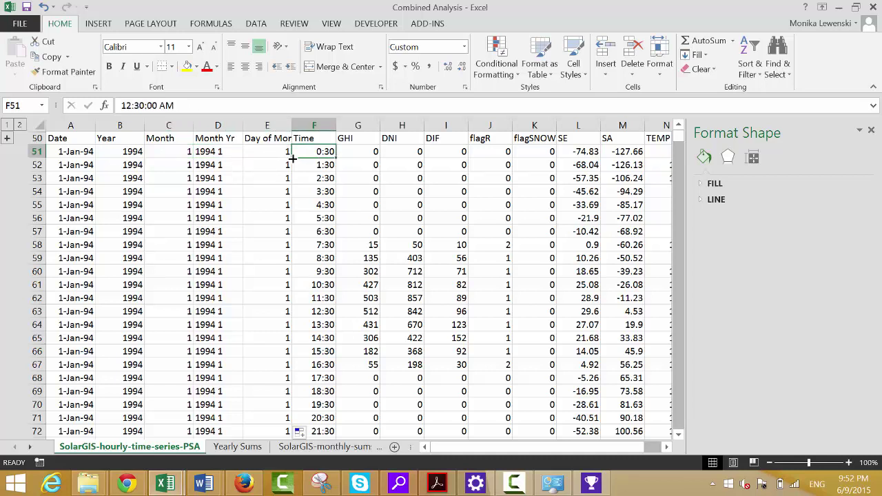
{"action": "key", "text": "ctrl+shift+Down"}
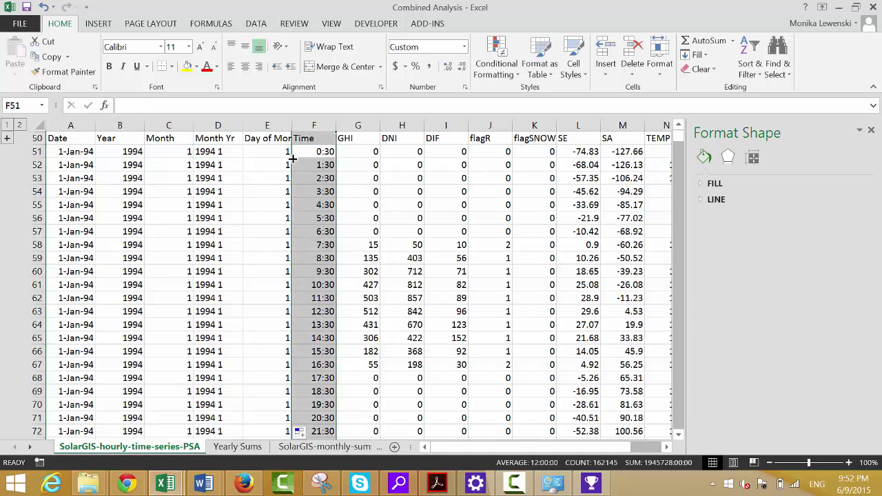
{"action": "key", "text": "ctrl+space"}
{"action": "key", "text": "ctrl+shift+plus"}
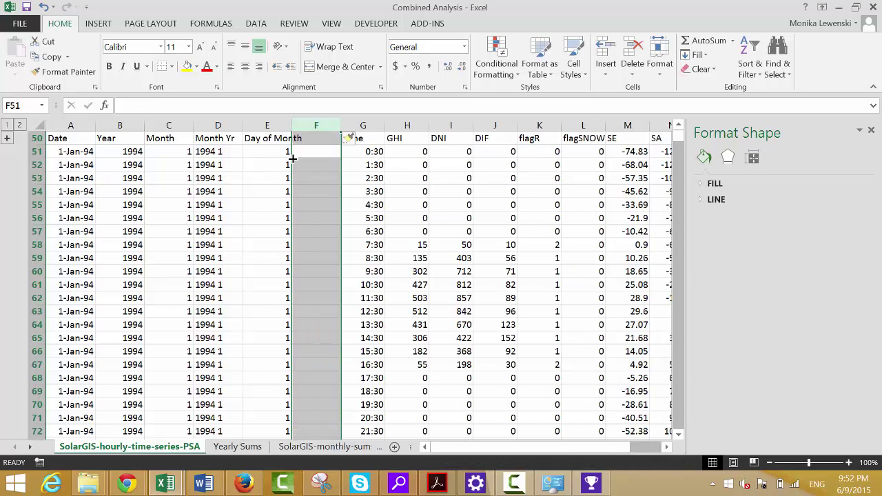
{"action": "key", "text": "Left"}
{"action": "key", "text": "Right"}
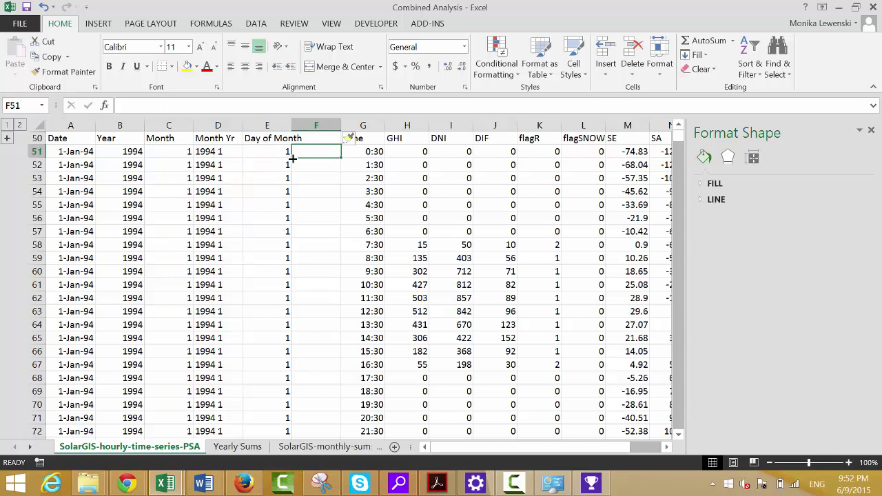
{"action": "key", "text": "Left"}
{"action": "key", "text": "Right"}
- Inspect the Day column of the TMY hourly P50 sheet down to its last row
{"action": "key", "text": "ctrl+Page_Down"}
{"action": "key", "text": "ctrl+Page_Down"}
{"action": "key", "text": "ctrl+Page_Down"}
{"action": "key", "text": "ctrl+Page_Down"}
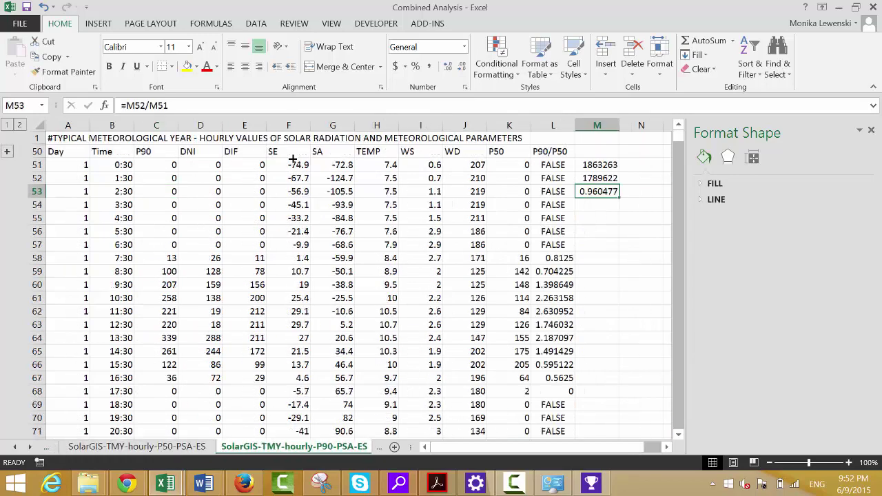
{"action": "key", "text": "ctrl+Page_Up"}
{"action": "key", "text": "Left"}
{"action": "key", "text": "Left"}
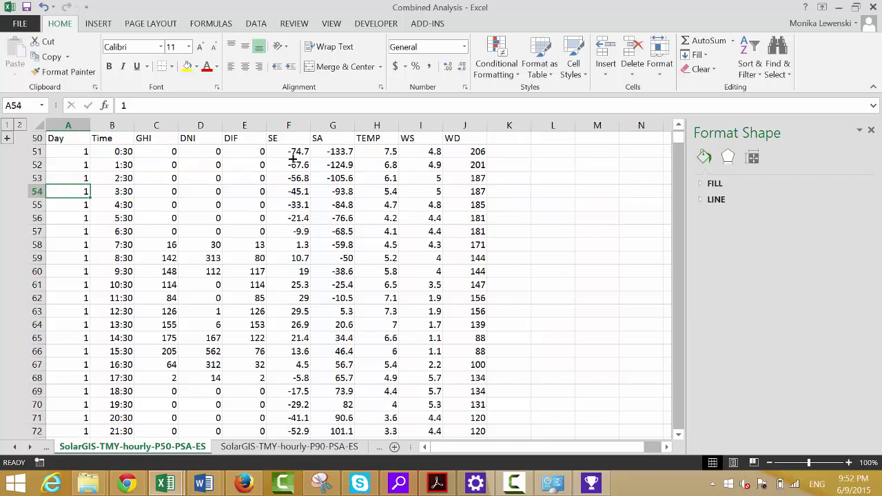
{"action": "key", "text": "ctrl+Down"}
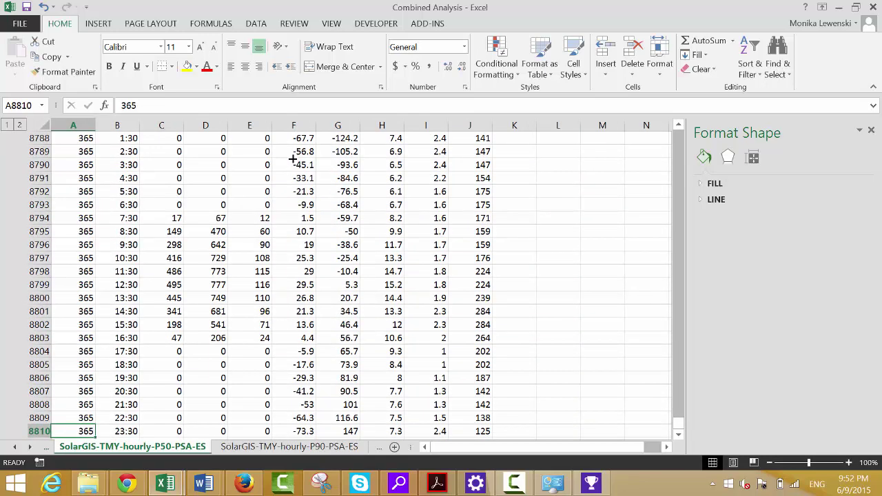
- Inspect the Day column of the TMY hourly P90 sheet down to its last row
{"action": "key", "text": "ctrl+Page_Down"}
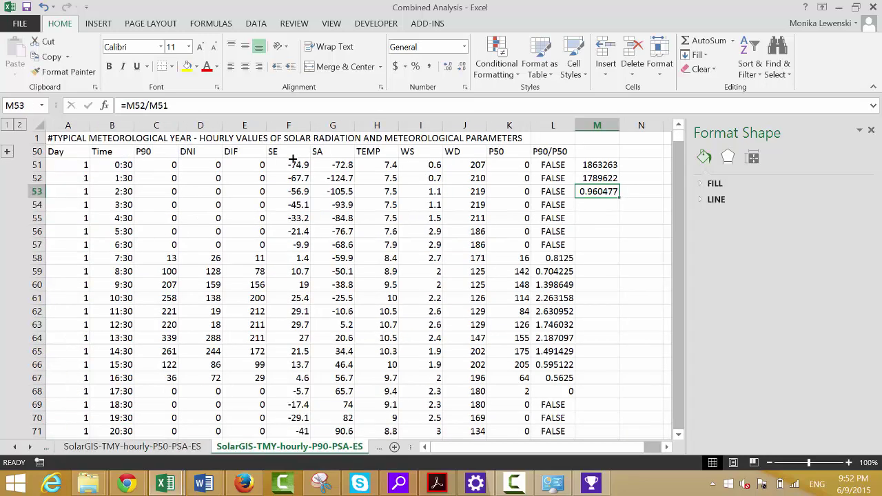
{"action": "key", "text": "Down"}
{"action": "key", "text": "Left"}
{"action": "key", "text": "Left"}
{"action": "key", "text": "Left"}
{"action": "key", "text": "Left"}
{"action": "key", "text": "Left"}
{"action": "key", "text": "Left"}
{"action": "key", "text": "Left"}
{"action": "key", "text": "Left"}
{"action": "key", "text": "Left"}
{"action": "key", "text": "Left"}
{"action": "key", "text": "Left"}
{"action": "key", "text": "Left"}
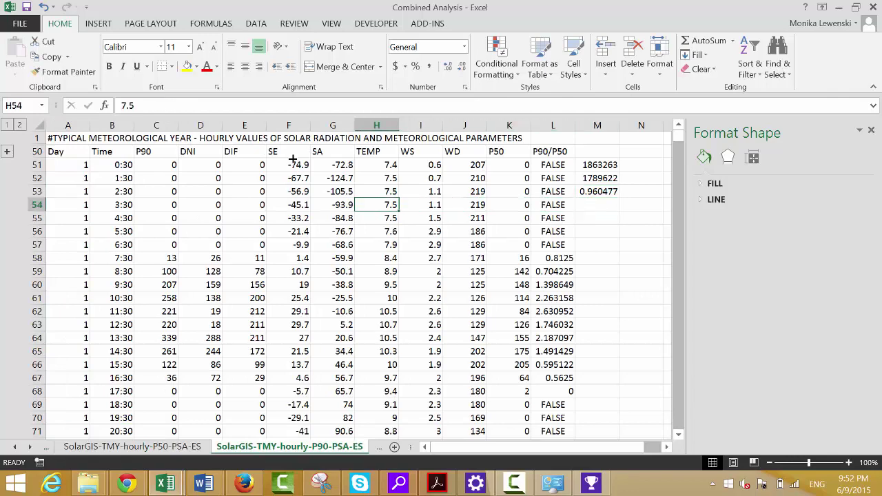
{"action": "key", "text": "ctrl+Down"}
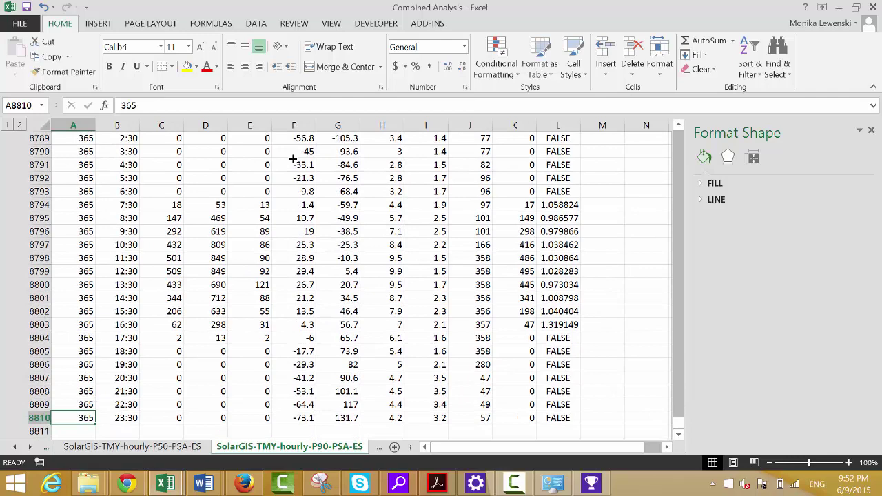
- Look over the Yearly Sums and monthly sums sheets, and return to the Month Yr formula in the hourly time series
{"action": "key", "text": "ctrl+Page_Up"}
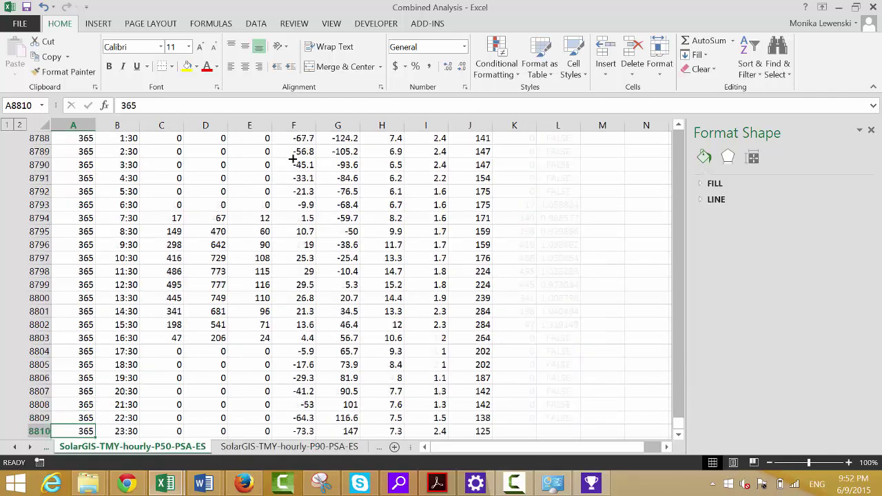
{"action": "key", "text": "ctrl+Page_Up"}
{"action": "key", "text": "ctrl+Page_Up"}
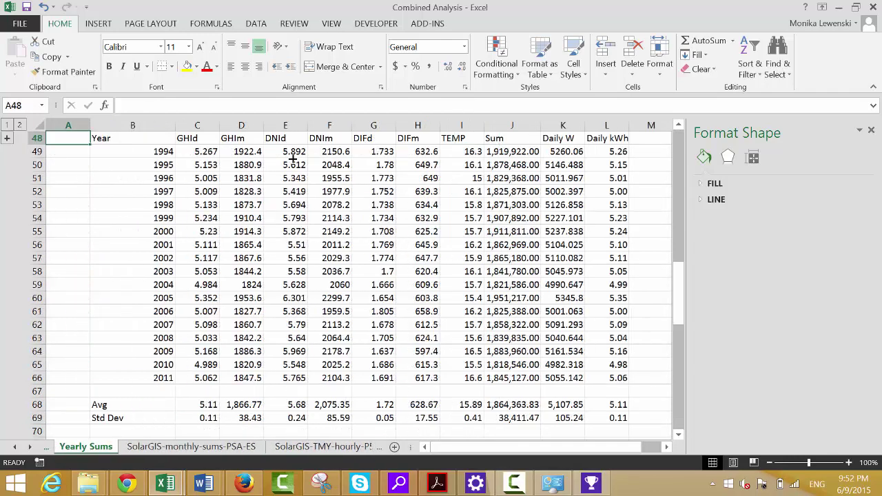
{"action": "key", "text": "ctrl+Page_Down"}
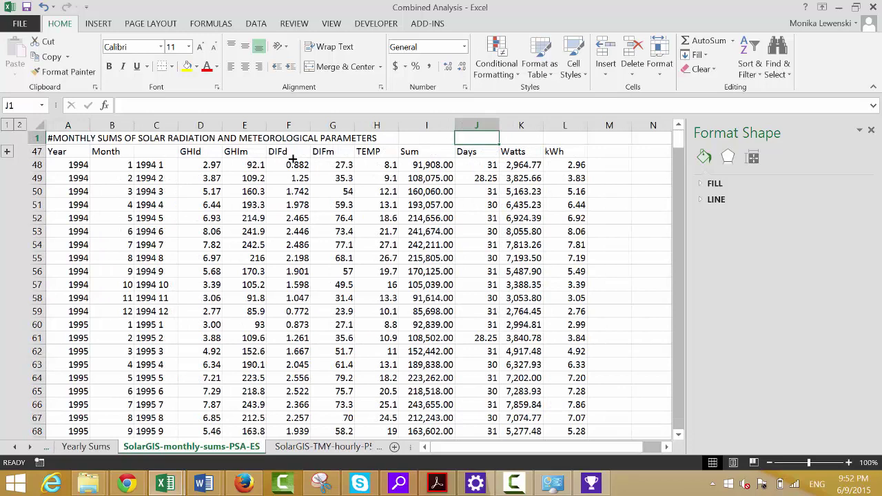
{"action": "key", "text": "ctrl+Page_Up"}
{"action": "key", "text": "ctrl+Page_Up"}
{"action": "key", "text": "Left"}
{"action": "key", "text": "Left"}
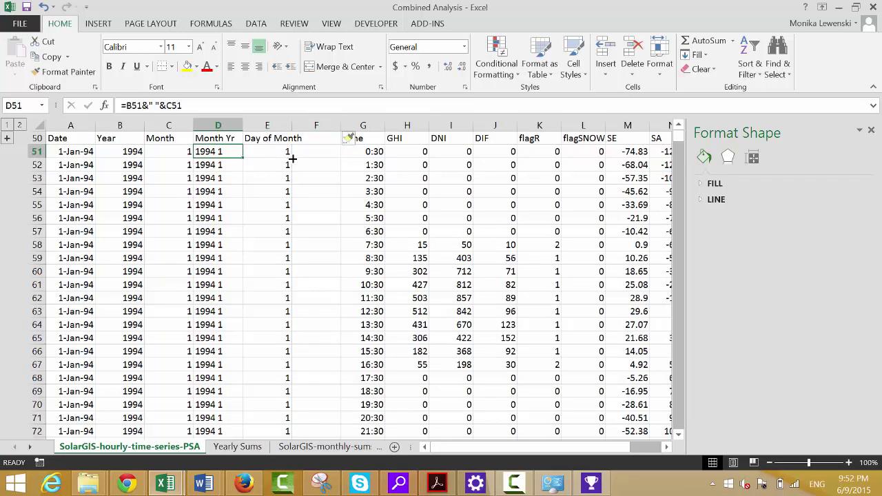
- Enter the header Month Text in cell F50 of the blank column
{"action": "key", "text": "Right"}
{"action": "key", "text": "Right"}
{"action": "key", "text": "Left"}
{"action": "key", "text": "Left"}
{"action": "key", "text": "Left"}
{"action": "key", "text": "Right"}
{"action": "key", "text": "Right"}
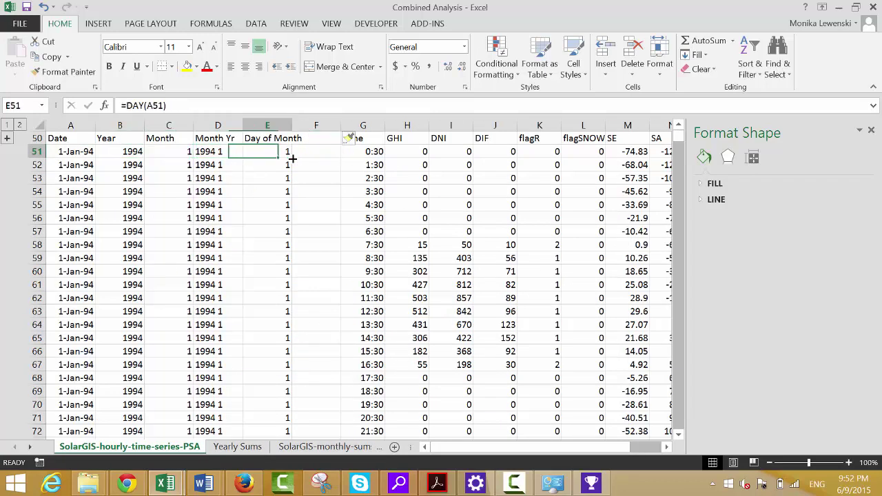
{"action": "key", "text": "Right"}
{"action": "key", "text": "Up"}
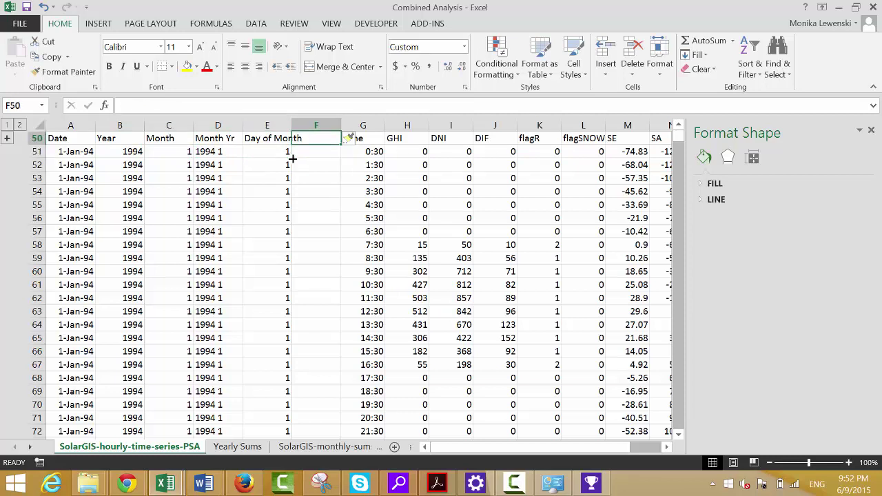
{"action": "type", "text": "Mont"}
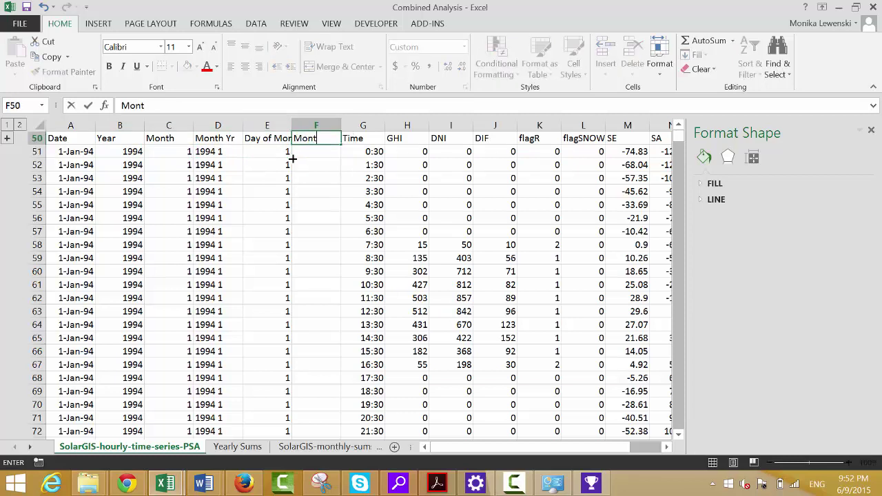
{"action": "type", "text": "h Text"}
{"action": "key", "text": "Return"}
{"action": "key", "text": "Return"}
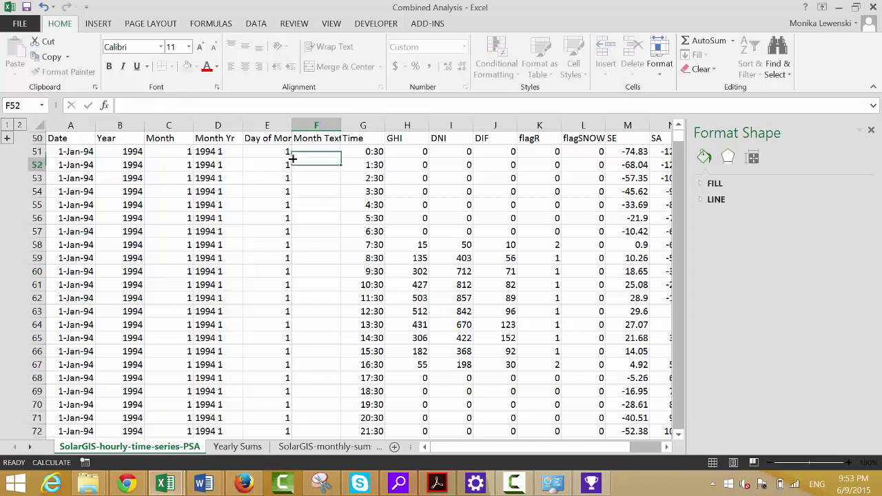
- Derive the full month name from the date in F51 with =TEXT(A51,"mmmm")
{"action": "key", "text": "Up"}
{"action": "type", "text": "="}
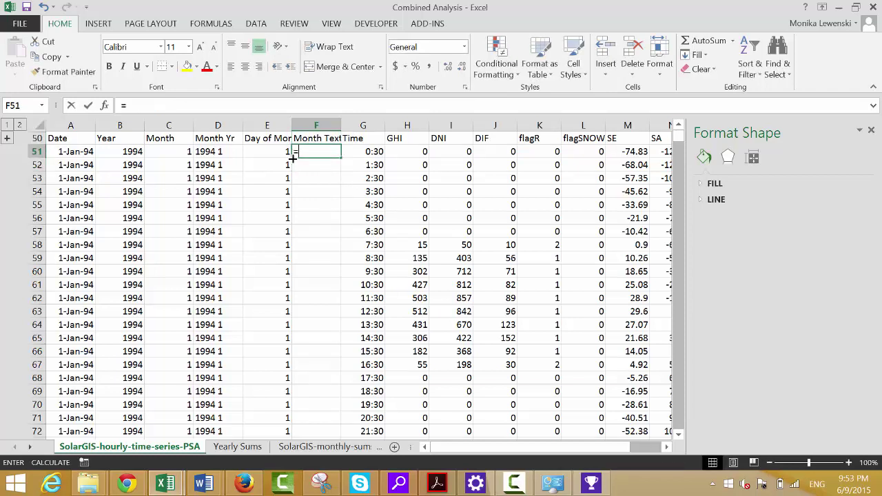
{"action": "type", "text": "tex"}
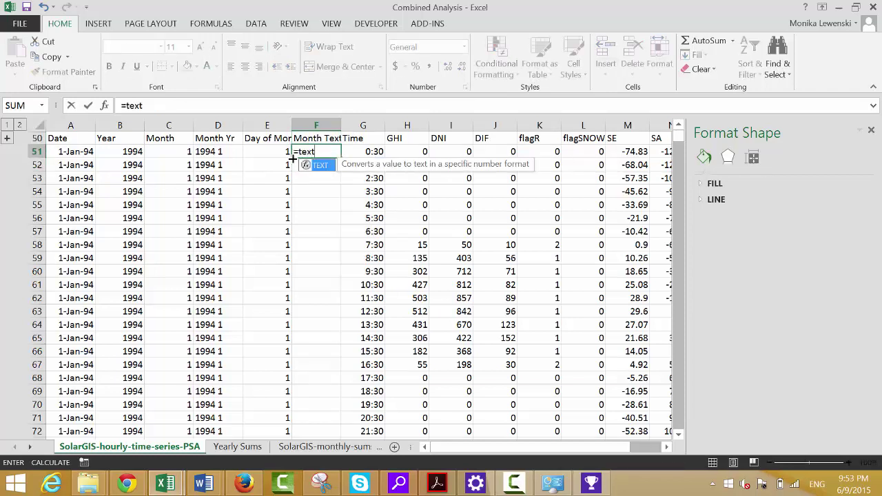
{"action": "type", "text": "t"}
{"action": "key", "text": "Tab"}
{"action": "key", "text": "Left"}
{"action": "key", "text": "Left"}
{"action": "key", "text": "Left"}
{"action": "key", "text": "Left"}
{"action": "key", "text": "Left"}
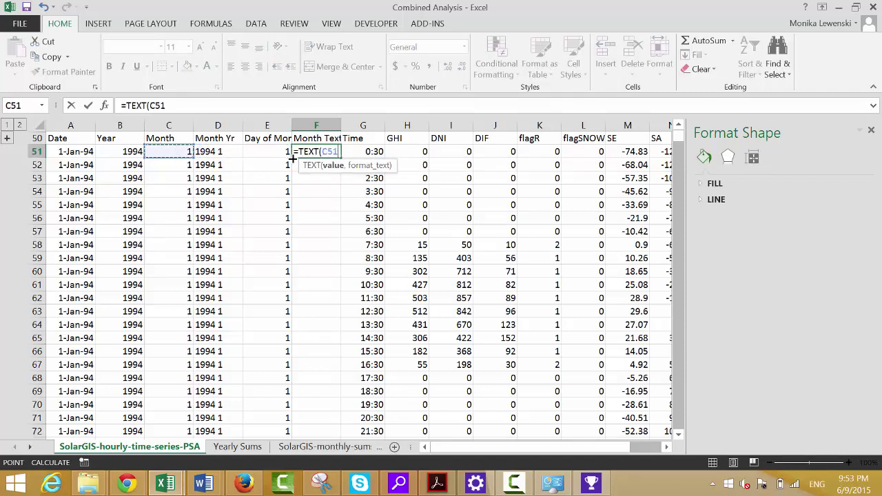
{"action": "type", "text": ",\"mm"}
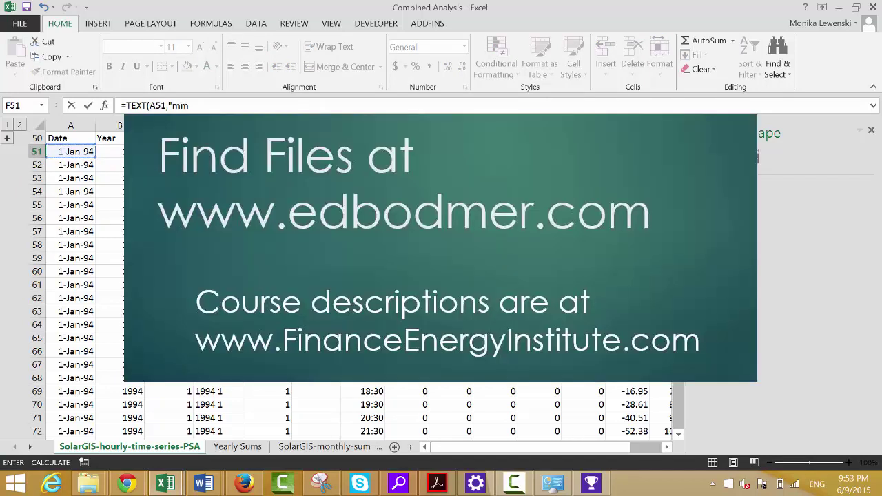
{"action": "key", "text": "Return"}
{"action": "key", "text": "Return"}
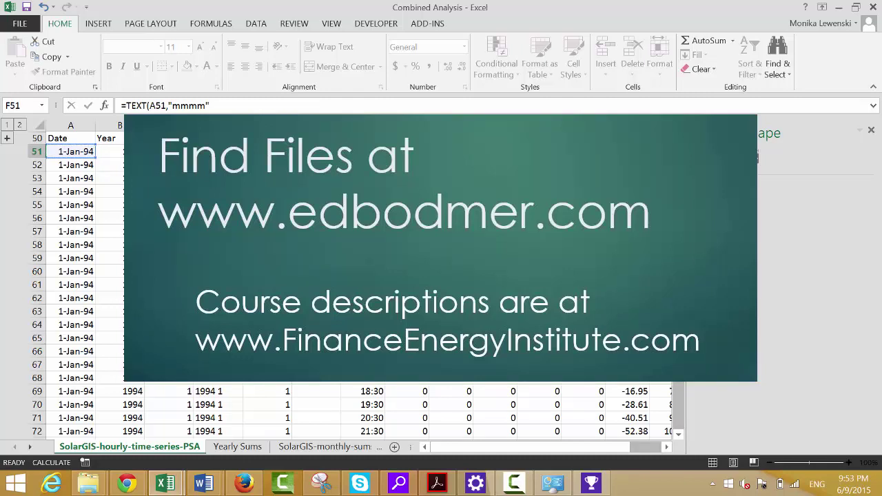
{"action": "key", "text": "Up"}
{"action": "key", "text": "Up"}
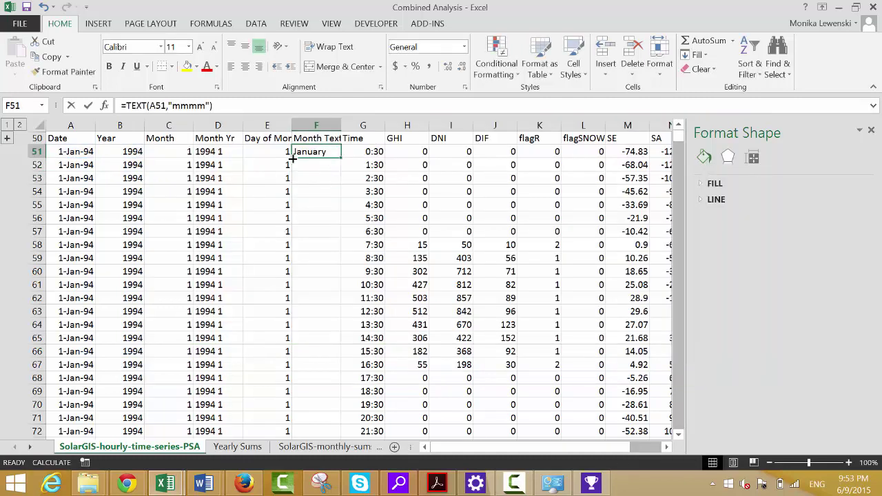
- Try the two-digit month format "mm" in the F51 TEXT formula
{"action": "key", "text": "F2"}
{"action": "key", "text": "Left"}
{"action": "key", "text": "Left"}
{"action": "key", "text": "BackSpace"}
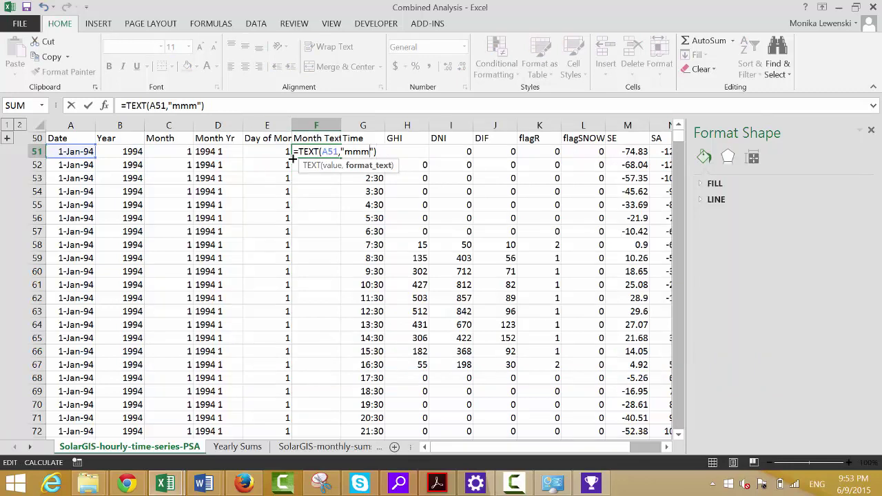
{"action": "key", "text": "BackSpace"}
{"action": "key", "text": "Return"}
{"action": "key", "text": "Up"}
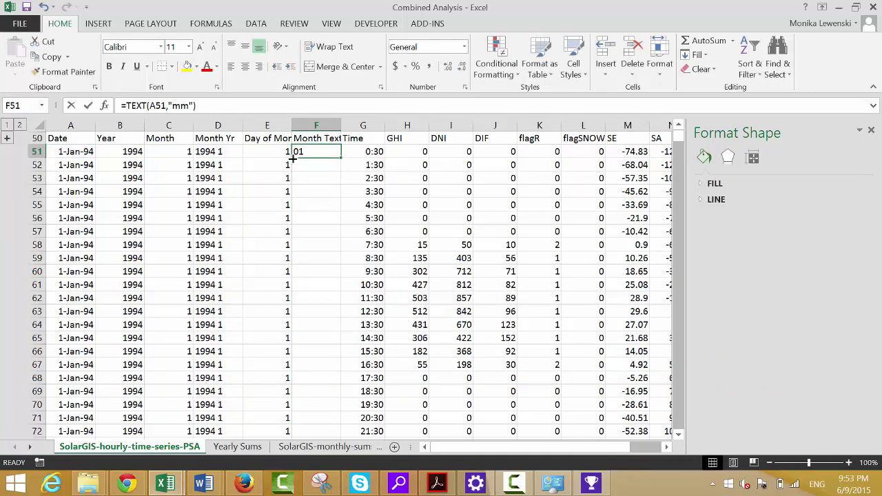
- Set the F51 formula to the abbreviated month name with =TEXT(A51,"mmm")
{"action": "key", "text": "F2"}
{"action": "key", "text": "Left"}
{"action": "key", "text": "Left"}
{"action": "type", "text": "m"}
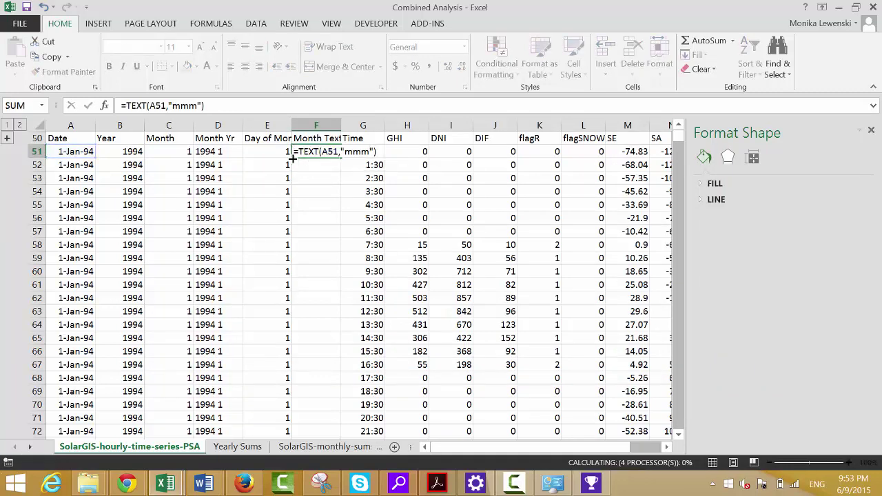
{"action": "key", "text": "Return"}
- Fill the Month Text formula from F51 down to the end of the hourly data and right-align the filled cells
{"action": "left_click", "coordinate": [317, 150]}
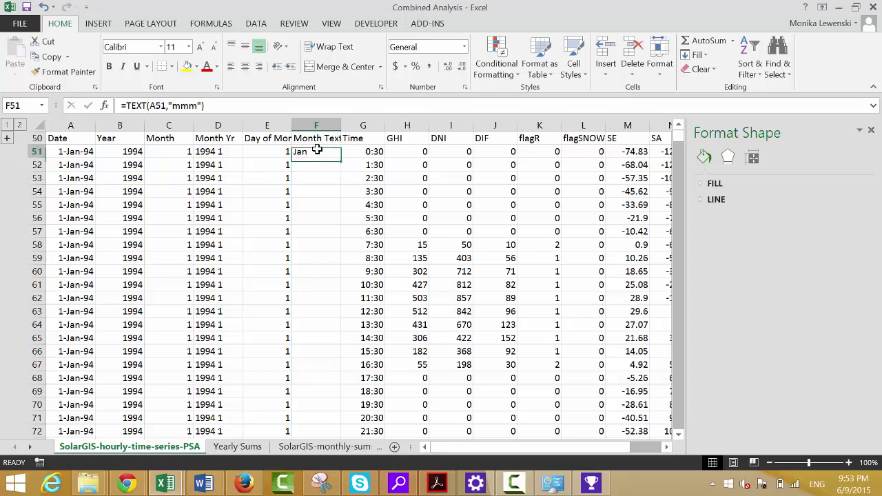
{"action": "double_click", "coordinate": [341, 158]}
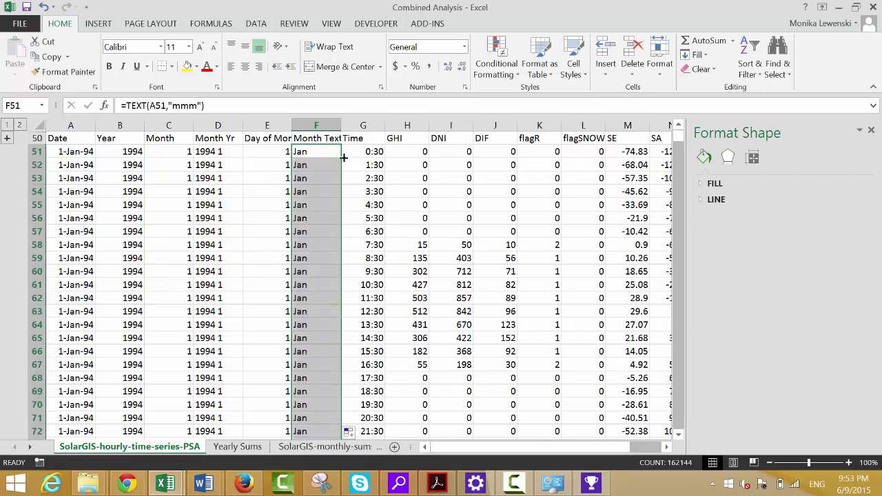
{"action": "left_click", "coordinate": [259, 67]}
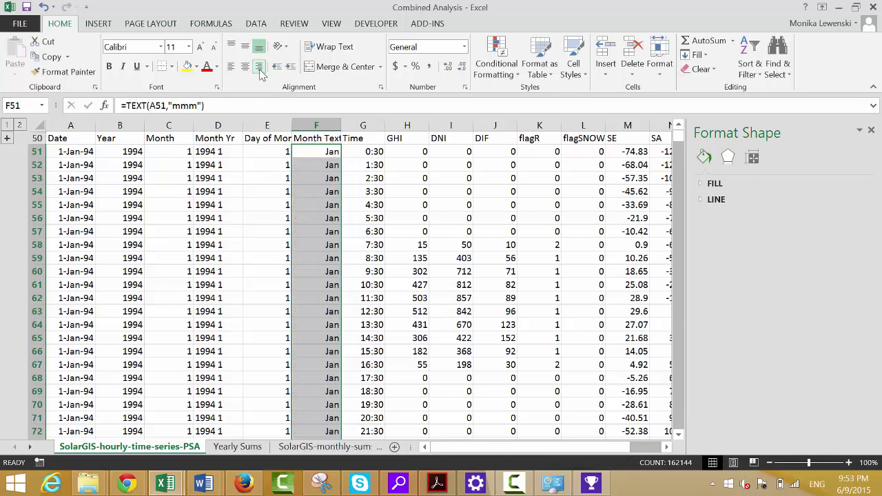
- Examine the date, year, month and day helper entries across row 51
{"action": "key", "text": "Left"}
{"action": "key", "text": "Left"}
{"action": "key", "text": "Left"}
{"action": "key", "text": "Left"}
{"action": "key", "text": "Right"}
{"action": "key", "text": "Right"}
{"action": "key", "text": "Right"}
{"action": "key", "text": "Right"}
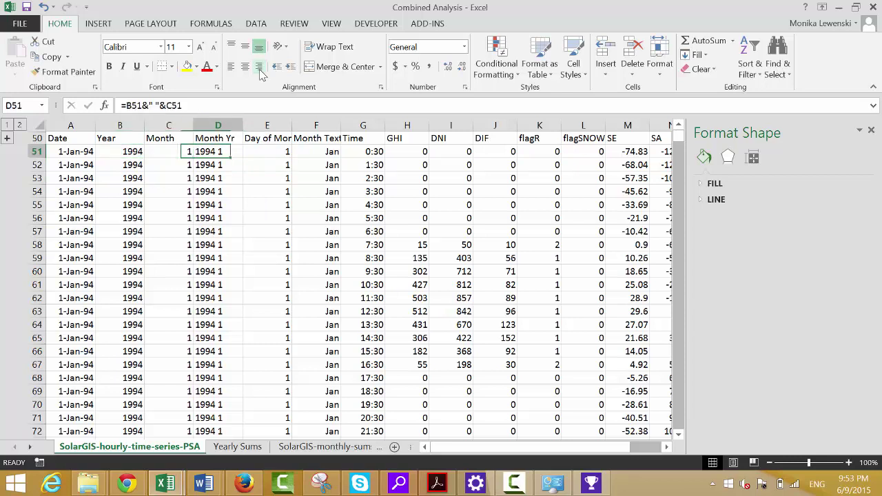
{"action": "key", "text": "Left"}
{"action": "key", "text": "Left"}
{"action": "key", "text": "Left"}
{"action": "key", "text": "Right"}
{"action": "key", "text": "Right"}
{"action": "key", "text": "Right"}
{"action": "key", "text": "Right"}
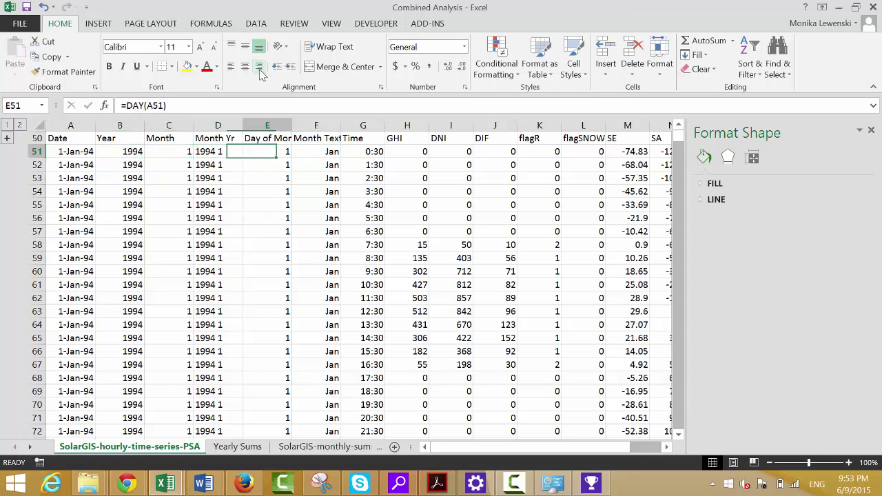
- Examine the hourly Time values in rows 51 to 60 and the neighbouring headers in row 50
{"action": "key", "text": "Down"}
{"action": "key", "text": "Down"}
{"action": "key", "text": "Down"}
{"action": "key", "text": "Down"}
{"action": "key", "text": "Down"}
{"action": "key", "text": "Down"}
{"action": "key", "text": "Down"}
{"action": "key", "text": "Down"}
{"action": "key", "text": "Down"}
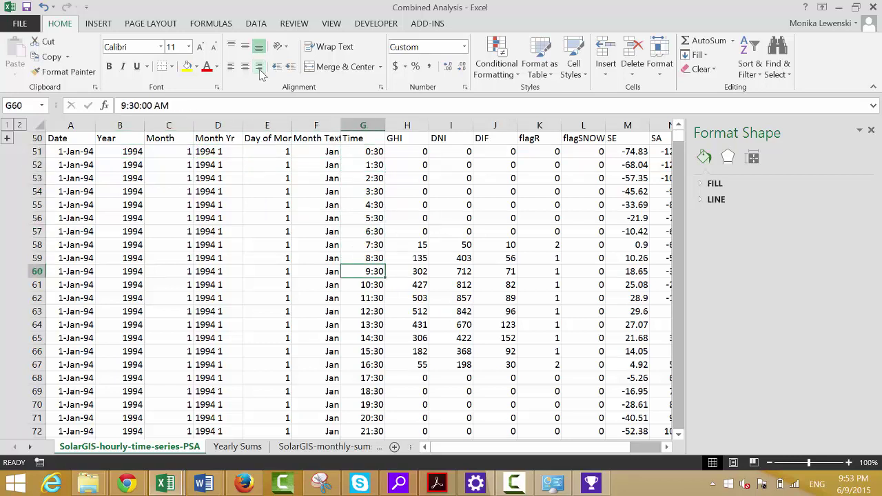
{"action": "key", "text": "Up"}
{"action": "key", "text": "Up"}
{"action": "key", "text": "Up"}
{"action": "key", "text": "Up"}
{"action": "key", "text": "Up"}
{"action": "key", "text": "Up"}
{"action": "key", "text": "Up"}
{"action": "key", "text": "Up"}
{"action": "key", "text": "Up"}
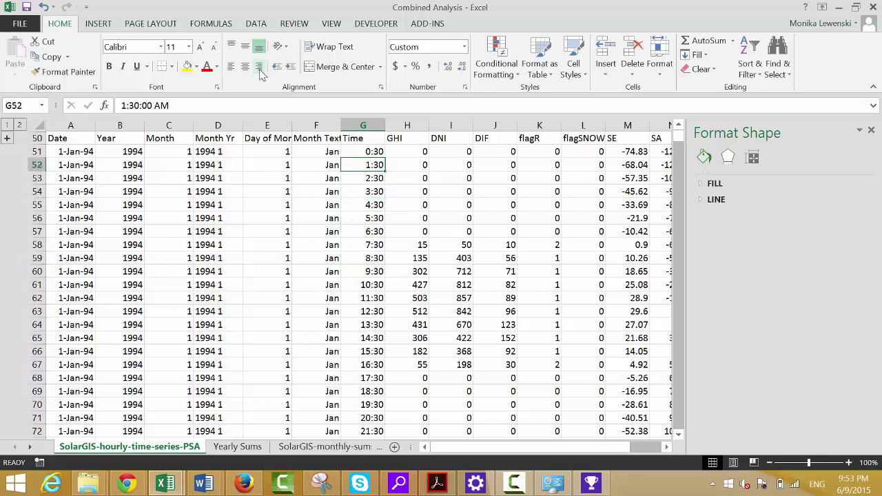
{"action": "key", "text": "Up"}
{"action": "key", "text": "Left"}
{"action": "key", "text": "Left"}
{"action": "key", "text": "Right"}
{"action": "key", "text": "Right"}
{"action": "key", "text": "Right"}
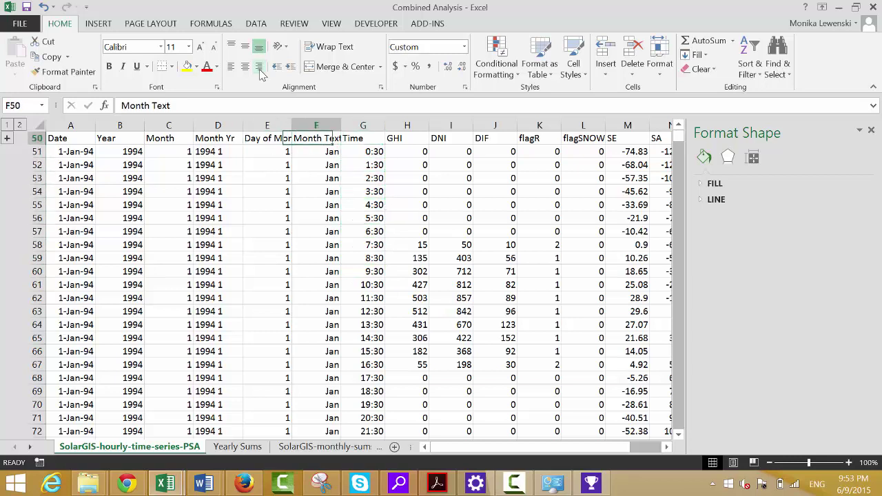
- Create a PivotTable on a new worksheet from the hourly time series data in A50:O162194, including the headers
{"action": "key", "text": "Left"}
{"action": "key", "text": "Left"}
{"action": "key", "text": "Left"}
{"action": "key", "text": "Left"}
{"action": "key", "text": "Left"}
{"action": "key", "text": "Left"}
{"action": "key", "text": "Left"}
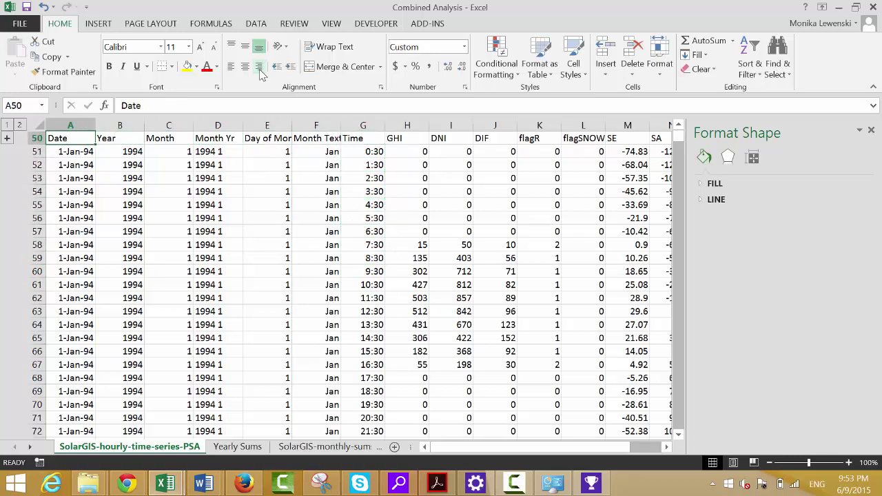
{"action": "key", "text": "ctrl+shift+Right"}
{"action": "key", "text": "ctrl+shift+Down"}
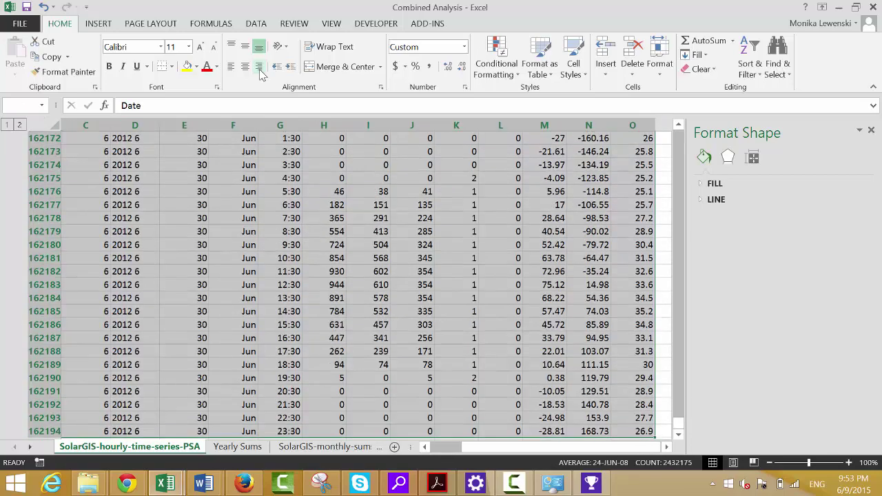
{"action": "key", "text": "shift+BackSpace"}
{"action": "key", "text": "ctrl+shift+Right"}
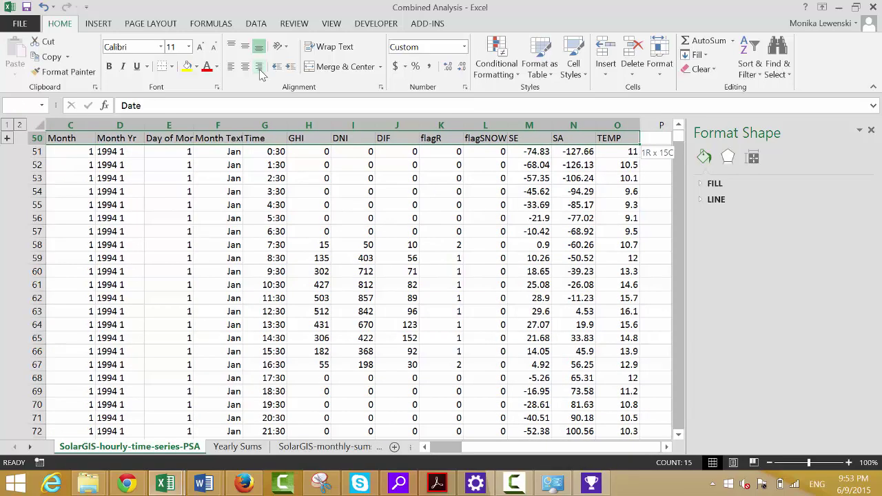
{"action": "key", "text": "ctrl+shift+Down"}
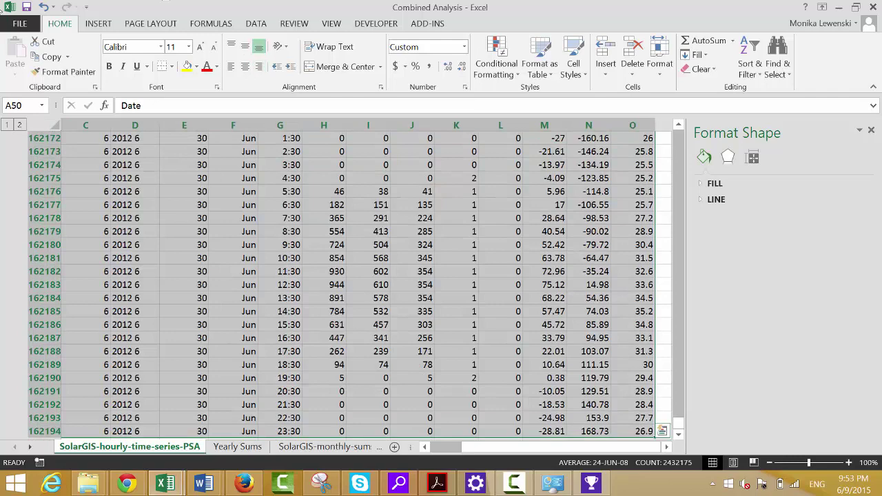
{"action": "left_click", "coordinate": [98, 25]}
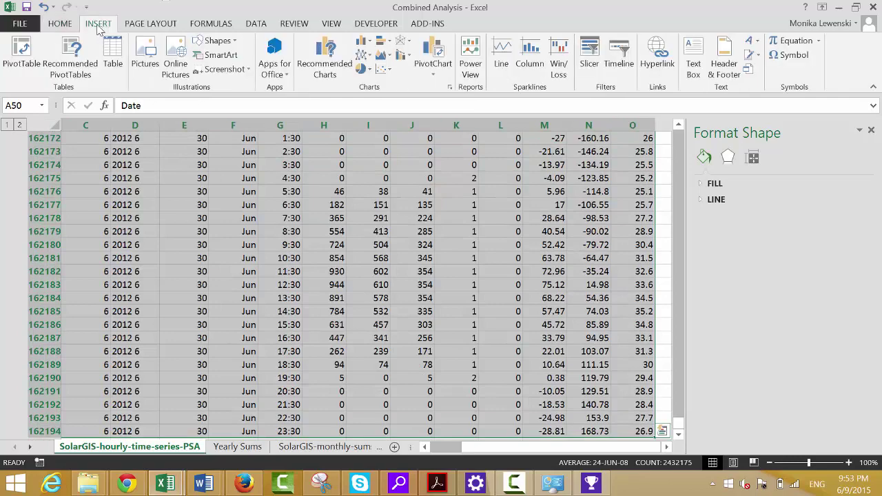
{"action": "left_click", "coordinate": [22, 60]}
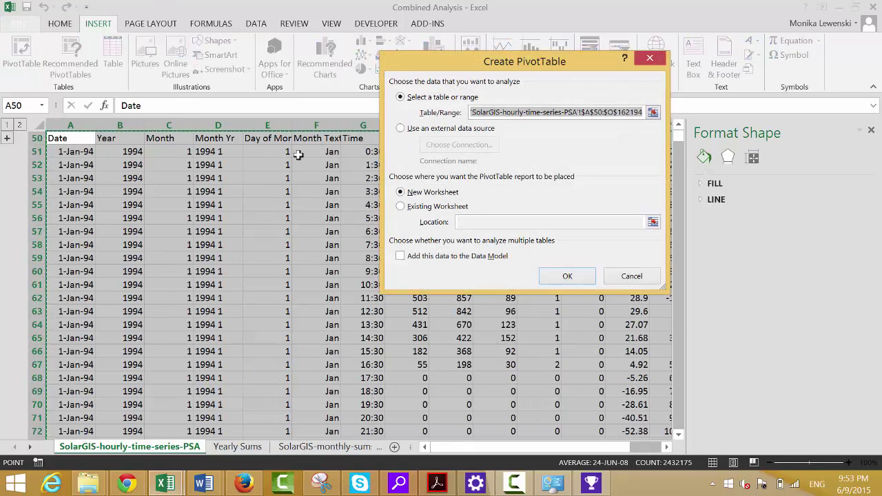
{"action": "left_click", "coordinate": [564, 281]}
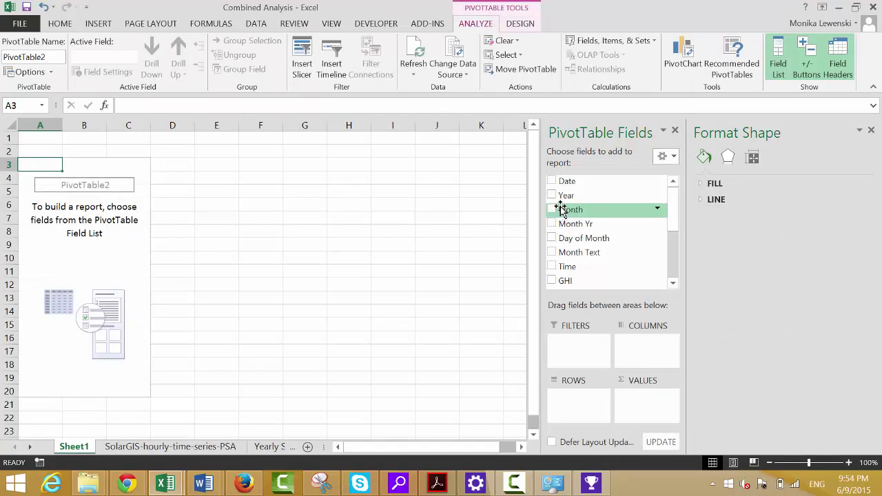
- Lay out the PivotTable with Year in the columns, the sum of GHI as values and Time in the rows
{"action": "left_click_drag", "start_coordinate": [566, 198], "coordinate": [631, 345]}
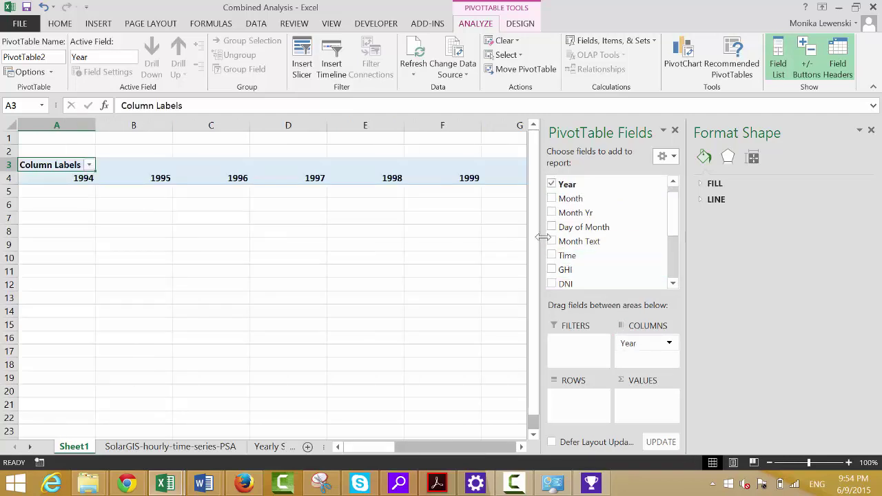
{"action": "left_click_drag", "start_coordinate": [564, 271], "coordinate": [639, 402]}
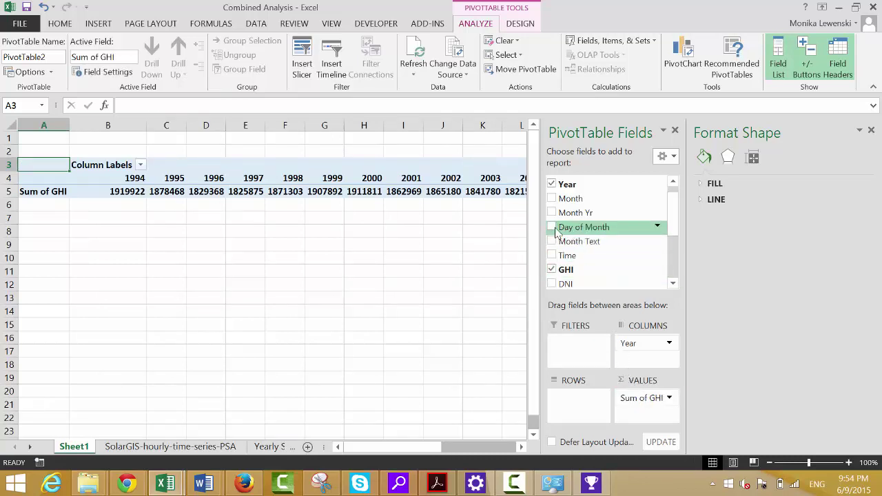
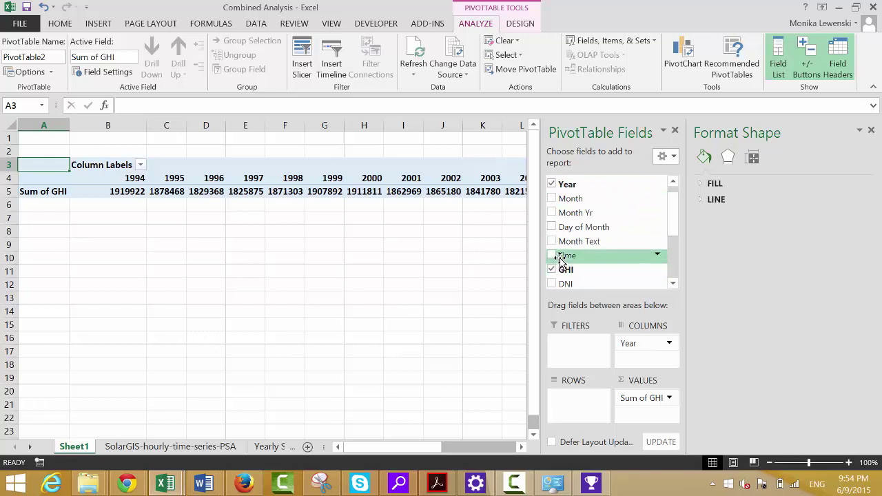
{"action": "left_click_drag", "start_coordinate": [561, 257], "coordinate": [559, 399]}
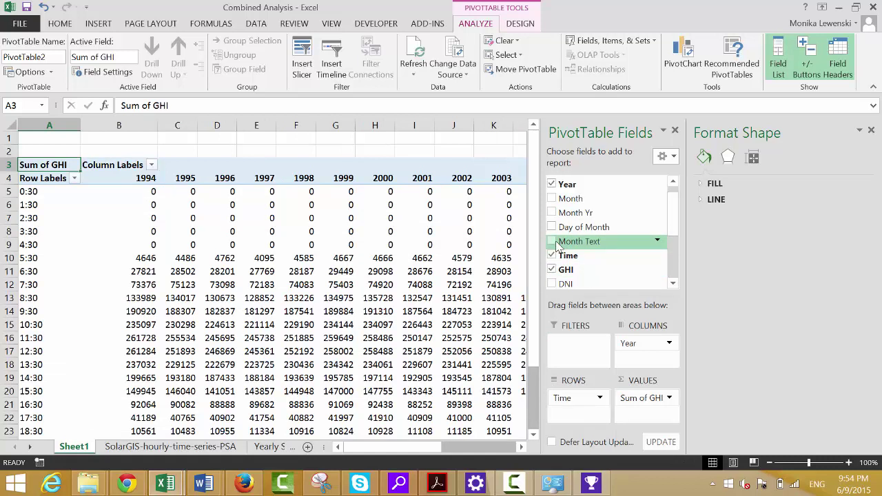
- Add Day of Month and Month Text to the PivotTable rows beneath Time, with Month Text nested under Day of Month
{"action": "left_click_drag", "start_coordinate": [558, 247], "coordinate": [579, 218]}
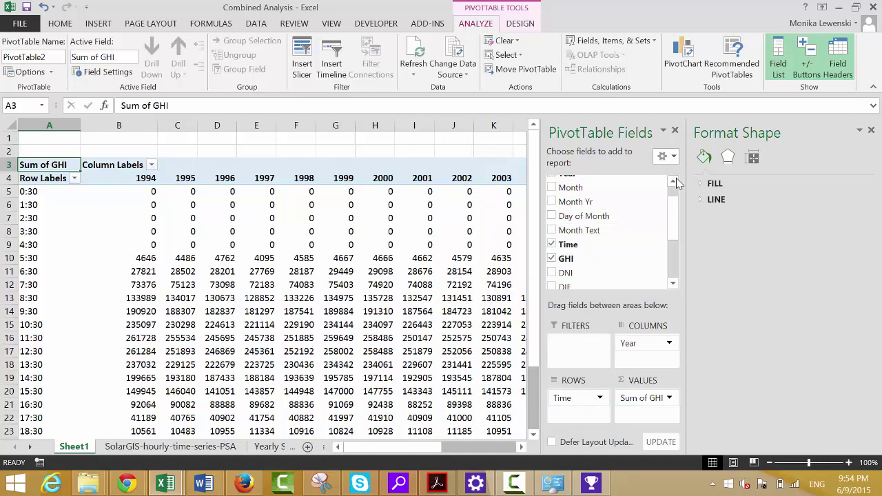
{"action": "scroll", "coordinate": [668, 188], "scroll_direction": "up", "scroll_amount": 1}
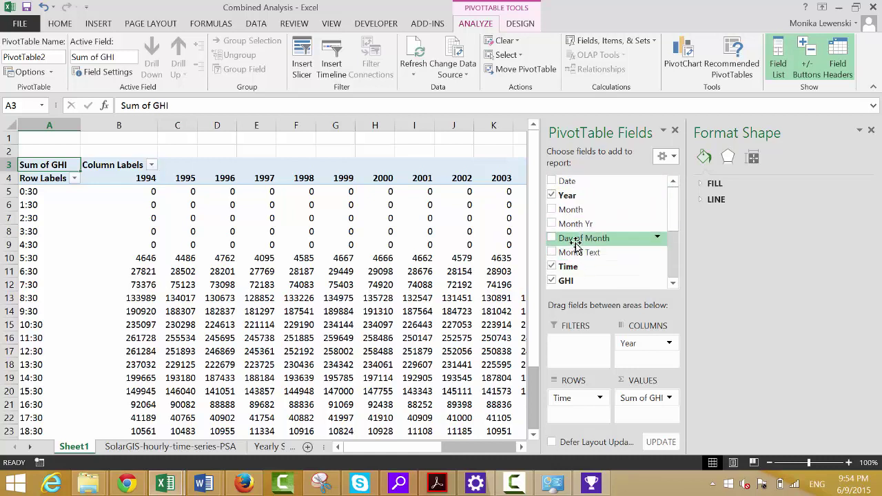
{"action": "left_click_drag", "start_coordinate": [576, 246], "coordinate": [583, 412]}
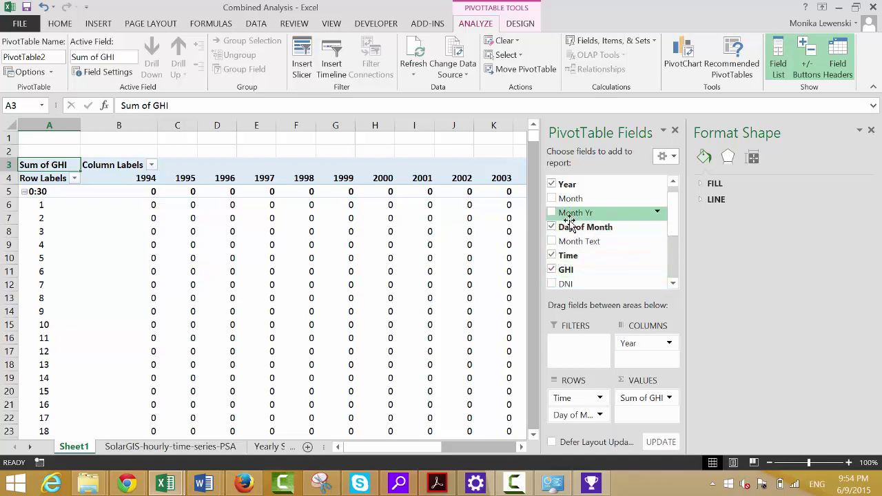
{"action": "left_click_drag", "start_coordinate": [571, 237], "coordinate": [578, 427]}
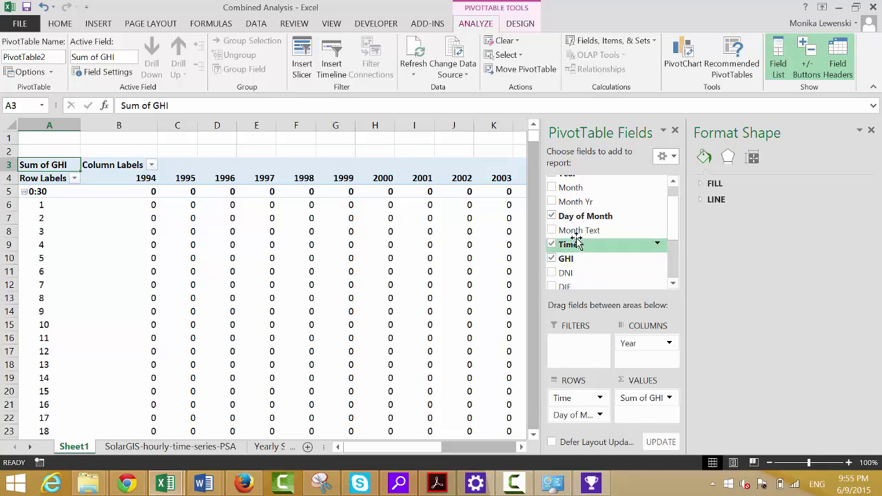
{"action": "left_click_drag", "start_coordinate": [582, 230], "coordinate": [573, 404]}
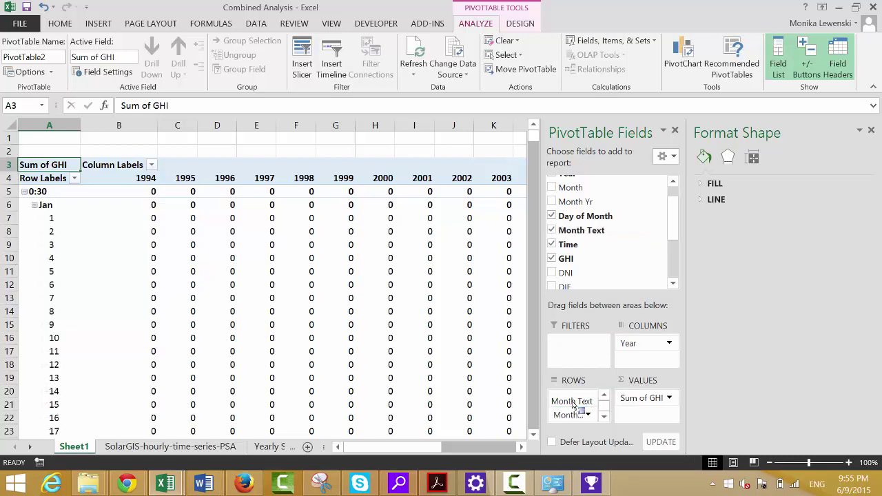
{"action": "left_click", "coordinate": [604, 417]}
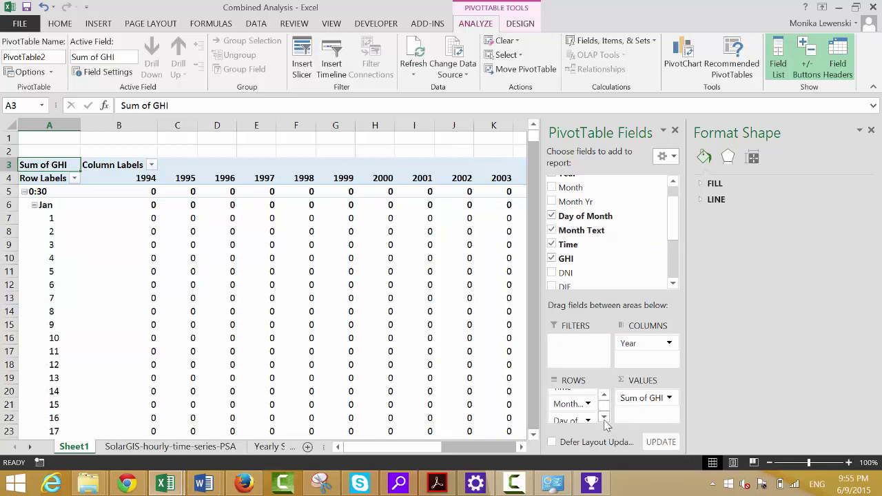
{"action": "left_click_drag", "start_coordinate": [563, 403], "coordinate": [560, 418]}
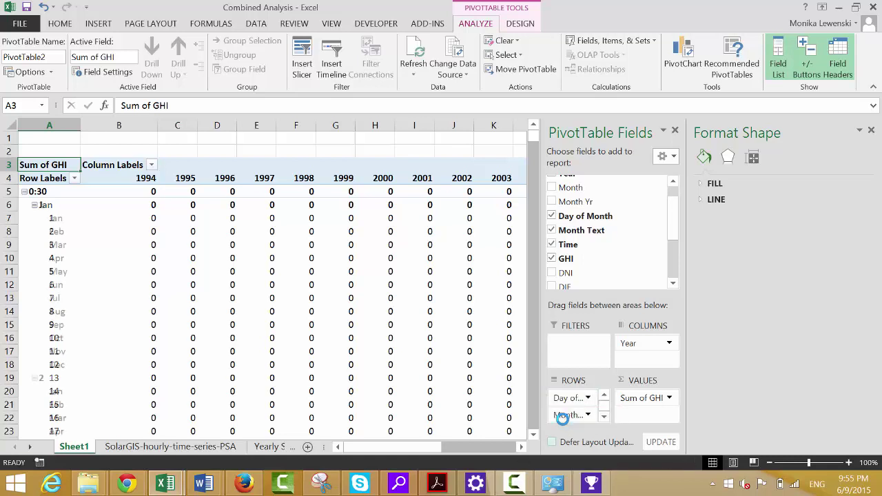
- Examine how the time, day and month row labels are nested in column A of the PivotTable
{"action": "left_click", "coordinate": [80, 269]}
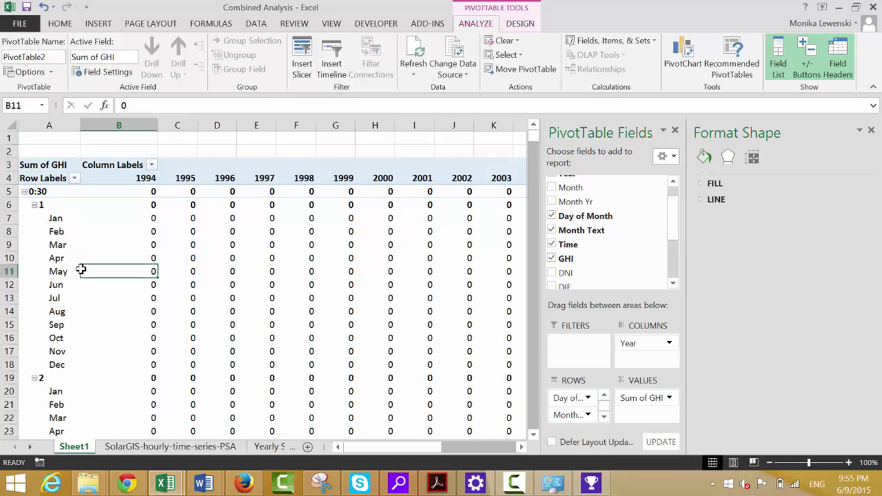
{"action": "key", "text": "Left"}
{"action": "key", "text": "Up"}
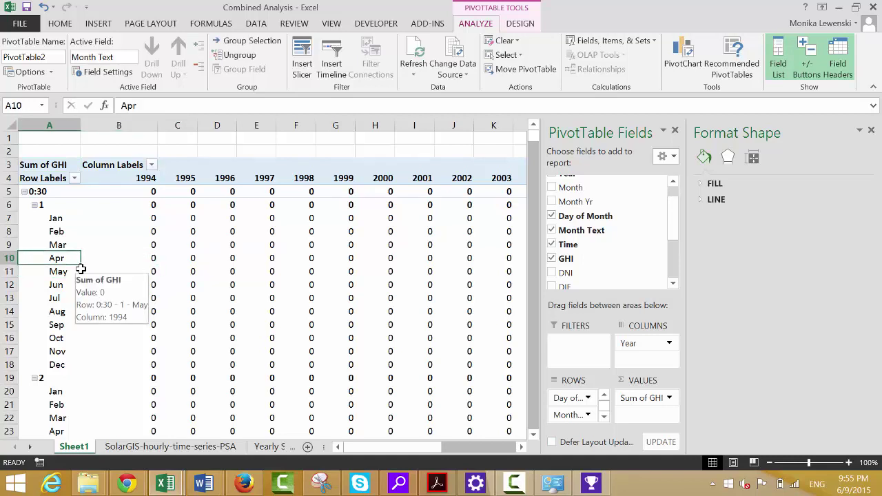
{"action": "key", "text": "Down"}
{"action": "key", "text": "Down"}
{"action": "key", "text": "Down"}
{"action": "key", "text": "Down"}
{"action": "key", "text": "Down"}
{"action": "key", "text": "Down"}
{"action": "key", "text": "Down"}
{"action": "key", "text": "Down"}
{"action": "key", "text": "Down"}
{"action": "key", "text": "Down"}
{"action": "key", "text": "Down"}
{"action": "key", "text": "Down"}
{"action": "key", "text": "Down"}
{"action": "key", "text": "Down"}
{"action": "key", "text": "Down"}
{"action": "key", "text": "Down"}
{"action": "key", "text": "Down"}
{"action": "key", "text": "Down"}
{"action": "key", "text": "Down"}
{"action": "key", "text": "Down"}
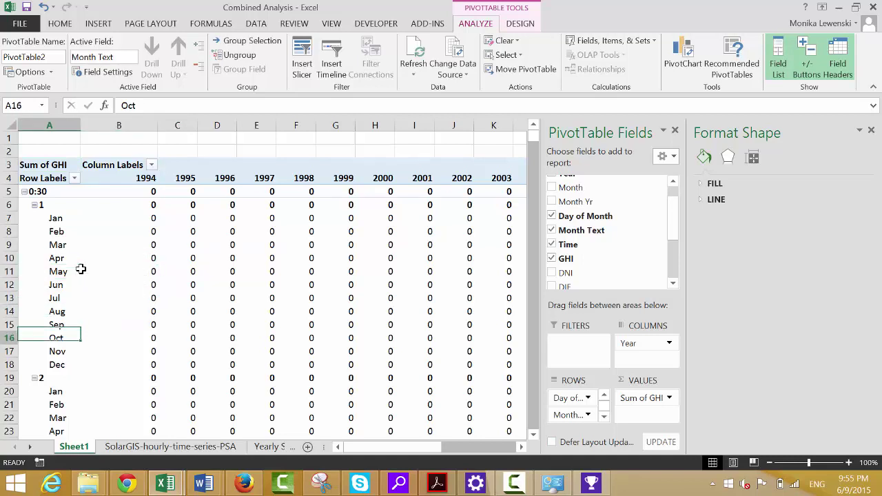
{"action": "key", "text": "Down"}
{"action": "key", "text": "Down"}
{"action": "key", "text": "Down"}
{"action": "key", "text": "Down"}
{"action": "key", "text": "Down"}
{"action": "key", "text": "Down"}
{"action": "key", "text": "Down"}
{"action": "key", "text": "Up"}
{"action": "key", "text": "Up"}
{"action": "key", "text": "Up"}
{"action": "key", "text": "Up"}
{"action": "key", "text": "Up"}
{"action": "key", "text": "Up"}
{"action": "key", "text": "Up"}
{"action": "key", "text": "Up"}
{"action": "key", "text": "Up"}
{"action": "key", "text": "Up"}
{"action": "key", "text": "Up"}
{"action": "key", "text": "Up"}
{"action": "key", "text": "Up"}
{"action": "key", "text": "Up"}
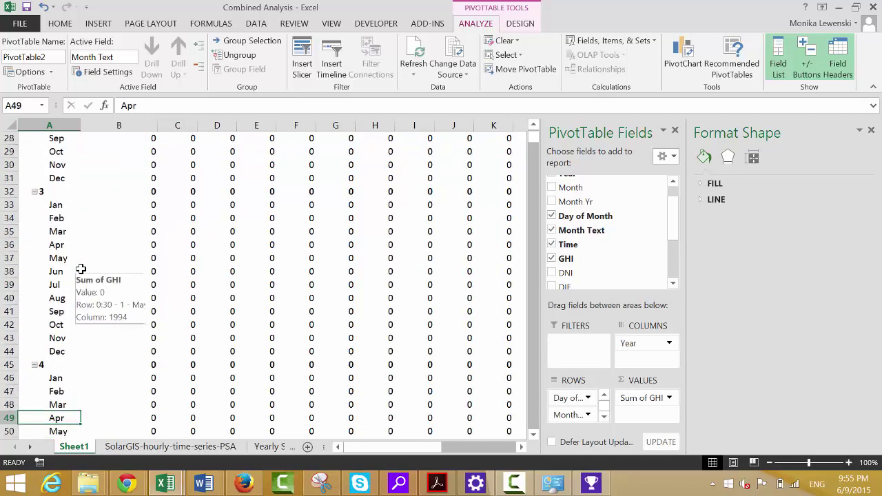
{"action": "key", "text": "Up"}
{"action": "key", "text": "Up"}
{"action": "key", "text": "Up"}
{"action": "key", "text": "Up"}
{"action": "key", "text": "Up"}
{"action": "key", "text": "Up"}
{"action": "key", "text": "Up"}
{"action": "key", "text": "Up"}
{"action": "key", "text": "Up"}
{"action": "key", "text": "Up"}
{"action": "key", "text": "Up"}
{"action": "key", "text": "Up"}
{"action": "key", "text": "Up"}
{"action": "key", "text": "Up"}
{"action": "key", "text": "Up"}
{"action": "key", "text": "Up"}
{"action": "key", "text": "Up"}
{"action": "key", "text": "Up"}
{"action": "key", "text": "Up"}
{"action": "key", "text": "Up"}
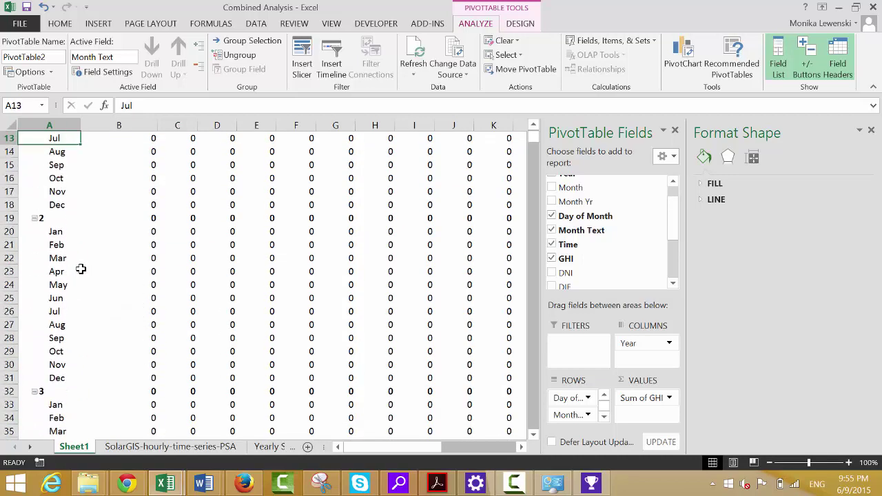
{"action": "key", "text": "Up"}
{"action": "key", "text": "Up"}
{"action": "key", "text": "Up"}
{"action": "key", "text": "Up"}
{"action": "key", "text": "Up"}
{"action": "key", "text": "Up"}
{"action": "key", "text": "Up"}
{"action": "key", "text": "Up"}
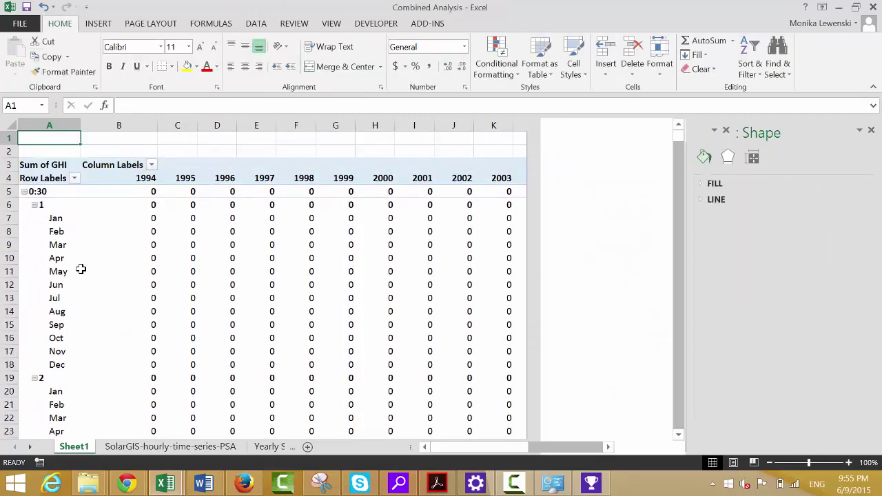
{"action": "key", "text": "Down"}
{"action": "key", "text": "Down"}
{"action": "key", "text": "Down"}
{"action": "key", "text": "Down"}
{"action": "key", "text": "Down"}
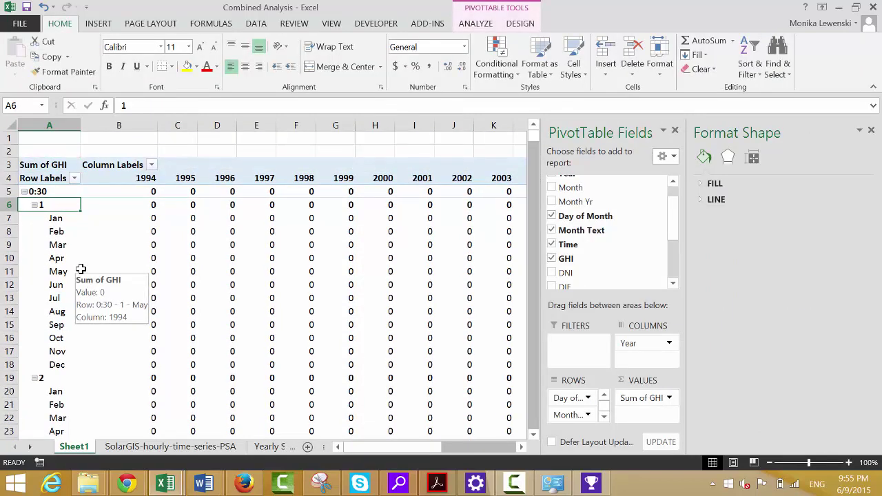
- Examine the Day and Time columns at the start of the data on the SolarGIS-TMY-hourly-P50-PSA-ES sheet
{"action": "key", "text": "ctrl+Page_Down"}
{"action": "key", "text": "ctrl+Page_Down"}
{"action": "key", "text": "ctrl+Page_Down"}
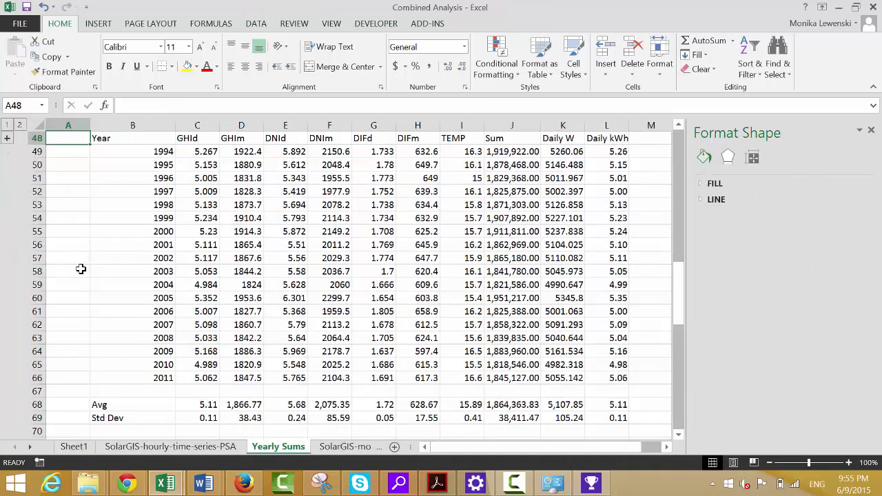
{"action": "key", "text": "ctrl+Page_Down"}
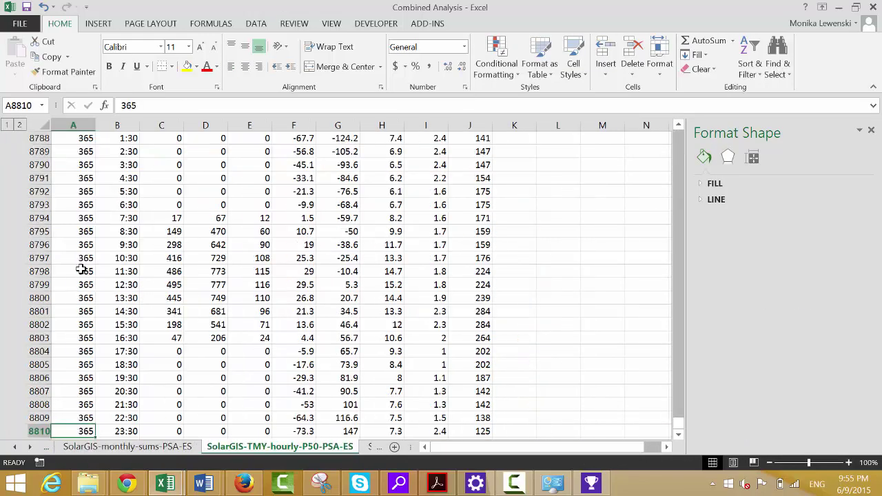
{"action": "key", "text": "Right"}
{"action": "key", "text": "ctrl+Up"}
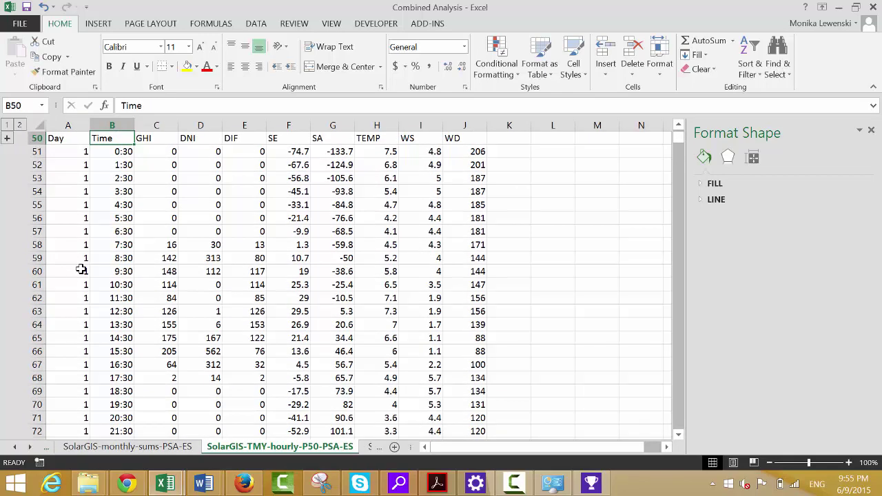
{"action": "key", "text": "Down"}
{"action": "key", "text": "Left"}
{"action": "key", "text": "Right"}
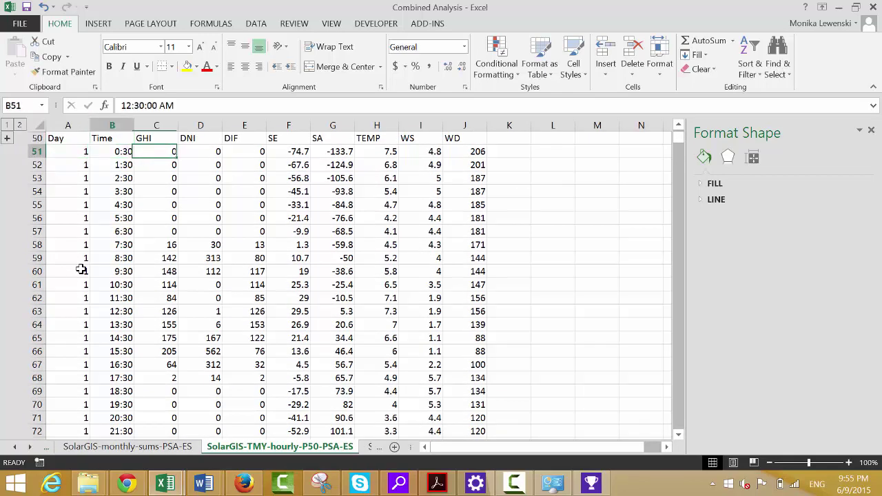
{"action": "key", "text": "Left"}
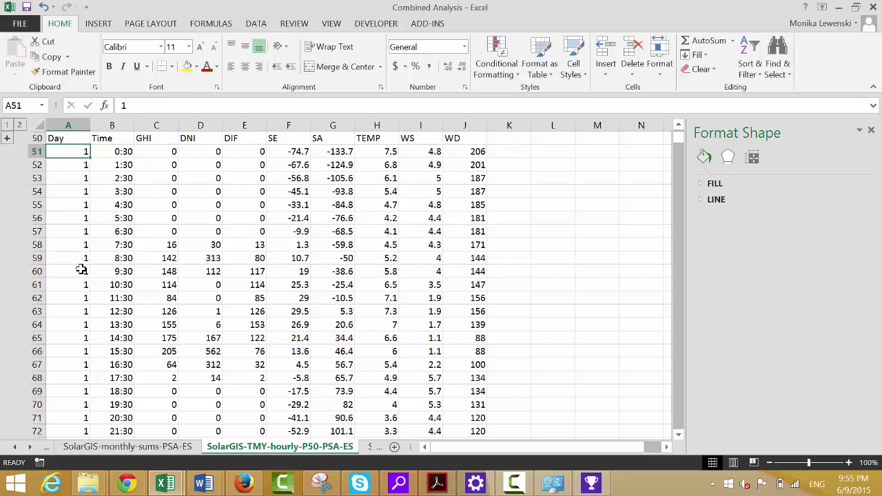
- Reorder the row fields of the PivotTable on Sheet1 to Month Text, Day of Month and Time
{"action": "key", "text": "ctrl+Page_Up"}
{"action": "key", "text": "ctrl+Page_Up"}
{"action": "key", "text": "ctrl+Page_Up"}
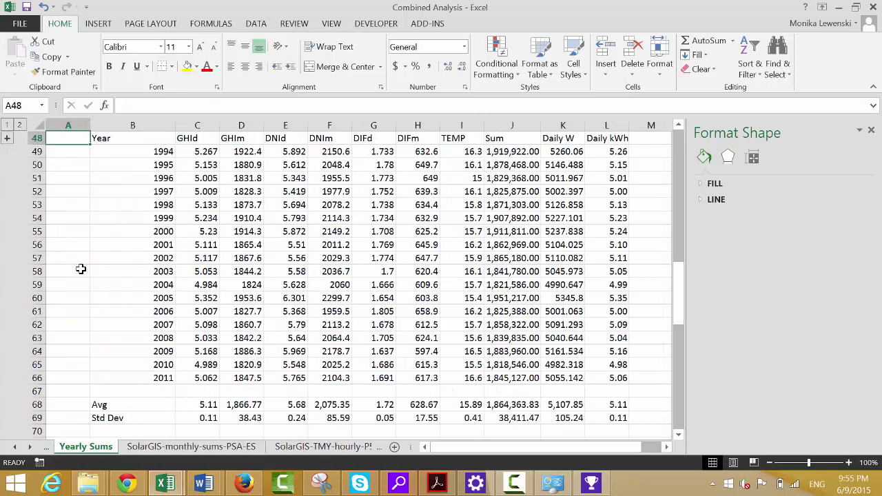
{"action": "key", "text": "ctrl+Page_Up"}
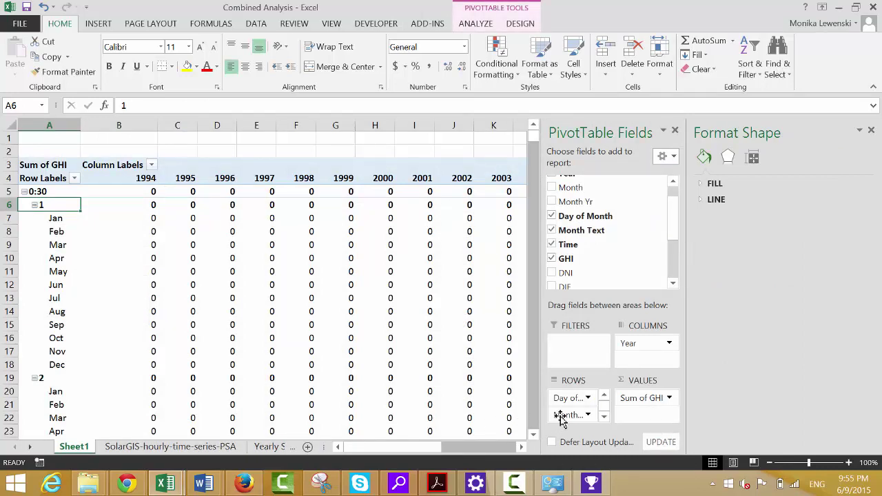
{"action": "left_click_drag", "start_coordinate": [563, 416], "coordinate": [569, 399]}
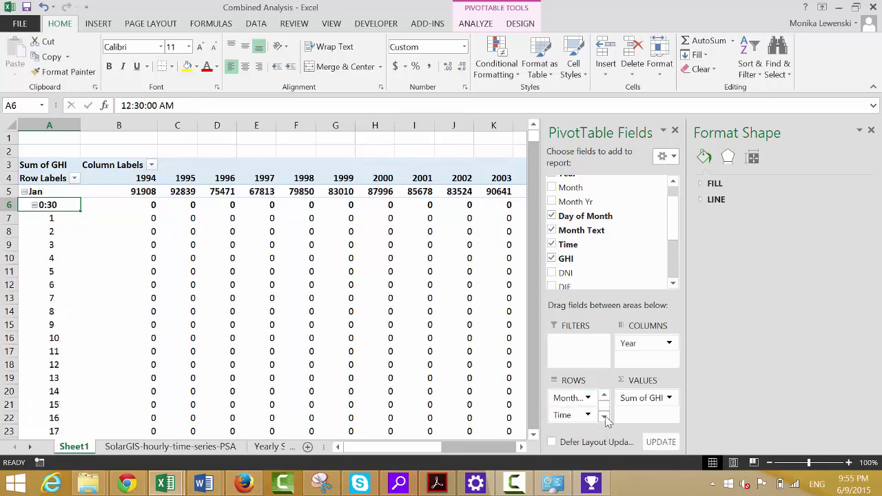
{"action": "left_click", "coordinate": [604, 417]}
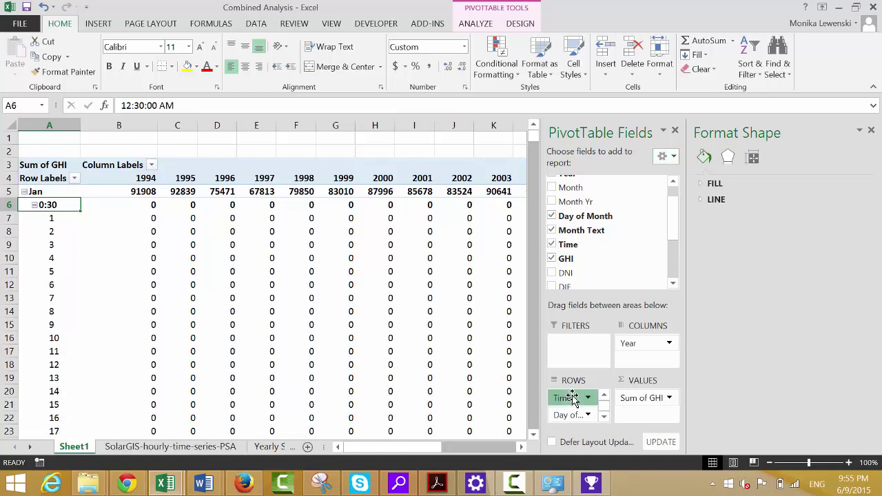
{"action": "left_click_drag", "start_coordinate": [572, 401], "coordinate": [576, 420]}
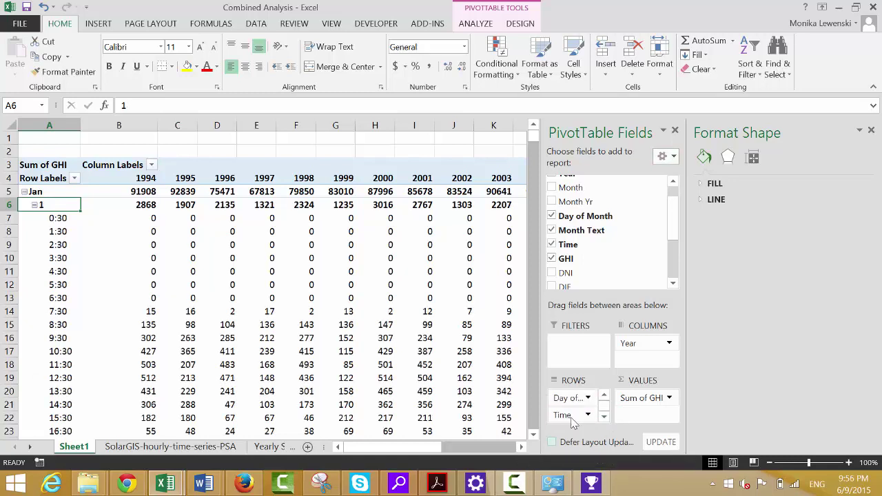
- Examine the hourly 1994 GHI values for January days 1 and 2 down column B of the PivotTable
{"action": "mouse_move", "coordinate": [128, 235]}
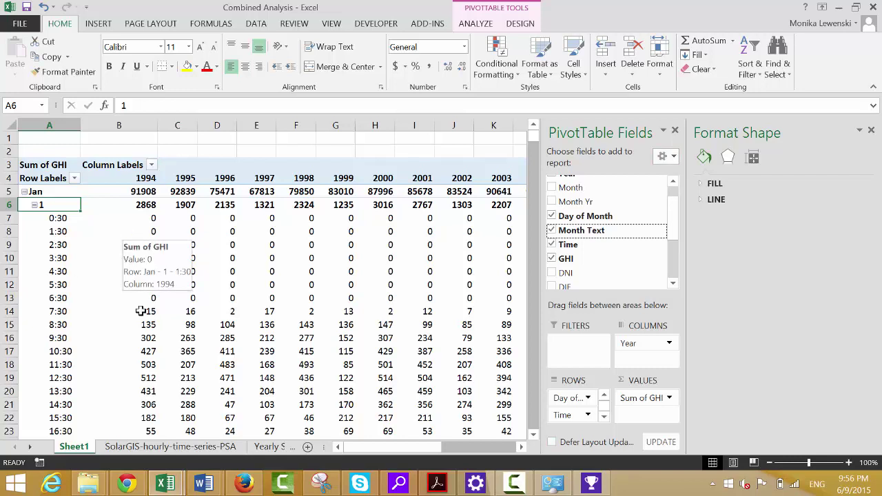
{"action": "left_click", "coordinate": [113, 252]}
{"action": "key", "text": "Down"}
{"action": "key", "text": "Down"}
{"action": "key", "text": "Down"}
{"action": "key", "text": "Down"}
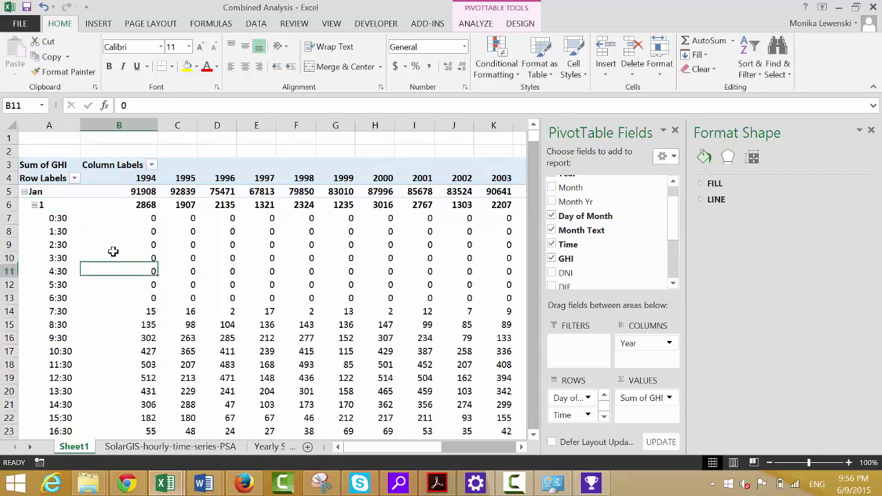
{"action": "key", "text": "Down"}
{"action": "key", "text": "Down"}
{"action": "key", "text": "Down"}
{"action": "key", "text": "Down"}
{"action": "key", "text": "Down"}
{"action": "key", "text": "Down"}
{"action": "key", "text": "Down"}
{"action": "key", "text": "Down"}
{"action": "key", "text": "Down"}
{"action": "key", "text": "Down"}
{"action": "key", "text": "Down"}
{"action": "key", "text": "Down"}
{"action": "key", "text": "Down"}
{"action": "key", "text": "Down"}
{"action": "key", "text": "Down"}
{"action": "key", "text": "Down"}
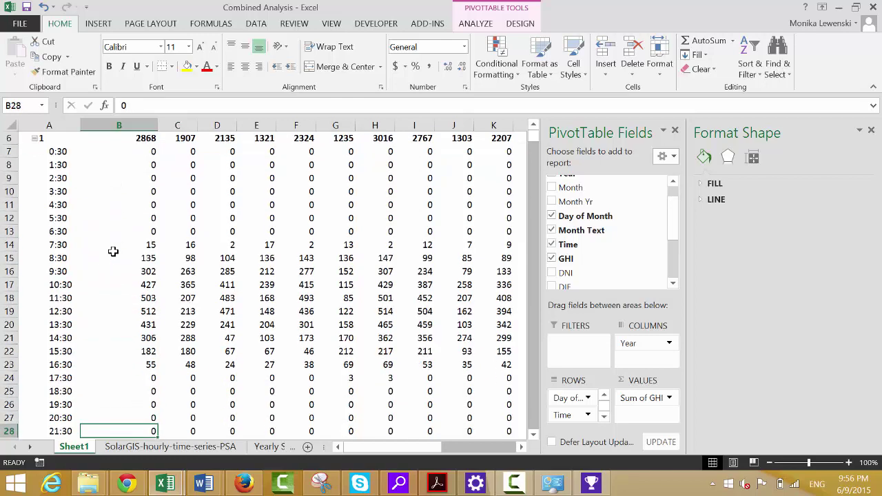
{"action": "key", "text": "Down"}
{"action": "key", "text": "Down"}
{"action": "key", "text": "Down"}
{"action": "key", "text": "Down"}
{"action": "key", "text": "Down"}
{"action": "key", "text": "Down"}
{"action": "key", "text": "Down"}
{"action": "key", "text": "Down"}
{"action": "key", "text": "Down"}
{"action": "key", "text": "Down"}
{"action": "key", "text": "Down"}
{"action": "key", "text": "Down"}
{"action": "key", "text": "Down"}
{"action": "key", "text": "Down"}
{"action": "key", "text": "Down"}
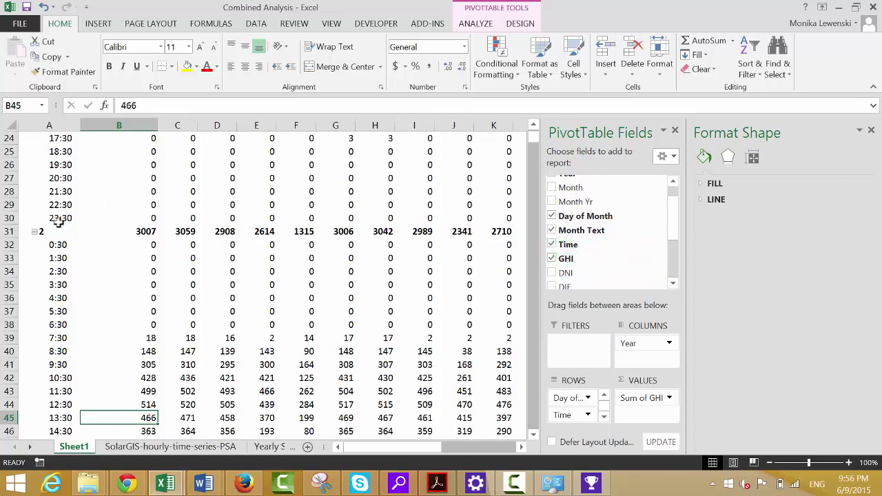
- Try collapsing the day 2 group under Jan in the PivotTable, and undo the collapse
{"action": "left_click", "coordinate": [34, 233]}
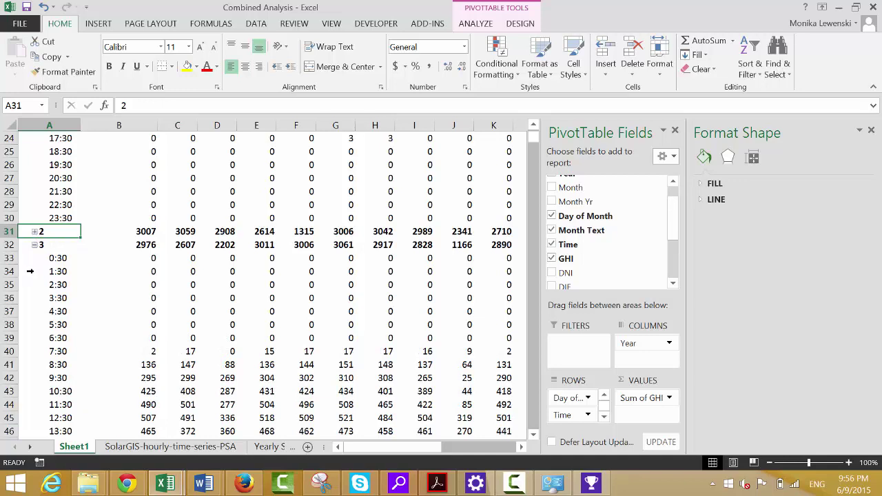
{"action": "key", "text": "ctrl+z"}
{"action": "key", "text": "Down"}
{"action": "key", "text": "Down"}
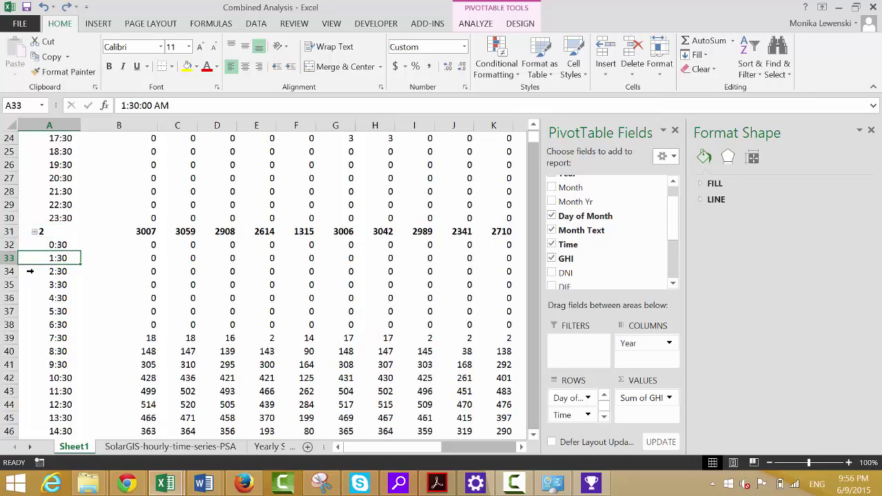
- Review the time labels in column A from day 2 back to the start of January day 1
{"action": "key", "text": "Up"}
{"action": "key", "text": "Up"}
{"action": "key", "text": "Up"}
{"action": "key", "text": "Up"}
{"action": "key", "text": "Up"}
{"action": "key", "text": "Up"}
{"action": "key", "text": "Up"}
{"action": "key", "text": "Up"}
{"action": "key", "text": "Up"}
{"action": "key", "text": "Up"}
{"action": "key", "text": "Up"}
{"action": "key", "text": "Up"}
{"action": "key", "text": "Up"}
{"action": "key", "text": "Up"}
{"action": "key", "text": "Up"}
{"action": "key", "text": "Up"}
{"action": "key", "text": "Up"}
{"action": "key", "text": "Up"}
{"action": "key", "text": "Up"}
{"action": "key", "text": "Up"}
{"action": "key", "text": "Up"}
{"action": "key", "text": "Up"}
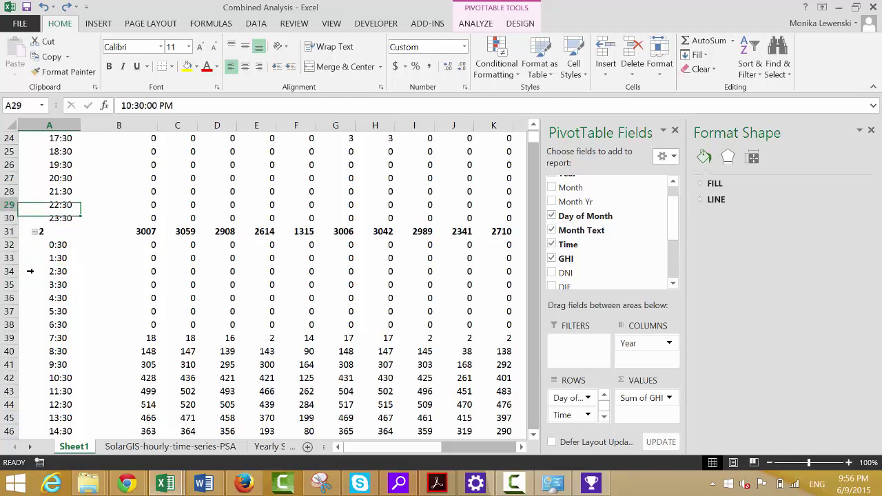
{"action": "key", "text": "Up"}
{"action": "key", "text": "Up"}
{"action": "key", "text": "Up"}
{"action": "key", "text": "Up"}
{"action": "key", "text": "Up"}
{"action": "key", "text": "Up"}
{"action": "key", "text": "Up"}
{"action": "key", "text": "Down"}
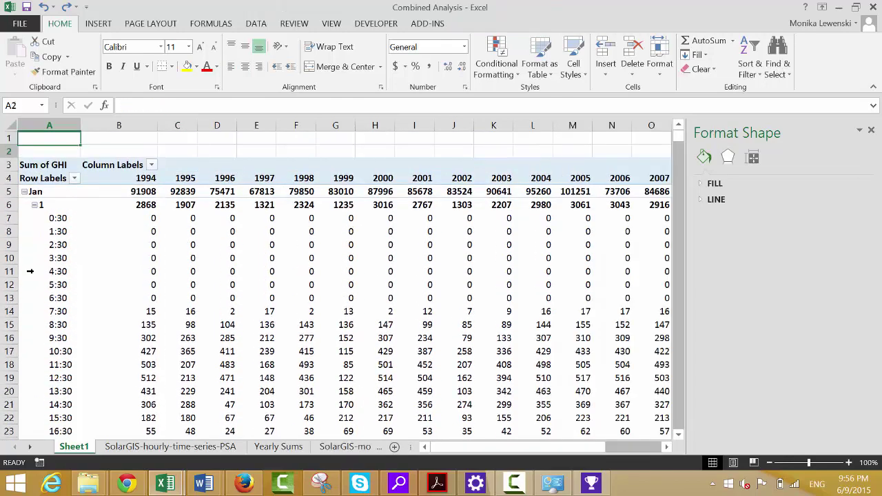
{"action": "key", "text": "Down"}
{"action": "key", "text": "Down"}
{"action": "key", "text": "Down"}
{"action": "key", "text": "Down"}
{"action": "key", "text": "Down"}
{"action": "key", "text": "Down"}
{"action": "key", "text": "Down"}
{"action": "key", "text": "Up"}
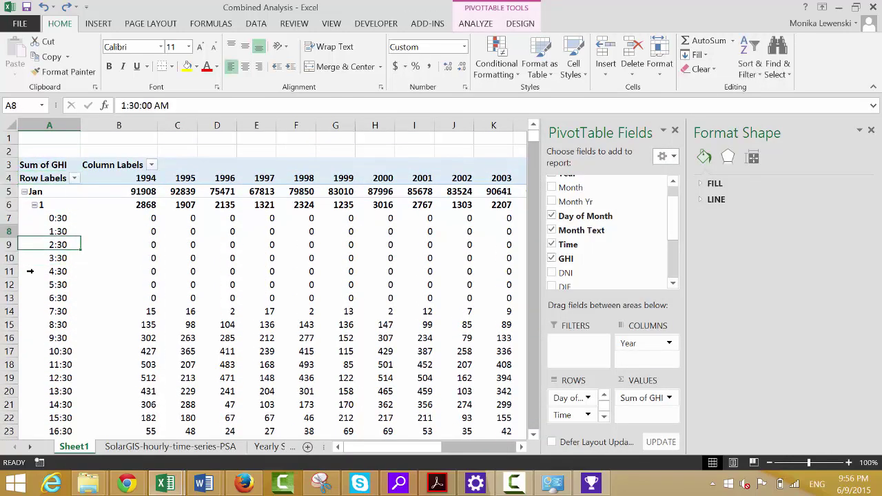
- Examine the 0:30 row of January day 1 across all year columns as far as the Grand Total
{"action": "key", "text": "Up"}
{"action": "key", "text": "Right"}
{"action": "key", "text": "Right"}
{"action": "key", "text": "Right"}
{"action": "key", "text": "Right"}
{"action": "key", "text": "Right"}
{"action": "key", "text": "Right"}
{"action": "key", "text": "Right"}
{"action": "key", "text": "Right"}
{"action": "key", "text": "Right"}
{"action": "key", "text": "Right"}
{"action": "key", "text": "Right"}
{"action": "key", "text": "Right"}
{"action": "key", "text": "Right"}
{"action": "key", "text": "Right"}
{"action": "key", "text": "Right"}
{"action": "key", "text": "Right"}
{"action": "key", "text": "Right"}
{"action": "key", "text": "Right"}
{"action": "key", "text": "Right"}
{"action": "key", "text": "Right"}
{"action": "key", "text": "Right"}
{"action": "key", "text": "Right"}
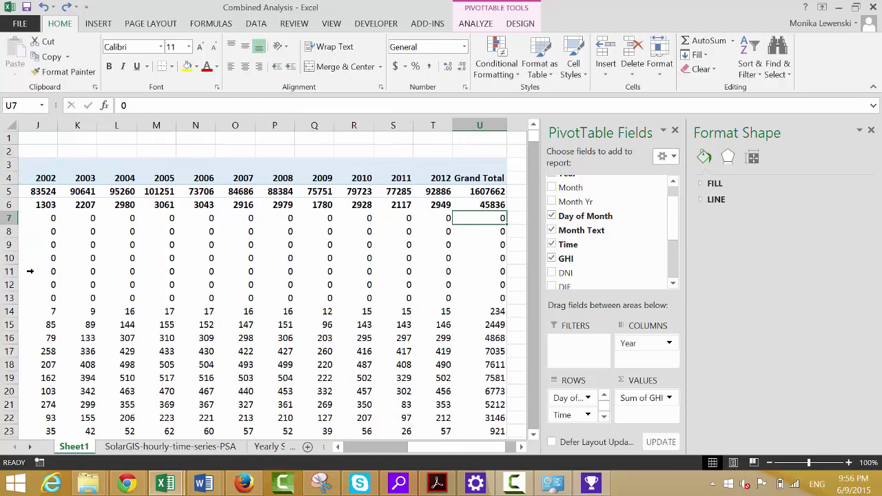
{"action": "key", "text": "Left"}
{"action": "key", "text": "Left"}
{"action": "key", "text": "Left"}
{"action": "key", "text": "Left"}
{"action": "key", "text": "Left"}
{"action": "key", "text": "Left"}
{"action": "key", "text": "Left"}
{"action": "key", "text": "Left"}
{"action": "key", "text": "Left"}
{"action": "key", "text": "Left"}
{"action": "key", "text": "Left"}
{"action": "key", "text": "Left"}
{"action": "key", "text": "Left"}
{"action": "key", "text": "Left"}
{"action": "key", "text": "Left"}
{"action": "key", "text": "Left"}
{"action": "key", "text": "Left"}
{"action": "key", "text": "Left"}
{"action": "key", "text": "Left"}
{"action": "key", "text": "Left"}
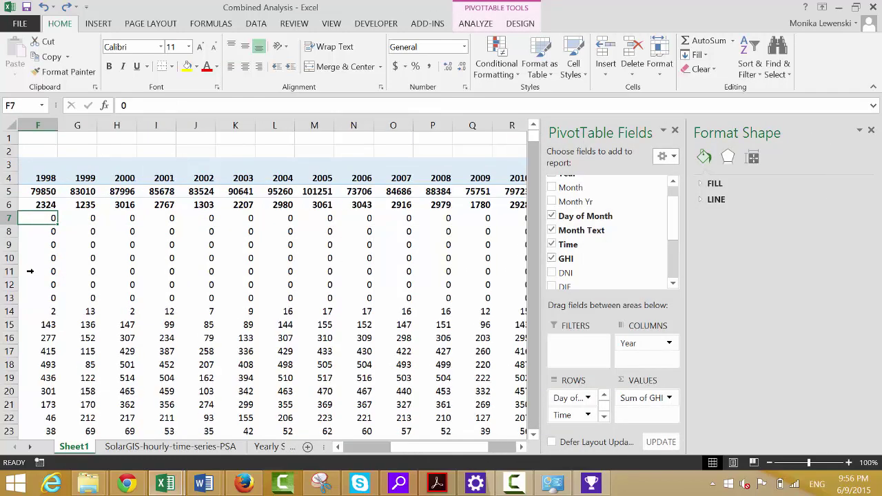
- Review the night-hour time labels of January day 1 in column A, from 0:30 down to 6:30
{"action": "key", "text": "Down"}
{"action": "key", "text": "Down"}
{"action": "key", "text": "Down"}
{"action": "key", "text": "Down"}
{"action": "key", "text": "Down"}
{"action": "key", "text": "Down"}
{"action": "key", "text": "Down"}
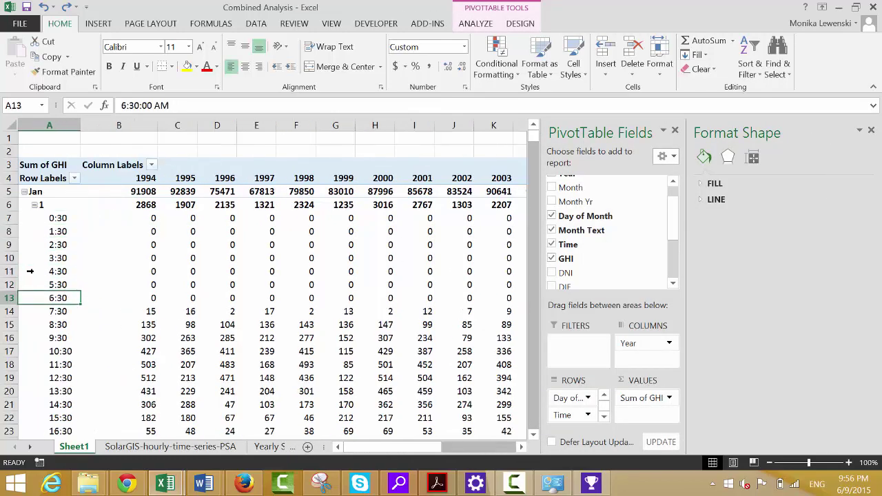
- Examine the 7:30 GHI values of January day 1 across the year columns and return to the time label
{"action": "key", "text": "Right"}
{"action": "key", "text": "Right"}
{"action": "key", "text": "Right"}
{"action": "key", "text": "Right"}
{"action": "key", "text": "Right"}
{"action": "key", "text": "Right"}
{"action": "key", "text": "Right"}
{"action": "key", "text": "Right"}
{"action": "key", "text": "Right"}
{"action": "key", "text": "Right"}
{"action": "key", "text": "Right"}
{"action": "key", "text": "Right"}
{"action": "key", "text": "Right"}
{"action": "key", "text": "Right"}
{"action": "key", "text": "Right"}
{"action": "key", "text": "Right"}
{"action": "key", "text": "Right"}
{"action": "key", "text": "Right"}
{"action": "key", "text": "Right"}
{"action": "key", "text": "Right"}
{"action": "key", "text": "Right"}
{"action": "key", "text": "Right"}
{"action": "key", "text": "Right"}
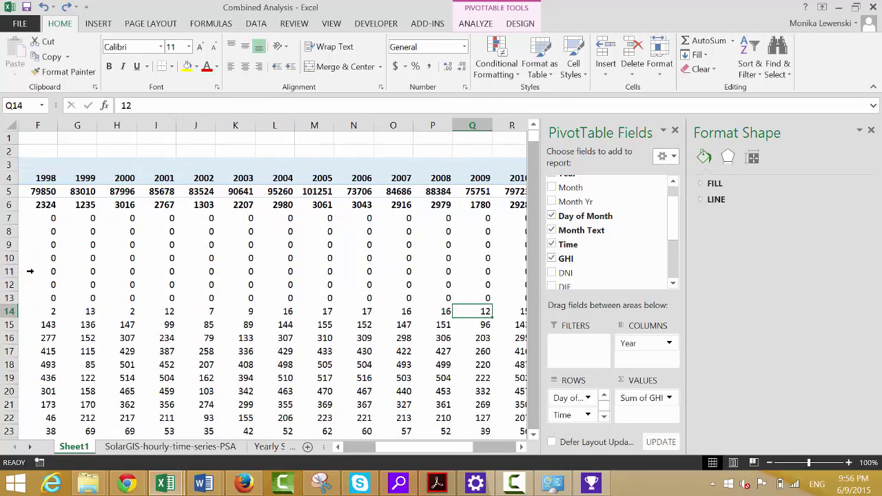
{"action": "key", "text": "Left"}
{"action": "key", "text": "Left"}
{"action": "key", "text": "Left"}
{"action": "key", "text": "Left"}
{"action": "key", "text": "Left"}
{"action": "key", "text": "Left"}
{"action": "key", "text": "Left"}
{"action": "key", "text": "Left"}
{"action": "key", "text": "Left"}
{"action": "key", "text": "Left"}
{"action": "key", "text": "Left"}
{"action": "key", "text": "Left"}
{"action": "key", "text": "Left"}
{"action": "key", "text": "Left"}
{"action": "key", "text": "Left"}
{"action": "key", "text": "Left"}
{"action": "key", "text": "Left"}
{"action": "key", "text": "Left"}
{"action": "key", "text": "Left"}
{"action": "key", "text": "Left"}
{"action": "key", "text": "Left"}
{"action": "key", "text": "Left"}
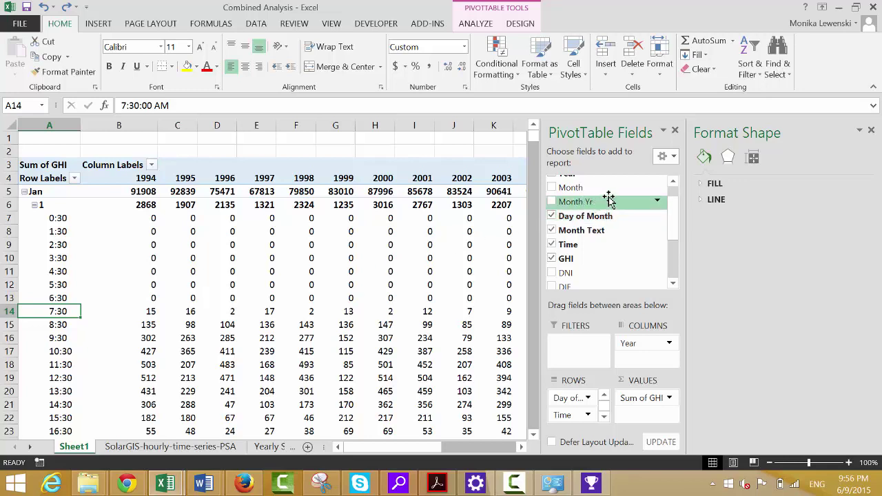
{"action": "left_click", "coordinate": [674, 156]}
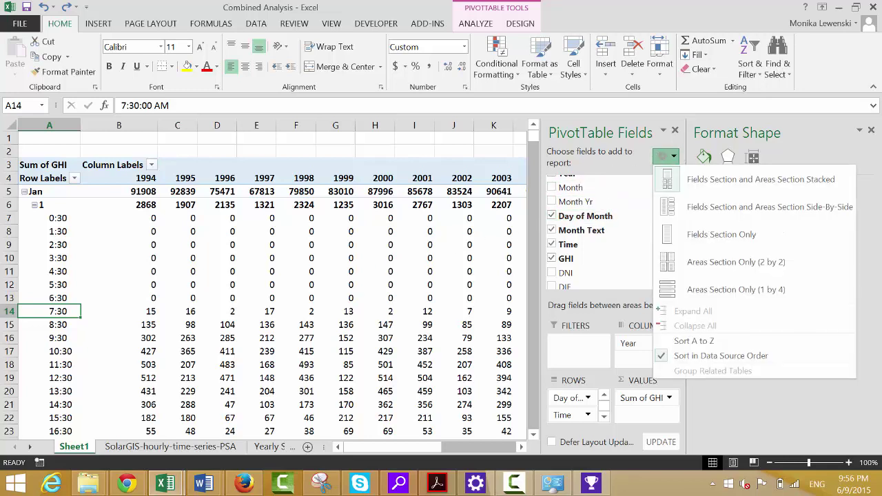
{"action": "left_click", "coordinate": [517, 484]}
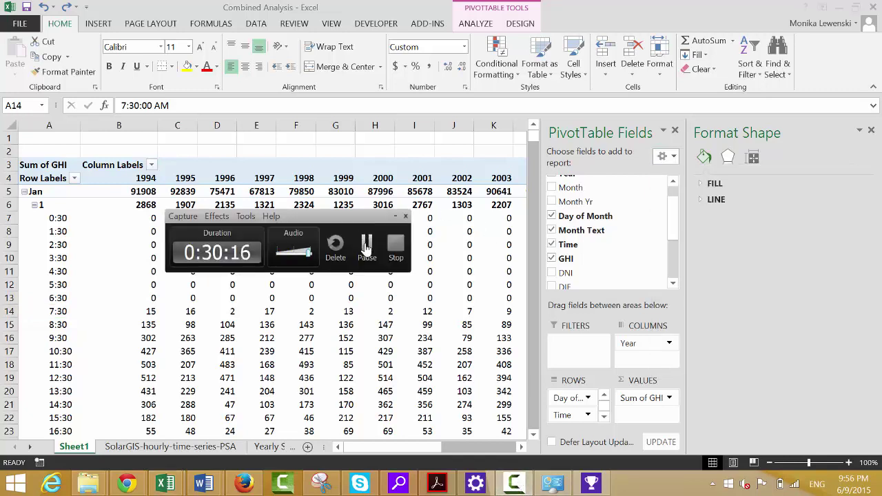
{"action": "left_click", "coordinate": [366, 247]}
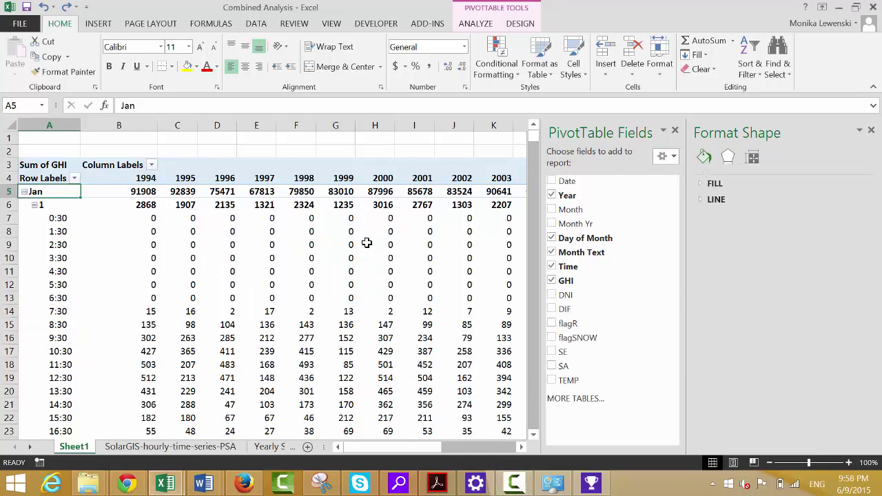
- Close the Format Shape and PivotTable Fields panes to give the PivotTable more room
{"action": "left_click", "coordinate": [871, 130]}
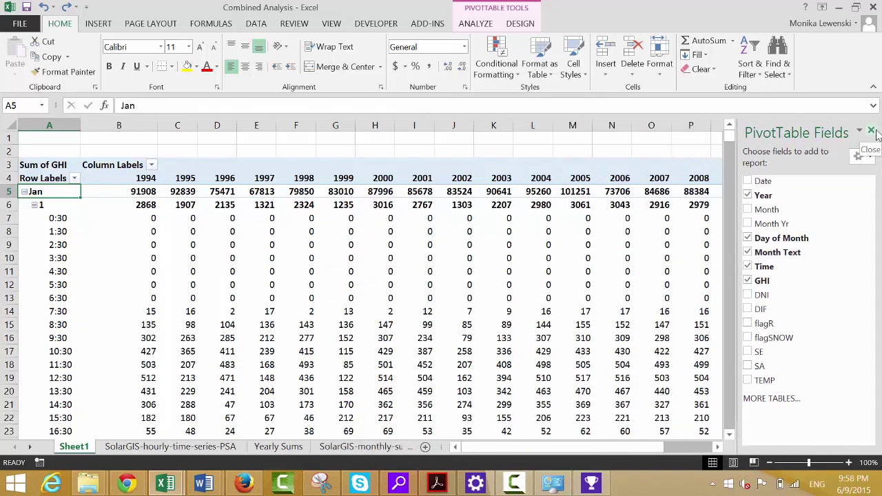
{"action": "left_click", "coordinate": [873, 130]}
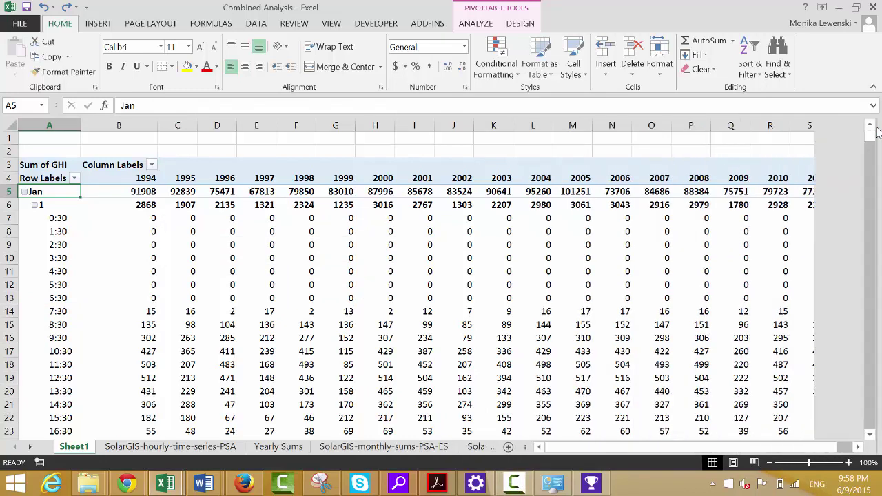
- Check the 7:30 row of January day 1 from the 2007 column back to its time label
{"action": "left_click", "coordinate": [656, 287]}
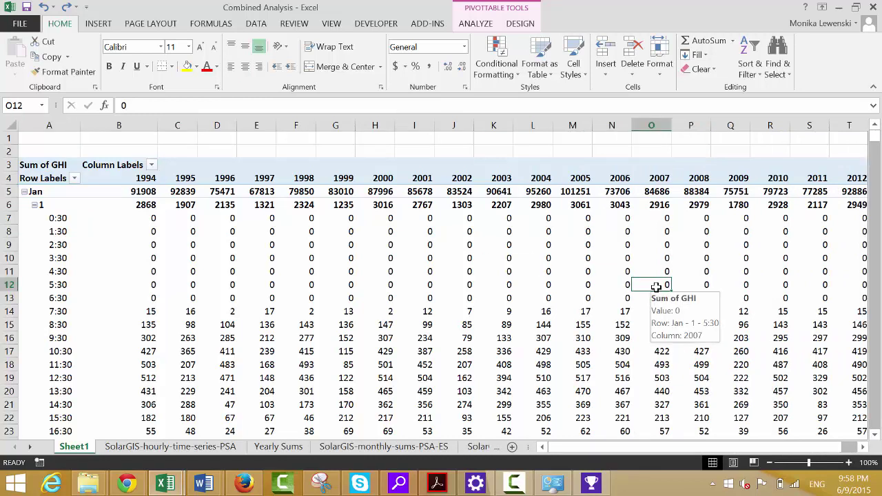
{"action": "key", "text": "Down"}
{"action": "key", "text": "Down"}
{"action": "key", "text": "Left"}
{"action": "key", "text": "Left"}
{"action": "key", "text": "Left"}
{"action": "key", "text": "Left"}
{"action": "key", "text": "Left"}
{"action": "key", "text": "Left"}
{"action": "key", "text": "Left"}
{"action": "key", "text": "Left"}
{"action": "key", "text": "Left"}
{"action": "key", "text": "Left"}
{"action": "key", "text": "Left"}
{"action": "key", "text": "Left"}
{"action": "key", "text": "Left"}
{"action": "key", "text": "Left"}
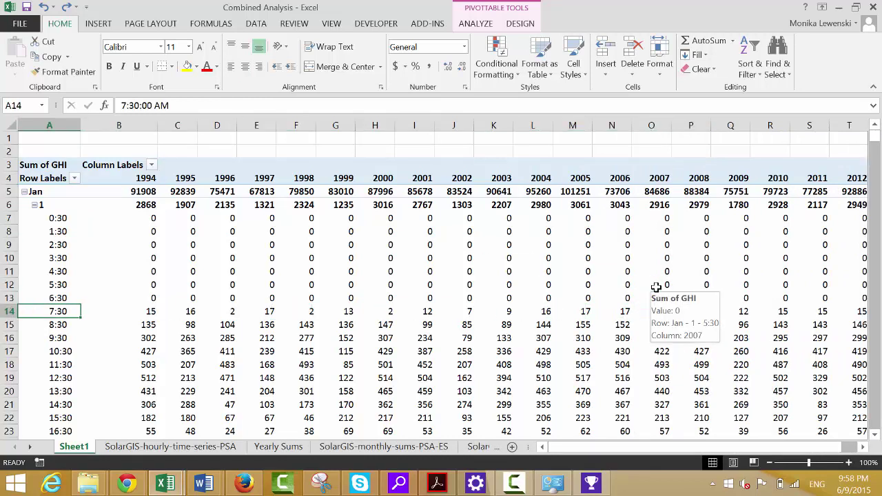
- Review column A from 7:30 up past the PivotTable headers and back to the first 1994 value at 0:30
{"action": "key", "text": "Up"}
{"action": "key", "text": "Up"}
{"action": "key", "text": "Up"}
{"action": "key", "text": "Up"}
{"action": "key", "text": "Up"}
{"action": "key", "text": "Up"}
{"action": "key", "text": "Up"}
{"action": "key", "text": "Up"}
{"action": "key", "text": "Up"}
{"action": "key", "text": "Up"}
{"action": "key", "text": "Up"}
{"action": "key", "text": "Up"}
{"action": "key", "text": "Up"}
{"action": "key", "text": "Down"}
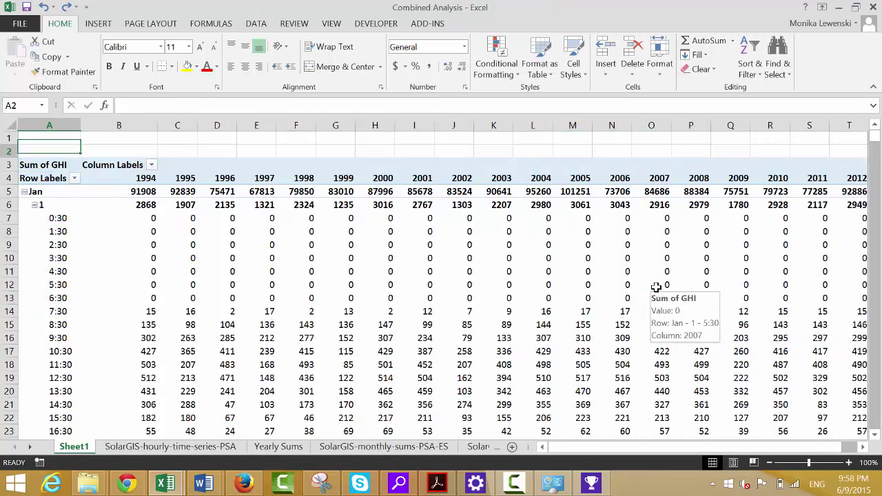
{"action": "key", "text": "Down"}
{"action": "key", "text": "Down"}
{"action": "key", "text": "Down"}
{"action": "key", "text": "Down"}
{"action": "key", "text": "Down"}
{"action": "key", "text": "Right"}
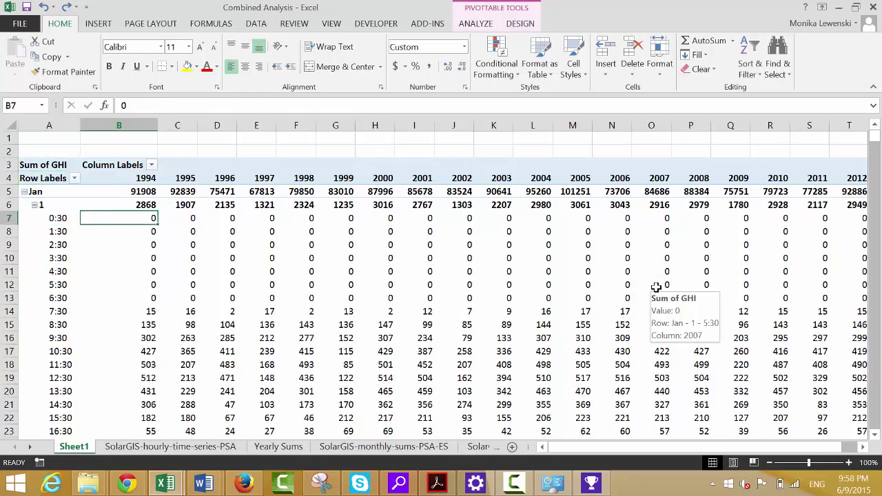
- Examine the 0:30 row of January day 1 past the Grand Total column and back to its time label
{"action": "key", "text": "Right"}
{"action": "key", "text": "Right"}
{"action": "key", "text": "Right"}
{"action": "key", "text": "Right"}
{"action": "key", "text": "Right"}
{"action": "key", "text": "Right"}
{"action": "key", "text": "Right"}
{"action": "key", "text": "Right"}
{"action": "key", "text": "Right"}
{"action": "key", "text": "Right"}
{"action": "key", "text": "Right"}
{"action": "key", "text": "Right"}
{"action": "key", "text": "Right"}
{"action": "key", "text": "Right"}
{"action": "key", "text": "Right"}
{"action": "key", "text": "Right"}
{"action": "key", "text": "Right"}
{"action": "key", "text": "Right"}
{"action": "key", "text": "Right"}
{"action": "key", "text": "Right"}
{"action": "key", "text": "Left"}
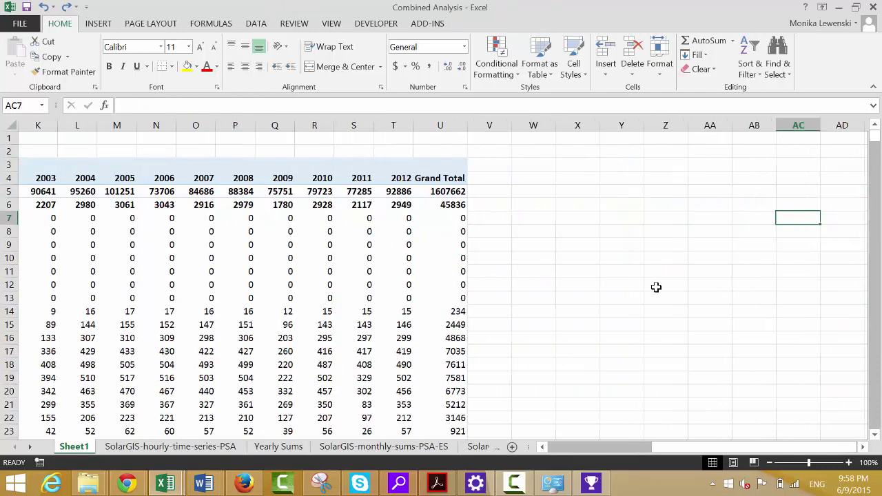
{"action": "key", "text": "Left"}
{"action": "key", "text": "Left"}
{"action": "key", "text": "Left"}
{"action": "key", "text": "Left"}
{"action": "key", "text": "Left"}
{"action": "key", "text": "Left"}
{"action": "key", "text": "Left"}
{"action": "key", "text": "Left"}
{"action": "key", "text": "Left"}
{"action": "key", "text": "Left"}
{"action": "key", "text": "Left"}
{"action": "key", "text": "Left"}
{"action": "key", "text": "Left"}
{"action": "key", "text": "Left"}
{"action": "key", "text": "Left"}
{"action": "key", "text": "Left"}
{"action": "key", "text": "Left"}
{"action": "key", "text": "Left"}
{"action": "key", "text": "Left"}
{"action": "key", "text": "Left"}
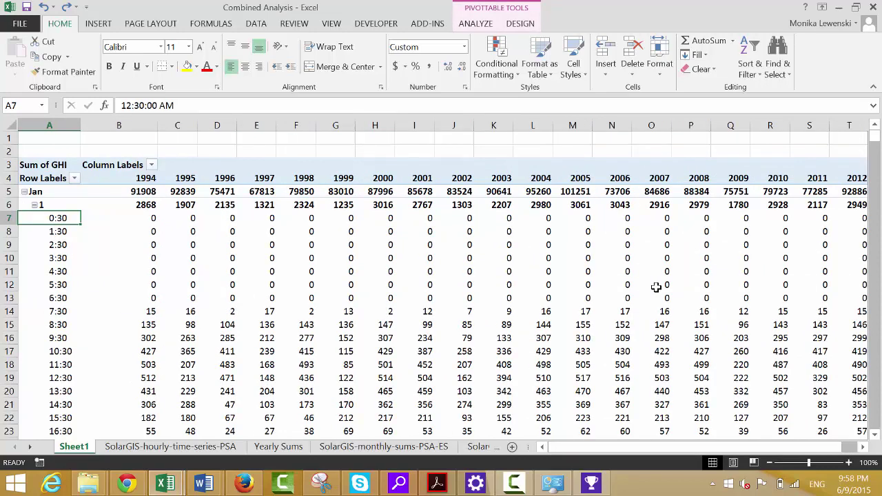
- Recheck the 0:30 values of January day 1 across the years 1994 to 2012 and return to the time label
{"action": "key", "text": "Right"}
{"action": "key", "text": "Right"}
{"action": "key", "text": "Right"}
{"action": "key", "text": "Right"}
{"action": "key", "text": "Right"}
{"action": "key", "text": "Right"}
{"action": "key", "text": "Right"}
{"action": "key", "text": "Right"}
{"action": "key", "text": "Right"}
{"action": "key", "text": "Right"}
{"action": "key", "text": "Right"}
{"action": "key", "text": "Right"}
{"action": "key", "text": "Right"}
{"action": "key", "text": "Right"}
{"action": "key", "text": "Right"}
{"action": "key", "text": "Right"}
{"action": "key", "text": "Right"}
{"action": "key", "text": "Right"}
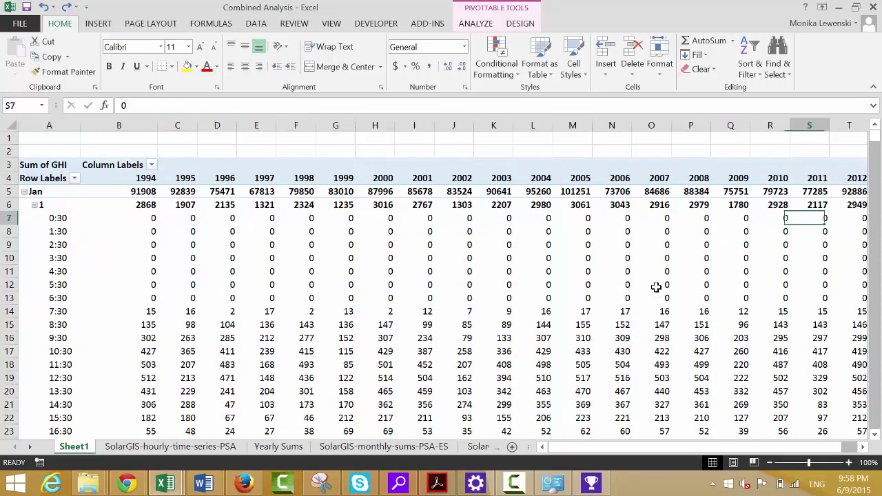
{"action": "key", "text": "Right"}
{"action": "key", "text": "Right"}
{"action": "key", "text": "Right"}
{"action": "key", "text": "Left"}
{"action": "key", "text": "Left"}
{"action": "key", "text": "Left"}
{"action": "key", "text": "Left"}
{"action": "key", "text": "Left"}
{"action": "key", "text": "Left"}
{"action": "key", "text": "Left"}
{"action": "key", "text": "Left"}
{"action": "key", "text": "Left"}
{"action": "key", "text": "Left"}
{"action": "key", "text": "Left"}
{"action": "key", "text": "Left"}
{"action": "key", "text": "Left"}
{"action": "key", "text": "Left"}
{"action": "key", "text": "Left"}
{"action": "key", "text": "Left"}
{"action": "key", "text": "Left"}
{"action": "key", "text": "Left"}
{"action": "key", "text": "Left"}
{"action": "key", "text": "Left"}
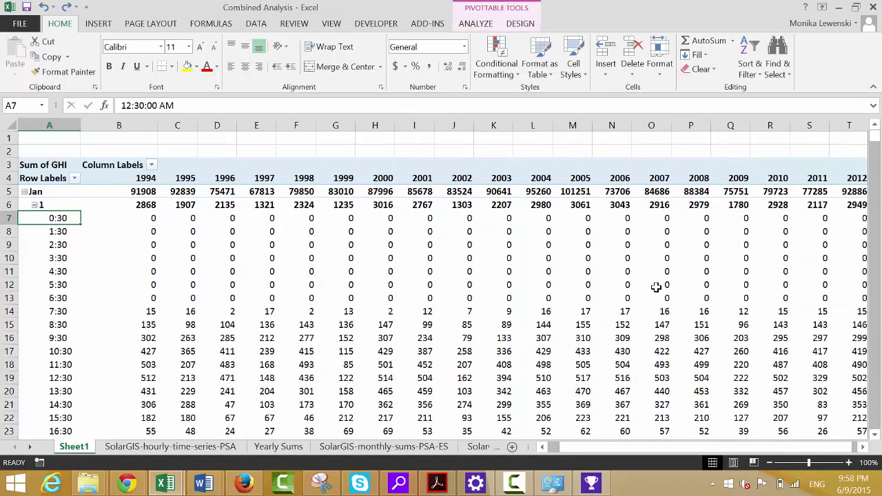
- Add the headers Average in V4 and Std Dev in W4, beside the PivotTable's Grand Total column
{"action": "key", "text": "Right"}
{"action": "key", "text": "Left"}
{"action": "key", "text": "Right"}
{"action": "key", "text": "Right"}
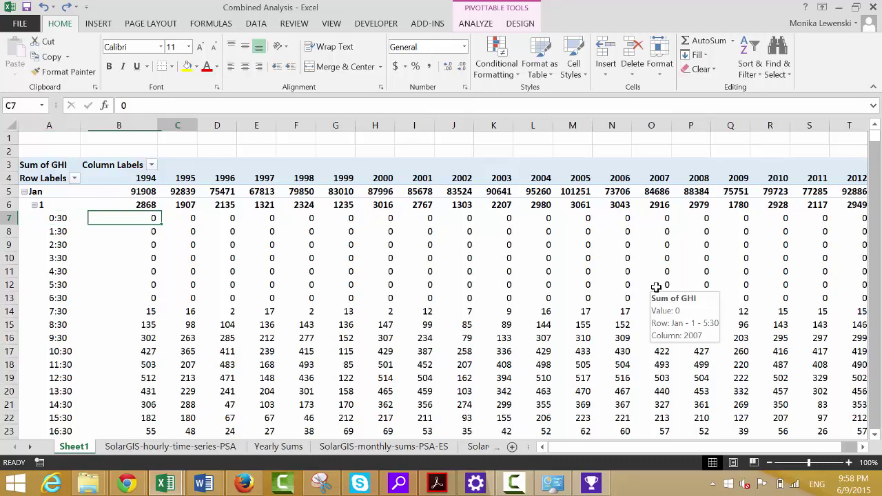
{"action": "key", "text": "Right"}
{"action": "key", "text": "Right"}
{"action": "key", "text": "Right"}
{"action": "key", "text": "Right"}
{"action": "key", "text": "Right"}
{"action": "key", "text": "Right"}
{"action": "key", "text": "Right"}
{"action": "key", "text": "Right"}
{"action": "key", "text": "Right"}
{"action": "key", "text": "Right"}
{"action": "key", "text": "Right"}
{"action": "key", "text": "Right"}
{"action": "key", "text": "Right"}
{"action": "key", "text": "Right"}
{"action": "key", "text": "Right"}
{"action": "key", "text": "Right"}
{"action": "key", "text": "Right"}
{"action": "key", "text": "Right"}
{"action": "key", "text": "Right"}
{"action": "key", "text": "Up"}
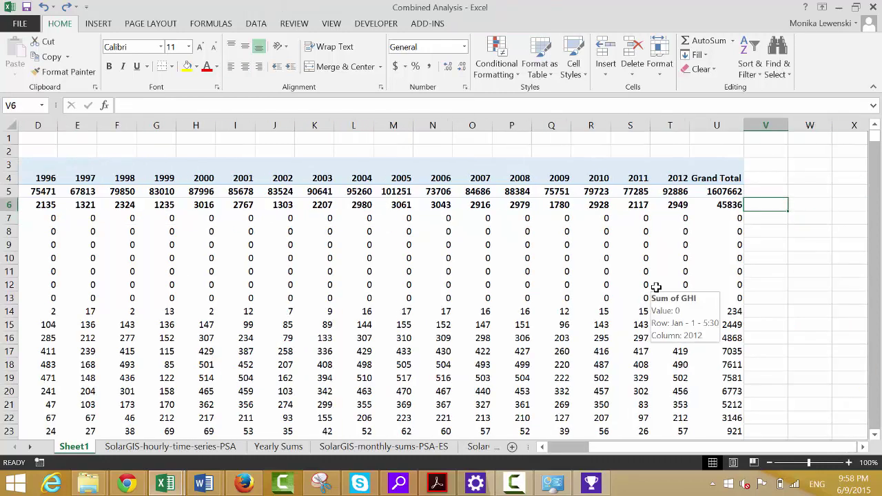
{"action": "key", "text": "Up"}
{"action": "key", "text": "Up"}
{"action": "type", "text": "Aver"}
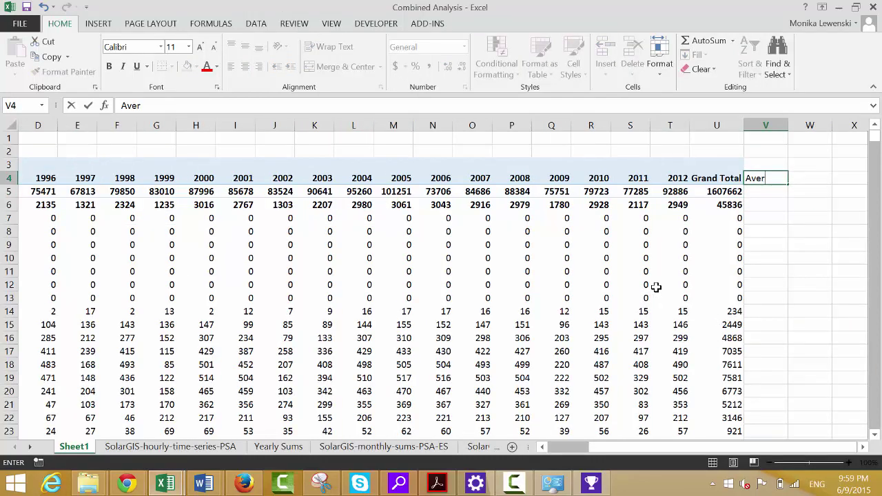
{"action": "key", "text": "Return"}
{"action": "key", "text": "Up"}
{"action": "key", "text": "Right"}
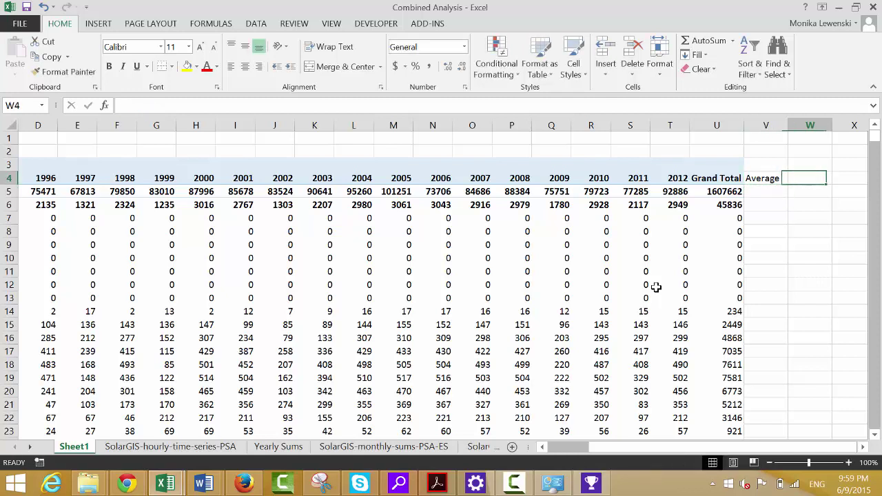
{"action": "type", "text": "Std"}
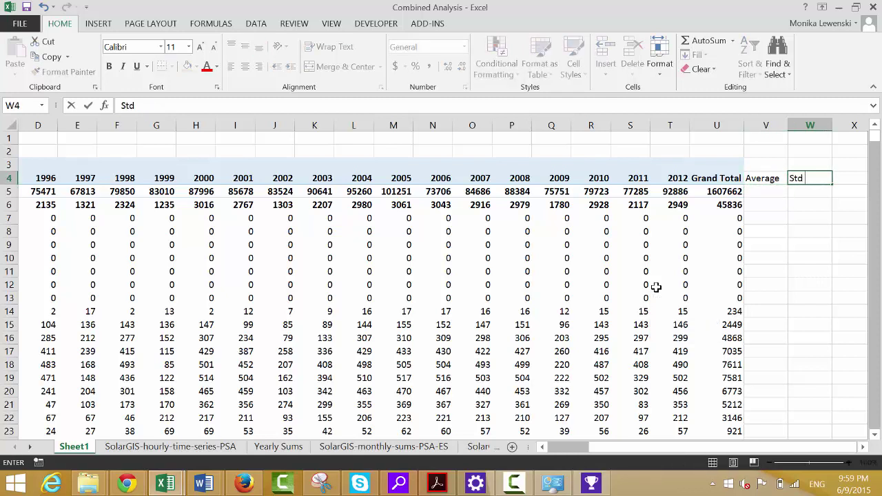
- Check the January totals row from below the Average header back to the row labels in column A
{"action": "key", "text": "Left"}
{"action": "key", "text": "Left"}
{"action": "key", "text": "Left"}
{"action": "key", "text": "Left"}
{"action": "key", "text": "Left"}
{"action": "key", "text": "Left"}
{"action": "key", "text": "Left"}
{"action": "key", "text": "Left"}
{"action": "key", "text": "Left"}
{"action": "key", "text": "Left"}
{"action": "key", "text": "Left"}
{"action": "key", "text": "Left"}
{"action": "key", "text": "Left"}
{"action": "key", "text": "Left"}
{"action": "key", "text": "Left"}
{"action": "key", "text": "Left"}
{"action": "key", "text": "Left"}
{"action": "key", "text": "Left"}
{"action": "key", "text": "Left"}
{"action": "key", "text": "Left"}
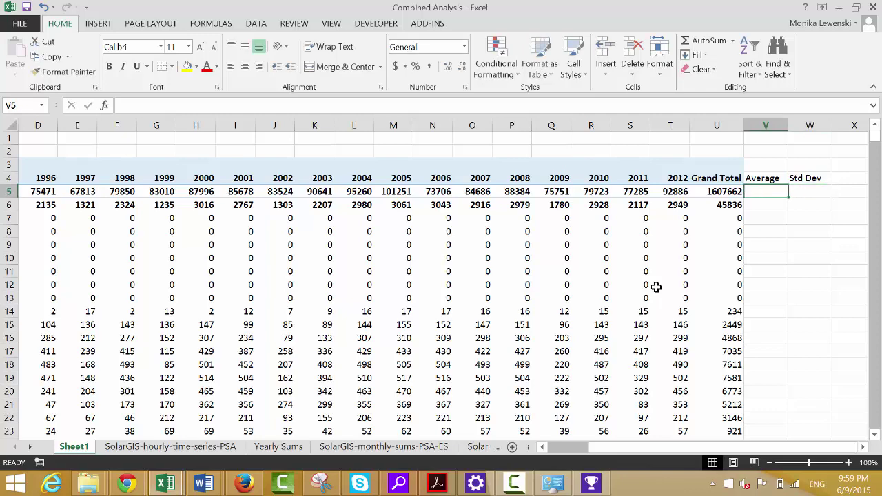
{"action": "key", "text": "Down"}
{"action": "key", "text": "Down"}
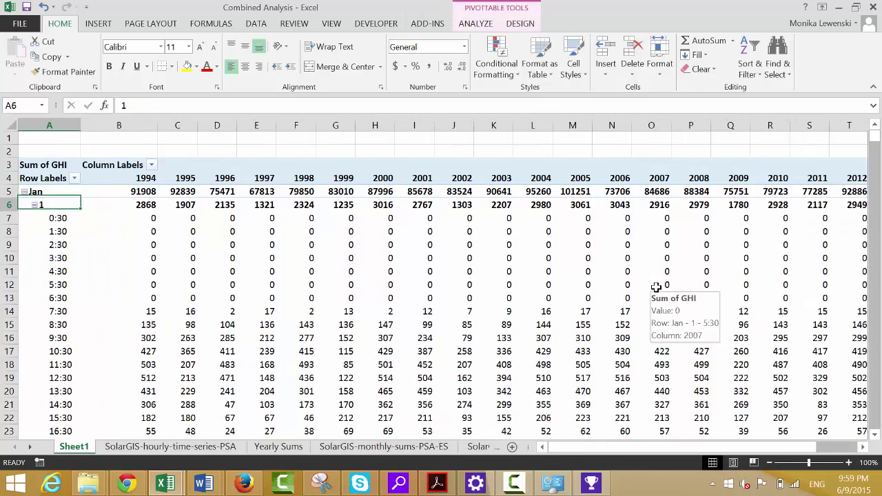
- Examine the hourly row labels from January day 1 down into day 4, and return to the start of day 1
{"action": "key", "text": "Down"}
{"action": "key", "text": "Down"}
{"action": "key", "text": "Down"}
{"action": "key", "text": "Down"}
{"action": "key", "text": "Down"}
{"action": "key", "text": "Down"}
{"action": "key", "text": "Down"}
{"action": "key", "text": "Down"}
{"action": "key", "text": "Down"}
{"action": "key", "text": "Down"}
{"action": "key", "text": "Down"}
{"action": "key", "text": "Down"}
{"action": "key", "text": "Down"}
{"action": "key", "text": "Down"}
{"action": "key", "text": "Down"}
{"action": "key", "text": "Down"}
{"action": "key", "text": "Down"}
{"action": "key", "text": "Down"}
{"action": "key", "text": "Down"}
{"action": "key", "text": "Down"}
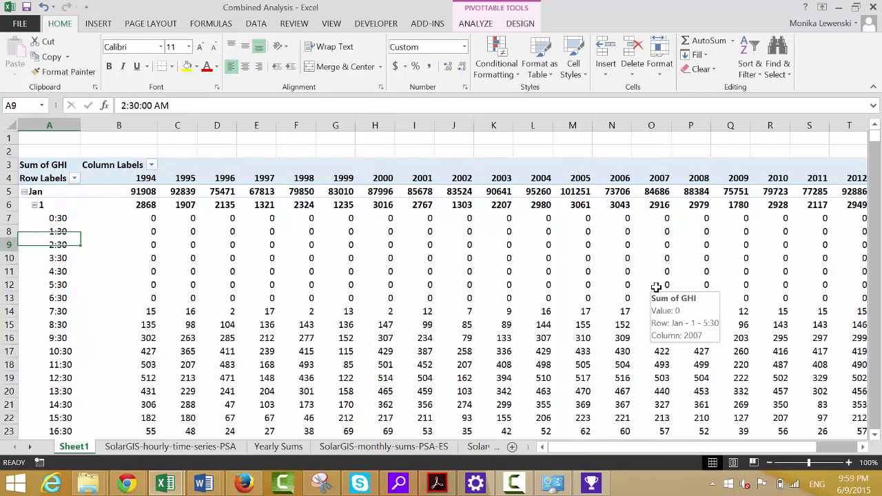
{"action": "key", "text": "Down"}
{"action": "key", "text": "Down"}
{"action": "key", "text": "Down"}
{"action": "key", "text": "Down"}
{"action": "key", "text": "Down"}
{"action": "key", "text": "Down"}
{"action": "key", "text": "Down"}
{"action": "key", "text": "Down"}
{"action": "key", "text": "Down"}
{"action": "key", "text": "Down"}
{"action": "key", "text": "Down"}
{"action": "key", "text": "Down"}
{"action": "key", "text": "Down"}
{"action": "key", "text": "Down"}
{"action": "key", "text": "Down"}
{"action": "key", "text": "Down"}
{"action": "key", "text": "Down"}
{"action": "key", "text": "Down"}
{"action": "key", "text": "Down"}
{"action": "key", "text": "Down"}
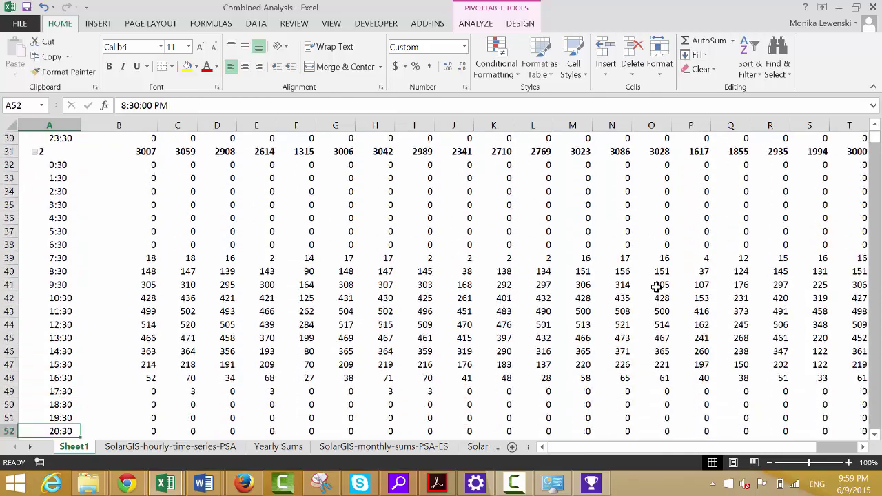
{"action": "key", "text": "Down"}
{"action": "key", "text": "Down"}
{"action": "key", "text": "Down"}
{"action": "key", "text": "Down"}
{"action": "key", "text": "Down"}
{"action": "key", "text": "Down"}
{"action": "key", "text": "Down"}
{"action": "key", "text": "Down"}
{"action": "key", "text": "Down"}
{"action": "key", "text": "Down"}
{"action": "key", "text": "Down"}
{"action": "key", "text": "Down"}
{"action": "key", "text": "Down"}
{"action": "key", "text": "Down"}
{"action": "key", "text": "Down"}
{"action": "key", "text": "Down"}
{"action": "key", "text": "Down"}
{"action": "key", "text": "Down"}
{"action": "key", "text": "Down"}
{"action": "key", "text": "Down"}
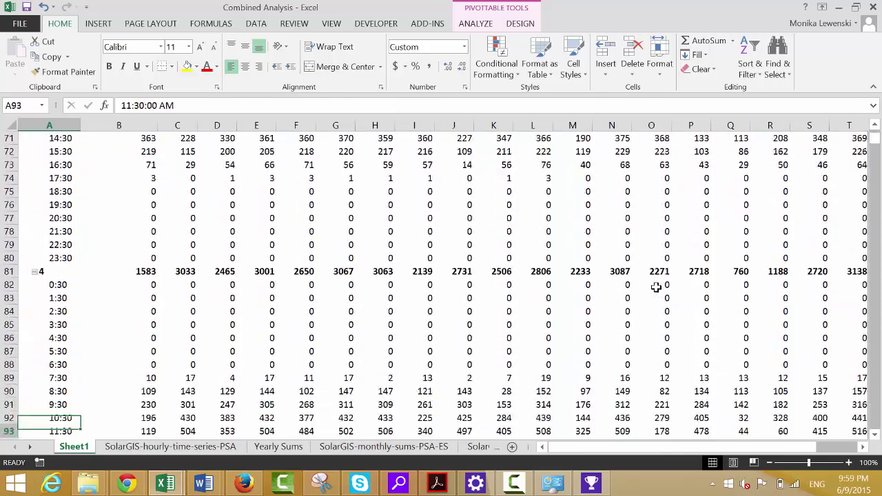
{"action": "key", "text": "Page_Up"}
{"action": "key", "text": "Page_Up"}
{"action": "key", "text": "Page_Up"}
{"action": "key", "text": "Page_Up"}
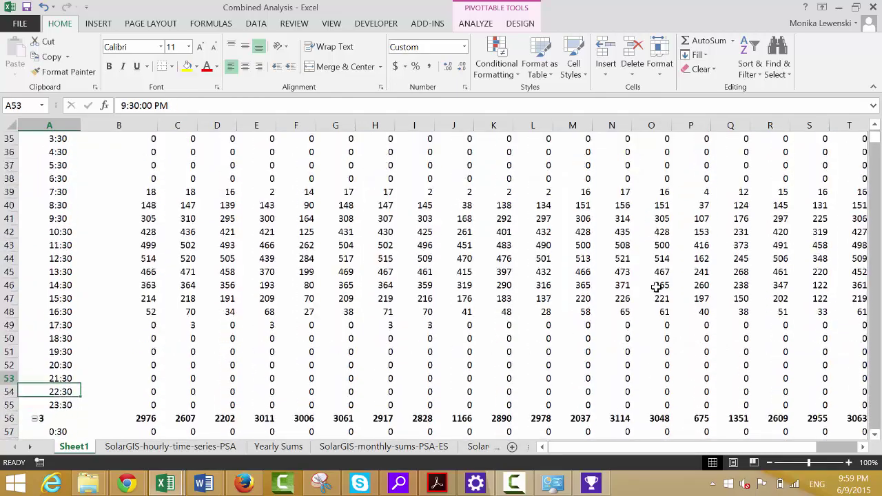
- Add the header Std Dev/Avg in X4, beside the Std Dev header
{"action": "key", "text": "Right"}
{"action": "key", "text": "Right"}
{"action": "key", "text": "Right"}
{"action": "key", "text": "Right"}
{"action": "key", "text": "Right"}
{"action": "key", "text": "Right"}
{"action": "key", "text": "Right"}
{"action": "key", "text": "Right"}
{"action": "key", "text": "Right"}
{"action": "key", "text": "Right"}
{"action": "key", "text": "Right"}
{"action": "key", "text": "Right"}
{"action": "key", "text": "Right"}
{"action": "key", "text": "Right"}
{"action": "key", "text": "Right"}
{"action": "key", "text": "Right"}
{"action": "key", "text": "Right"}
{"action": "key", "text": "Right"}
{"action": "key", "text": "Right"}
{"action": "key", "text": "Right"}
{"action": "key", "text": "Right"}
{"action": "key", "text": "Right"}
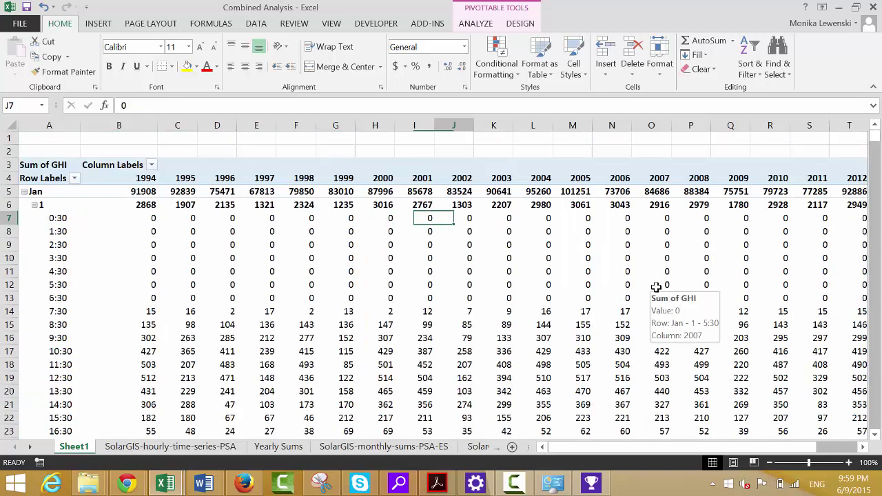
{"action": "key", "text": "Left"}
{"action": "key", "text": "Left"}
{"action": "key", "text": "Left"}
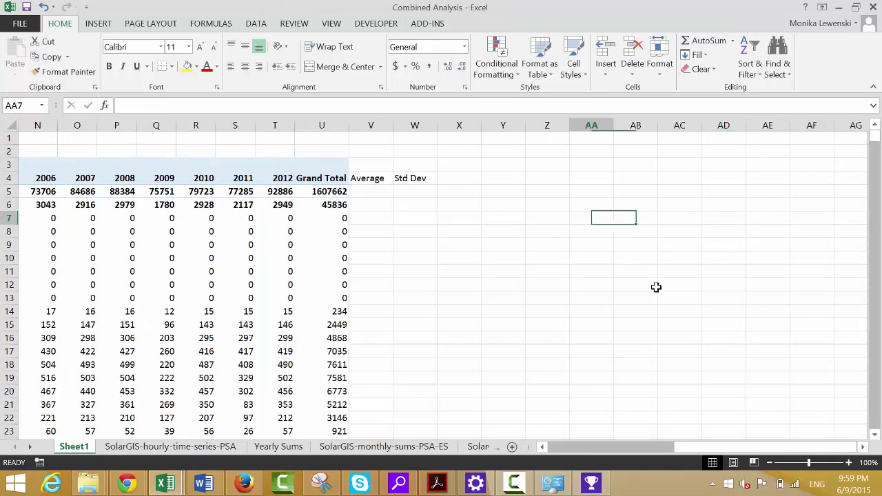
{"action": "key", "text": "Left"}
{"action": "key", "text": "Left"}
{"action": "key", "text": "Left"}
{"action": "key", "text": "Left"}
{"action": "key", "text": "Left"}
{"action": "key", "text": "Up"}
{"action": "key", "text": "Up"}
{"action": "key", "text": "Up"}
{"action": "key", "text": "Right"}
{"action": "key", "text": "Right"}
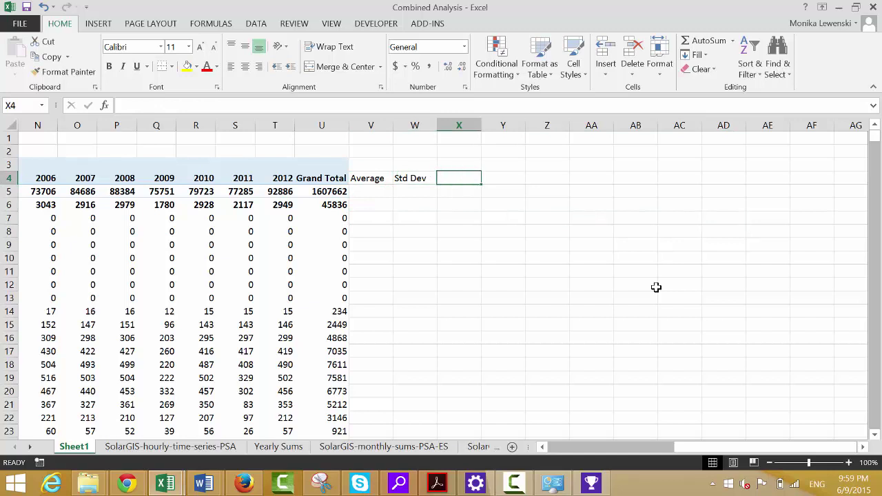
{"action": "type", "text": "Std De"}
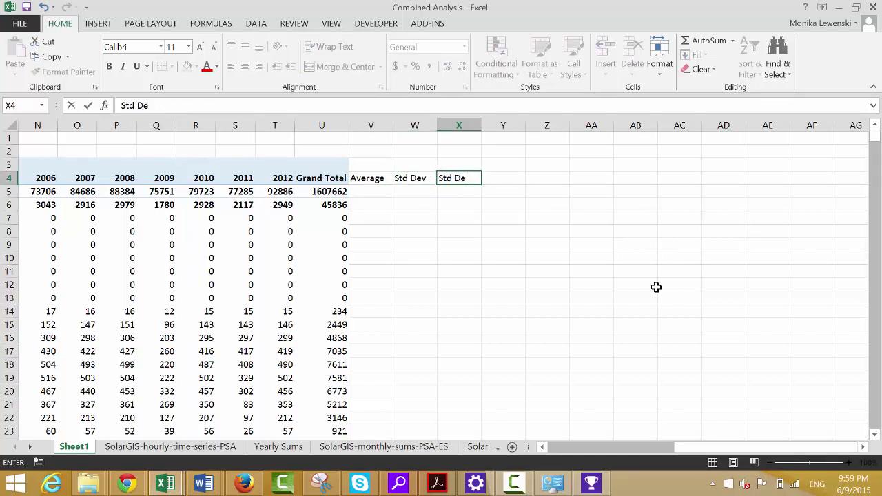
{"action": "type", "text": "v/Avg"}
{"action": "key", "text": "Return"}
- Enter the percentage headers 1%, 5% and 10% in Y4, Z4 and AA4
{"action": "key", "text": "Up"}
{"action": "key", "text": "Right"}
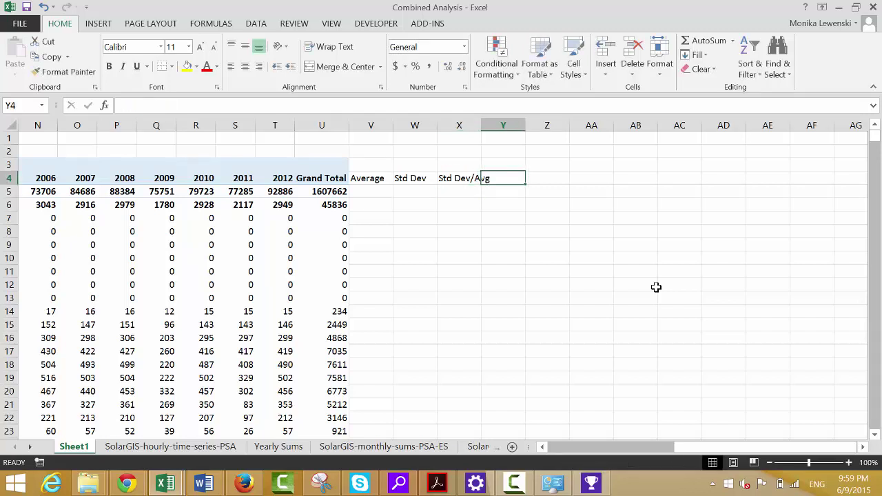
{"action": "type", "text": "1"}
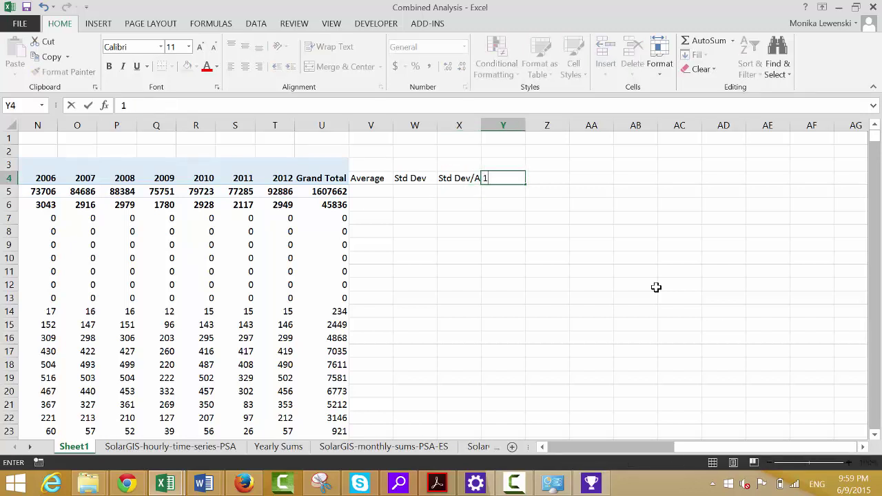
{"action": "key", "text": "Return"}
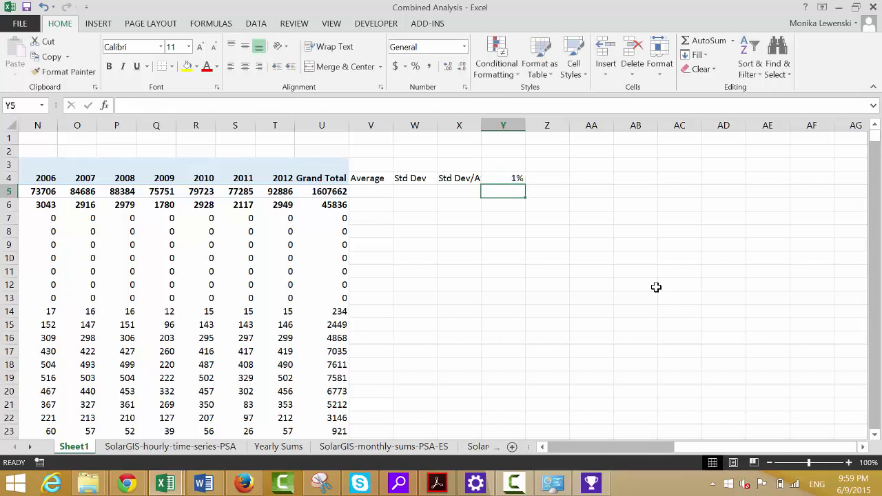
{"action": "key", "text": "Up"}
{"action": "key", "text": "Right"}
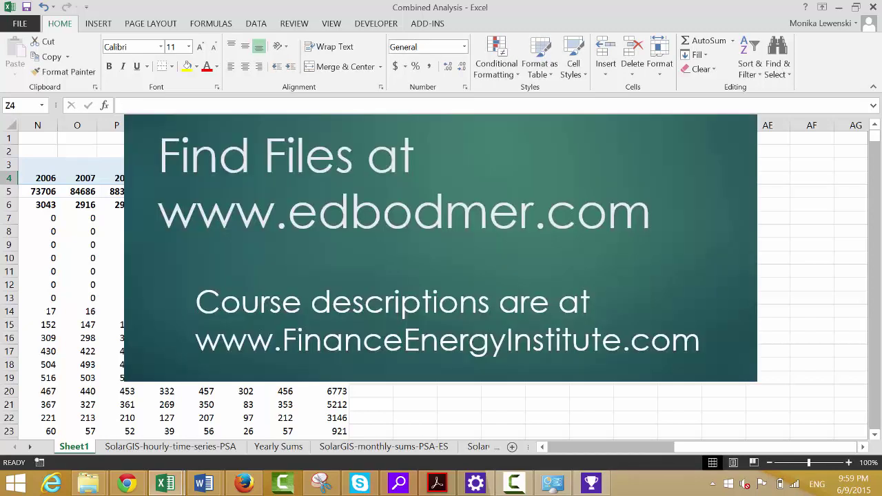
{"action": "type", "text": "5"}
{"action": "key", "text": "Return"}
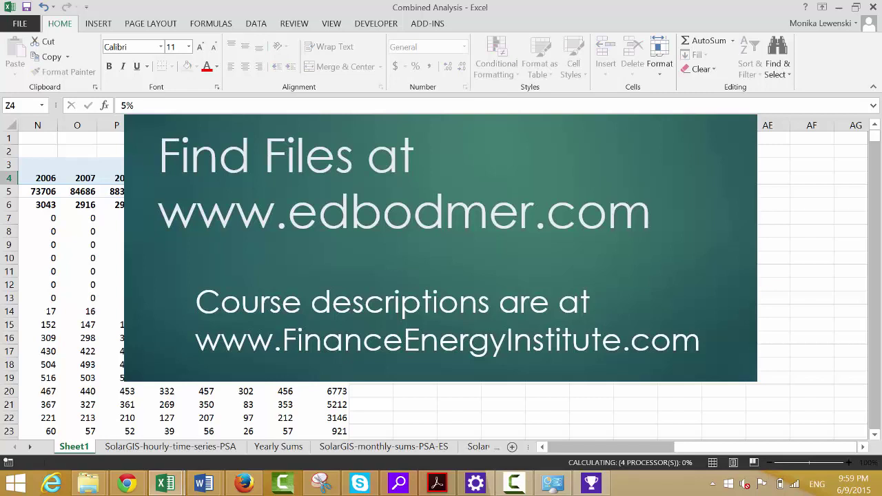
{"action": "key", "text": "Up"}
{"action": "key", "text": "Right"}
{"action": "type", "text": "10"}
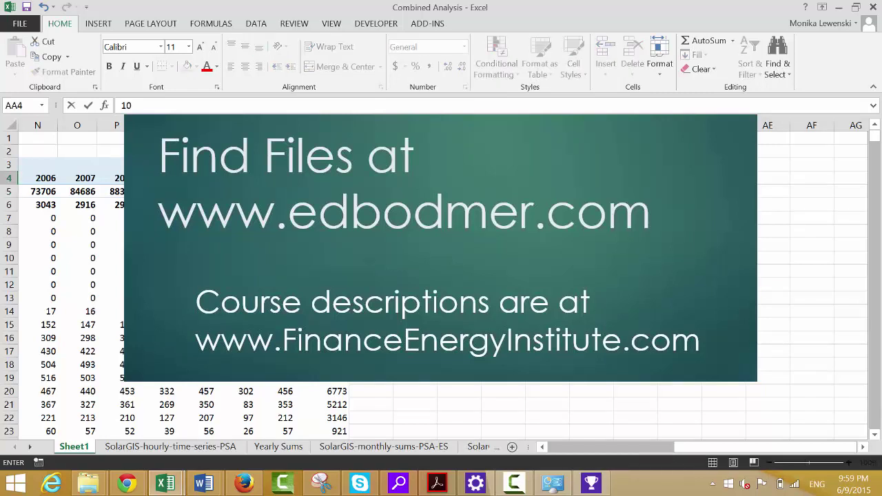
{"action": "key", "text": "Return"}
- Continue the percentage headers with 25% in AB4 and 50% in AC4
{"action": "key", "text": "Up"}
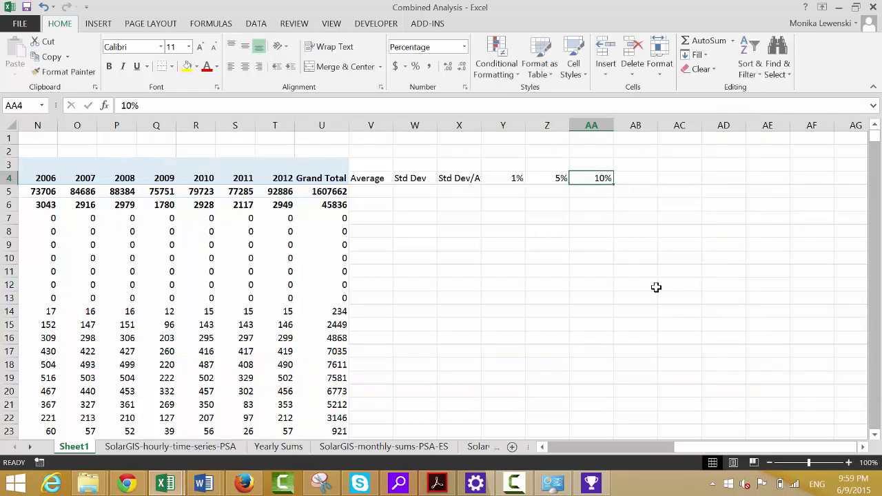
{"action": "key", "text": "Right"}
{"action": "type", "text": "2"}
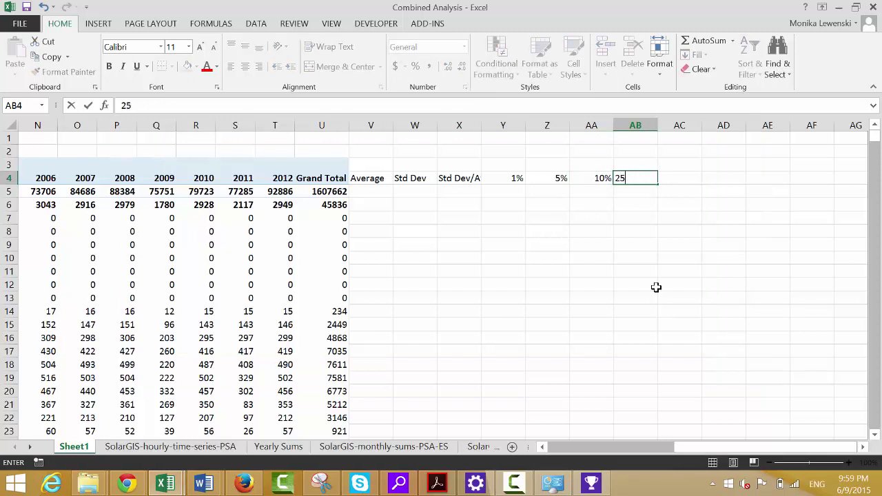
{"action": "type", "text": "5"}
{"action": "key", "text": "Return"}
{"action": "key", "text": "Up"}
{"action": "key", "text": "Right"}
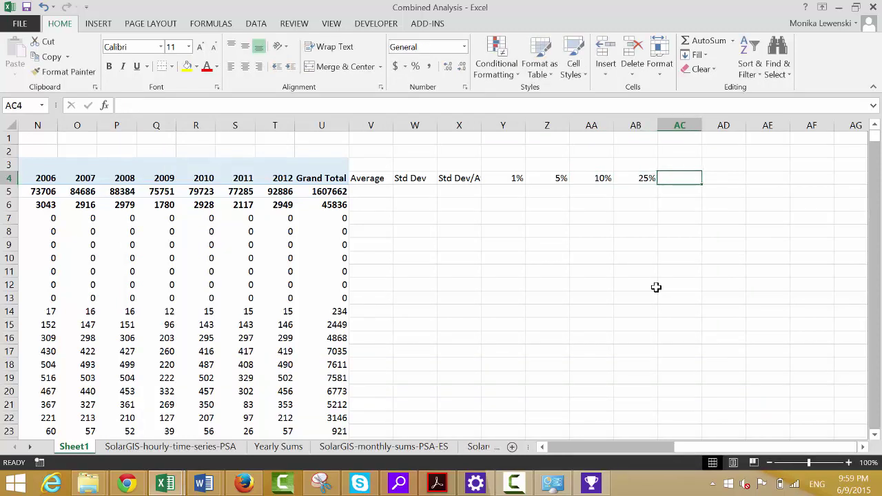
{"action": "type", "text": "5"}
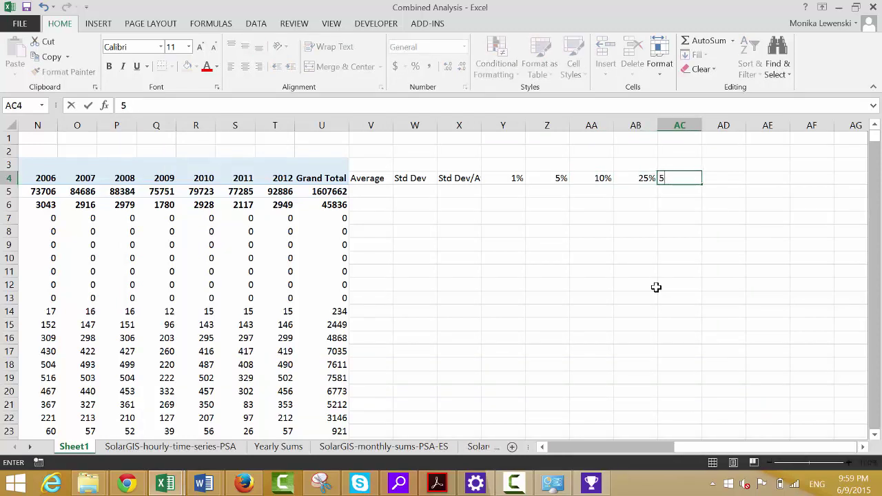
{"action": "key", "text": "Return"}
- Calculate the average of B7:T7 in V7 for the 0:30 row of January day 1, leaving out the Grand Total
{"action": "key", "text": "Left"}
{"action": "key", "text": "Left"}
{"action": "key", "text": "Left"}
{"action": "key", "text": "Left"}
{"action": "key", "text": "Left"}
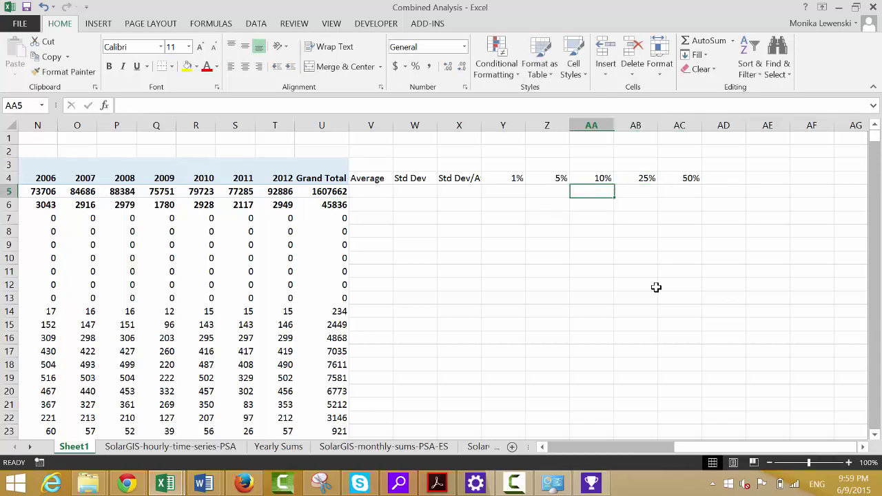
{"action": "key", "text": "Left"}
{"action": "key", "text": "Left"}
{"action": "key", "text": "Down"}
{"action": "key", "text": "Down"}
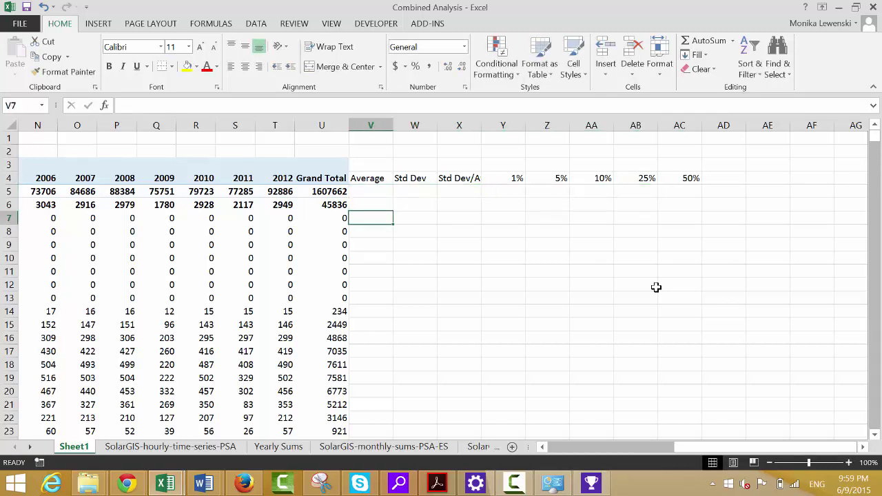
{"action": "type", "text": "=averag"}
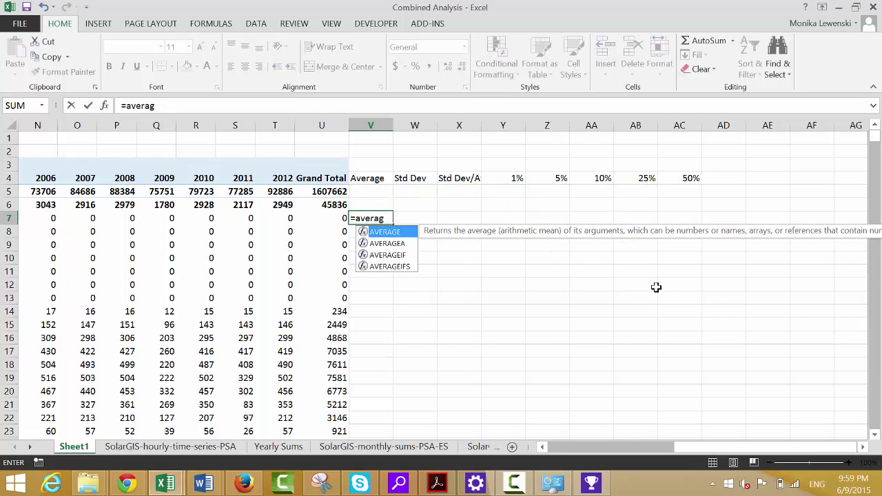
{"action": "type", "text": "e"}
{"action": "key", "text": "Tab"}
{"action": "key", "text": "Left"}
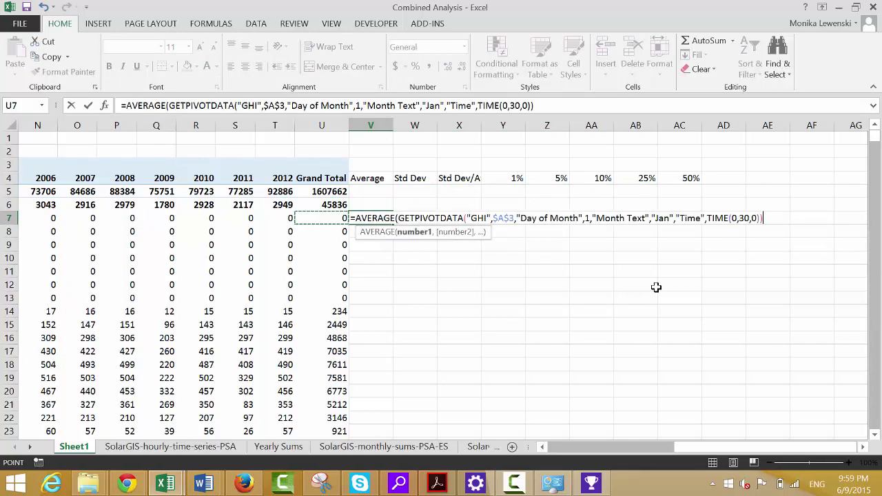
{"action": "key", "text": "Left"}
{"action": "key", "text": "shift+Left"}
{"action": "key", "text": "shift+Left"}
{"action": "key", "text": "shift+Left"}
{"action": "key", "text": "shift+Left"}
{"action": "key", "text": "shift+Left"}
{"action": "key", "text": "shift+Left"}
{"action": "key", "text": "shift+Left"}
{"action": "key", "text": "shift+Left"}
{"action": "key", "text": "shift+Left"}
{"action": "key", "text": "shift+Left"}
{"action": "key", "text": "shift+Left"}
{"action": "key", "text": "shift+Left"}
{"action": "key", "text": "shift+Left"}
{"action": "key", "text": "shift+Left"}
{"action": "key", "text": "shift+Left"}
{"action": "key", "text": "shift+Left"}
{"action": "key", "text": "shift+Left"}
{"action": "key", "text": "shift+Left"}
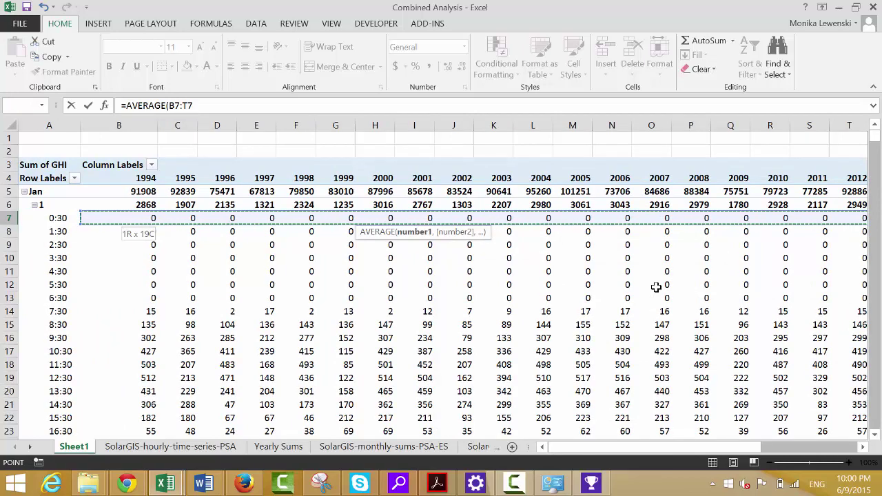
{"action": "key", "text": "shift+Right"}
{"action": "key", "text": "shift+Left"}
{"action": "key", "text": "Return"}
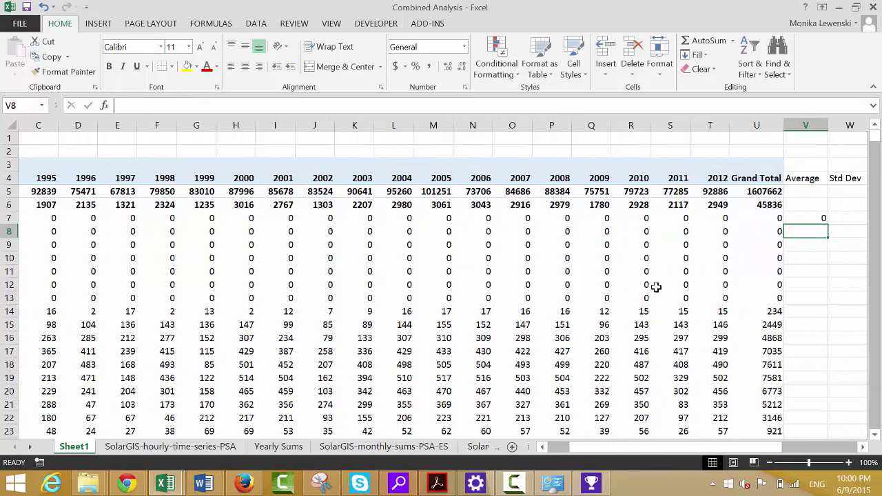
{"action": "key", "text": "Up"}
{"action": "key", "text": "Right"}
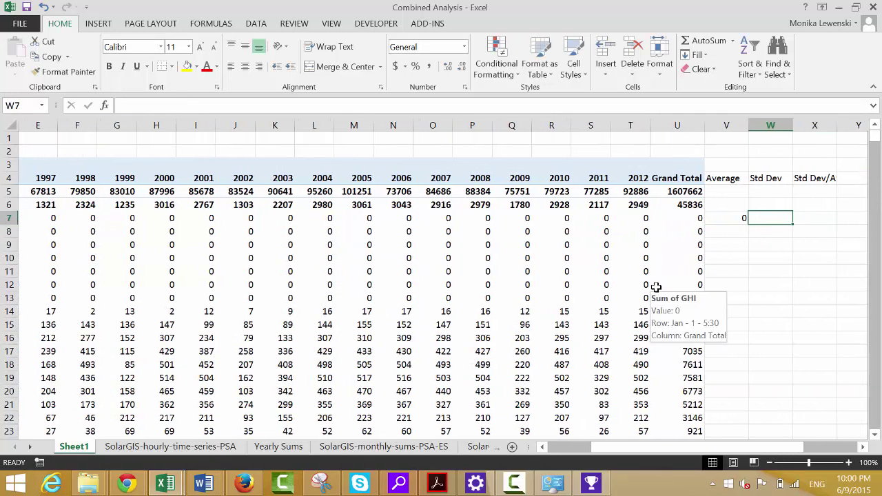
- Calculate the standard deviation of B7:T7 in W7 with STDEV, leaving out the row label and Grand Total
{"action": "type", "text": "=stdev"}
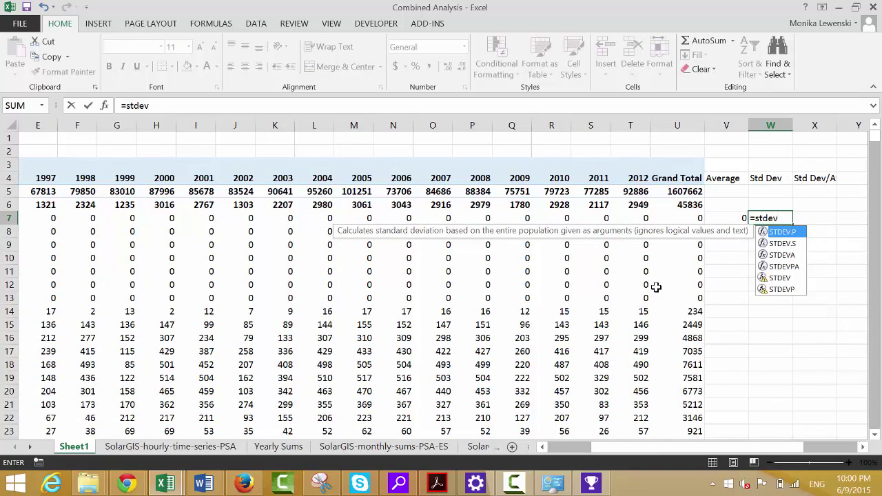
{"action": "key", "text": "Down"}
{"action": "key", "text": "Down"}
{"action": "key", "text": "Down"}
{"action": "key", "text": "Down"}
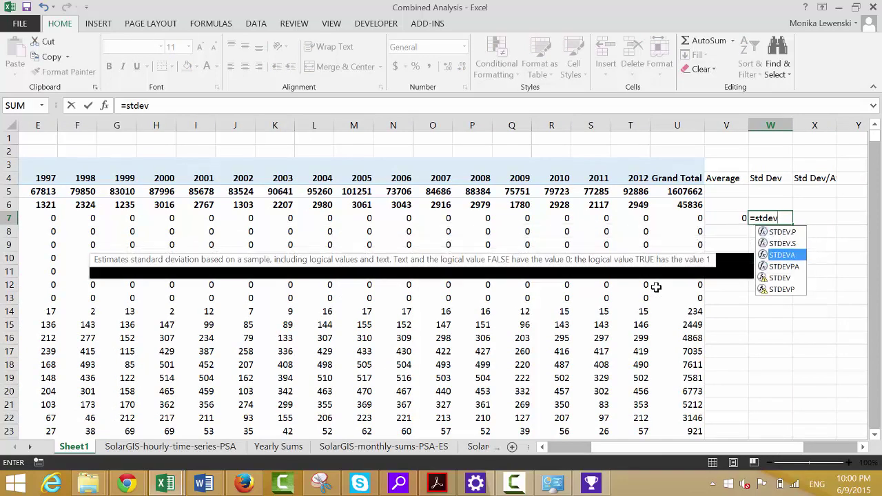
{"action": "key", "text": "Tab"}
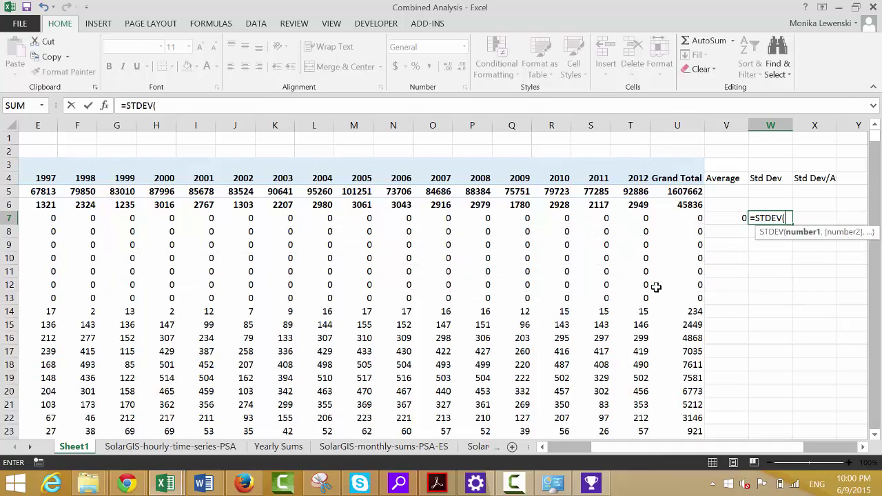
{"action": "key", "text": "Left"}
{"action": "key", "text": "Left"}
{"action": "key", "text": "Left"}
{"action": "key", "text": "ctrl+shift+Left"}
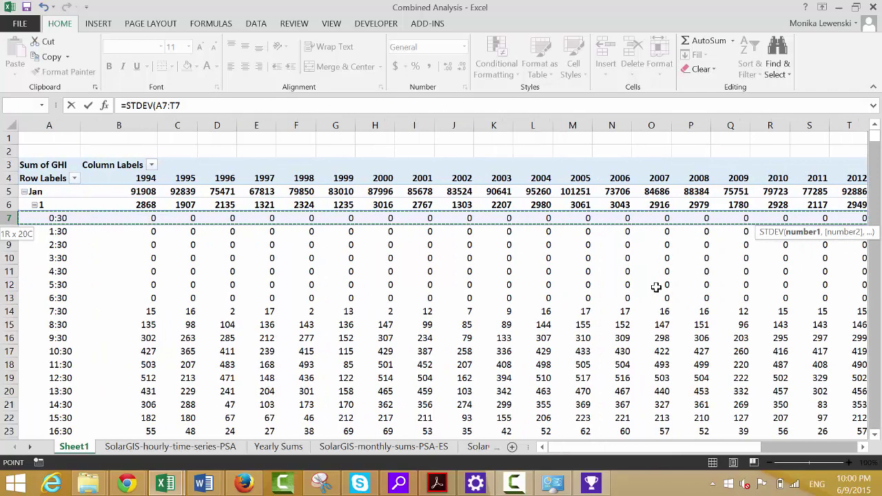
{"action": "key", "text": "shift+Right"}
{"action": "key", "text": "Return"}
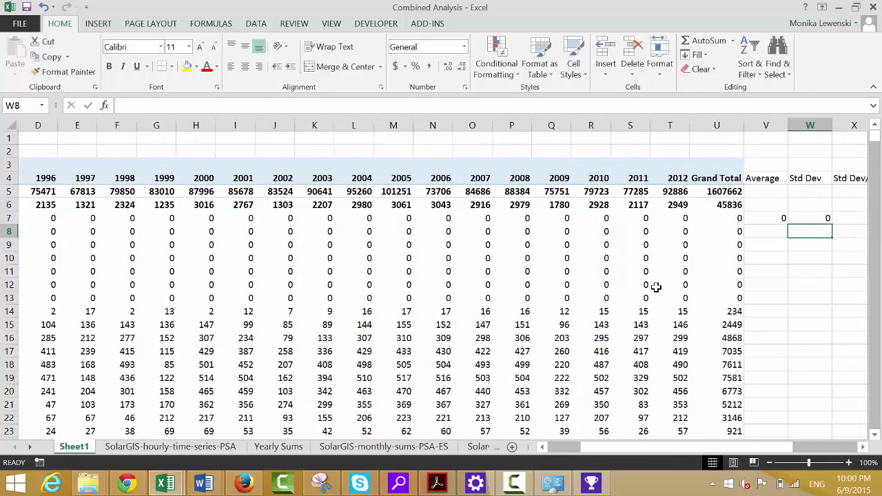
- Enter an IF formula in X7 that divides W7 by V7 when the average in V7 is non-zero
{"action": "key", "text": "Up"}
{"action": "key", "text": "Right"}
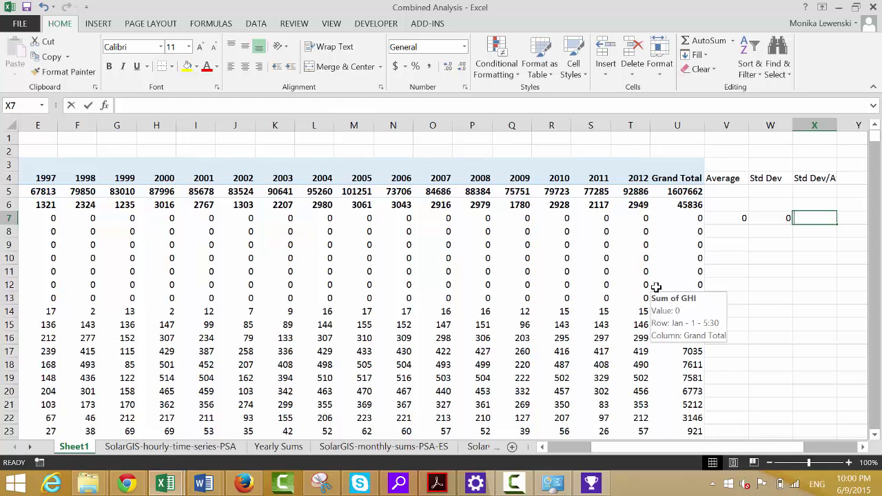
{"action": "type", "text": "=if("}
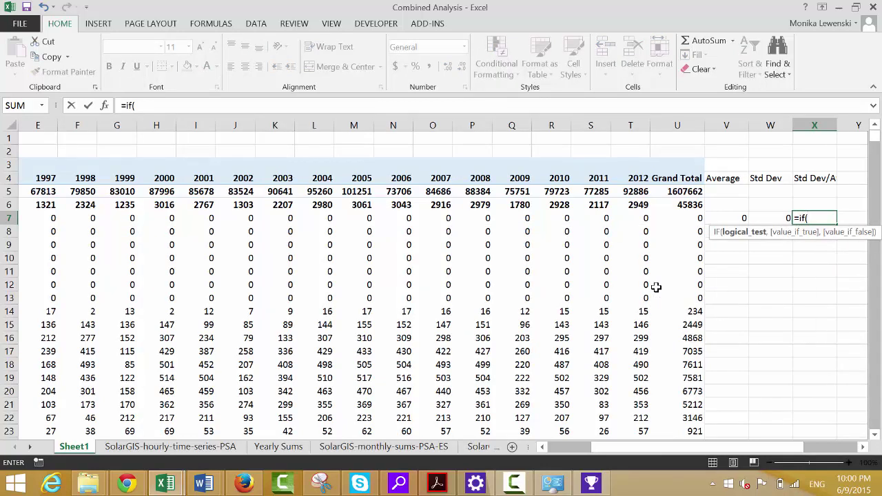
{"action": "key", "text": "Left"}
{"action": "key", "text": "Left"}
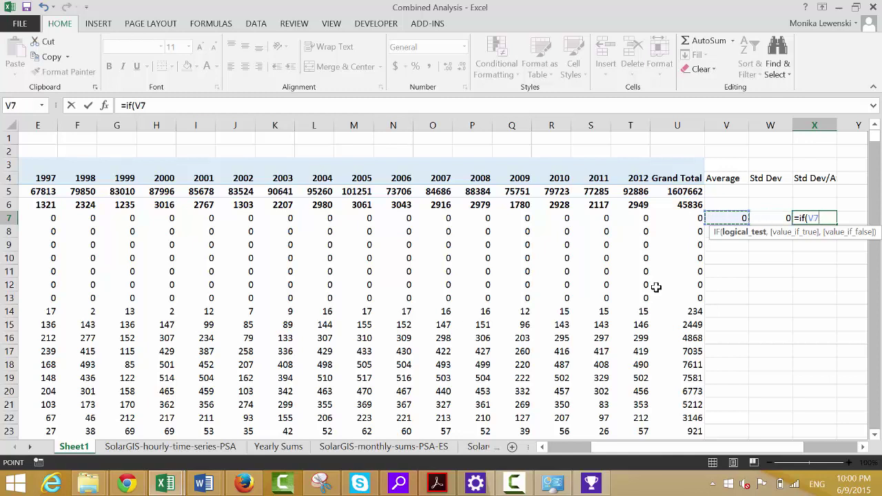
{"action": "type", "text": ","}
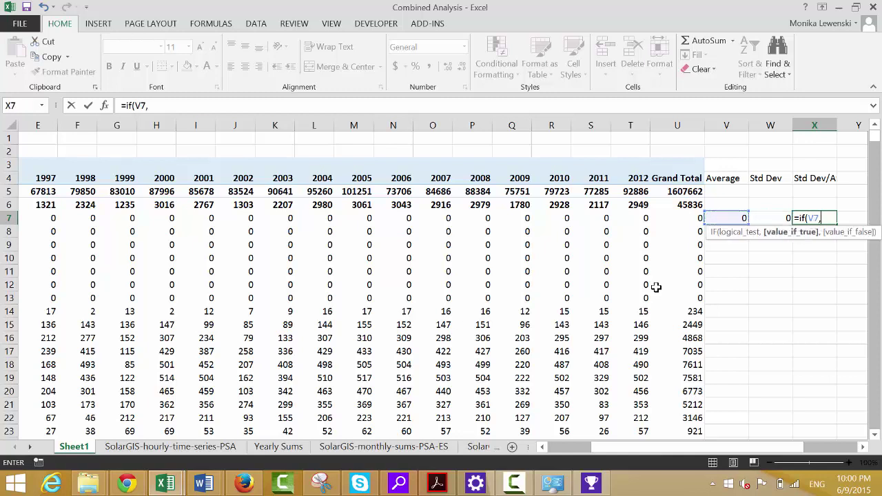
{"action": "key", "text": "Left"}
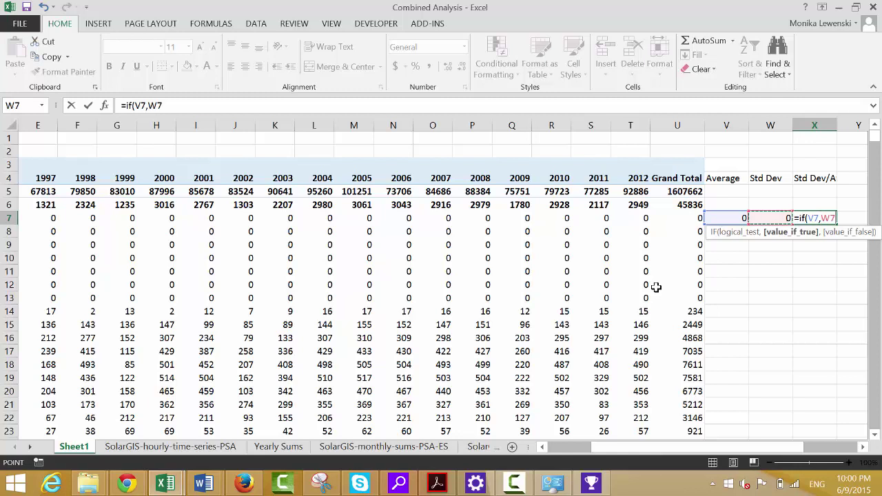
{"action": "type", "text": "/"}
{"action": "key", "text": "Left"}
{"action": "key", "text": "Left"}
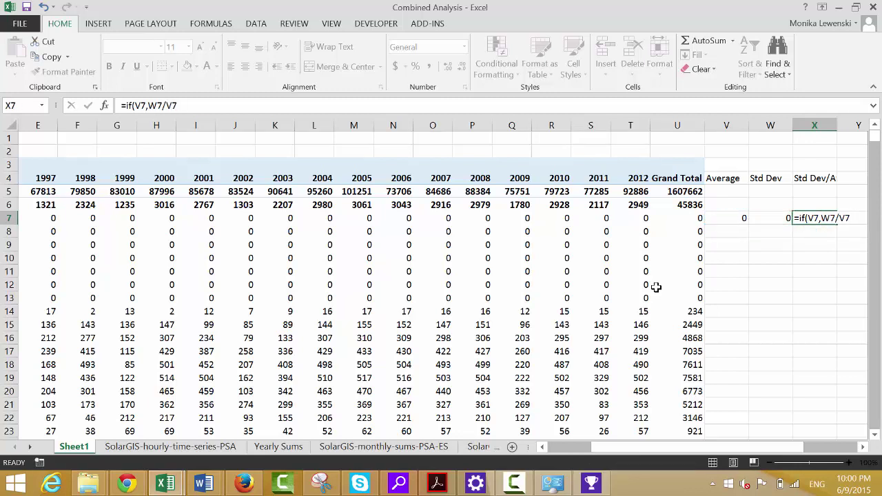
{"action": "key", "text": "Return"}
- Begin a formula in Y7 with IF testing X7 and NORM.INV as the value if true
{"action": "key", "text": "Up"}
{"action": "key", "text": "Right"}
{"action": "key", "text": "Up"}
{"action": "key", "text": "Up"}
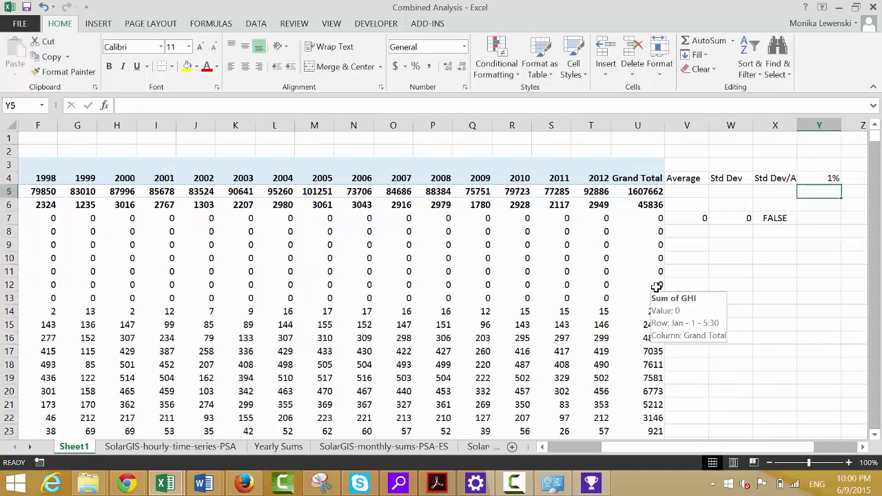
{"action": "key", "text": "Down"}
{"action": "key", "text": "Down"}
{"action": "type", "text": "="}
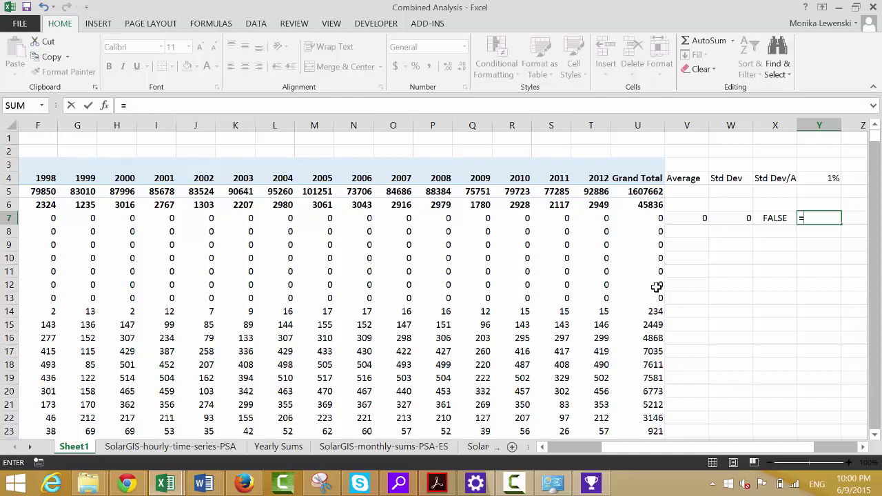
{"action": "type", "text": "if("}
{"action": "key", "text": "Left"}
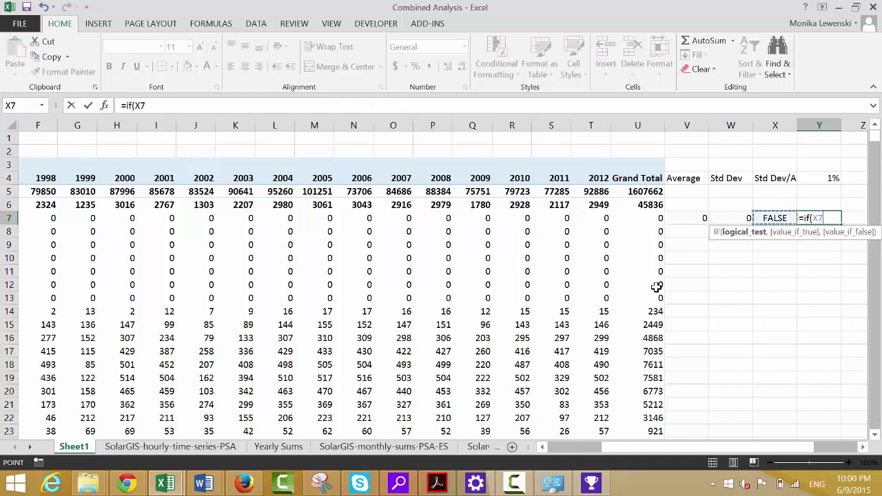
{"action": "type", "text": ","}
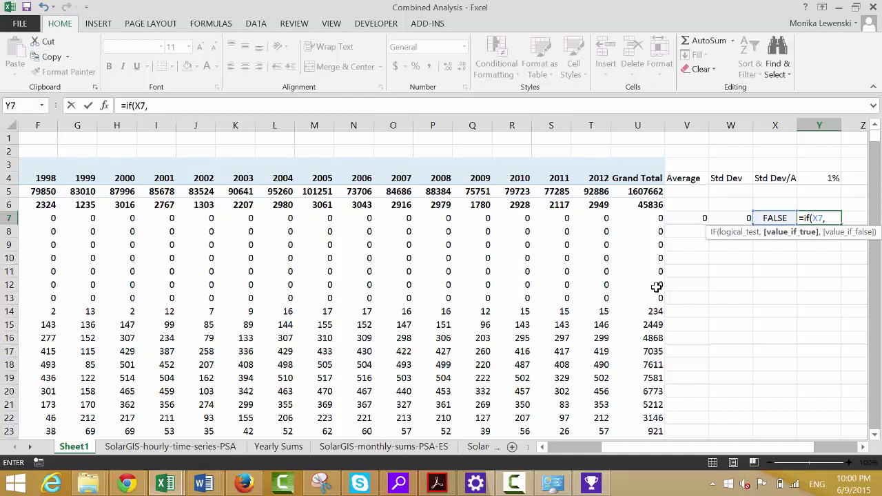
{"action": "type", "text": "nom"}
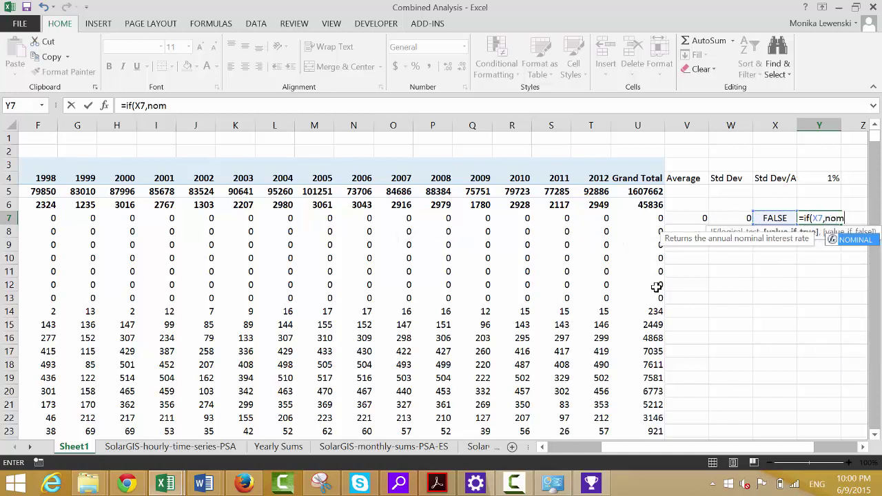
{"action": "key", "text": "BackSpace"}
{"action": "type", "text": "rm"}
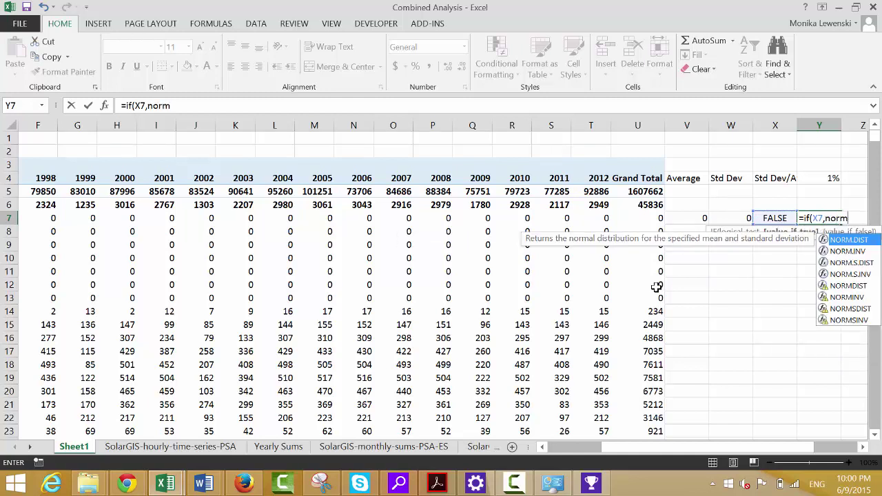
{"action": "key", "text": "Down"}
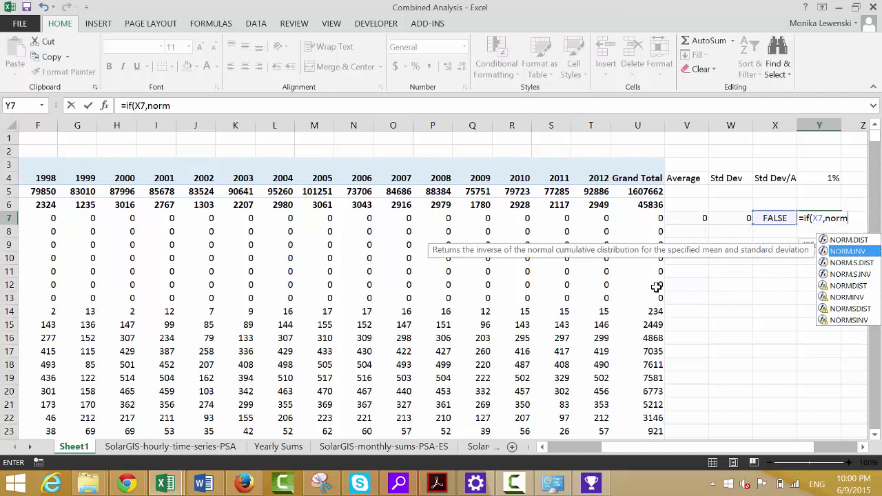
{"action": "key", "text": "Tab"}
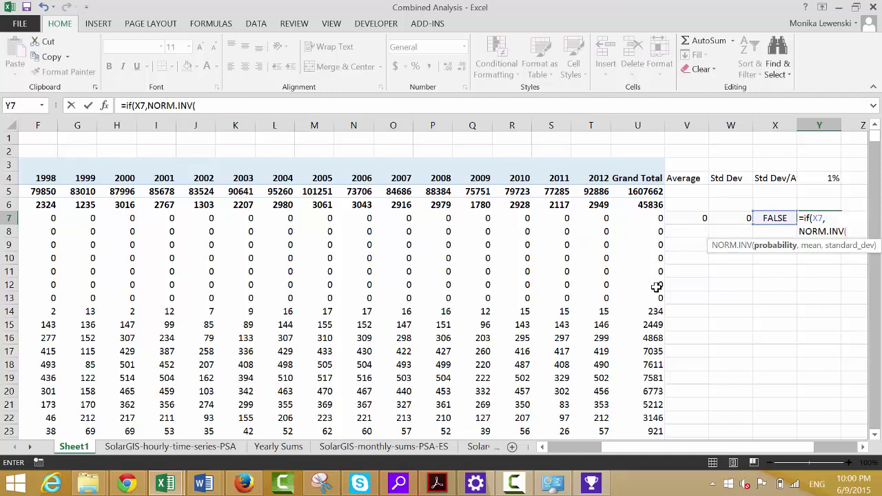
- Set the NORM.INV probability to the row-locked 1% header Y$4 and the mean to the column-locked average $V7
{"action": "key", "text": "Up"}
{"action": "key", "text": "Up"}
{"action": "key", "text": "Up"}
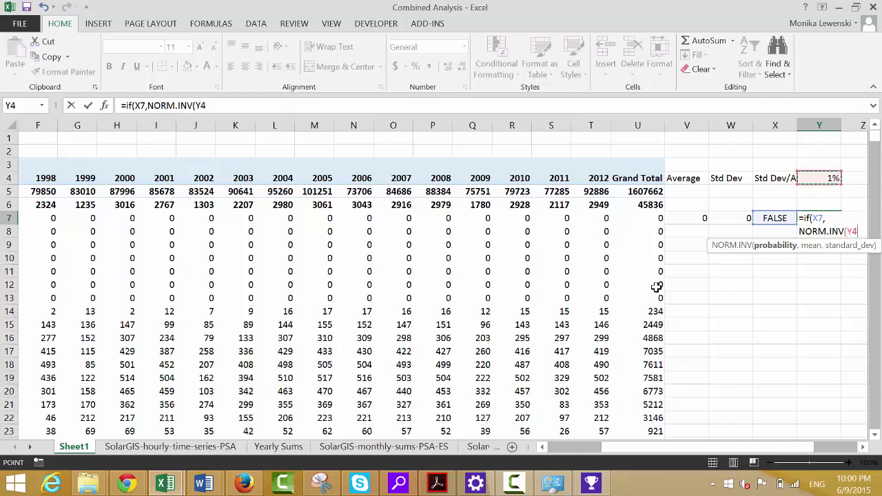
{"action": "key", "text": "F4"}
{"action": "key", "text": "F4"}
{"action": "type", "text": ","}
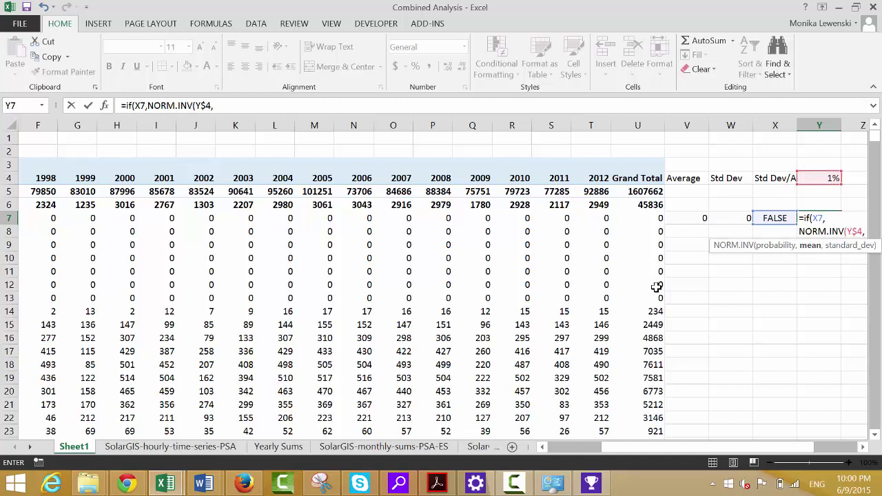
{"action": "key", "text": "Left"}
{"action": "key", "text": "Left"}
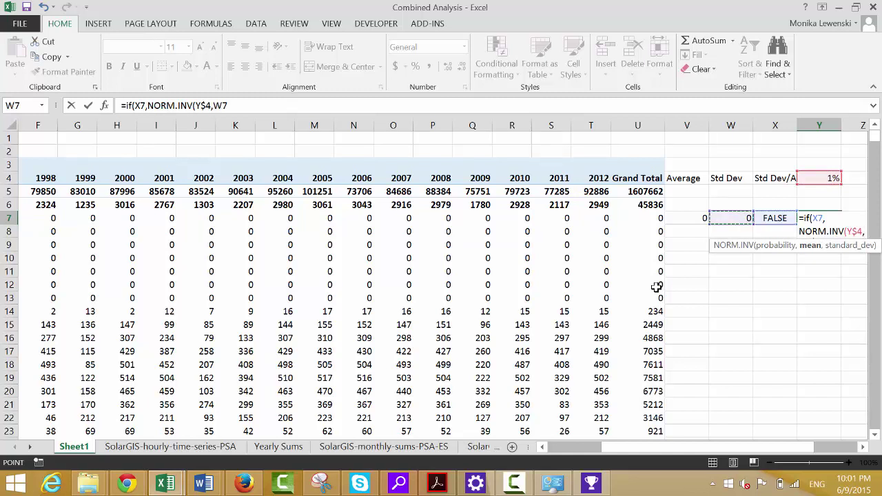
{"action": "key", "text": "Left"}
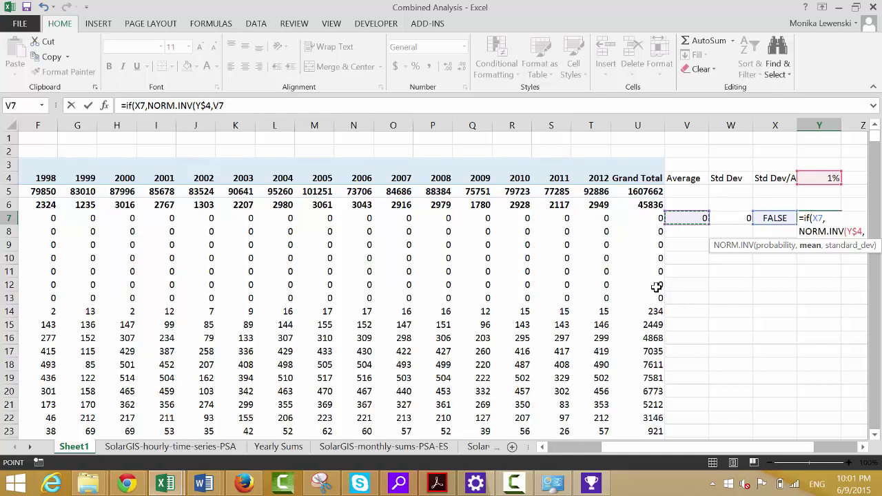
{"action": "key", "text": "F4"}
{"action": "key", "text": "F4"}
{"action": "key", "text": "F4"}
{"action": "type", "text": ","}
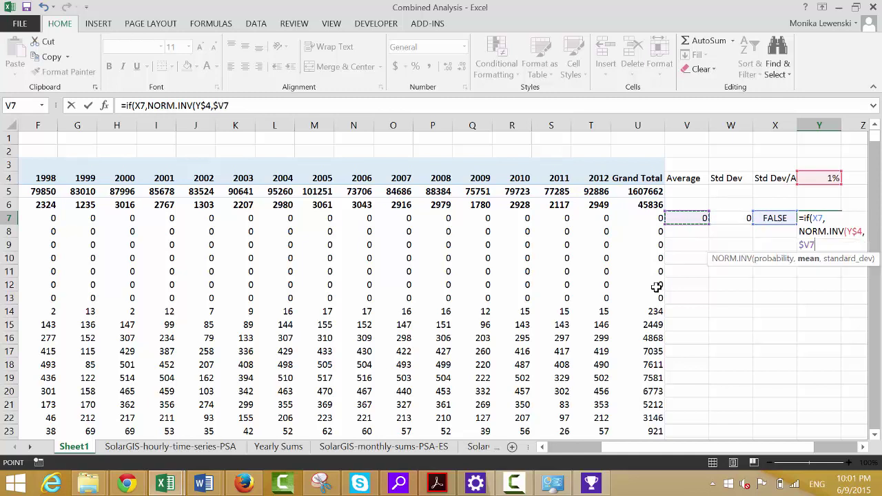
- Set the NORM.INV standard deviation to the column-locked $W7 and try to enter the Y7 formula
{"action": "key", "text": "Left"}
{"action": "key", "text": "Left"}
{"action": "key", "text": "F4"}
{"action": "key", "text": "F4"}
{"action": "key", "text": "F4"}
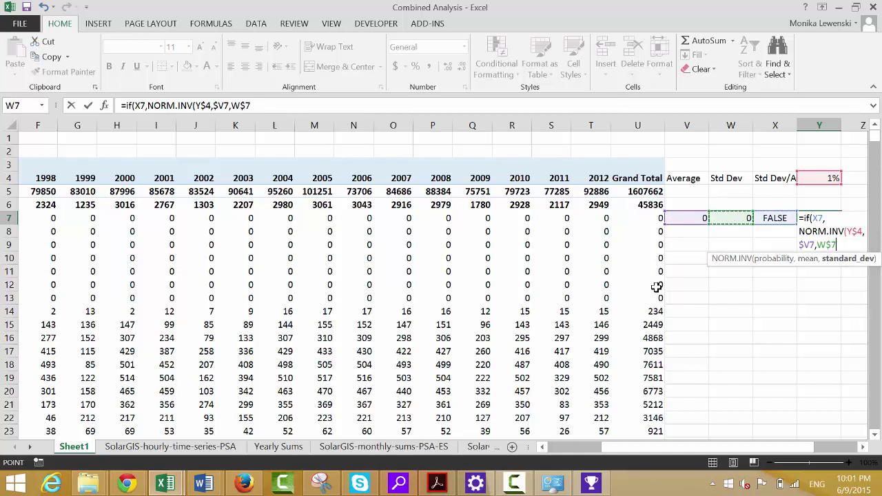
{"action": "key", "text": "Return"}
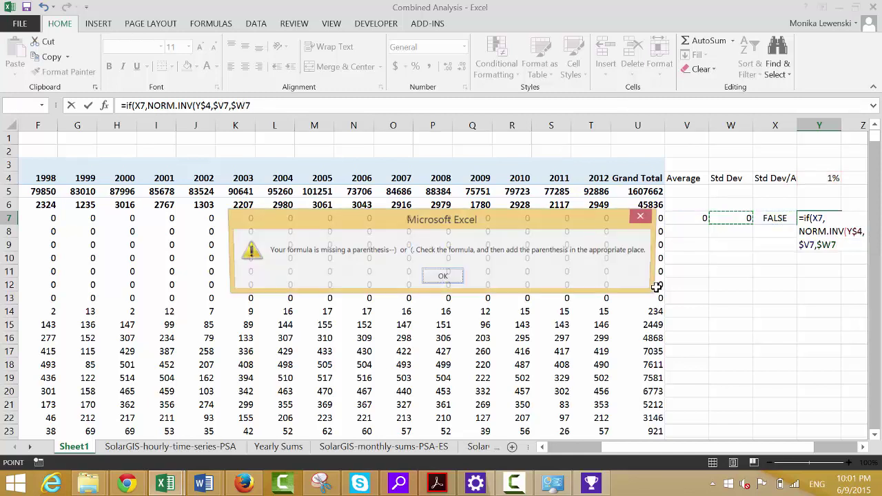
{"action": "key", "text": "Return"}
{"action": "key", "text": "Return"}
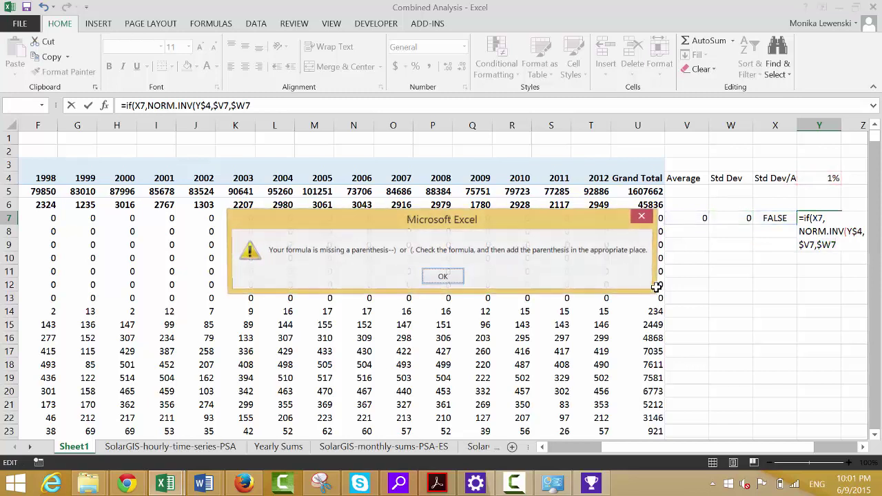
{"action": "key", "text": "Return"}
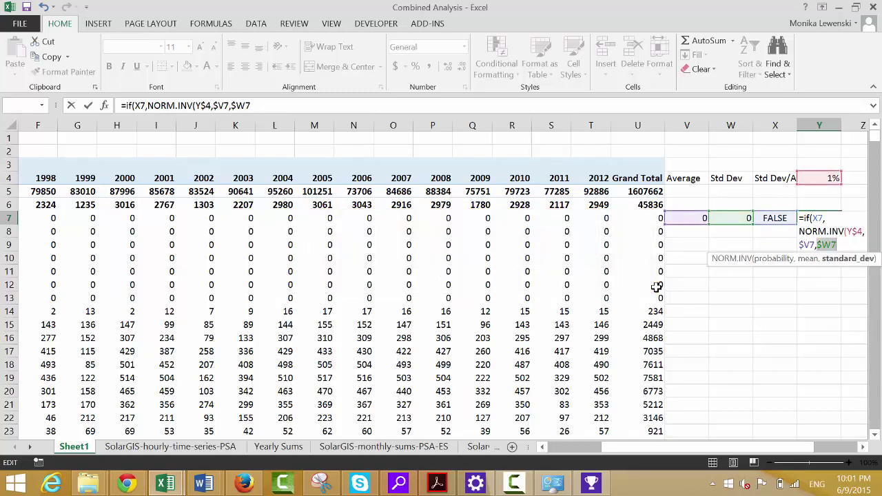
- Add 0 and a closing parenthesis after $W7 in the Y7 formula and try to enter it
{"action": "key", "text": "Right"}
{"action": "type", "text": "0"}
{"action": "key", "text": "Return"}
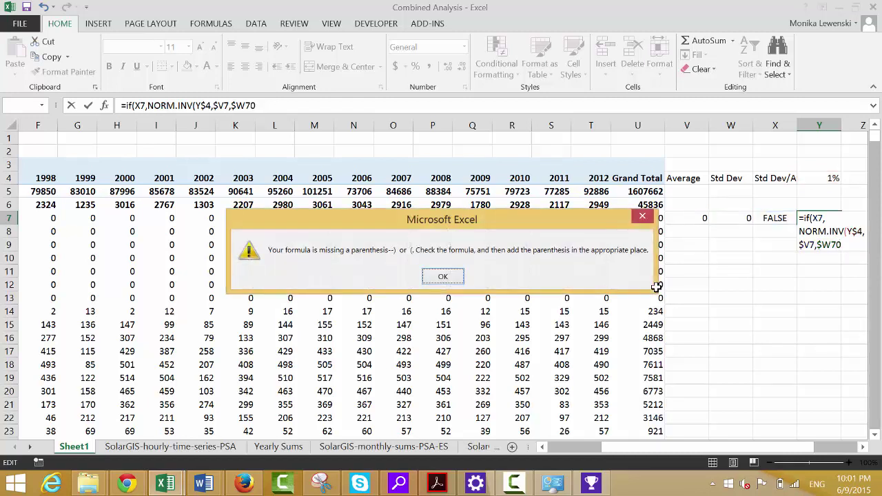
{"action": "key", "text": "Return"}
{"action": "key", "text": "Right"}
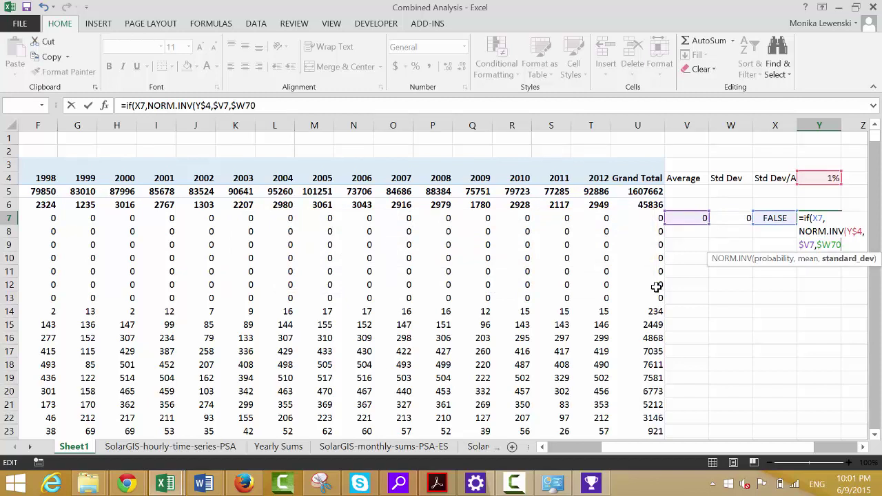
{"action": "type", "text": ")"}
{"action": "key", "text": "Return"}
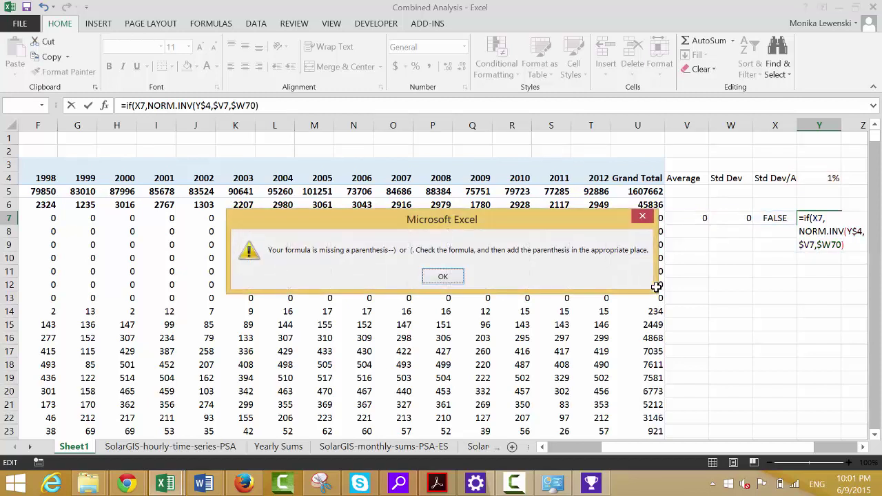
{"action": "key", "text": "Return"}
{"action": "key", "text": "Right"}
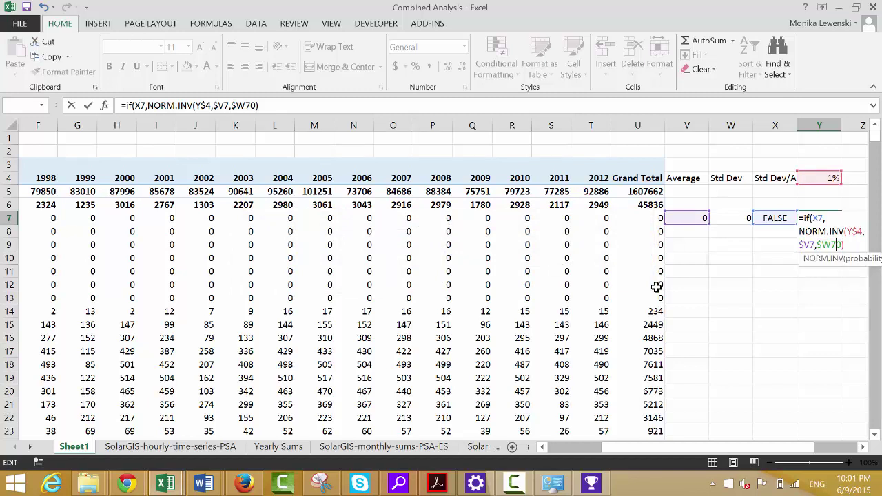
- Examine the IF and NORM.INV arguments and parentheses in the Y7 formula
{"action": "key", "text": "Left"}
{"action": "key", "text": "Left"}
{"action": "key", "text": "Left"}
{"action": "key", "text": "Left"}
{"action": "key", "text": "Left"}
{"action": "key", "text": "Left"}
{"action": "key", "text": "Left"}
{"action": "key", "text": "Left"}
{"action": "key", "text": "Left"}
{"action": "key", "text": "Left"}
{"action": "key", "text": "Left"}
{"action": "key", "text": "Left"}
{"action": "key", "text": "Left"}
{"action": "key", "text": "Left"}
{"action": "key", "text": "Left"}
{"action": "key", "text": "Left"}
{"action": "key", "text": "Left"}
{"action": "key", "text": "Left"}
{"action": "key", "text": "Left"}
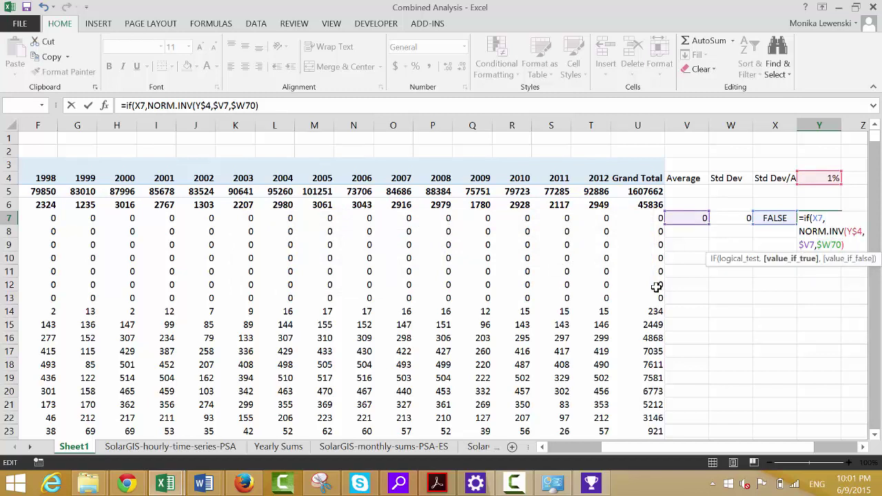
{"action": "key", "text": "Right"}
{"action": "key", "text": "Right"}
{"action": "key", "text": "Right"}
{"action": "key", "text": "Right"}
{"action": "key", "text": "Right"}
{"action": "key", "text": "Right"}
{"action": "key", "text": "Right"}
{"action": "key", "text": "Right"}
{"action": "key", "text": "Right"}
{"action": "key", "text": "Right"}
{"action": "key", "text": "Right"}
{"action": "key", "text": "Right"}
{"action": "key", "text": "Right"}
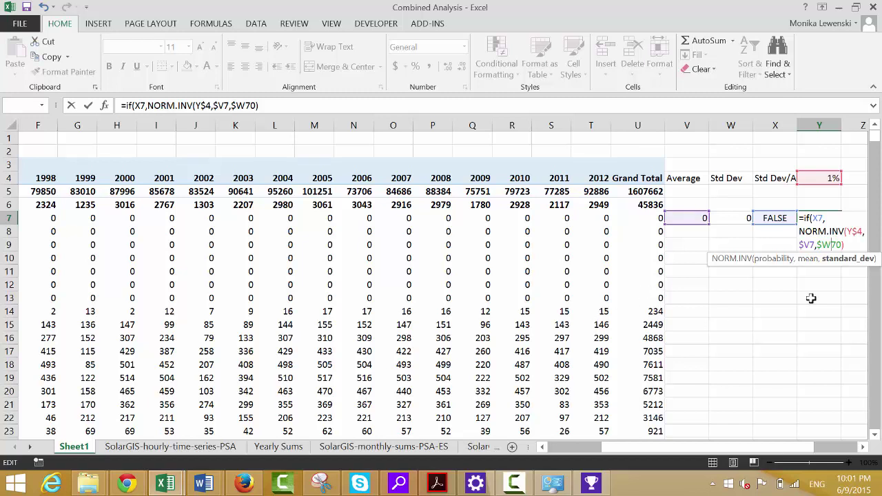
{"action": "left_click", "coordinate": [503, 491]}
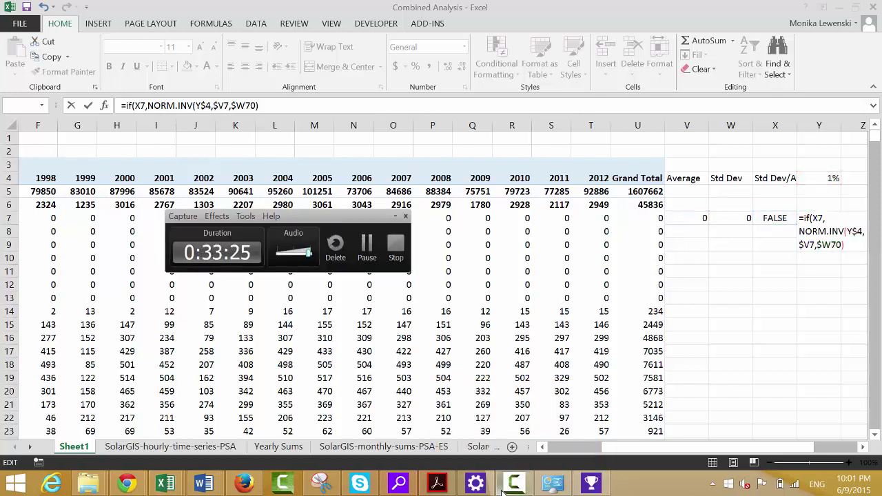
- Fill the average, standard deviation, ratio and NORM.INV formulas in V7:Y7 down all hourly rows of the table
{"action": "left_click", "coordinate": [365, 248]}
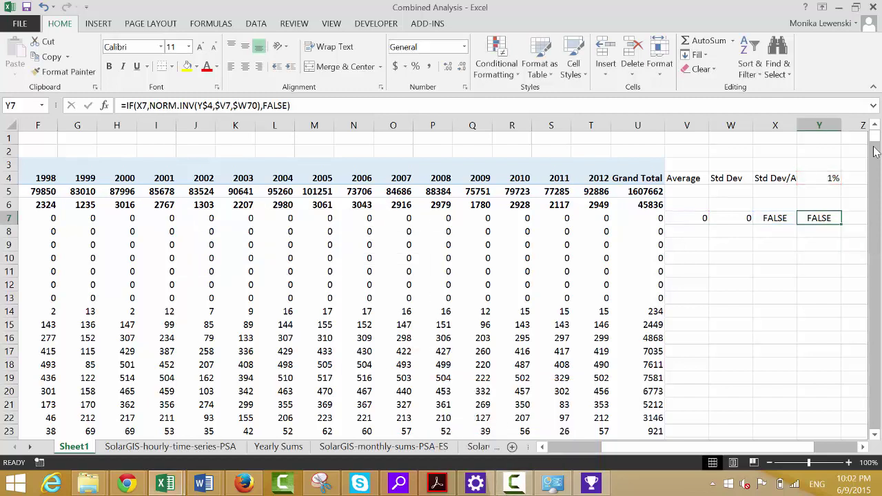
{"action": "left_click", "coordinate": [710, 220]}
{"action": "left_click", "coordinate": [704, 220]}
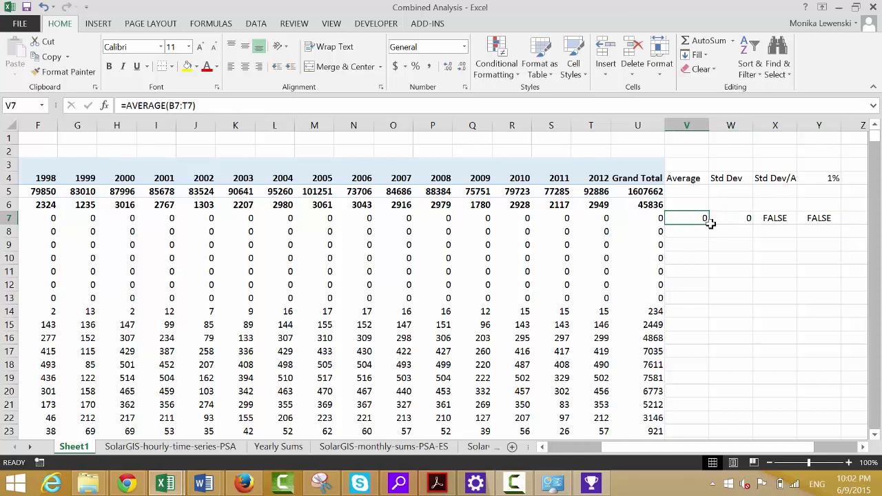
{"action": "key", "text": "shift+Right"}
{"action": "key", "text": "shift+Right"}
{"action": "key", "text": "shift+Right"}
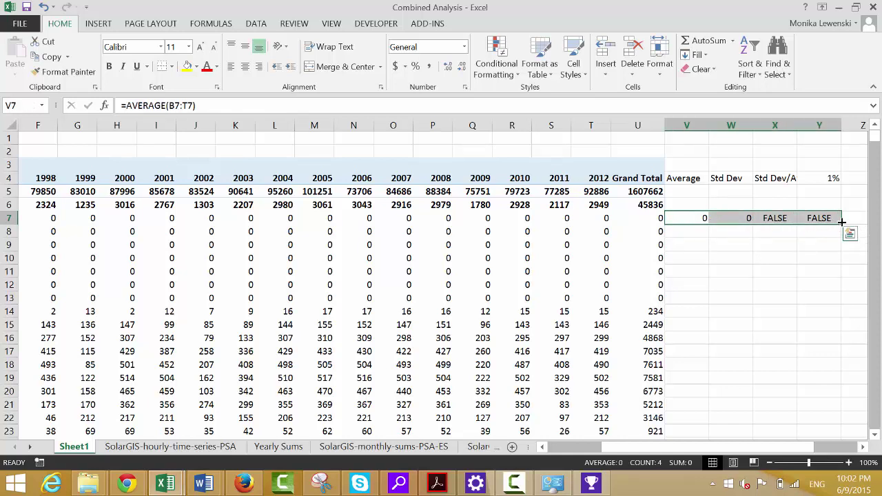
{"action": "double_click", "coordinate": [842, 223]}
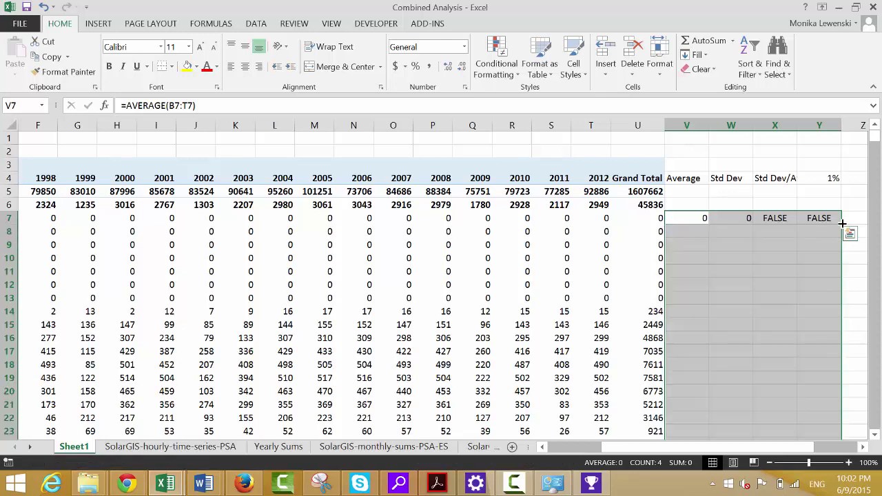
- Copy the 1% NORM.INV formulas in Y7:Y9167 across to the 5%, 10% and 25% columns Z:AB
{"action": "key", "text": "Right"}
{"action": "key", "text": "Right"}
{"action": "key", "text": "Right"}
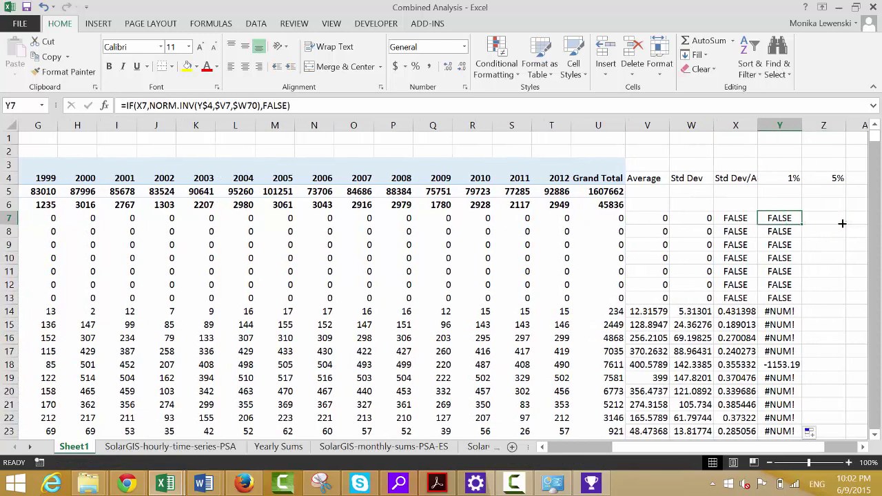
{"action": "key", "text": "shift+Down"}
{"action": "key", "text": "shift+Down"}
{"action": "key", "text": "shift+Down"}
{"action": "key", "text": "shift+Down"}
{"action": "key", "text": "shift+Down"}
{"action": "key", "text": "shift+Down"}
{"action": "key", "text": "shift+Down"}
{"action": "key", "text": "shift+Down"}
{"action": "key", "text": "shift+Down"}
{"action": "key", "text": "shift+Down"}
{"action": "key", "text": "shift+Down"}
{"action": "key", "text": "shift+Down"}
{"action": "key", "text": "shift+Down"}
{"action": "key", "text": "shift+Down"}
{"action": "key", "text": "shift+Down"}
{"action": "key", "text": "shift+Down"}
{"action": "key", "text": "shift+Down"}
{"action": "key", "text": "shift+Down"}
{"action": "key", "text": "shift+Down"}
{"action": "key", "text": "shift+Down"}
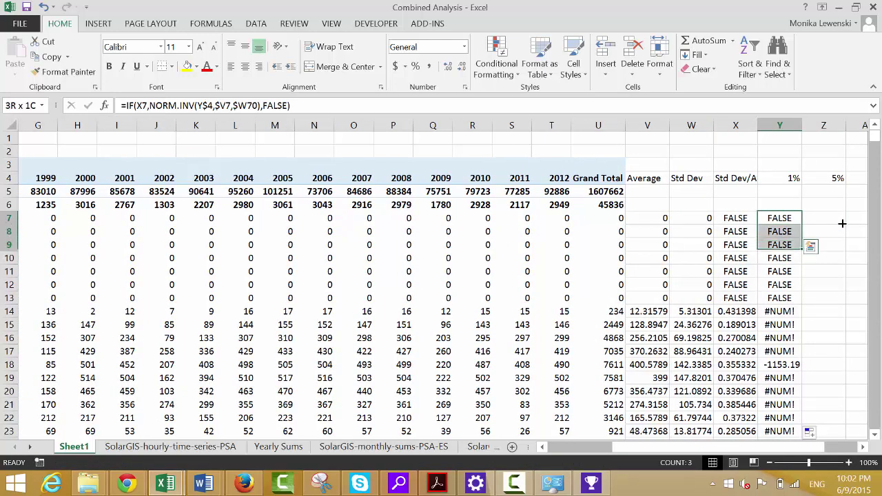
{"action": "key", "text": "ctrl+shift+Down"}
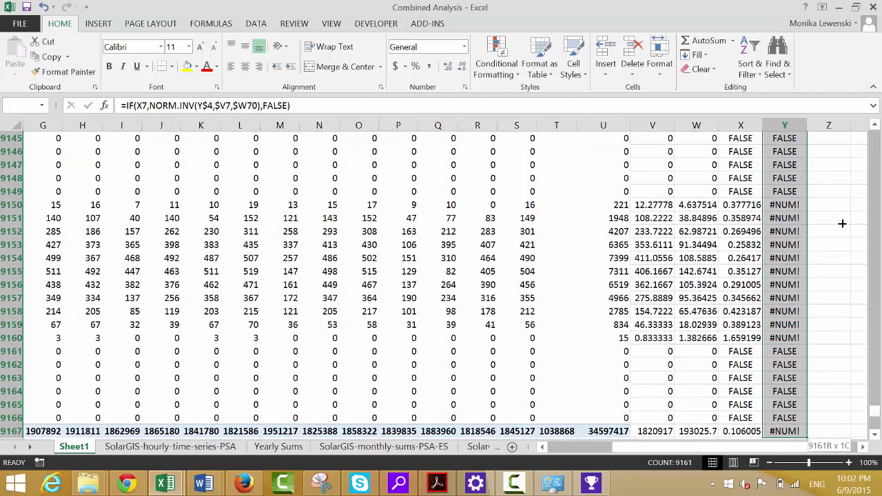
{"action": "key", "text": "shift+Right"}
{"action": "key", "text": "shift+Right"}
{"action": "key", "text": "shift+Right"}
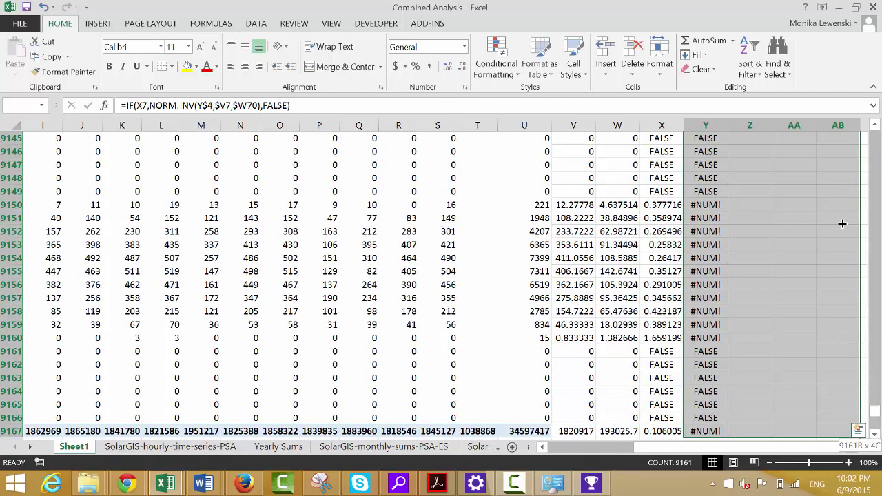
{"action": "key", "text": "ctrl+r"}
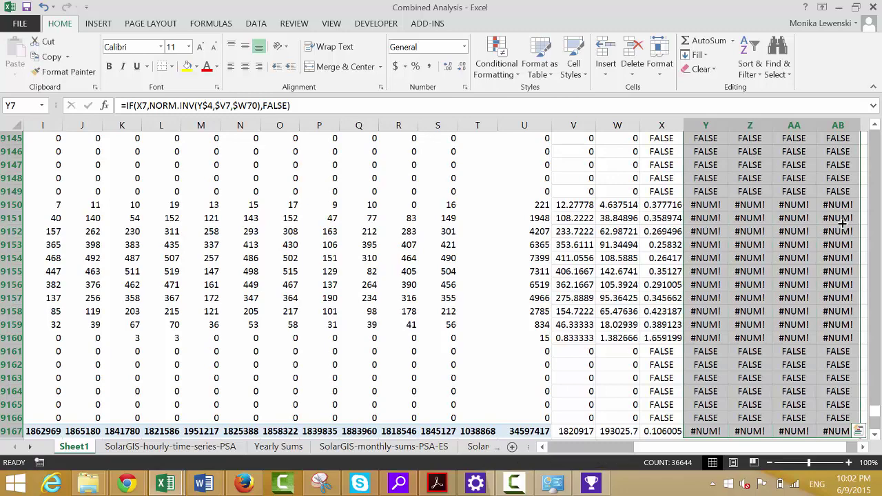
- Examine the cell references of the Y14 NORM.INV formula and compare them with the standard deviation in W14
{"action": "key", "text": "Up"}
{"action": "key", "text": "Up"}
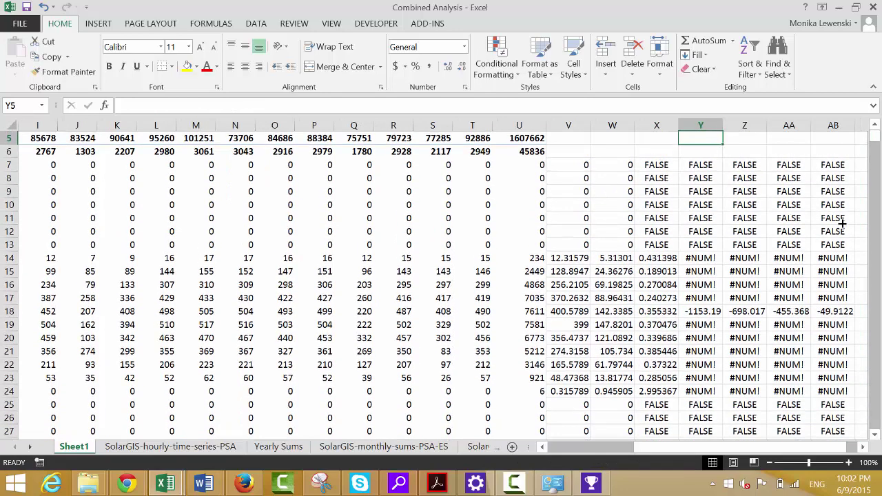
{"action": "key", "text": "Up"}
{"action": "key", "text": "Down"}
{"action": "key", "text": "Down"}
{"action": "key", "text": "Down"}
{"action": "key", "text": "Down"}
{"action": "key", "text": "Down"}
{"action": "key", "text": "Down"}
{"action": "key", "text": "Down"}
{"action": "key", "text": "Down"}
{"action": "key", "text": "Down"}
{"action": "key", "text": "Down"}
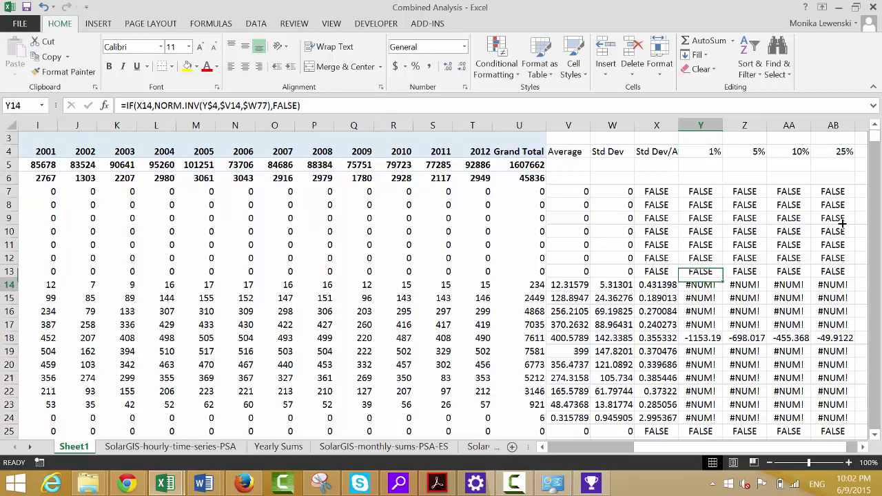
{"action": "key", "text": "Left"}
{"action": "key", "text": "Left"}
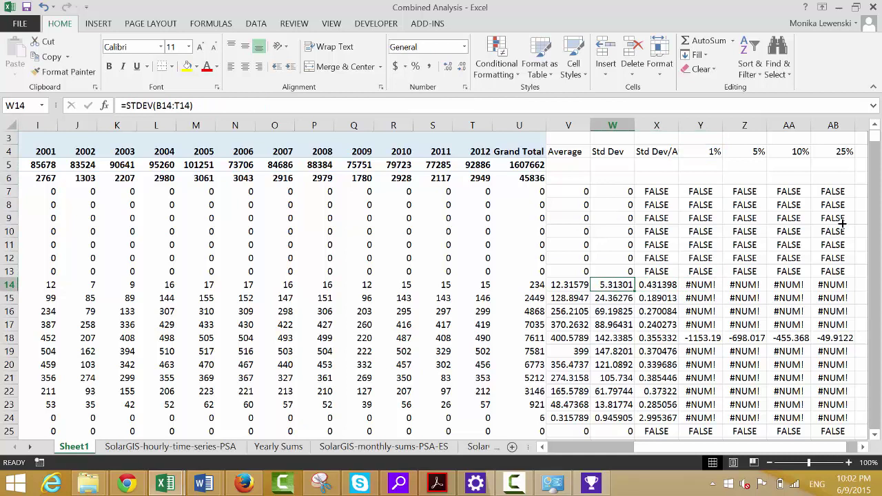
{"action": "key", "text": "Right"}
{"action": "key", "text": "Right"}
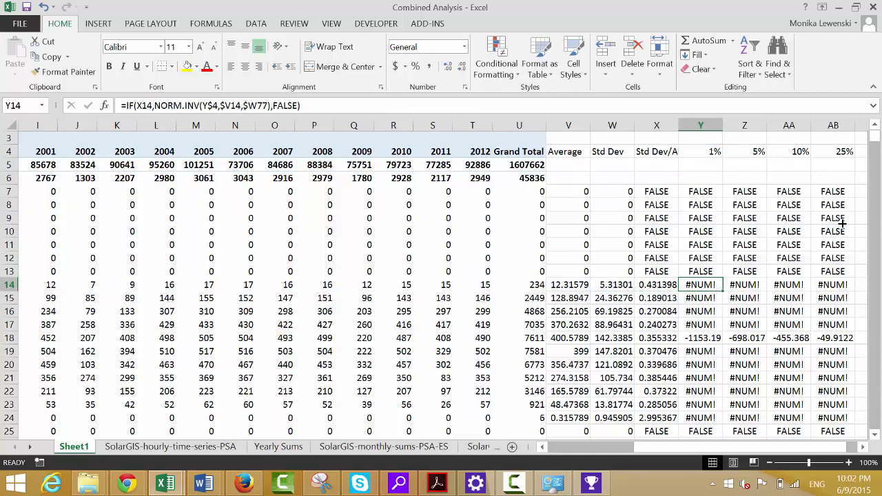
{"action": "key", "text": "F2"}
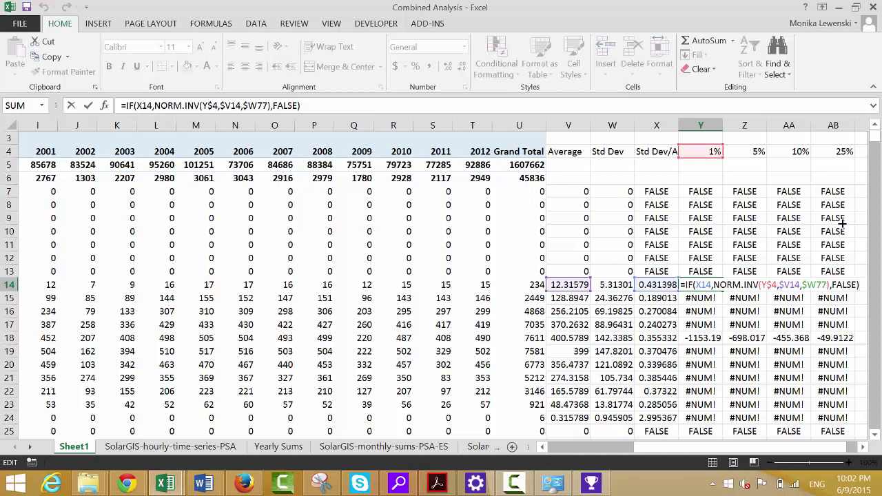
{"action": "key", "text": "Escape"}
- Replace the standard deviation argument in the Y7 NORM.INV formula with the column-locked reference $W7
{"action": "key", "text": "Up"}
{"action": "key", "text": "Up"}
{"action": "key", "text": "Up"}
{"action": "key", "text": "Up"}
{"action": "key", "text": "Up"}
{"action": "key", "text": "Up"}
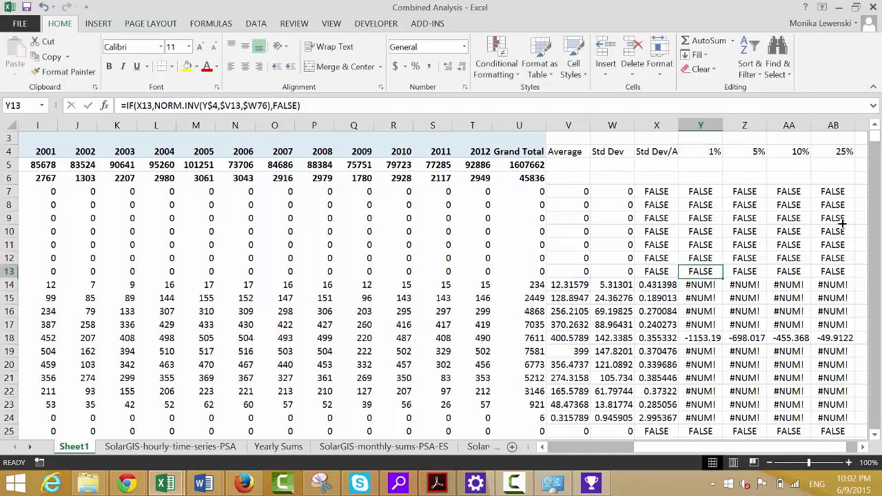
{"action": "key", "text": "Up"}
{"action": "key", "text": "F2"}
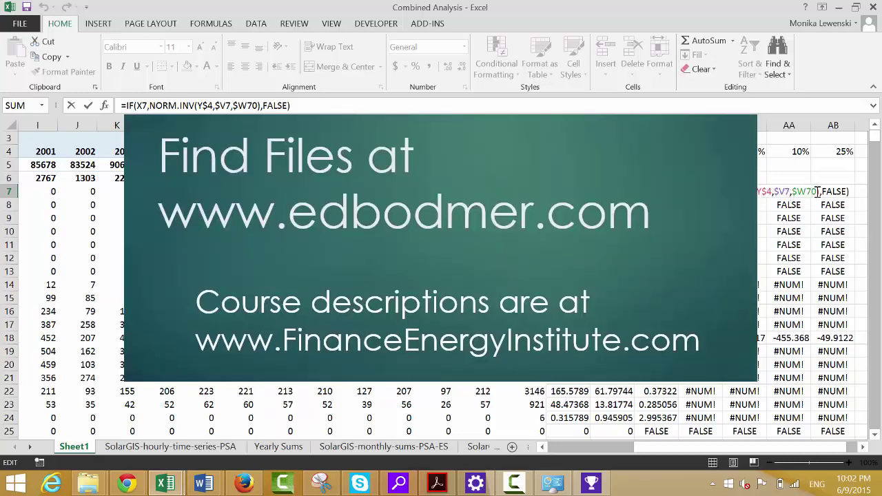
{"action": "left_click", "coordinate": [818, 192]}
{"action": "key", "text": "BackSpace"}
{"action": "key", "text": "BackSpace"}
{"action": "key", "text": "BackSpace"}
{"action": "key", "text": "BackSpace"}
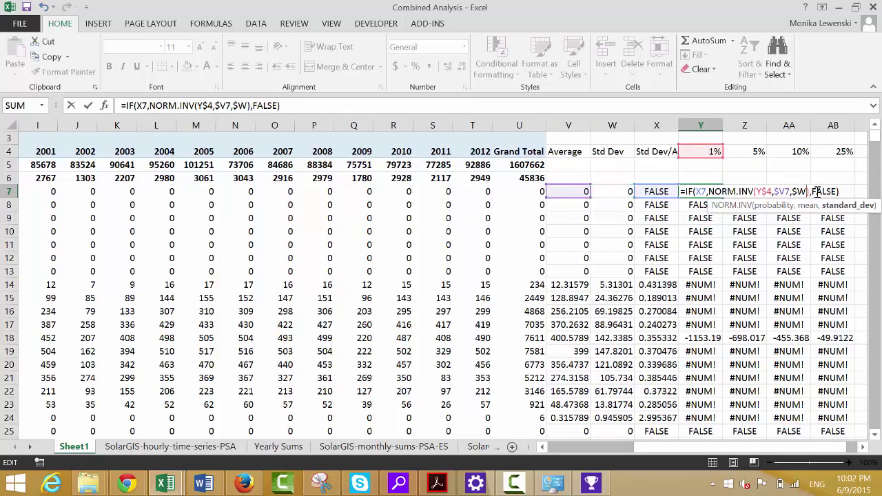
{"action": "left_click", "coordinate": [626, 193]}
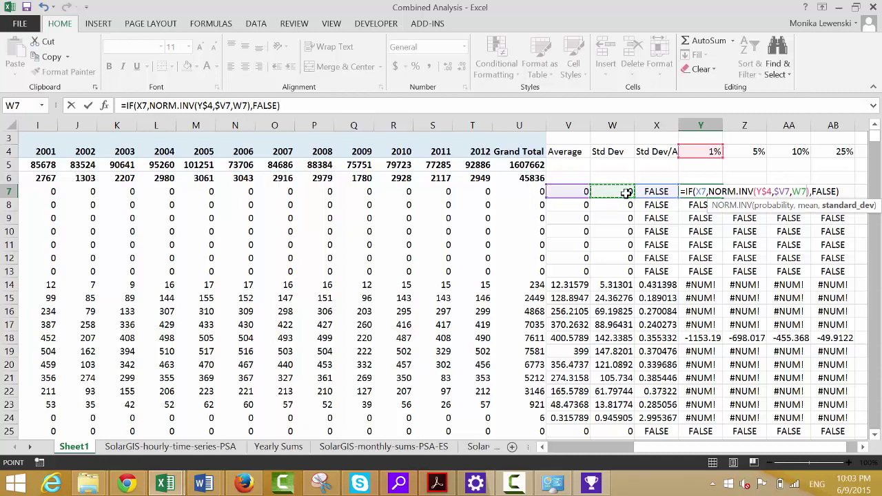
{"action": "key", "text": "F4"}
{"action": "key", "text": "F4"}
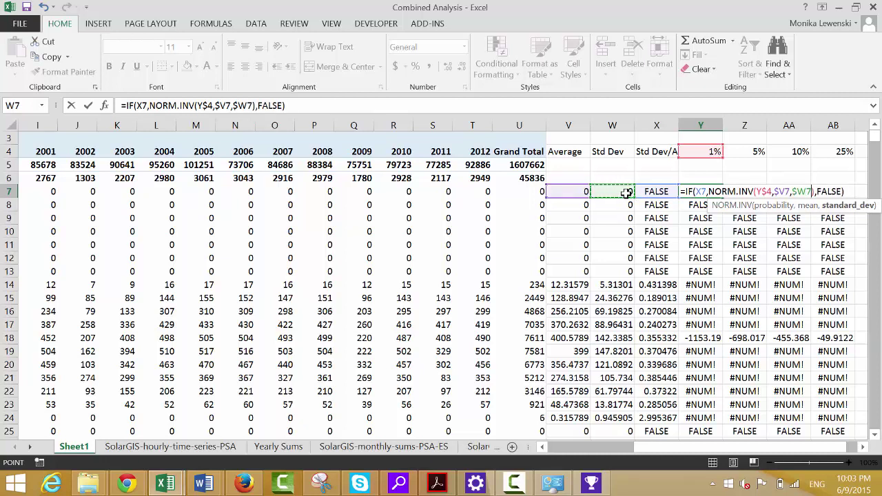
{"action": "key", "text": "Return"}
- Copy the corrected Y7 formula across to column AB and down through row 9167
{"action": "key", "text": "Up"}
{"action": "key", "text": "shift+Right"}
{"action": "key", "text": "shift+Right"}
{"action": "key", "text": "shift+Right"}
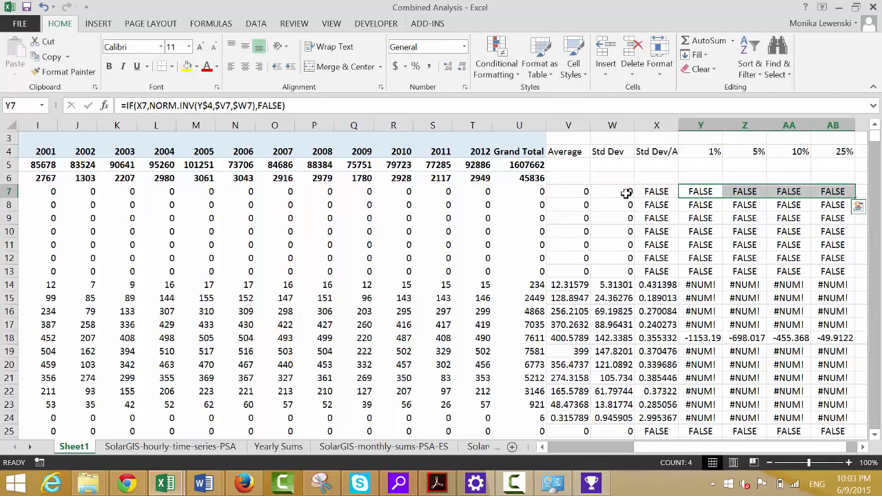
{"action": "key", "text": "ctrl+shift+Down"}
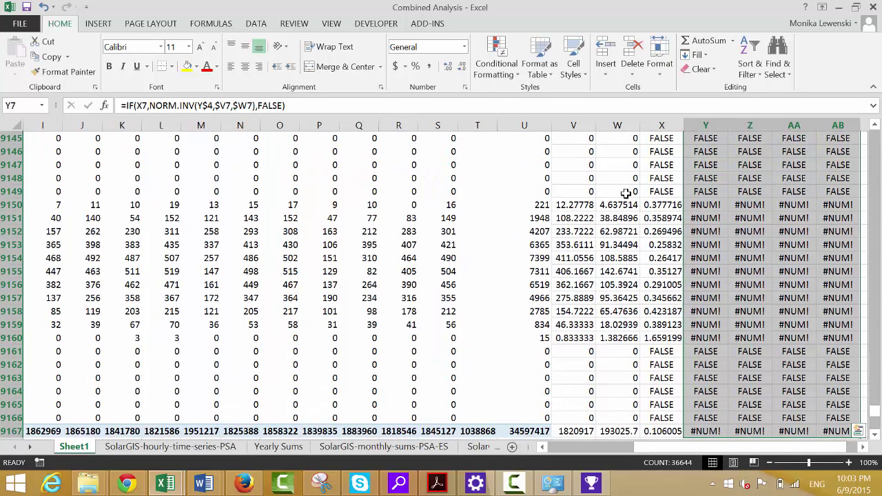
{"action": "key", "text": "ctrl+d"}
- Examine the NORM.INV percentile values down column Y, including the daily subtotal in row 31
{"action": "key", "text": "Up"}
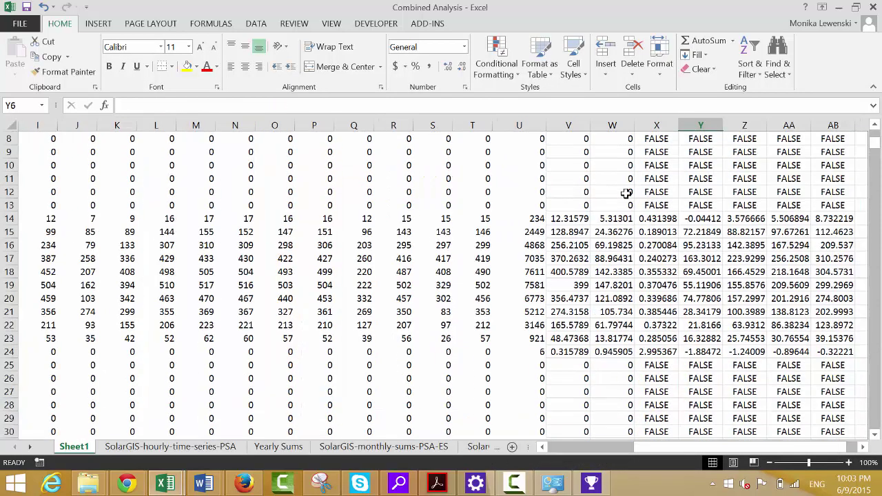
{"action": "scroll", "coordinate": [625, 193], "scroll_direction": "up", "scroll_amount": 1}
{"action": "key", "text": "Down"}
{"action": "key", "text": "Down"}
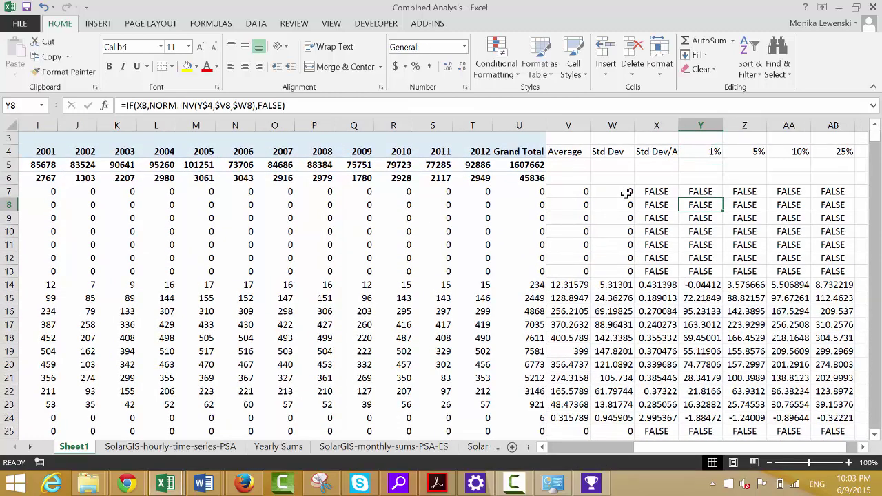
{"action": "key", "text": "Down"}
{"action": "key", "text": "Down"}
{"action": "key", "text": "Down"}
{"action": "key", "text": "Down"}
{"action": "key", "text": "Down"}
{"action": "key", "text": "Down"}
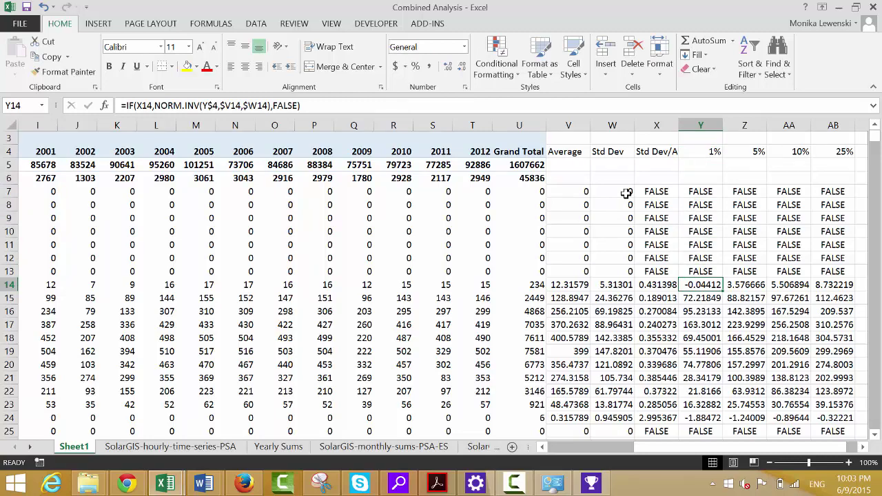
{"action": "key", "text": "Down"}
{"action": "key", "text": "Down"}
{"action": "key", "text": "Down"}
{"action": "key", "text": "Down"}
{"action": "key", "text": "Down"}
{"action": "key", "text": "Down"}
{"action": "key", "text": "Down"}
{"action": "key", "text": "Down"}
{"action": "key", "text": "Down"}
{"action": "key", "text": "Down"}
{"action": "key", "text": "Down"}
{"action": "key", "text": "Down"}
{"action": "key", "text": "Down"}
{"action": "key", "text": "Down"}
{"action": "key", "text": "Down"}
{"action": "key", "text": "Down"}
{"action": "key", "text": "Down"}
{"action": "key", "text": "Down"}
{"action": "key", "text": "Down"}
{"action": "key", "text": "Down"}
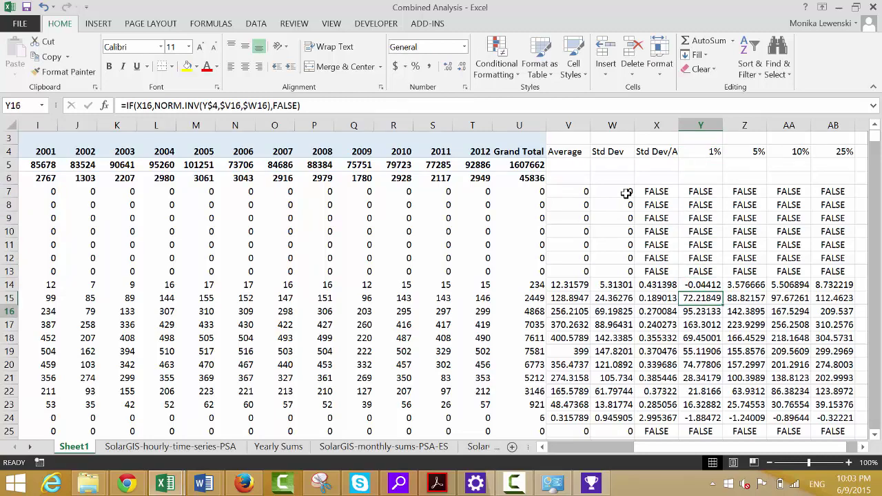
{"action": "key", "text": "Up"}
{"action": "key", "text": "Up"}
{"action": "key", "text": "Up"}
{"action": "key", "text": "Up"}
{"action": "key", "text": "Up"}
{"action": "key", "text": "Up"}
{"action": "key", "text": "Up"}
{"action": "key", "text": "Up"}
{"action": "key", "text": "Up"}
{"action": "key", "text": "Up"}
{"action": "key", "text": "Up"}
{"action": "key", "text": "Up"}
{"action": "key", "text": "Up"}
{"action": "key", "text": "Up"}
{"action": "key", "text": "Up"}
{"action": "key", "text": "Up"}
{"action": "key", "text": "Up"}
{"action": "key", "text": "Up"}
{"action": "key", "text": "Up"}
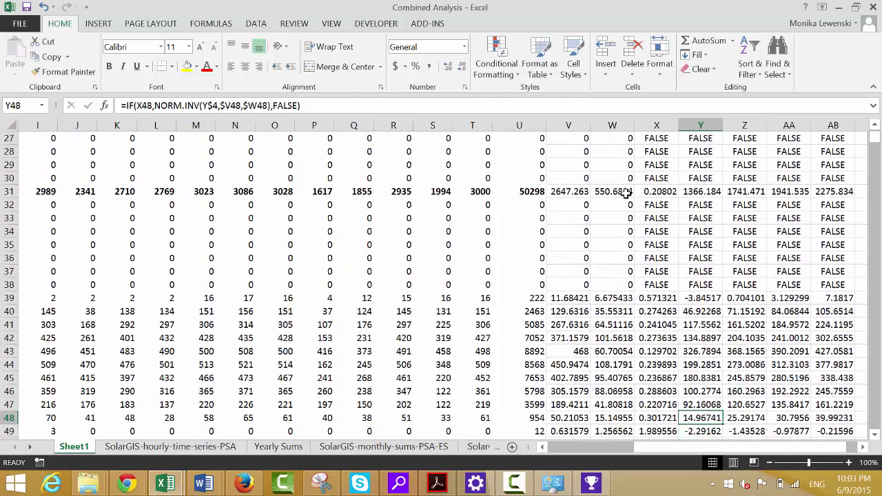
{"action": "key", "text": "Down"}
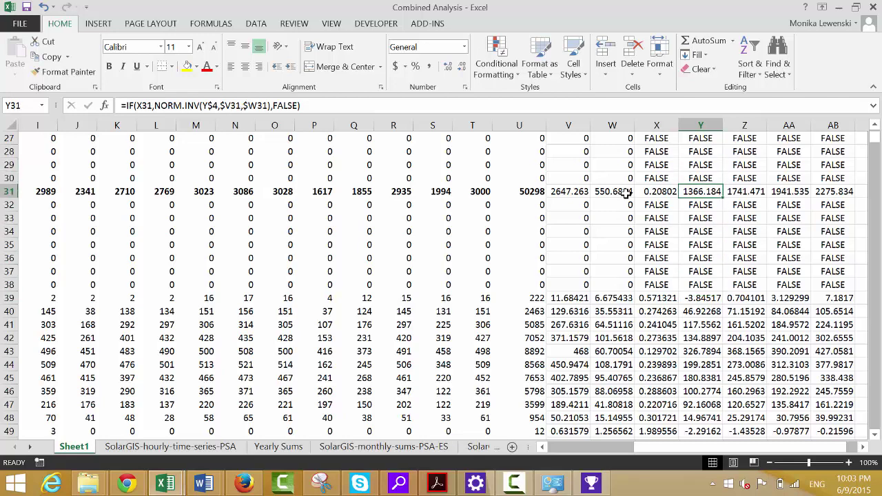
- Try to delete the entire daily subtotal row 31
{"action": "key", "text": "Left"}
{"action": "key", "text": "Left"}
{"action": "key", "text": "Left"}
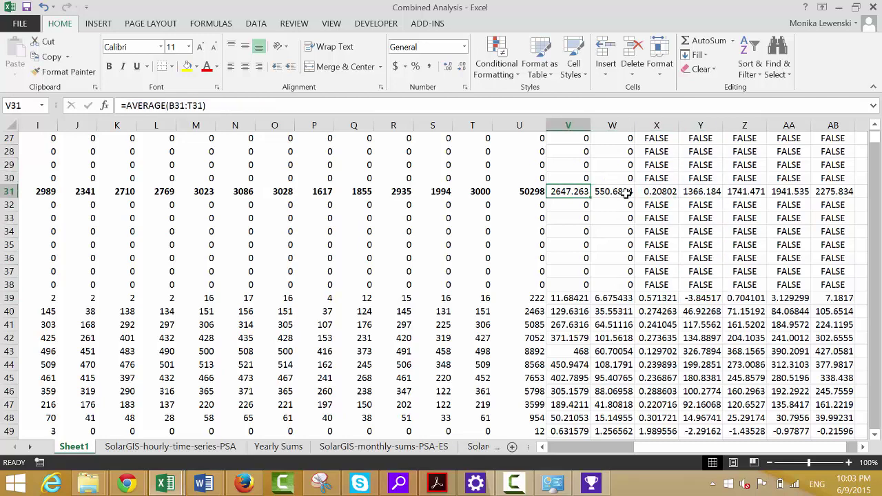
{"action": "key", "text": "shift+space"}
{"action": "key", "text": "ctrl+minus"}
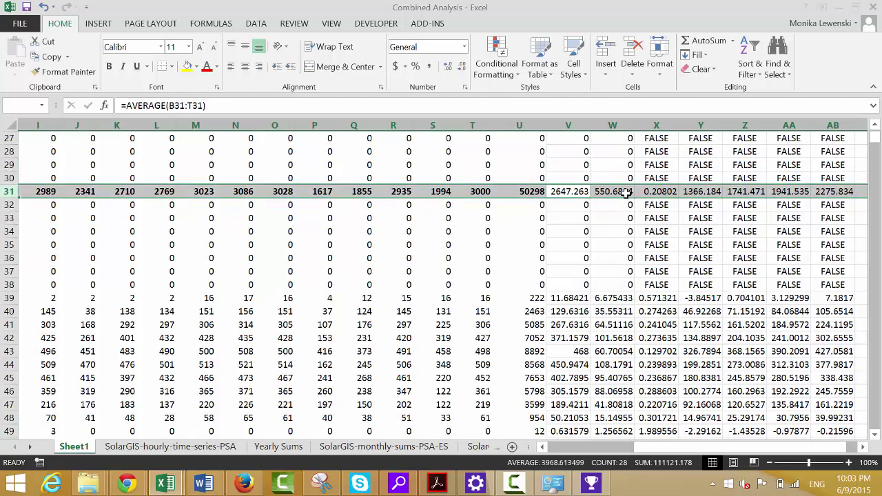
{"action": "key", "text": "Return"}
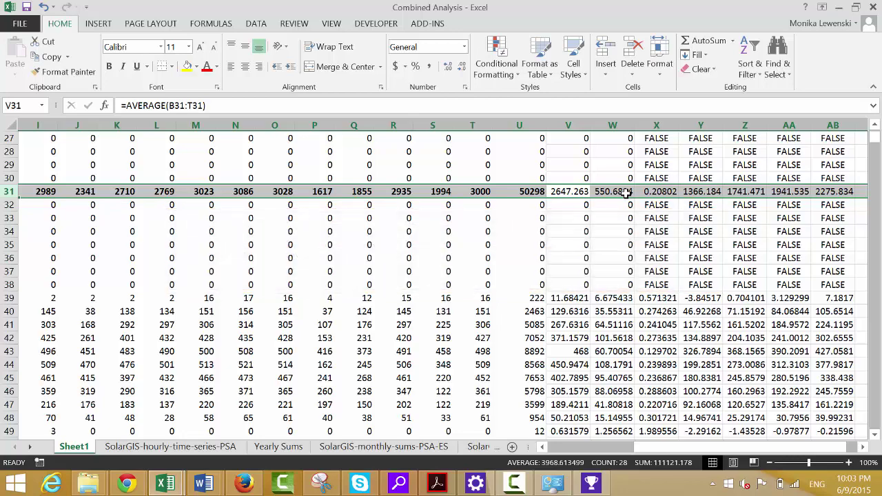
- Examine the Average column V from the daily subtotal in row 31 up to the headers and back down
{"action": "key", "text": "Up"}
{"action": "key", "text": "Up"}
{"action": "key", "text": "Up"}
{"action": "key", "text": "Up"}
{"action": "key", "text": "Up"}
{"action": "key", "text": "Up"}
{"action": "key", "text": "Up"}
{"action": "key", "text": "Up"}
{"action": "key", "text": "Up"}
{"action": "key", "text": "Up"}
{"action": "key", "text": "Up"}
{"action": "key", "text": "Up"}
{"action": "key", "text": "Up"}
{"action": "key", "text": "Up"}
{"action": "key", "text": "Up"}
{"action": "key", "text": "Up"}
{"action": "key", "text": "Up"}
{"action": "key", "text": "Up"}
{"action": "key", "text": "Up"}
{"action": "key", "text": "Up"}
{"action": "key", "text": "Up"}
{"action": "key", "text": "Up"}
{"action": "key", "text": "Up"}
{"action": "key", "text": "Up"}
{"action": "key", "text": "Up"}
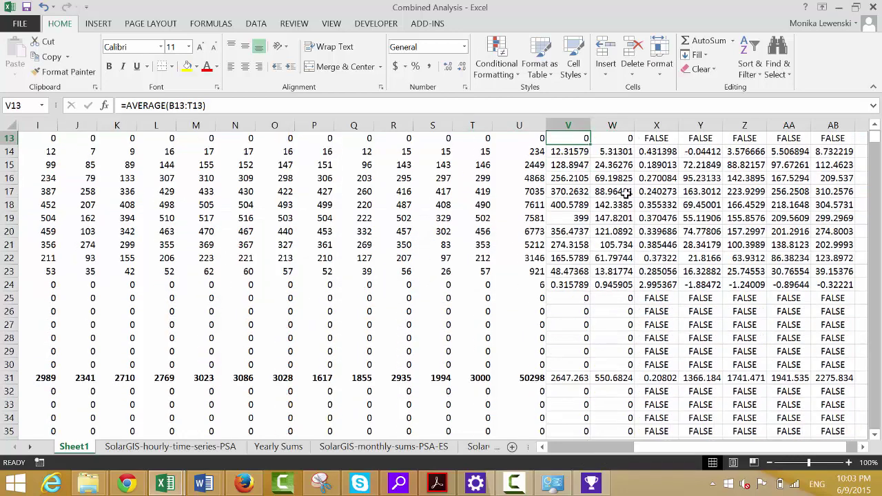
{"action": "key", "text": "Down"}
{"action": "key", "text": "Down"}
{"action": "key", "text": "Down"}
{"action": "key", "text": "Down"}
{"action": "key", "text": "Down"}
{"action": "key", "text": "Down"}
{"action": "key", "text": "Down"}
{"action": "key", "text": "Down"}
{"action": "key", "text": "Down"}
{"action": "key", "text": "Down"}
{"action": "key", "text": "Down"}
{"action": "key", "text": "Down"}
{"action": "key", "text": "Down"}
{"action": "key", "text": "Down"}
{"action": "key", "text": "Down"}
{"action": "key", "text": "Down"}
{"action": "key", "text": "Down"}
{"action": "key", "text": "Down"}
{"action": "key", "text": "Down"}
{"action": "key", "text": "Down"}
{"action": "key", "text": "Down"}
{"action": "key", "text": "Down"}
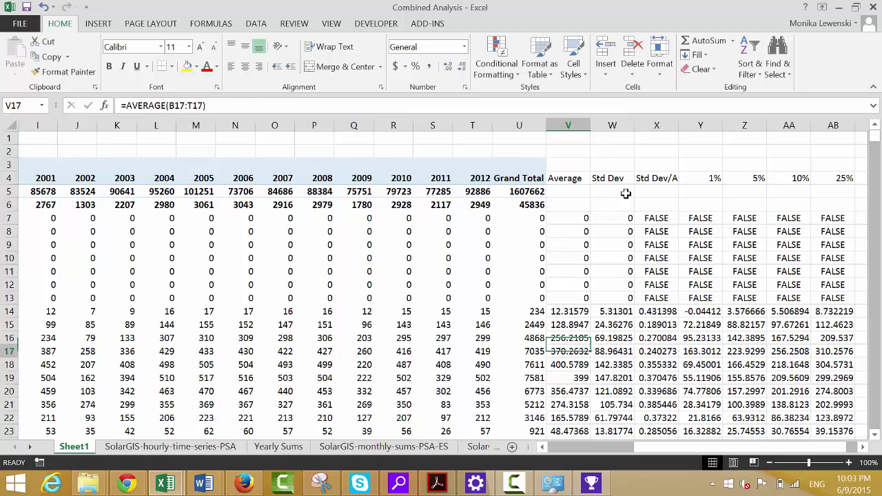
- Examine the NORM.INV percentile values in columns Y to AA between the header row and row 36
{"action": "key", "text": "Right"}
{"action": "key", "text": "Right"}
{"action": "key", "text": "Right"}
{"action": "key", "text": "Right"}
{"action": "key", "text": "Right"}
{"action": "key", "text": "Right"}
{"action": "key", "text": "Right"}
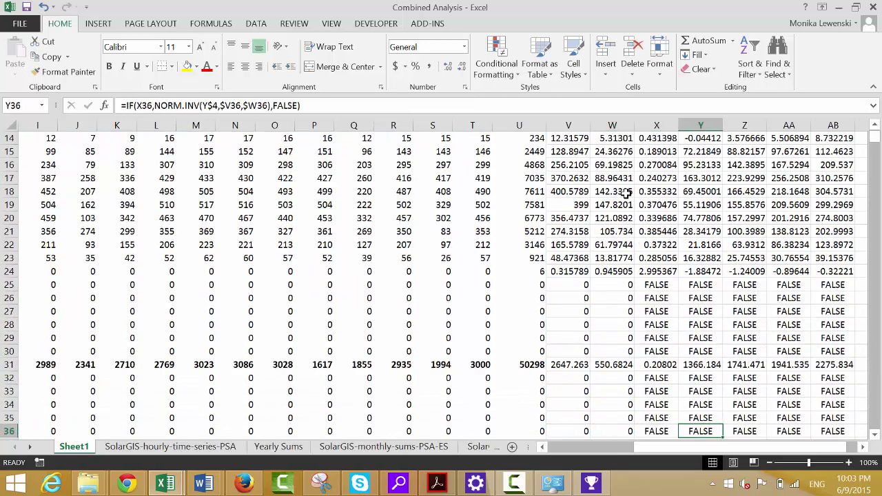
{"action": "key", "text": "Left"}
{"action": "key", "text": "Left"}
{"action": "key", "text": "Up"}
{"action": "key", "text": "Up"}
{"action": "key", "text": "Up"}
{"action": "key", "text": "Up"}
{"action": "key", "text": "Up"}
{"action": "key", "text": "Up"}
{"action": "key", "text": "Up"}
{"action": "key", "text": "Up"}
{"action": "key", "text": "Up"}
{"action": "key", "text": "Up"}
{"action": "key", "text": "Up"}
{"action": "key", "text": "Up"}
{"action": "key", "text": "Up"}
{"action": "key", "text": "Up"}
{"action": "key", "text": "Up"}
{"action": "key", "text": "Up"}
{"action": "key", "text": "Up"}
{"action": "key", "text": "Up"}
{"action": "key", "text": "Up"}
{"action": "key", "text": "Up"}
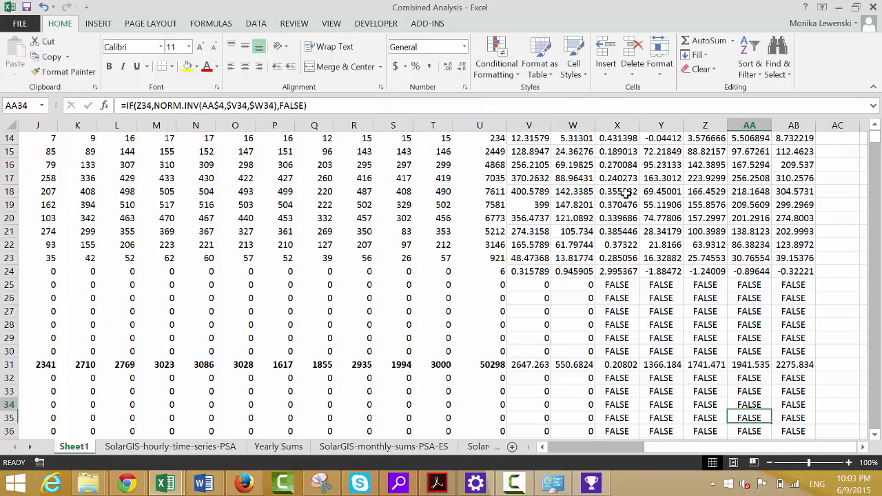
{"action": "key", "text": "Up"}
{"action": "key", "text": "Up"}
{"action": "key", "text": "Up"}
{"action": "key", "text": "Up"}
{"action": "key", "text": "Up"}
{"action": "key", "text": "Up"}
{"action": "key", "text": "Up"}
{"action": "key", "text": "Up"}
{"action": "key", "text": "Up"}
{"action": "key", "text": "Up"}
{"action": "key", "text": "Up"}
{"action": "key", "text": "Up"}
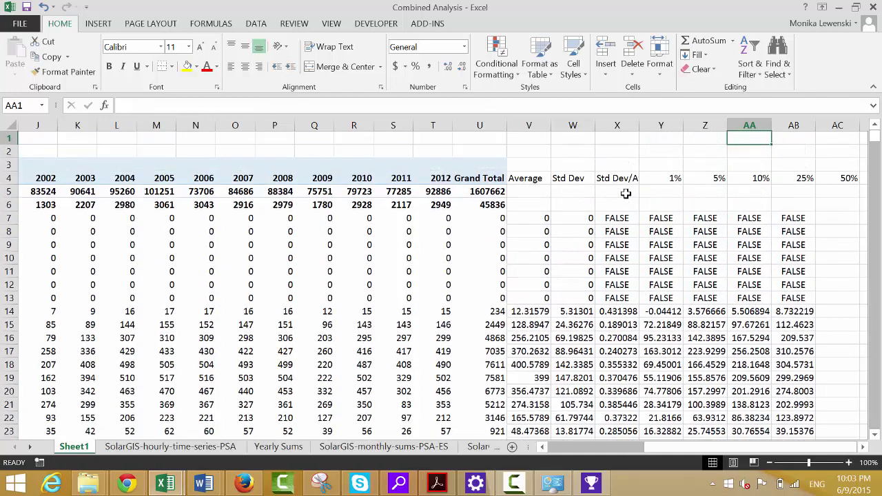
{"action": "key", "text": "Down"}
{"action": "key", "text": "Down"}
{"action": "key", "text": "Down"}
{"action": "key", "text": "Down"}
{"action": "key", "text": "Down"}
{"action": "key", "text": "Down"}
{"action": "key", "text": "Down"}
{"action": "key", "text": "Down"}
{"action": "key", "text": "Down"}
{"action": "key", "text": "Down"}
{"action": "key", "text": "Down"}
{"action": "key", "text": "Down"}
{"action": "key", "text": "Down"}
{"action": "key", "text": "Down"}
{"action": "key", "text": "Up"}
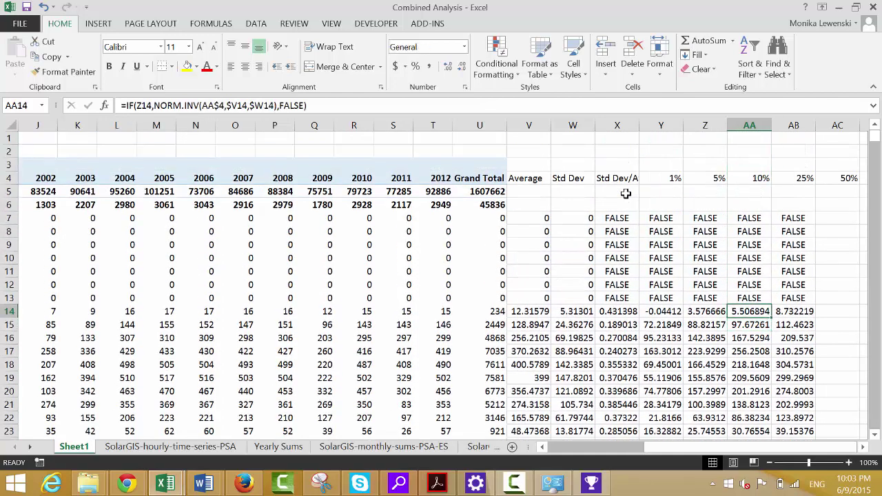
- Copy the 25% NORM.INV formulas in AB7:AB9167 into the 50% column AC, starting at AC7
{"action": "key", "text": "Right"}
{"action": "key", "text": "Up"}
{"action": "key", "text": "Up"}
{"action": "key", "text": "Up"}
{"action": "key", "text": "Up"}
{"action": "key", "text": "Up"}
{"action": "key", "text": "Up"}
{"action": "key", "text": "Up"}
{"action": "key", "text": "Up"}
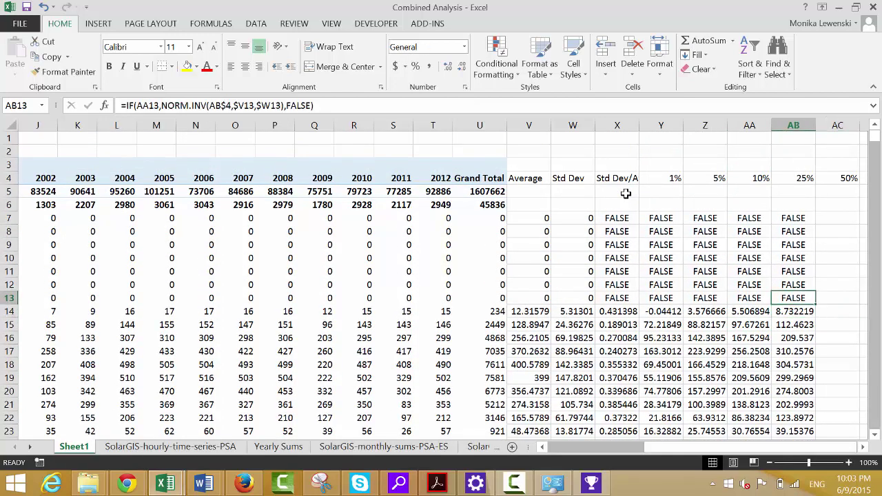
{"action": "key", "text": "ctrl+shift+Down"}
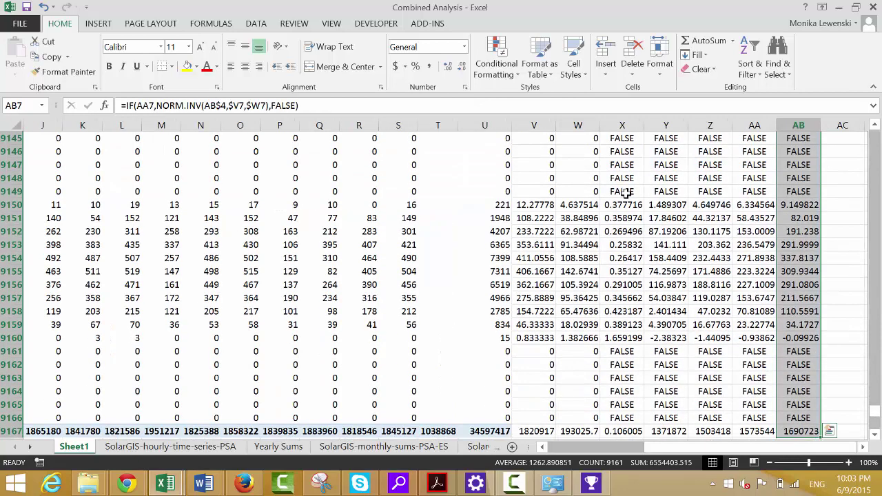
{"action": "key", "text": "ctrl+c"}
{"action": "key", "text": "Right"}
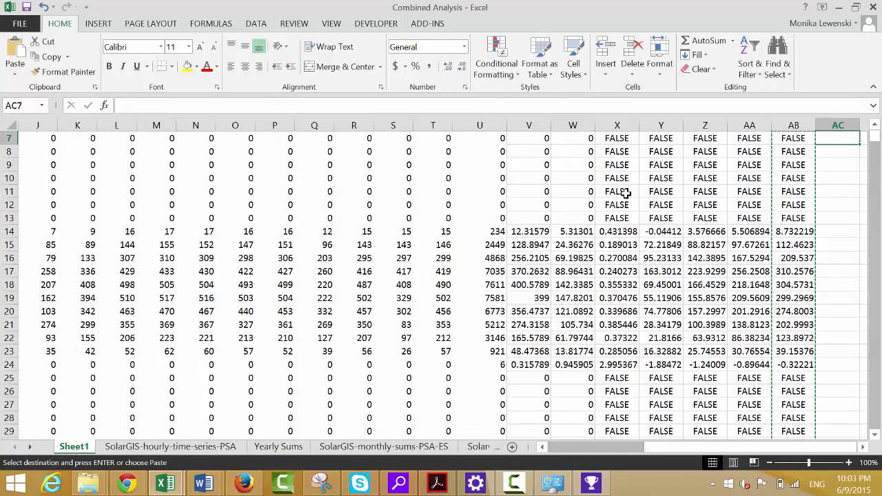
{"action": "key", "text": "ctrl+v"}
{"action": "key", "text": "ctrl+v"}
{"action": "key", "text": "Up"}
{"action": "key", "text": "Up"}
{"action": "key", "text": "Up"}
{"action": "key", "text": "Up"}
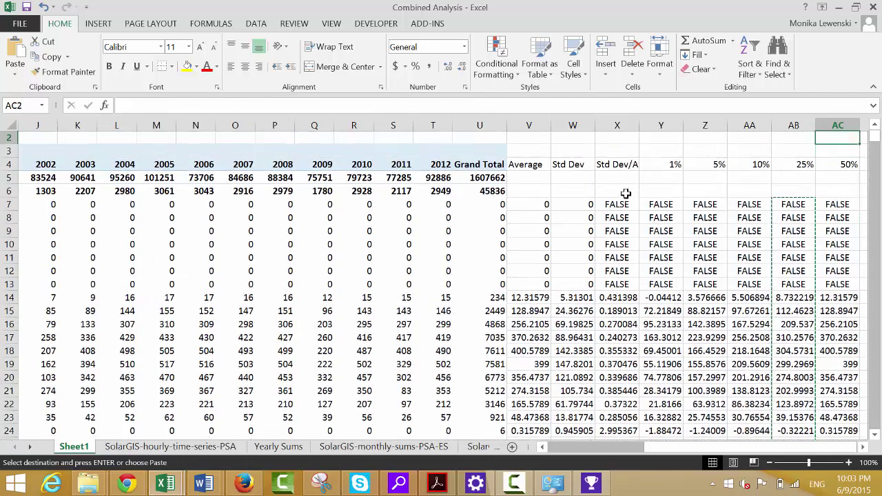
- Examine the 10%, 25% and 50% percentile values in columns AA to AC from row 7 downwards
{"action": "key", "text": "Down"}
{"action": "key", "text": "Down"}
{"action": "key", "text": "Down"}
{"action": "key", "text": "Down"}
{"action": "key", "text": "Left"}
{"action": "key", "text": "Left"}
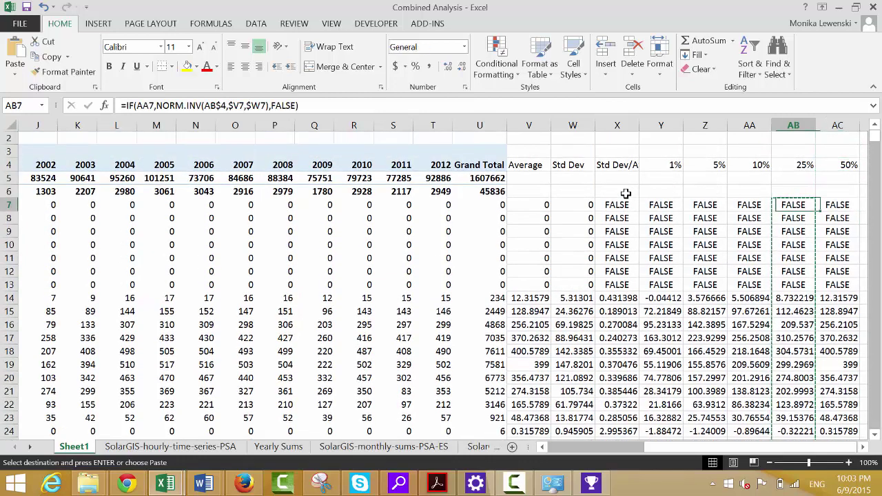
{"action": "key", "text": "Right"}
{"action": "key", "text": "Down"}
{"action": "key", "text": "Down"}
{"action": "key", "text": "Down"}
{"action": "key", "text": "Down"}
{"action": "key", "text": "Down"}
{"action": "key", "text": "Down"}
{"action": "key", "text": "Down"}
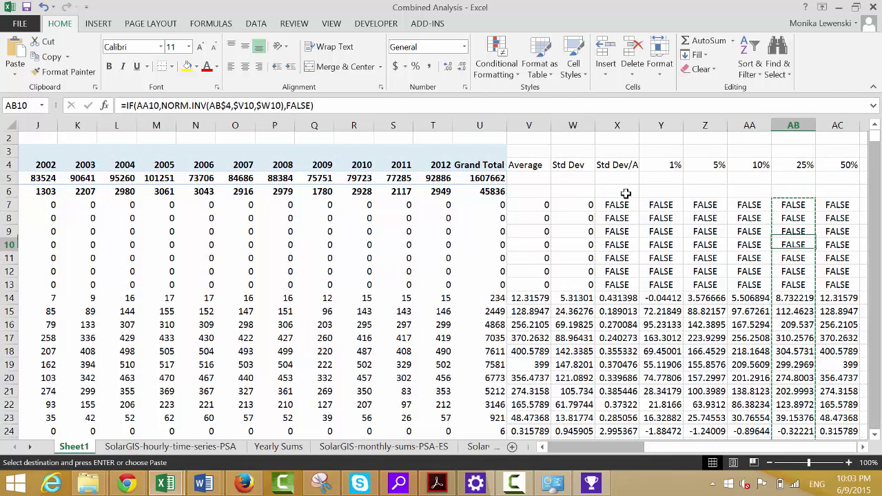
{"action": "key", "text": "Left"}
{"action": "key", "text": "Left"}
{"action": "key", "text": "Right"}
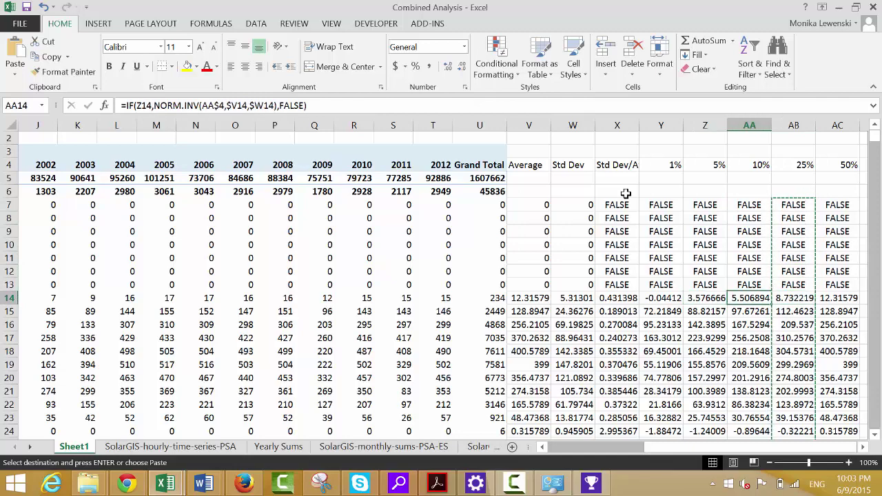
{"action": "key", "text": "Down"}
{"action": "key", "text": "Down"}
{"action": "key", "text": "Down"}
{"action": "key", "text": "Down"}
{"action": "key", "text": "Down"}
{"action": "key", "text": "Down"}
{"action": "key", "text": "Down"}
{"action": "key", "text": "Down"}
{"action": "key", "text": "Down"}
{"action": "key", "text": "Down"}
{"action": "key", "text": "Down"}
{"action": "key", "text": "Down"}
{"action": "key", "text": "Down"}
{"action": "key", "text": "Down"}
{"action": "key", "text": "Down"}
{"action": "key", "text": "Down"}
{"action": "key", "text": "Down"}
{"action": "key", "text": "Down"}
{"action": "key", "text": "Down"}
{"action": "key", "text": "Down"}
{"action": "key", "text": "Down"}
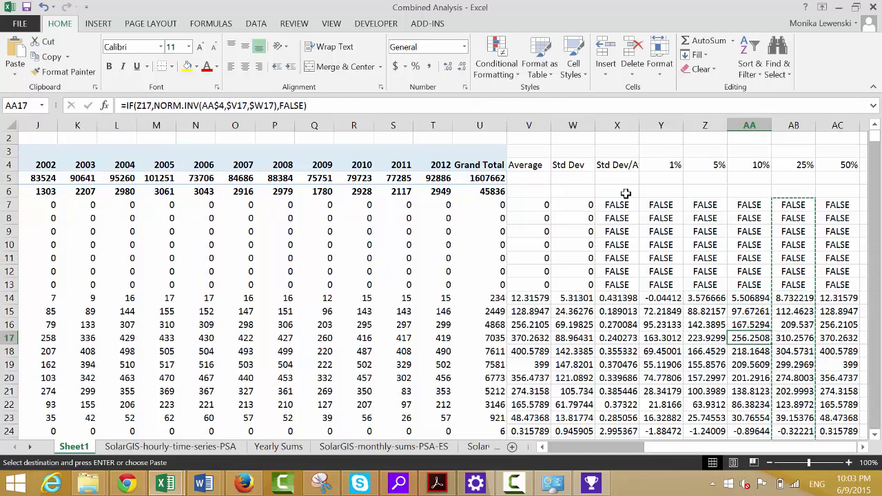
- Examine the average, standard deviation and percentile columns V to AC from row 17 down past row 370 and back up to the headers
{"action": "key", "text": "Down"}
{"action": "key", "text": "Down"}
{"action": "key", "text": "Down"}
{"action": "key", "text": "Down"}
{"action": "key", "text": "Down"}
{"action": "key", "text": "Down"}
{"action": "key", "text": "Down"}
{"action": "key", "text": "Down"}
{"action": "key", "text": "Down"}
{"action": "key", "text": "Down"}
{"action": "key", "text": "Down"}
{"action": "key", "text": "Down"}
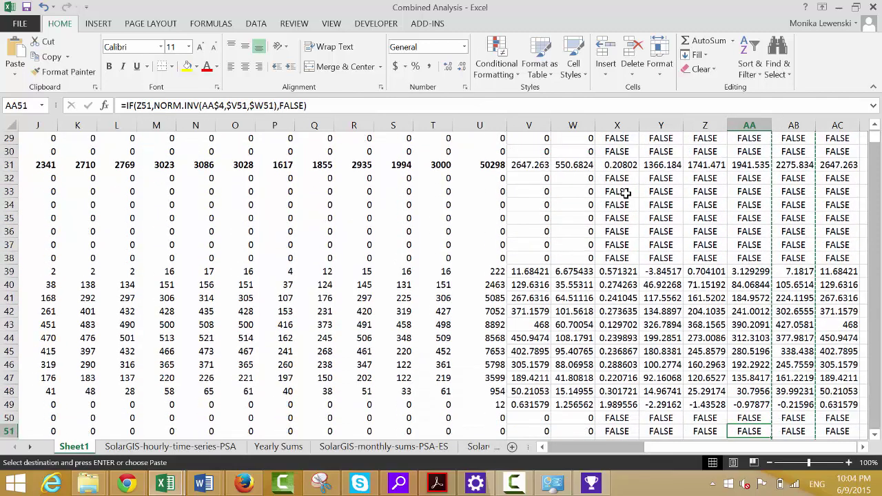
{"action": "key", "text": "Down"}
{"action": "key", "text": "Down"}
{"action": "key", "text": "Down"}
{"action": "key", "text": "Down"}
{"action": "key", "text": "Down"}
{"action": "key", "text": "Down"}
{"action": "key", "text": "Down"}
{"action": "key", "text": "Down"}
{"action": "key", "text": "Down"}
{"action": "key", "text": "Down"}
{"action": "key", "text": "Down"}
{"action": "key", "text": "Down"}
{"action": "key", "text": "Down"}
{"action": "key", "text": "Down"}
{"action": "key", "text": "Down"}
{"action": "key", "text": "Down"}
{"action": "key", "text": "Down"}
{"action": "key", "text": "Down"}
{"action": "key", "text": "Down"}
{"action": "key", "text": "Down"}
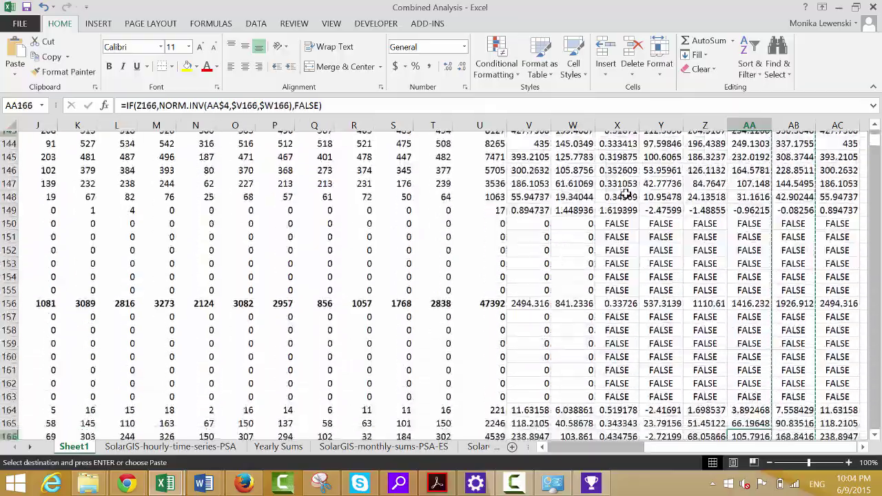
{"action": "key", "text": "Down"}
{"action": "key", "text": "Down"}
{"action": "key", "text": "Down"}
{"action": "key", "text": "Down"}
{"action": "key", "text": "Down"}
{"action": "key", "text": "Down"}
{"action": "key", "text": "Down"}
{"action": "key", "text": "Down"}
{"action": "key", "text": "Down"}
{"action": "key", "text": "Down"}
{"action": "key", "text": "Down"}
{"action": "key", "text": "Down"}
{"action": "key", "text": "Down"}
{"action": "key", "text": "Down"}
{"action": "key", "text": "Down"}
{"action": "key", "text": "Down"}
{"action": "key", "text": "Down"}
{"action": "key", "text": "Down"}
{"action": "key", "text": "Down"}
{"action": "key", "text": "Down"}
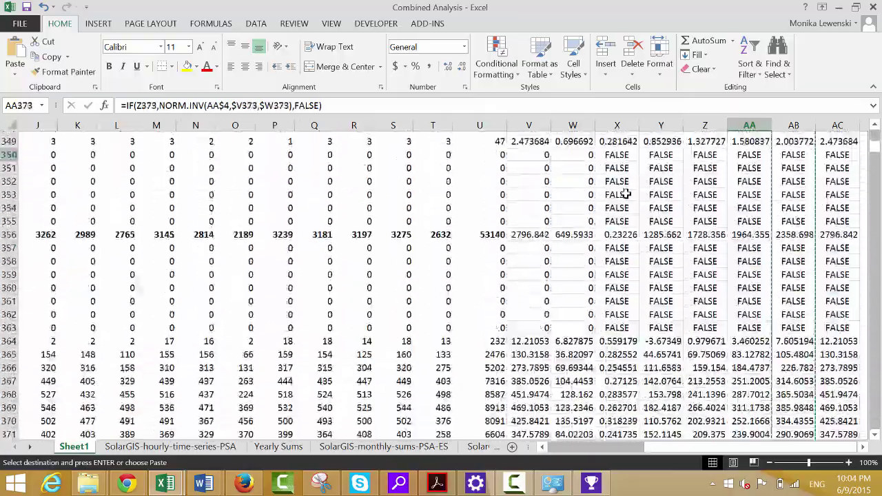
{"action": "key", "text": "Down"}
{"action": "key", "text": "Down"}
{"action": "key", "text": "Down"}
{"action": "key", "text": "Down"}
{"action": "key", "text": "Down"}
{"action": "key", "text": "Down"}
{"action": "key", "text": "Down"}
{"action": "key", "text": "Down"}
{"action": "key", "text": "Down"}
{"action": "key", "text": "Down"}
{"action": "key", "text": "Down"}
{"action": "key", "text": "Down"}
{"action": "key", "text": "Down"}
{"action": "key", "text": "Down"}
{"action": "key", "text": "Down"}
{"action": "key", "text": "Down"}
{"action": "key", "text": "Down"}
{"action": "key", "text": "Down"}
{"action": "key", "text": "Down"}
{"action": "key", "text": "Down"}
{"action": "key", "text": "Up"}
{"action": "key", "text": "Up"}
{"action": "key", "text": "Up"}
{"action": "key", "text": "Up"}
{"action": "key", "text": "Up"}
{"action": "key", "text": "Up"}
{"action": "key", "text": "Up"}
{"action": "key", "text": "Up"}
{"action": "key", "text": "Up"}
{"action": "key", "text": "Up"}
{"action": "key", "text": "Up"}
{"action": "key", "text": "Up"}
{"action": "key", "text": "Up"}
{"action": "key", "text": "Up"}
{"action": "key", "text": "Up"}
{"action": "key", "text": "Up"}
{"action": "key", "text": "Up"}
{"action": "key", "text": "Up"}
{"action": "key", "text": "Up"}
{"action": "key", "text": "Up"}
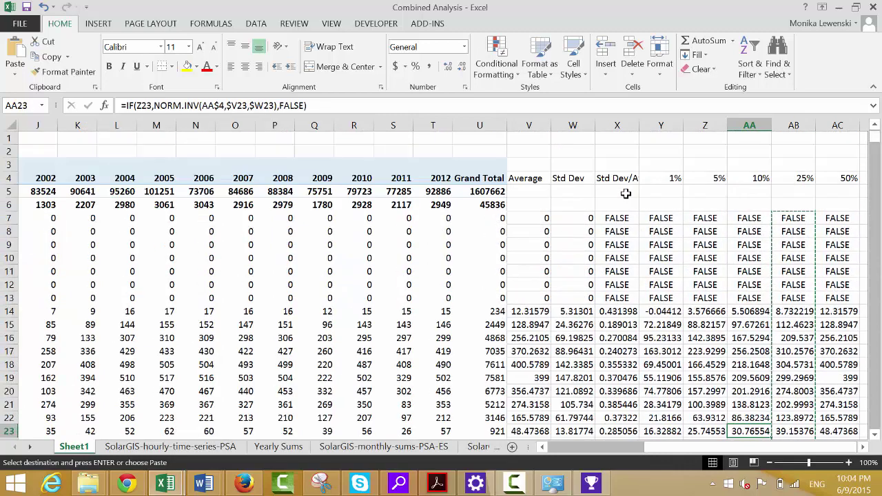
- Return to cell A1 above the PivotTable's row labels and clear the pending copy selection
{"action": "key", "text": "Left"}
{"action": "key", "text": "Left"}
{"action": "key", "text": "Left"}
{"action": "key", "text": "Left"}
{"action": "key", "text": "Left"}
{"action": "key", "text": "Left"}
{"action": "key", "text": "Left"}
{"action": "key", "text": "Left"}
{"action": "key", "text": "Left"}
{"action": "key", "text": "Left"}
{"action": "key", "text": "Left"}
{"action": "key", "text": "Left"}
{"action": "key", "text": "Left"}
{"action": "key", "text": "Left"}
{"action": "key", "text": "Left"}
{"action": "key", "text": "Left"}
{"action": "key", "text": "Left"}
{"action": "key", "text": "Left"}
{"action": "key", "text": "Left"}
{"action": "key", "text": "Left"}
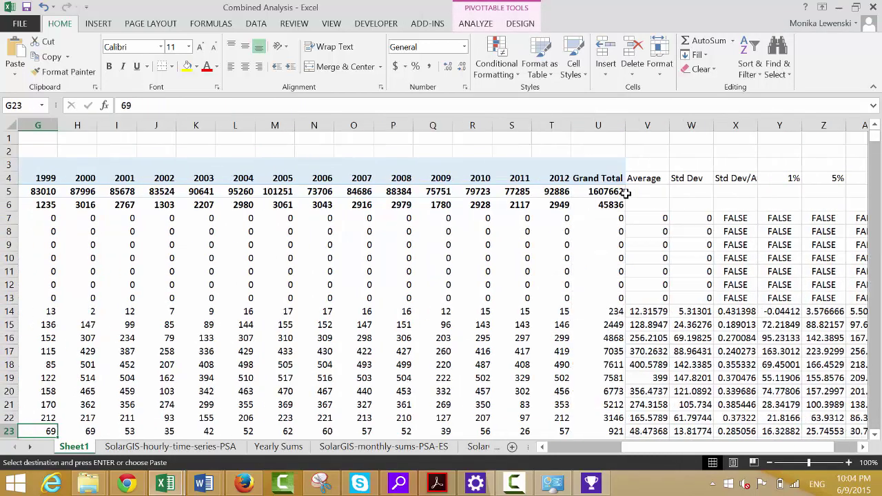
{"action": "key", "text": "Up"}
{"action": "key", "text": "Up"}
{"action": "key", "text": "Up"}
{"action": "key", "text": "Up"}
{"action": "key", "text": "Up"}
{"action": "key", "text": "Up"}
{"action": "key", "text": "Up"}
{"action": "key", "text": "Up"}
{"action": "key", "text": "Up"}
{"action": "key", "text": "Up"}
{"action": "key", "text": "Up"}
{"action": "key", "text": "Up"}
{"action": "key", "text": "Up"}
{"action": "key", "text": "Up"}
{"action": "key", "text": "Up"}
{"action": "key", "text": "Up"}
{"action": "key", "text": "Up"}
{"action": "key", "text": "Up"}
{"action": "key", "text": "Up"}
{"action": "key", "text": "Up"}
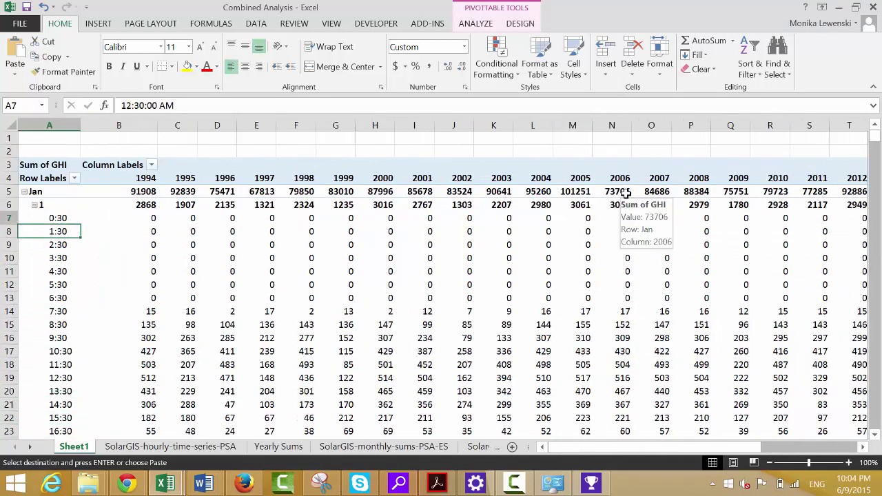
{"action": "key", "text": "Escape"}
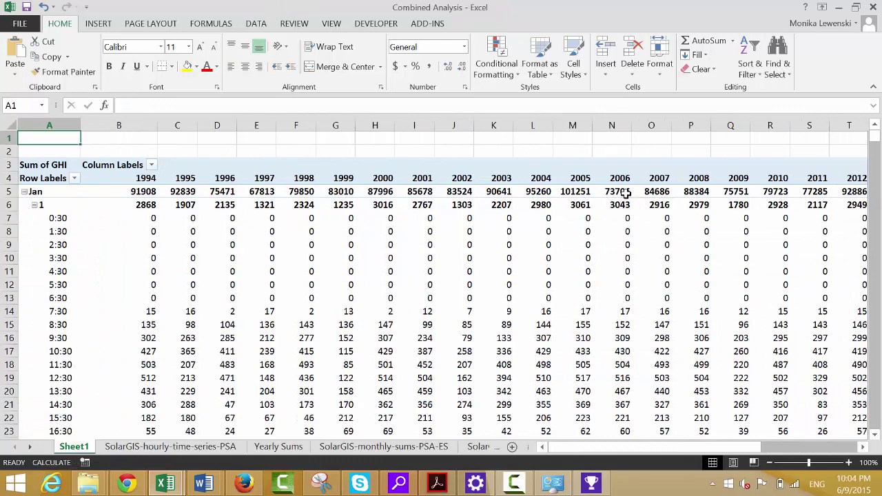
- Save the workbook as an Excel Workbook in the Solar GIS Sample Data folder under a new name beginning "P90, P99 etc Anal"
{"action": "key", "text": "F12"}
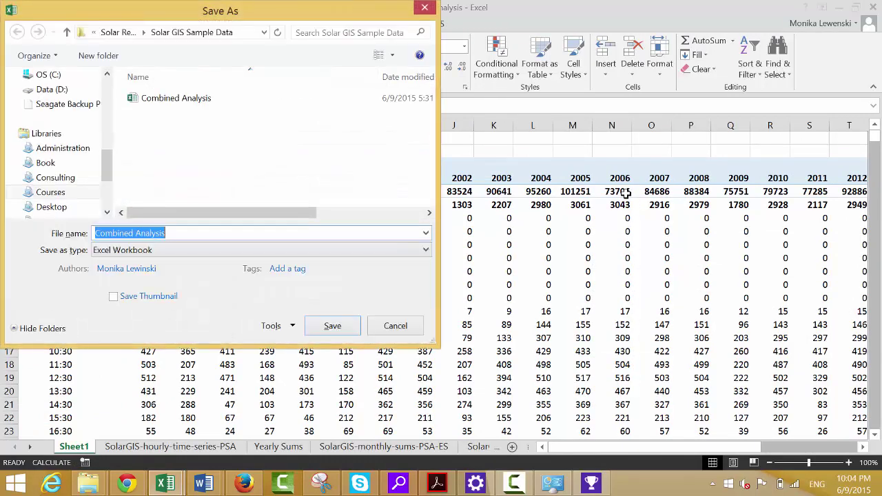
{"action": "left_click", "coordinate": [248, 234]}
{"action": "key", "text": "BackSpace"}
{"action": "key", "text": "BackSpace"}
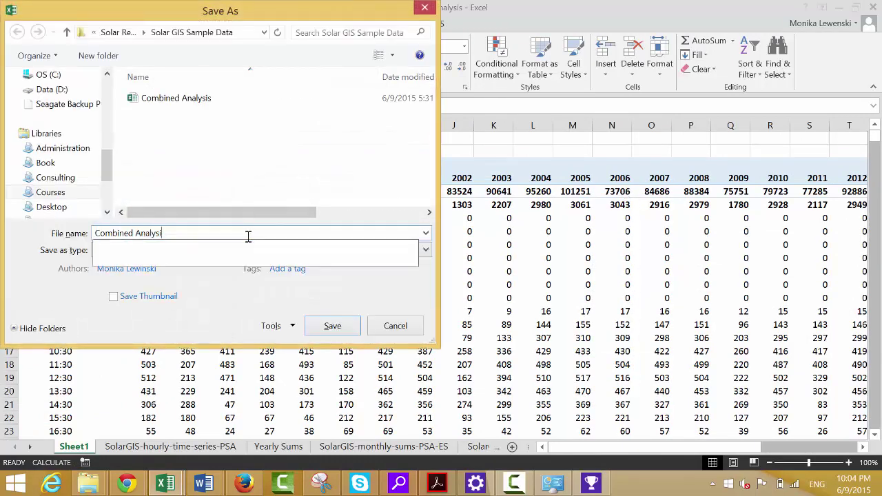
{"action": "key", "text": "BackSpace"}
{"action": "key", "text": "BackSpace"}
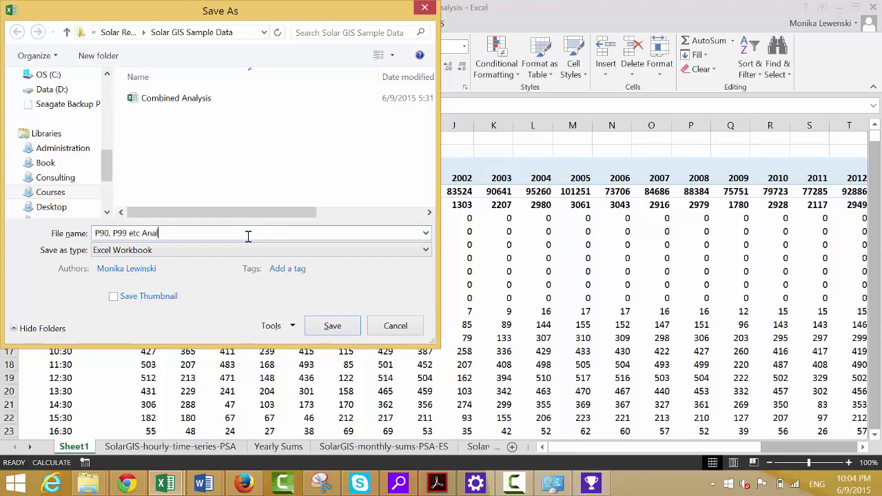
{"action": "key", "text": "Return"}
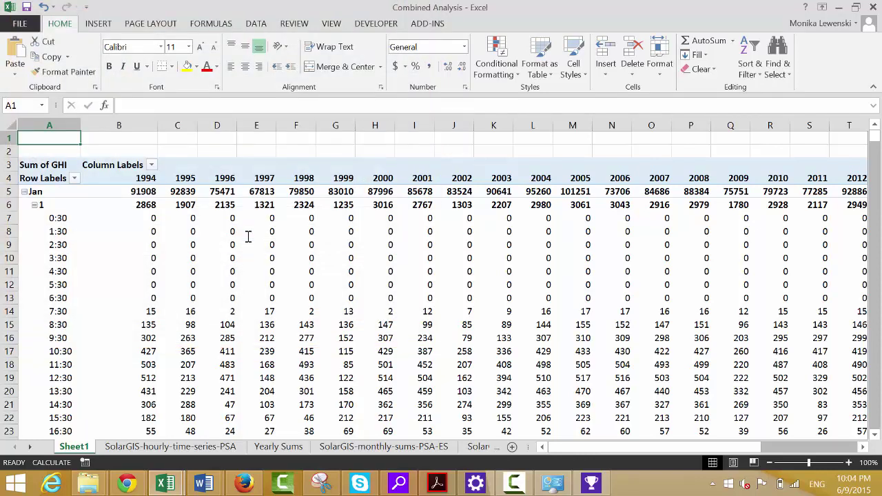